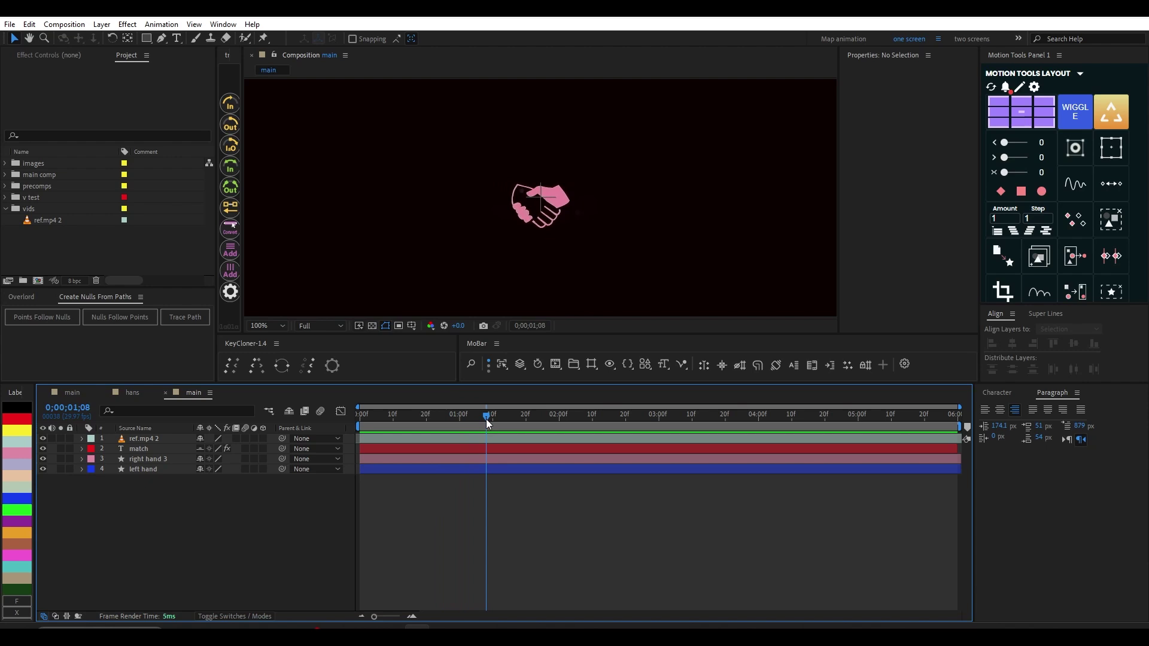
Step: Turn off the match text layer's visibility and hide shy layers in the timeline
drag(486, 419, 509, 423)
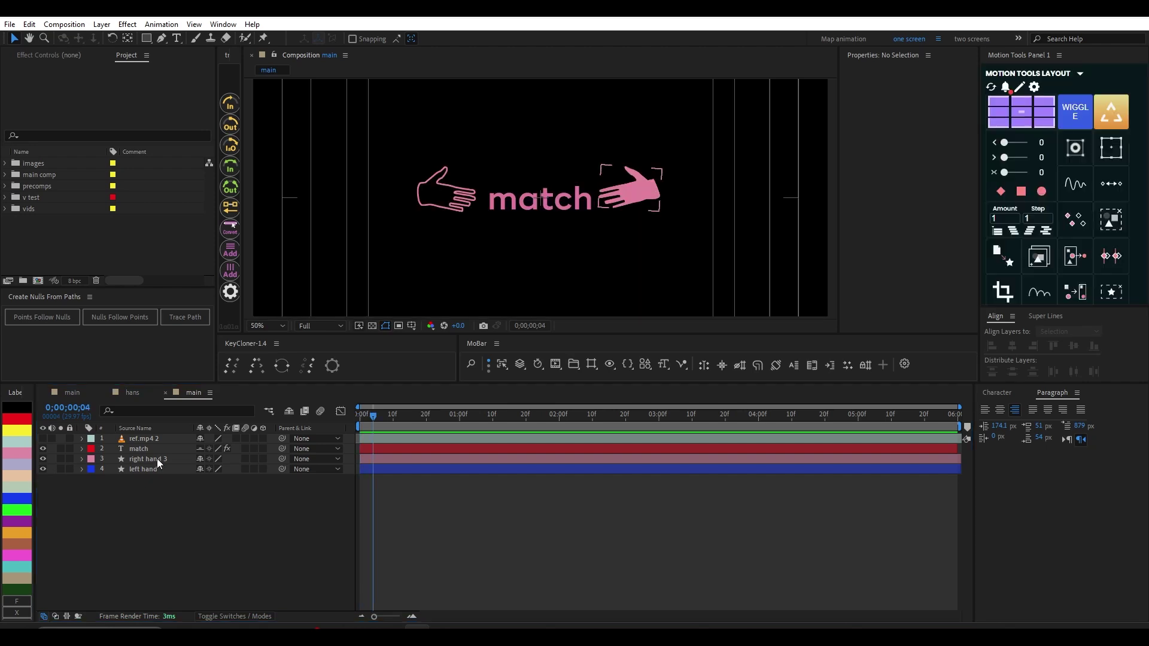
click(149, 450)
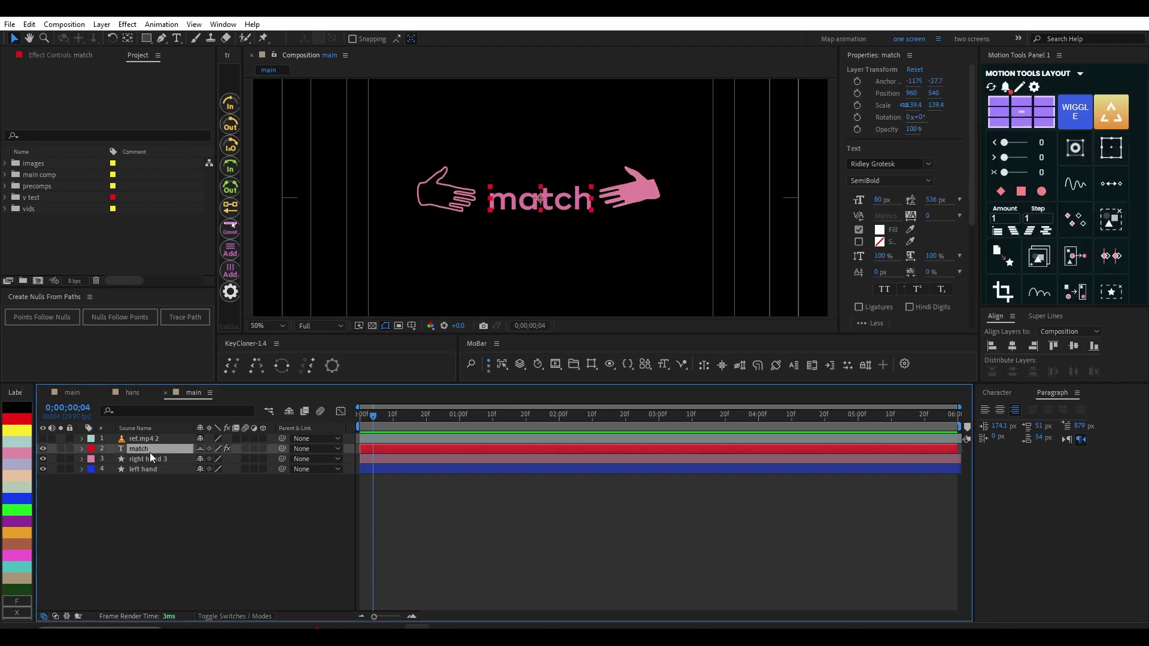
click(43, 449)
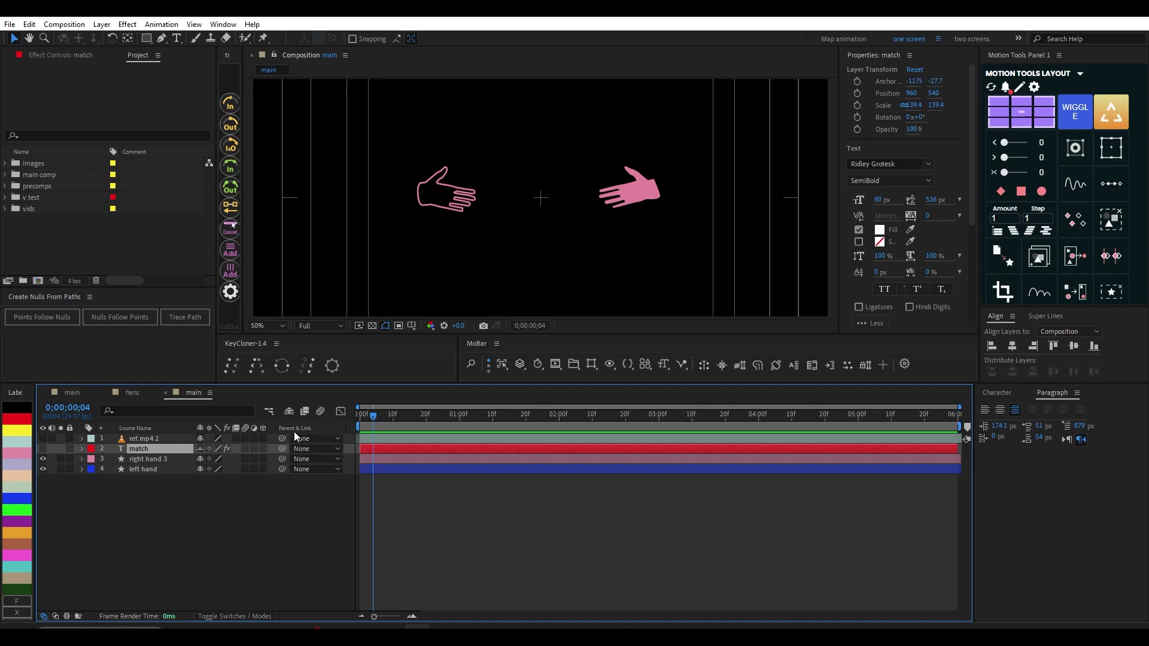
click(288, 413)
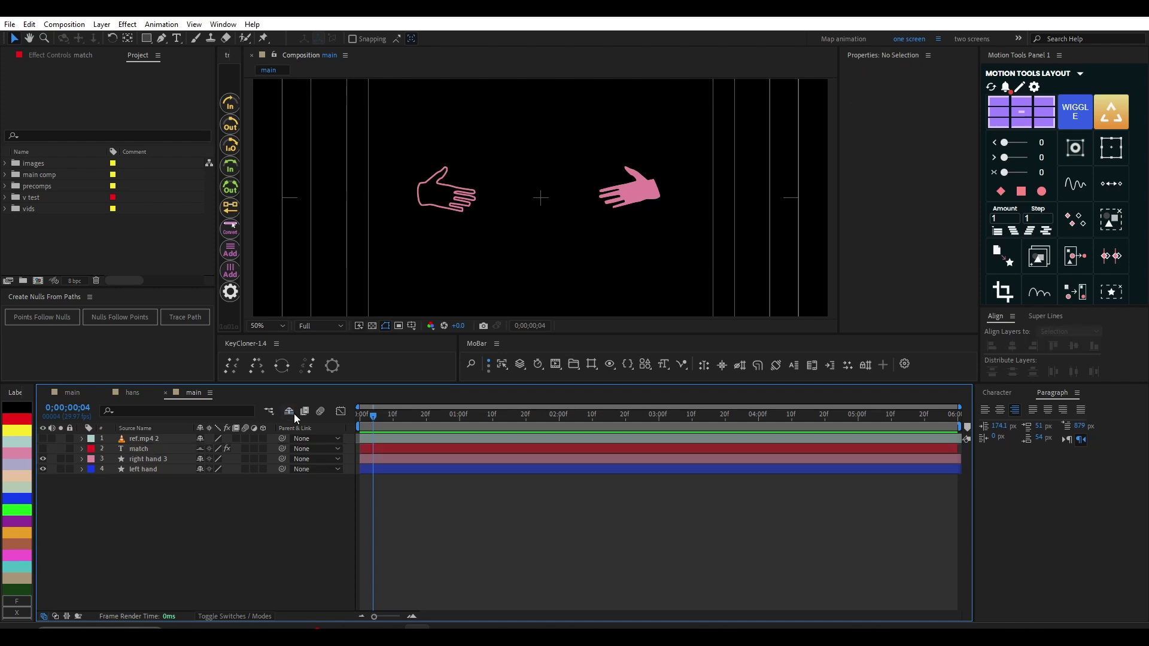
Step: Rename the right hand 3 layer as right hand
click(157, 449)
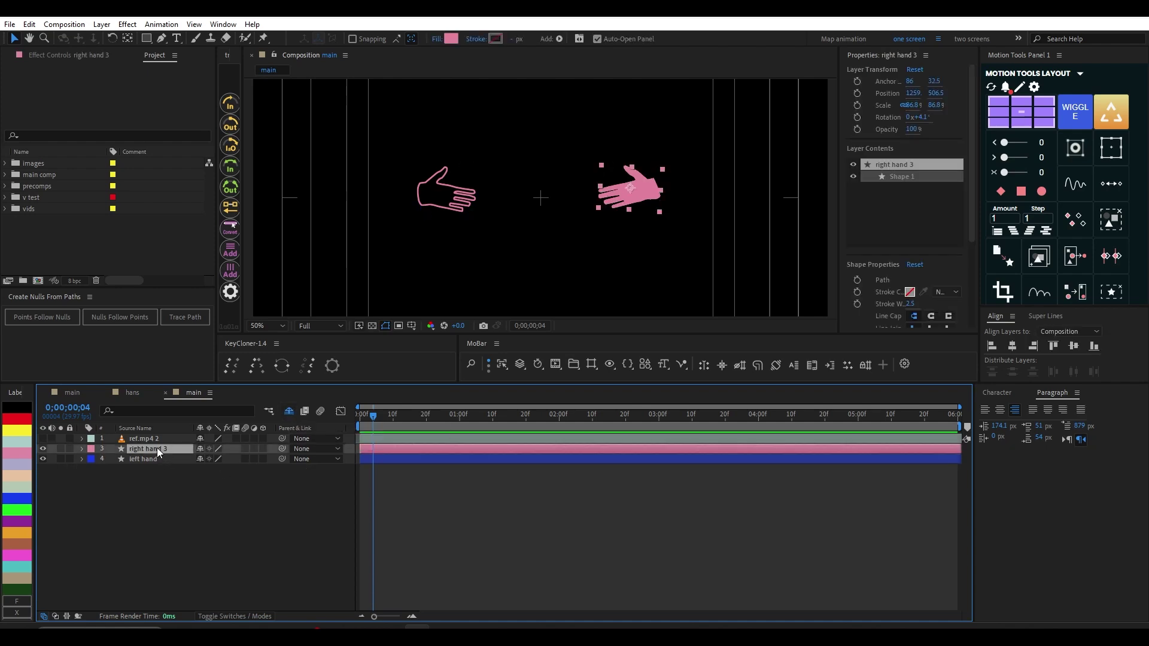
click(157, 448)
key(BackSpace)
key(Return)
click(152, 461)
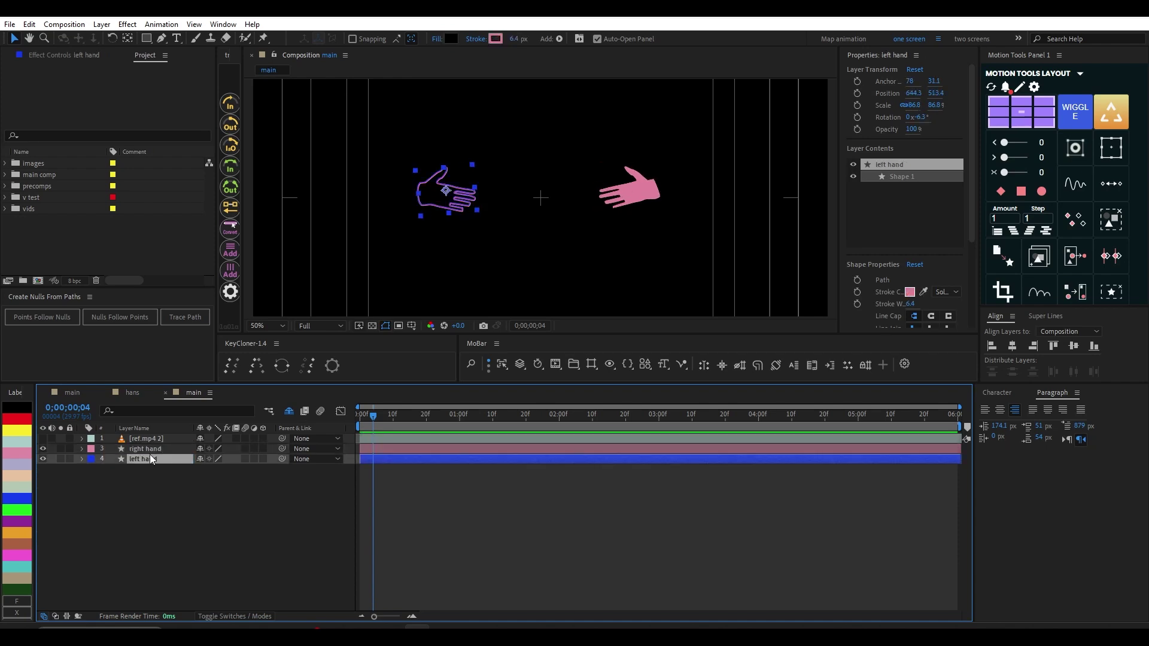
Step: Add Position and Rotation keyframes to both hand layers at 0;00;00;00
click(167, 449)
key(Home)
shift+click(150, 457)
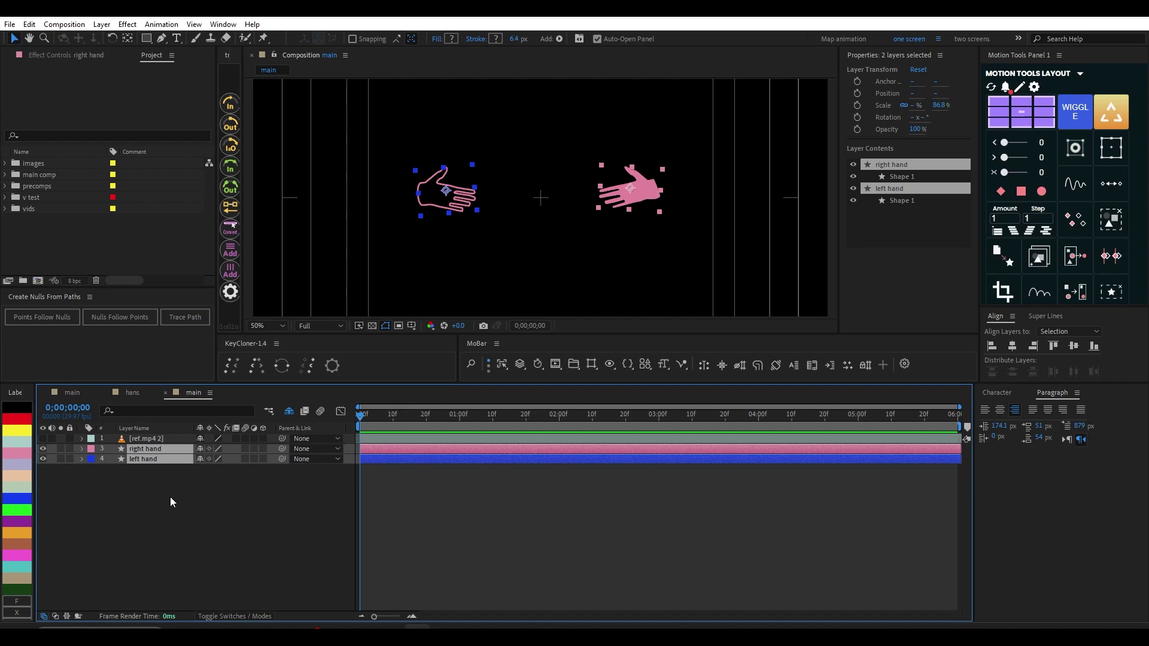
key(p)
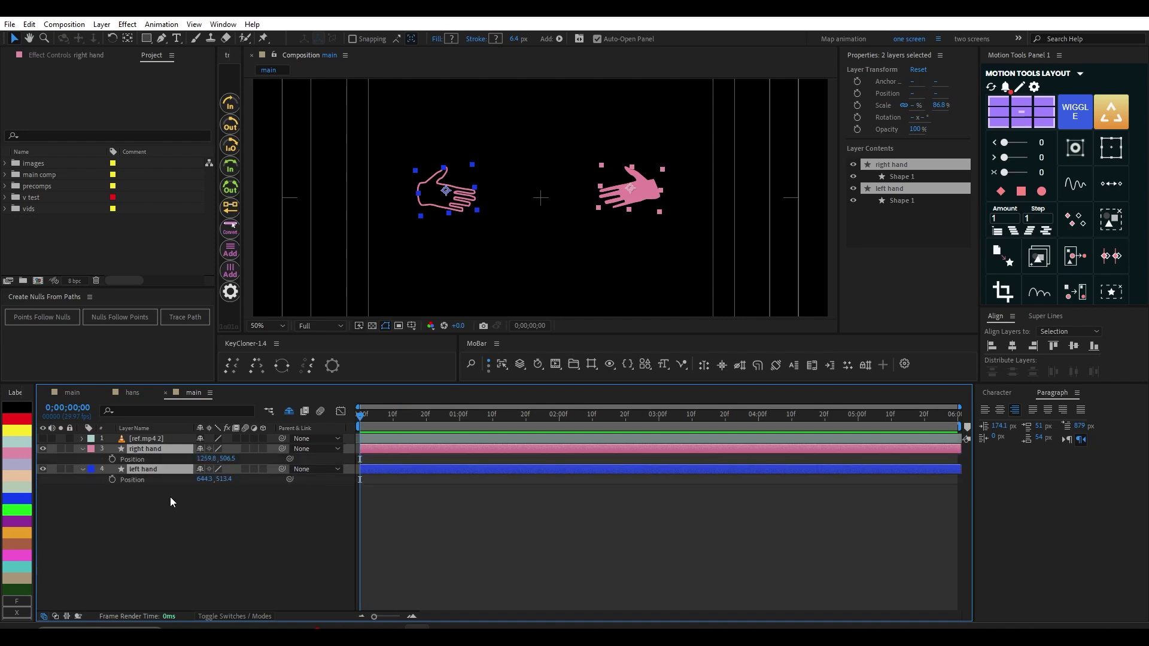
key(shift+r)
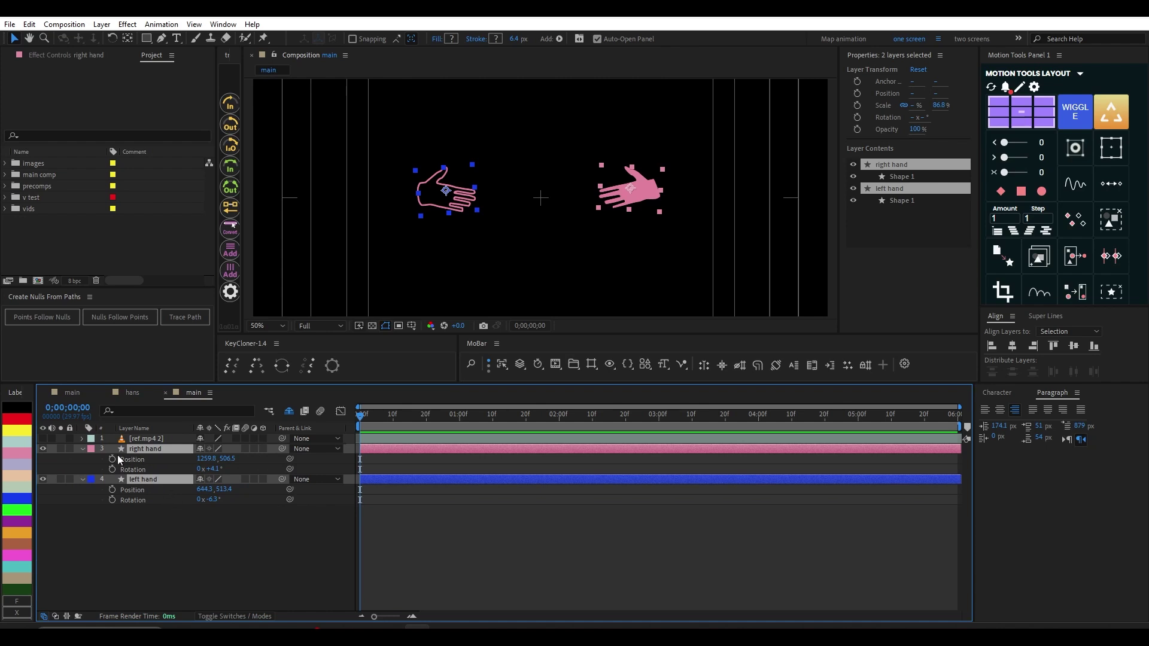
key(alt+shift+p)
key(alt+shift+r)
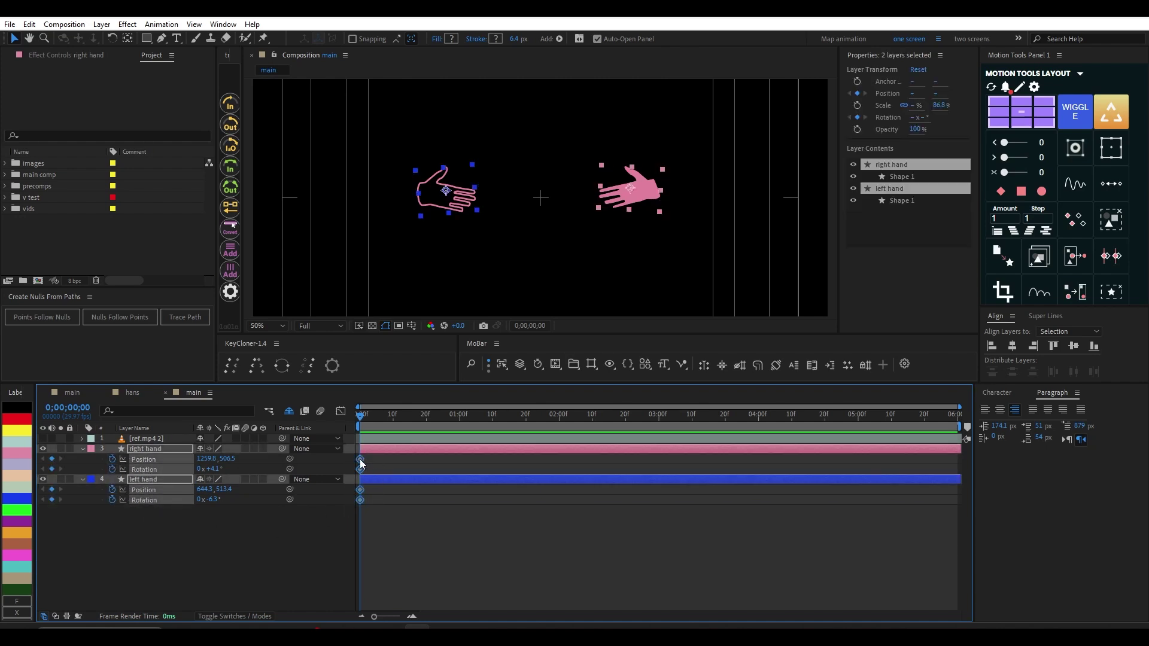
Step: Spread the hands apart at the first frame, with X position 1317.8 for the right hand and 605.3 for the left hand
drag(361, 464, 364, 464)
click(376, 465)
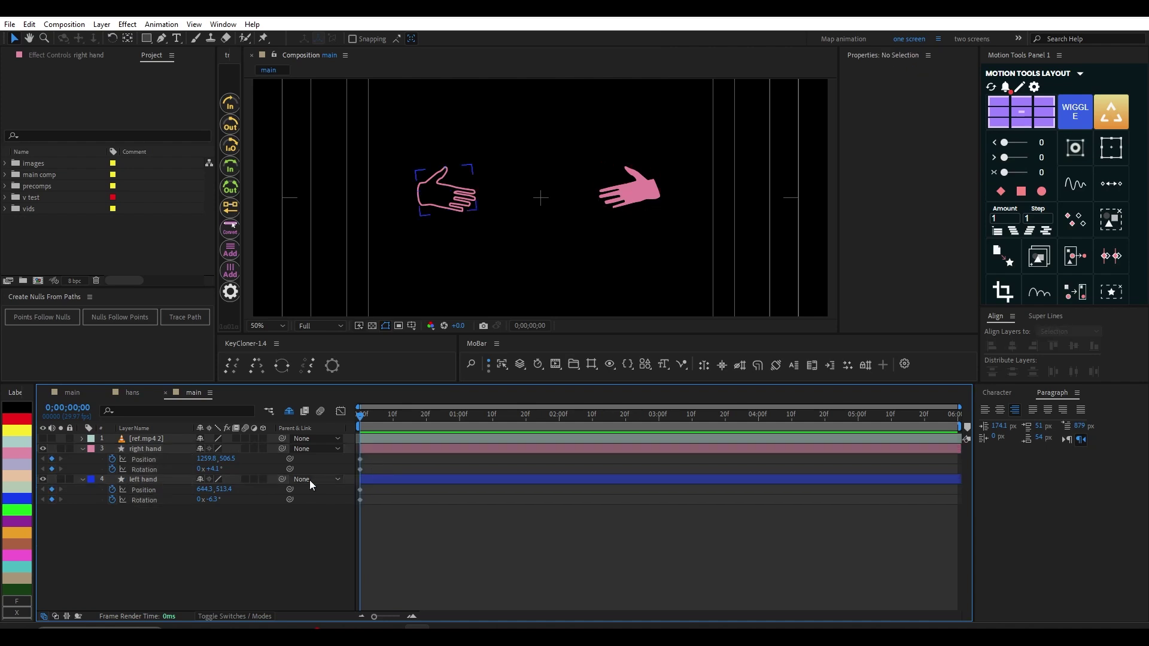
drag(201, 461, 178, 487)
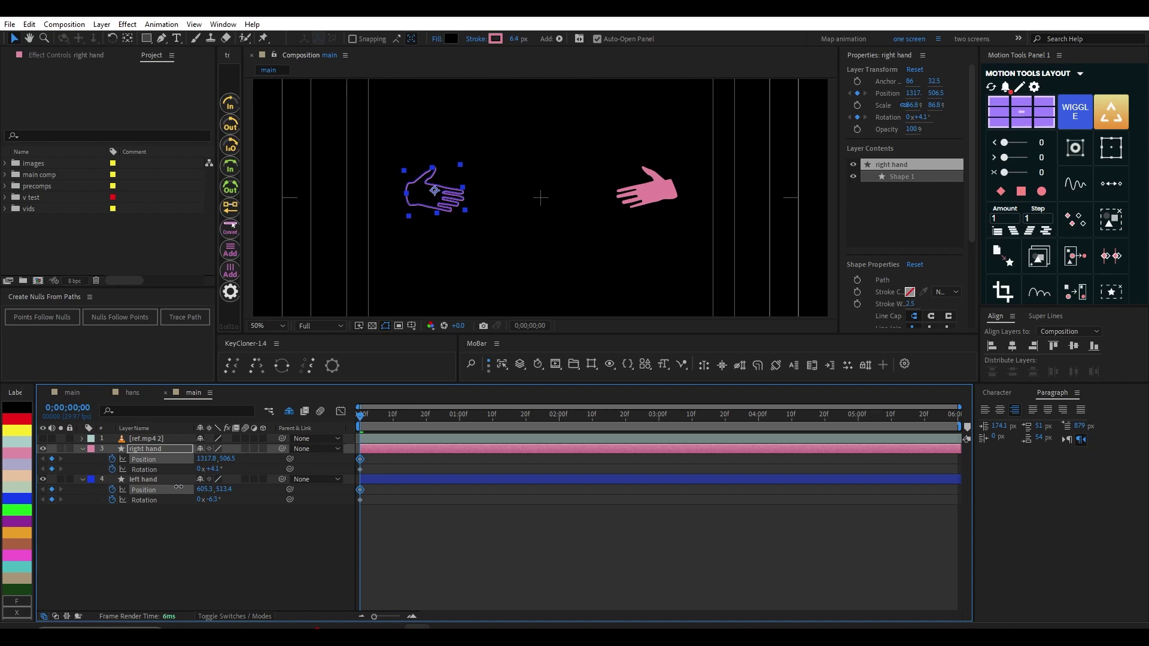
click(178, 488)
Step: Bring the hands together at 0;00;01;01, with X position 1002.8 for the right hand and 939.3 for the left hand
click(364, 420)
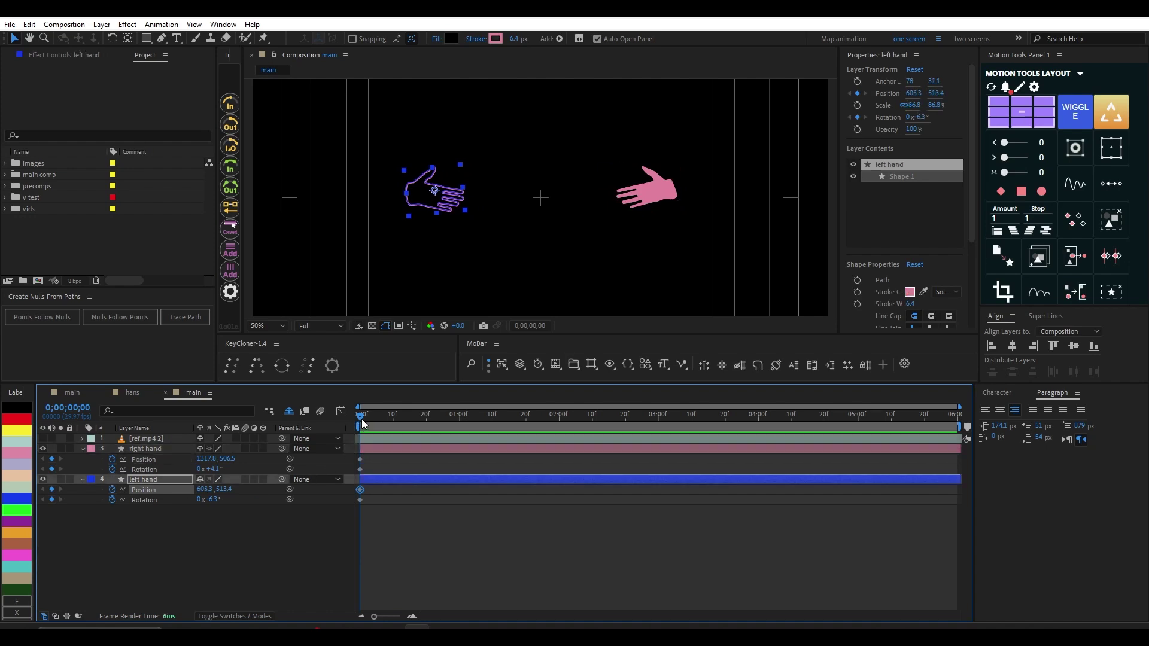
drag(367, 423, 450, 422)
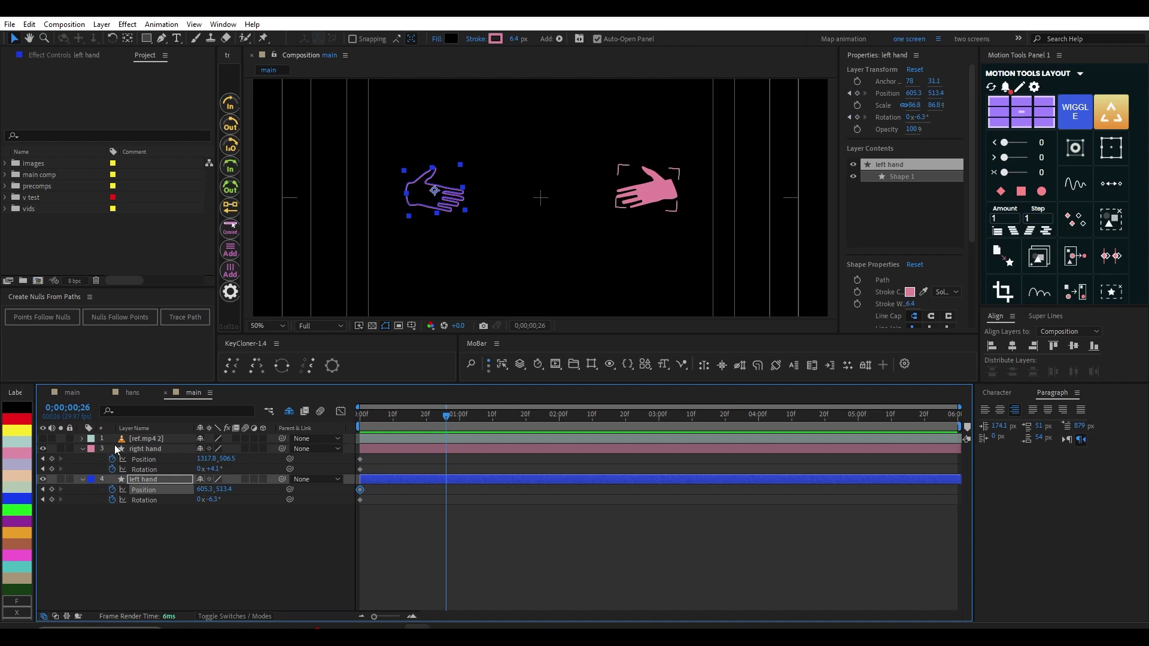
mouse_move(471, 422)
mouse_down()
mouse_move(495, 423)
mouse_move(464, 423)
mouse_up()
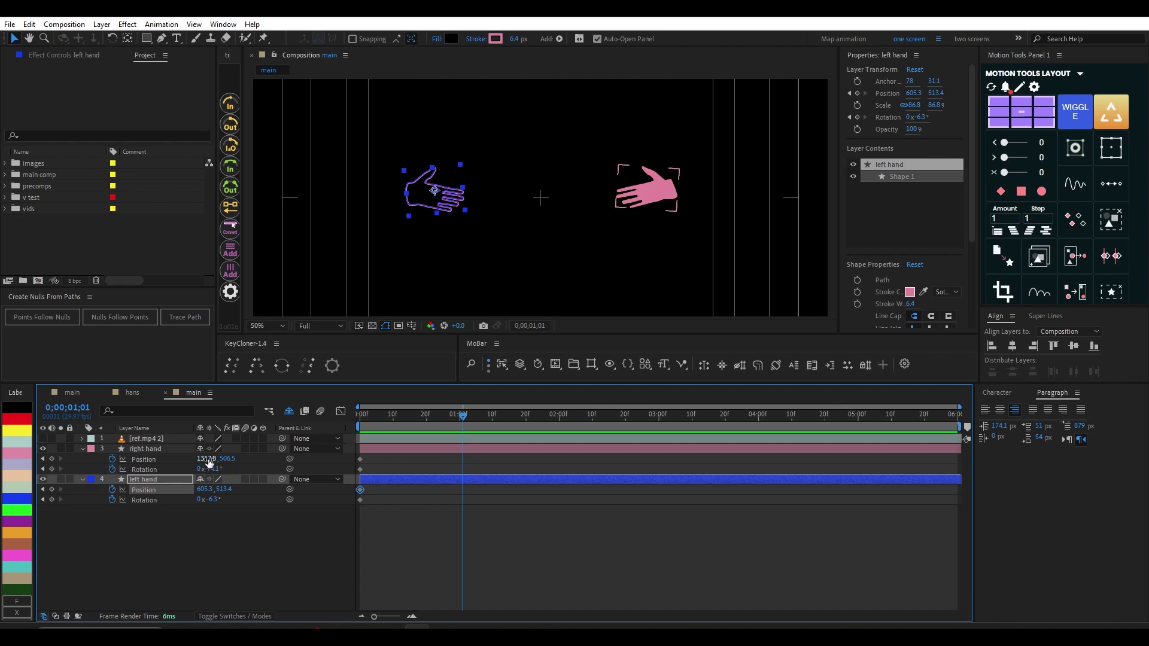
drag(207, 459, 30, 471)
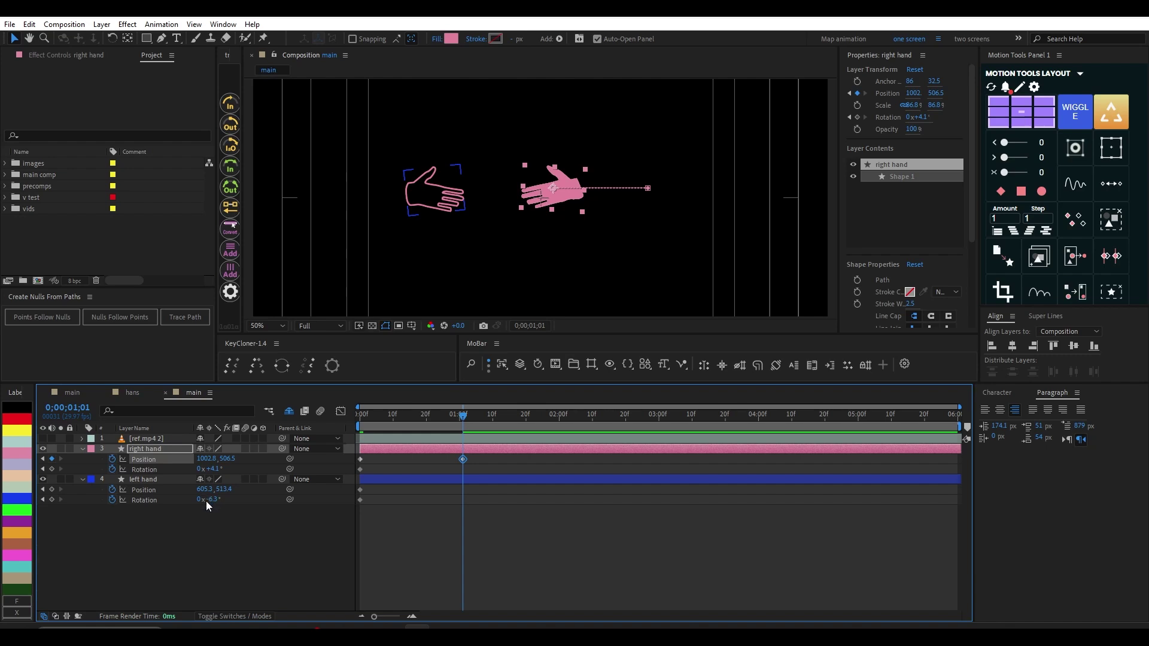
drag(201, 490, 400, 491)
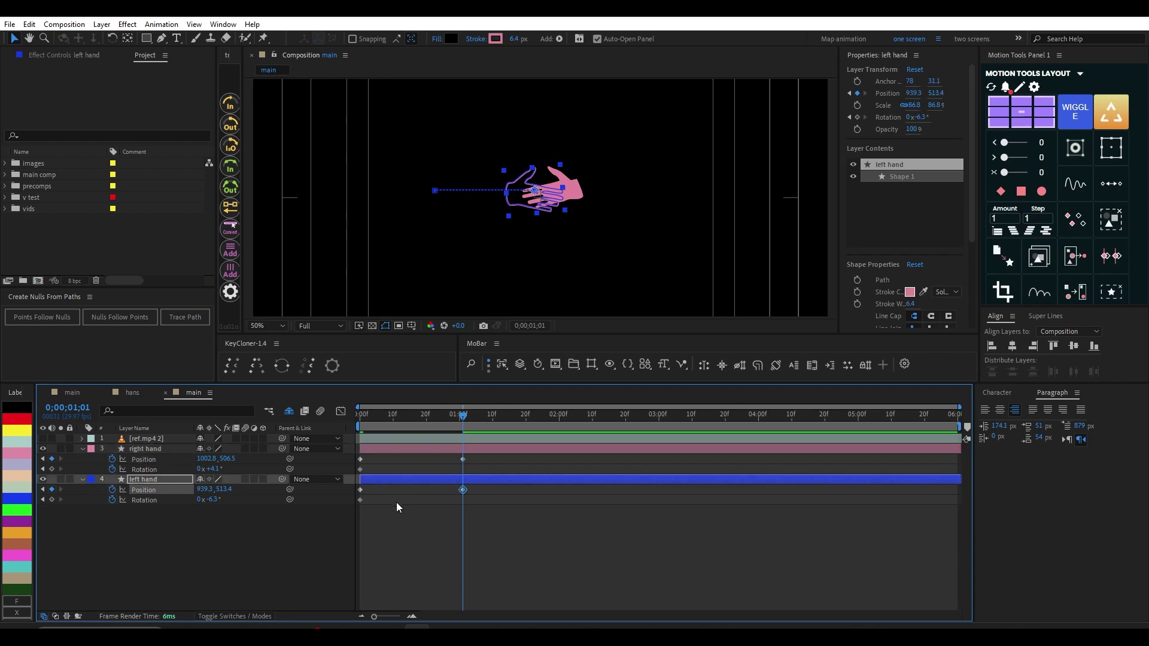
Step: Rotate the right hand to -7.1° and the left hand to +9.8° at 0;00;01;01
drag(218, 473, 150, 468)
drag(213, 501, 322, 516)
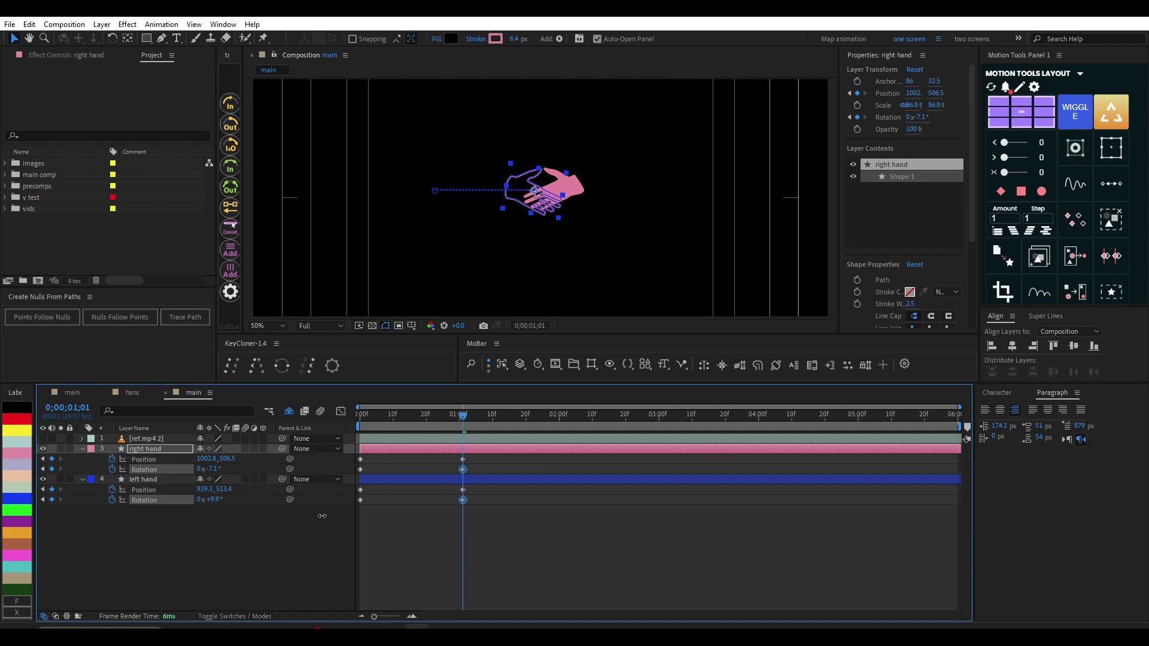
drag(322, 516, 322, 516)
Step: Set the left hand's X position to 959.3 at 0;00;01;01 and turn on the transparency grid
scroll(563, 228, up, 1)
key(space)
drag(558, 241, 574, 264)
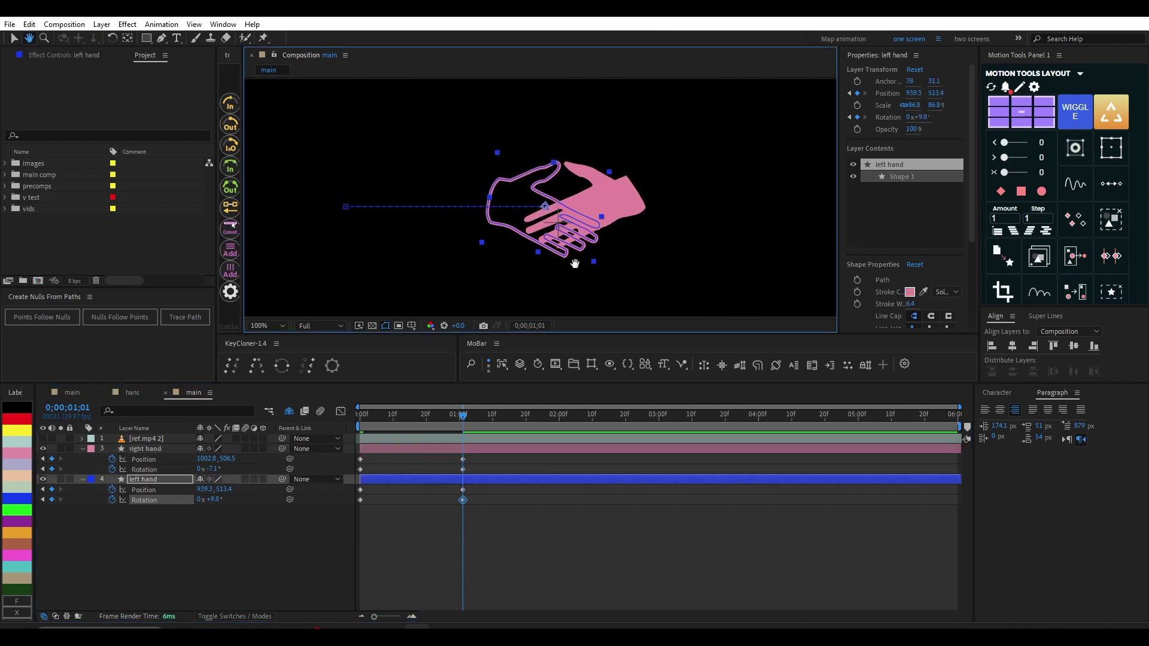
key(v)
drag(209, 489, 221, 491)
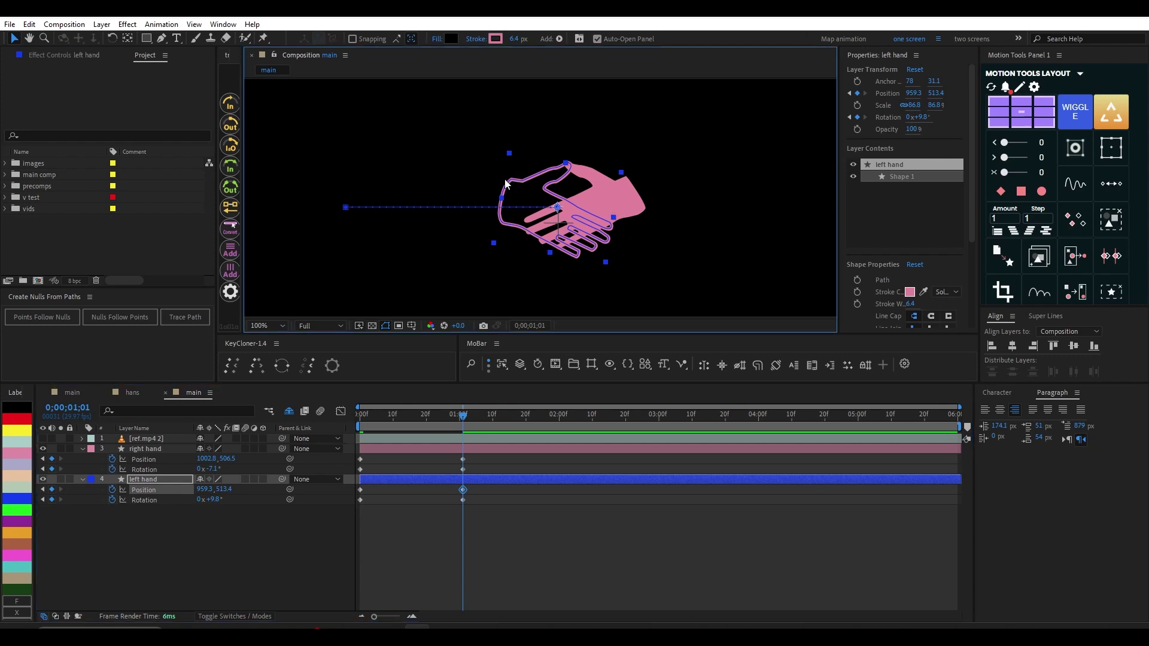
click(371, 325)
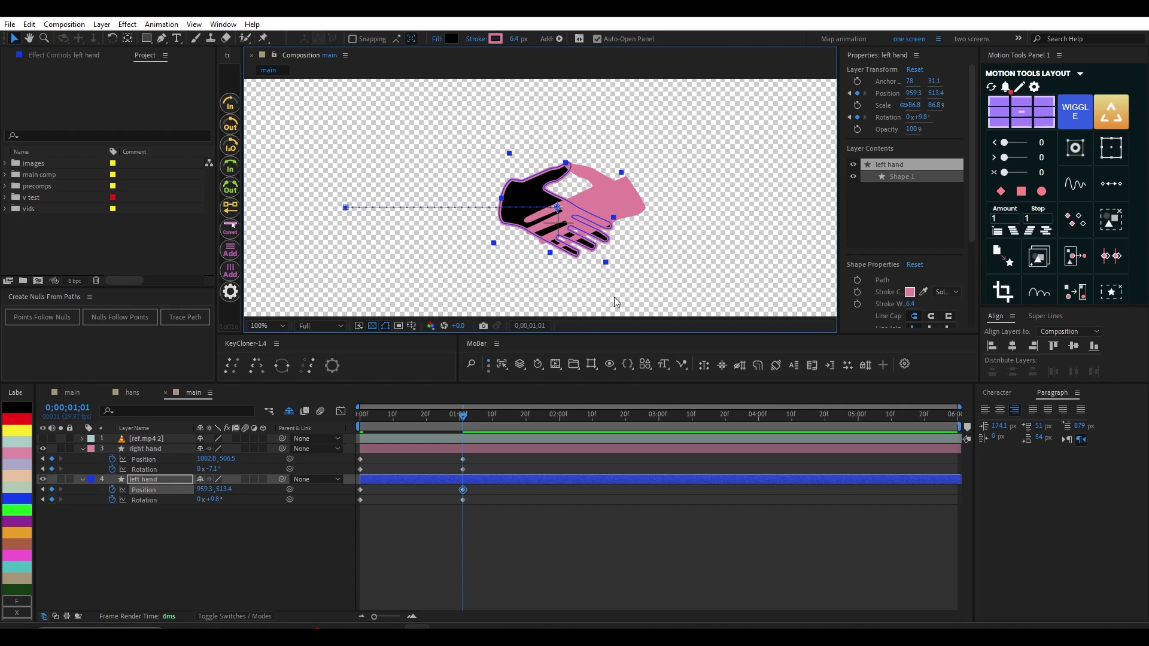
Step: Show the ref.mp4 2 reference layer and examine how the two hands meet before the one-second mark
click(43, 439)
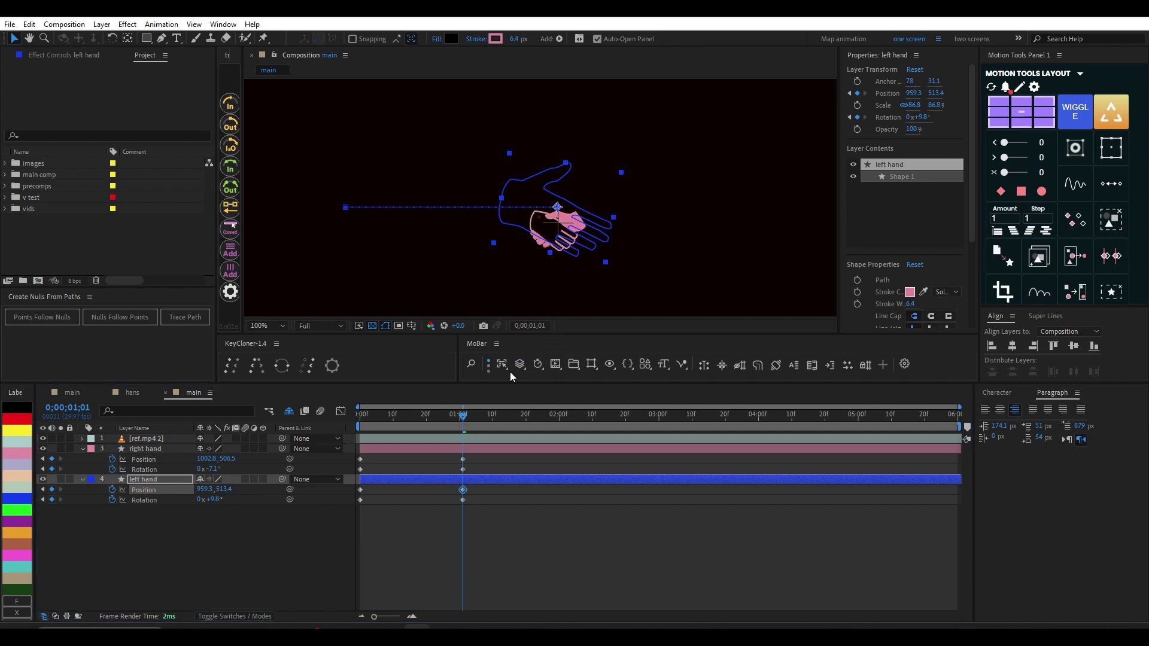
drag(445, 419, 430, 419)
click(426, 439)
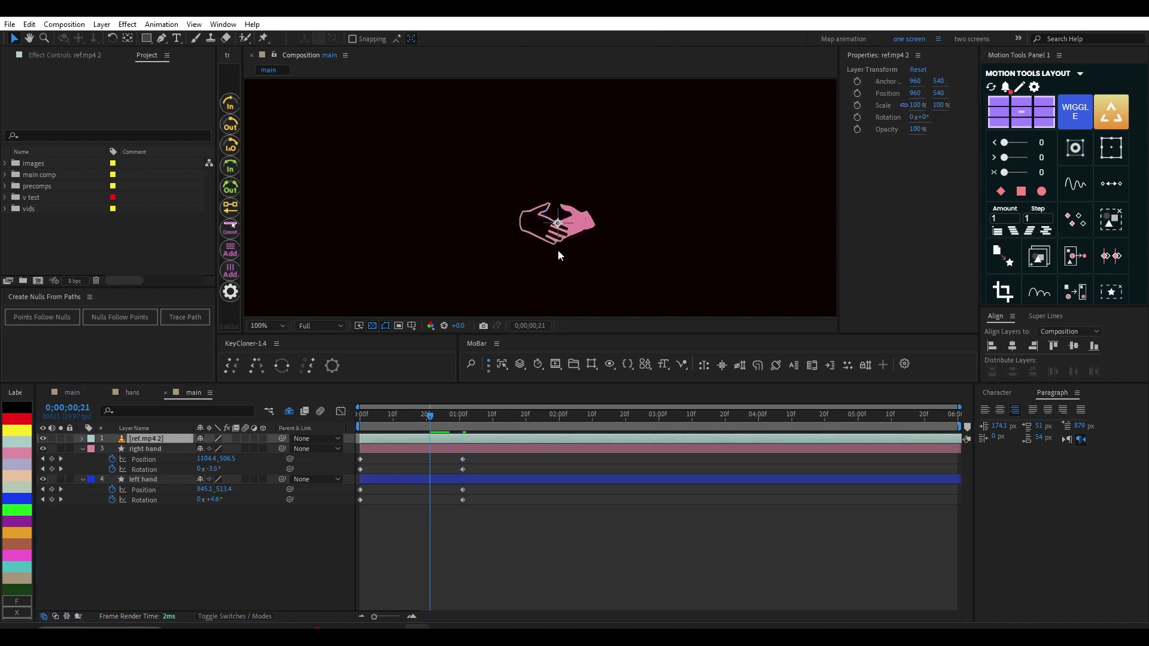
mouse_move(429, 418)
mouse_down()
mouse_move(400, 418)
mouse_move(446, 417)
mouse_move(396, 423)
mouse_move(415, 425)
mouse_up()
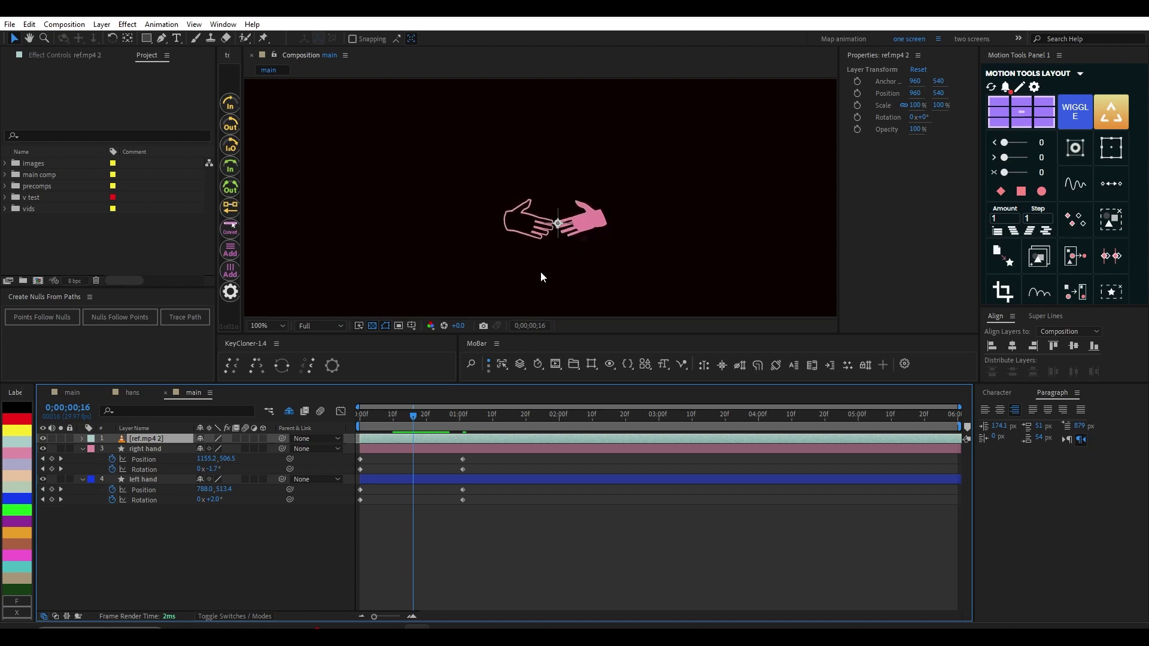
drag(422, 415, 436, 412)
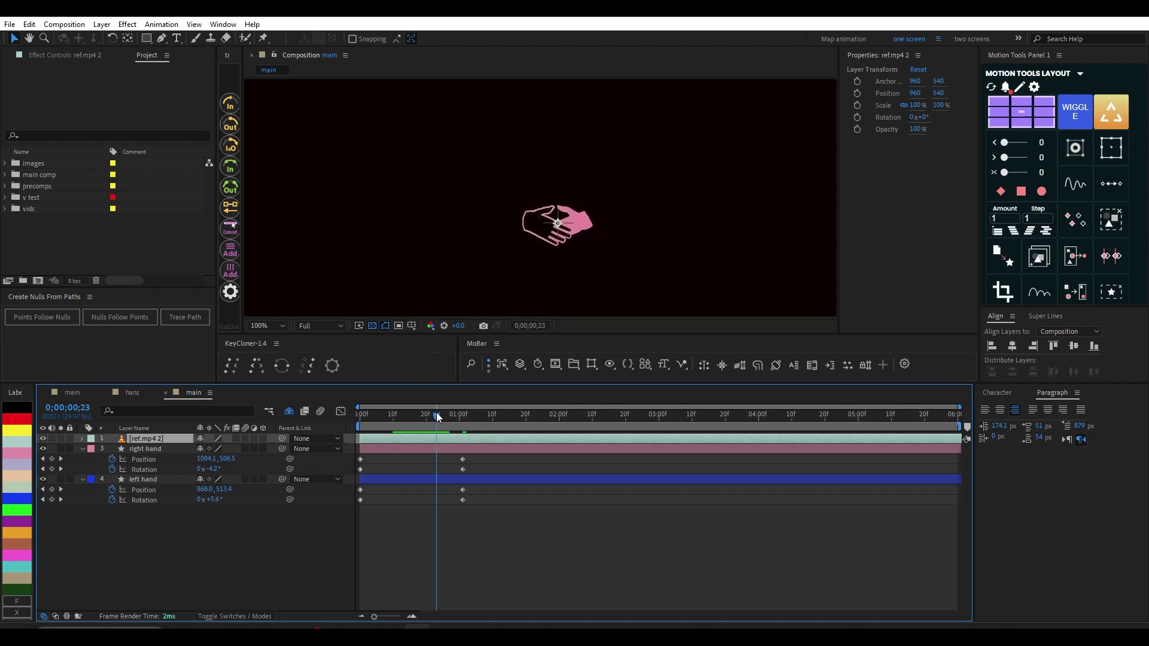
Step: Move the reference layer's anchor point clear of the hands, to about 782, 458
key(y)
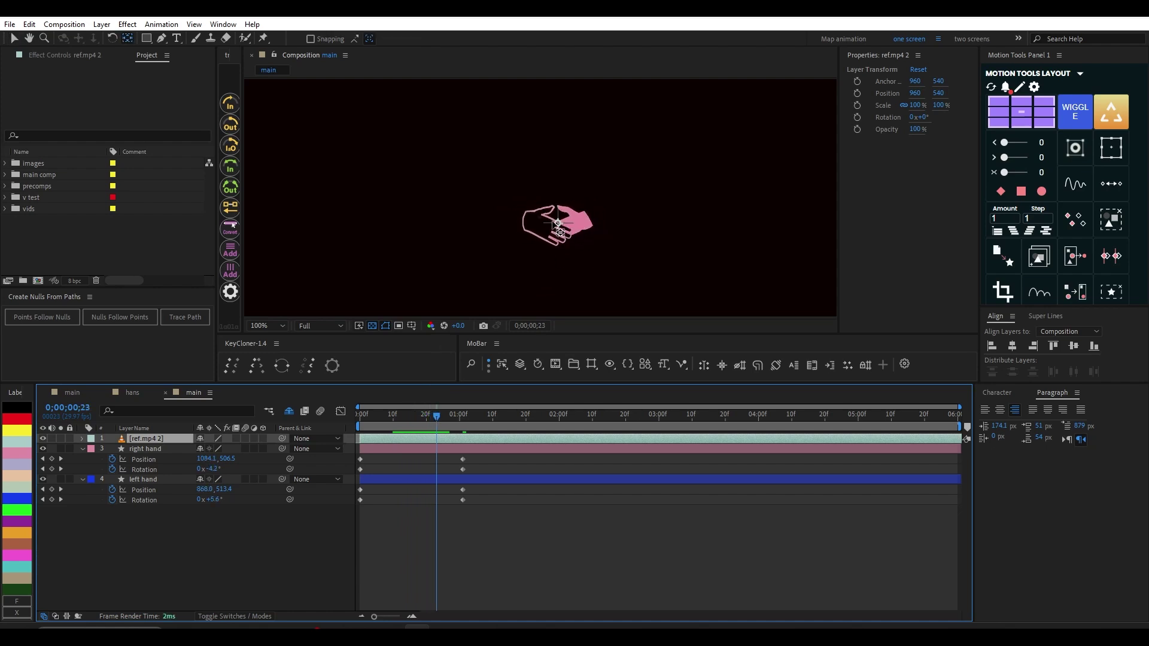
click(565, 235)
drag(565, 234, 451, 175)
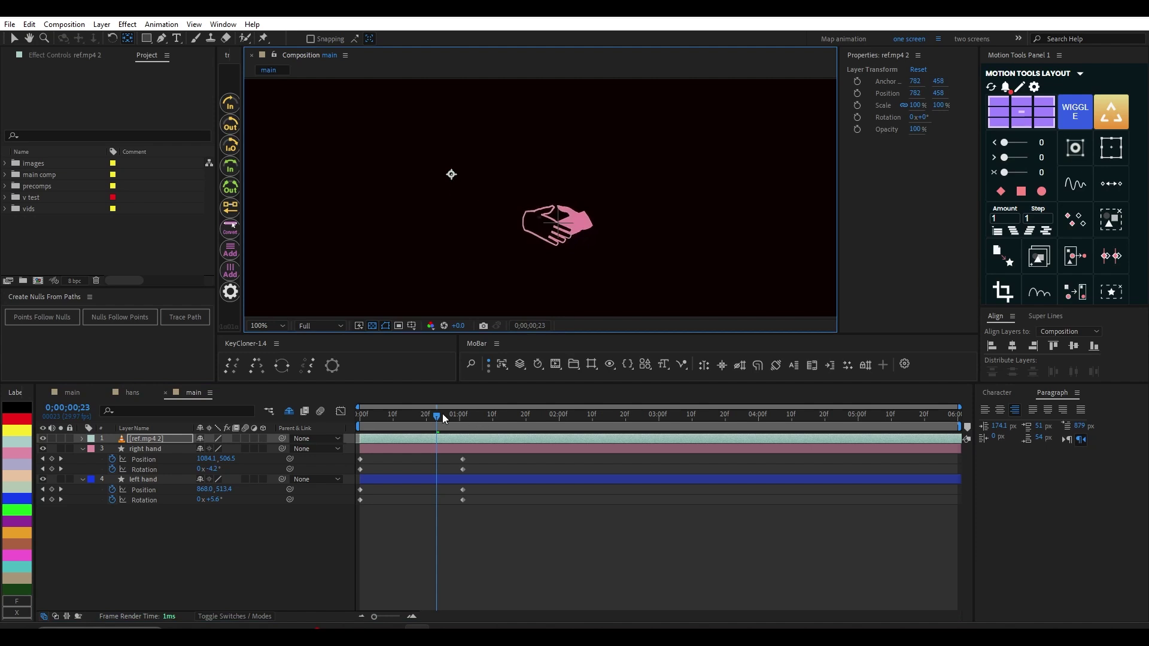
Step: Examine the reference handshake frame by frame up to 0;00;01;04, then hide the reference layer
mouse_move(443, 414)
mouse_down()
mouse_move(377, 425)
mouse_move(443, 426)
mouse_up()
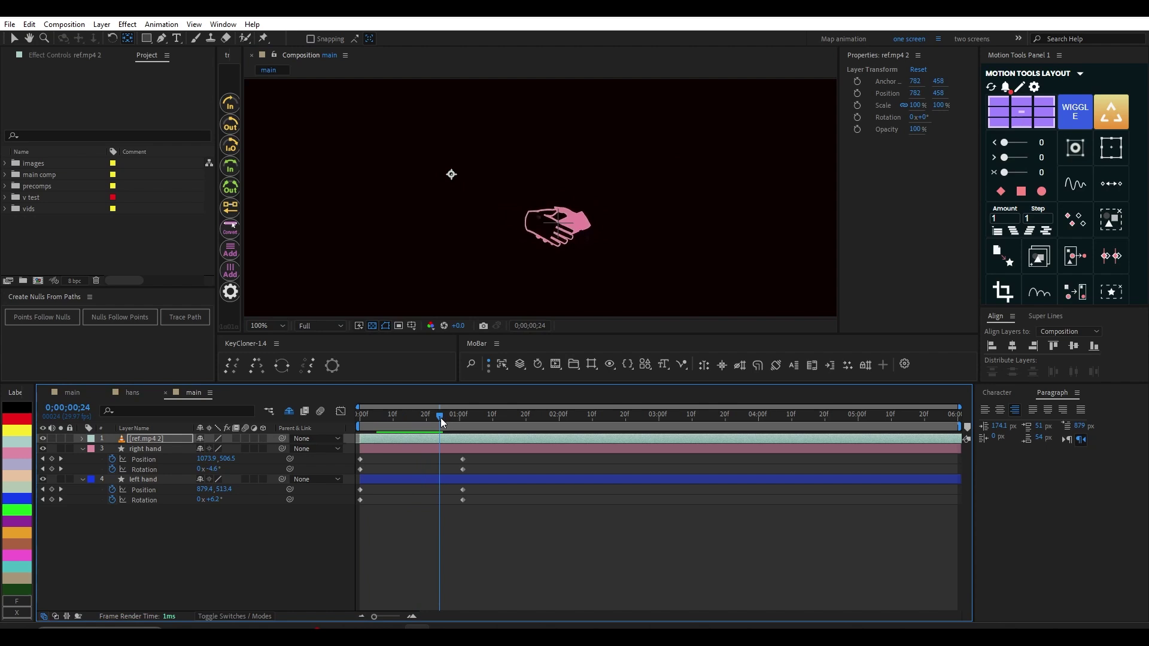
drag(441, 418, 472, 432)
click(45, 439)
click(516, 551)
Step: Check the overlap by toggling the right hand layer, then move it below the left hand layer in the stack
click(153, 450)
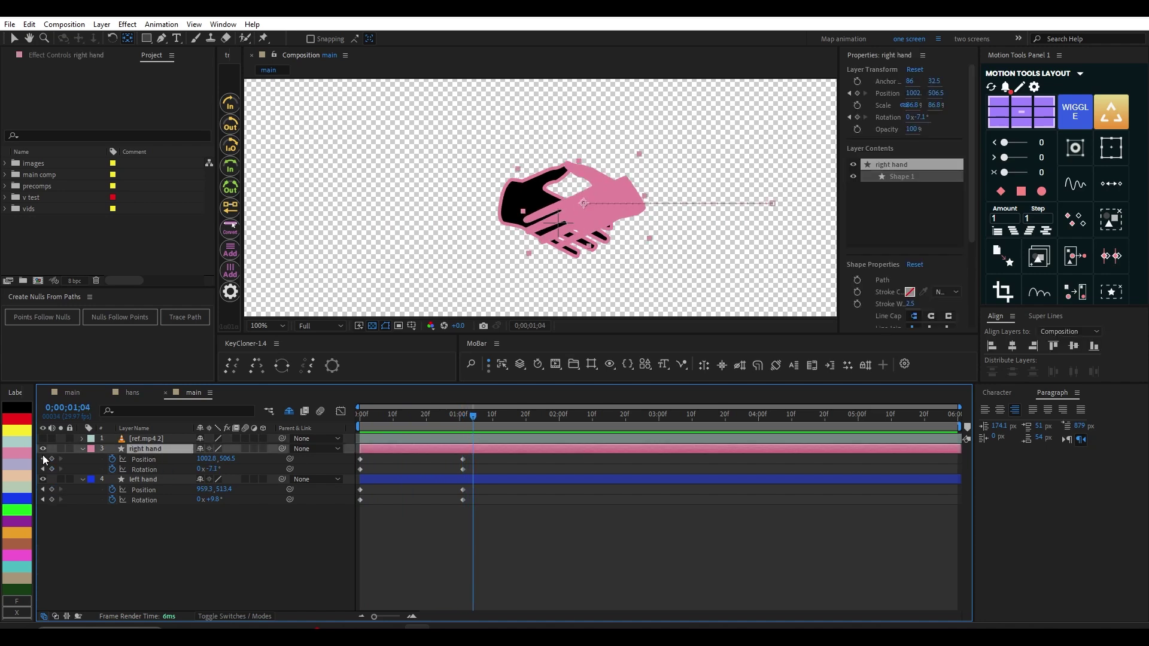
click(42, 448)
click(42, 449)
drag(164, 450, 159, 491)
click(422, 530)
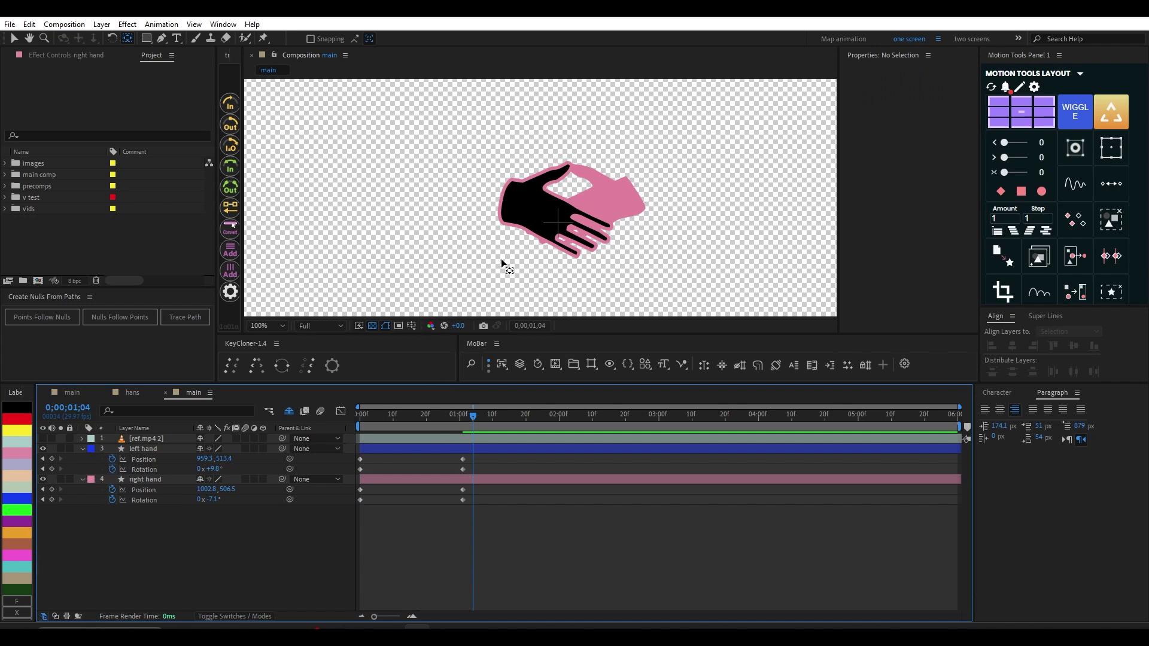
click(383, 448)
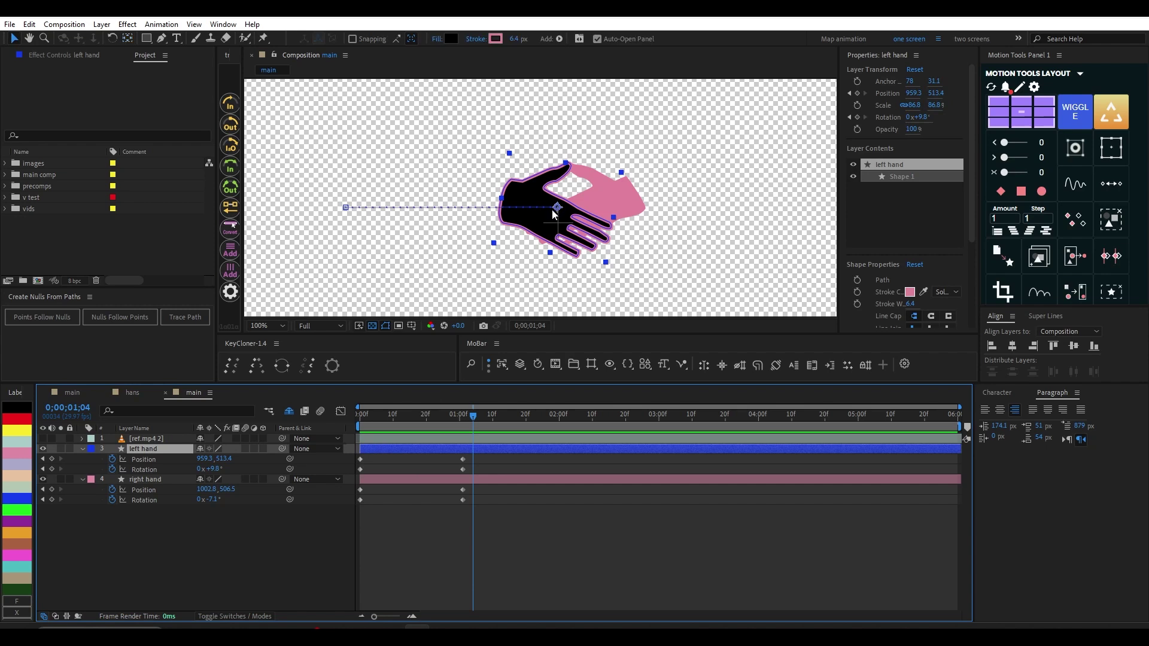
drag(559, 210, 561, 210)
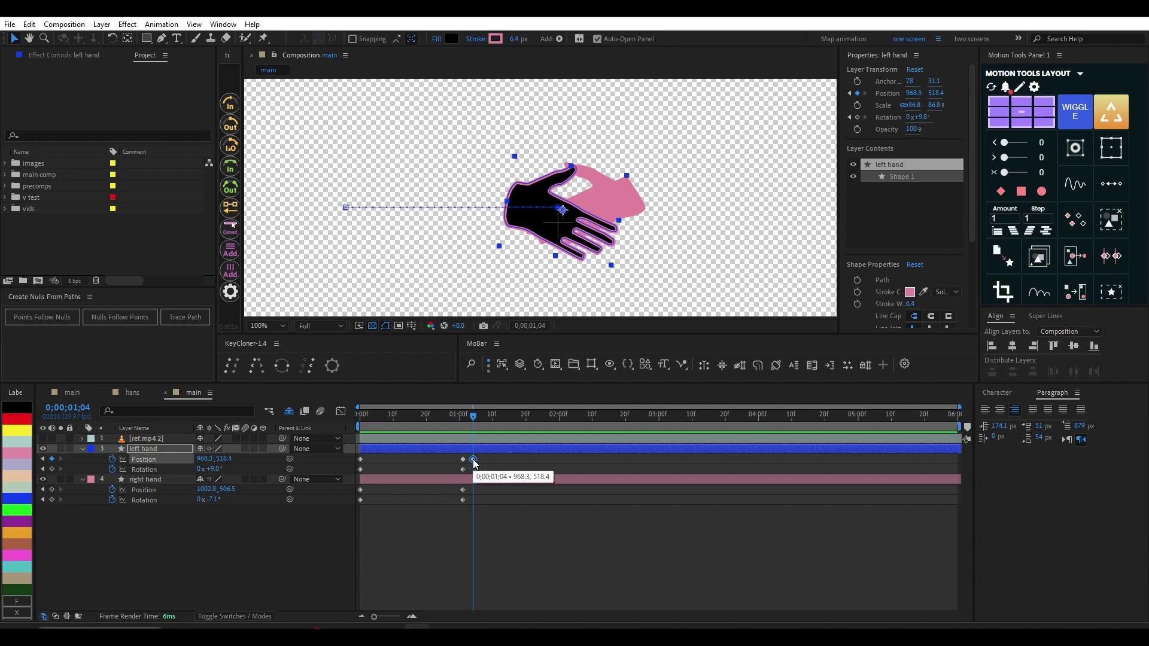
key(Delete)
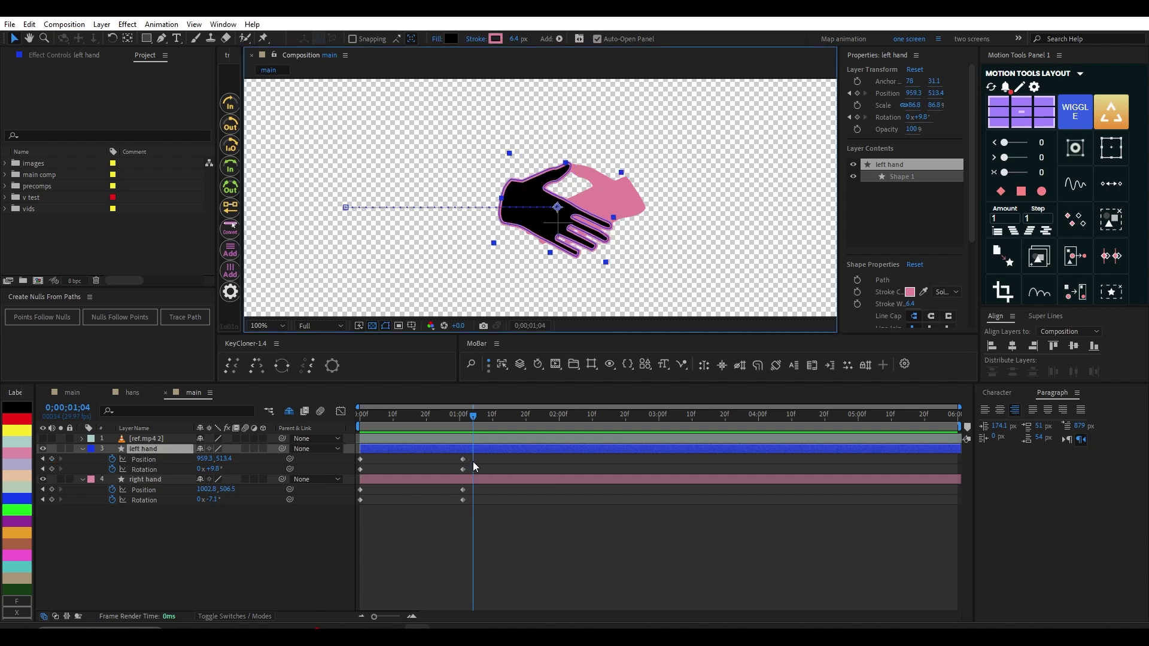
Step: Move the left hand's position at the 0;00;01;01 keyframe to about 972.3, 519.4
click(468, 421)
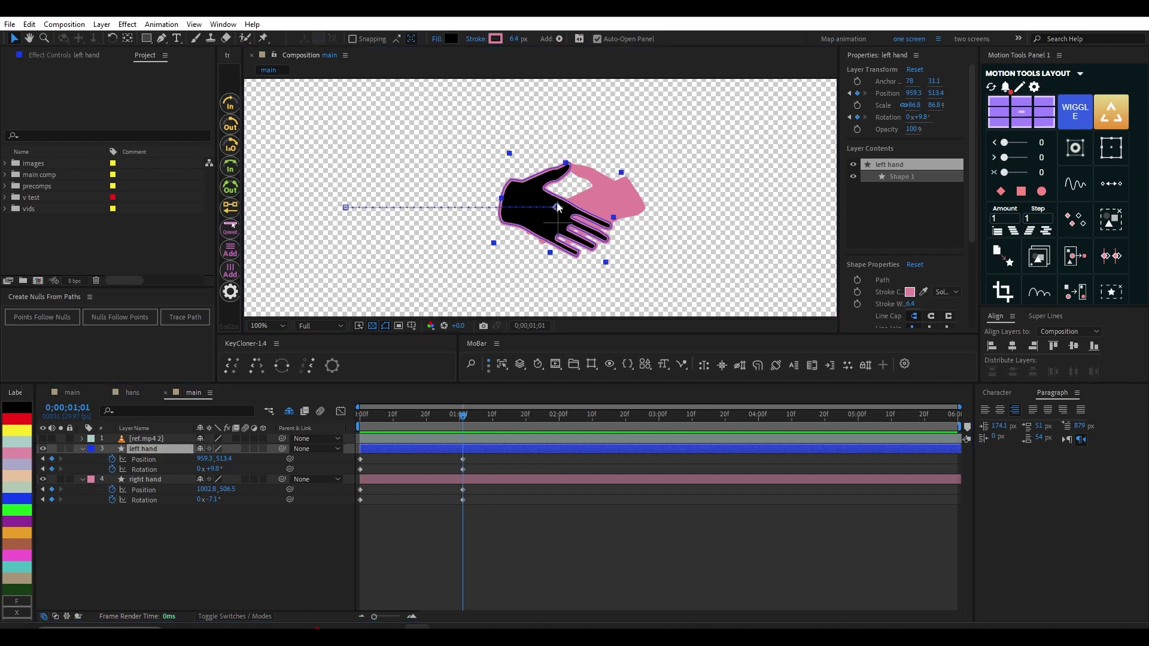
drag(558, 208, 565, 211)
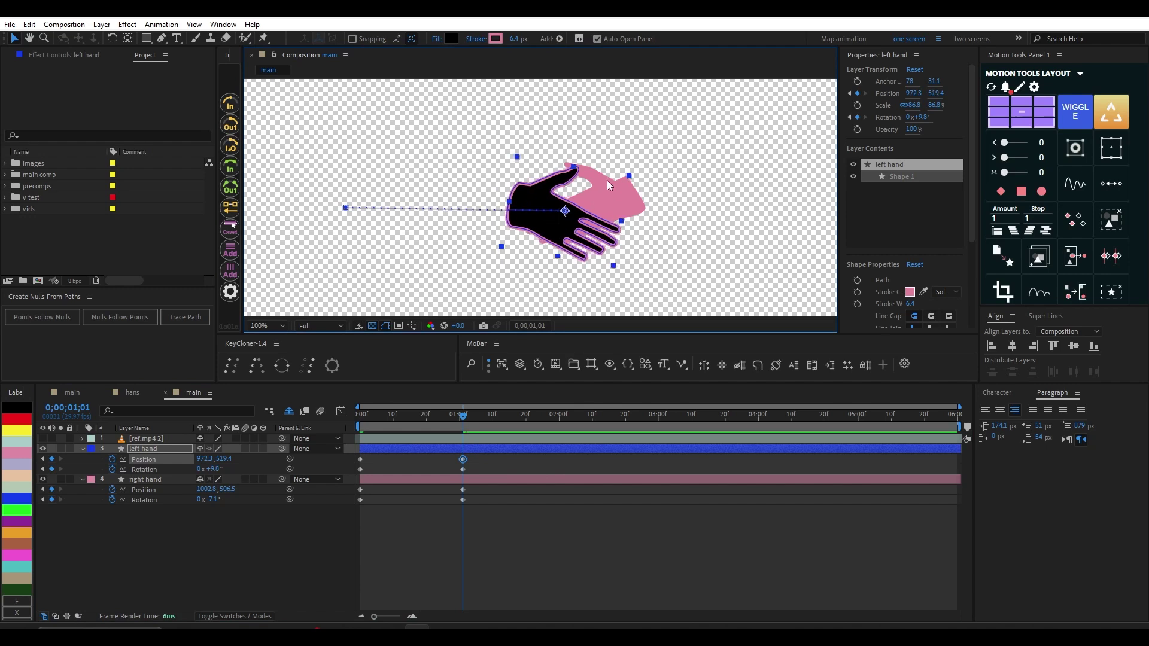
Step: Move the right hand's position at the 0;00;01;01 keyframe to about 988.8, 517.5
click(451, 480)
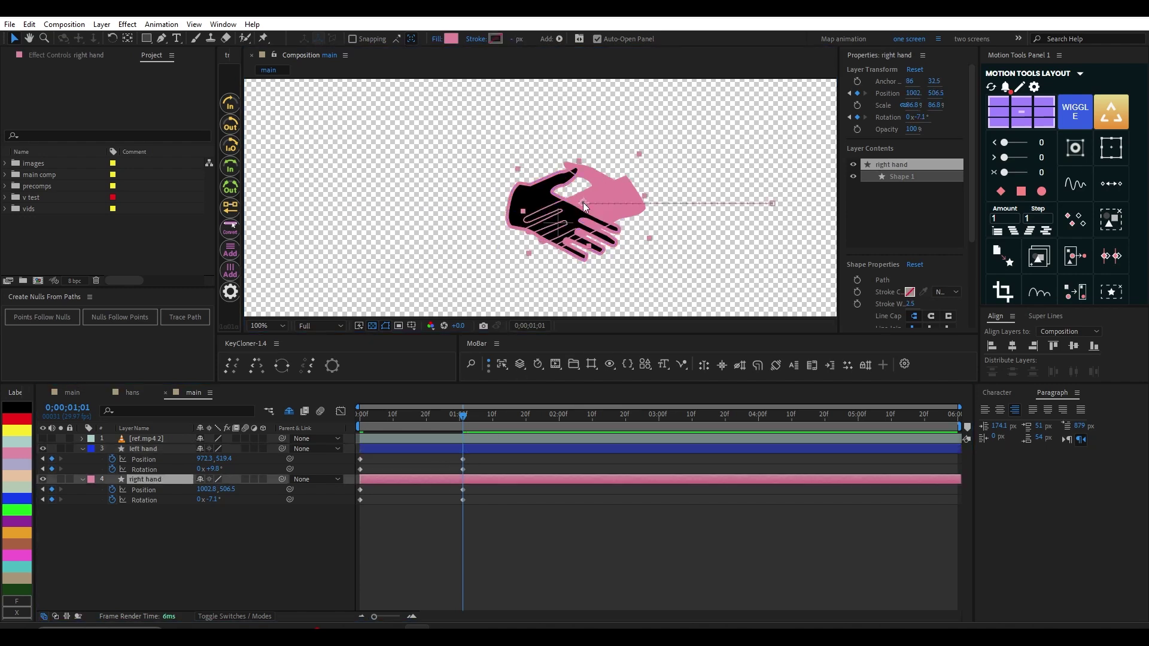
drag(584, 209, 577, 213)
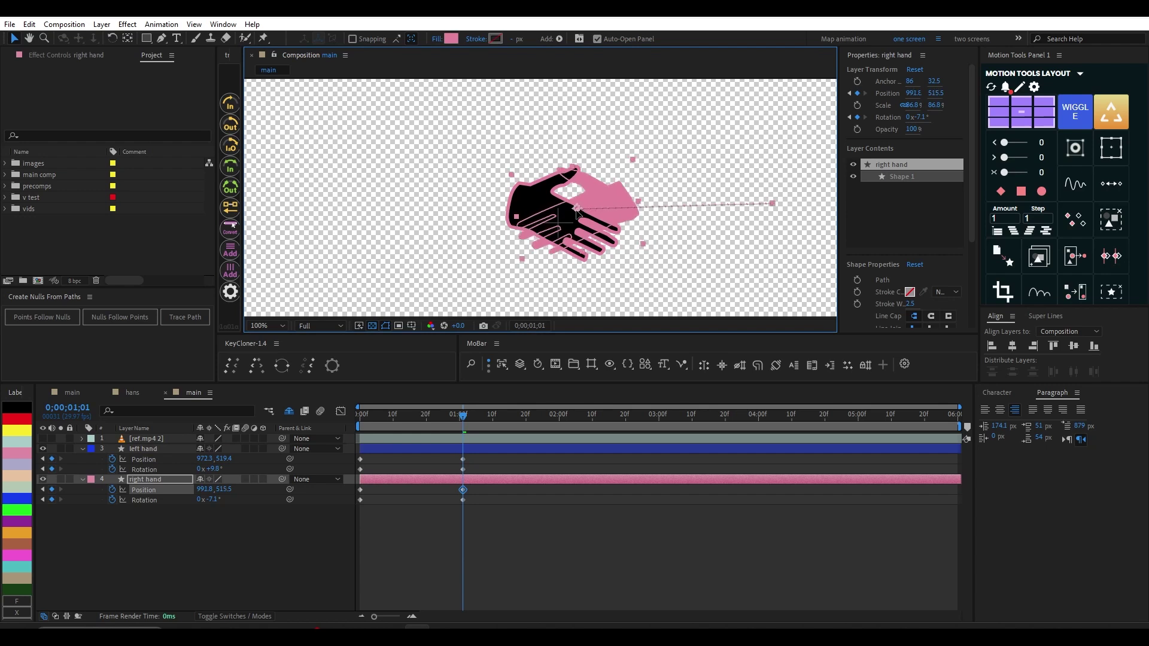
drag(577, 211, 575, 210)
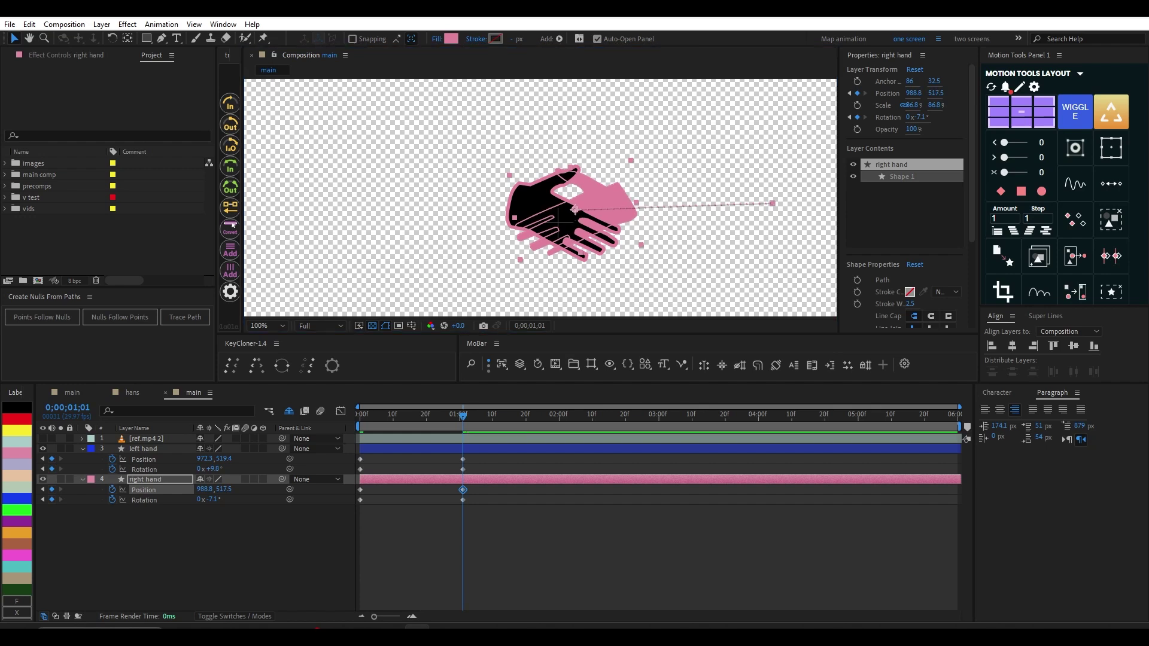
Step: Play the handshake animation from the first frame to check how the hands meet
key(space)
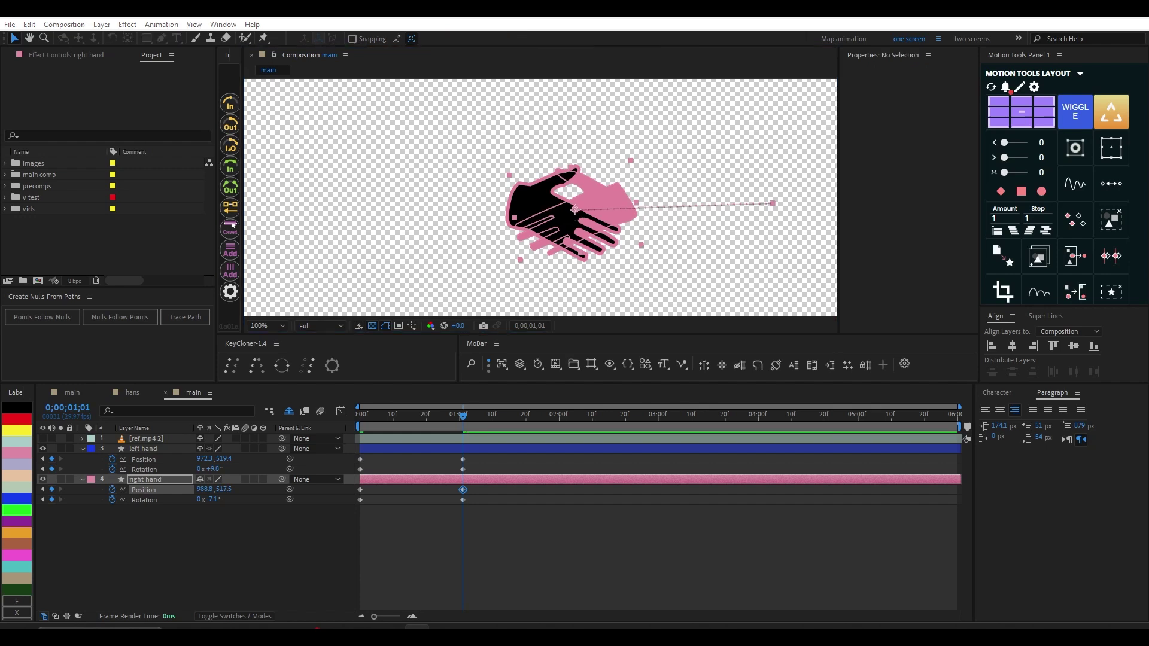
key(Home)
key(space)
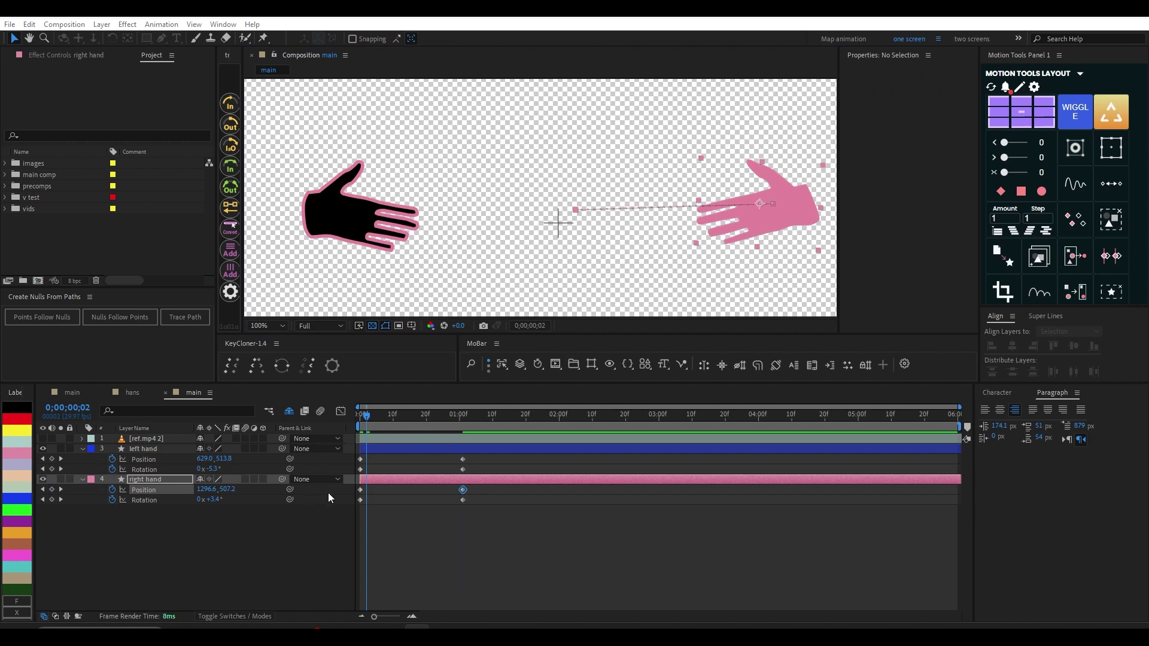
drag(382, 420, 349, 423)
key(space)
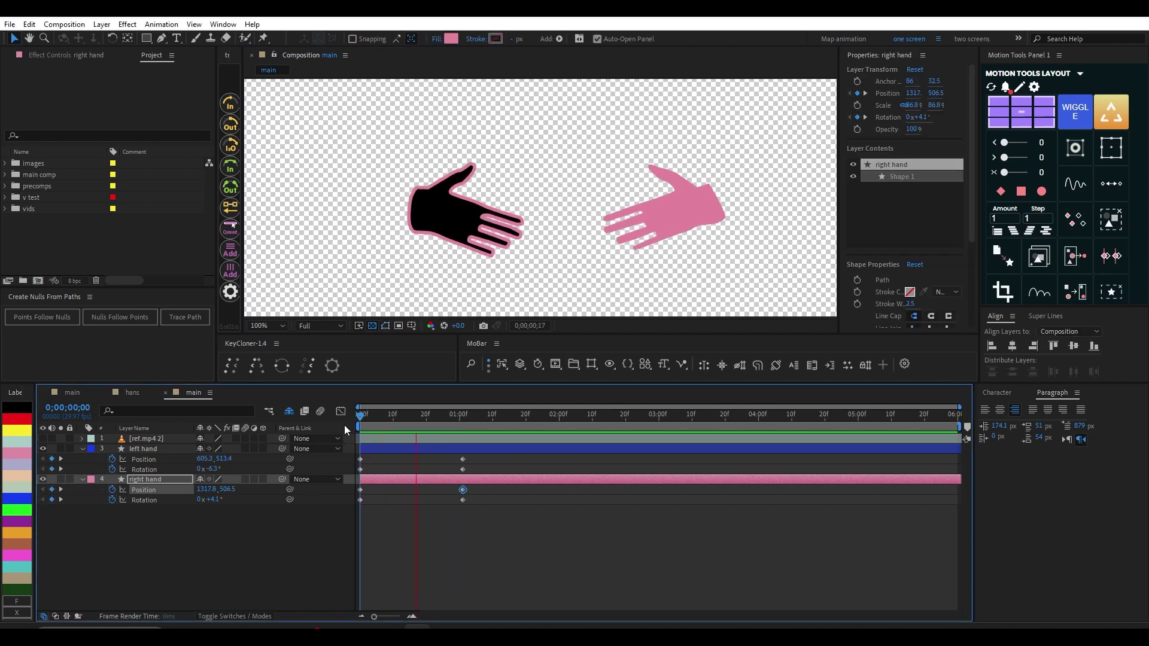
key(space)
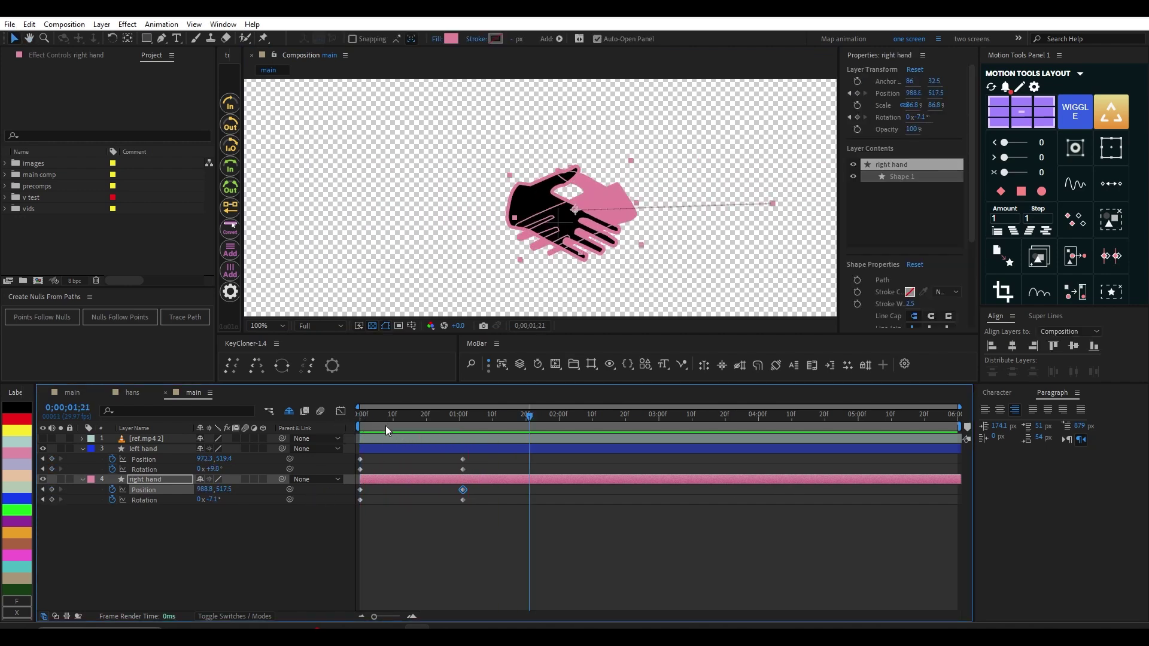
Step: Bend the right hand's motion path into an upward arc by pulling a Pen tool handle from its end keyframe
click(363, 418)
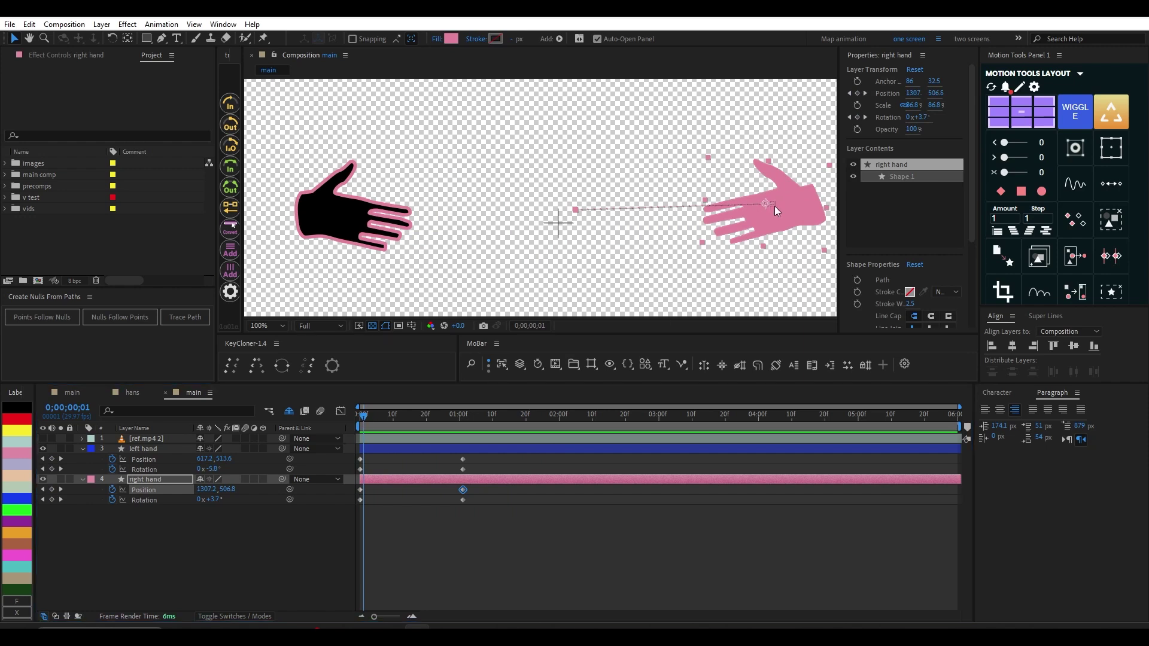
drag(695, 252, 640, 253)
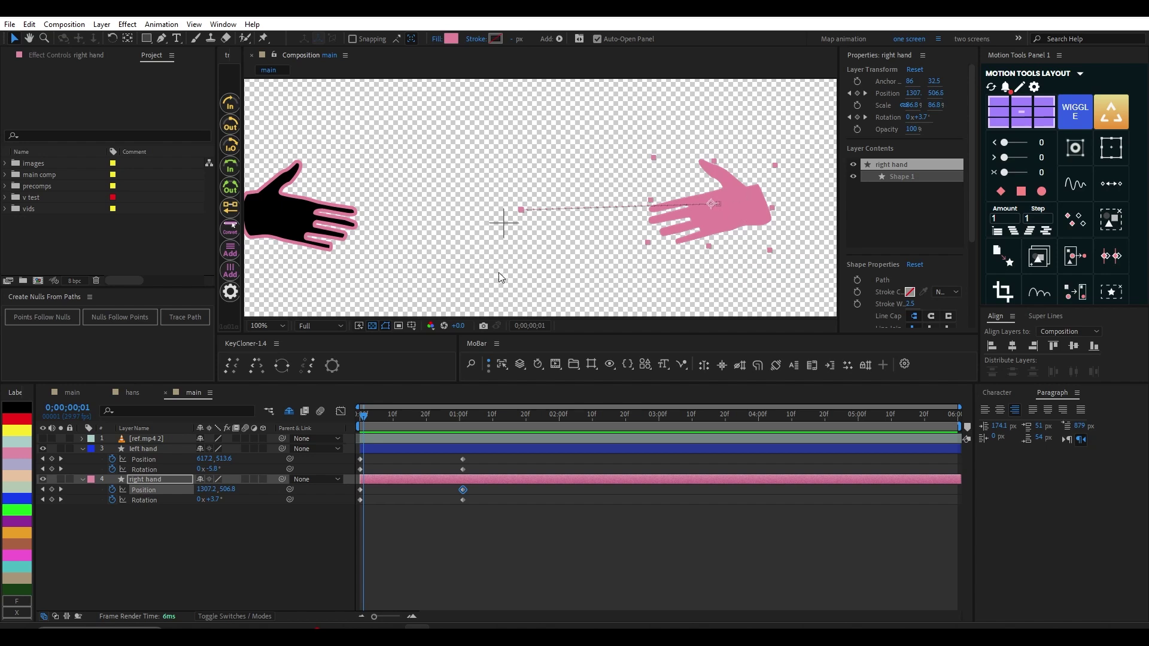
key(g)
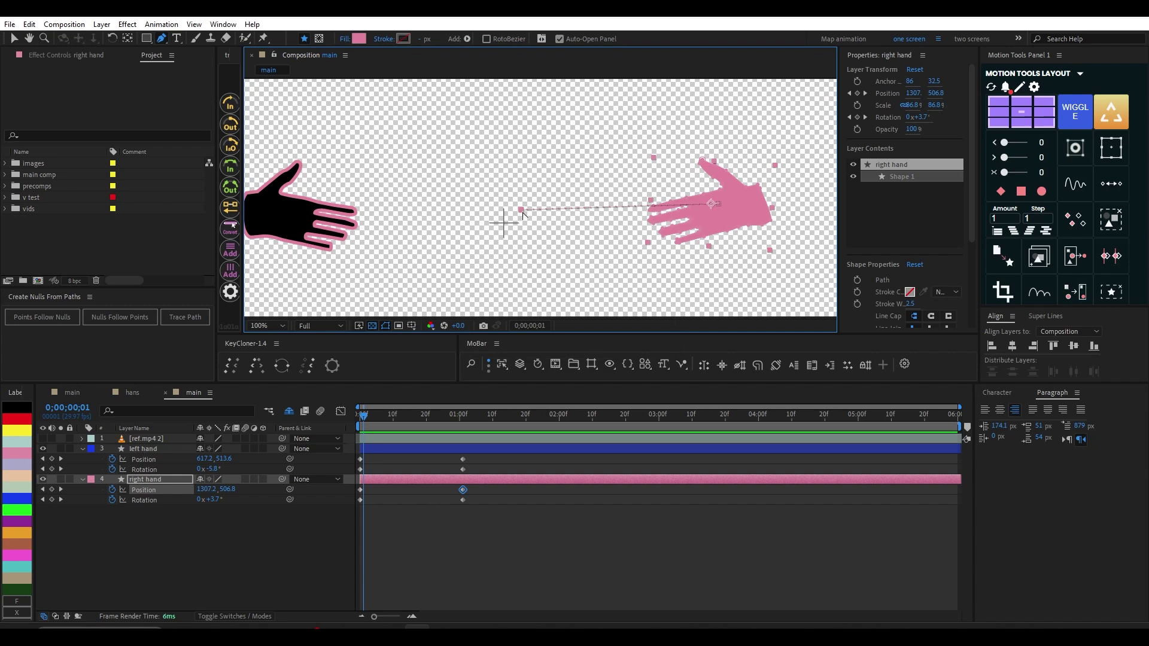
drag(523, 210, 631, 181)
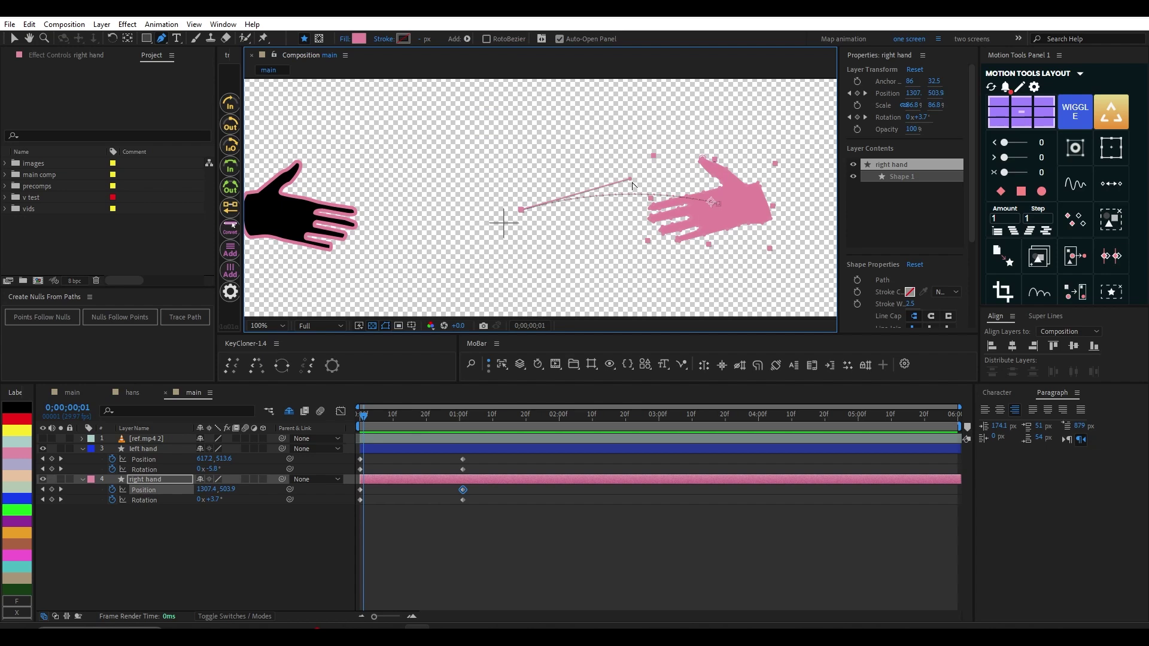
Step: Bend the left hand's motion path into a matching upward arc by pulling a Pen tool handle from its end keyframe
key(space)
drag(427, 198, 502, 187)
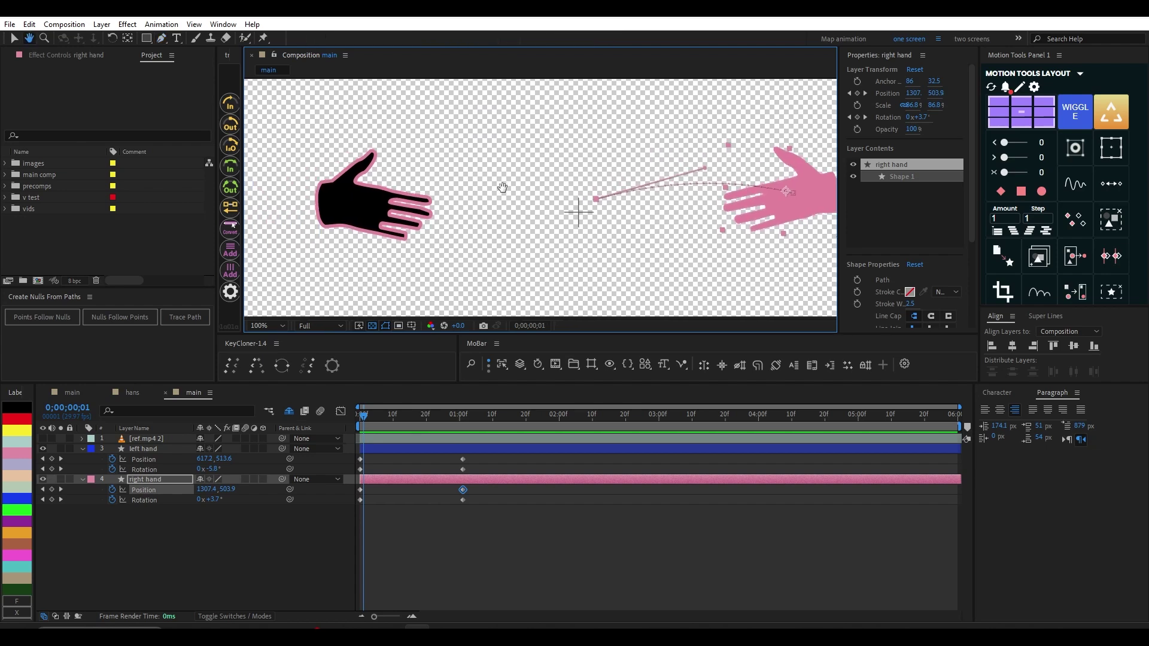
click(411, 450)
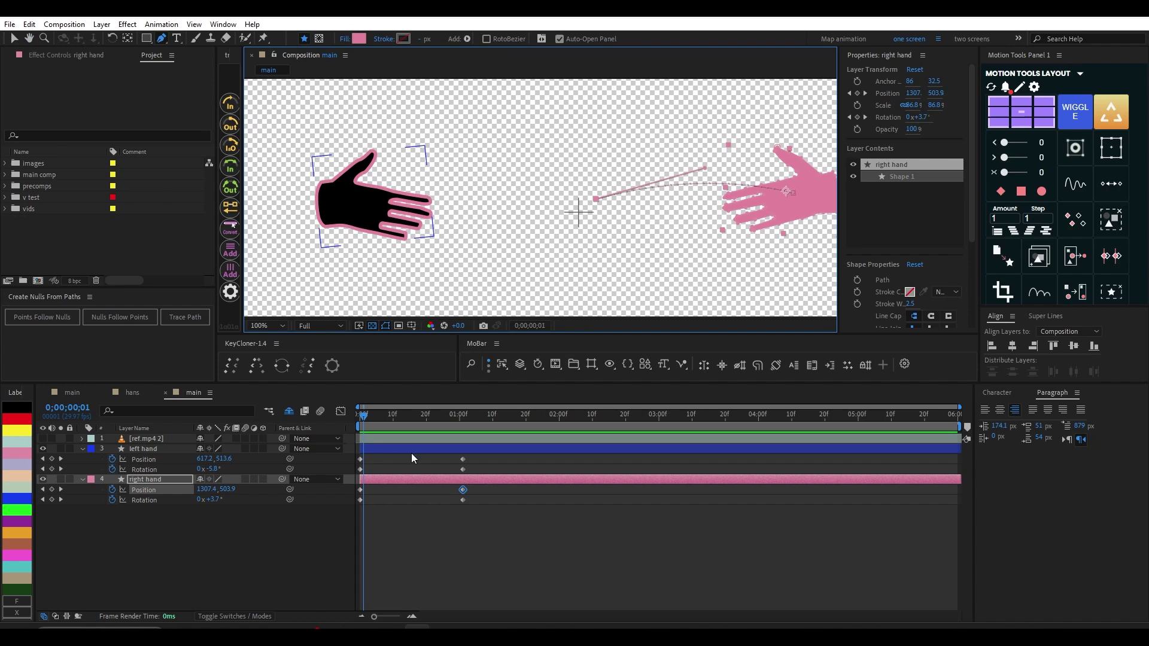
click(379, 449)
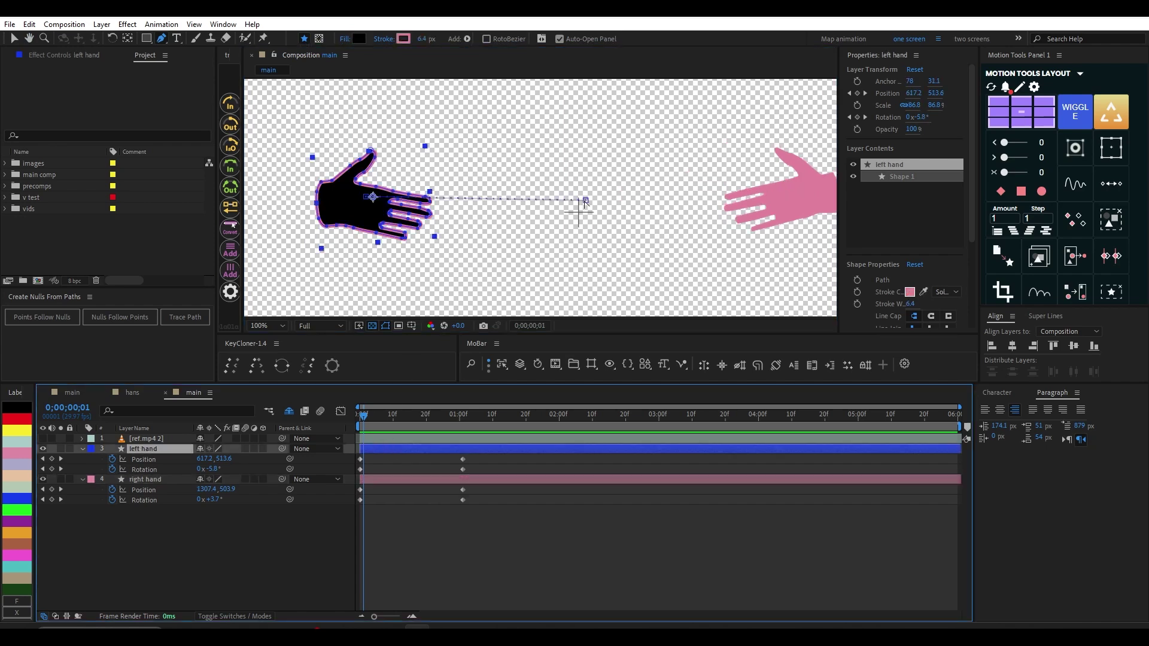
drag(586, 200, 505, 167)
key(comma)
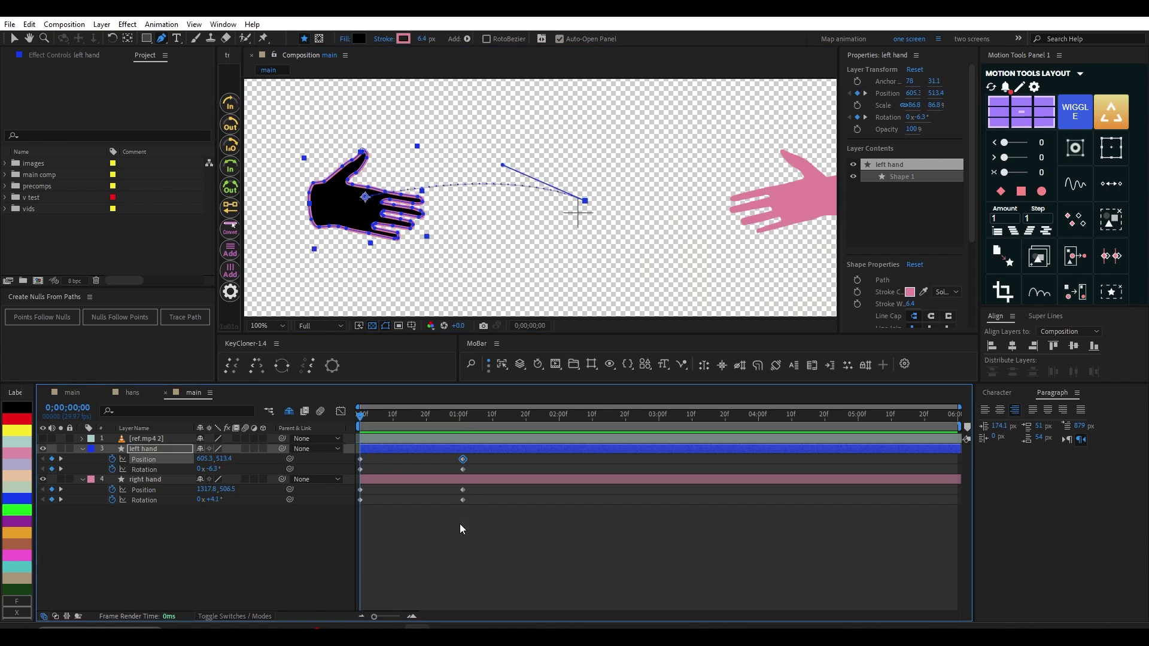
Step: Set the left and right hand rotations to -17.6° and 11.8° at the first frame, and 11.8° and -10.3° at 0;00;01;01
key(v)
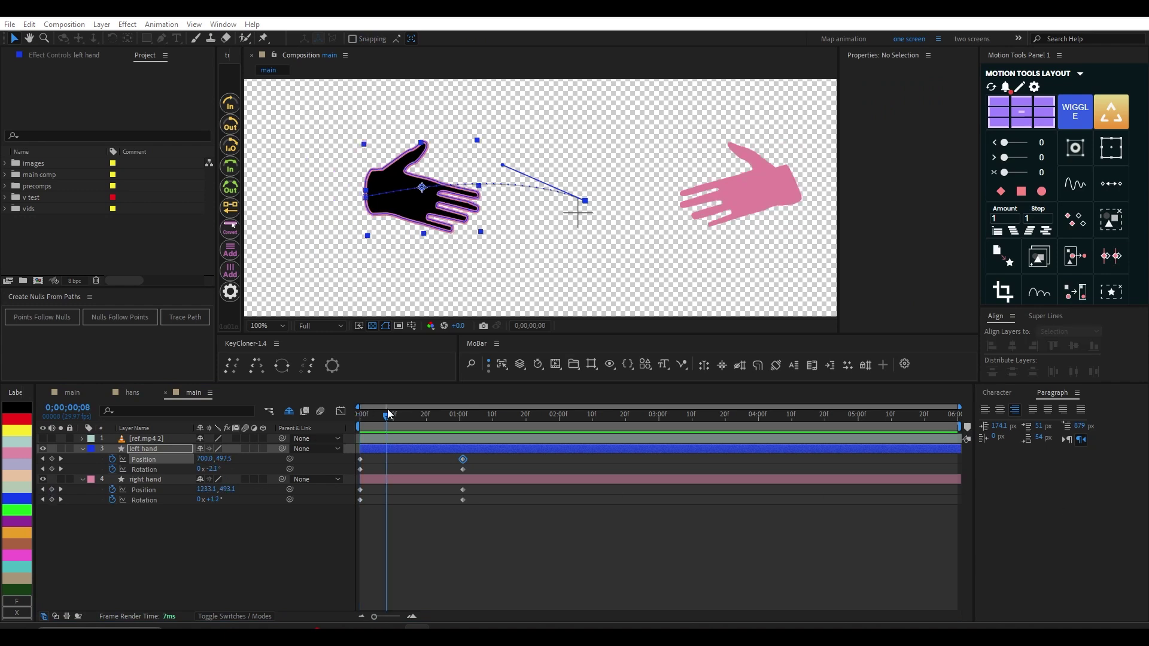
drag(389, 414, 348, 436)
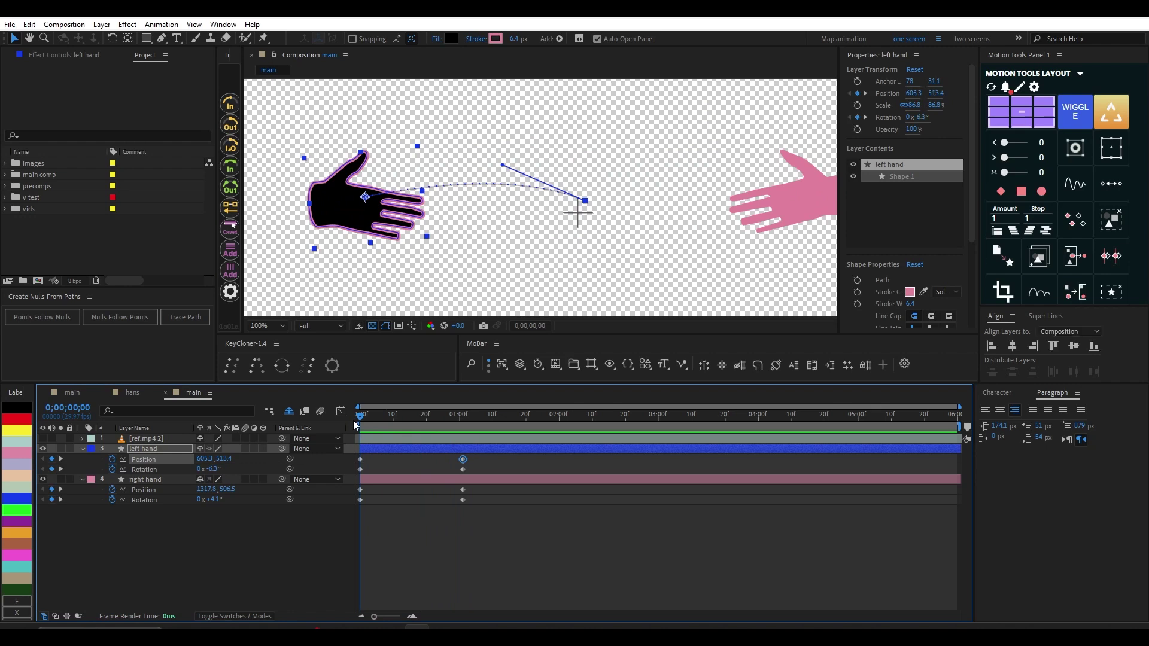
drag(216, 473, 240, 499)
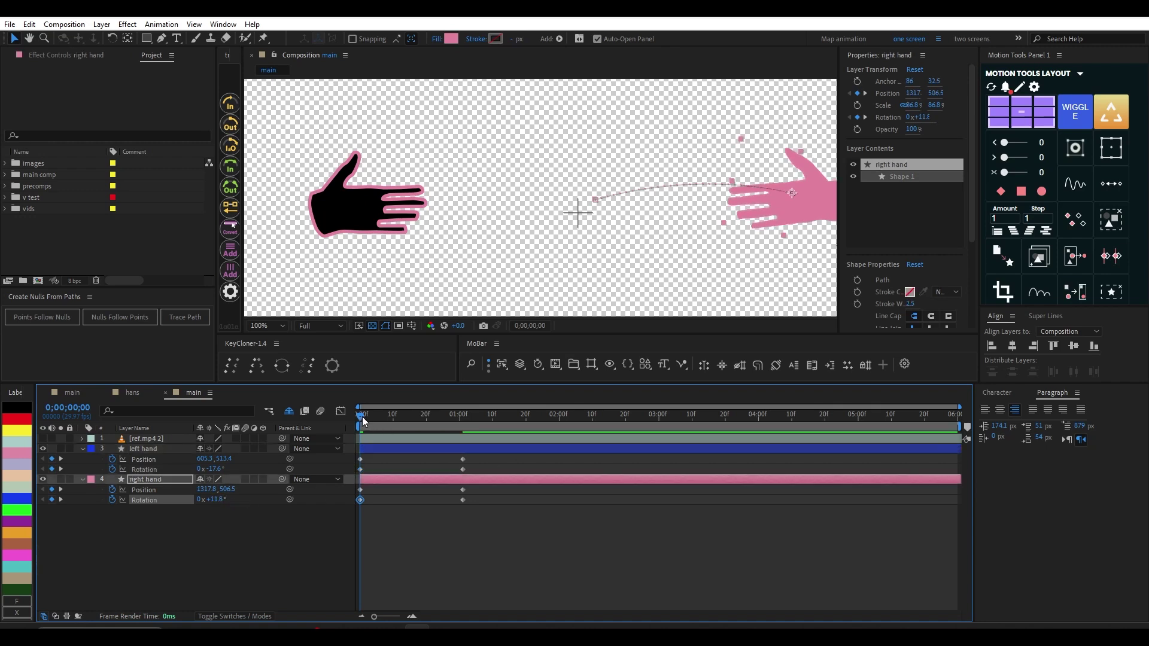
drag(361, 416, 458, 433)
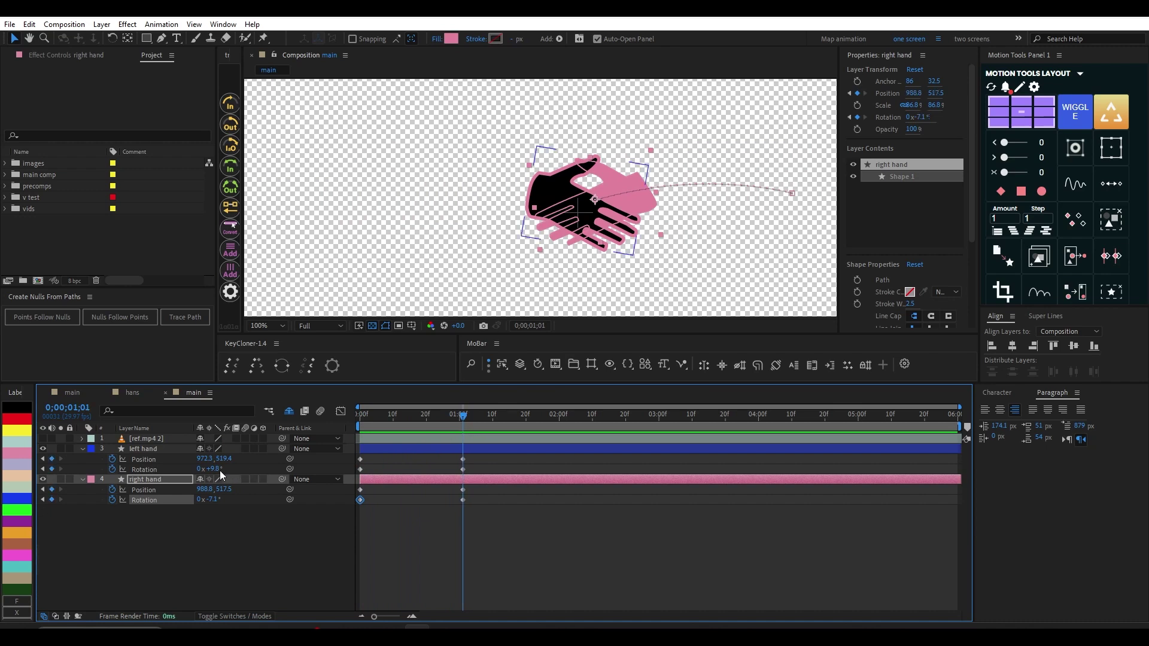
drag(220, 470, 197, 500)
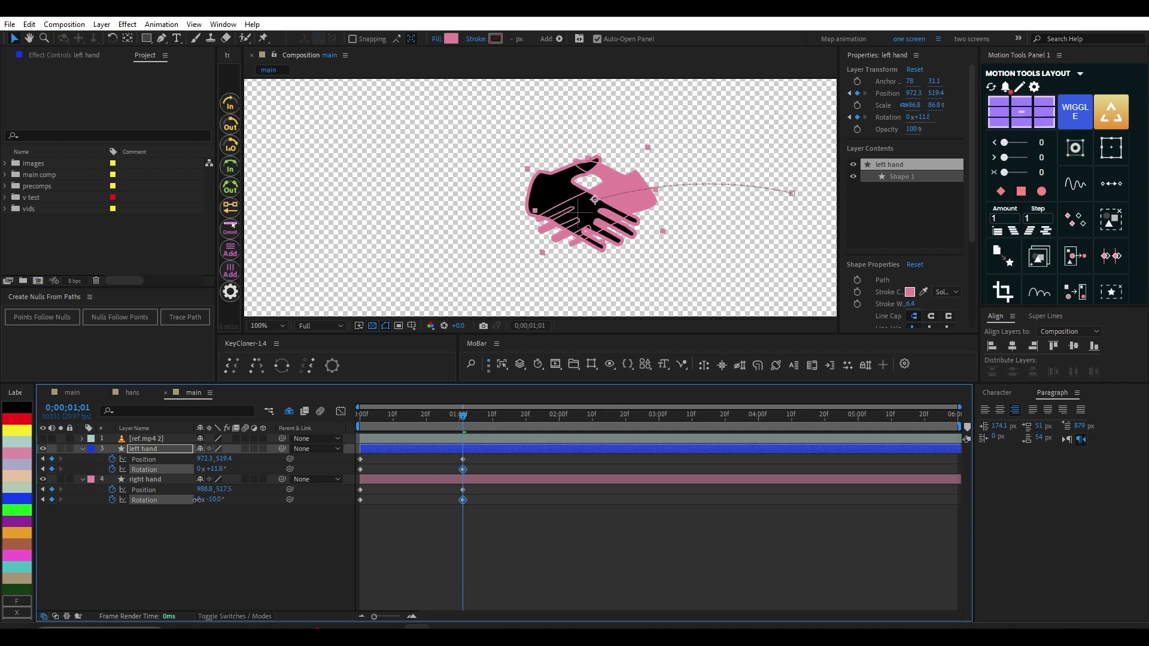
Step: Replay the animation from the start to review the arced motion and new rotations
key(Home)
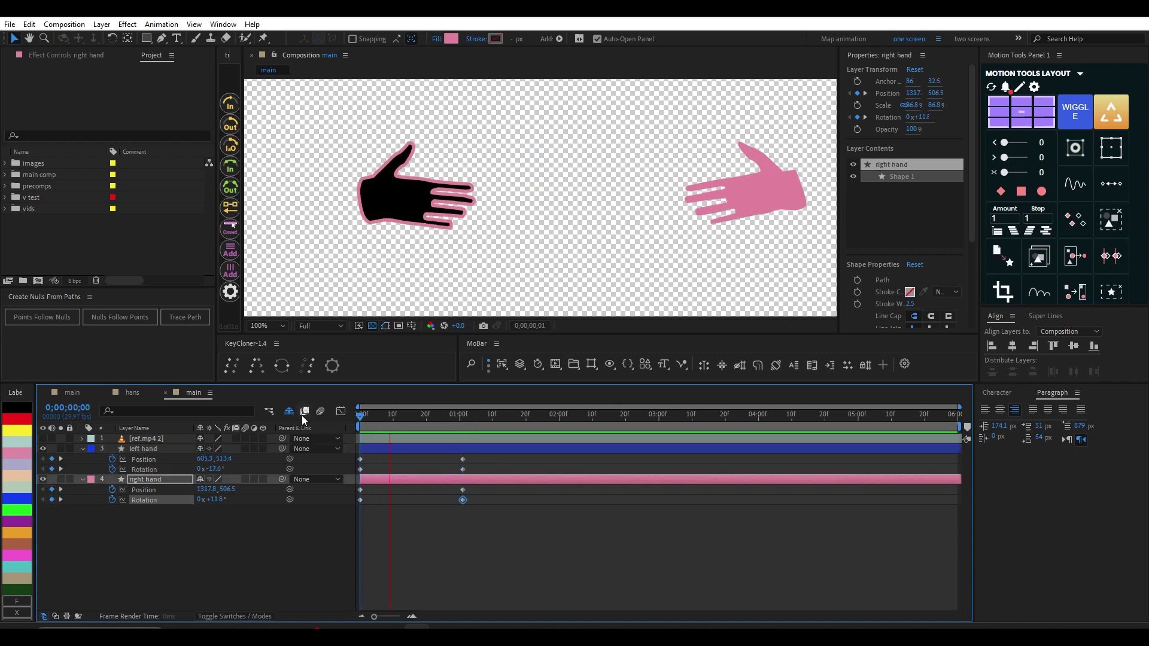
key(space)
key(space)
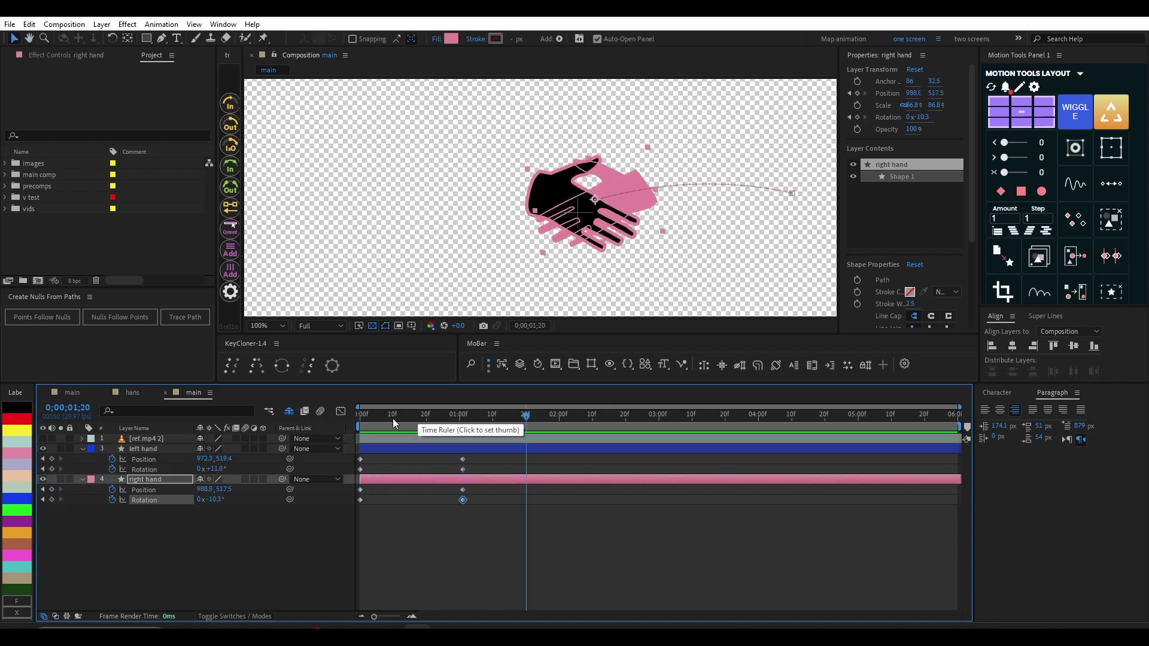
key(Home)
key(space)
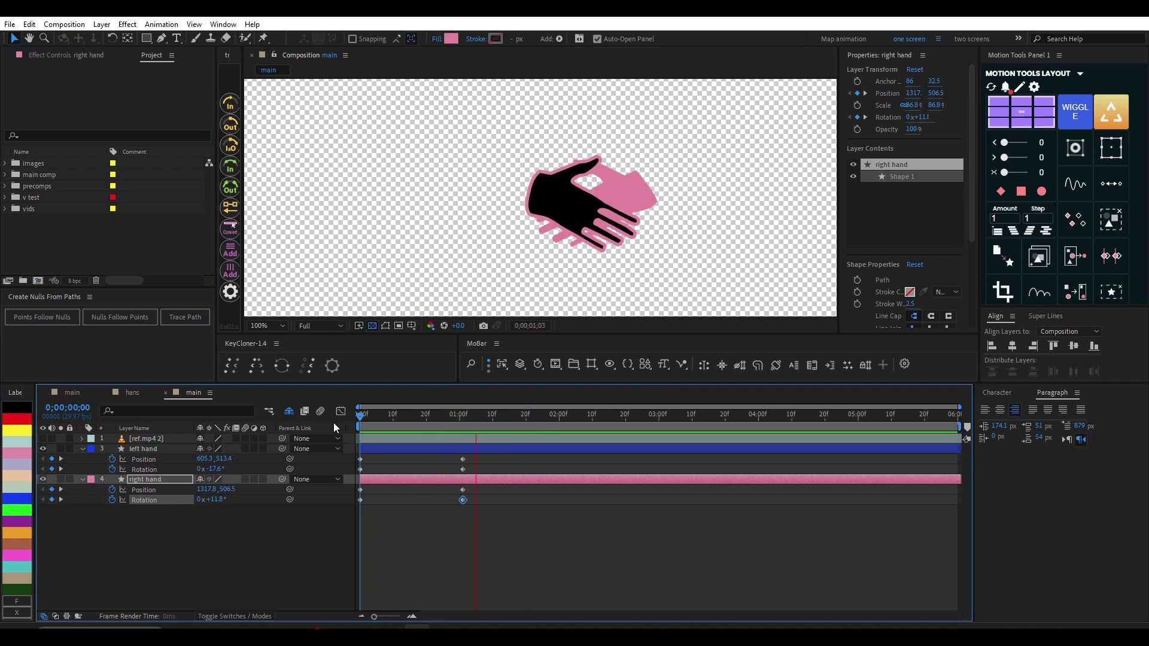
key(space)
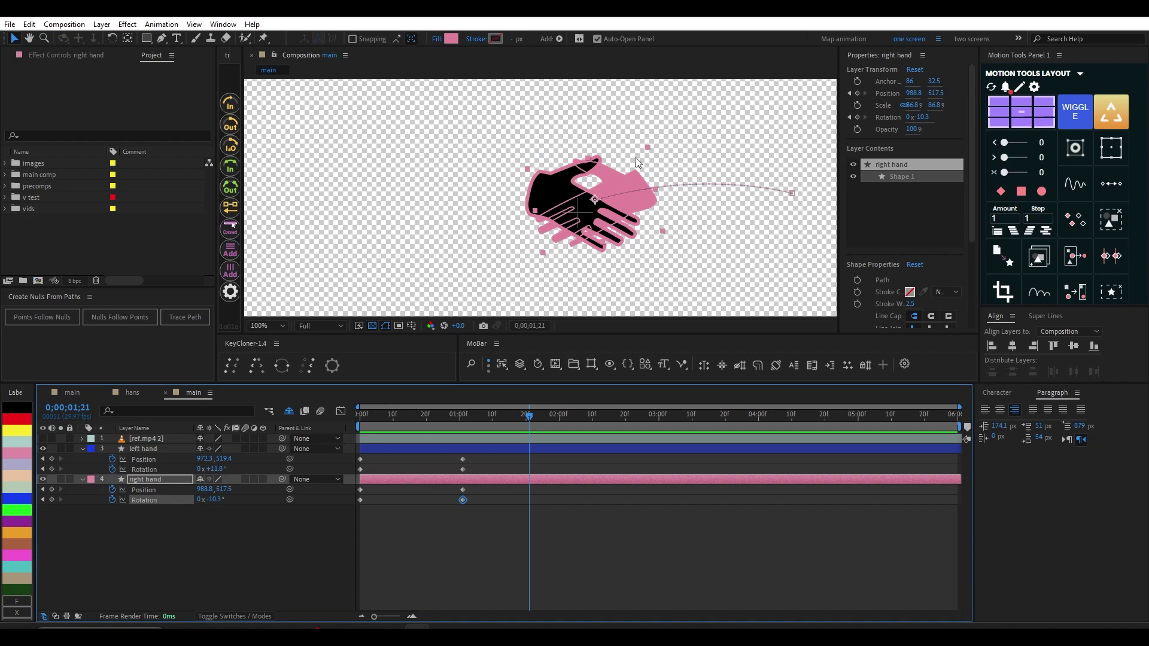
Step: Return to the 0;00;01;01 keyframes and select the left hand layer
click(587, 225)
key(j)
click(146, 446)
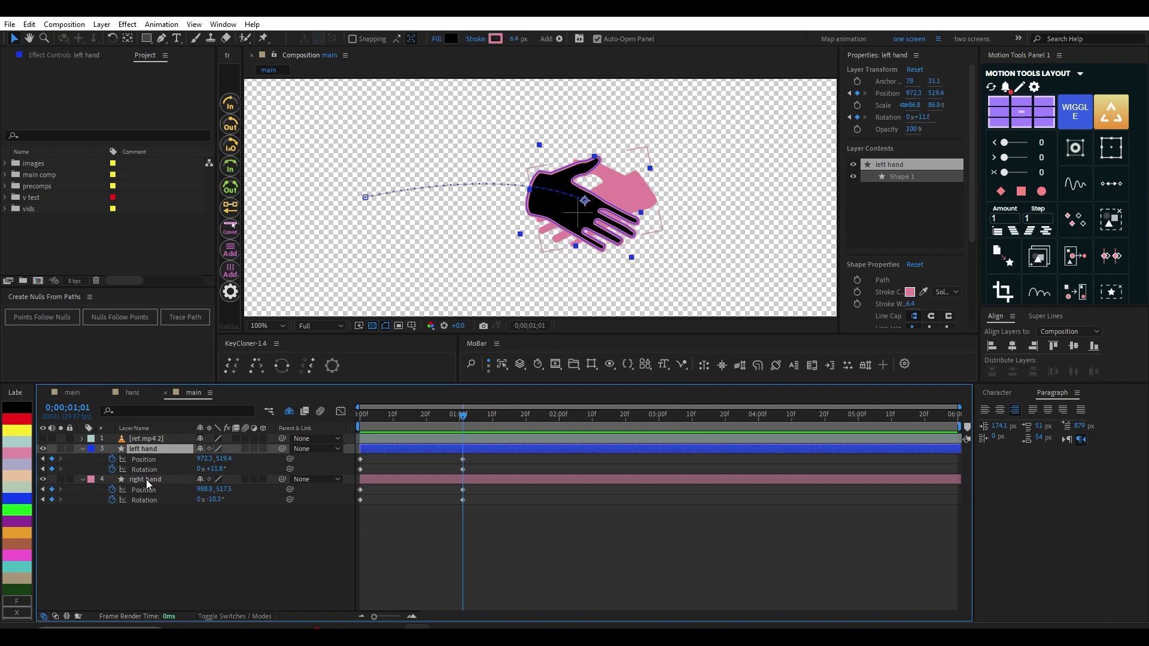
click(146, 480)
click(148, 448)
Step: Expand the left hand's contents down to Shape 1's Path property, select it, and enlarge the view to 200%
click(82, 450)
click(82, 450)
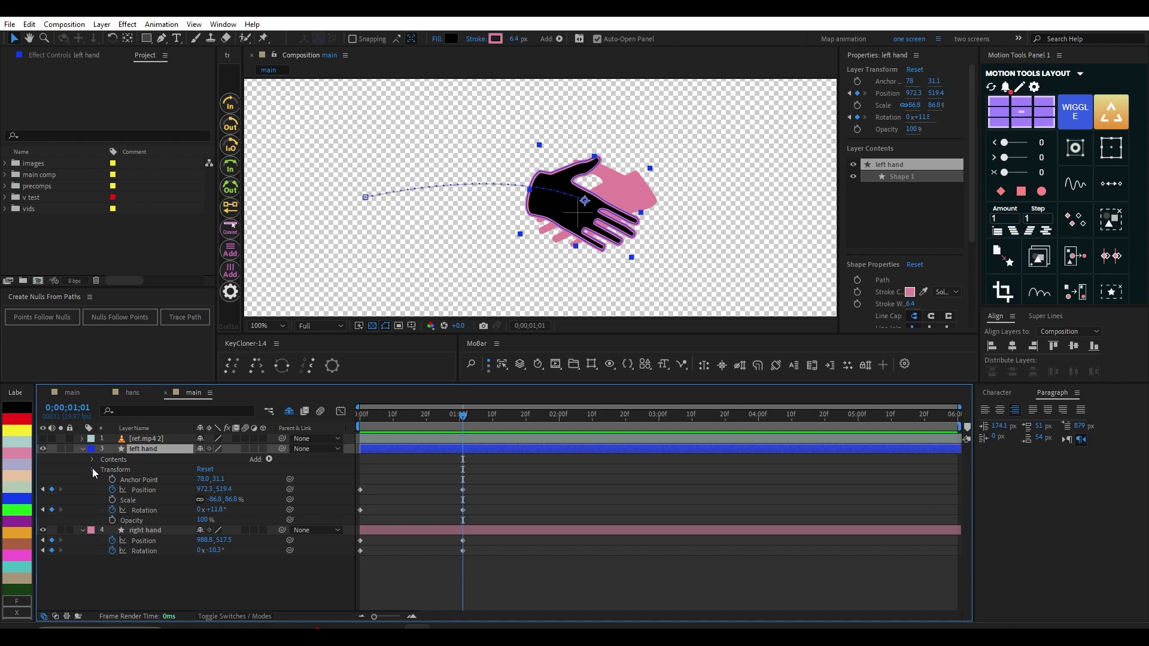
click(92, 469)
click(91, 459)
click(101, 470)
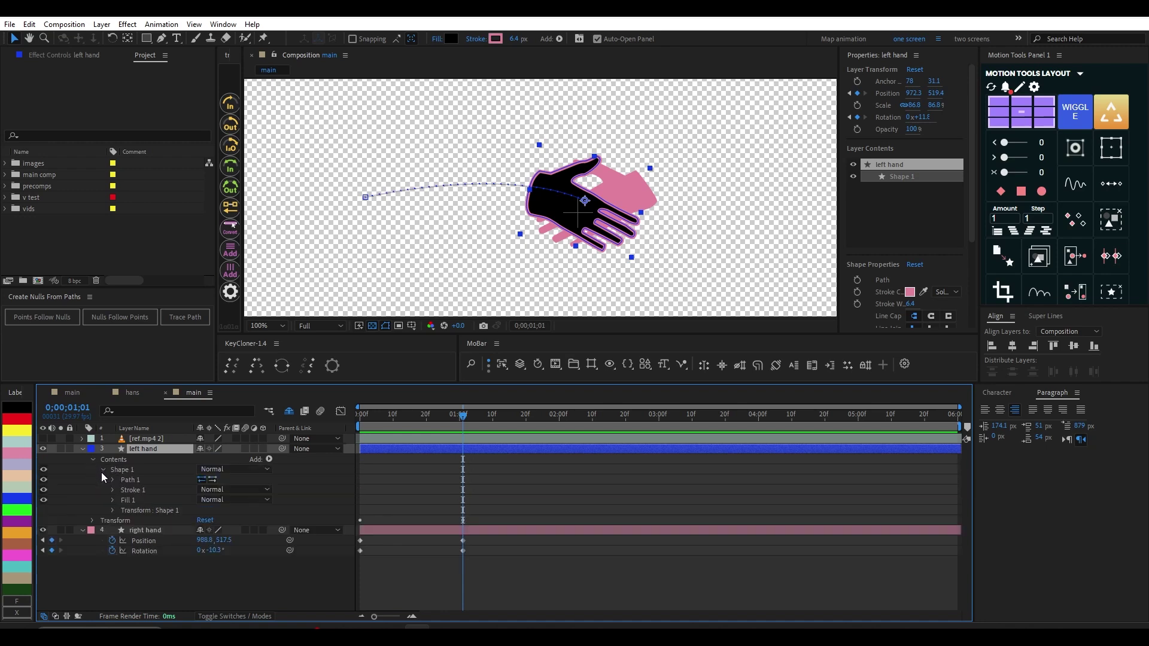
click(112, 480)
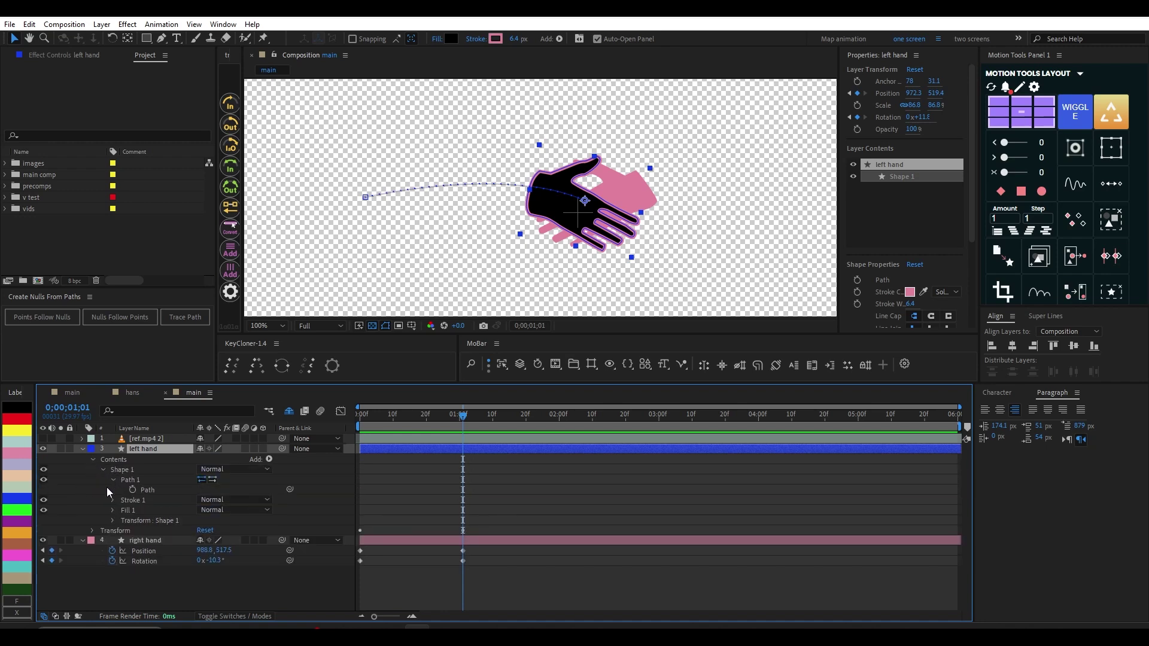
click(147, 490)
key(period)
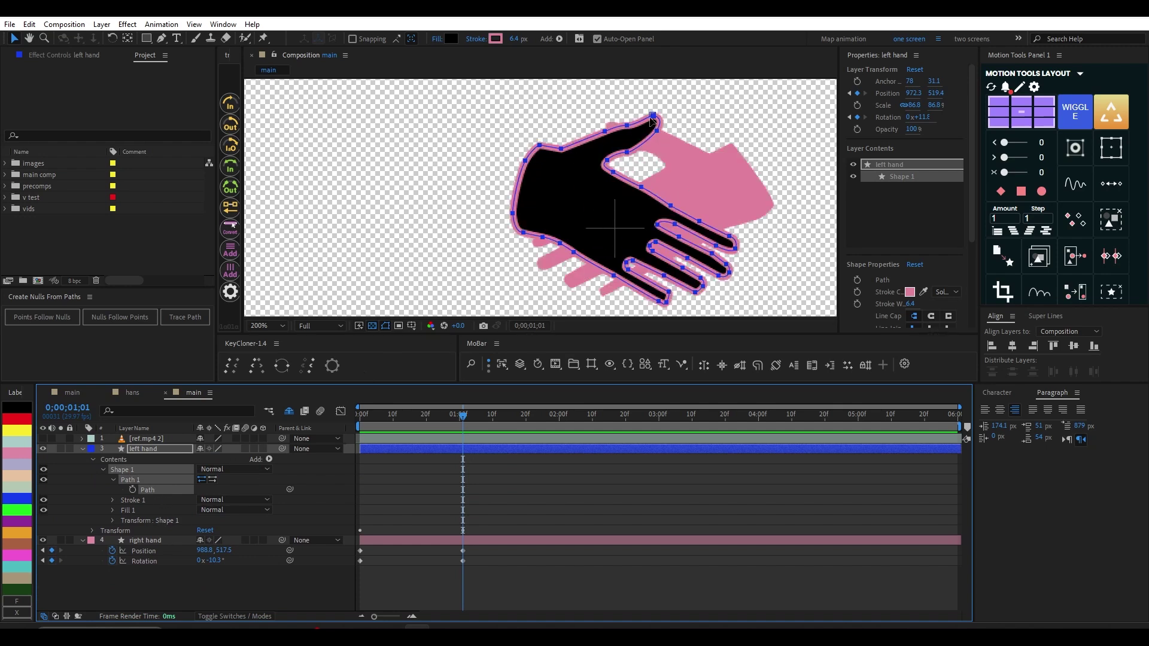
Step: Try reshaping the thumb tip by moving its path points on the left hand, and undo the edits
drag(653, 117, 658, 126)
key(ctrl+z)
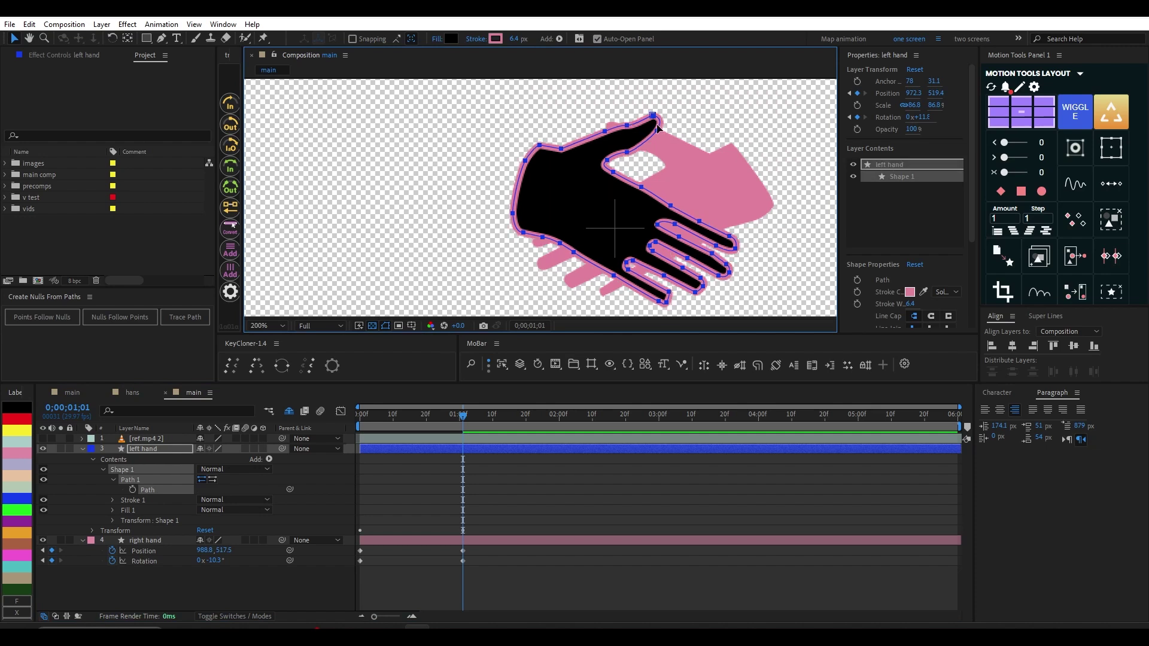
drag(653, 115, 659, 145)
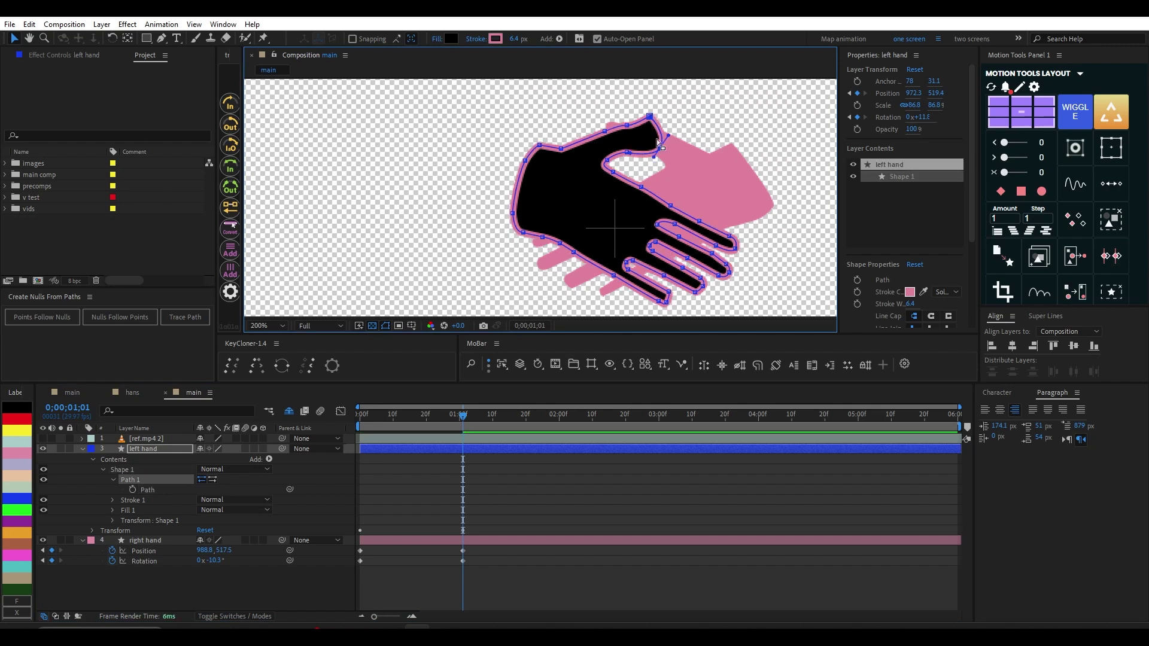
key(ctrl+z)
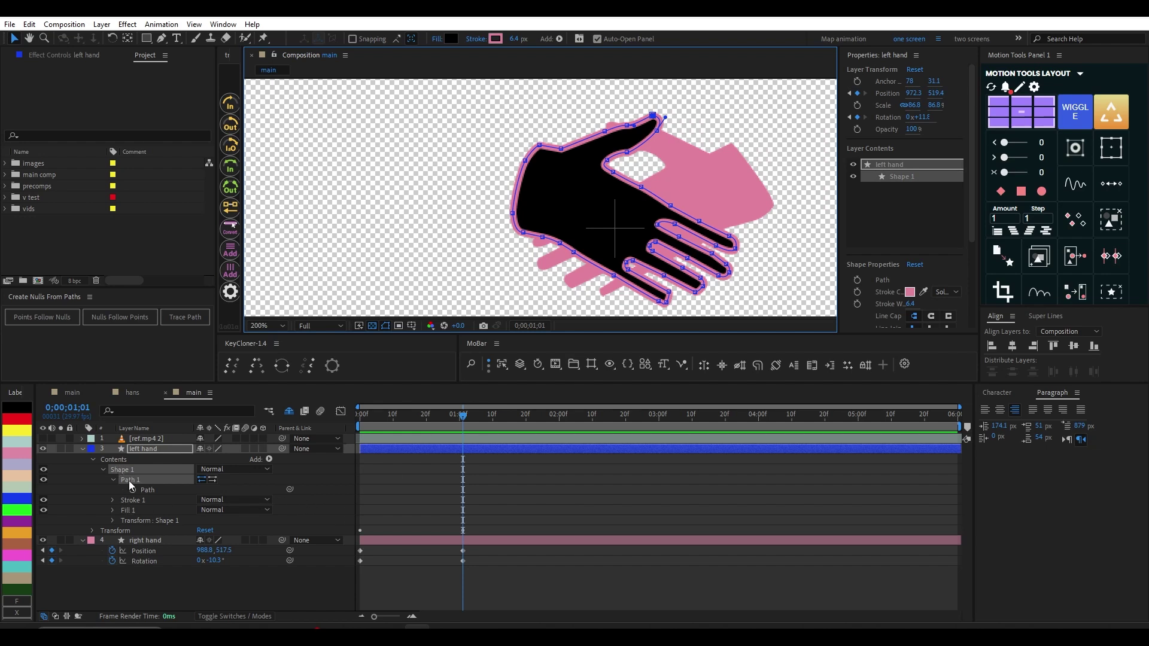
Step: Collapse the left hand layer and filter the timeline properties by "path"
click(83, 449)
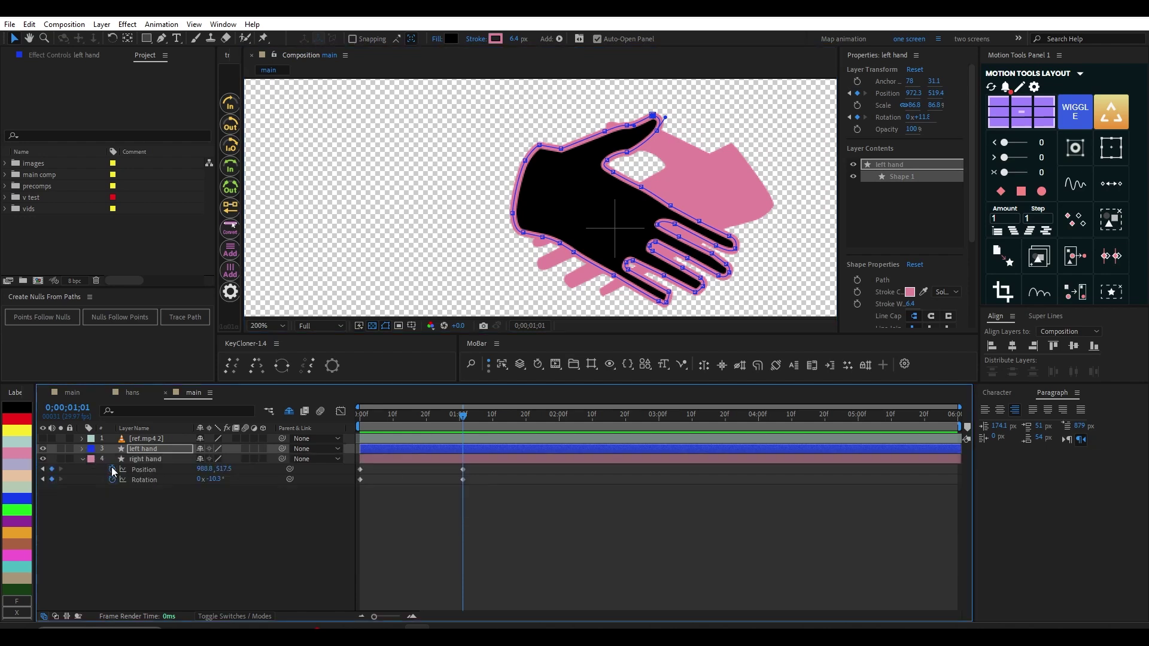
click(161, 410)
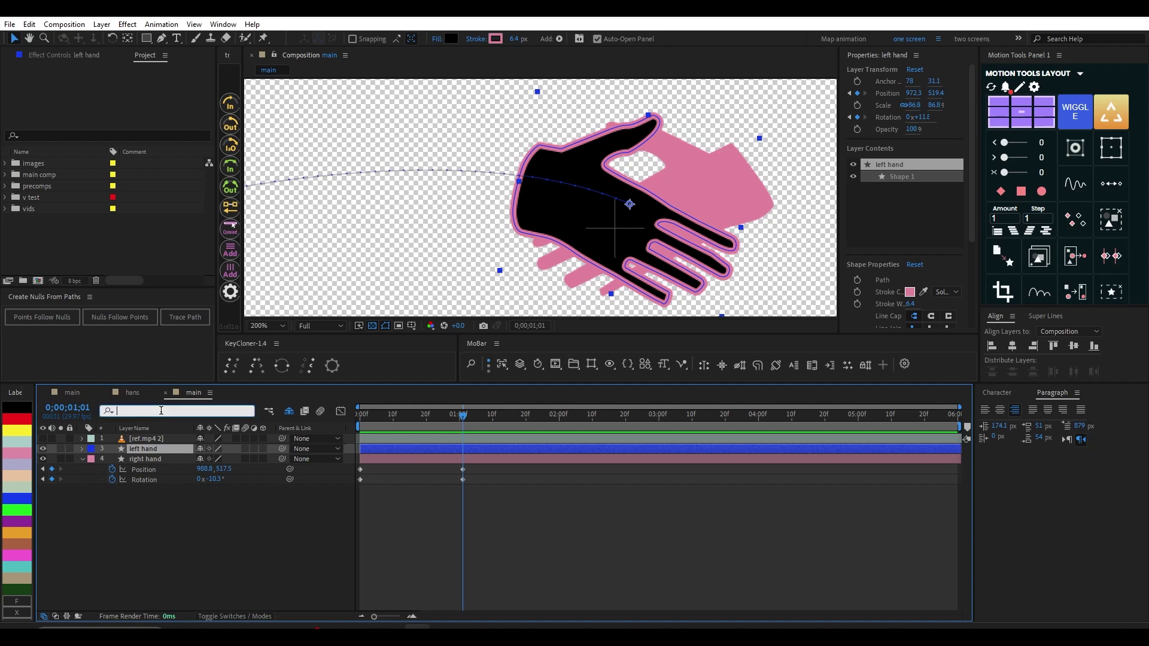
text(path)
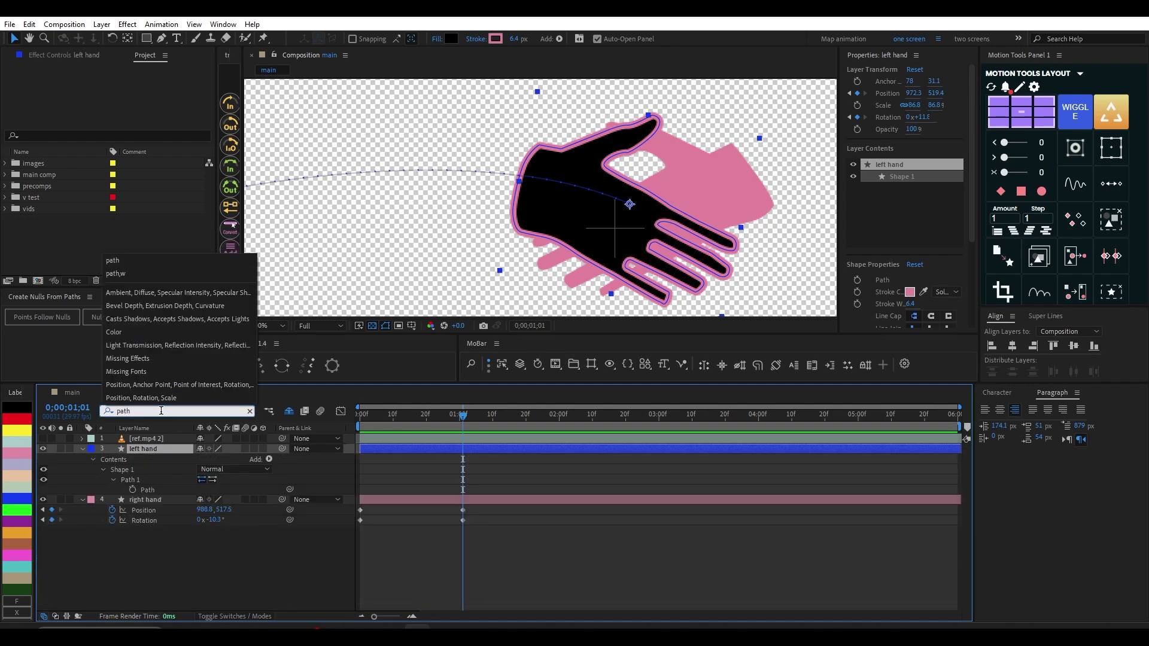
Step: Start keyframing the left hand's Path and shift its first keyframe back from 0;00;01;01 to about frame 19
click(148, 489)
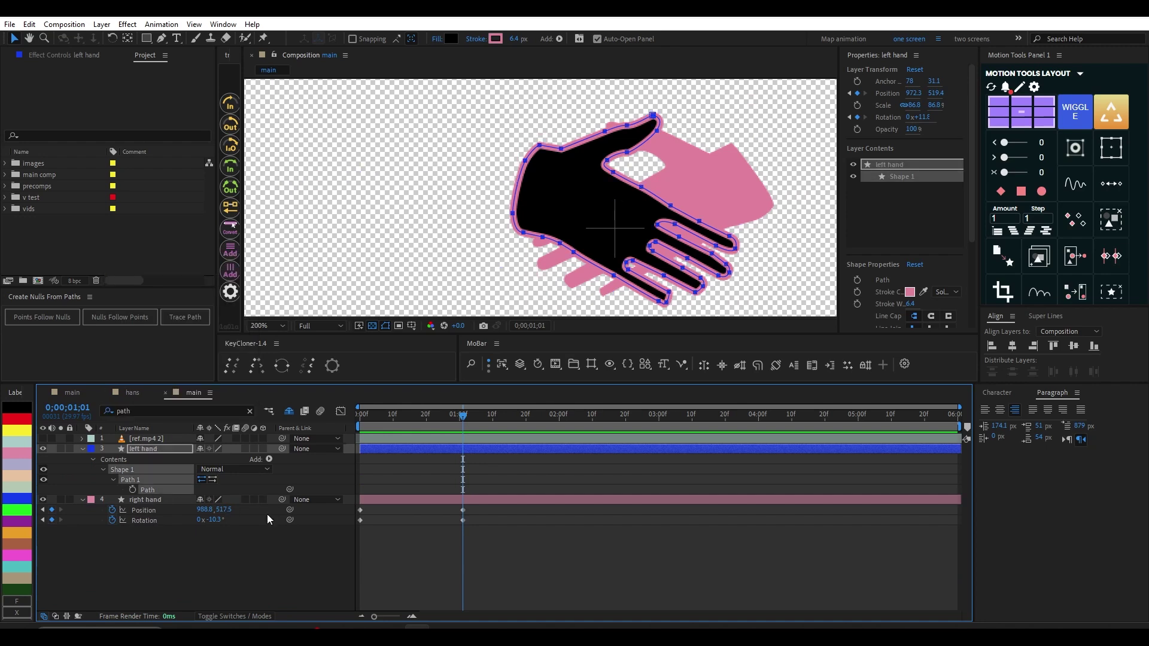
click(132, 490)
drag(465, 490, 425, 496)
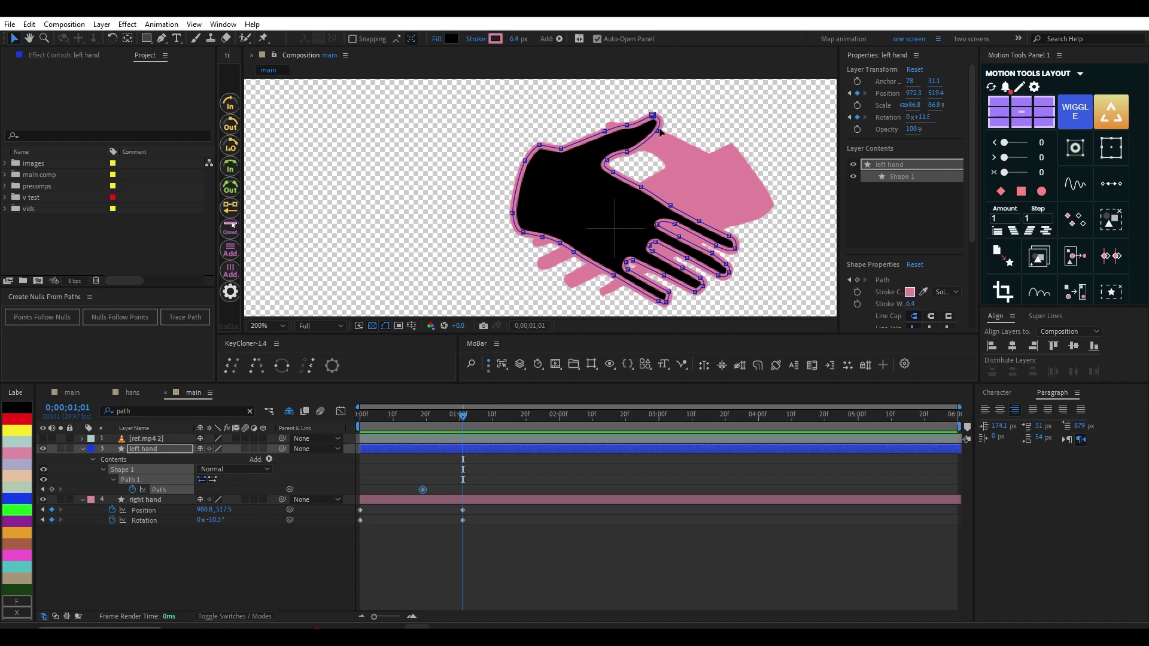
Step: Try lowering the left hand's thumb tip at 0;00;01;01 and scrub through the path change
mouse_move(656, 131)
mouse_down()
mouse_move(659, 144)
mouse_move(656, 124)
mouse_up()
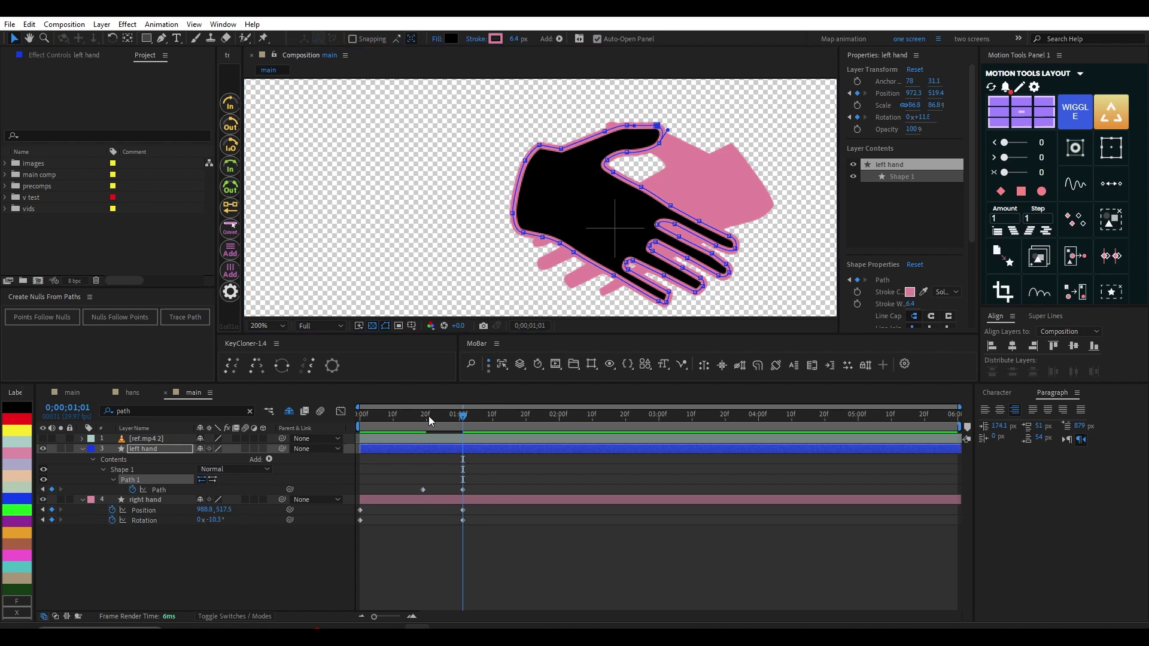
drag(429, 415, 465, 422)
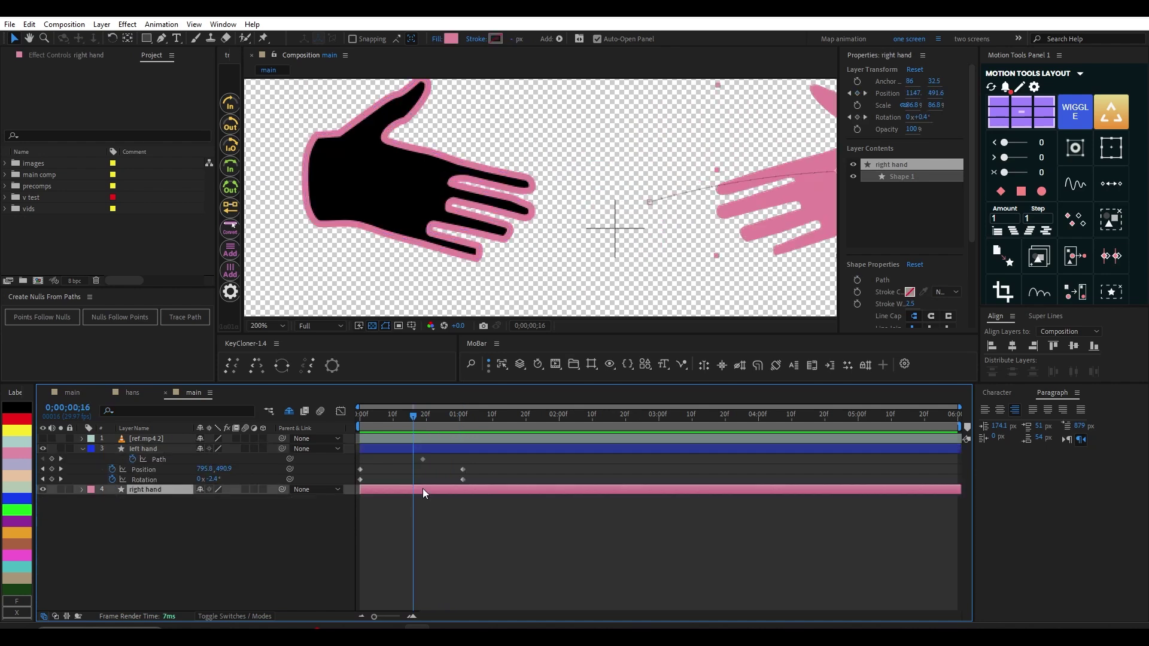
Step: Reveal the right hand's keyframes and move that hand at 0;00;01;01 to about position 973.8, 523.5
key(u)
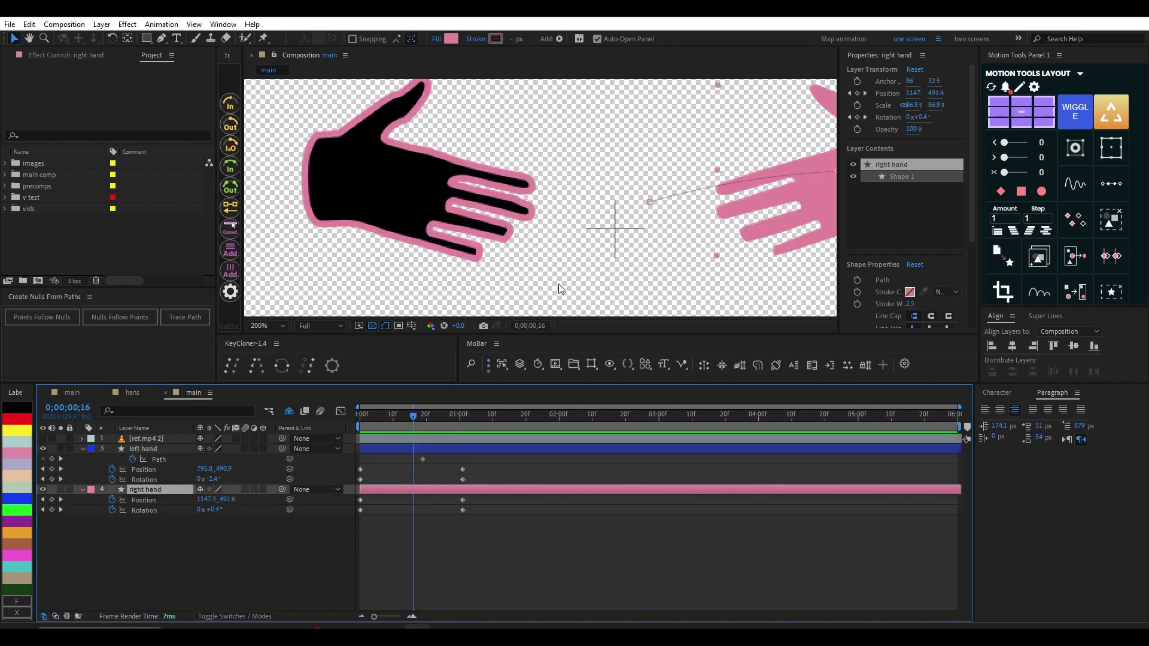
drag(620, 223, 568, 241)
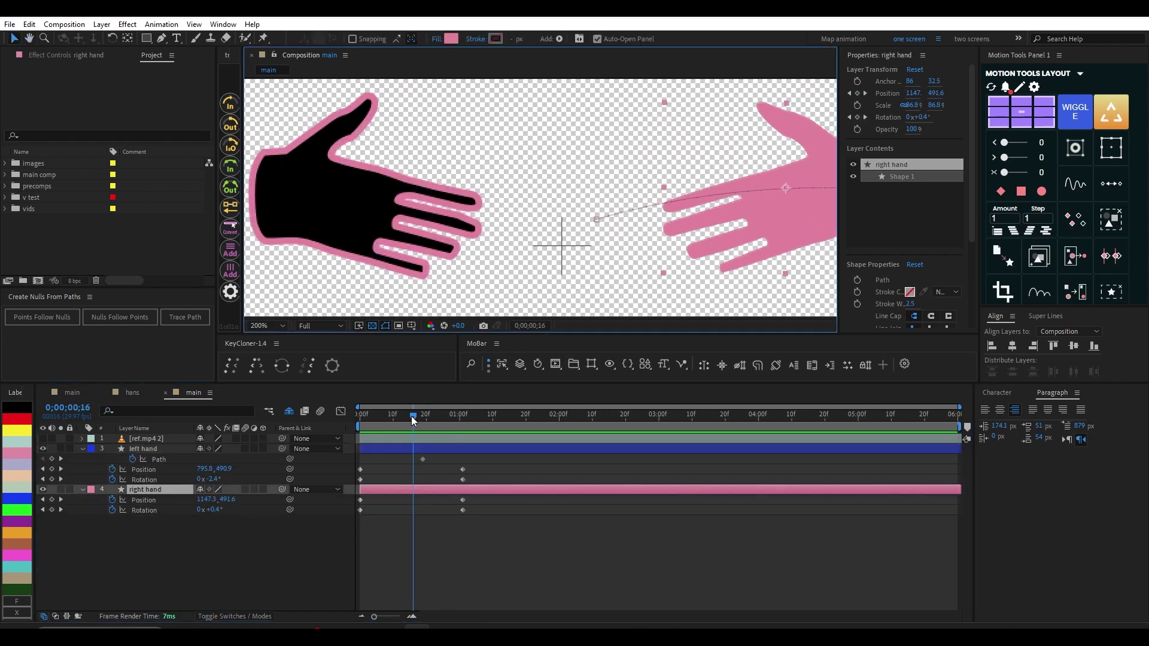
drag(411, 418, 452, 425)
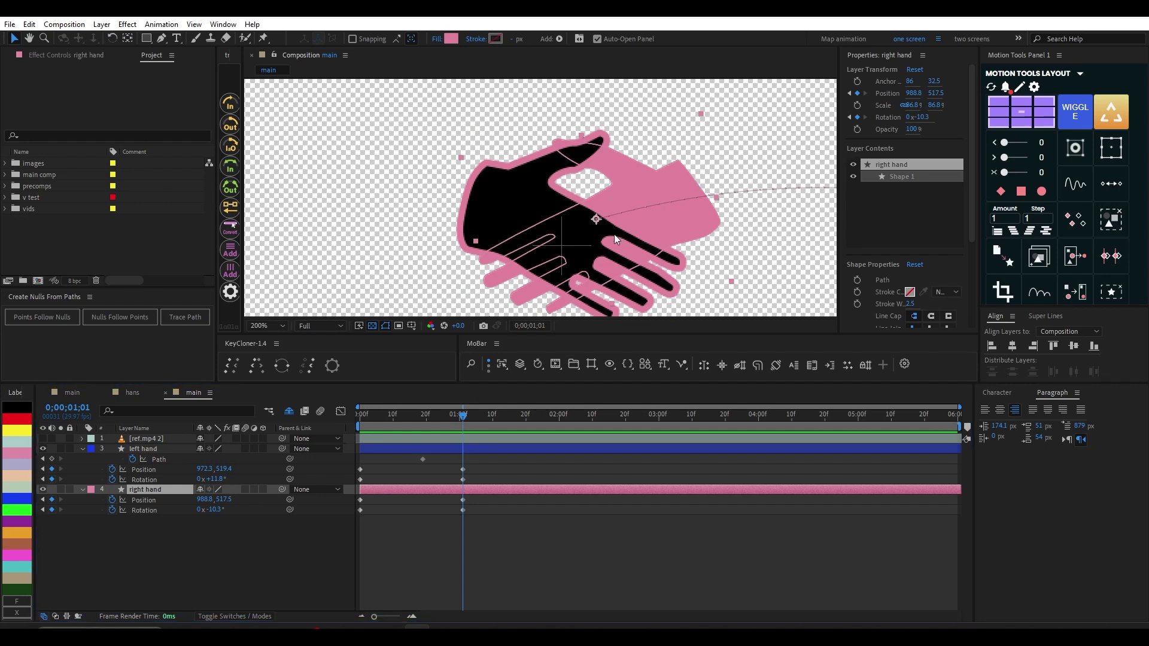
drag(598, 221, 579, 227)
Step: Move the left hand at 0;00;01;01 to about position 980.3, 525.4, closer over the right hand
click(550, 221)
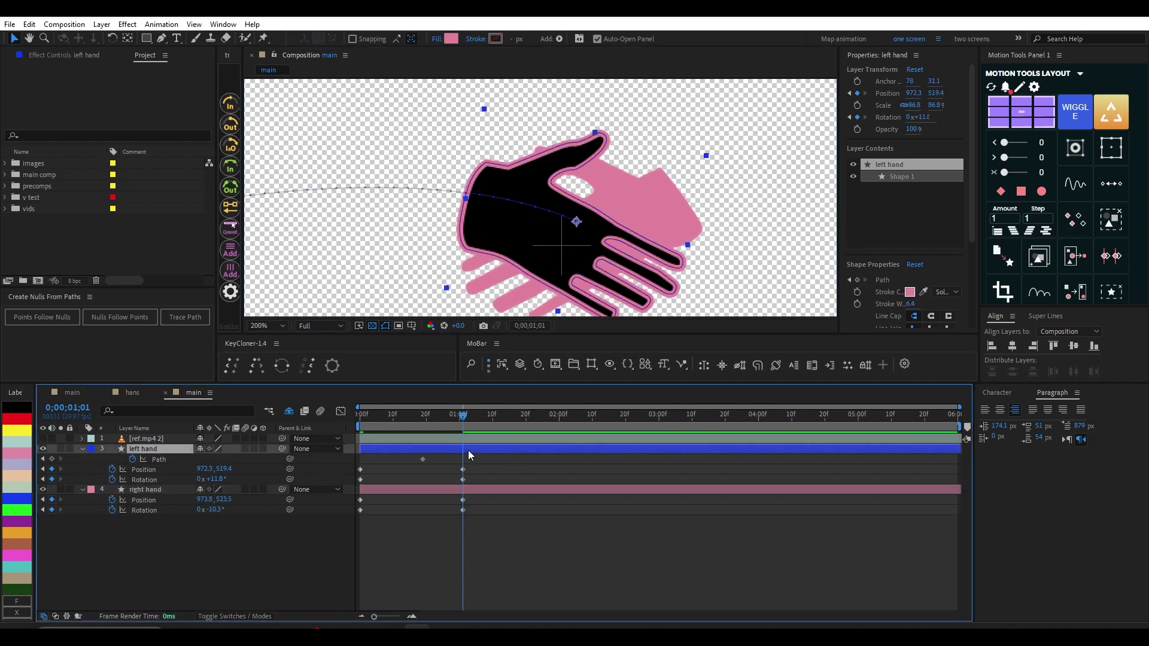
drag(576, 222, 586, 229)
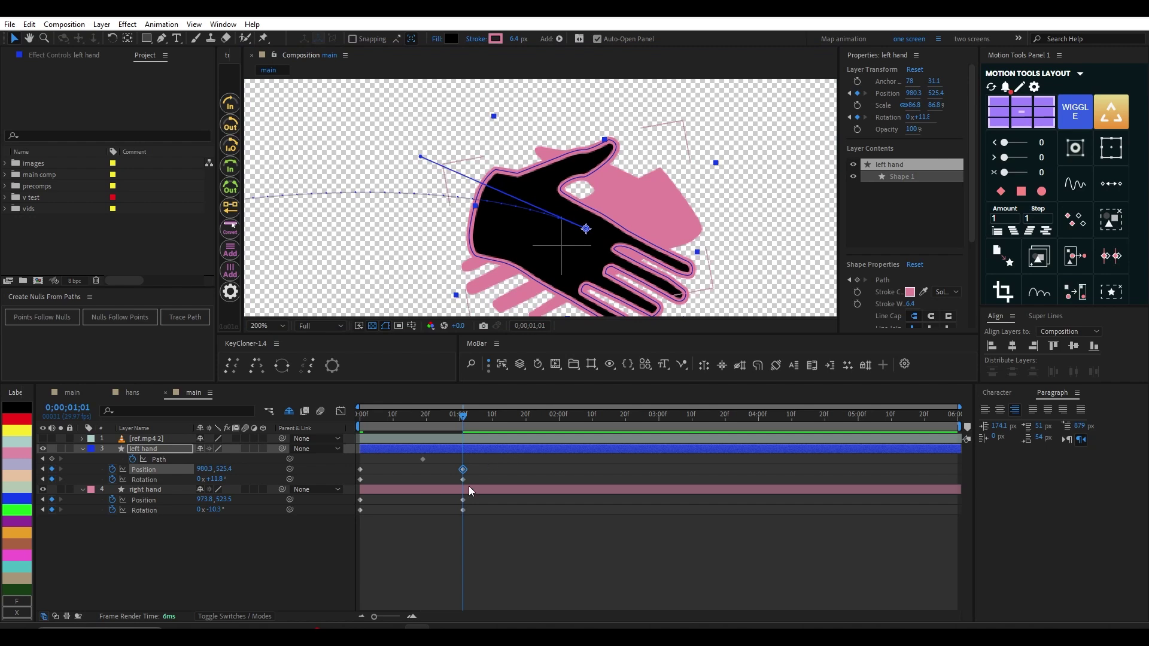
click(468, 458)
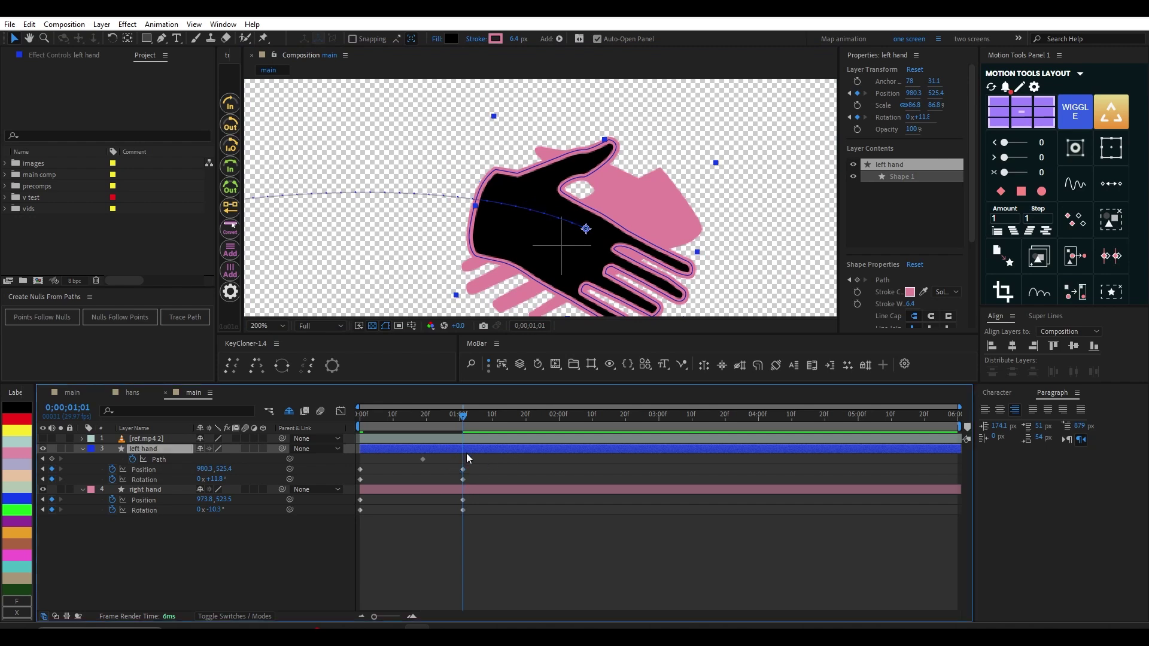
click(457, 490)
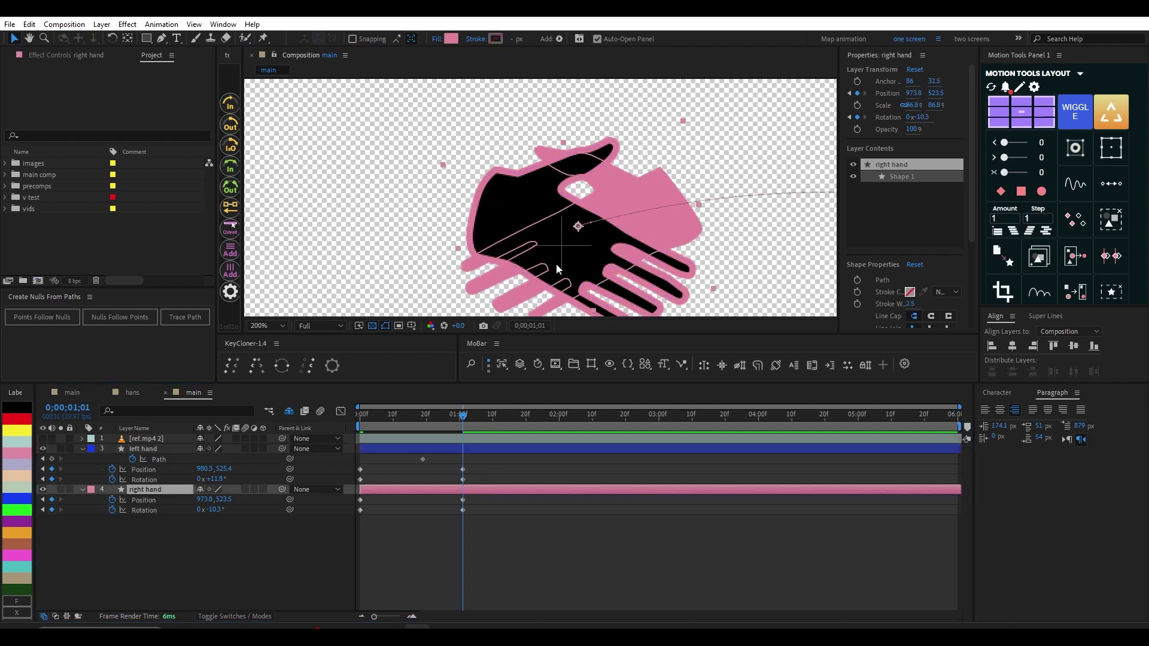
click(447, 450)
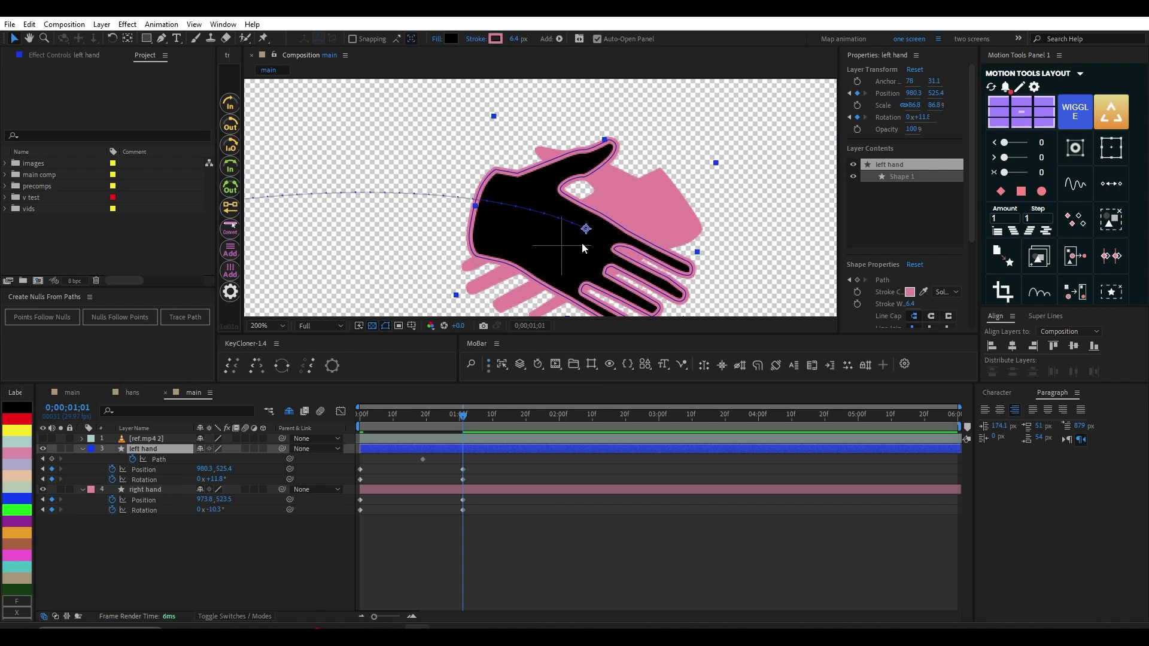
Step: Keyframe the left hand's path at 0;00;01;01 by slightly lowering the thumb tip and adjusting the crook between thumb and index finger
drag(590, 240, 587, 222)
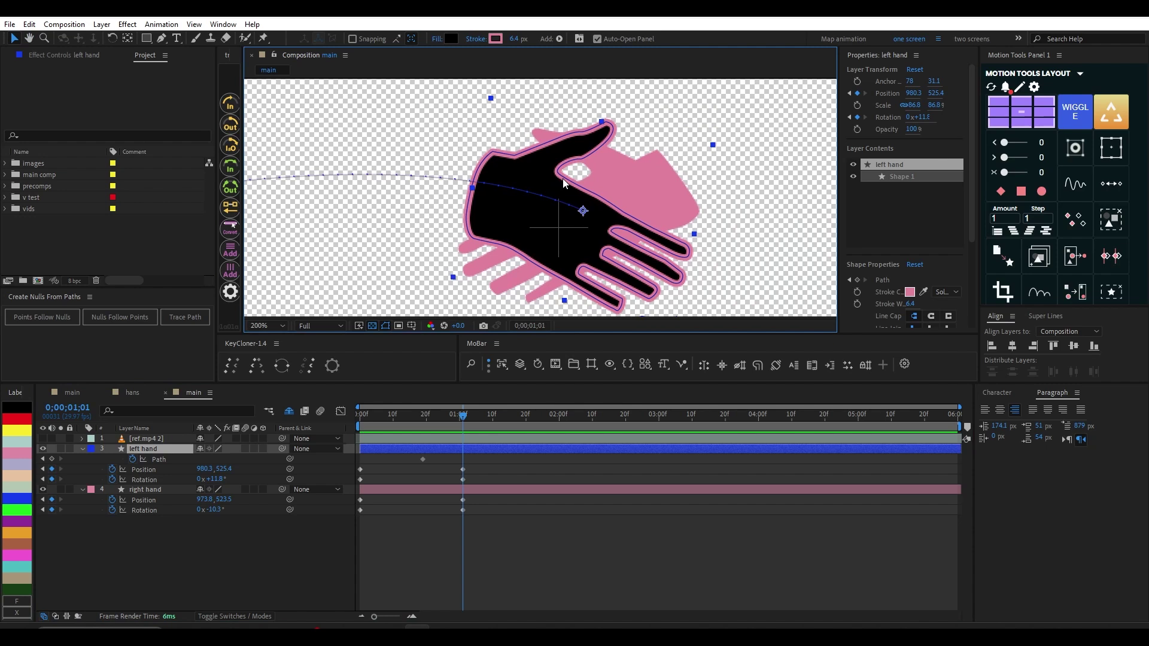
click(423, 459)
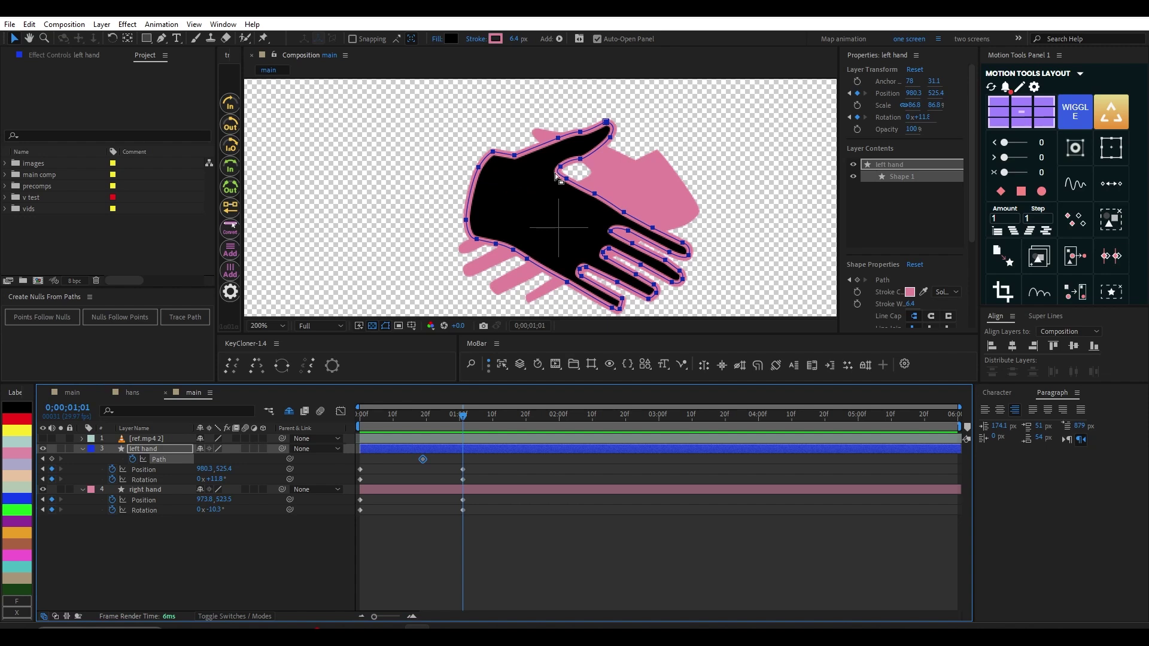
drag(627, 113, 541, 163)
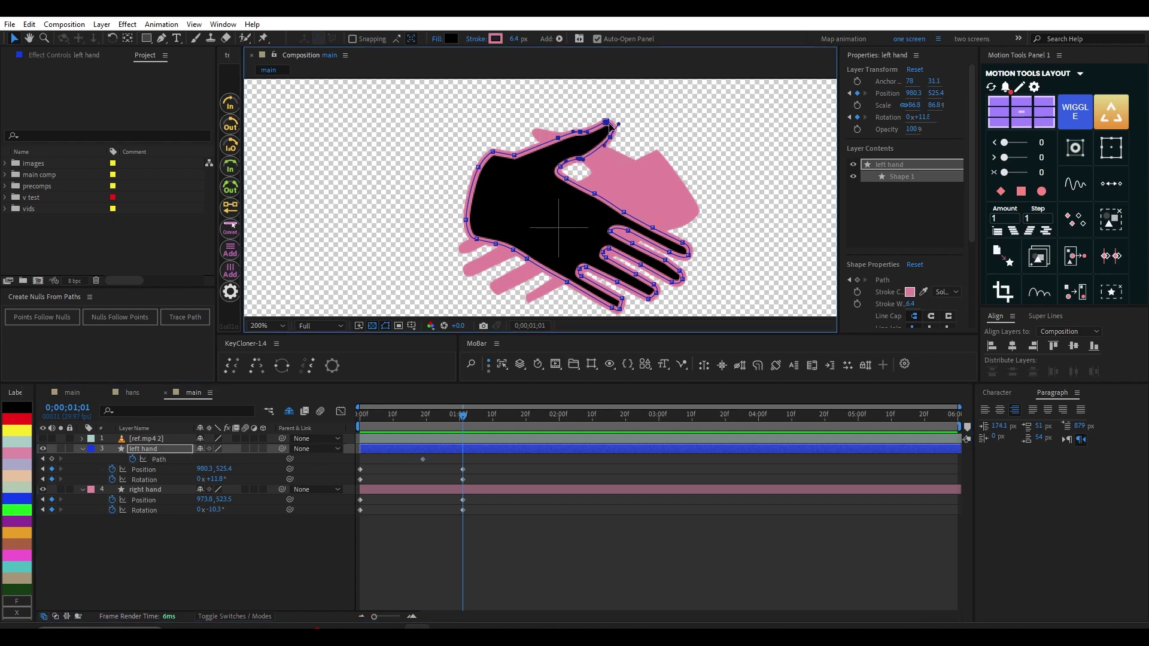
drag(608, 123, 609, 130)
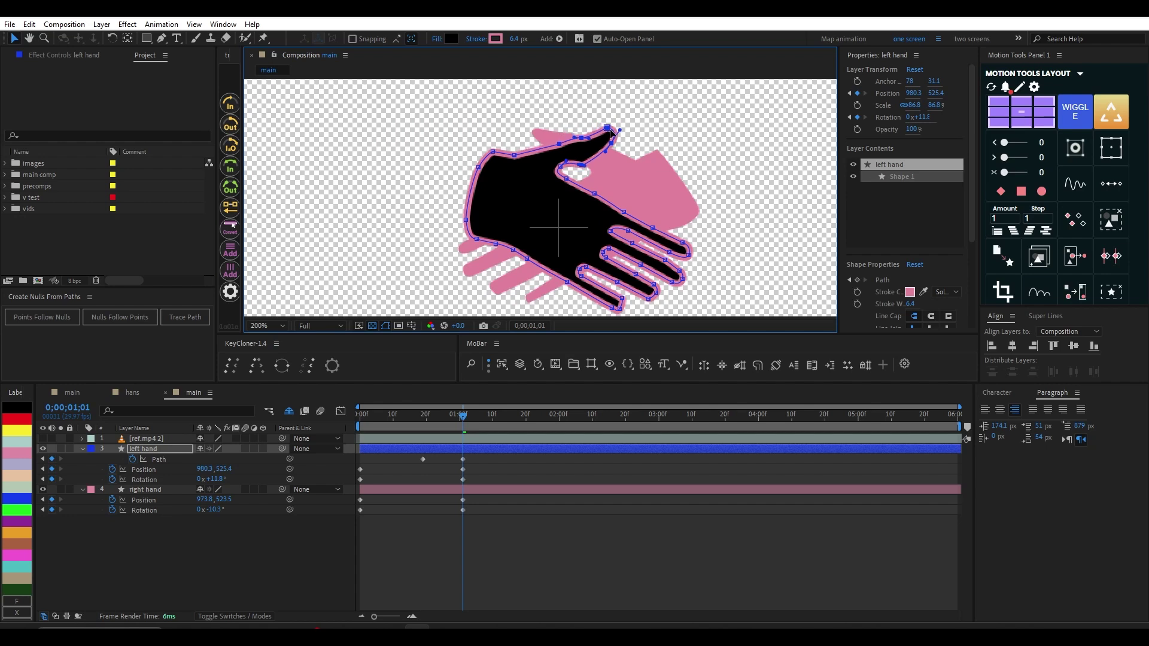
scroll(563, 174, up, 3)
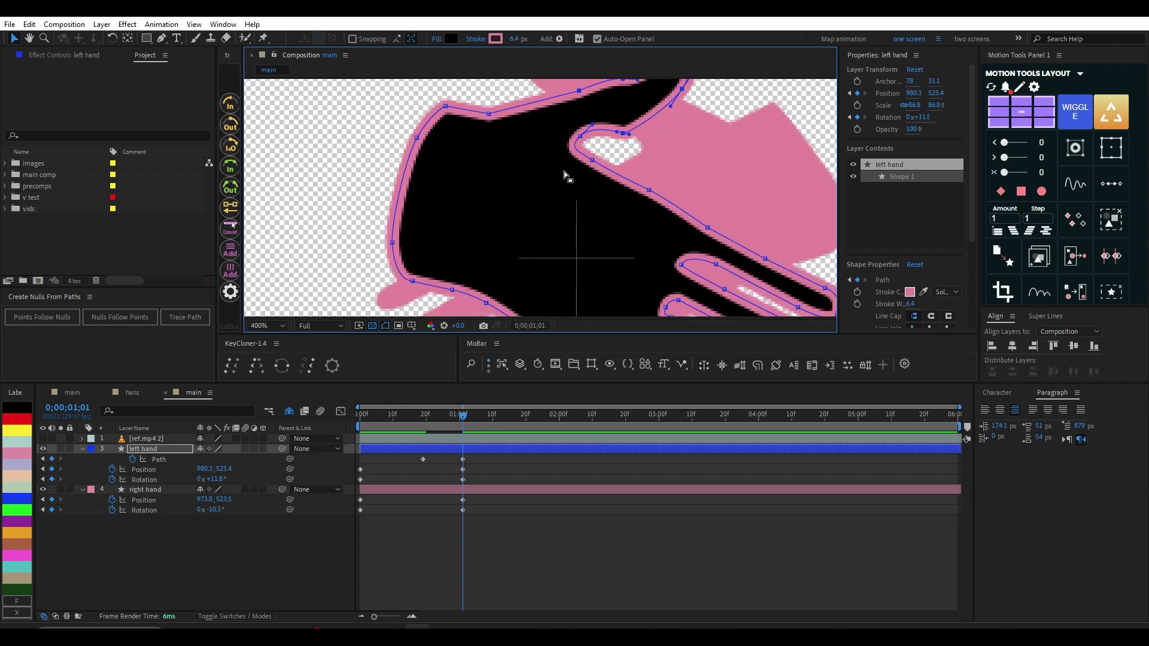
scroll(557, 197, down, 1)
click(515, 200)
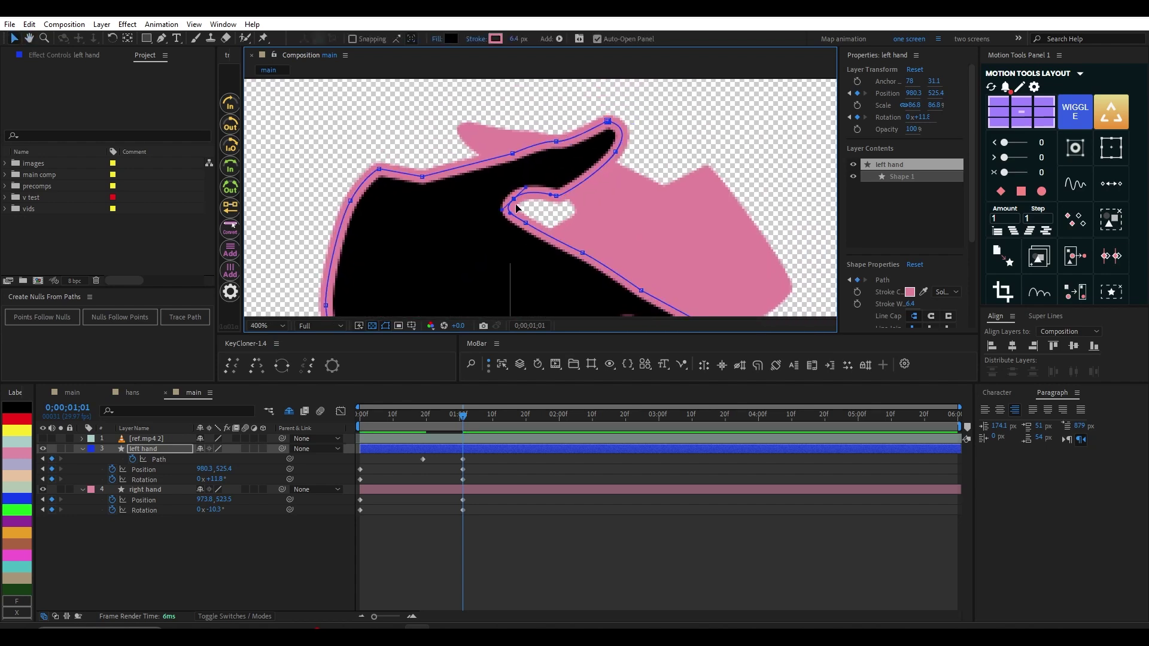
drag(513, 199, 515, 205)
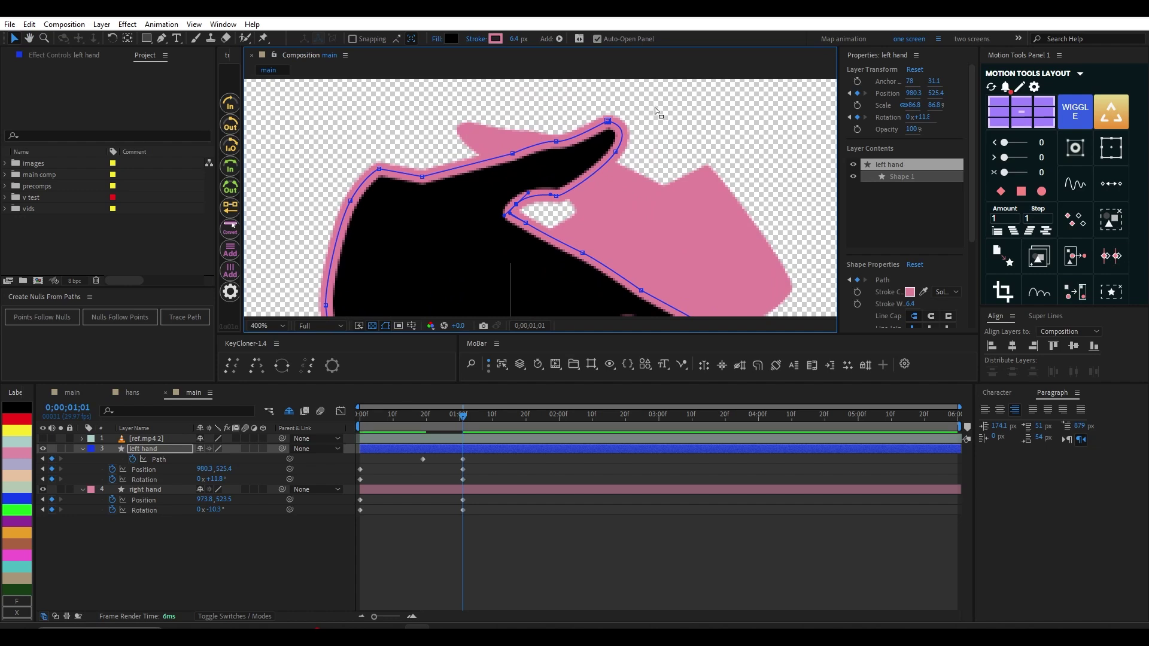
Step: Bend the left thumb's tip down over the right hand and lower the path points along its inner curve
drag(655, 107, 547, 166)
drag(610, 125, 556, 145)
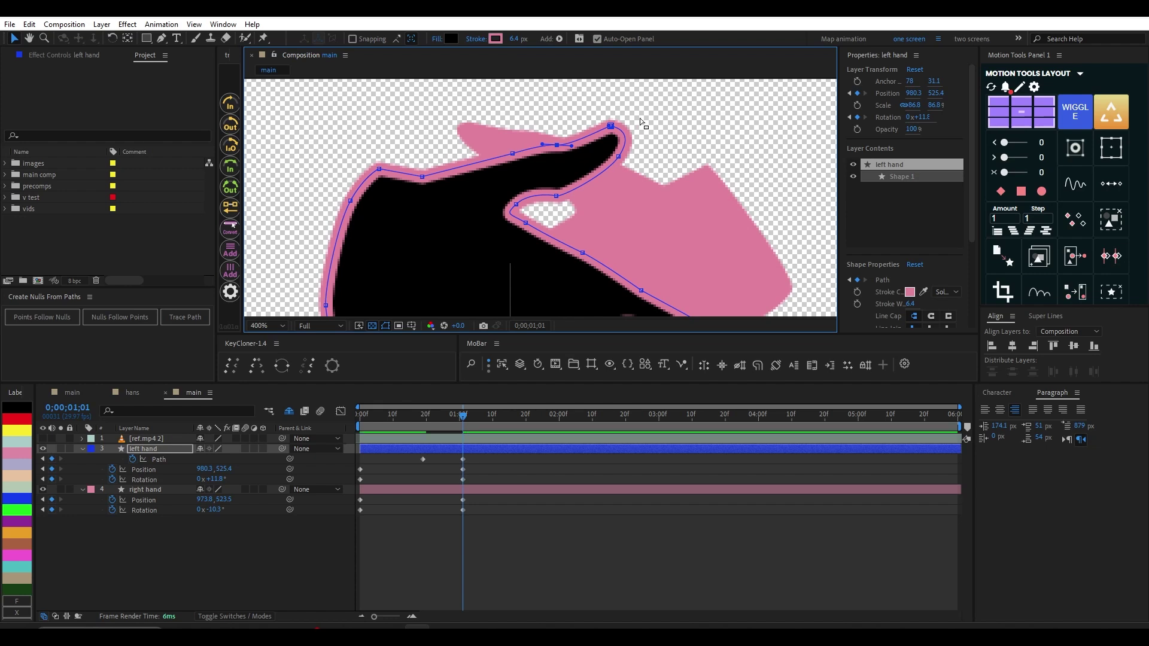
drag(640, 118, 622, 197)
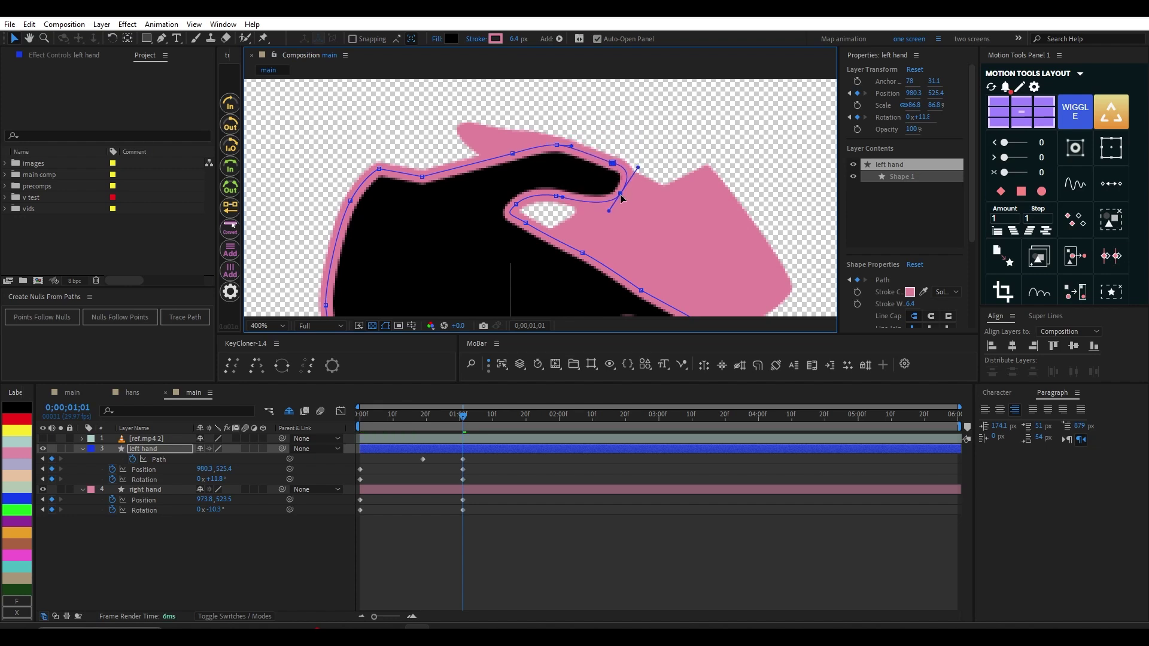
click(515, 205)
drag(517, 205, 557, 202)
click(556, 196)
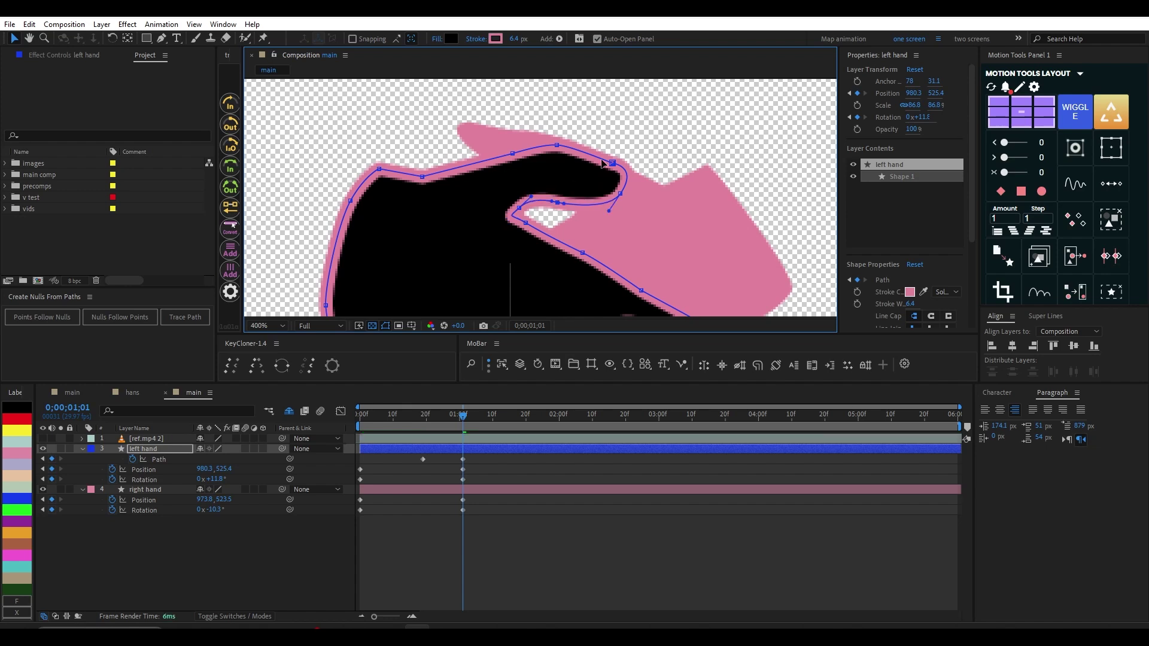
Step: Lower the whole left thumb further, extend its tip outward, and bring its underside points down to narrow the gap
drag(508, 131, 621, 207)
click(621, 195)
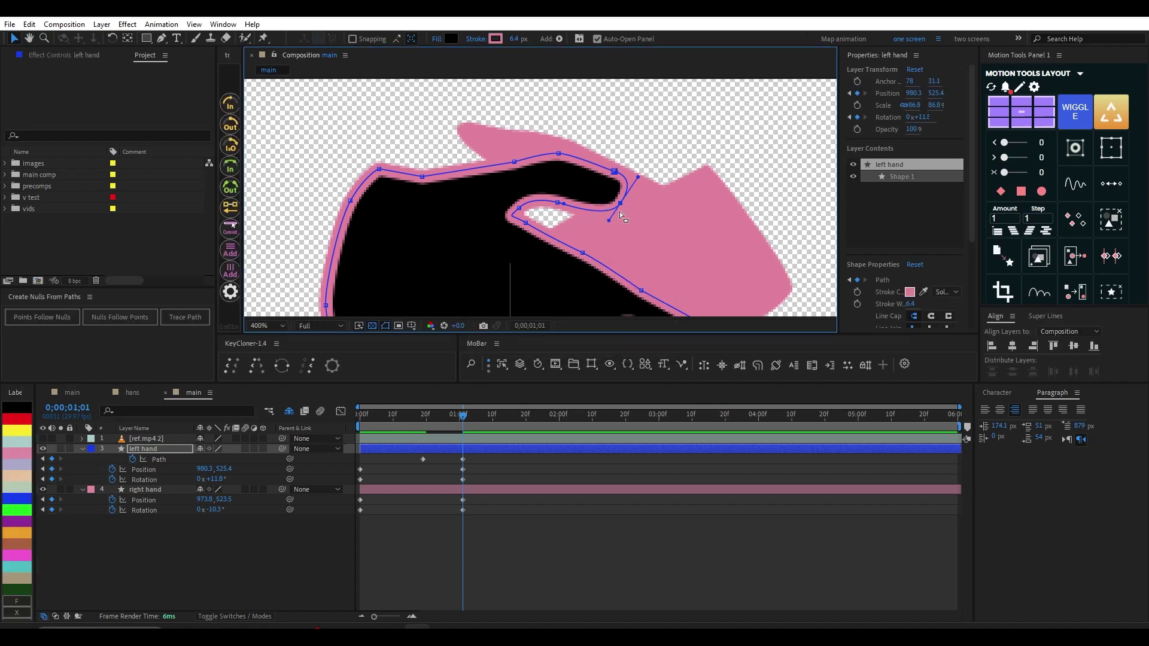
drag(621, 206, 608, 180)
drag(615, 173, 619, 174)
drag(558, 203, 559, 211)
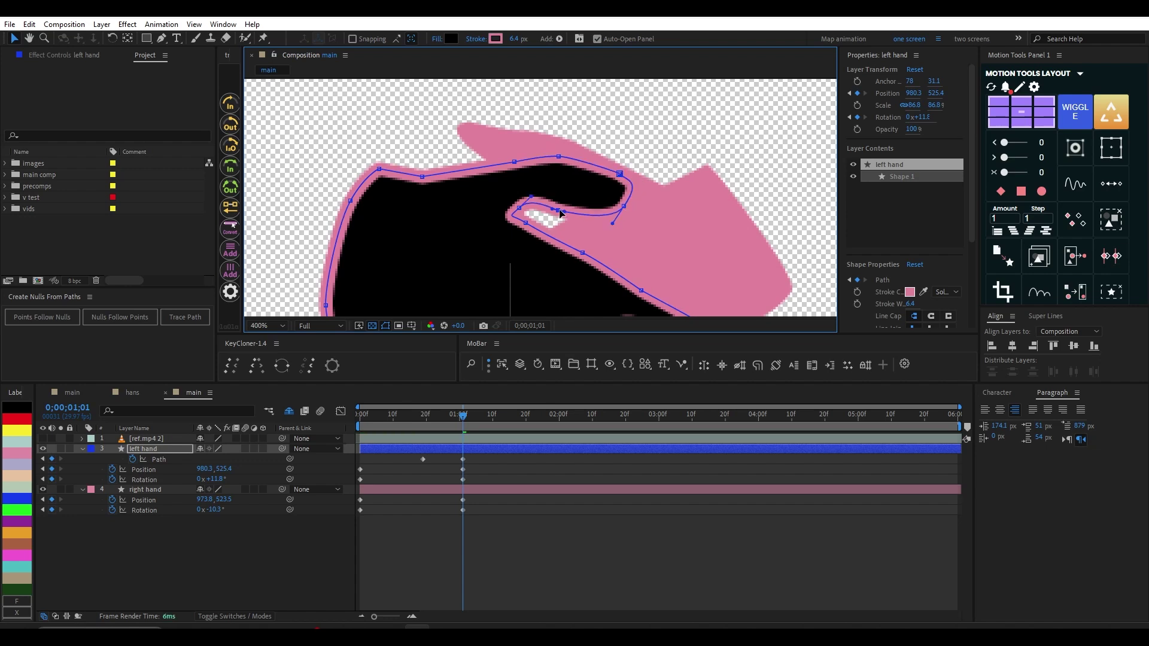
drag(656, 203, 629, 211)
drag(512, 198, 560, 219)
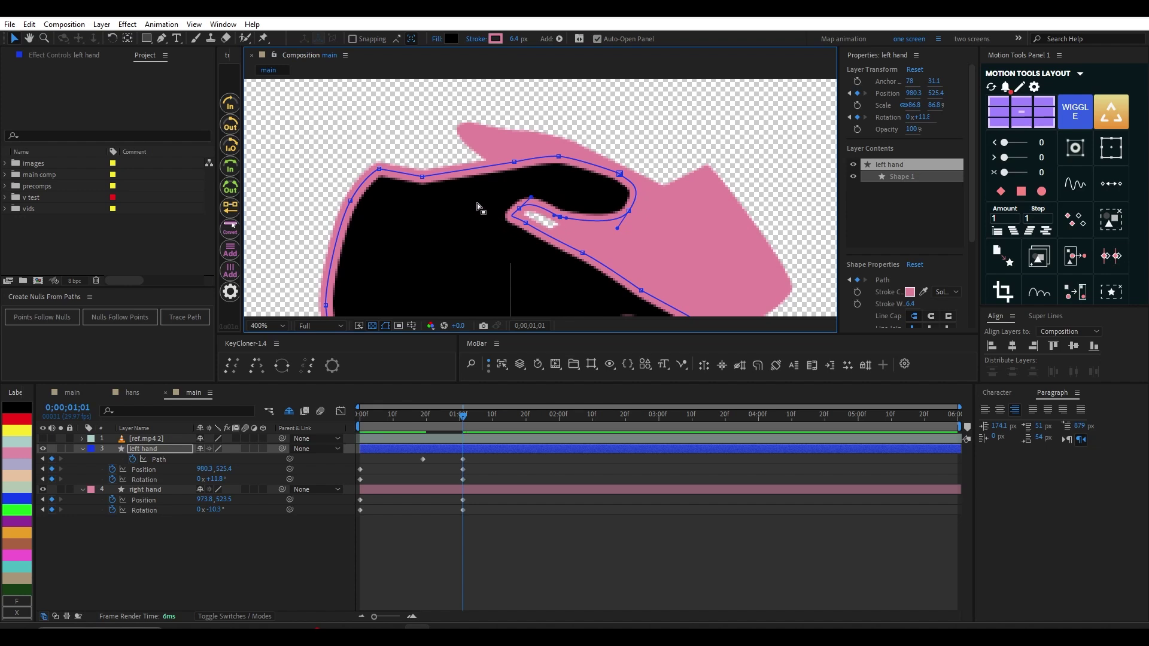
Step: Raise the path points between wrist and thumb into a smooth upper curve, and angle the thumb tip and underside further down
drag(450, 193, 427, 161)
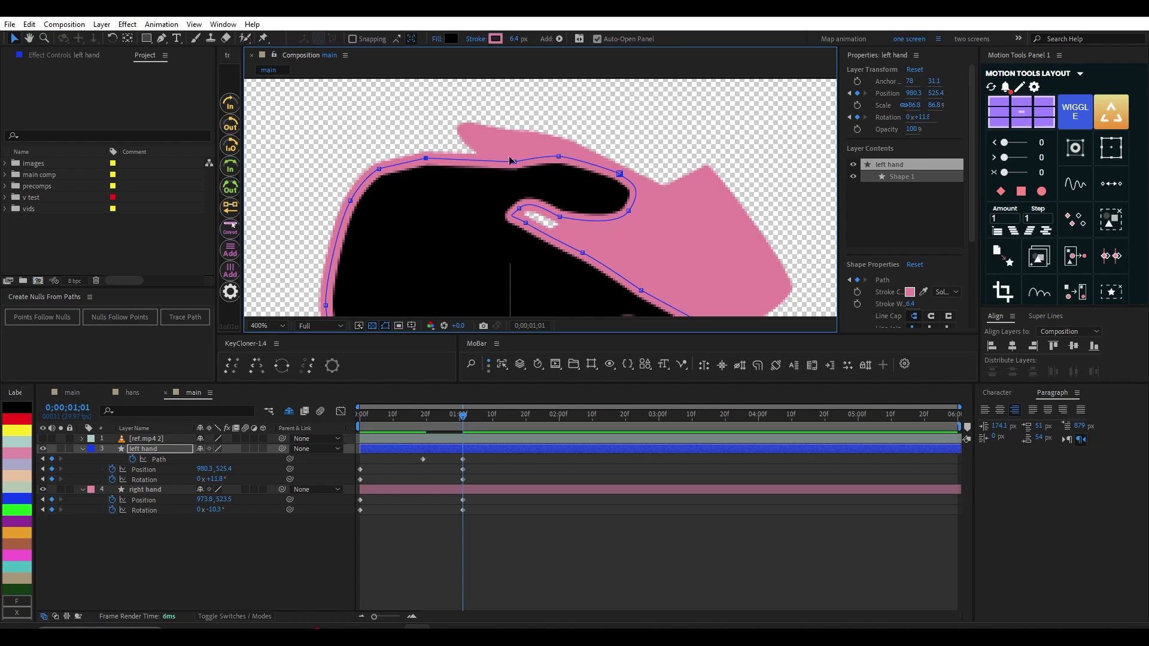
drag(522, 172, 513, 161)
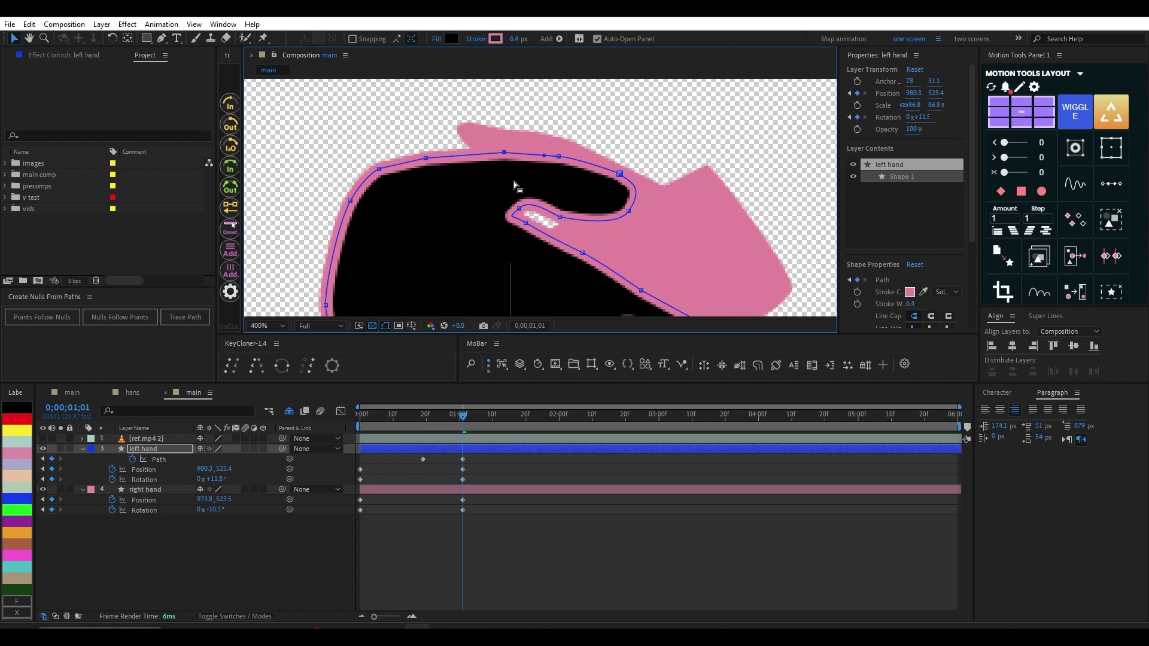
drag(655, 173, 588, 222)
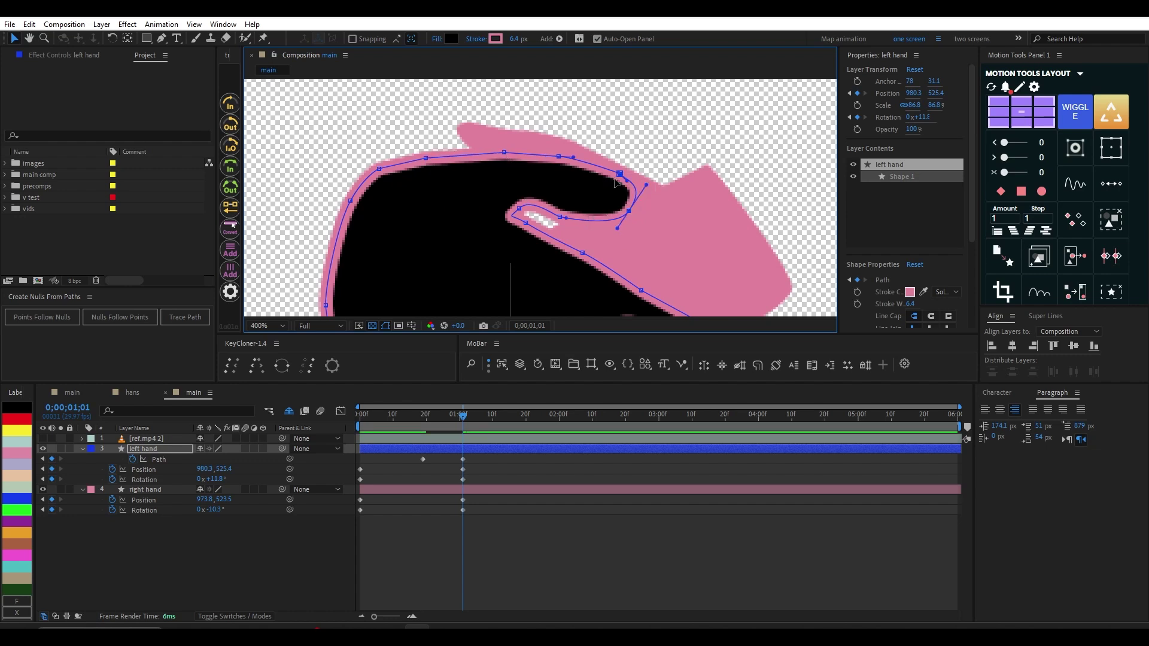
drag(620, 174, 622, 188)
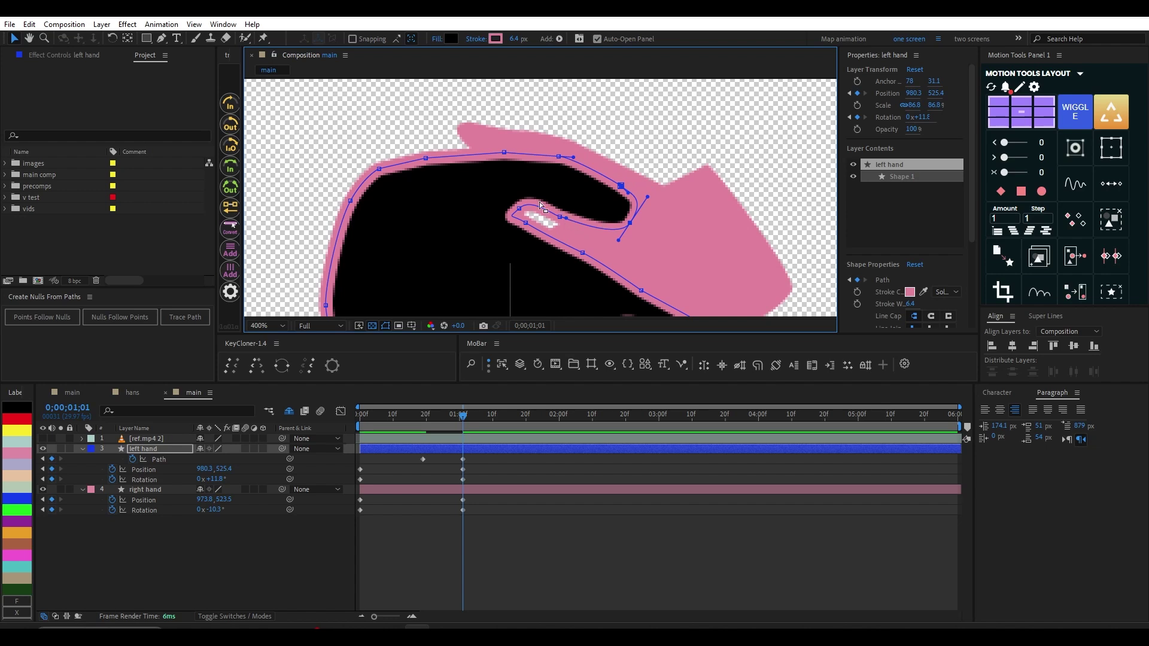
drag(532, 196, 651, 208)
key(ctrl+z)
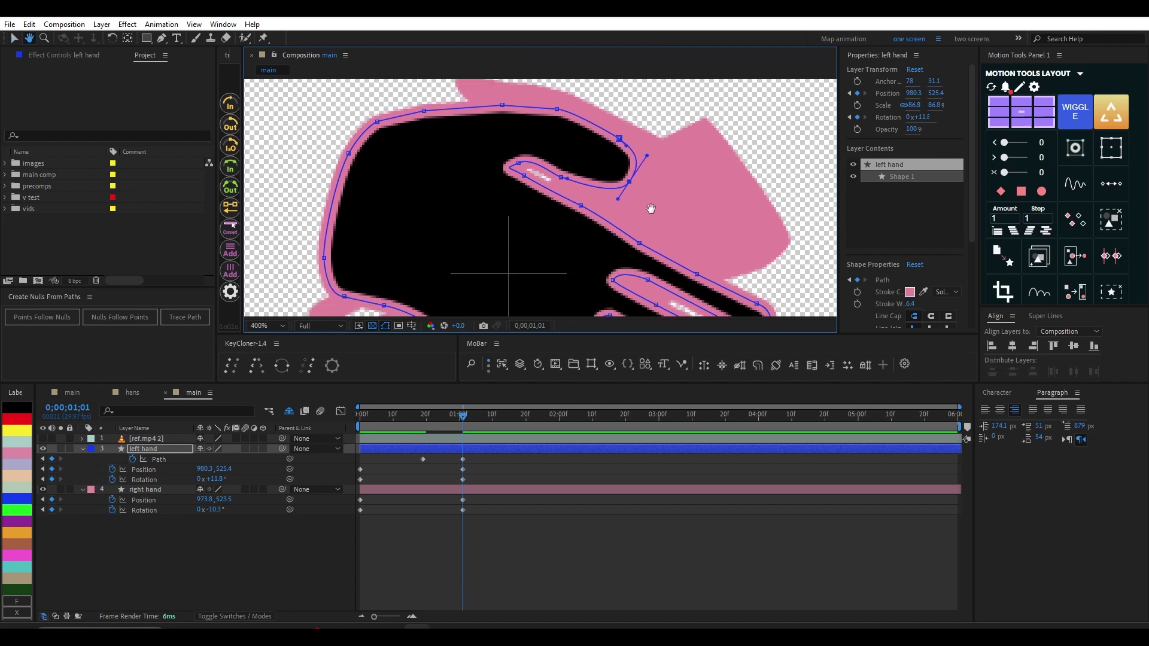
Step: Scrub through the clasp and move the left hand's second Path keyframe to 0;00;01;05
key(comma)
drag(418, 422, 358, 422)
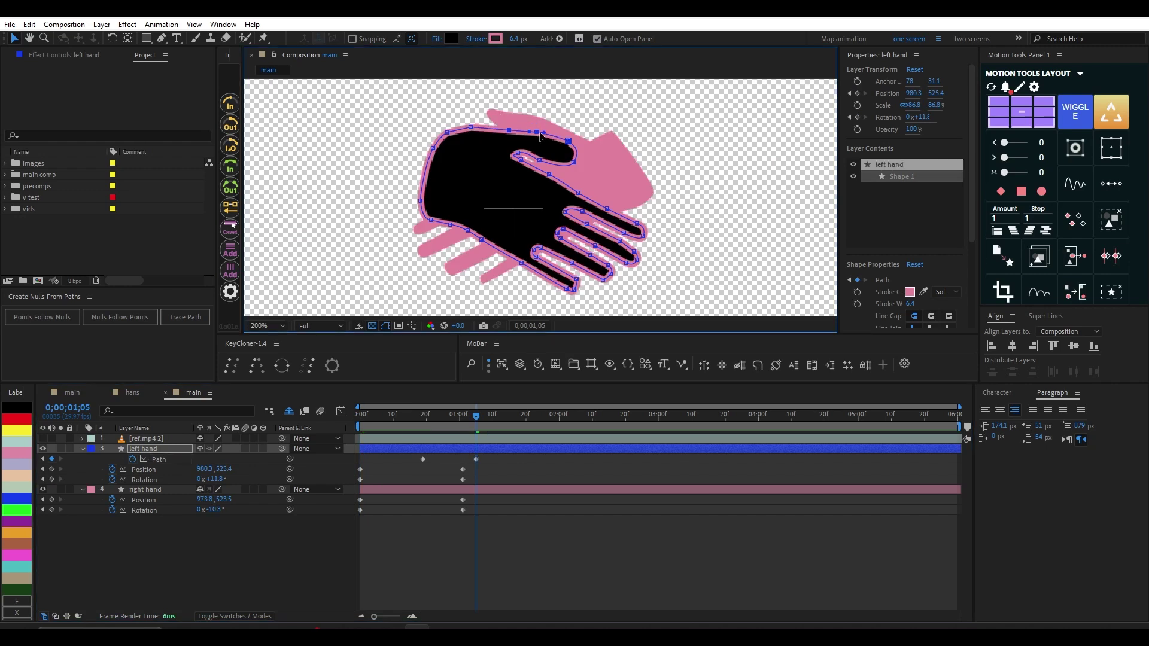
Step: Lower the left thumb's upper edge and tip points and pull the tip inward to refine its downward curve
drag(507, 131, 563, 170)
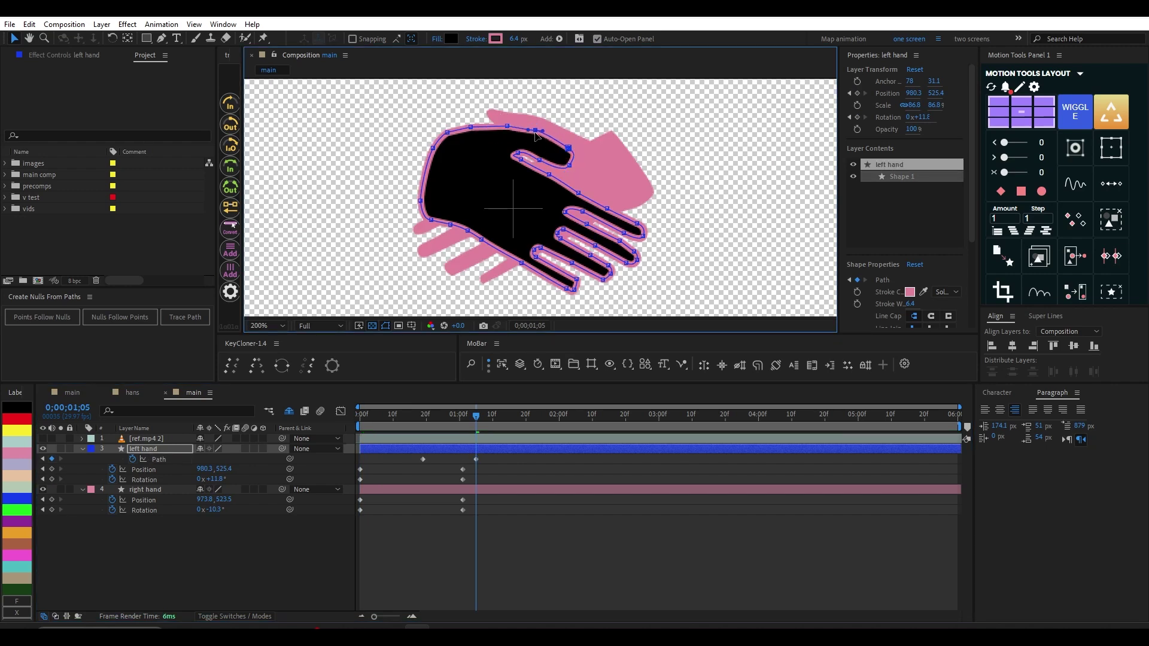
scroll(569, 164, up, 2)
click(613, 171)
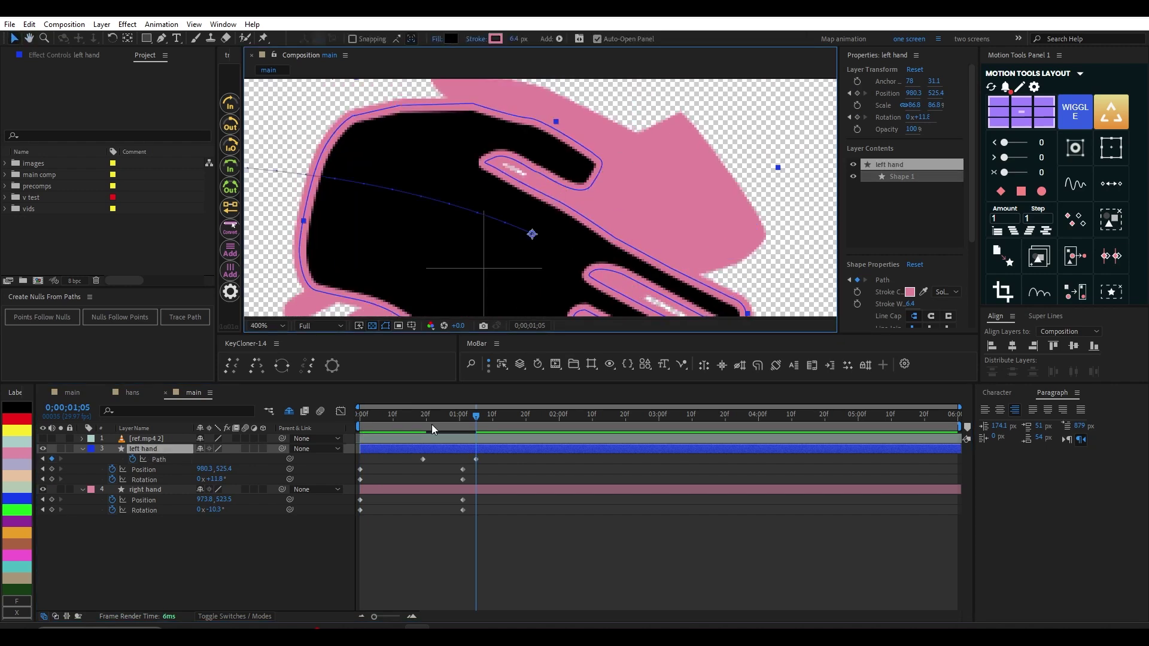
click(476, 459)
mouse_move(610, 159)
mouse_down()
mouse_move(603, 174)
mouse_move(591, 159)
mouse_up()
Step: Adjust the tip of the left hand's top finger at the second Path keyframe into a smooth curve
scroll(623, 144, down, 3)
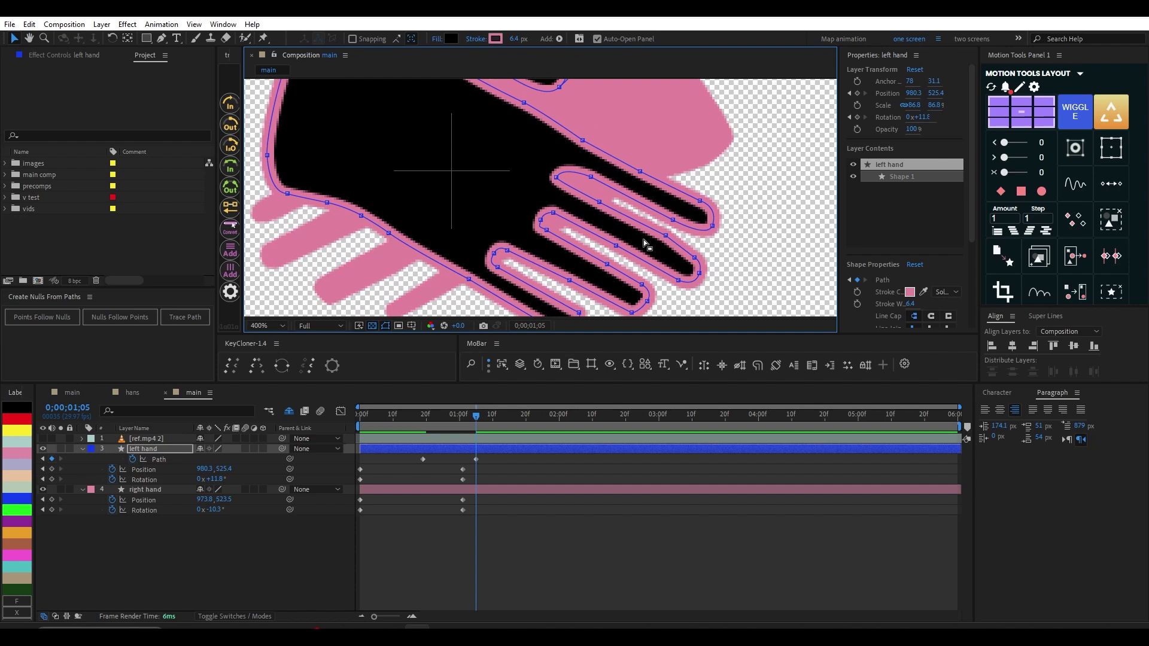
key(space)
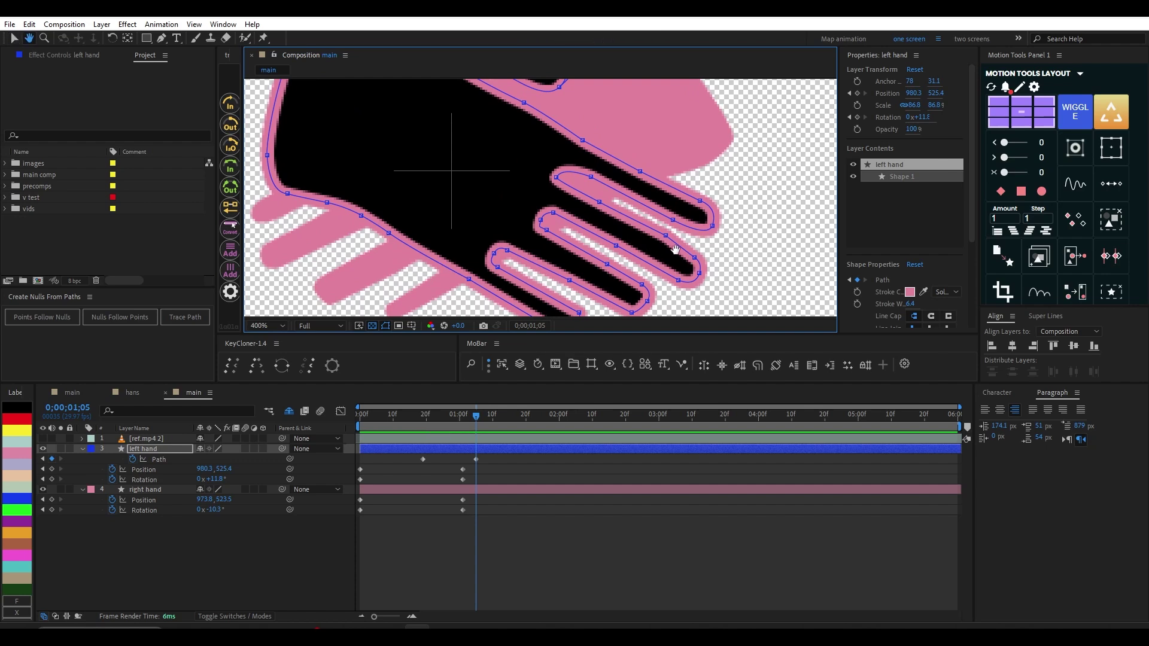
drag(684, 255, 661, 238)
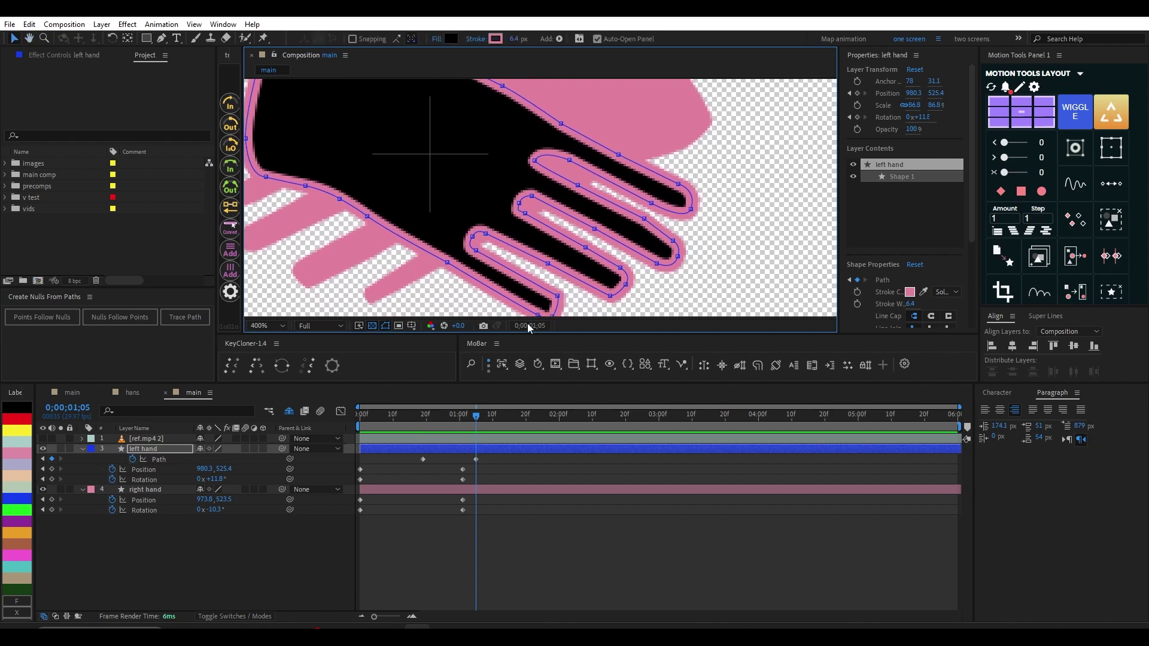
click(476, 459)
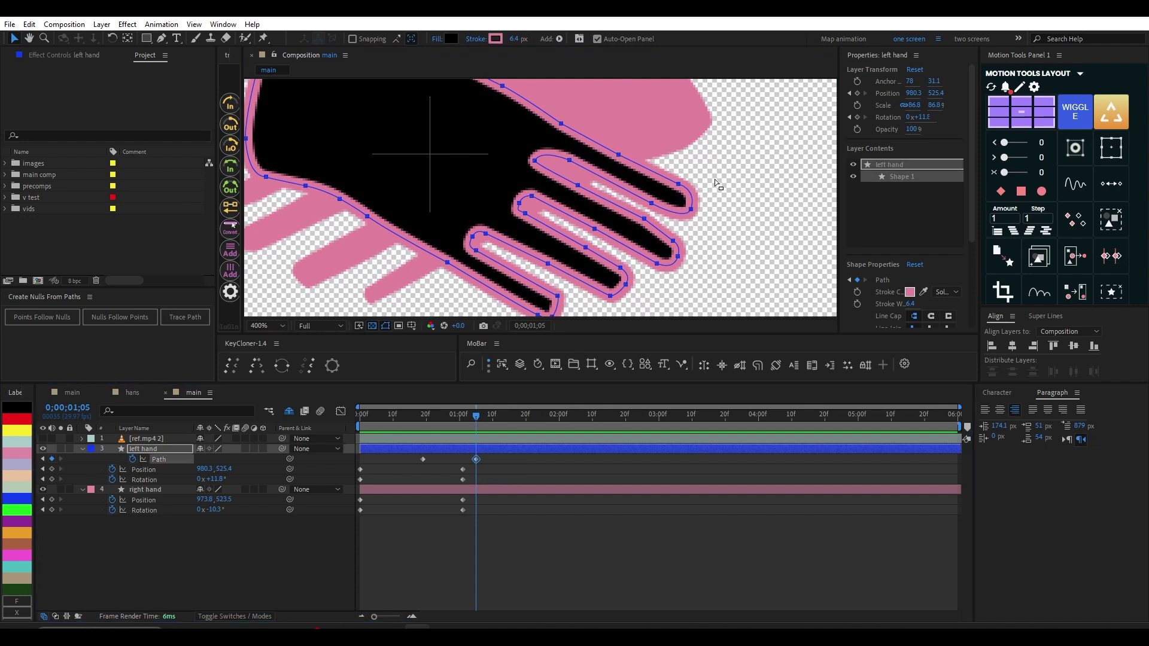
drag(714, 179, 689, 210)
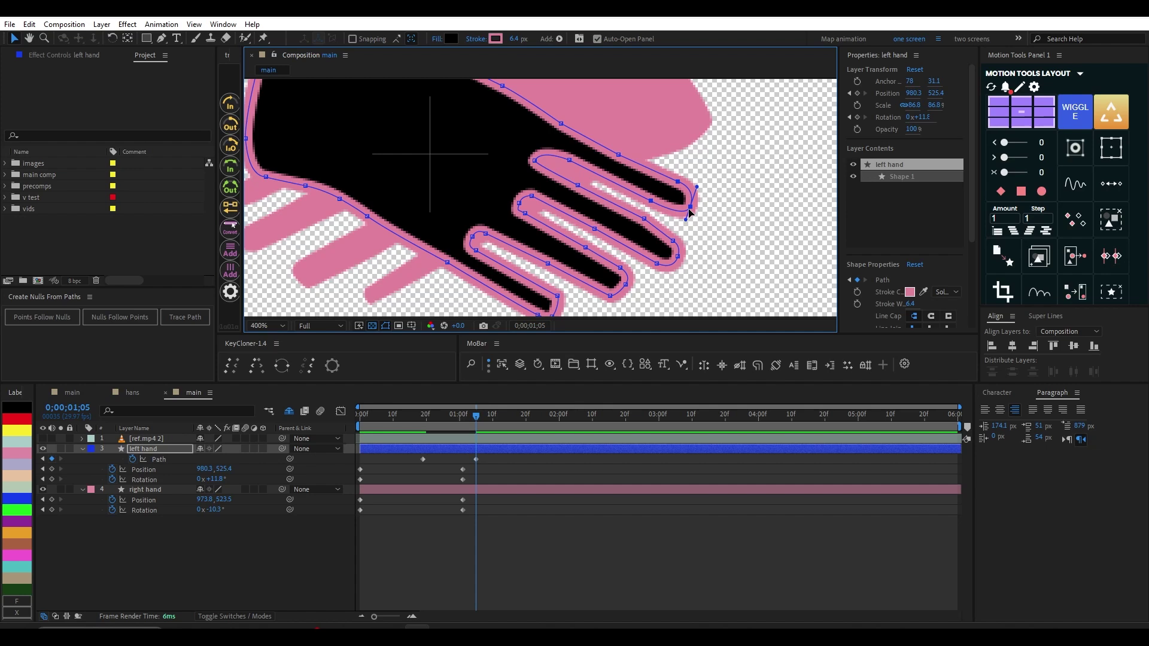
click(231, 227)
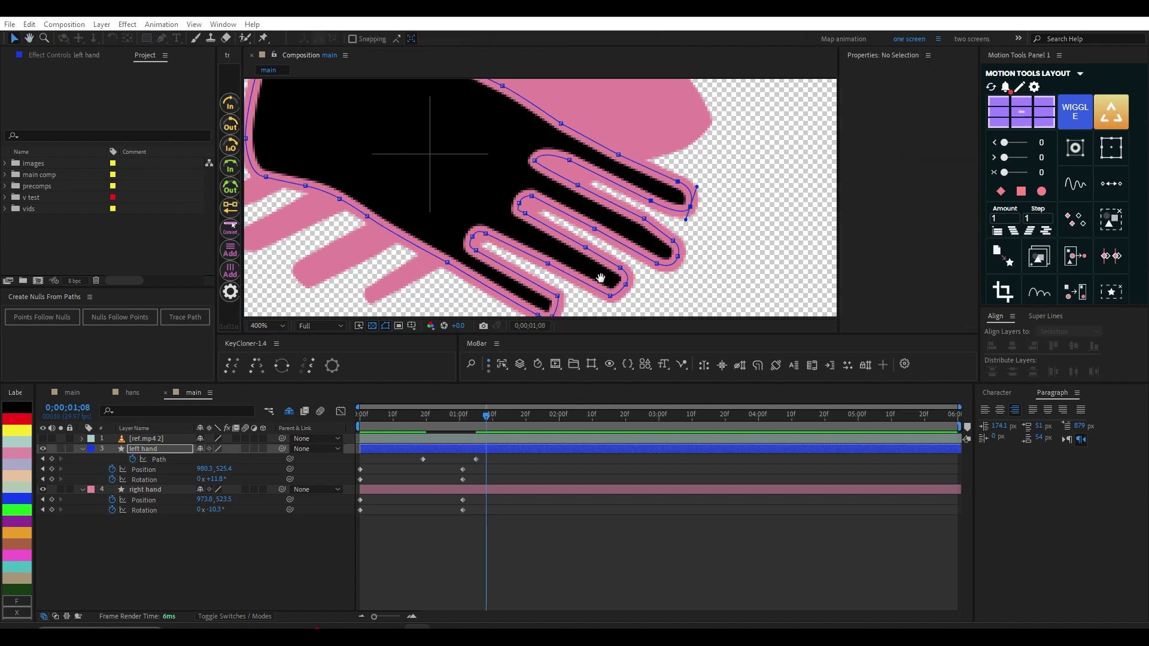
Step: Thicken the left hand's lowest finger by moving its tip and upper-edge path points outward at 0;00;01;05
drag(559, 284, 566, 277)
key(space)
drag(566, 304, 542, 300)
drag(566, 277, 559, 272)
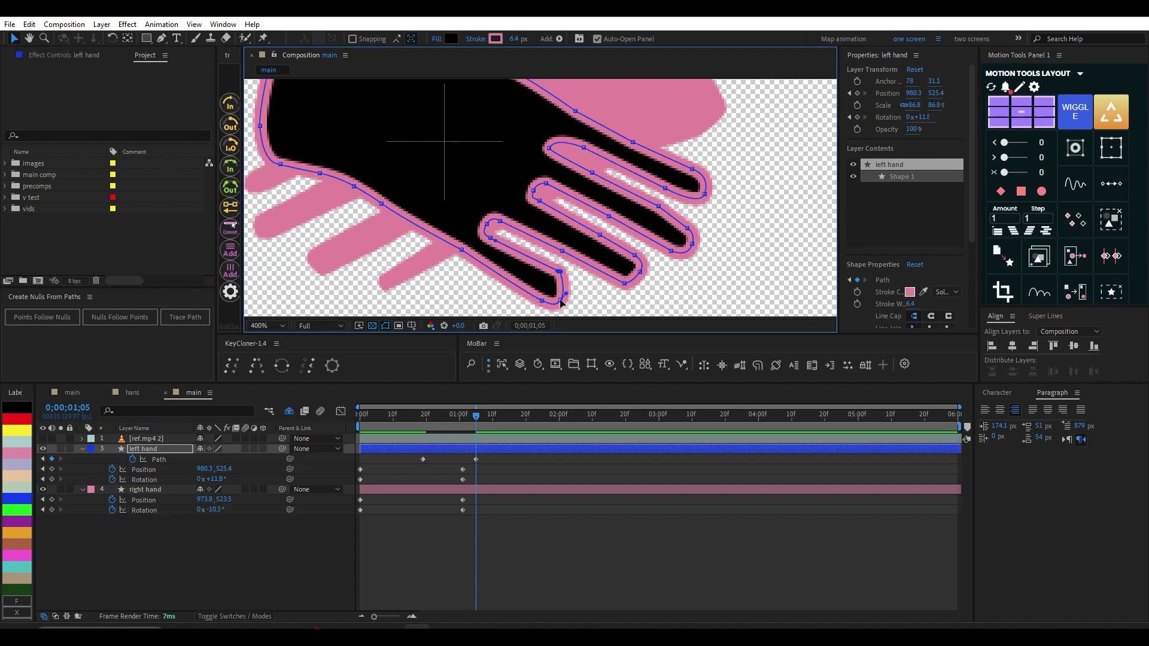
click(487, 224)
drag(490, 237, 525, 230)
drag(566, 277, 543, 278)
drag(563, 248, 553, 228)
Step: Shorten the left hand's third finger and raise its upper edge to make it thicker
mouse_move(629, 260)
mouse_down()
mouse_move(616, 258)
mouse_move(633, 246)
mouse_up()
drag(639, 232, 598, 206)
mouse_move(615, 258)
mouse_down()
mouse_move(567, 248)
mouse_move(627, 244)
mouse_up()
drag(632, 227, 617, 215)
drag(606, 255, 602, 202)
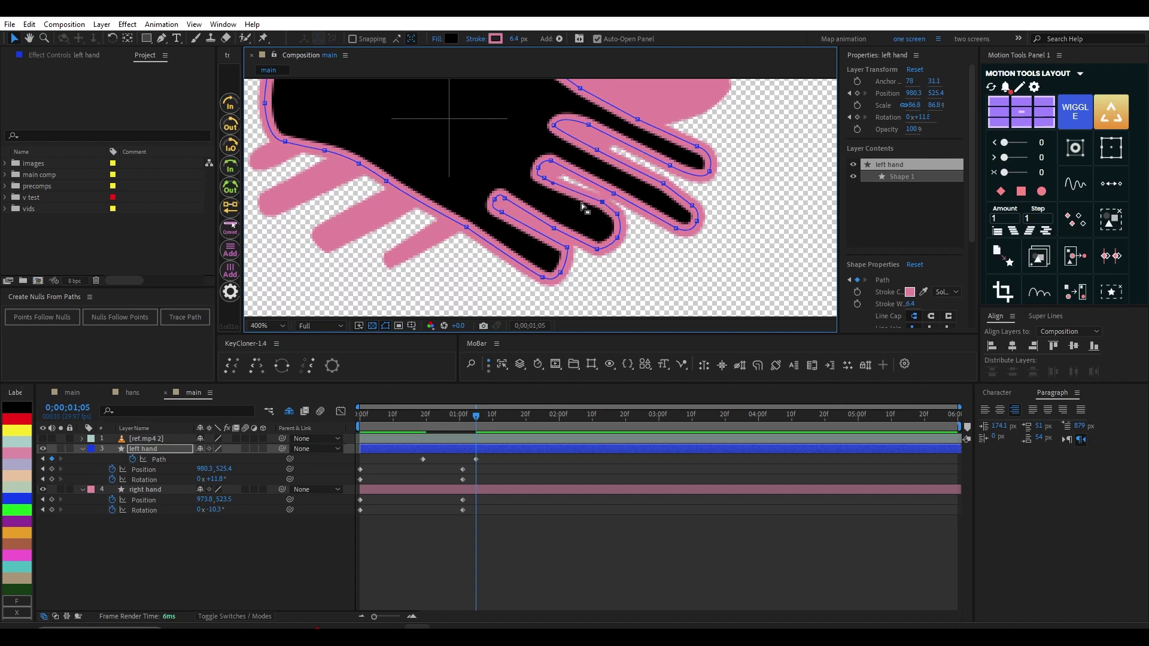
Step: Adjust the path points at the bases of the finger gaps and shorten the left hand's second finger
drag(544, 177, 550, 176)
drag(501, 212, 507, 208)
drag(466, 227, 467, 231)
drag(614, 199, 581, 207)
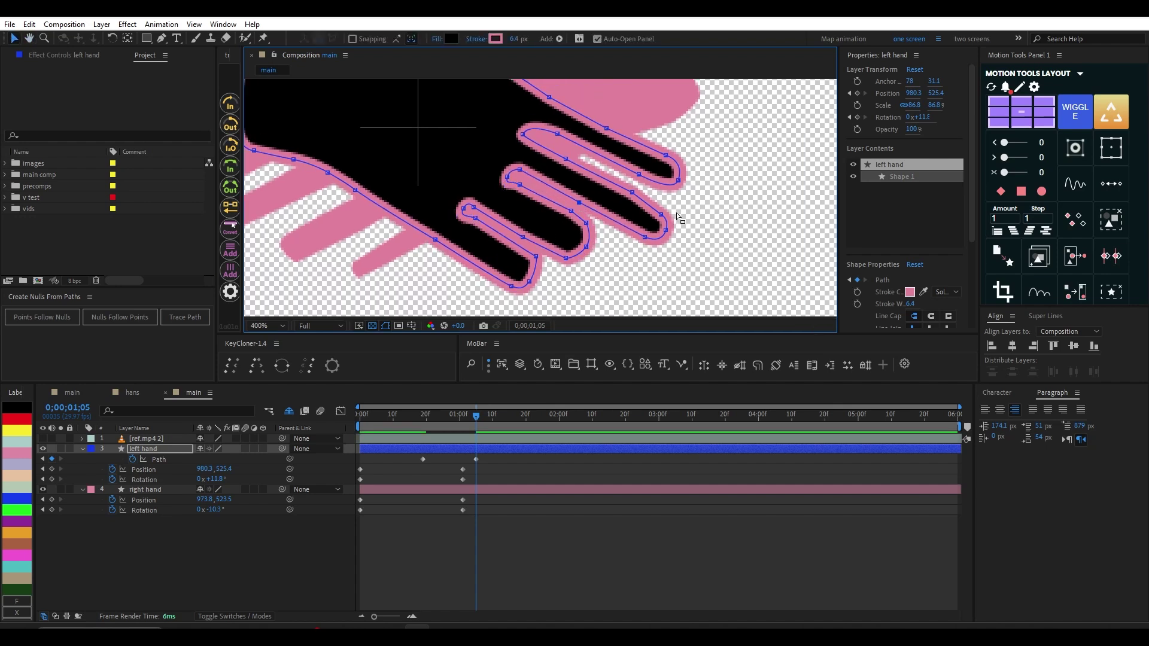
drag(676, 211, 561, 131)
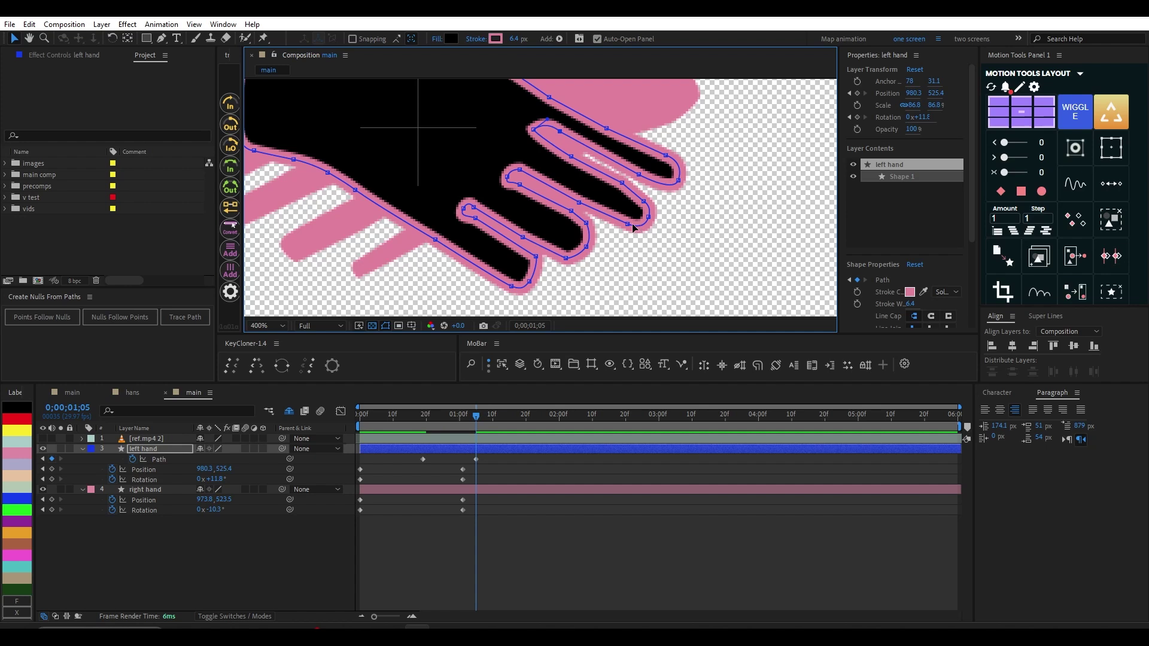
drag(632, 226, 624, 224)
Step: Show the reference video, scrub between 0;00;00;18 and 0;00;01;01 to examine the clasping fingers, and hide it again
click(43, 439)
key(space)
drag(440, 186, 560, 225)
key(v)
drag(460, 416, 420, 425)
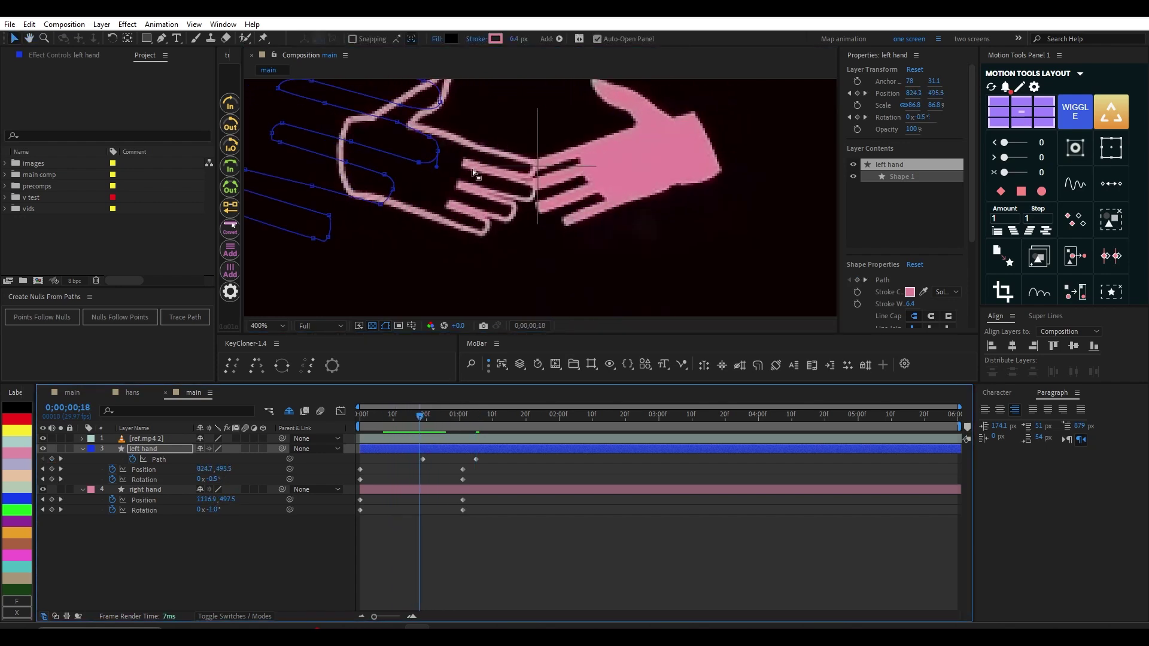
drag(421, 424, 465, 424)
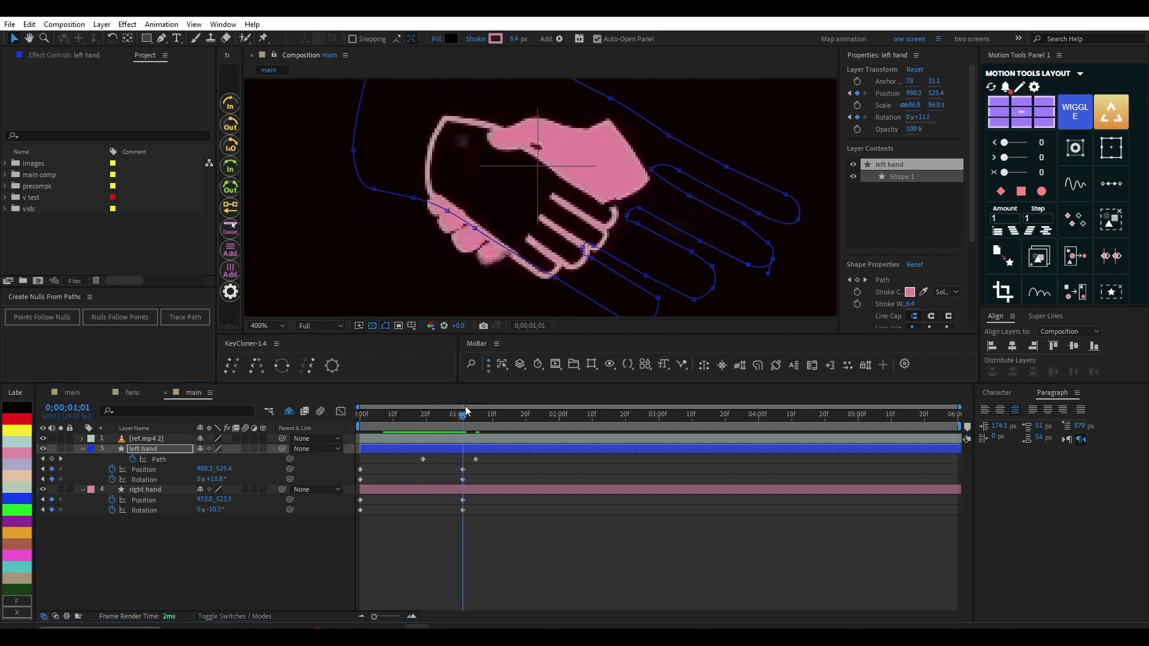
drag(465, 412, 439, 419)
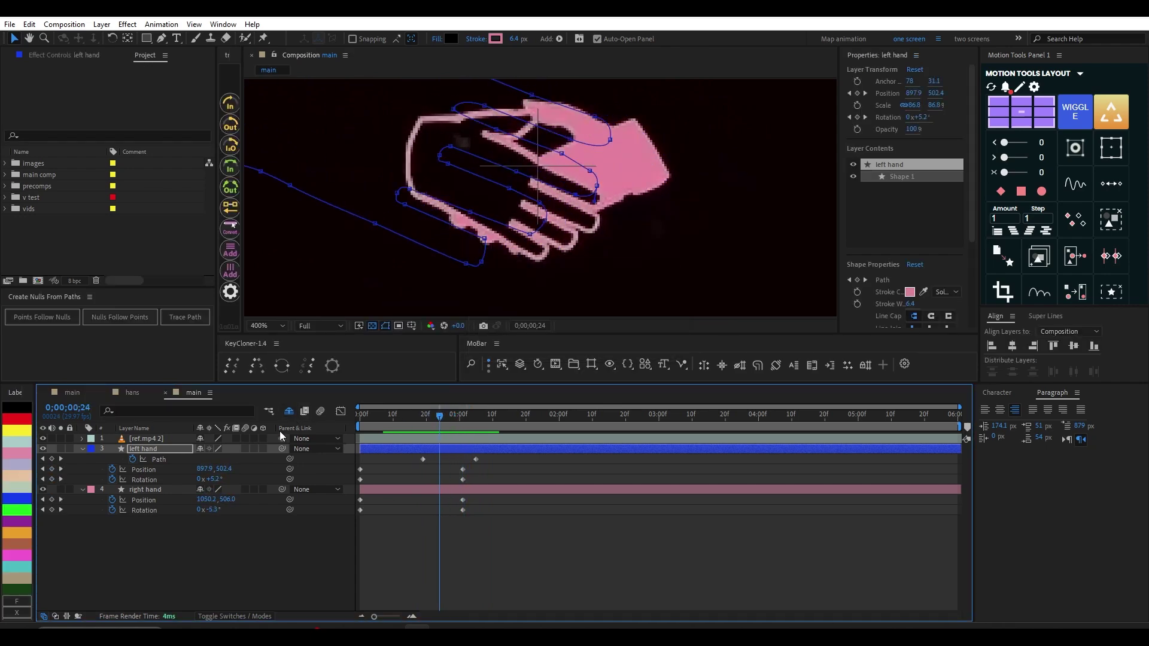
click(42, 448)
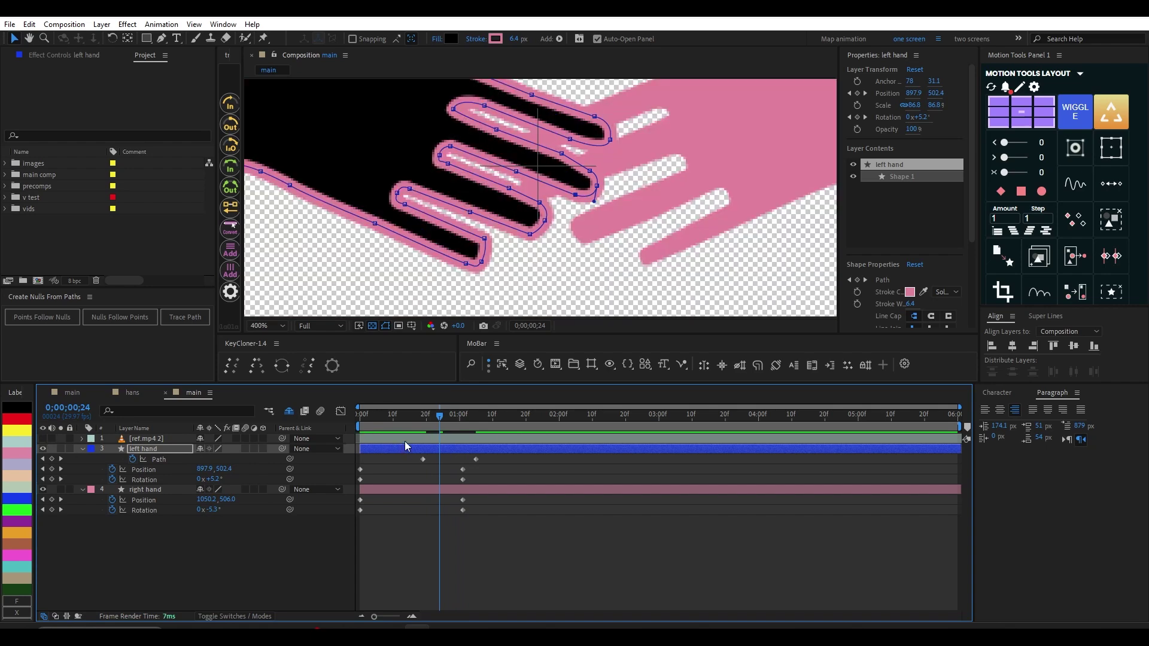
Step: Return to 0;00;01;05, thicken the left hand's second finger along its upper edge and round its tip
drag(593, 211, 598, 247)
drag(419, 421, 480, 421)
drag(586, 215, 511, 165)
drag(481, 421, 476, 420)
click(713, 237)
click(699, 235)
click(707, 237)
drag(697, 227, 686, 218)
mouse_move(697, 242)
mouse_down()
mouse_move(664, 245)
mouse_move(685, 233)
mouse_move(683, 252)
mouse_up()
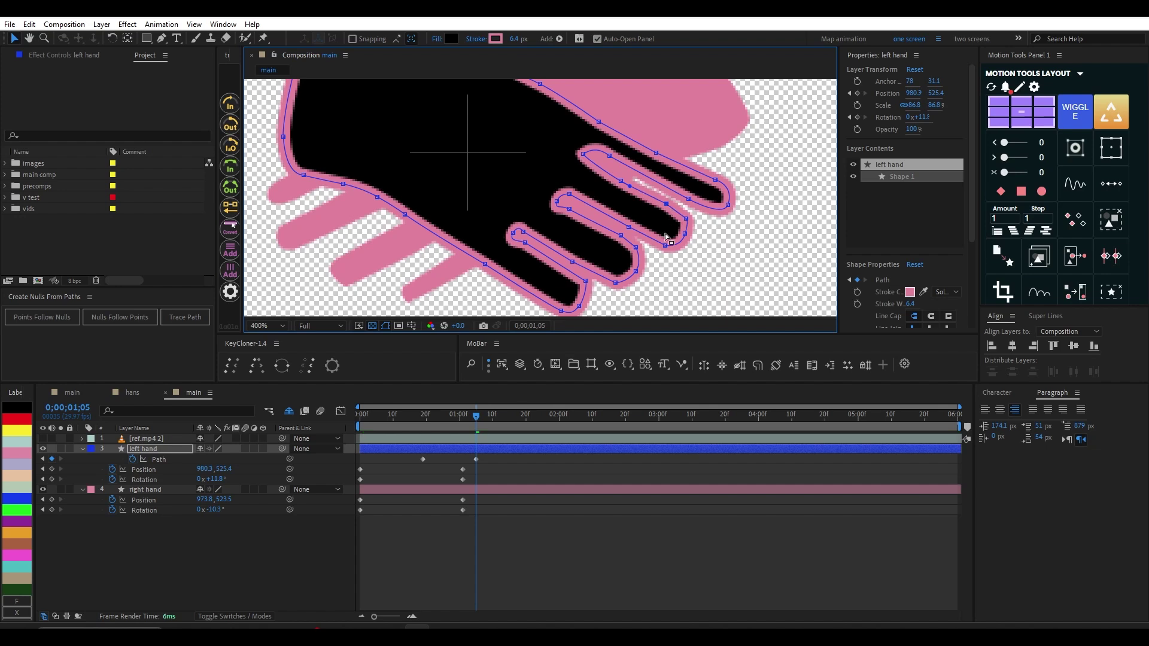
drag(666, 246, 658, 246)
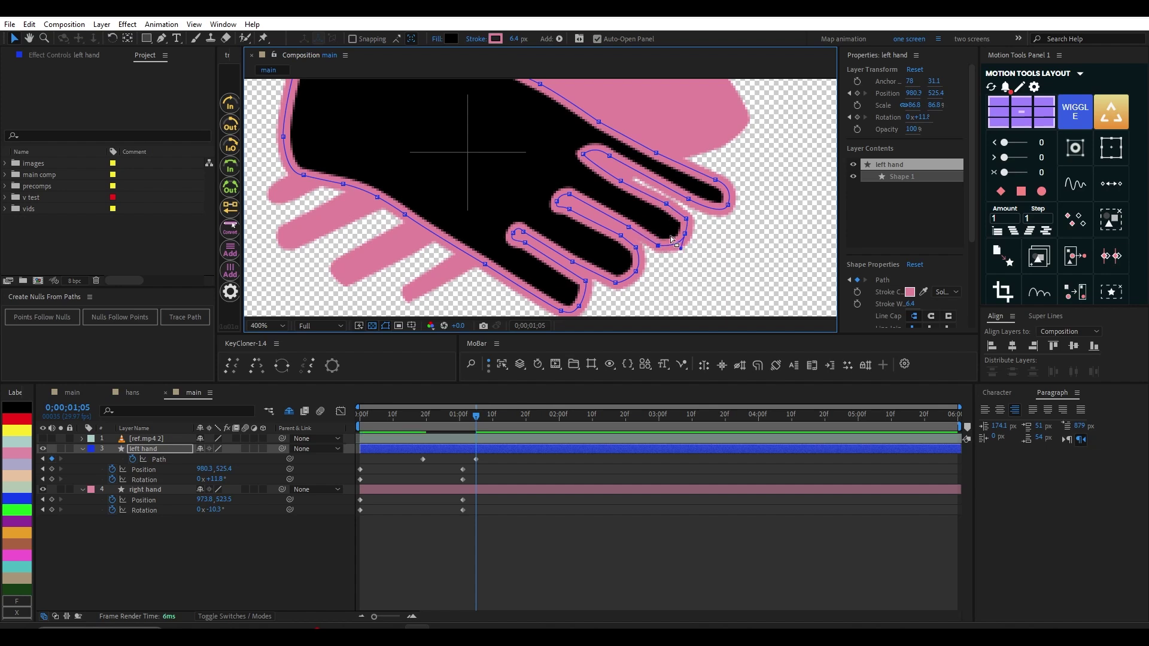
drag(667, 204, 627, 183)
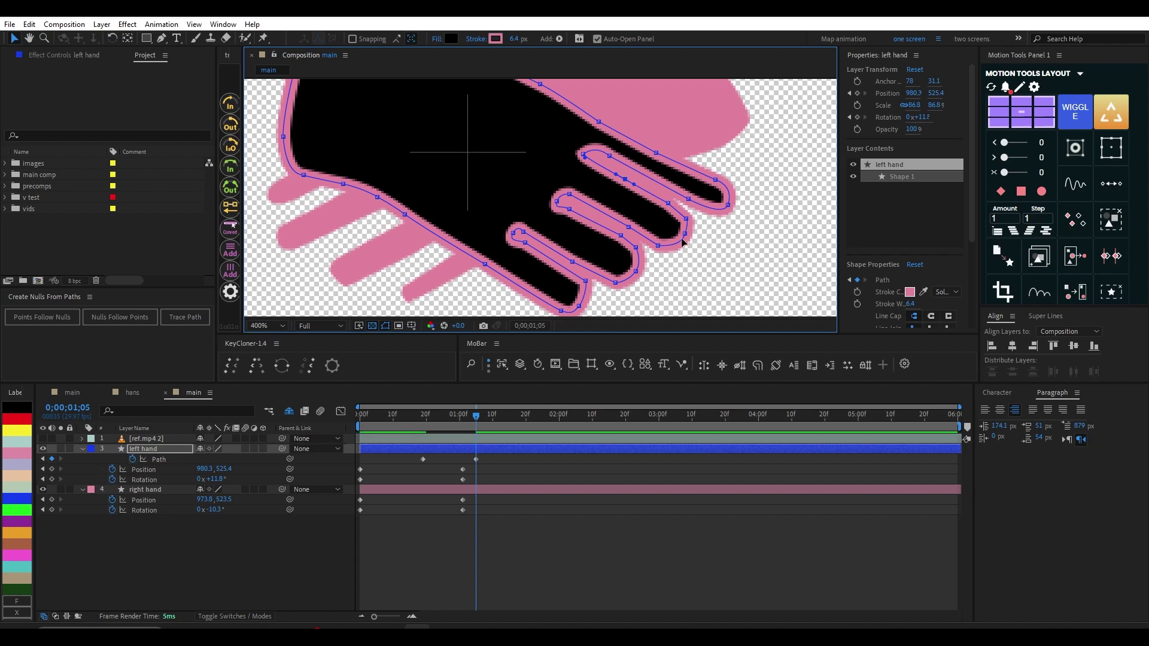
mouse_move(685, 234)
mouse_down()
mouse_move(675, 211)
mouse_move(682, 230)
mouse_up()
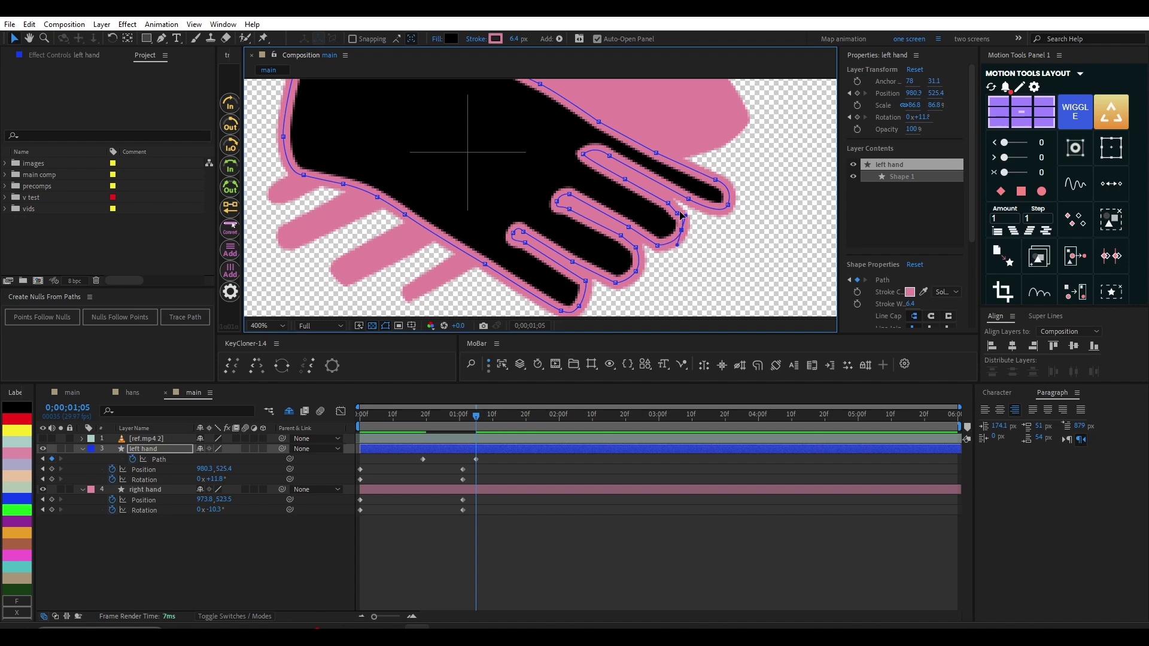
Step: Reshape the inner ends of the lower finger gaps and round the tips of the third and lowest fingers
key(comma)
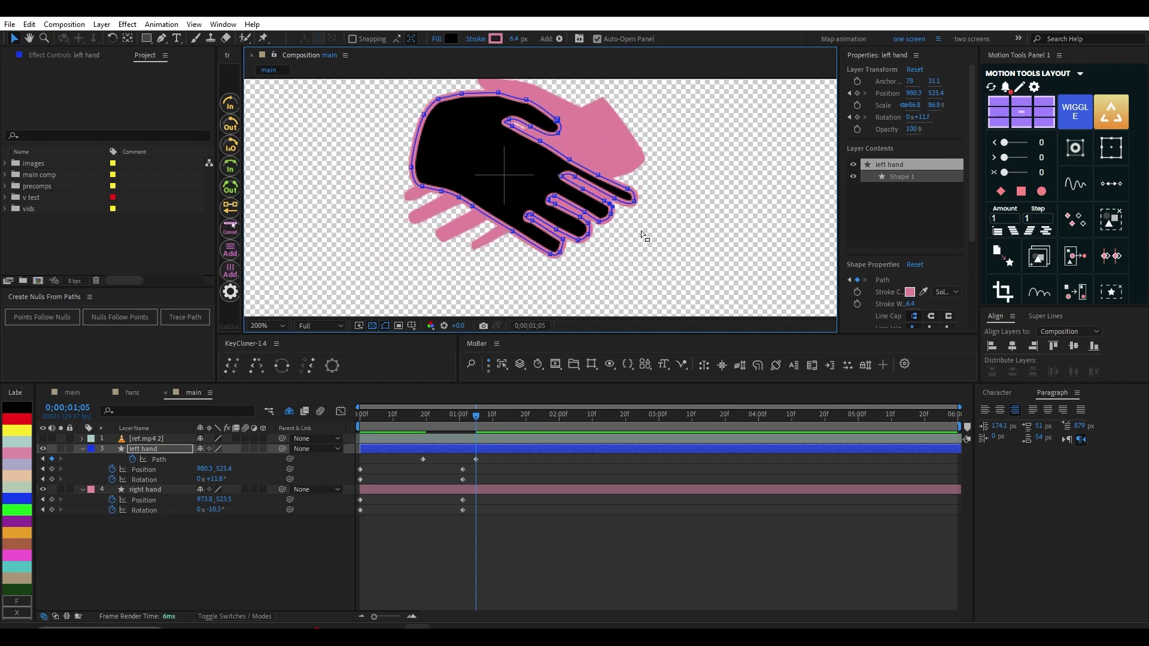
key(period)
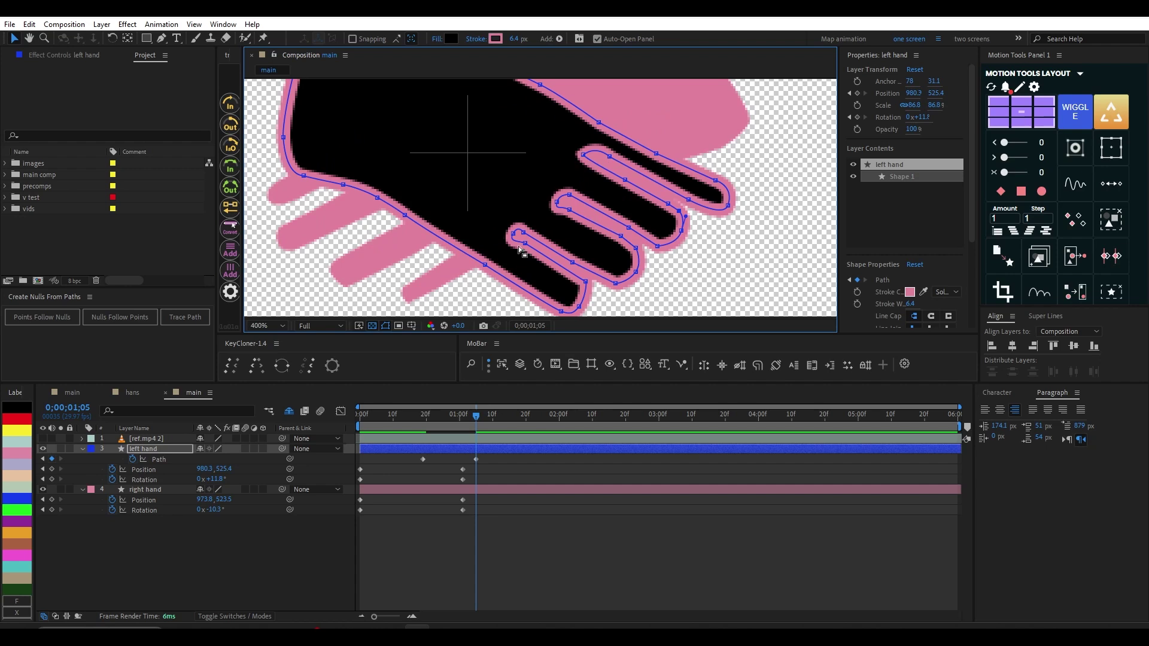
scroll(506, 247, up, 1)
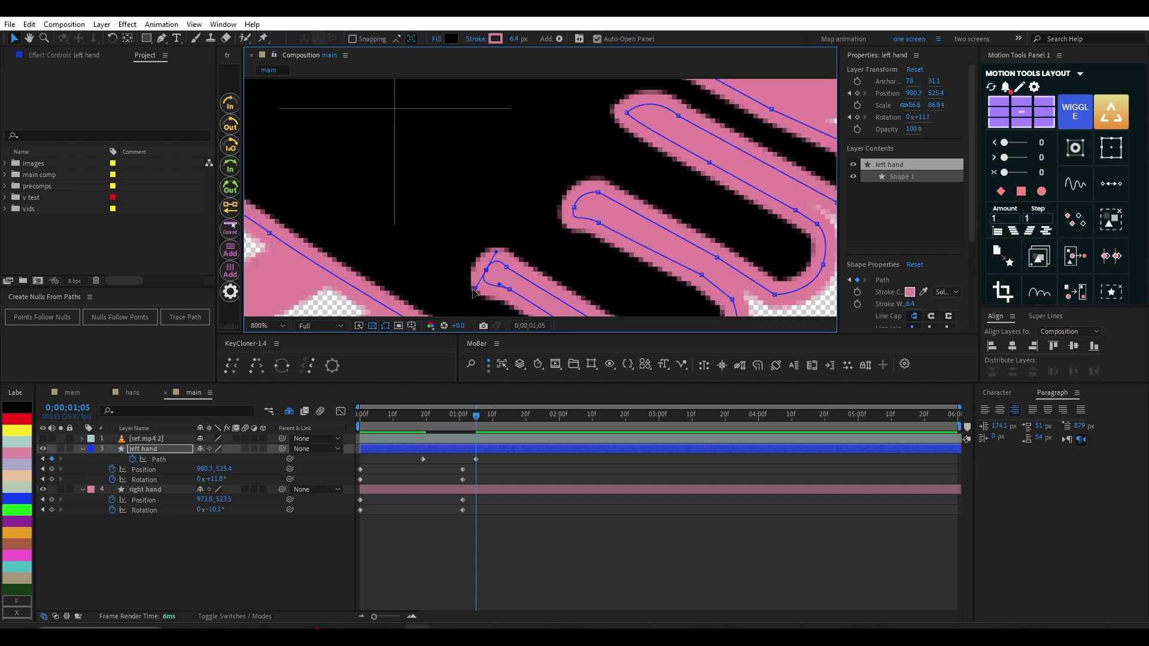
drag(475, 291, 487, 269)
drag(574, 207, 594, 197)
scroll(595, 197, down, 1)
drag(632, 253, 644, 234)
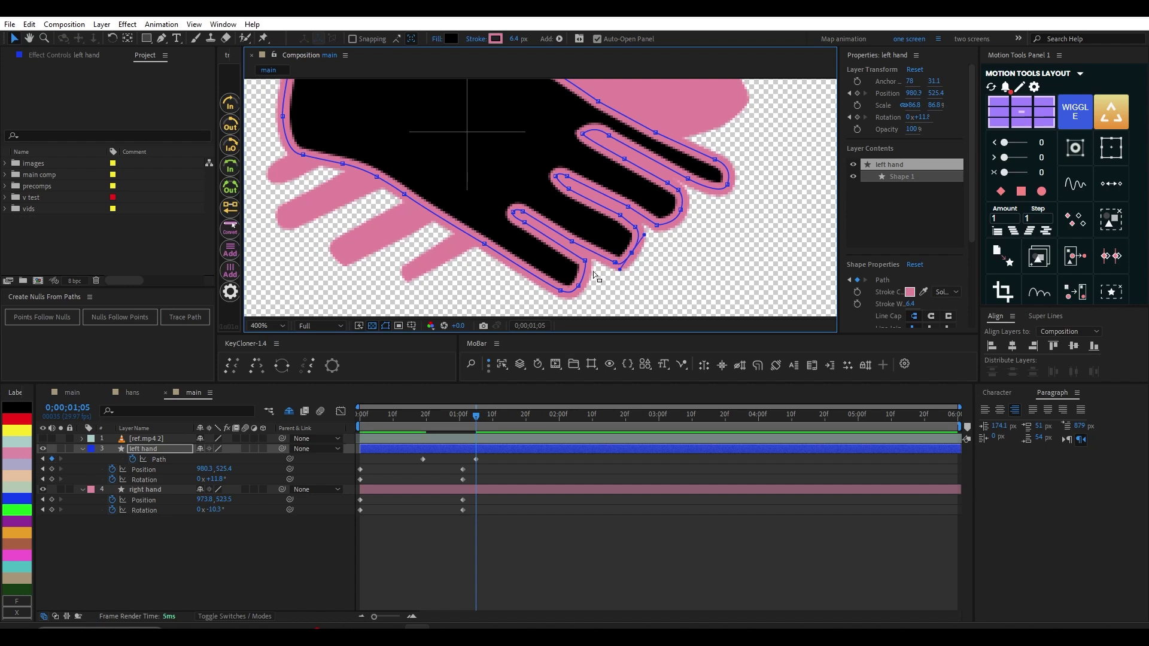
drag(578, 285, 592, 269)
Step: Shorten and thicken the left hand's top finger, then check the hand's outline with the layer deselected
drag(683, 209, 632, 208)
drag(606, 150, 596, 166)
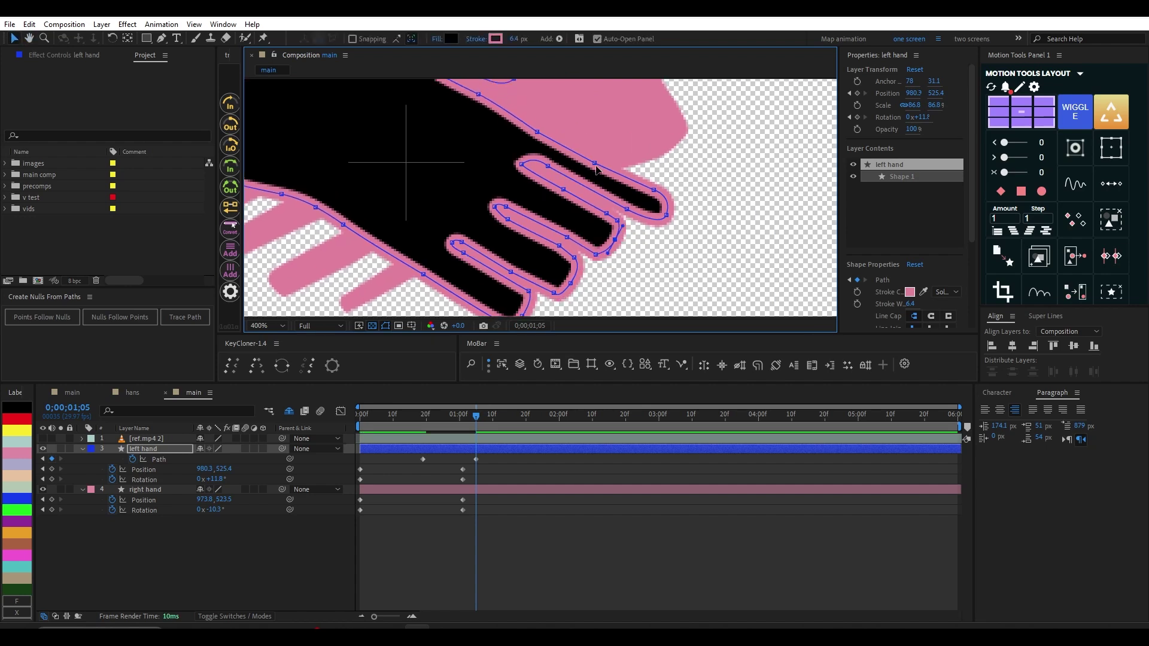
scroll(539, 216, down, 1)
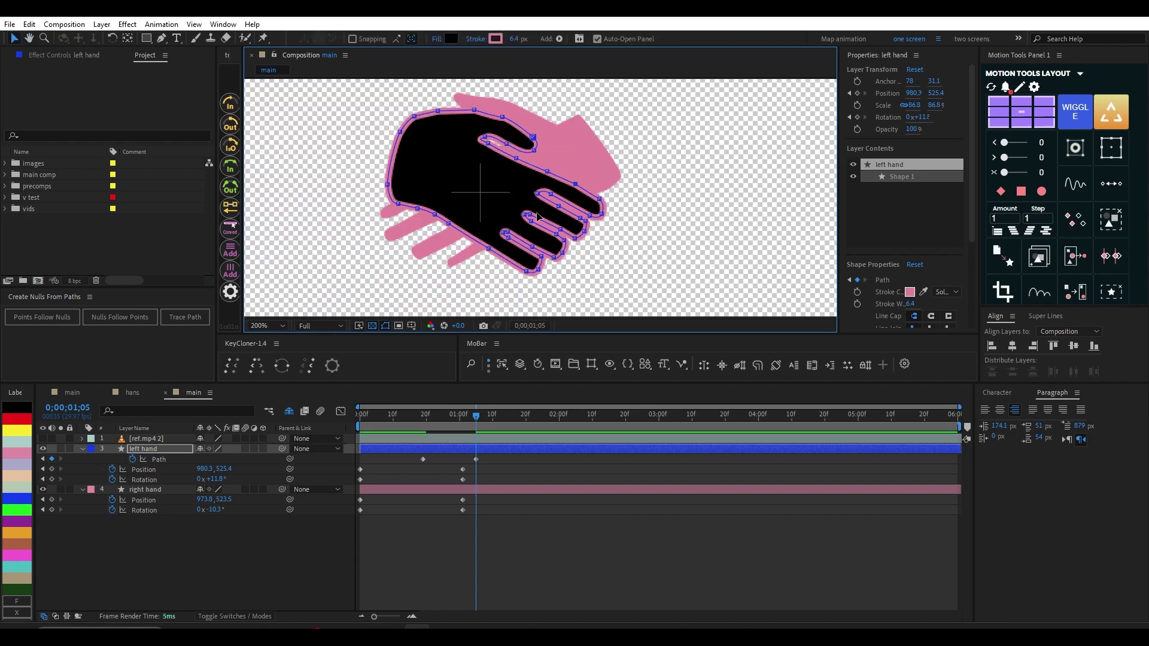
scroll(538, 216, up, 1)
drag(659, 201, 664, 217)
scroll(658, 219, down, 2)
click(602, 232)
scroll(599, 239, up, 2)
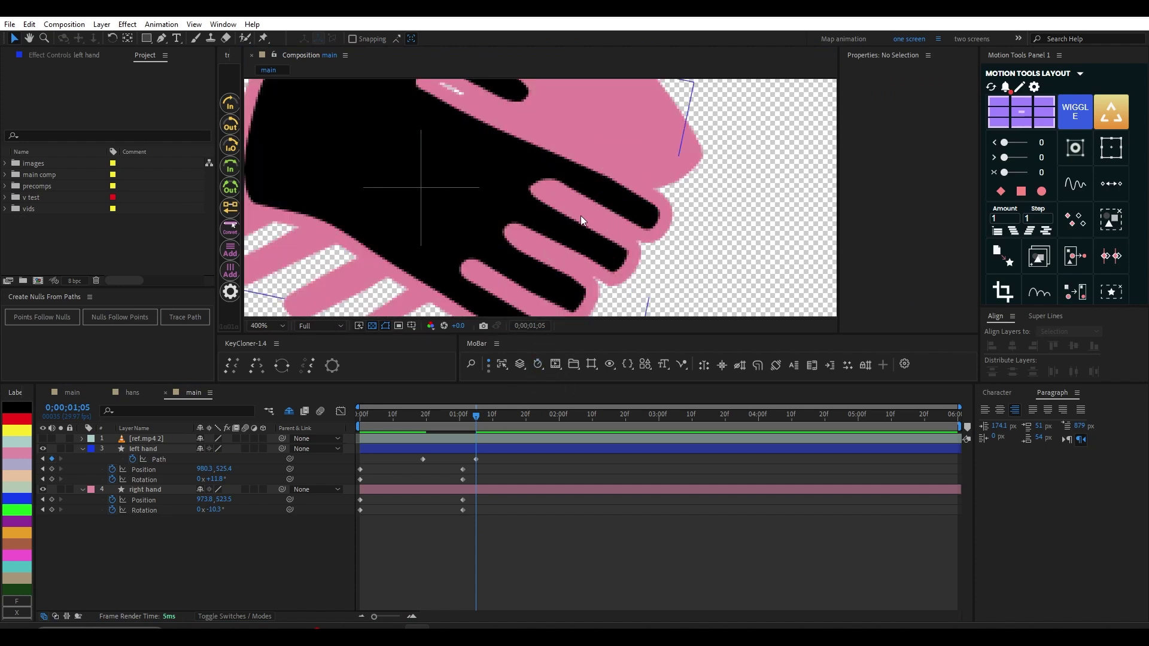
Step: Narrow the gap between the left hand's top and second fingers by moving its edge points together at the second Path keyframe
click(477, 460)
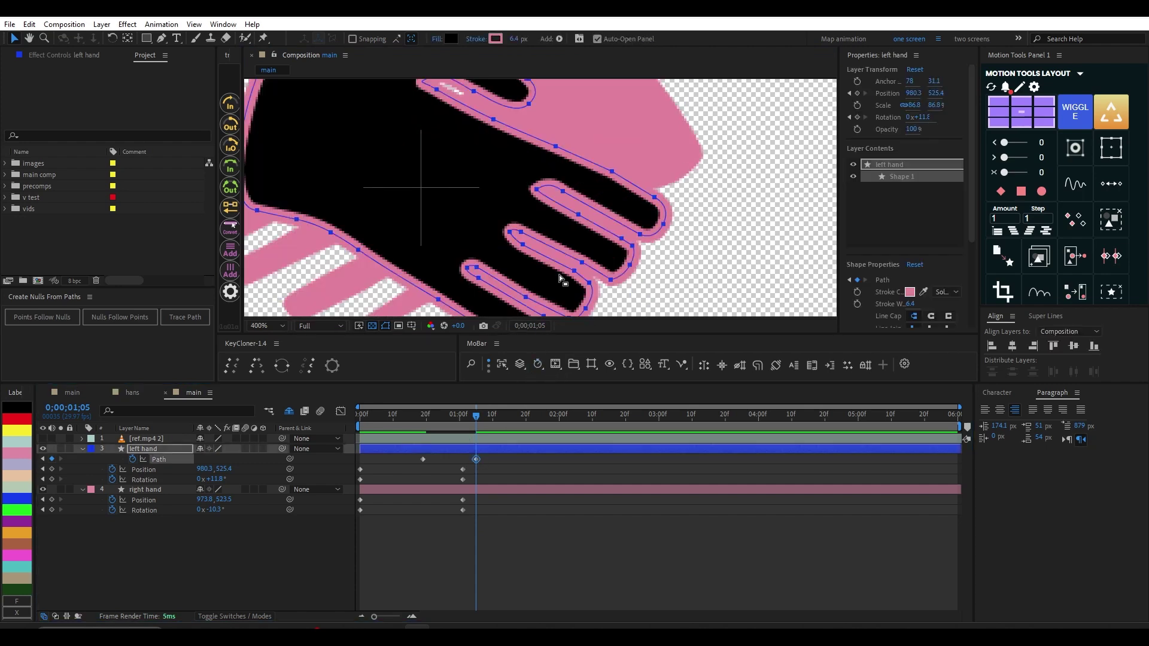
drag(563, 254, 564, 238)
drag(563, 175, 623, 216)
key(ctrl+z)
drag(634, 229, 637, 224)
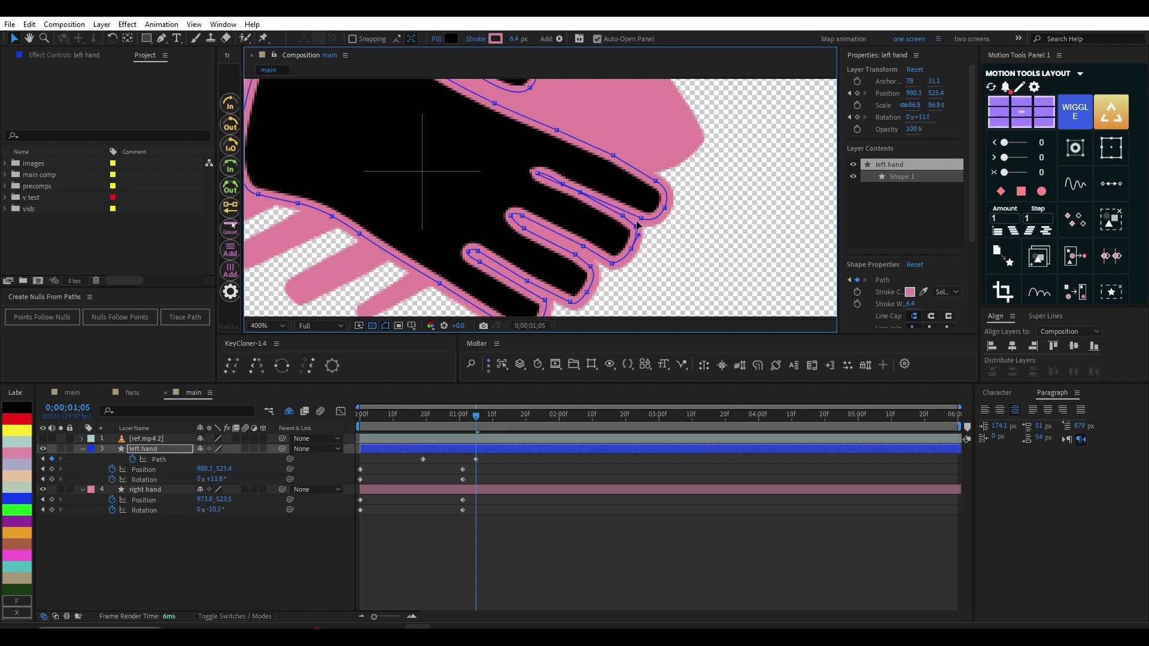
key(period)
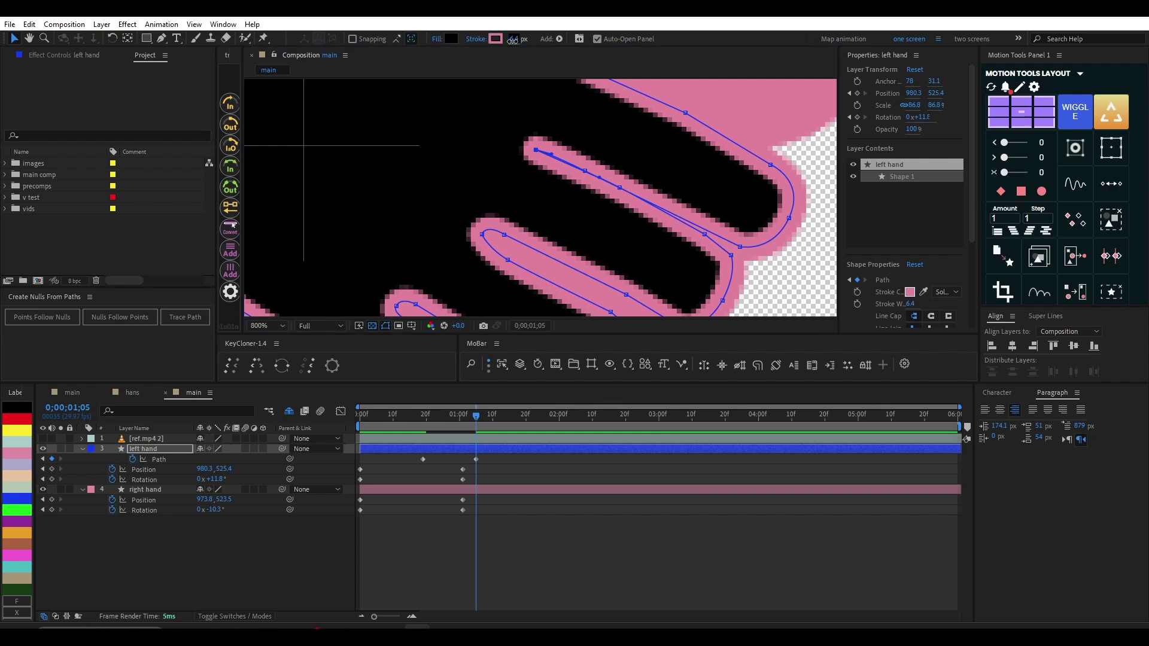
Step: Set the left hand's stroke width to 5.7 px and narrow the gap between the second and third fingers
drag(513, 40, 503, 40)
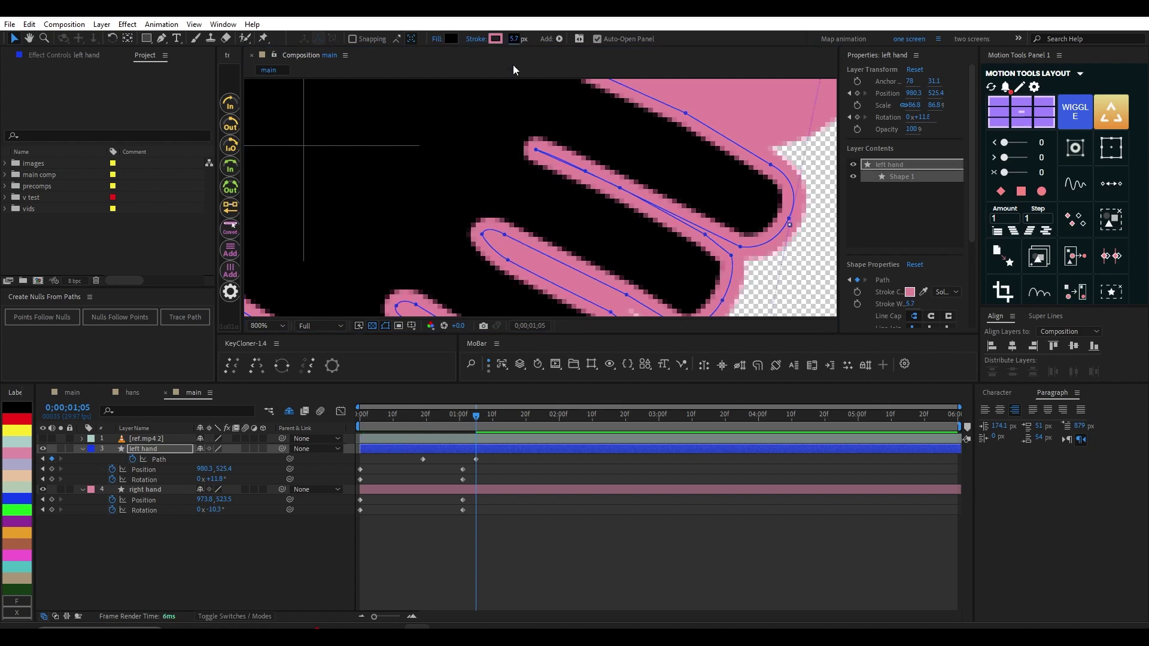
click(621, 192)
scroll(623, 195, down, 3)
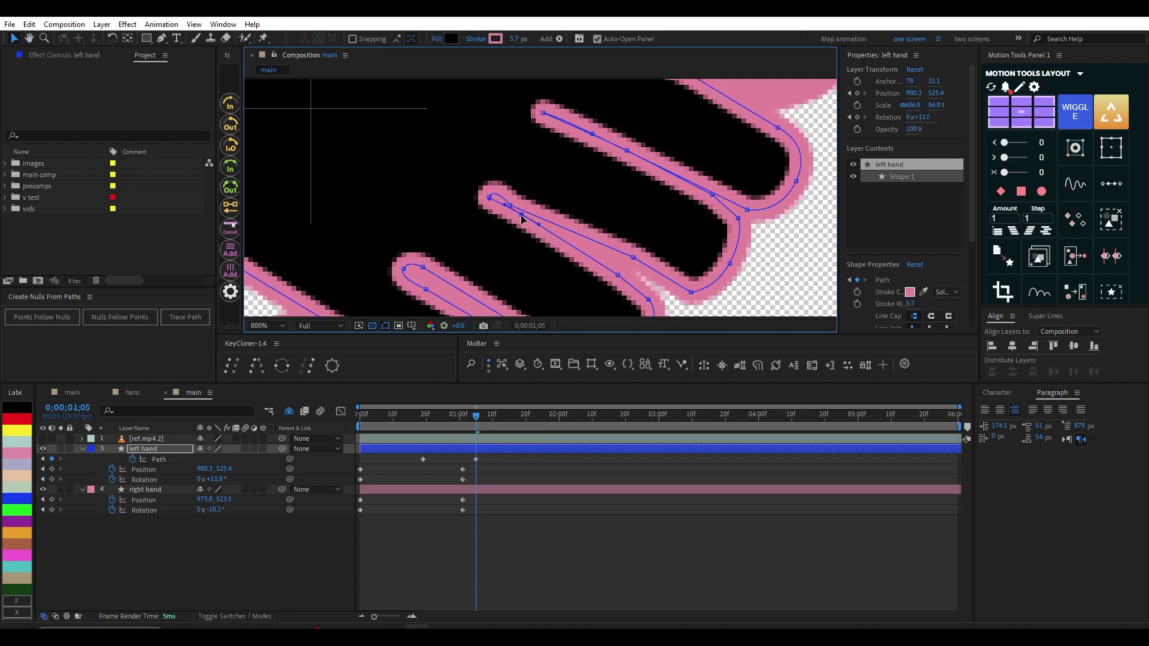
scroll(501, 206, down, 3)
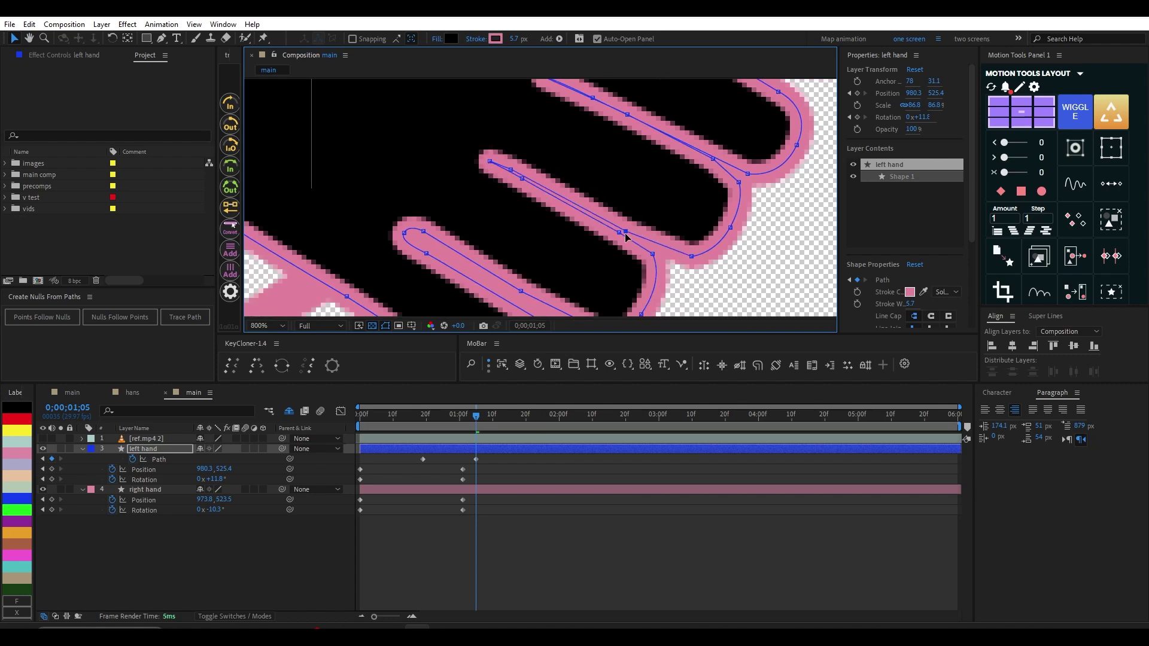
scroll(526, 182, down, 2)
scroll(547, 228, up, 1)
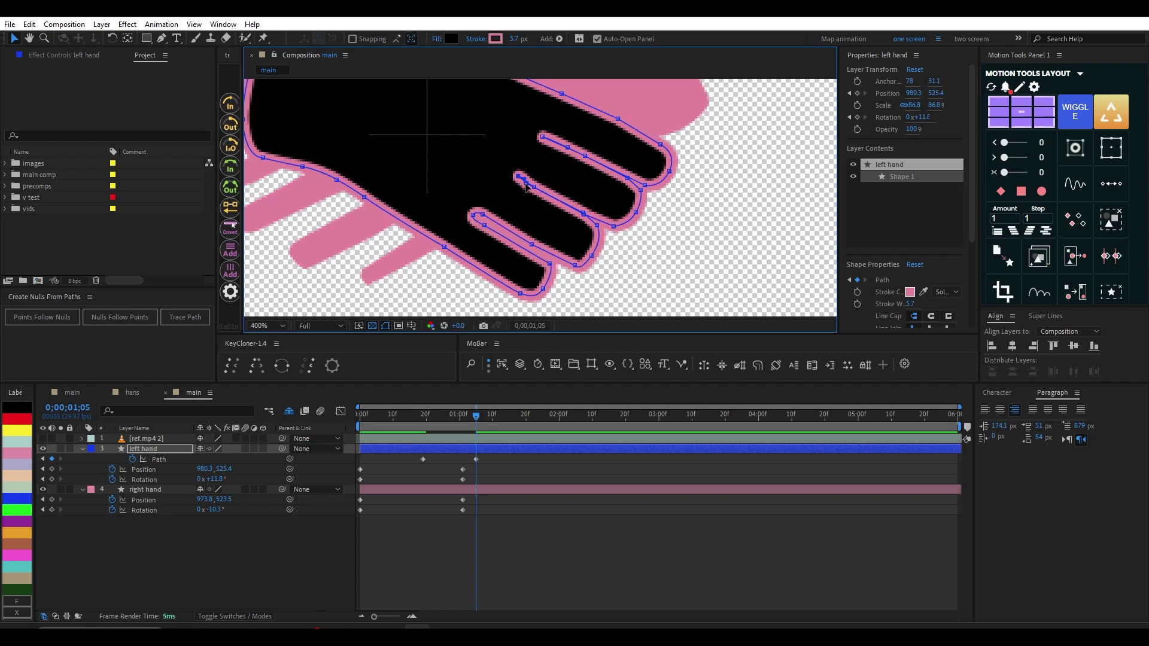
Step: Refine the gap point between the second and third fingers and curve the underside of the third fingertip
drag(536, 188, 537, 185)
scroll(542, 199, up, 1)
drag(639, 263, 676, 197)
click(500, 448)
drag(609, 267, 645, 287)
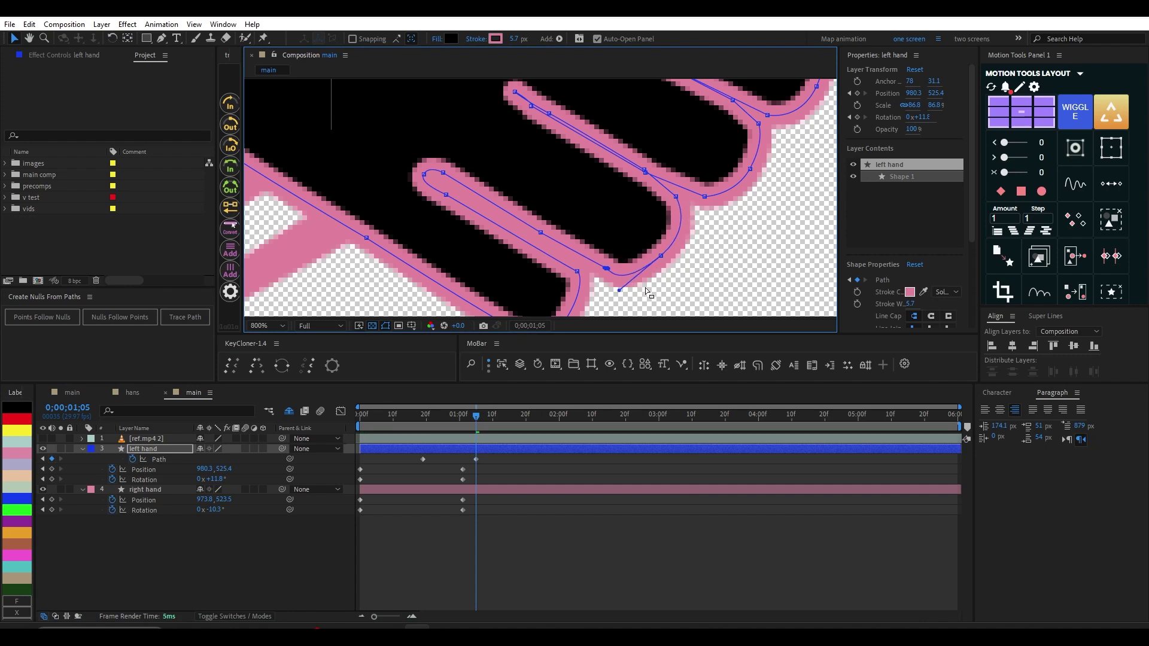
Step: Adjust the inner end point of the gap between the left hand's second and third fingers
drag(791, 164, 741, 254)
drag(746, 118, 750, 115)
drag(573, 189, 614, 243)
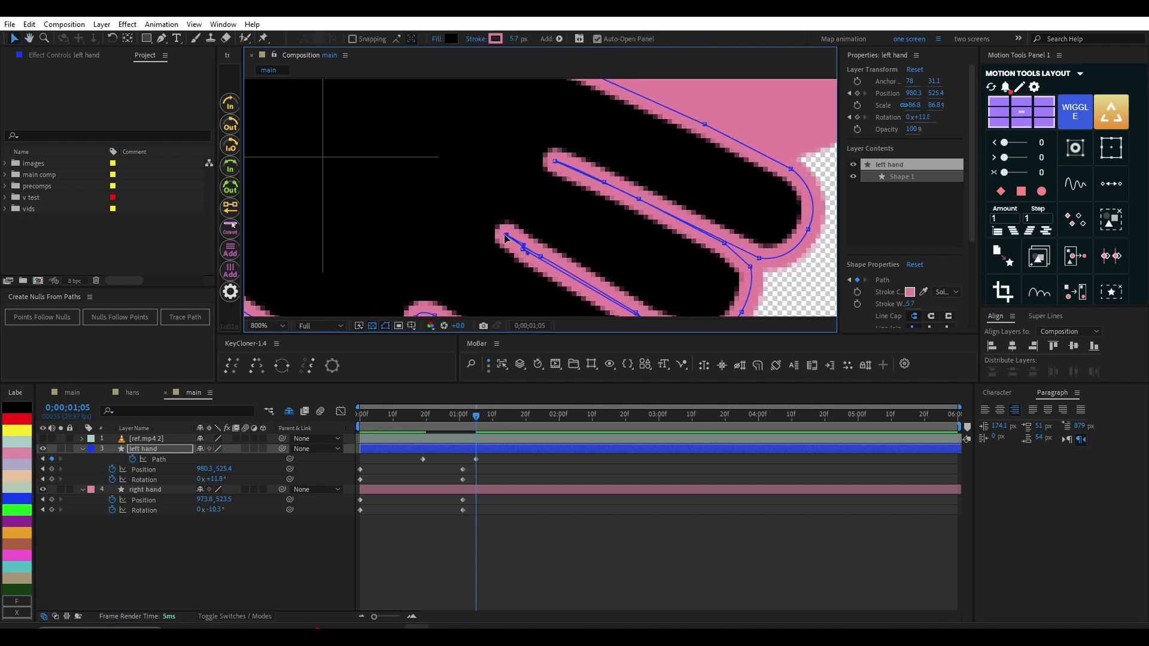
drag(507, 235, 517, 244)
scroll(518, 244, down, 1)
drag(543, 266, 560, 194)
scroll(502, 238, up, 1)
Step: Narrow the gap between the left hand's third and fourth fingers, then check the outline with the layer deselected
click(482, 176)
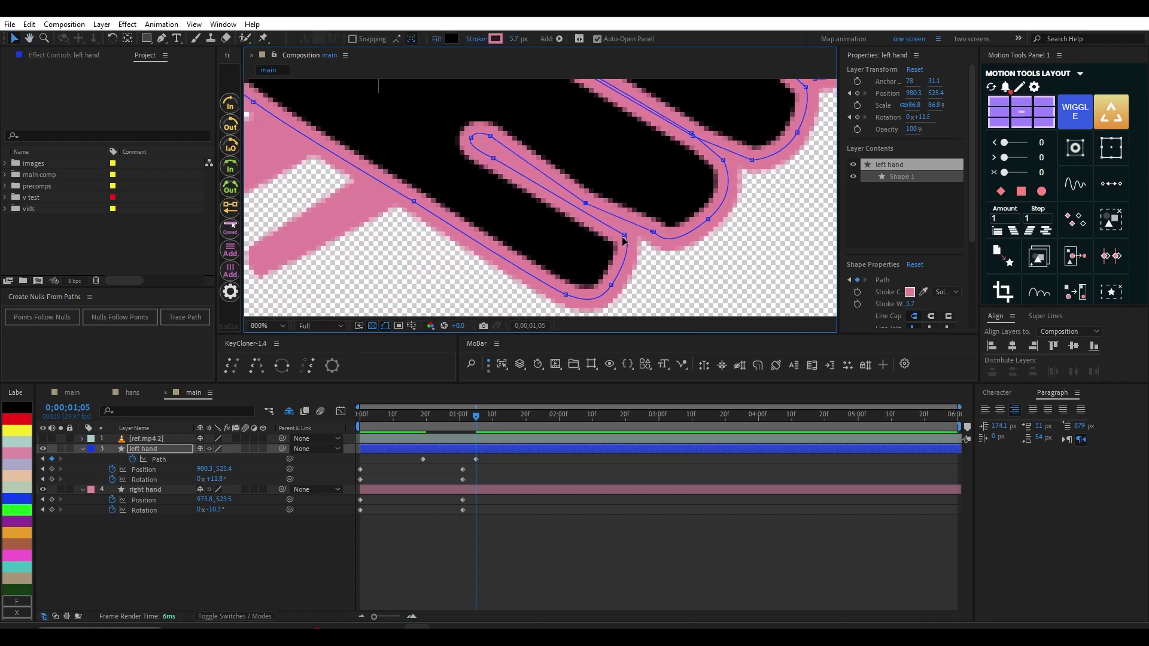
click(477, 459)
drag(503, 208, 541, 235)
scroll(544, 204, down, 2)
key(ctrl+shift+a)
scroll(540, 235, up, 1)
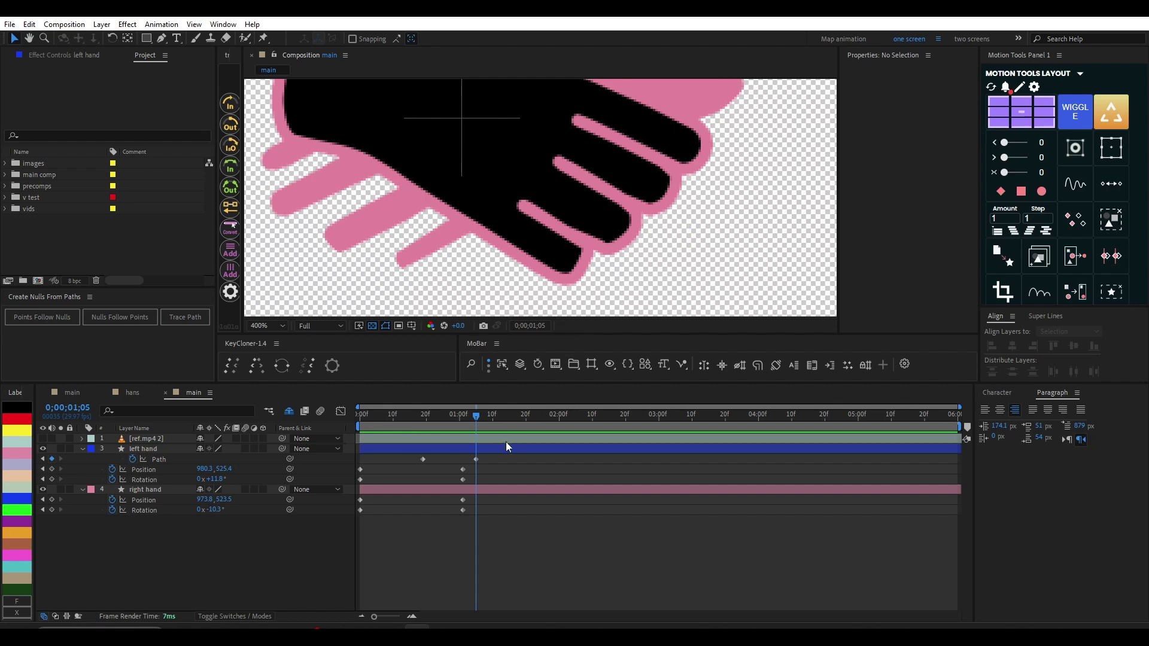
key(comma)
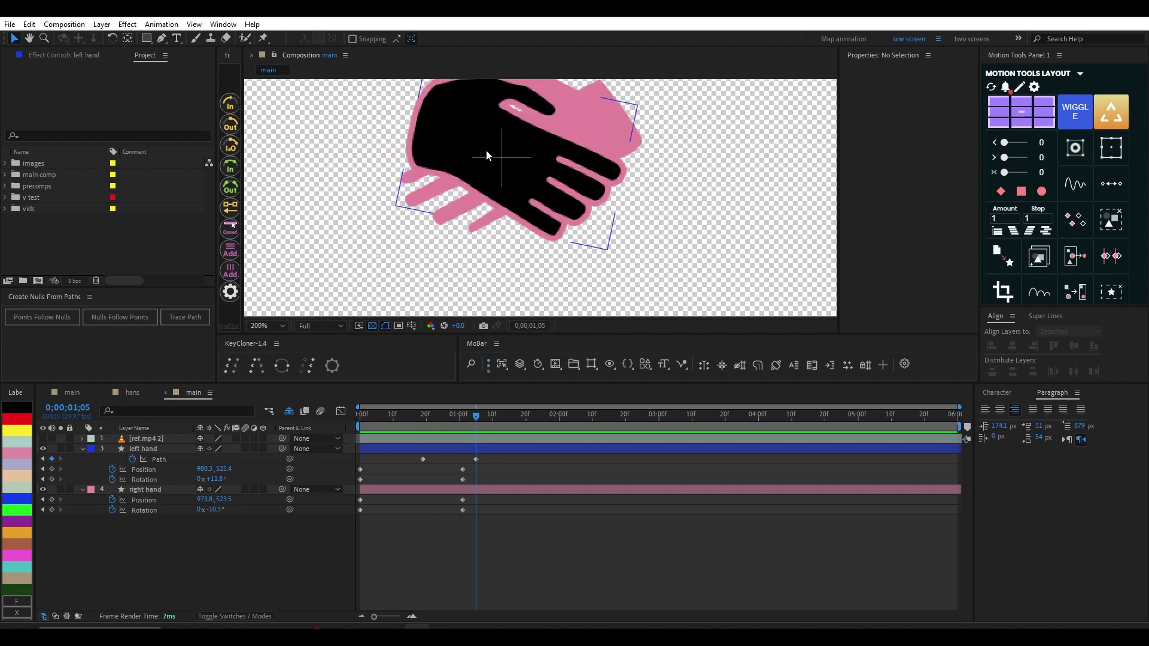
Step: Filter the left hand's properties by "st", add a Stroke Width keyframe, and move it to 0;00;00;10
click(478, 459)
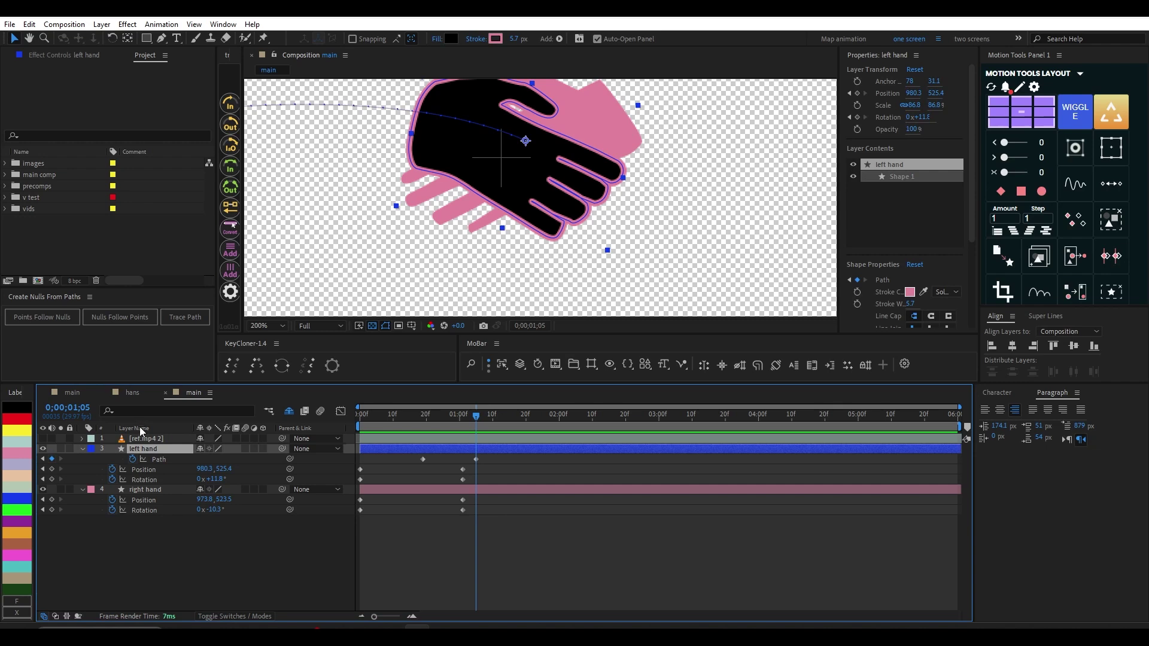
click(145, 409)
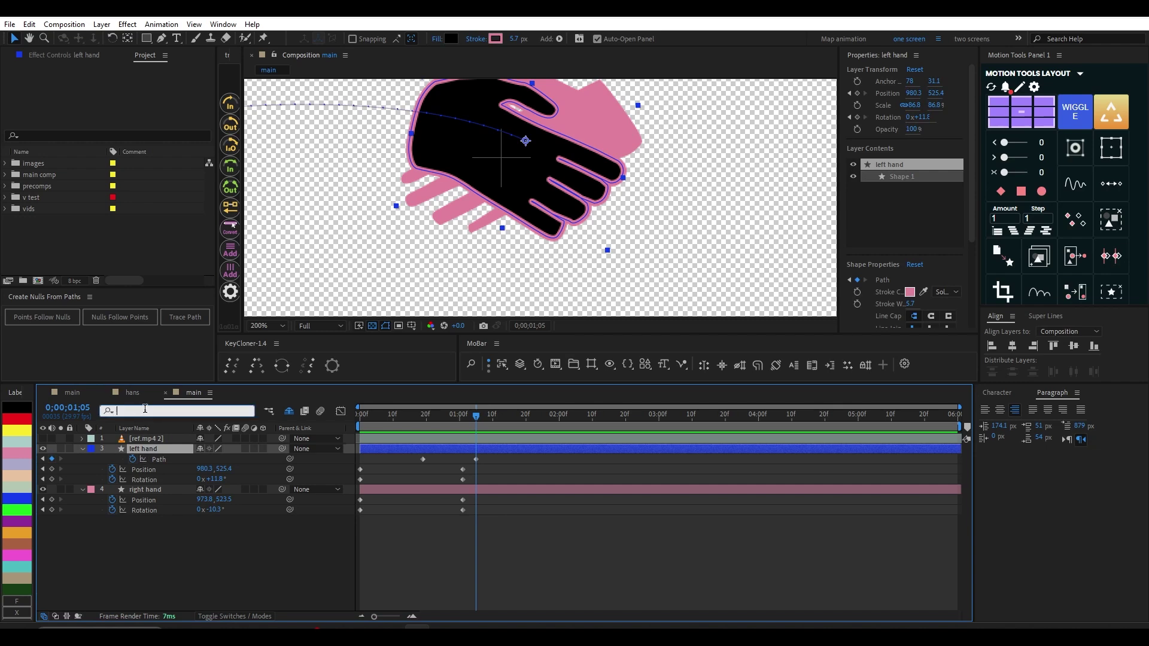
text(st)
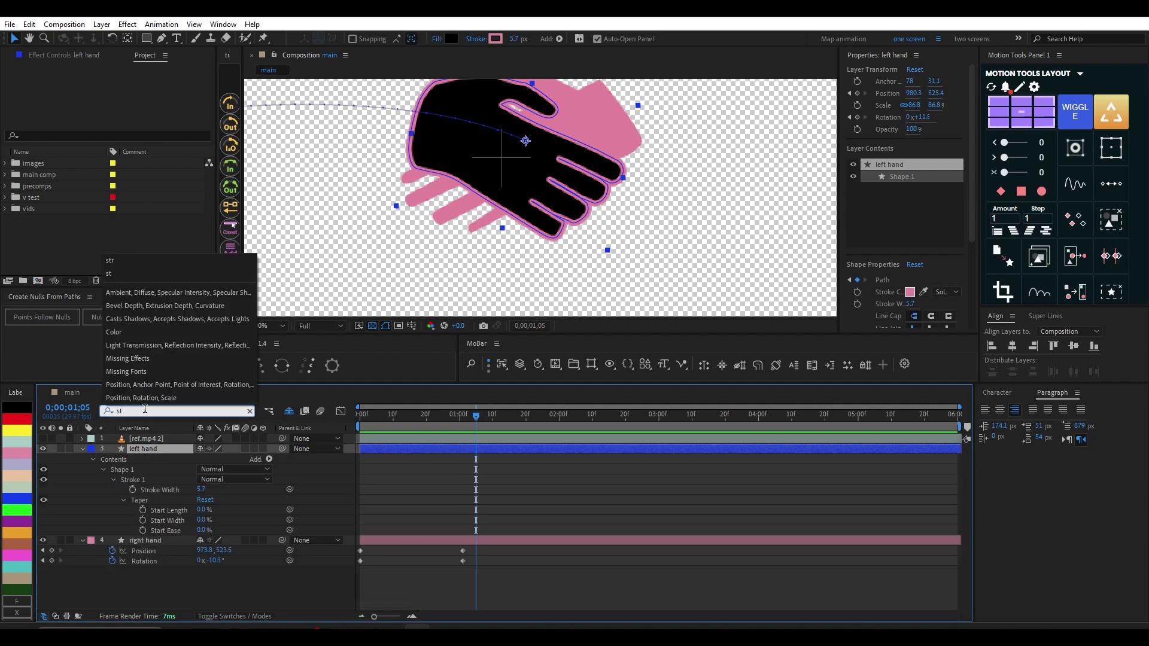
click(167, 493)
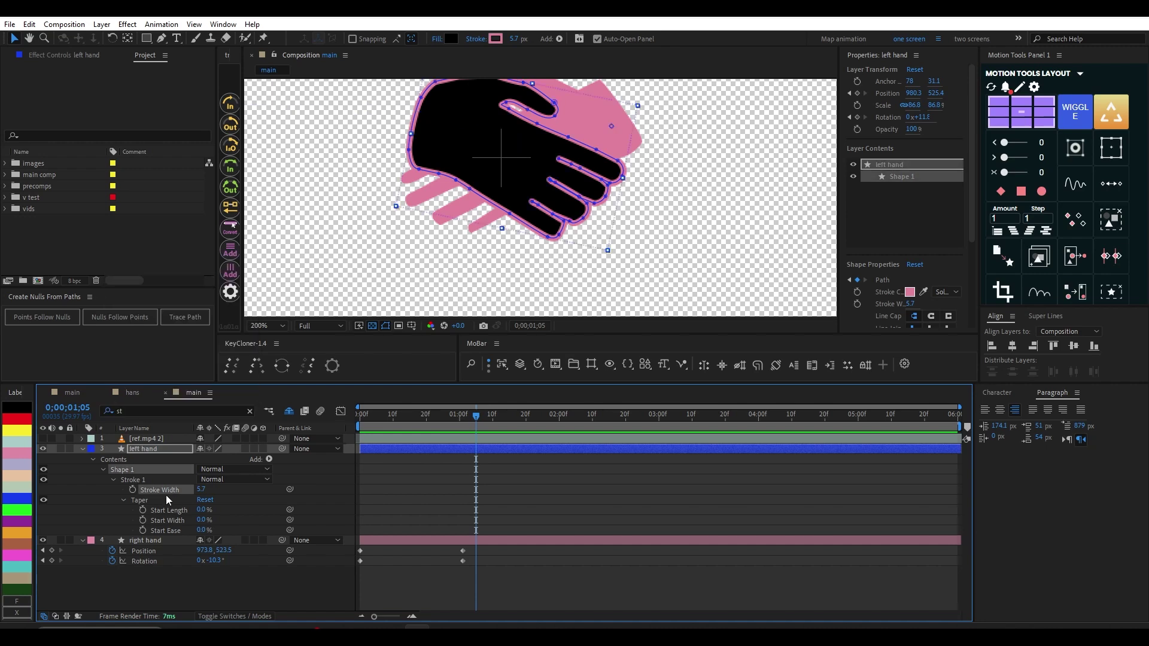
click(133, 490)
key(u)
drag(475, 470, 393, 469)
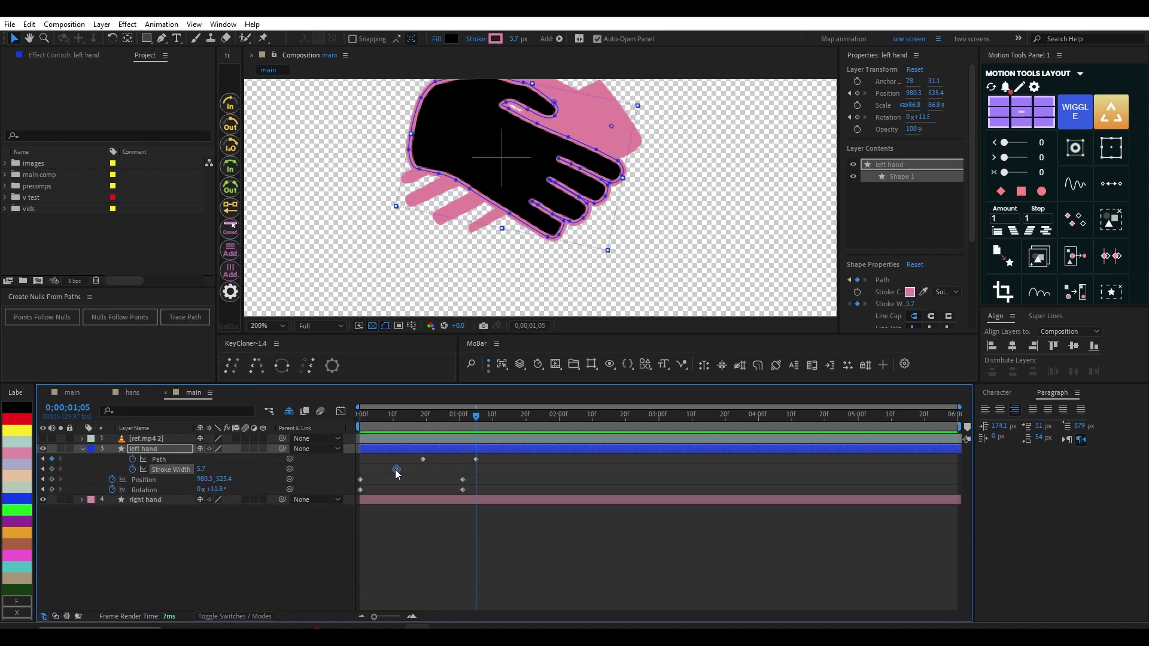
Step: Keyframe the left hand's Stroke Width at 6.6 px at 0;00;00;10 and 4.1 px at 0;00;01;01
mouse_move(379, 419)
mouse_down()
mouse_move(419, 421)
mouse_move(401, 421)
mouse_up()
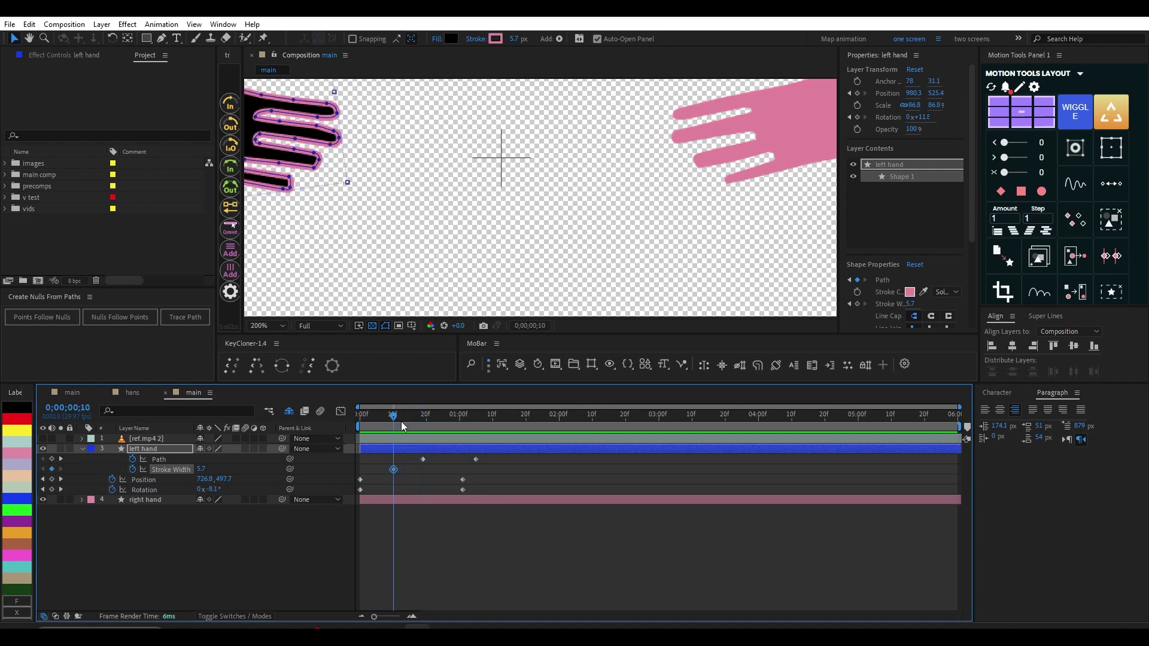
drag(511, 39, 520, 38)
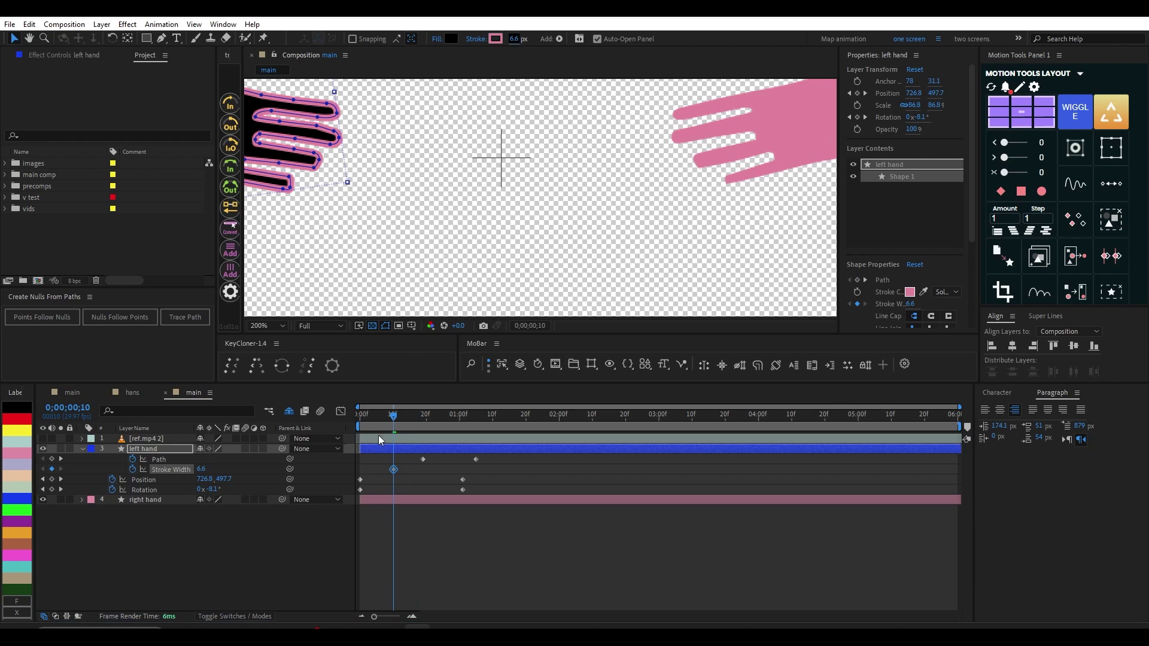
drag(392, 426, 433, 427)
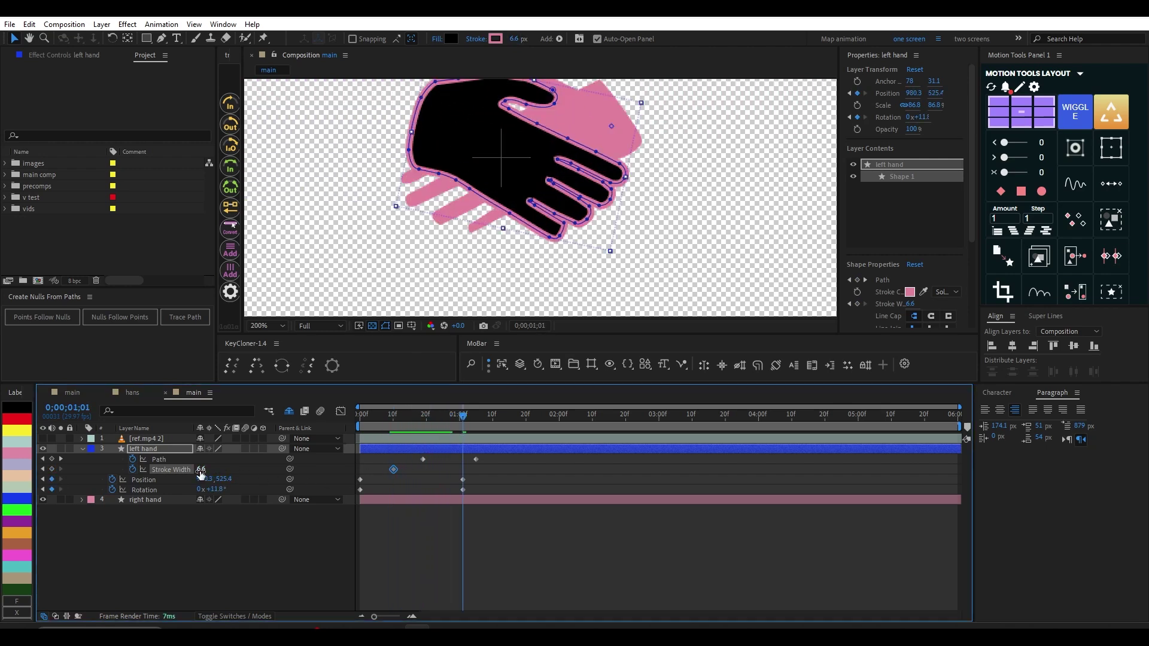
drag(199, 470, 187, 470)
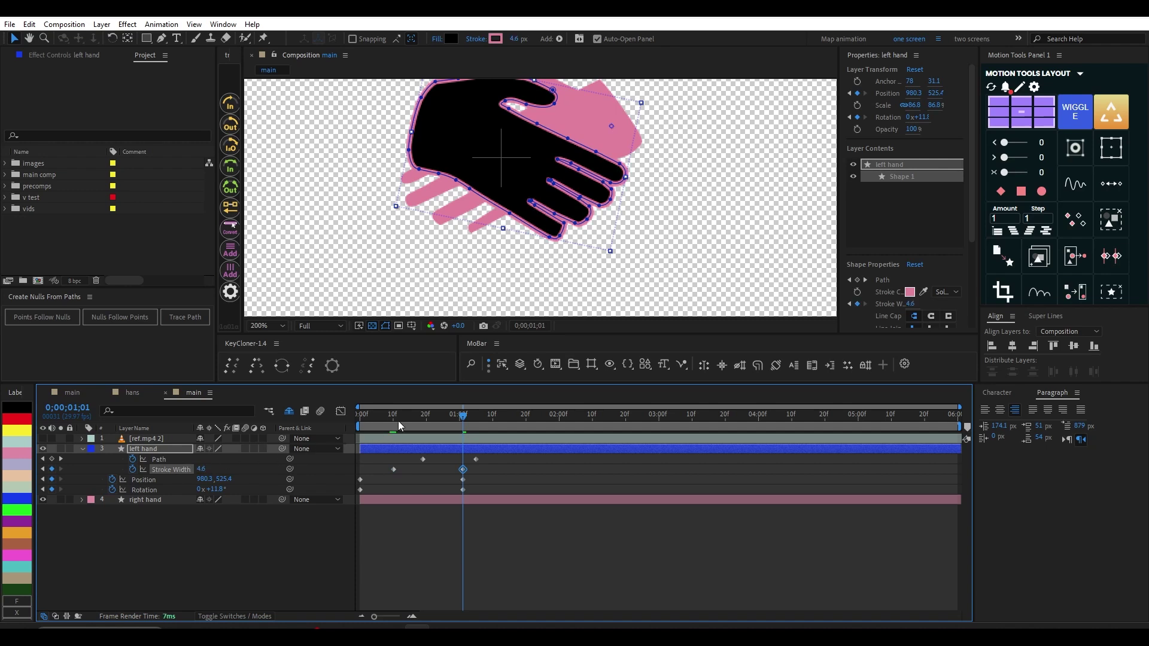
scroll(491, 186, down, 1)
scroll(498, 202, up, 1)
drag(559, 213, 546, 221)
scroll(546, 222, up, 2)
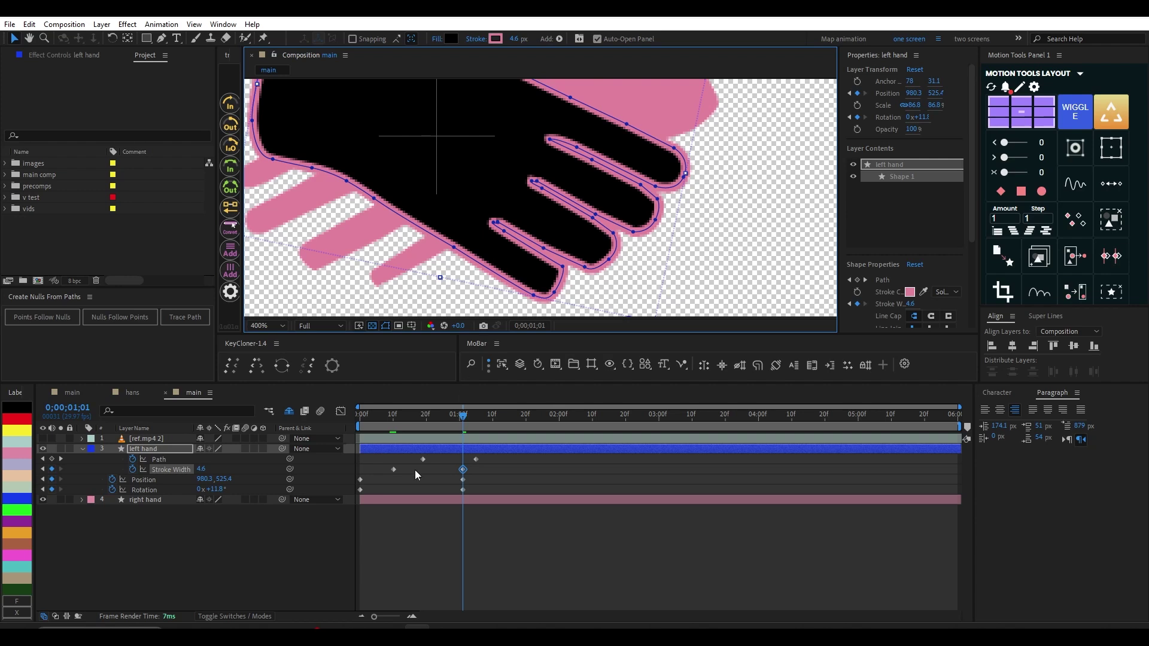
drag(199, 470, 195, 470)
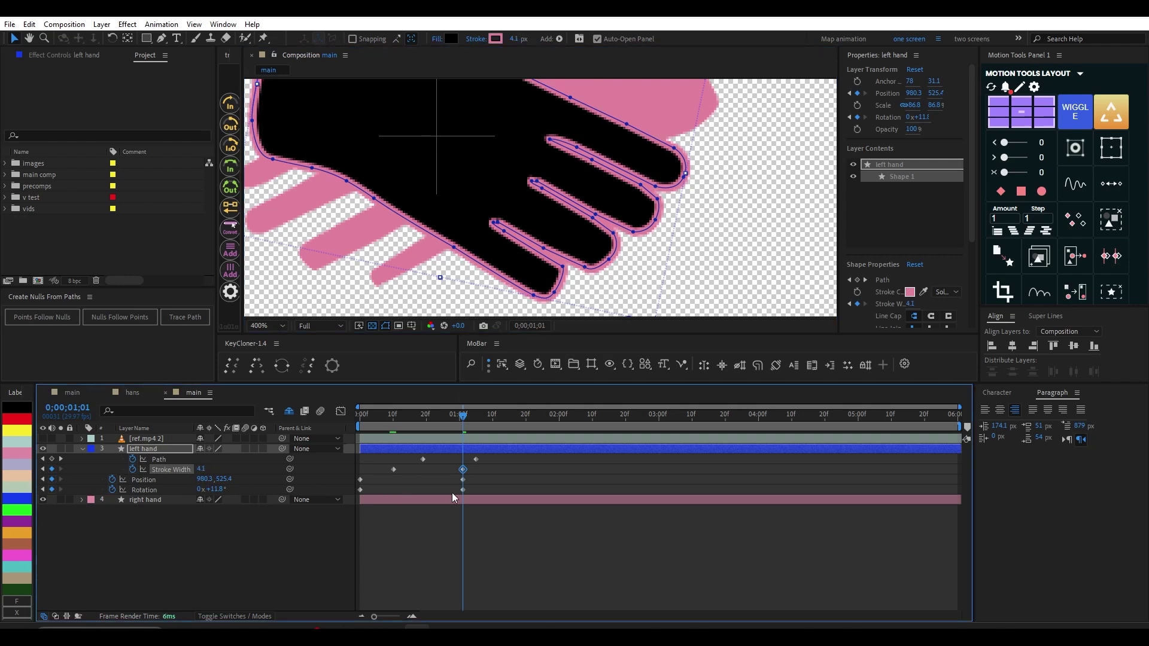
Step: At 0;00;01;05, adjust the left hand's top fingertip and shorten the gap between its top and second fingers
drag(463, 415, 476, 416)
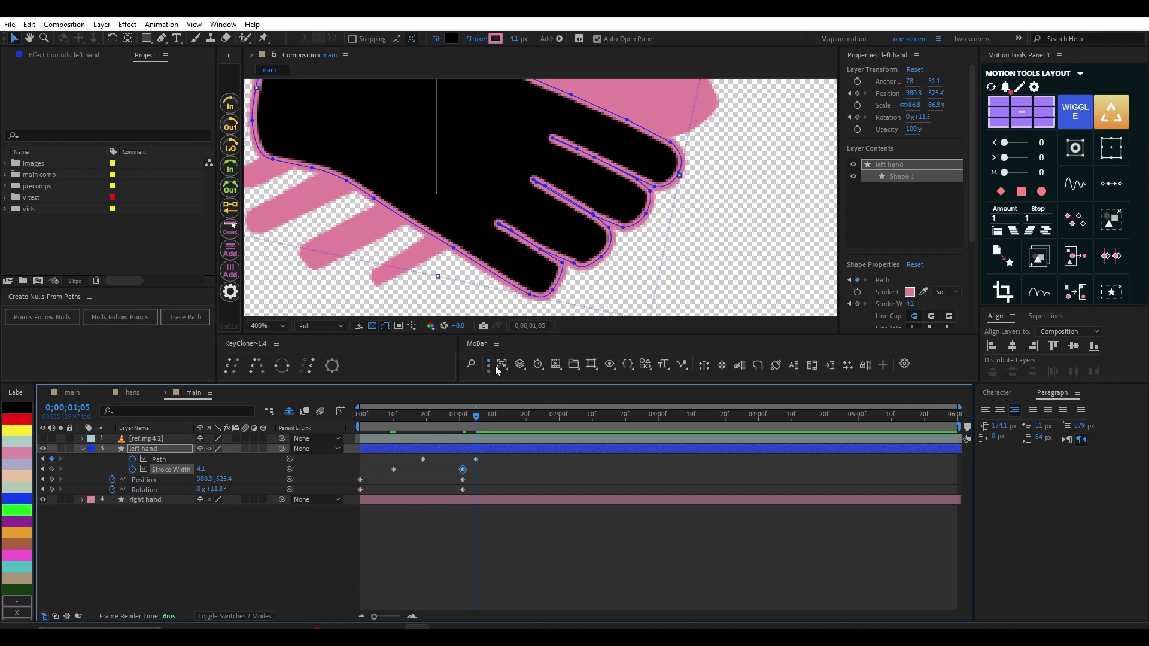
scroll(605, 186, up, 1)
drag(615, 186, 610, 230)
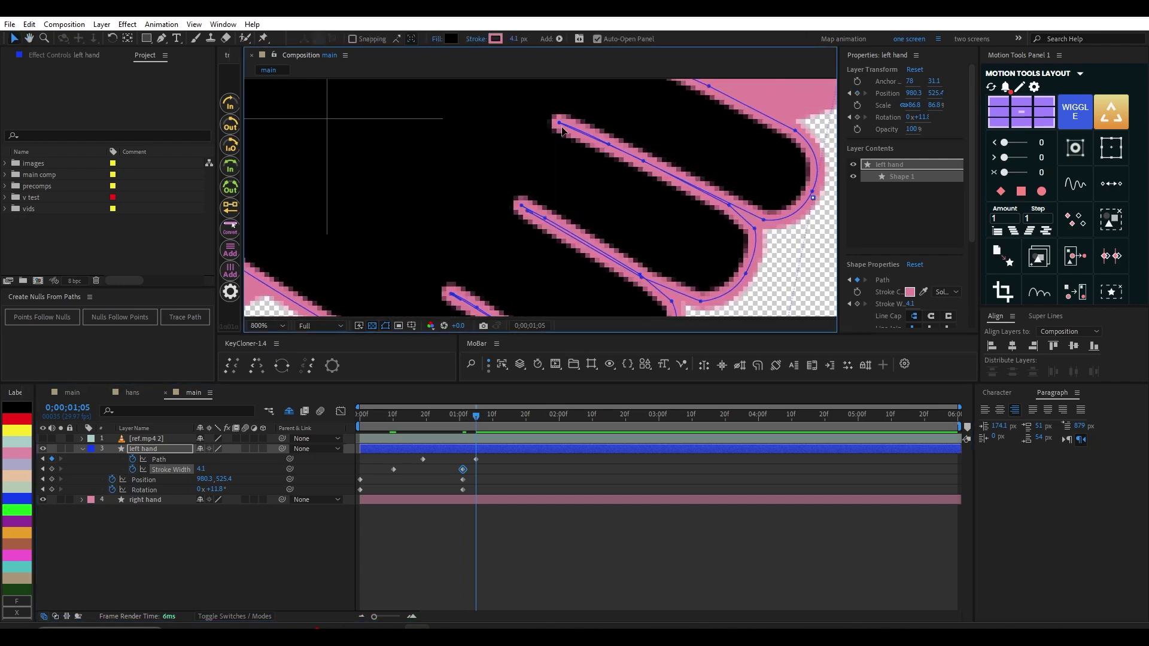
click(563, 128)
scroll(679, 228, down, 1)
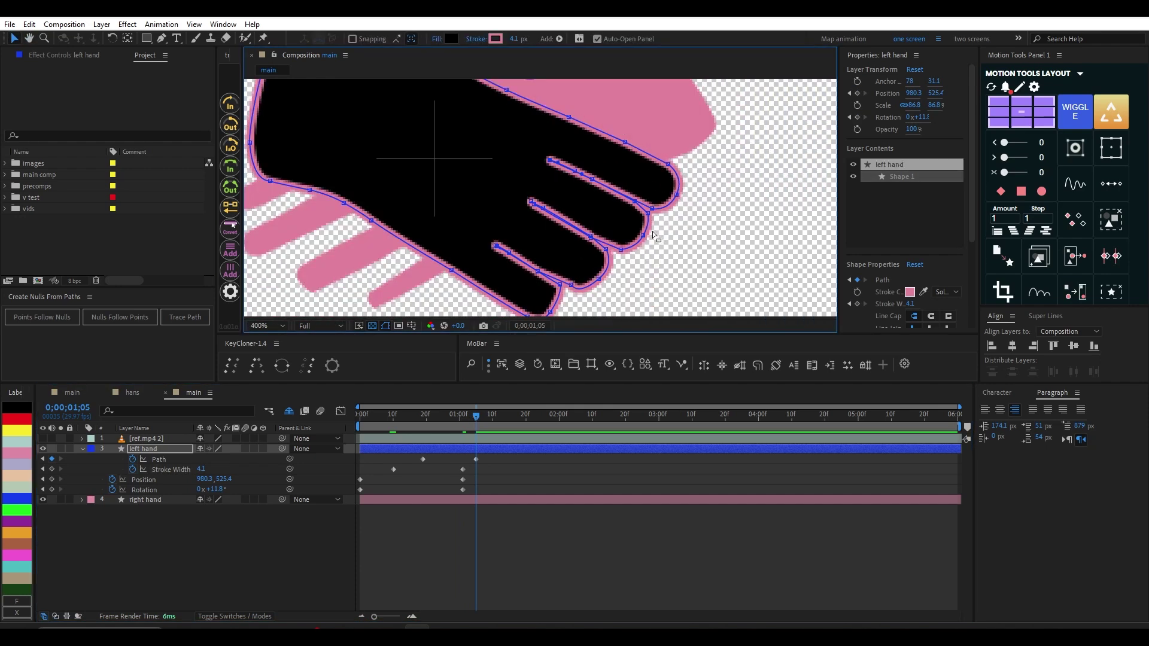
drag(677, 195, 634, 205)
drag(669, 165, 624, 146)
drag(550, 159, 559, 161)
Step: Shorten the left hand's fourth finger and reshape its tip and underside into a smooth curve
drag(557, 259, 557, 229)
drag(572, 255, 533, 285)
click(529, 287)
drag(512, 279, 562, 219)
scroll(594, 267, down, 1)
scroll(594, 267, up, 1)
drag(426, 280, 576, 247)
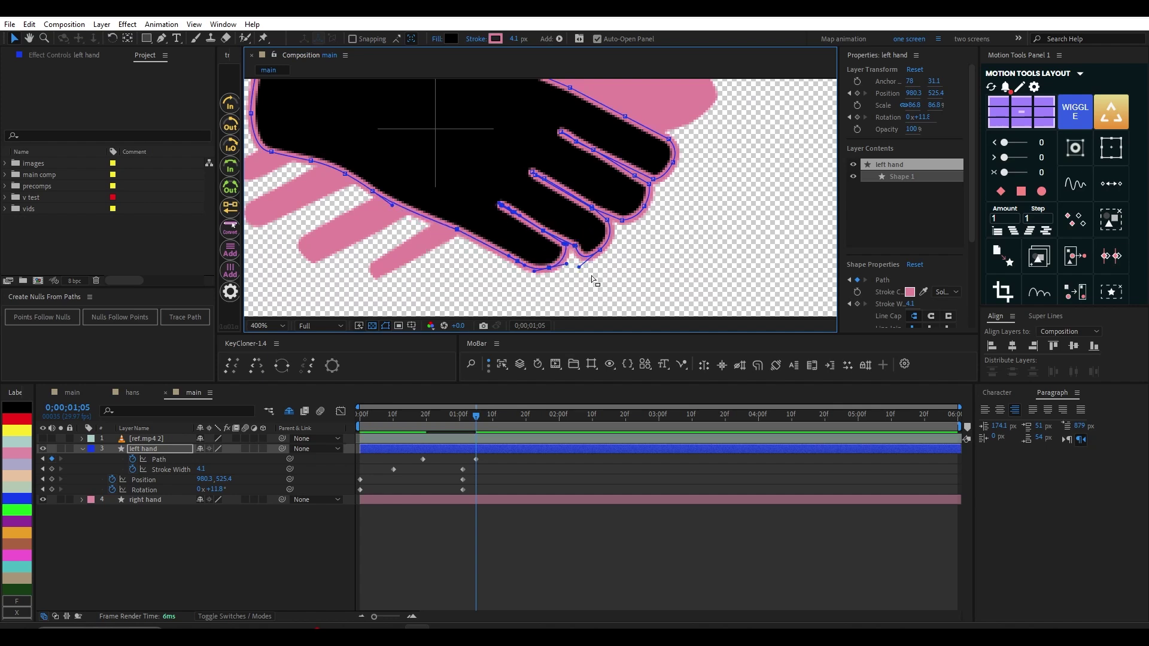
Step: Undo the change to the third fingertip's lower point and reshape the tip with a rounder curve
double_click(601, 251)
key(ctrl+z)
drag(601, 250, 593, 259)
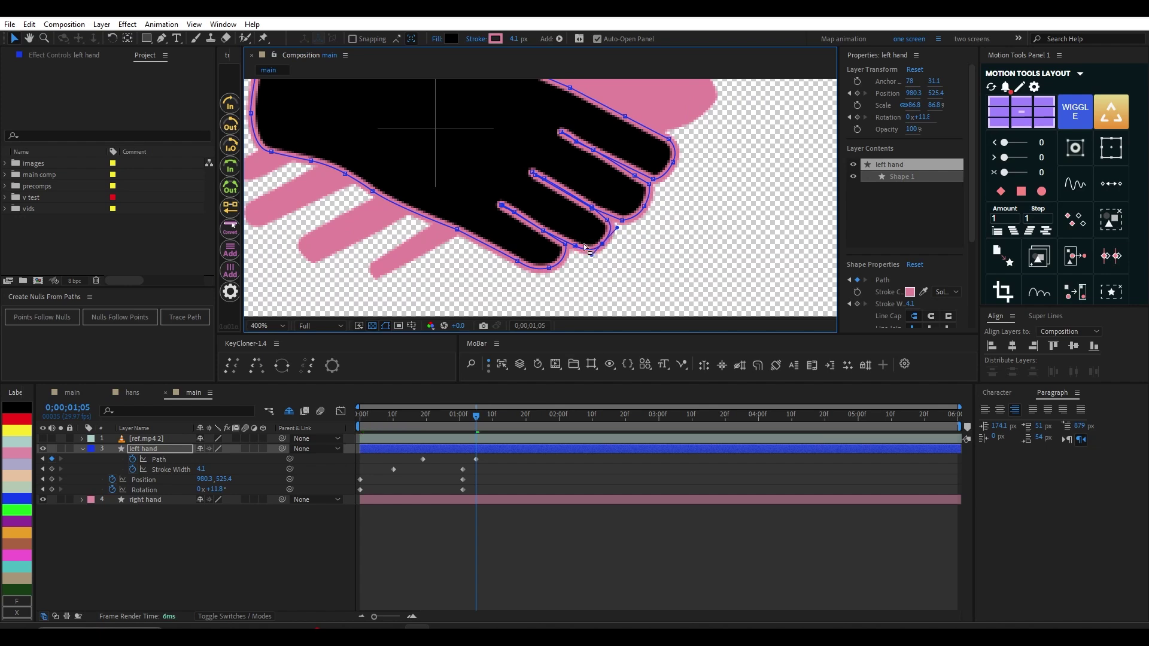
scroll(580, 248, down, 1)
scroll(573, 226, up, 1)
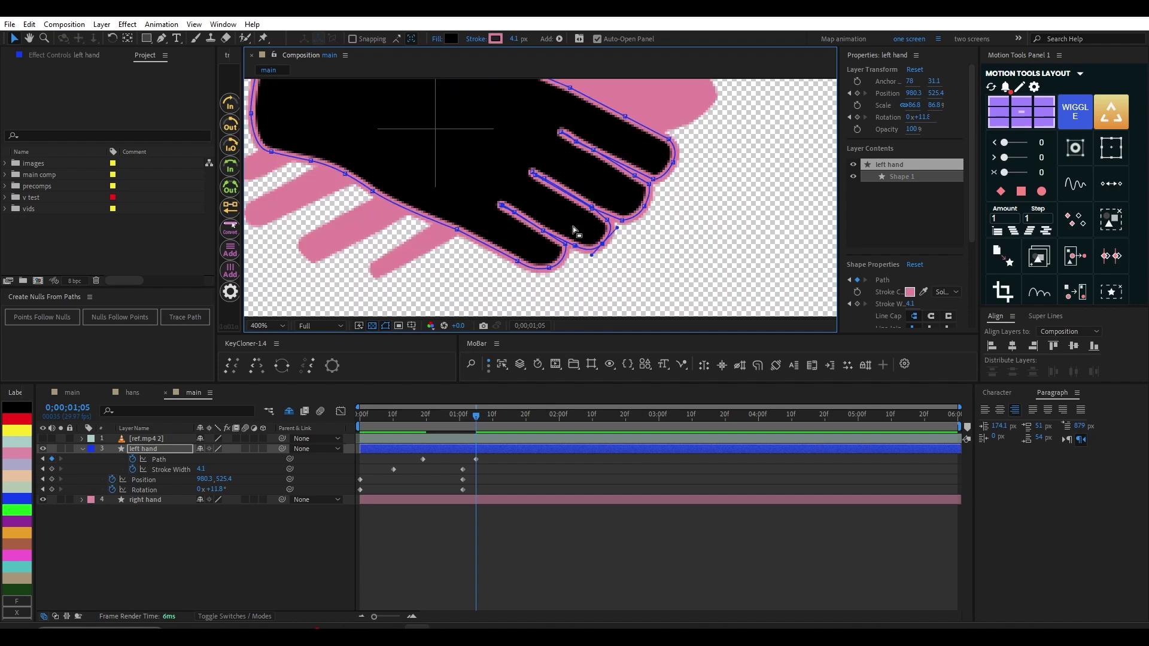
Step: Reshape the left hand's second fingertip and lower the gap separating it from the top finger
click(635, 177)
drag(636, 181, 651, 184)
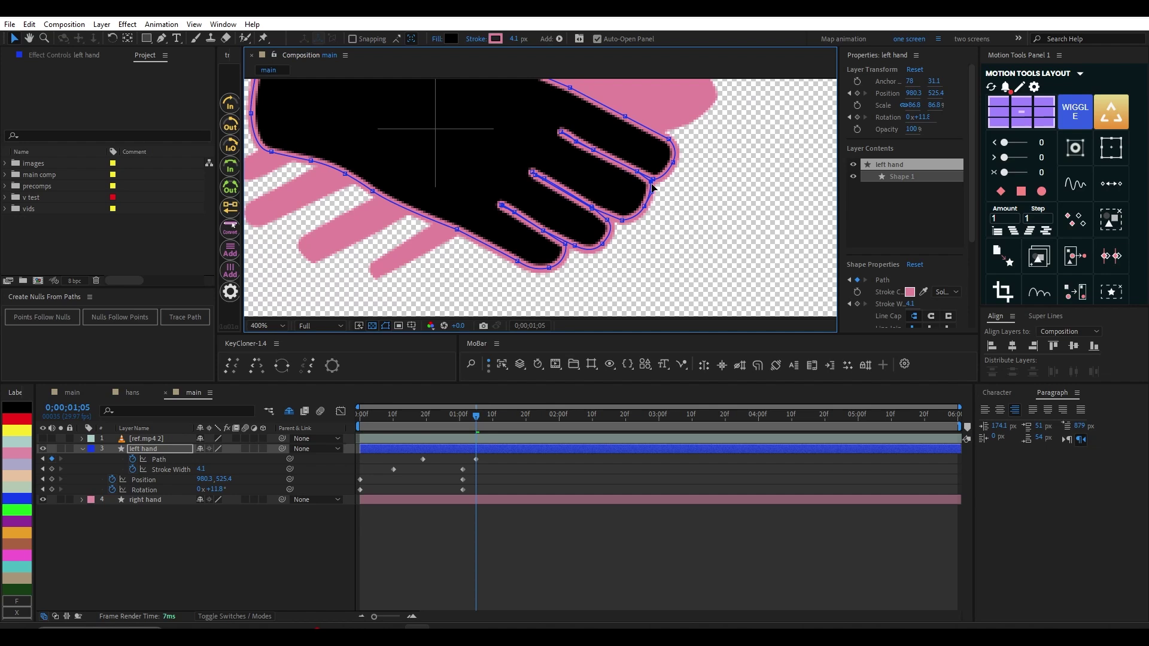
drag(623, 221, 645, 209)
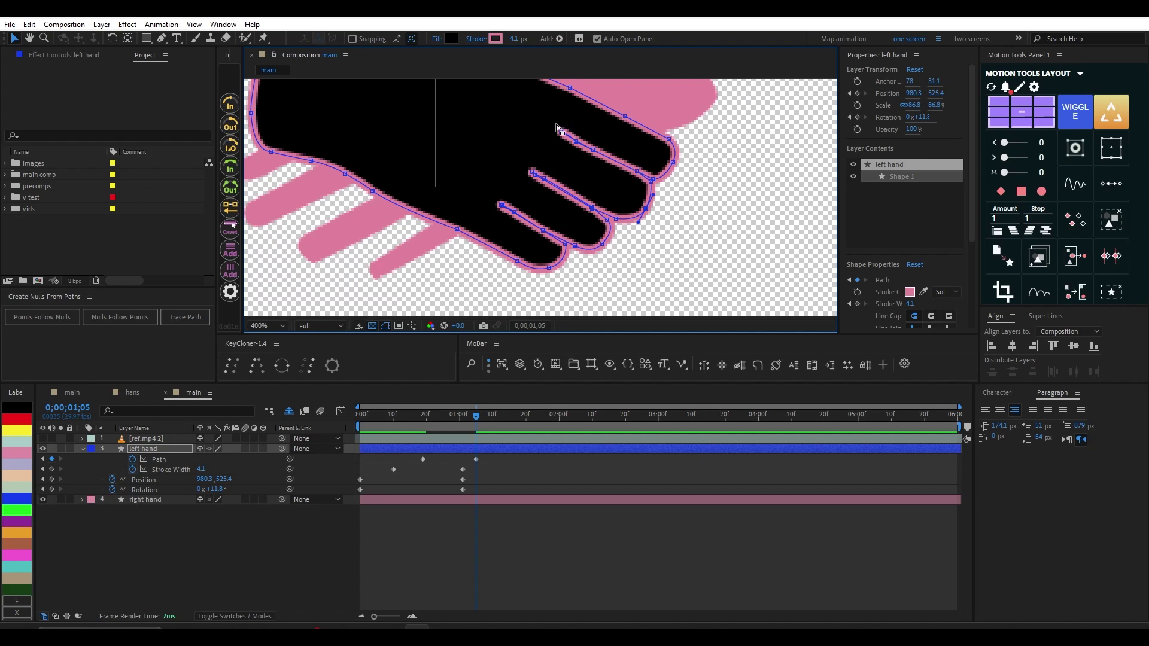
drag(556, 127, 641, 209)
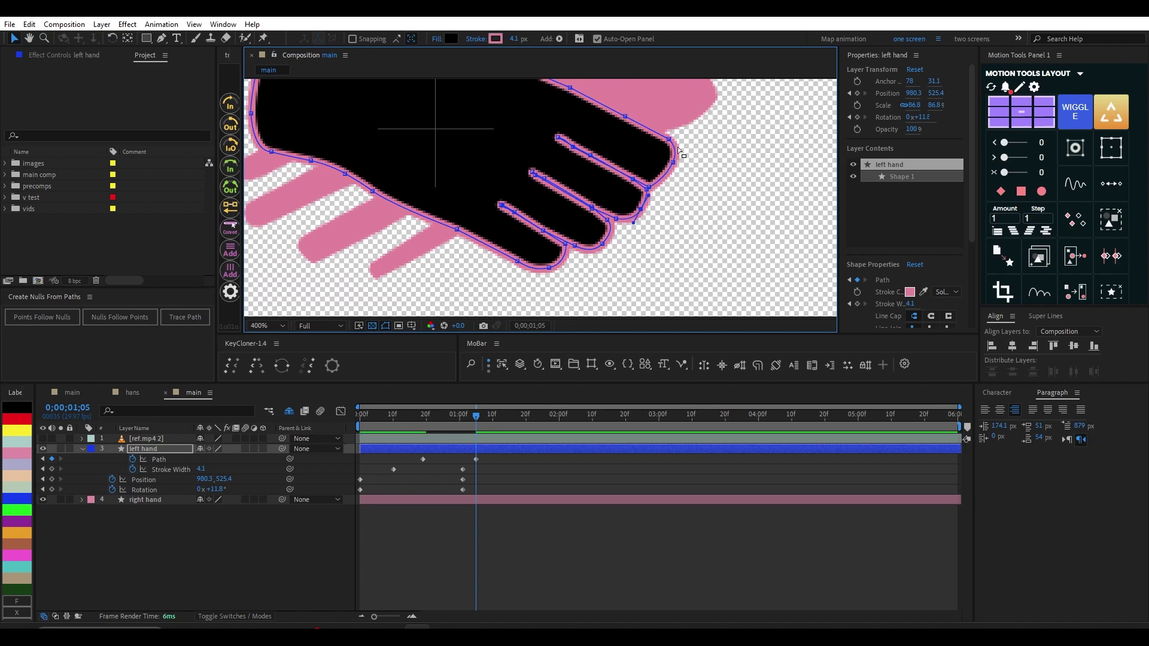
Step: Taper the left hand's top fingertip and pull the upper edge points of that finger slightly inward
drag(691, 133, 672, 169)
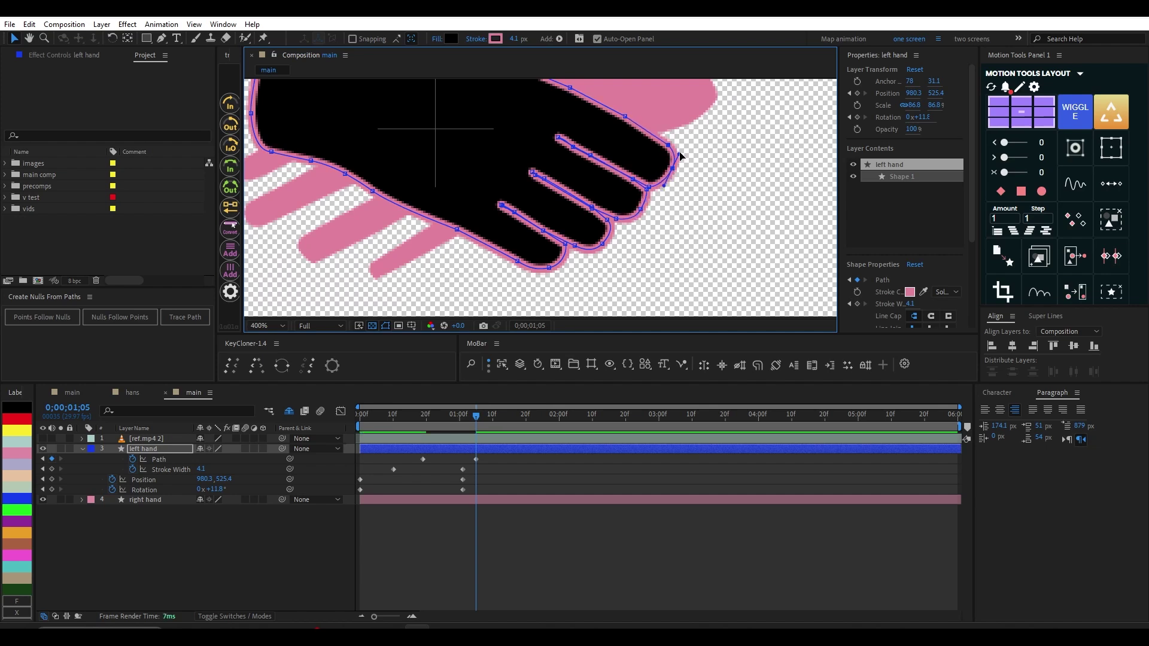
drag(696, 131, 687, 199)
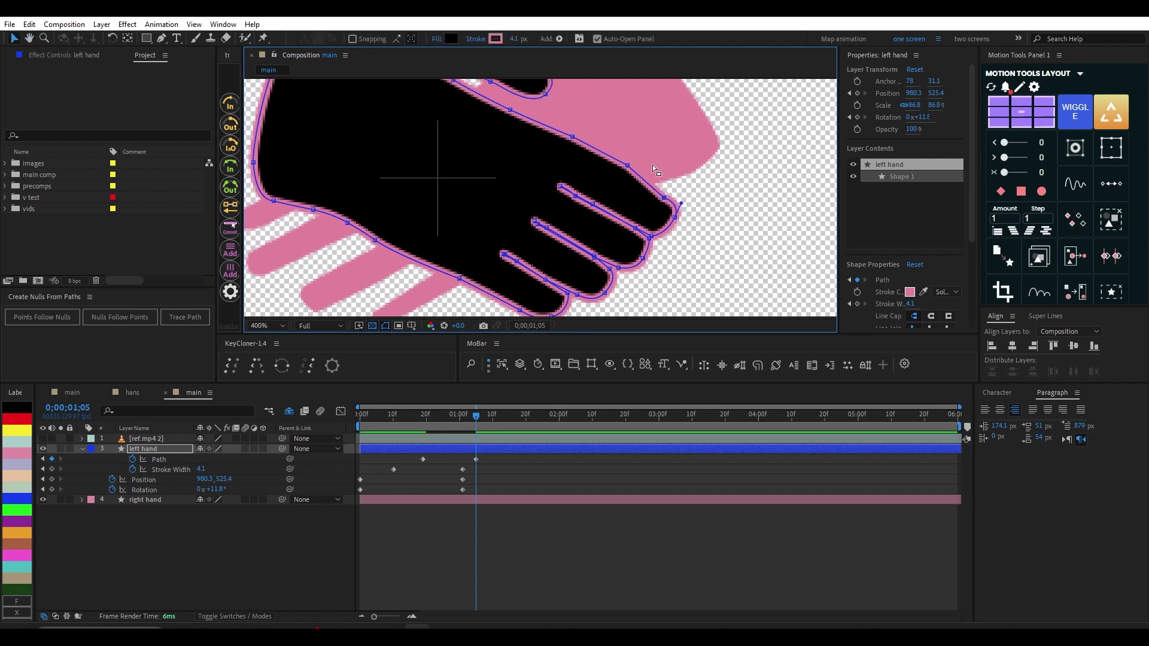
drag(628, 166, 621, 168)
drag(572, 136, 565, 139)
drag(622, 168, 661, 193)
Step: Shorten the gap between the third and fourth fingers and fine-tune the inner end of the second and third fingers' gap
drag(507, 255, 527, 238)
drag(529, 240, 573, 234)
scroll(556, 263, up, 1)
drag(517, 199, 515, 195)
click(577, 134)
scroll(581, 138, down, 3)
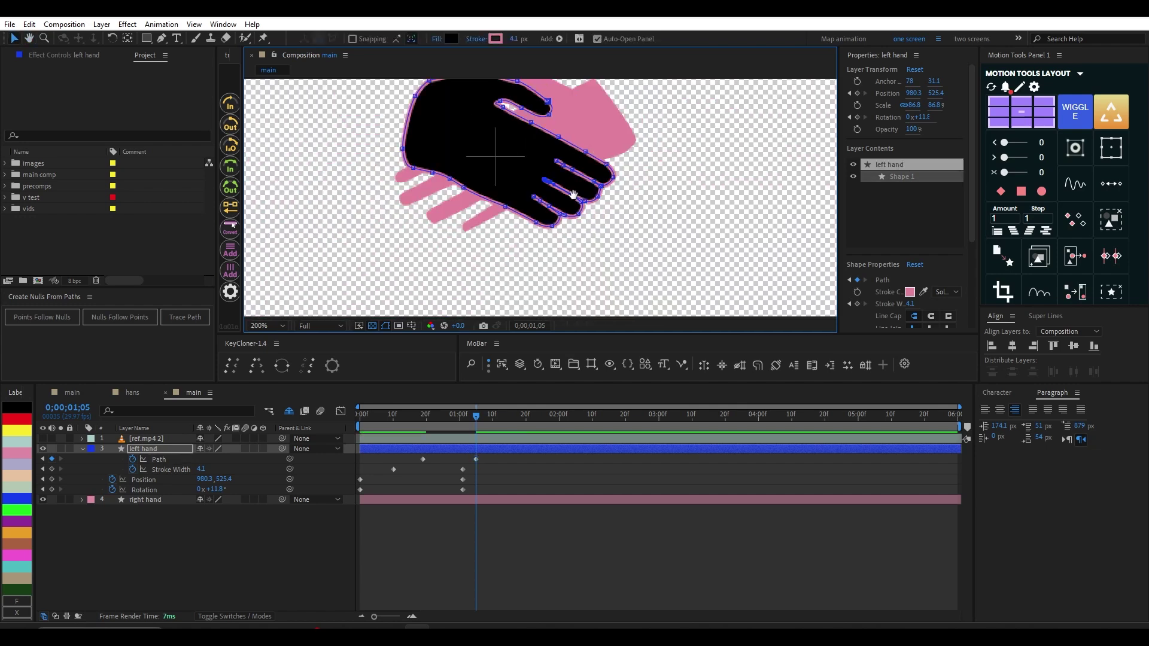
scroll(704, 162, up, 2)
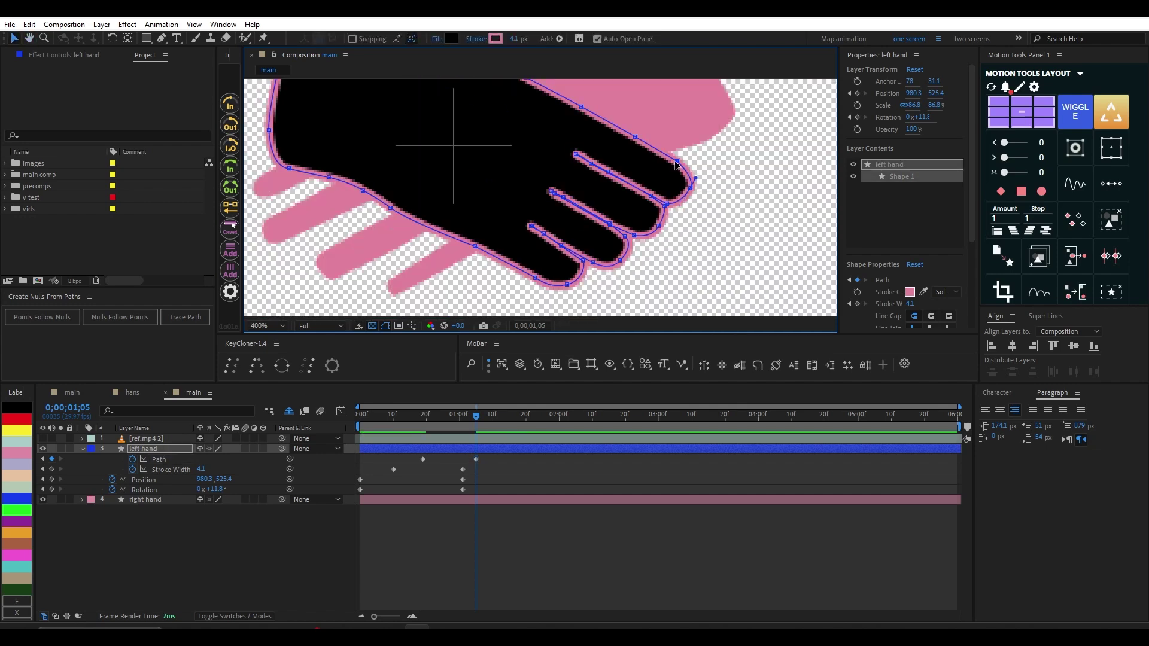
Step: Move the upper and outer points of the left hand's top fingertip inward to shorten the finger
drag(677, 161, 672, 160)
click(687, 190)
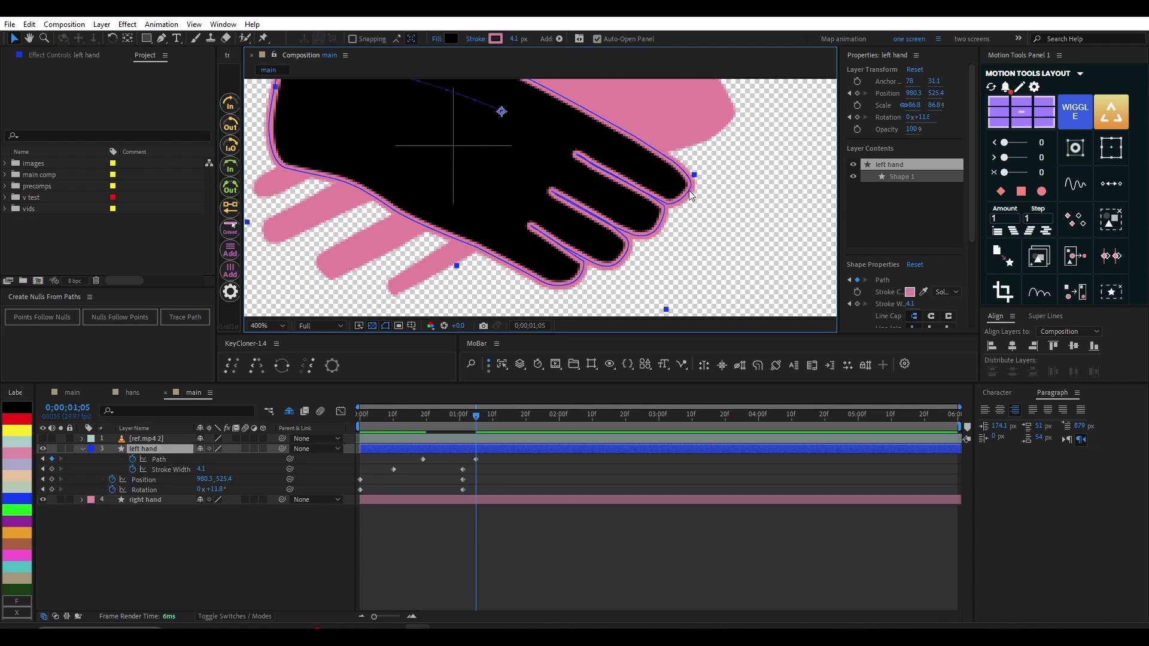
click(478, 459)
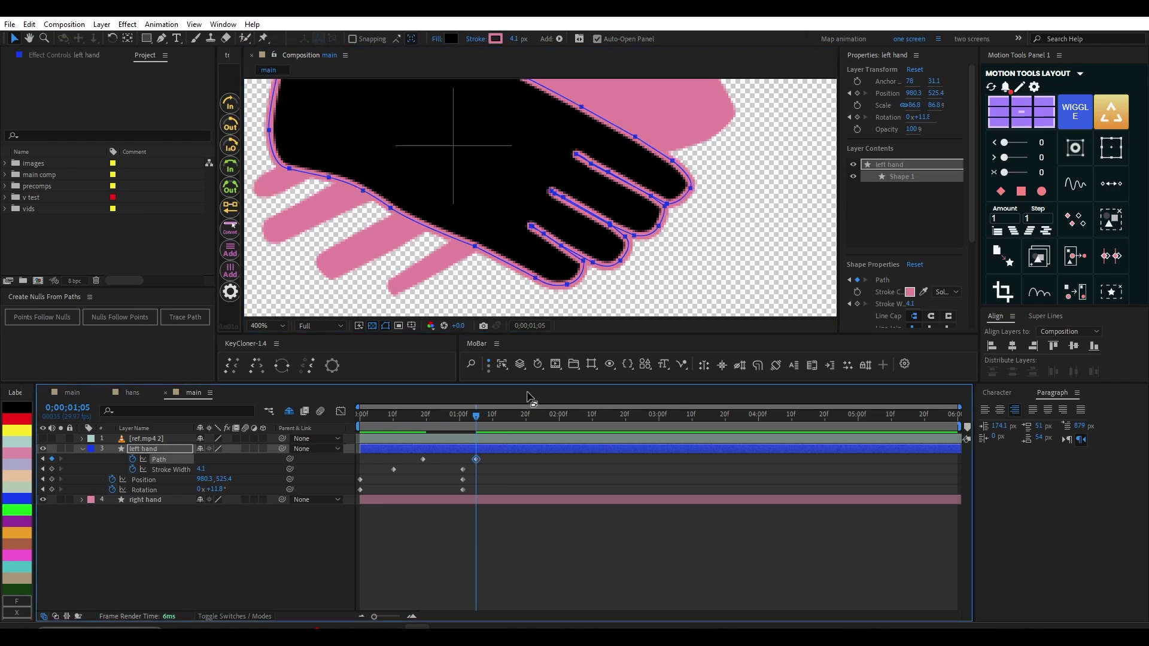
click(692, 188)
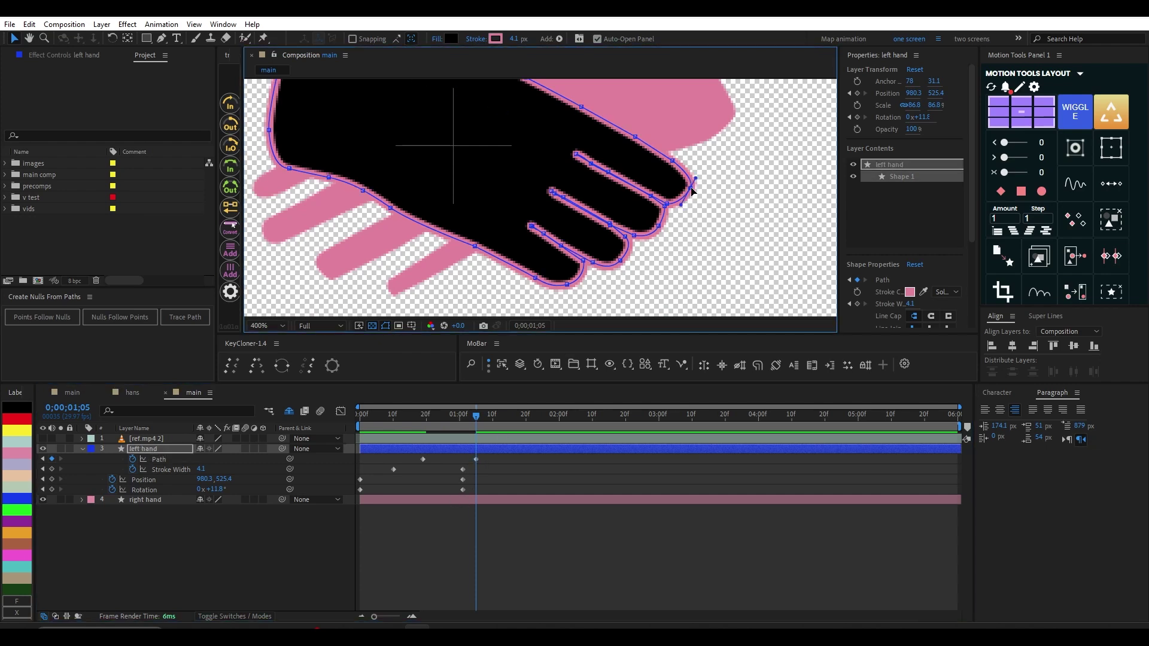
drag(690, 189, 669, 165)
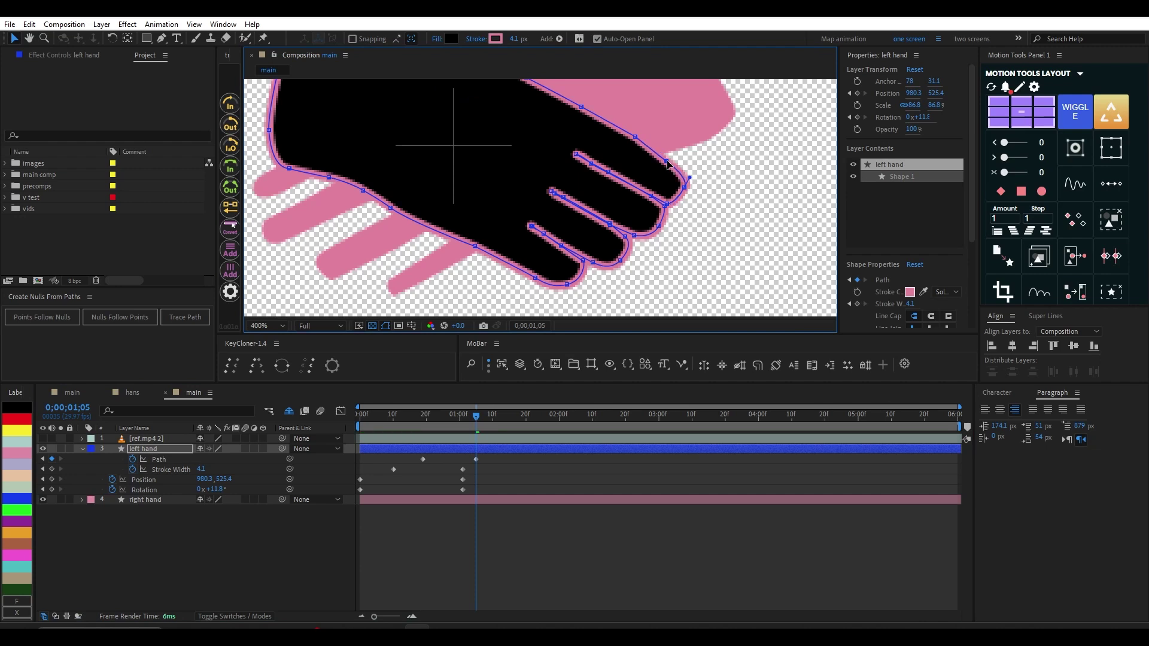
Step: Reselect the second Path keyframe, refine the curves of the top and second fingertips, and deselect the layer
click(686, 192)
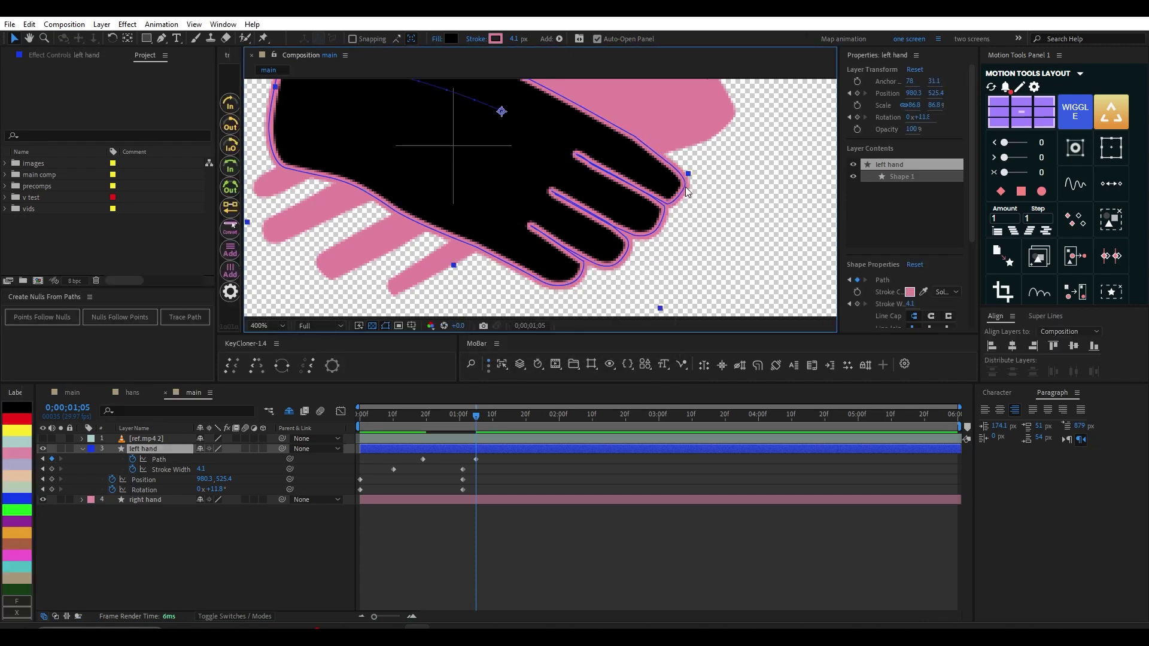
click(476, 459)
mouse_move(702, 177)
mouse_down()
mouse_move(676, 194)
mouse_move(684, 185)
mouse_up()
drag(659, 227, 649, 193)
click(544, 533)
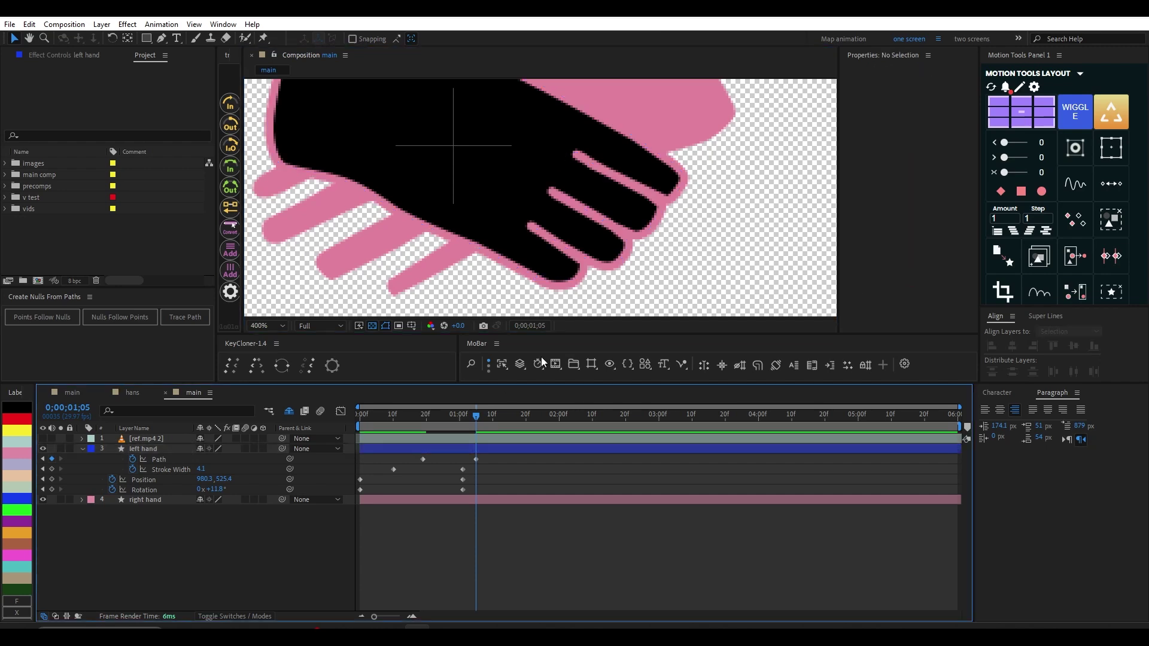
Step: Preview the handshake animation from the start and examine the hands' pose around 0;00;01;05
scroll(555, 210, down, 2)
click(407, 399)
key(Home)
key(space)
mouse_move(462, 418)
mouse_down()
mouse_move(483, 421)
mouse_move(440, 419)
mouse_move(468, 425)
mouse_up()
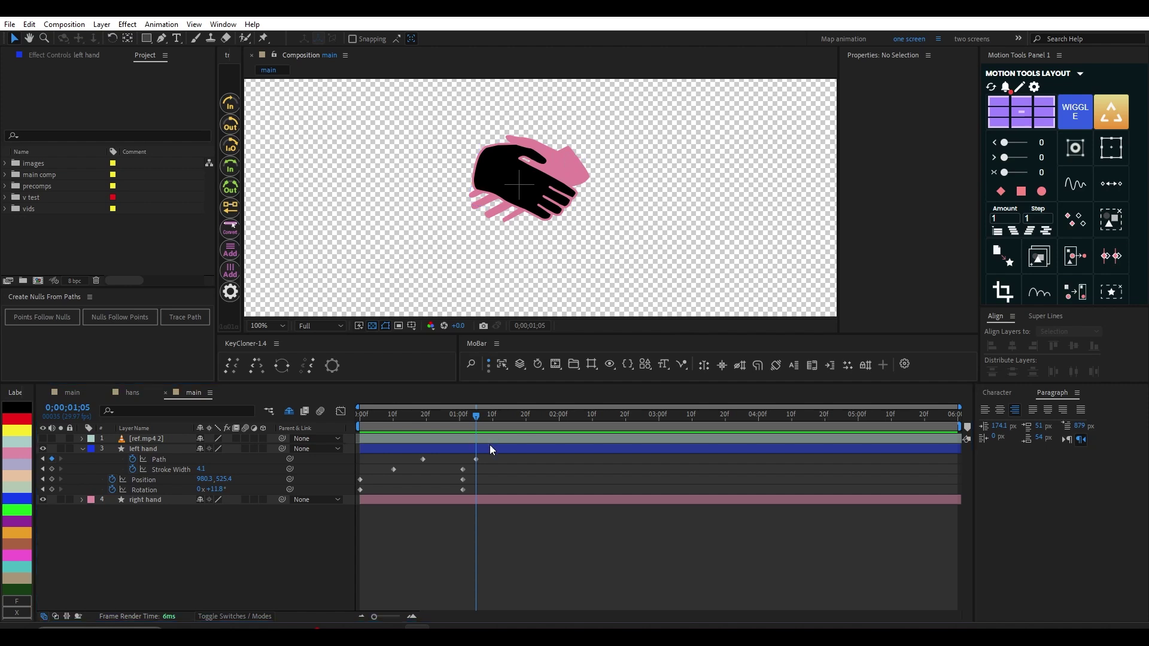
Step: Scrub from about 0;00;00;20 to 0;00;01;04 to review how the two hands come together
click(426, 418)
mouse_move(426, 418)
mouse_down()
mouse_move(400, 418)
mouse_move(446, 419)
mouse_up()
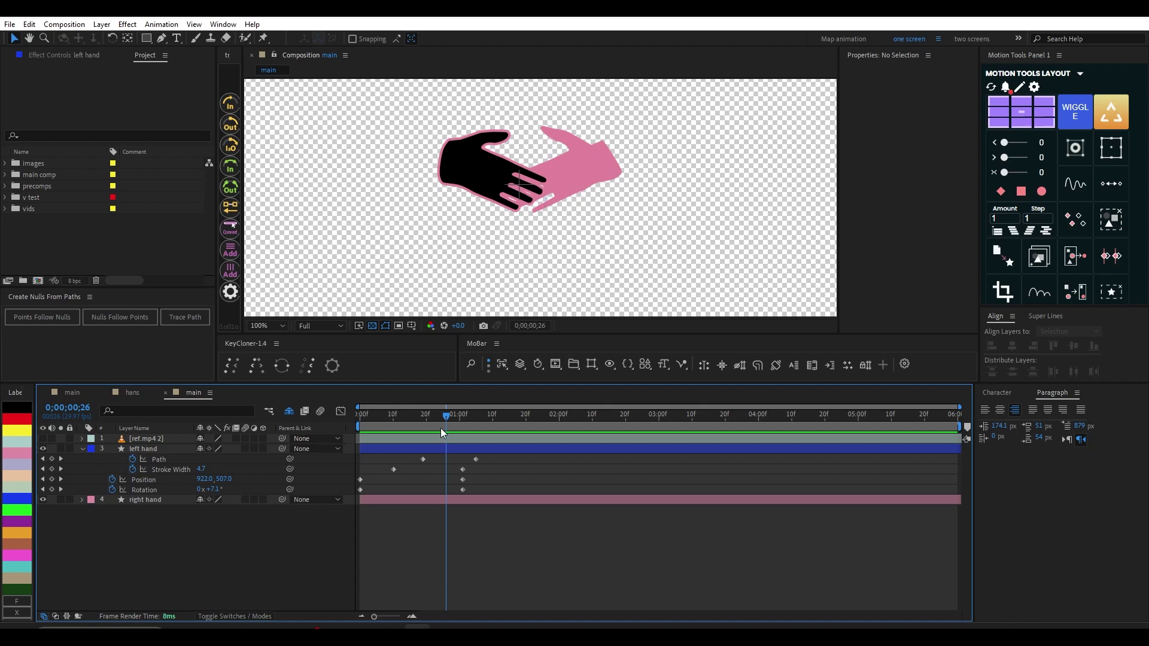
drag(447, 419, 472, 418)
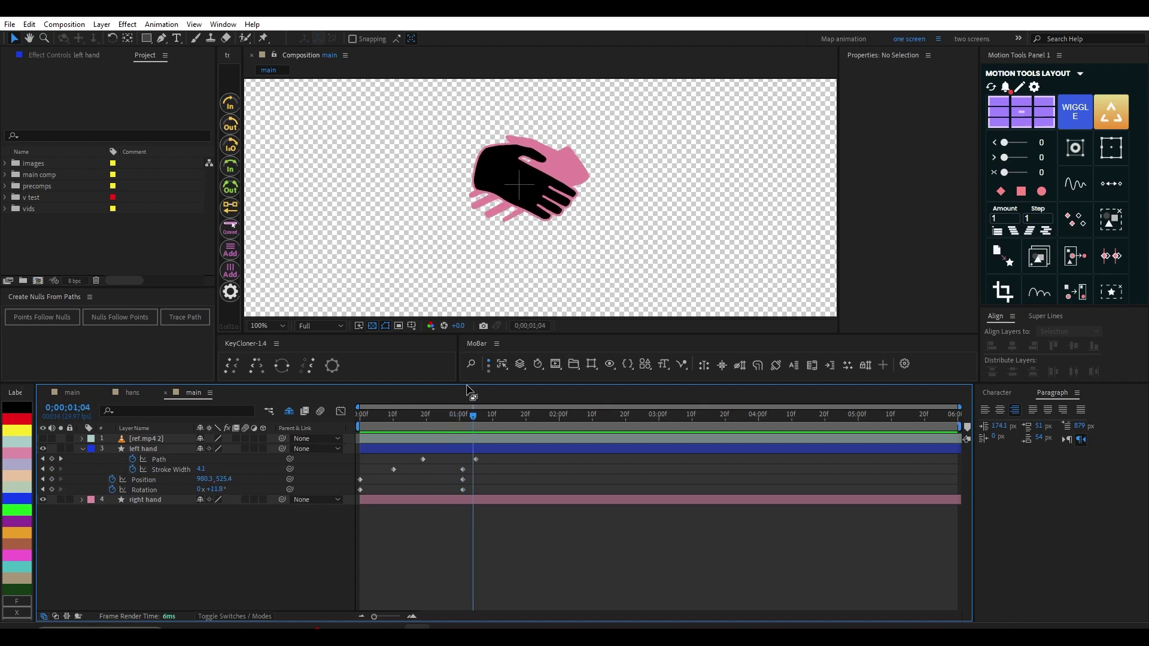
Step: Try the right hand layer above the left hand layer and return it beneath
click(145, 501)
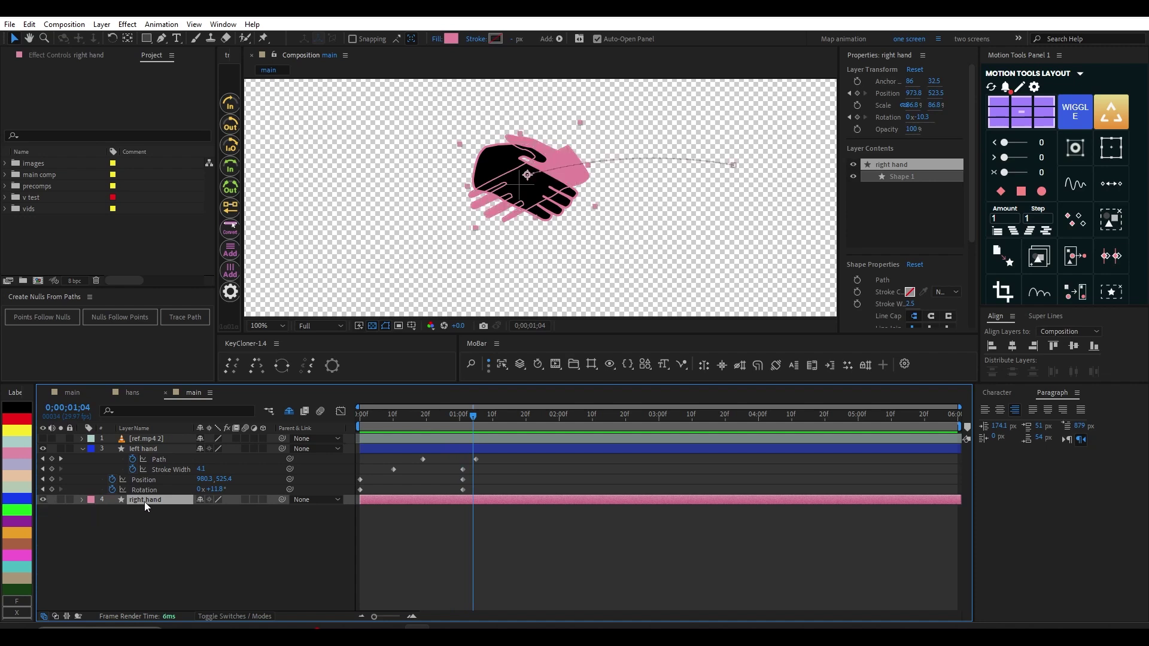
key(ctrl+])
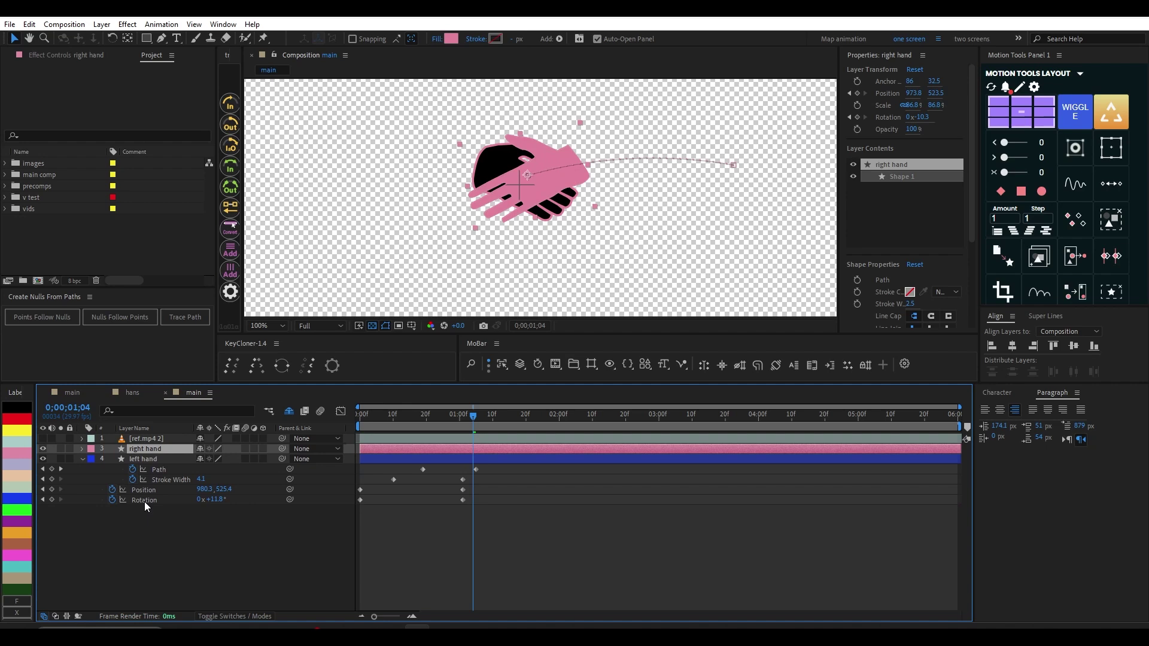
key(ctrl+[)
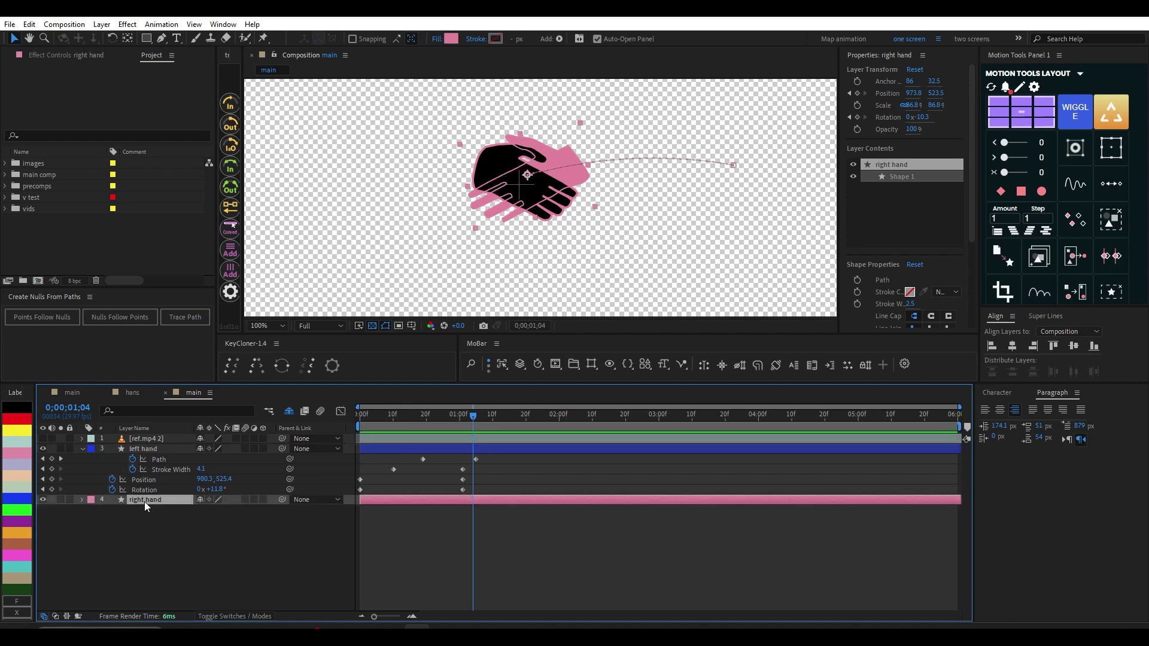
Step: Duplicate the right hand layer and move the copy above the left hand layer
click(82, 449)
click(165, 449)
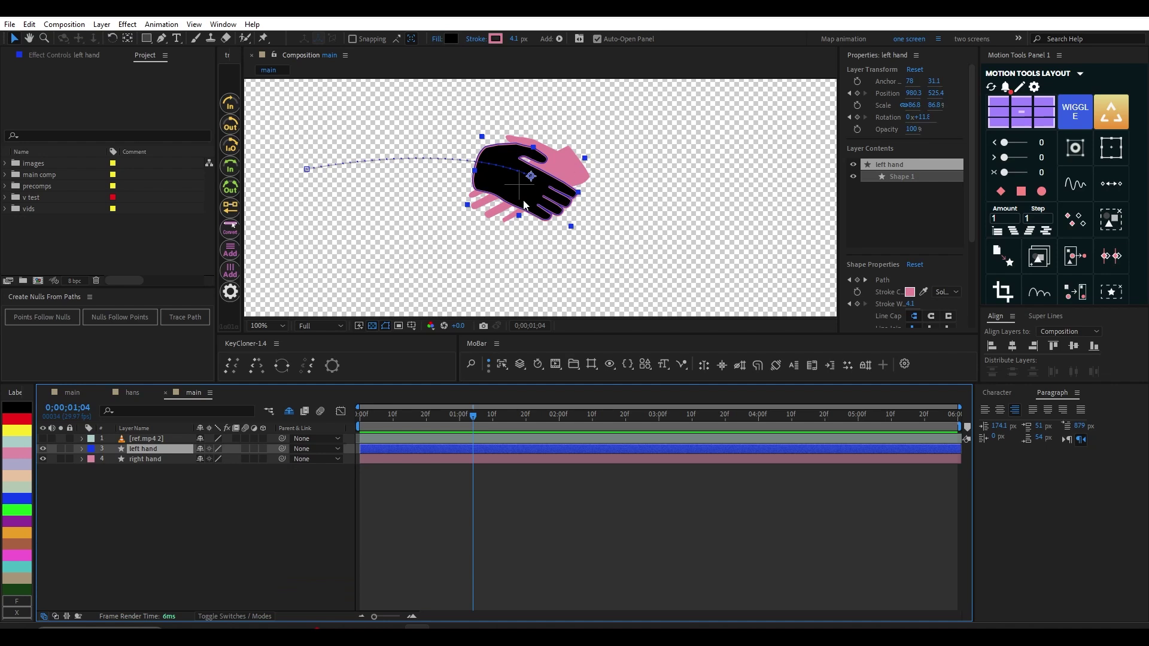
scroll(524, 204, up, 1)
drag(543, 179, 537, 223)
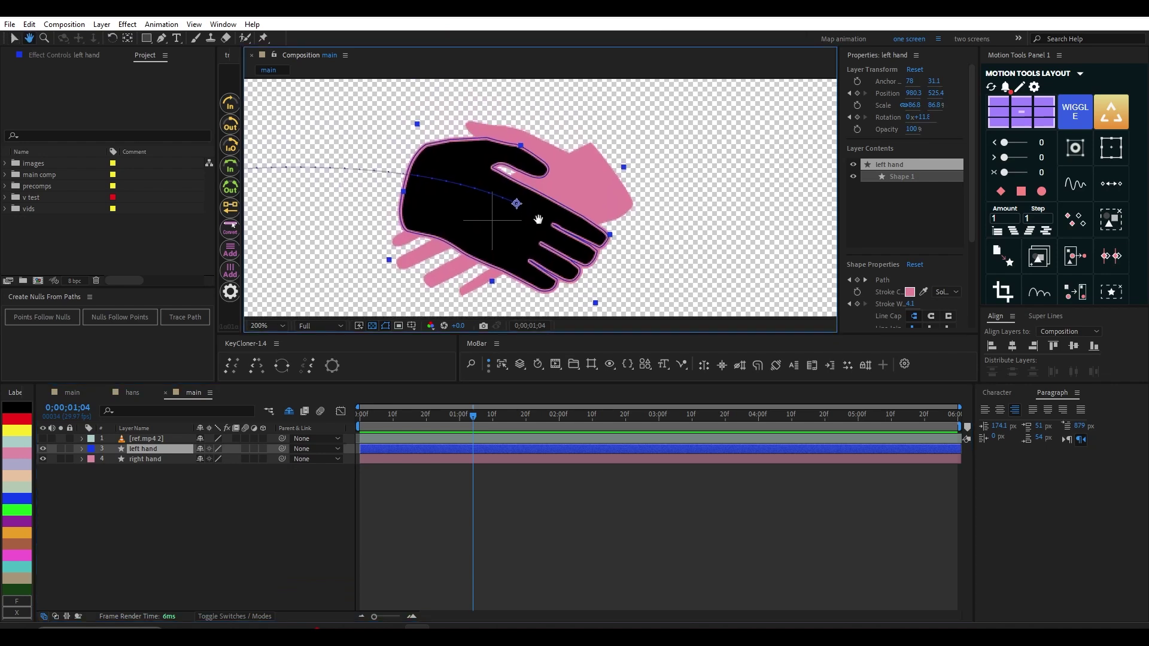
click(145, 461)
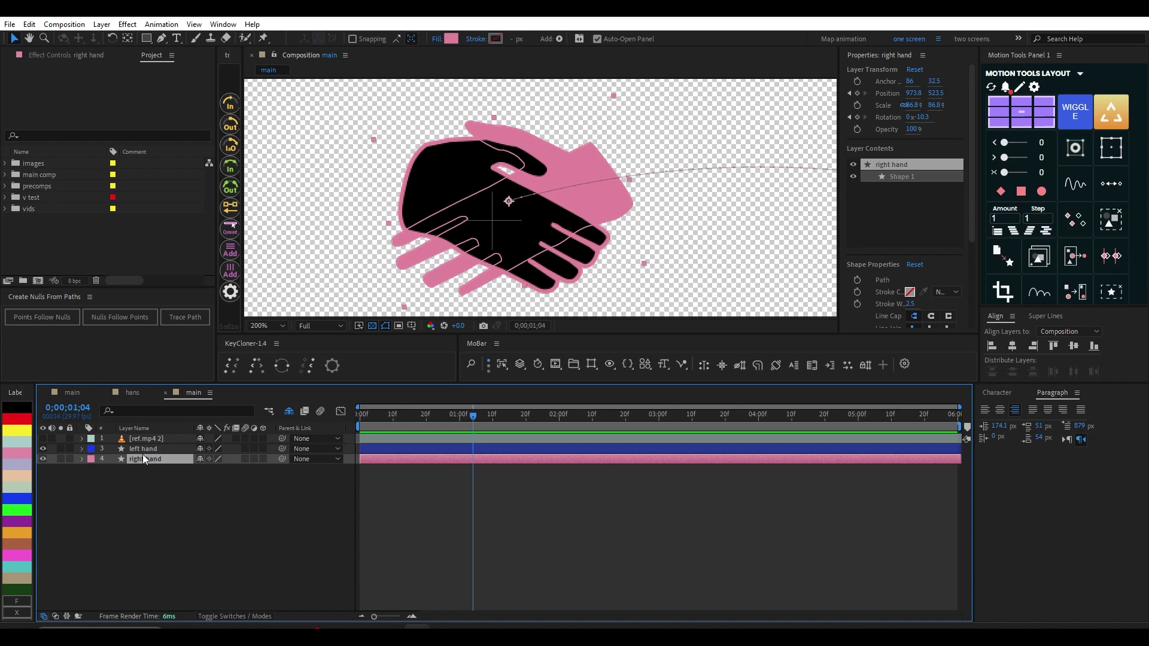
key(ctrl+d)
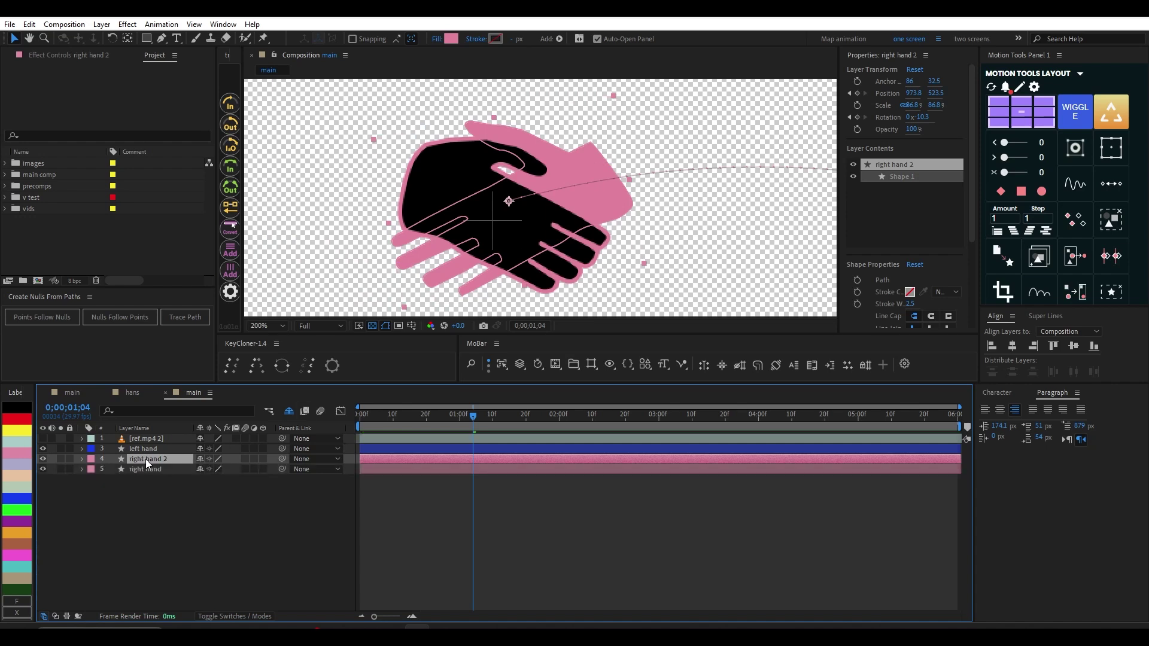
key(ctrl+bracketright)
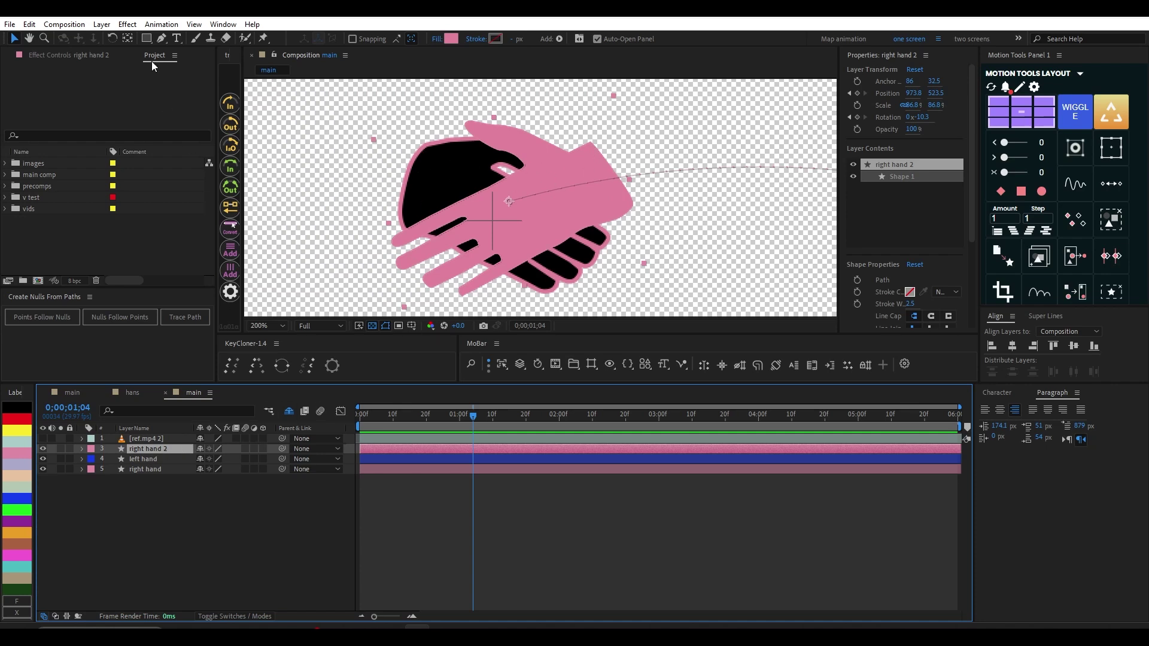
Step: Draw a closed mask with the Pen tool around the thumb of the right hand 2 layer
click(161, 39)
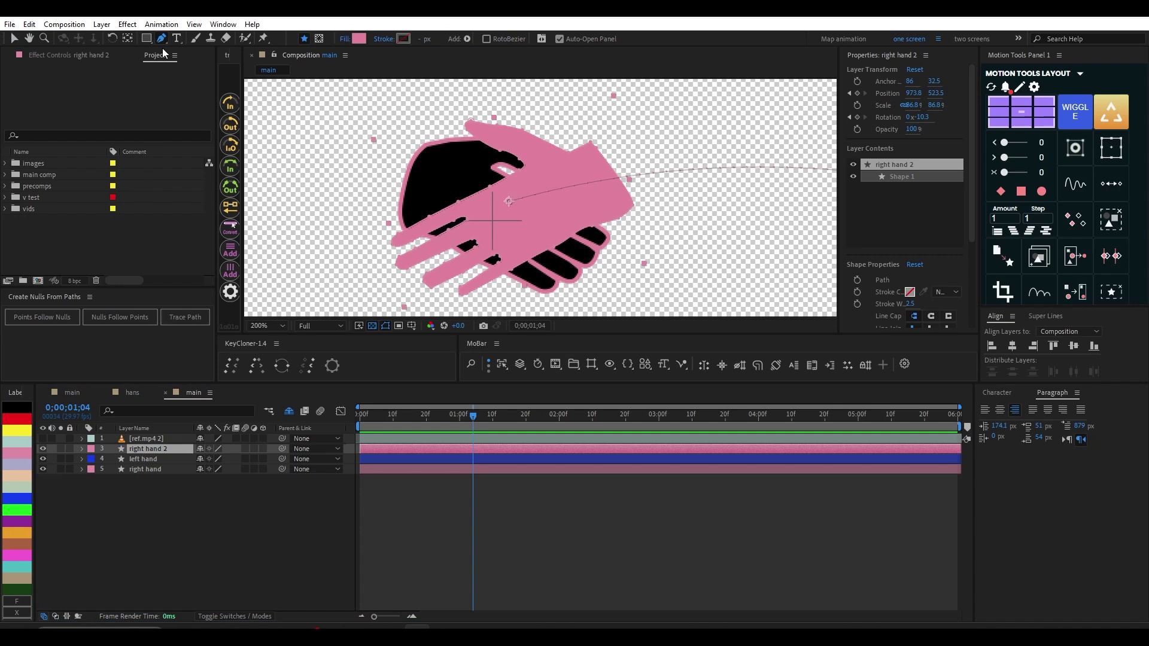
click(163, 450)
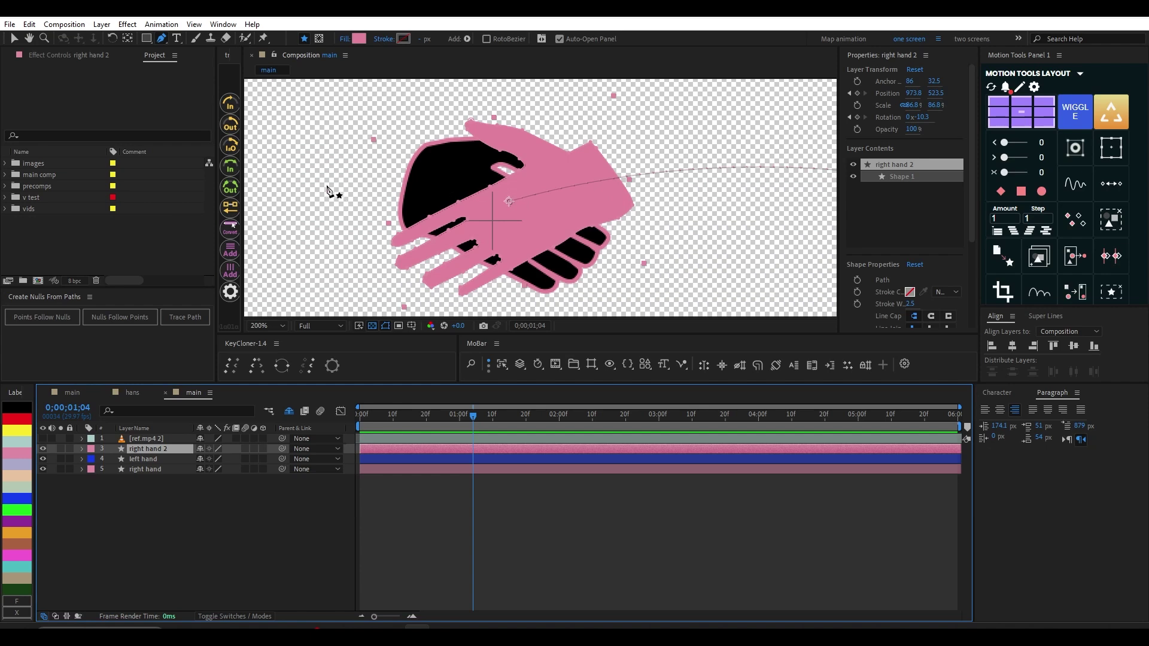
click(320, 39)
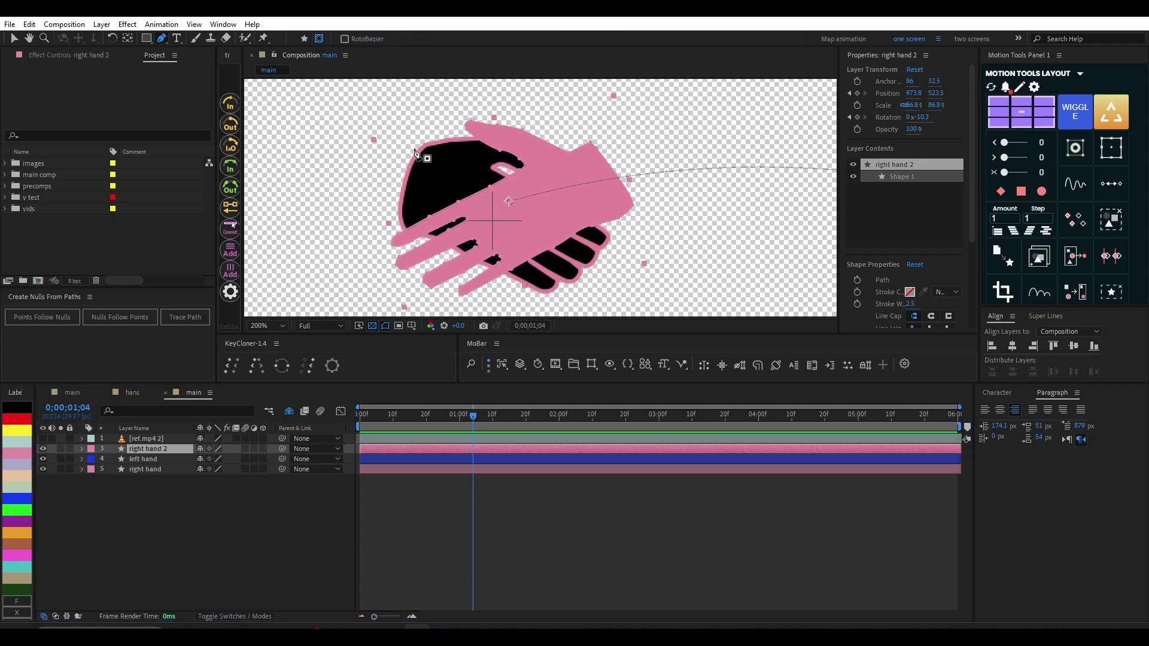
drag(410, 130, 461, 171)
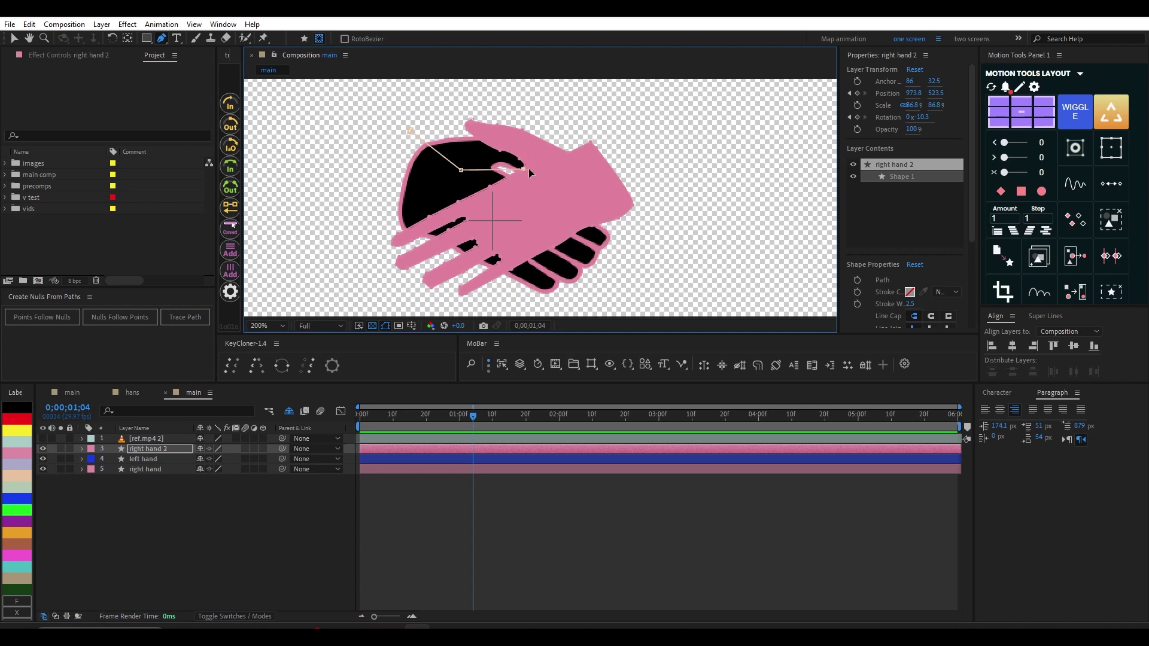
click(565, 154)
drag(577, 139, 580, 107)
click(411, 133)
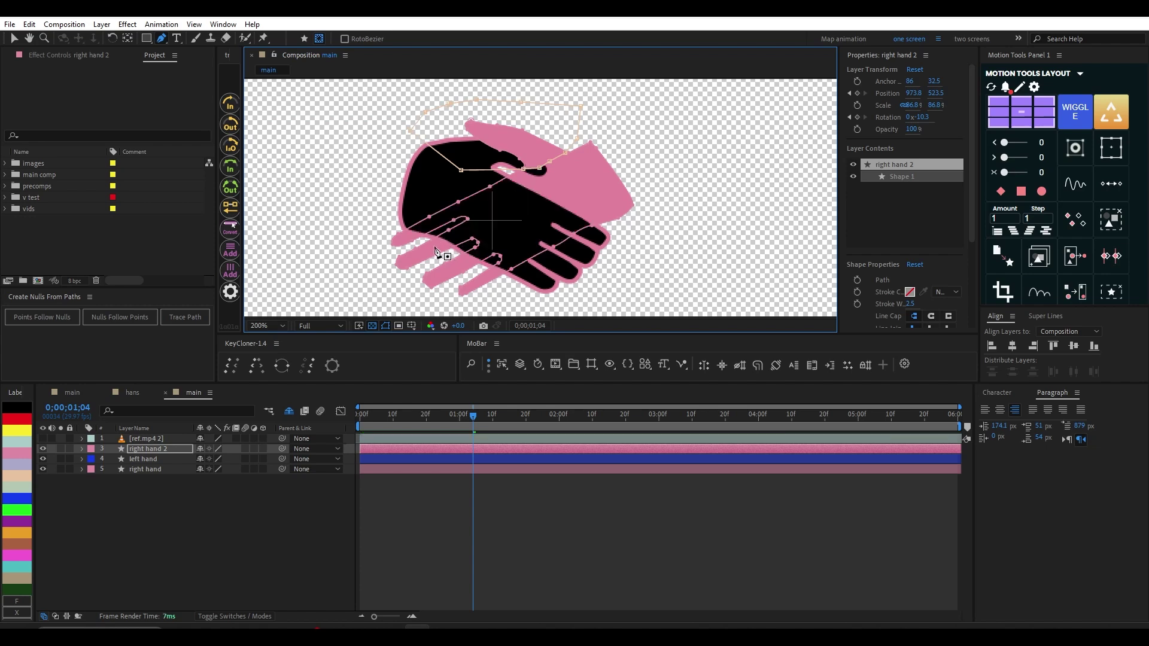
Step: Reselect right hand 2 and pull its mask's lower points down past the left hand's thumb tip
click(408, 507)
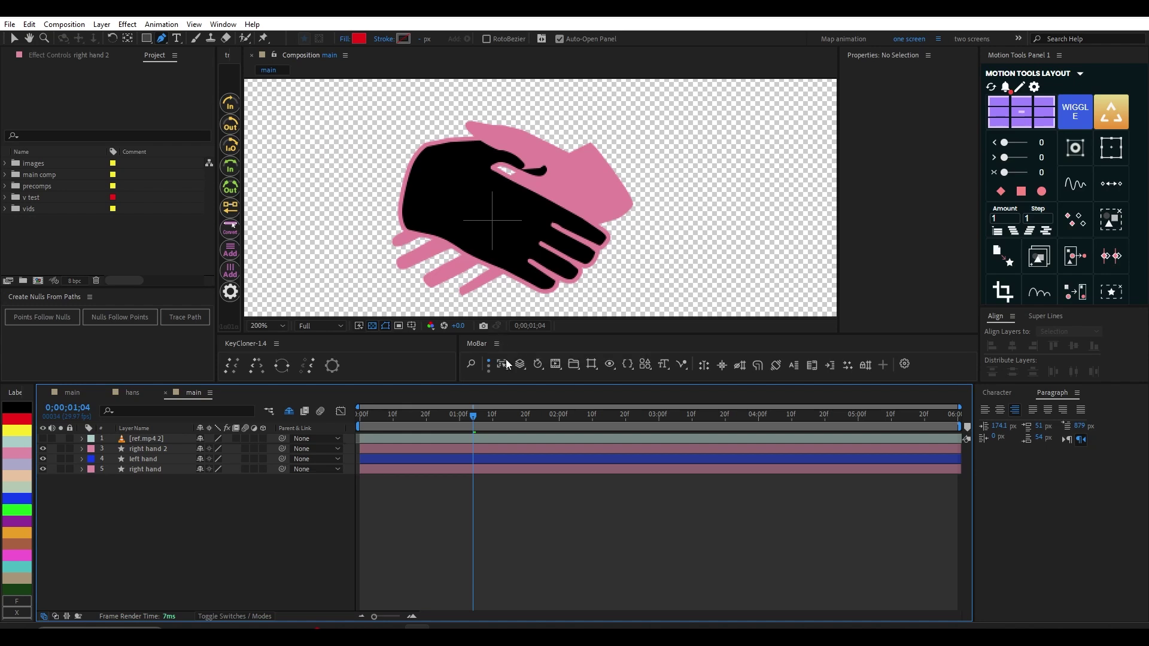
click(482, 439)
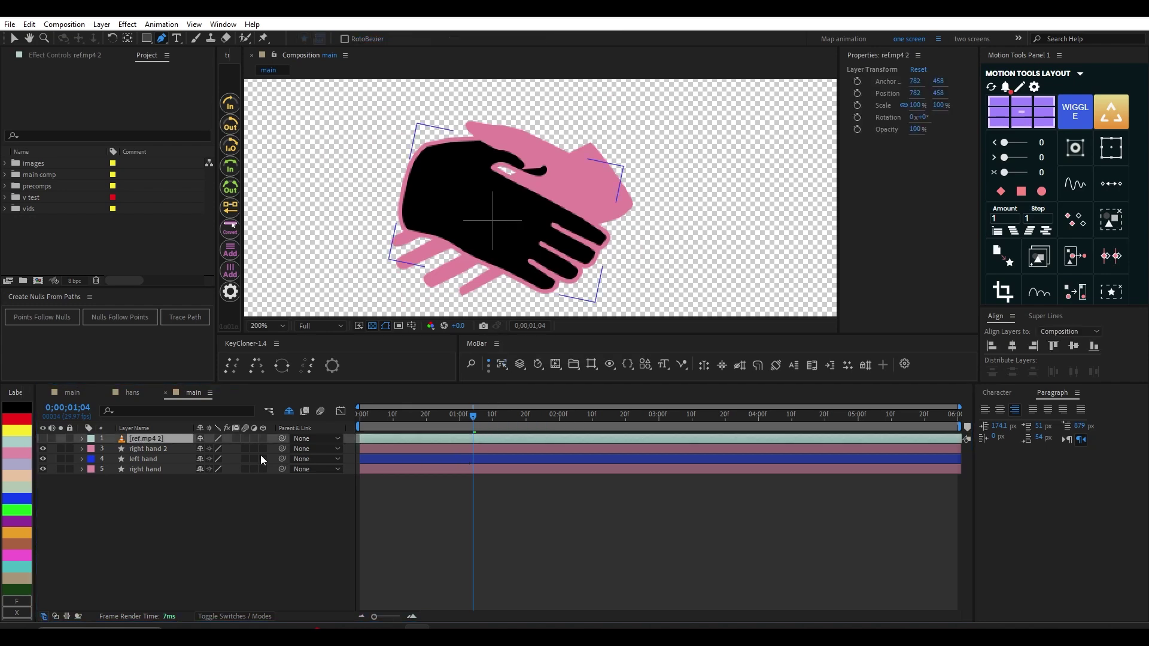
click(150, 448)
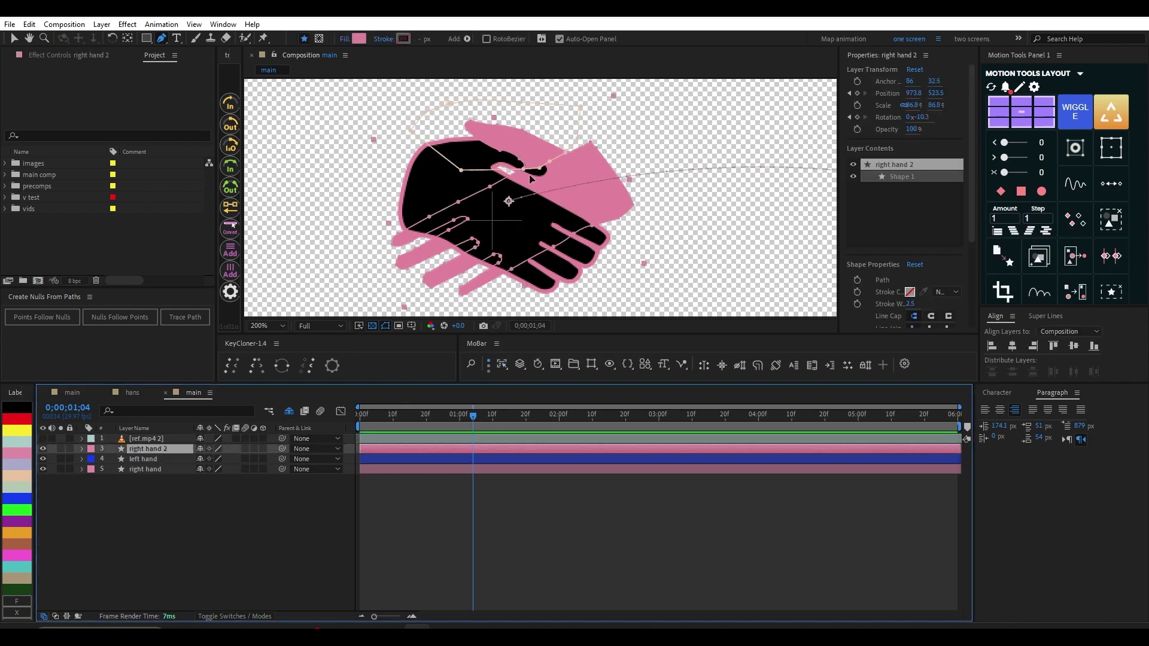
drag(540, 170, 543, 176)
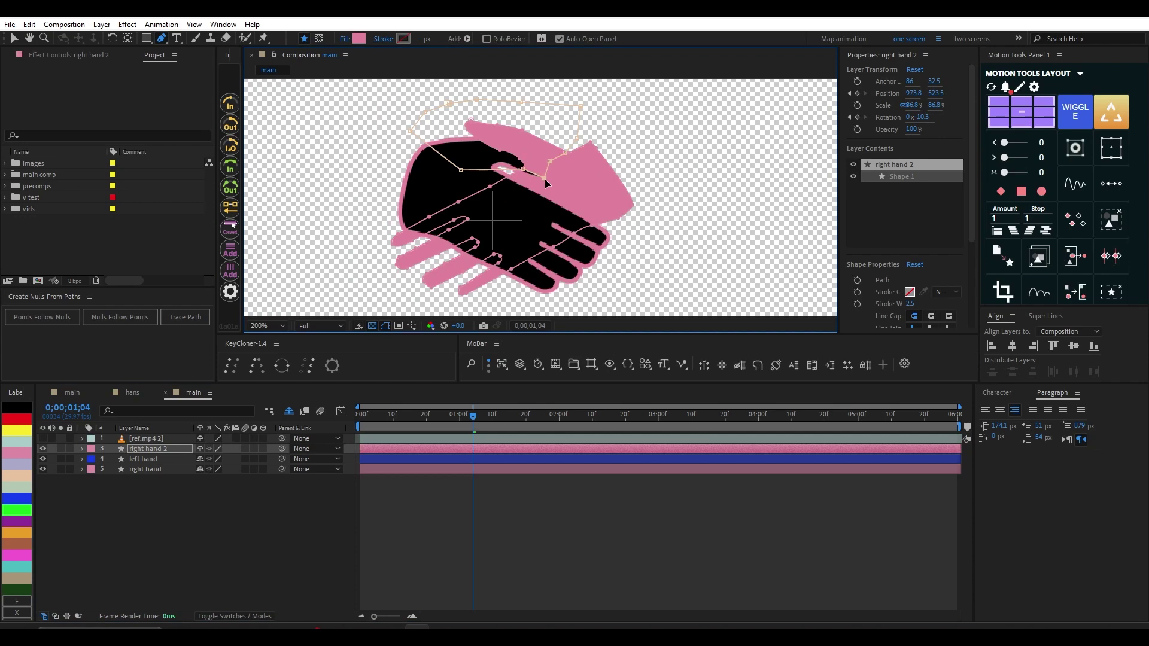
click(557, 167)
drag(524, 170, 525, 188)
Step: Add a point to the mask's lower edge, raise it to the left thumb's gap, and fine-tune the lowest point
scroll(524, 189, up, 2)
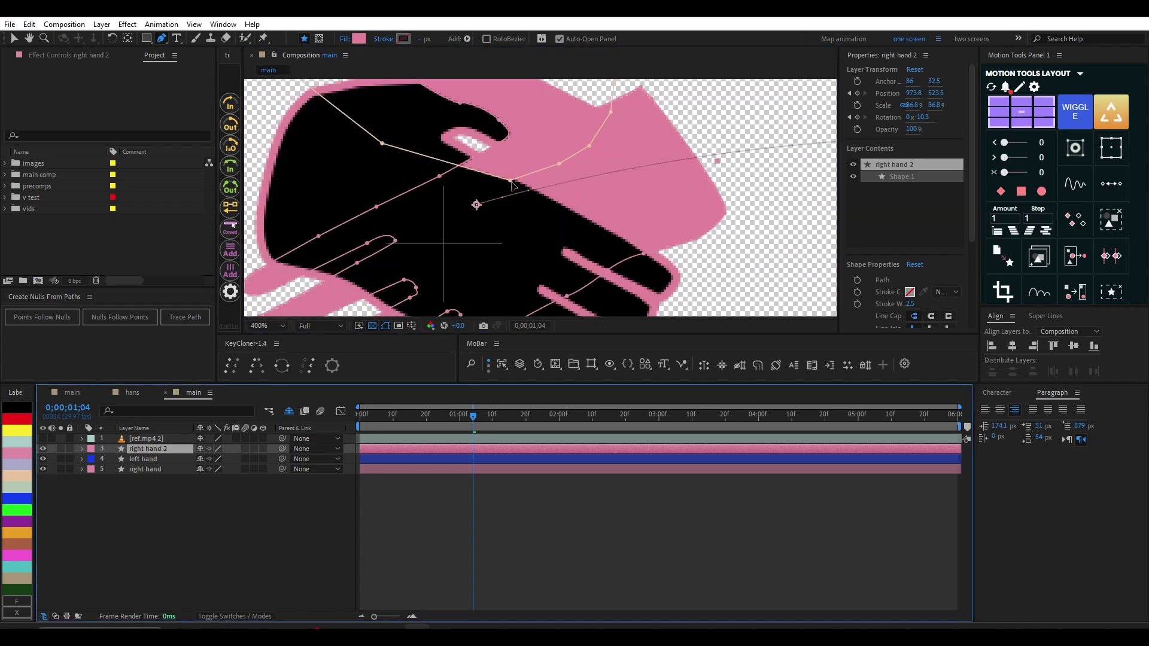
click(511, 182)
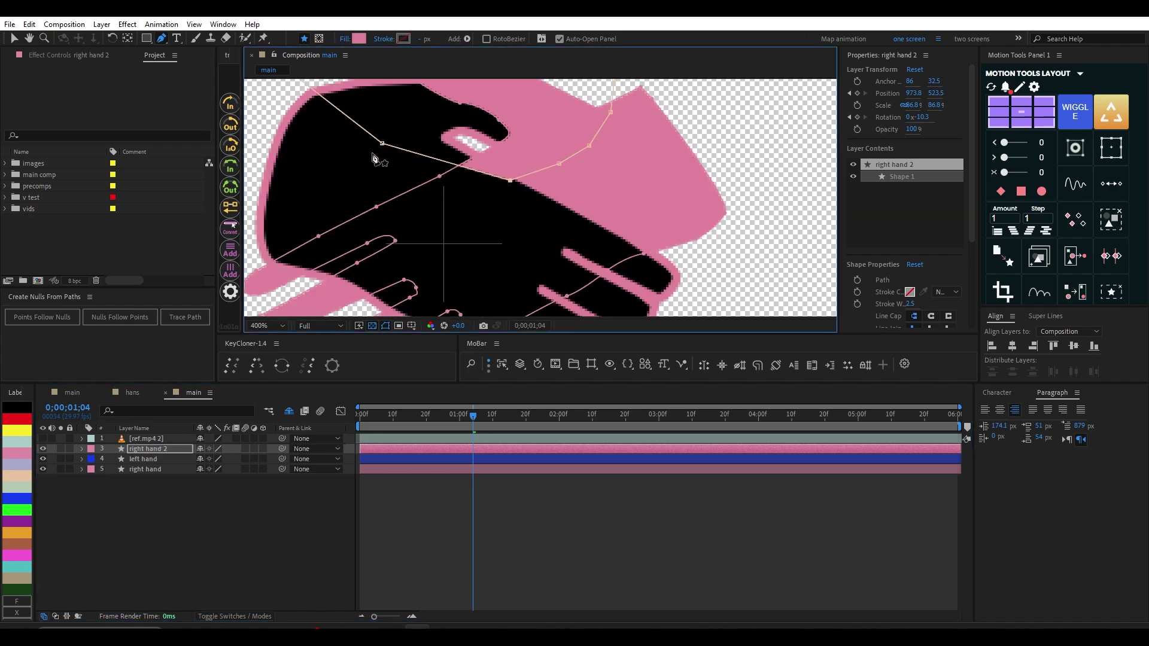
click(441, 159)
drag(441, 159, 447, 141)
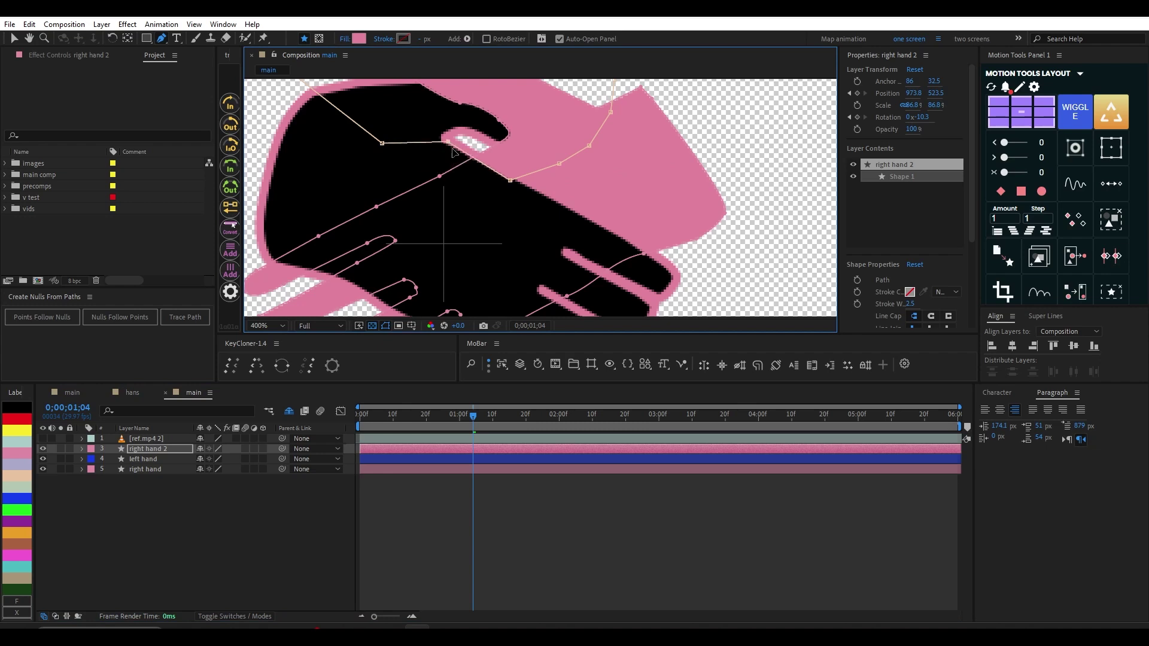
drag(513, 181, 515, 178)
Step: Deselect the layer and check the masked thumb overlap at different magnifications
click(318, 509)
key(comma)
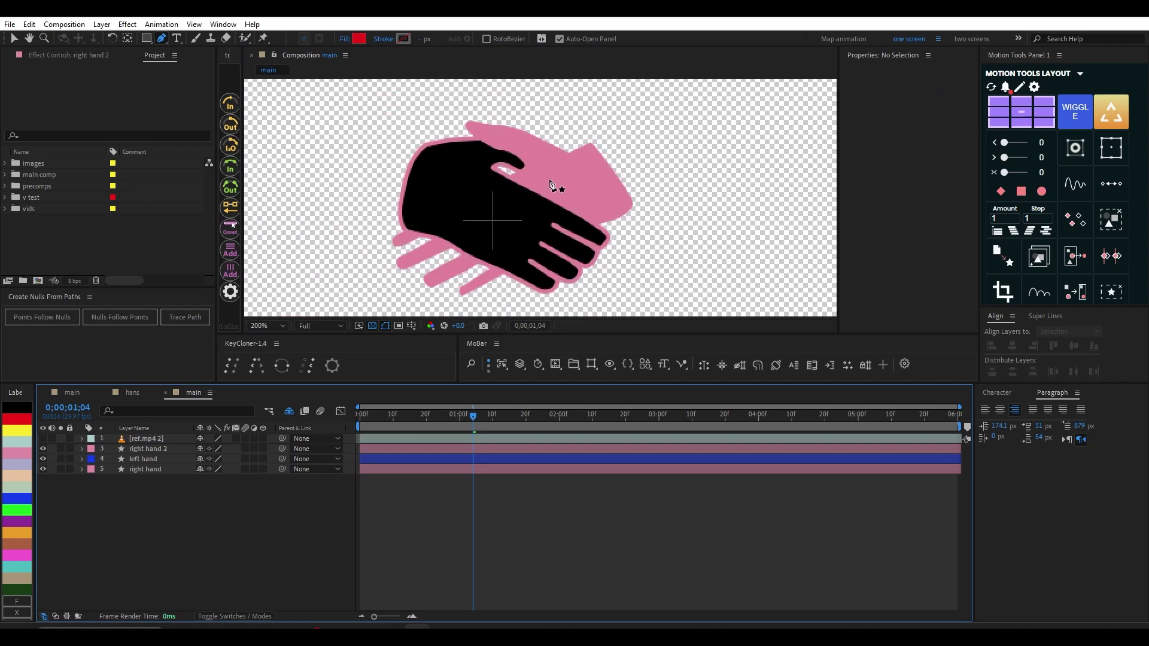
key(comma)
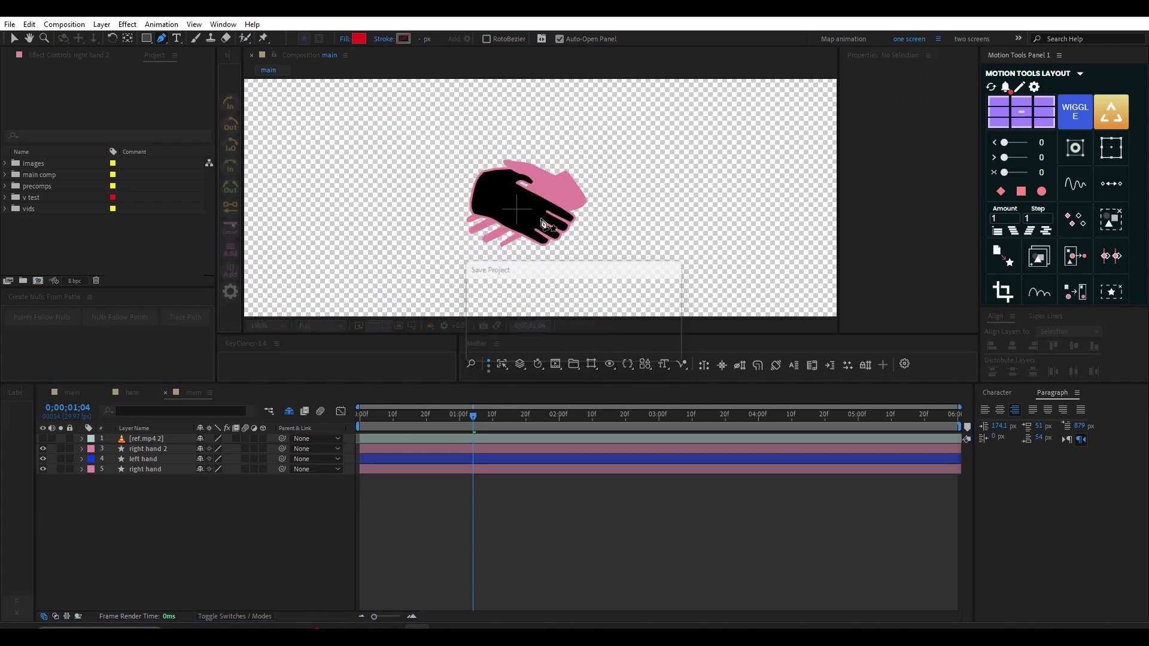
key(period)
key(period)
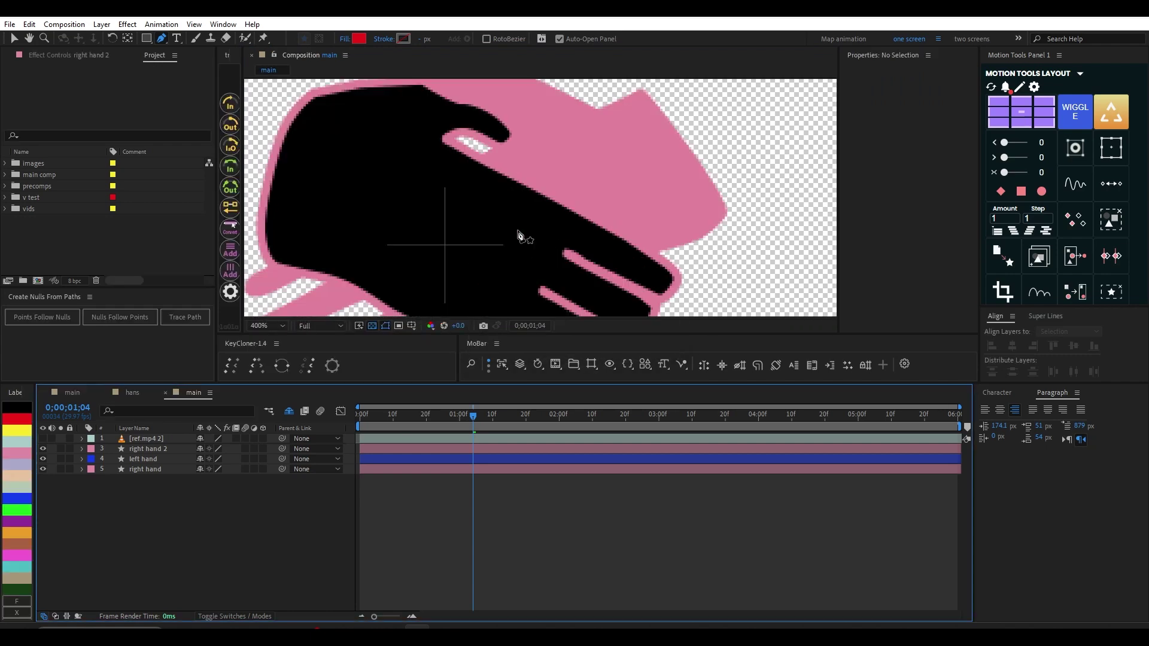
key(comma)
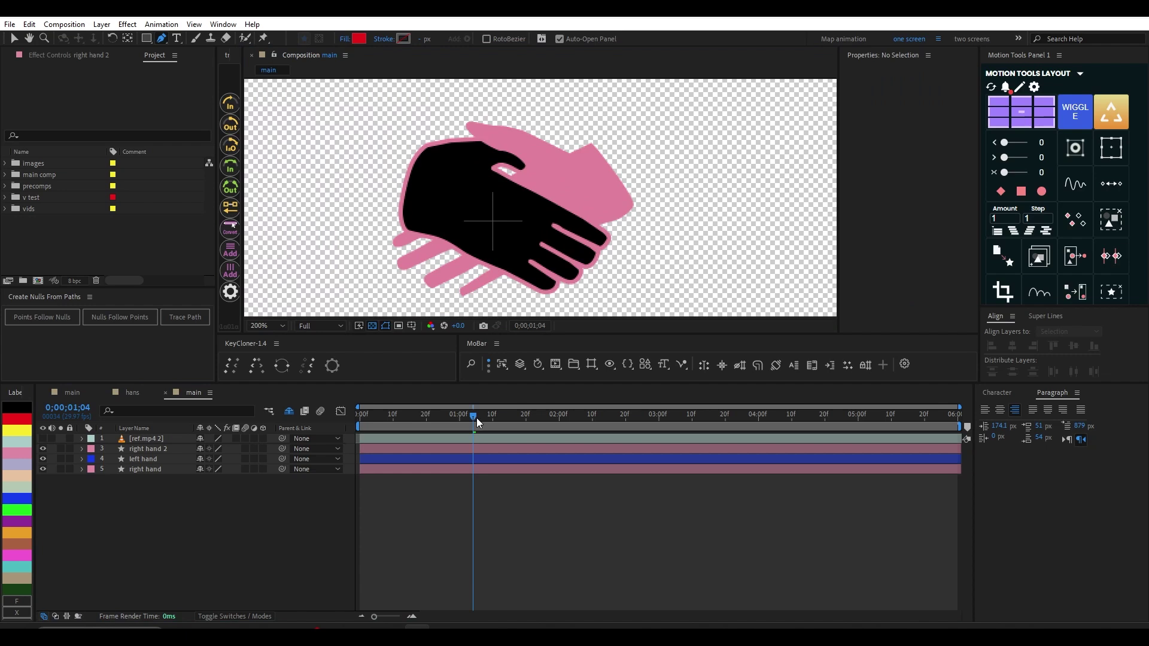
Step: Add a shape Path keyframe to right hand 2 at 0;00;01;07 and move it to about 0;00;00;20
mouse_move(477, 418)
mouse_down()
mouse_move(438, 419)
mouse_move(490, 418)
mouse_move(417, 418)
mouse_move(483, 421)
mouse_up()
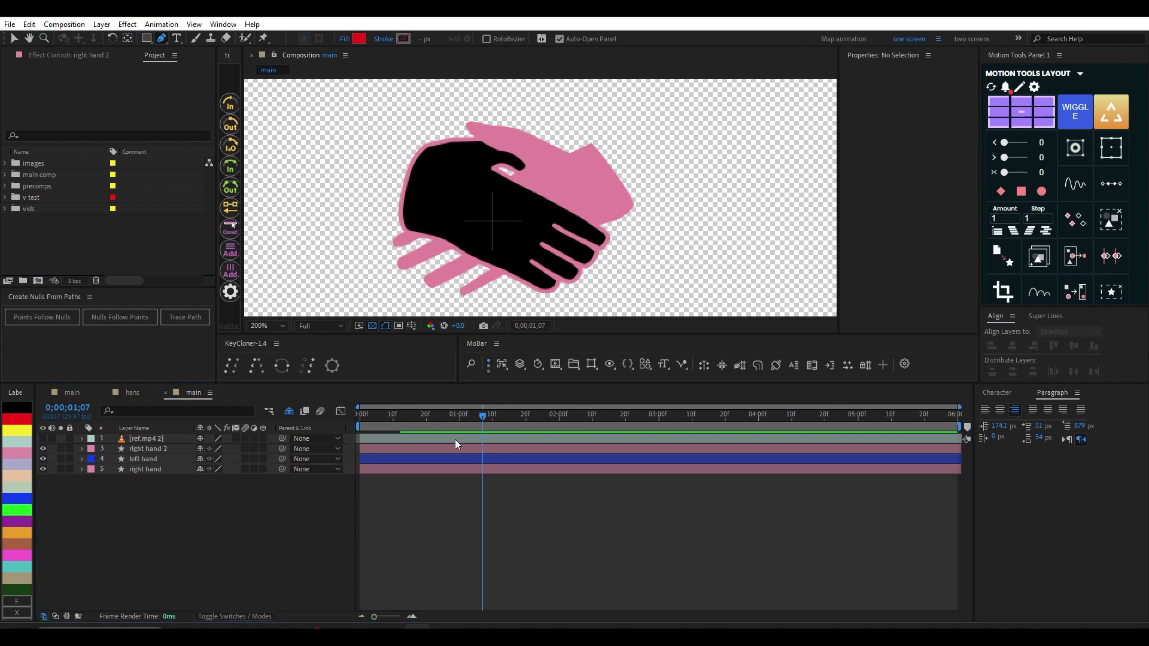
click(168, 451)
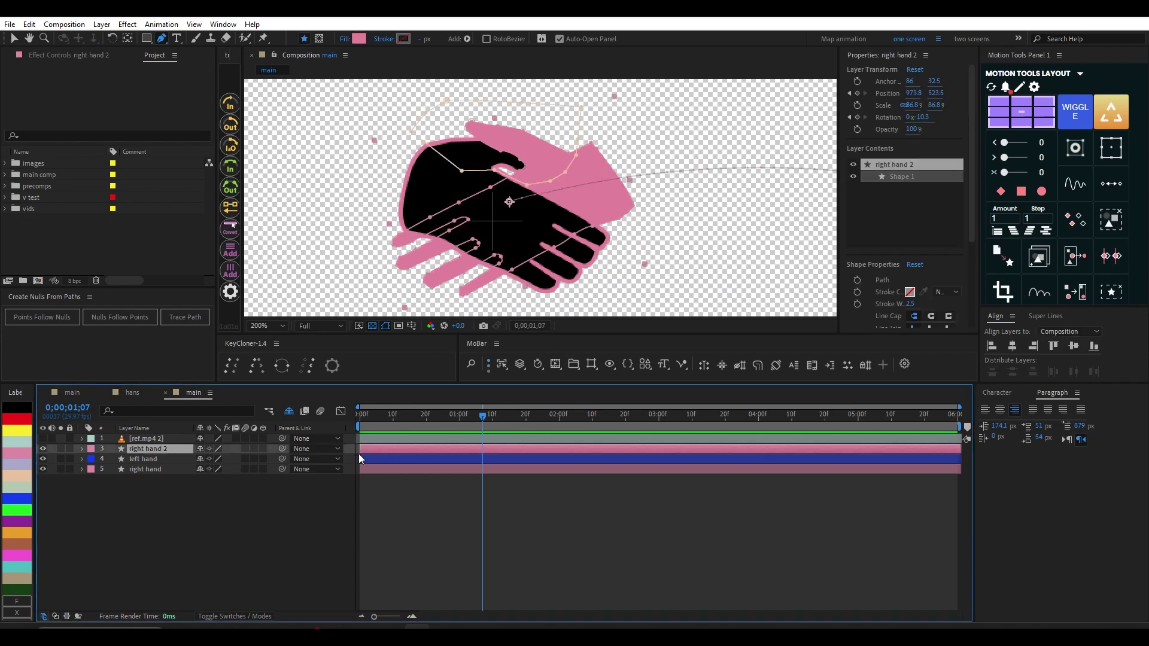
click(198, 412)
text(path)
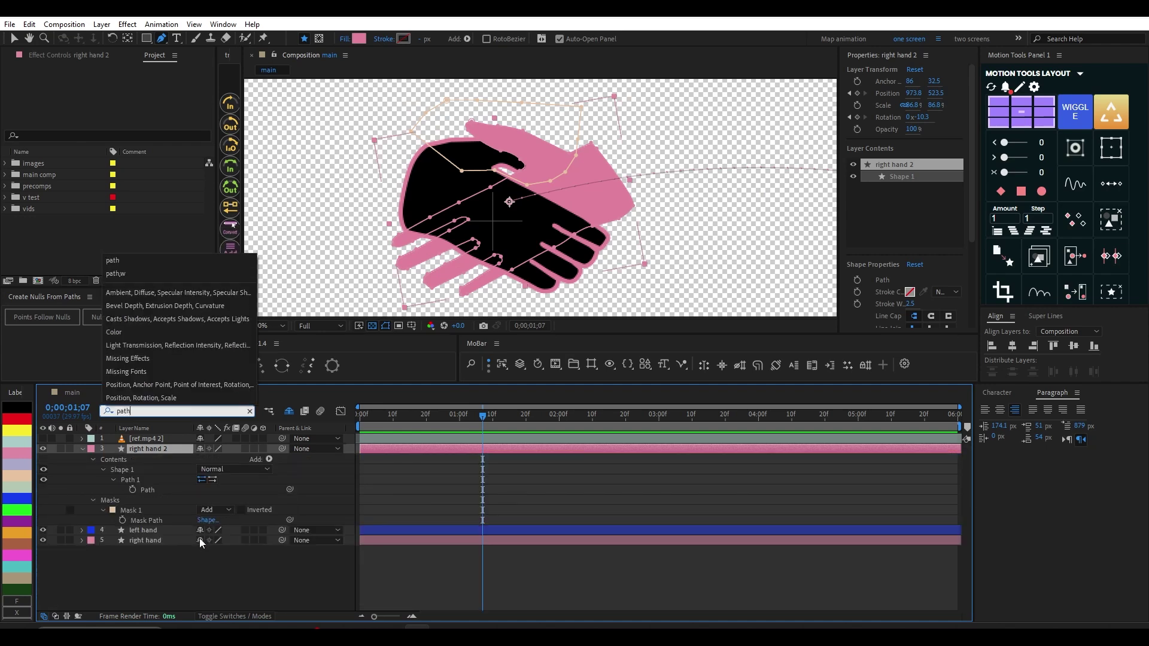
click(133, 490)
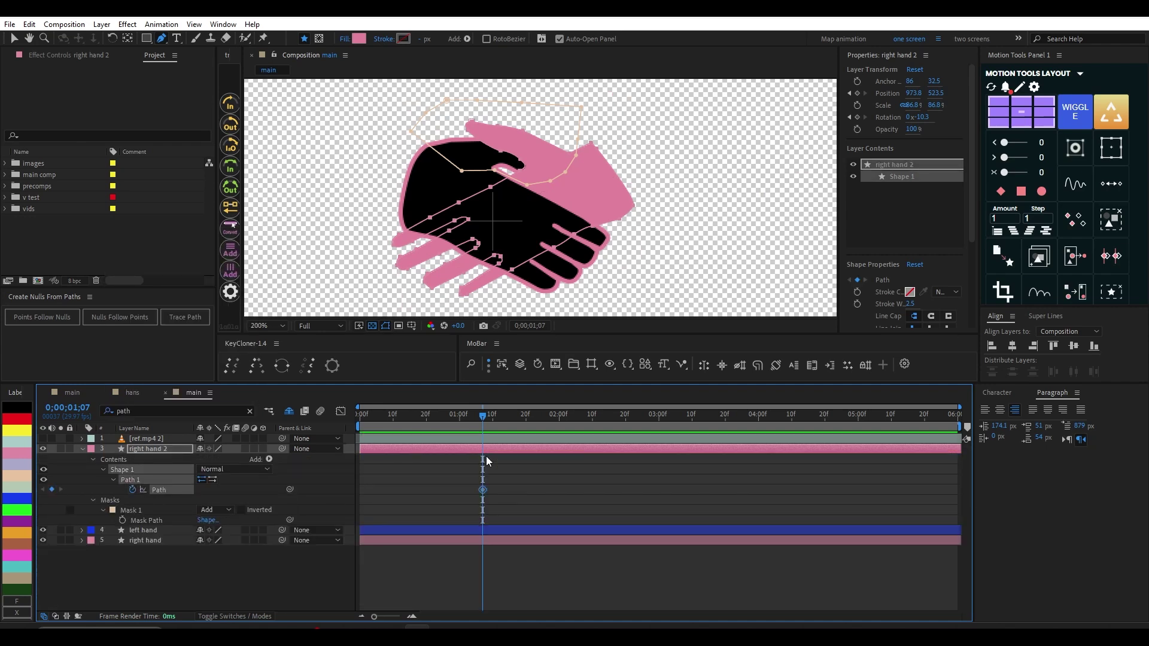
key(u)
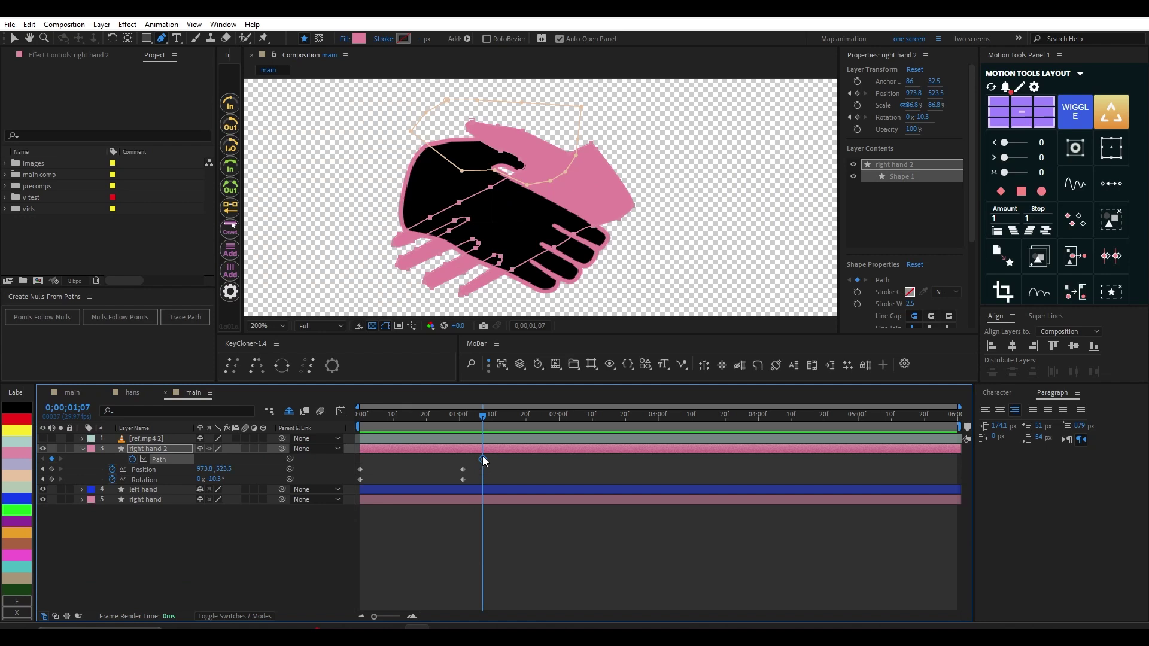
drag(482, 458, 426, 457)
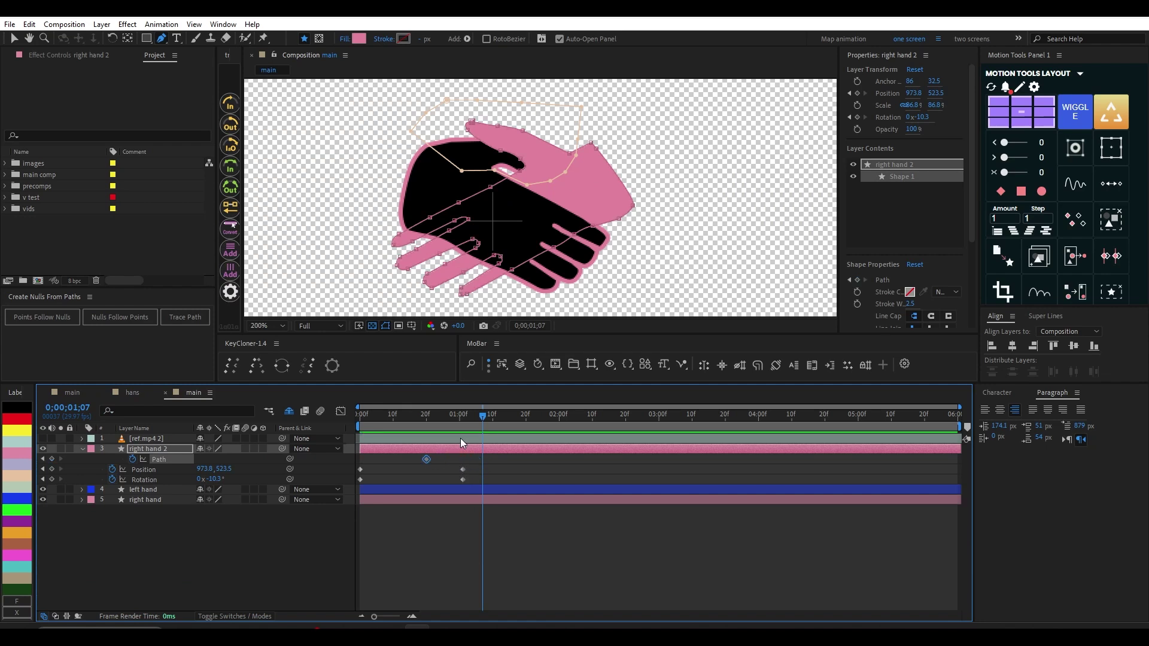
Step: Show the ref.mp4 2 layer and examine the reference thumb's pose around 0;00;01;07
scroll(484, 168, up, 1)
key(space)
drag(468, 132, 505, 204)
key(g)
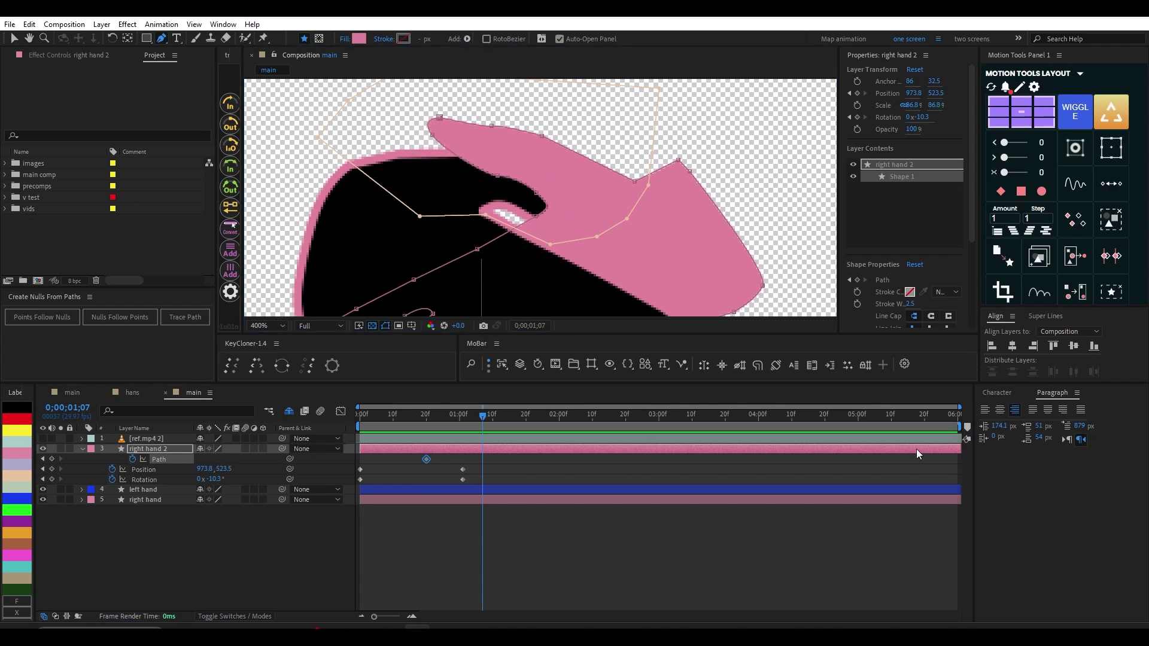
click(43, 439)
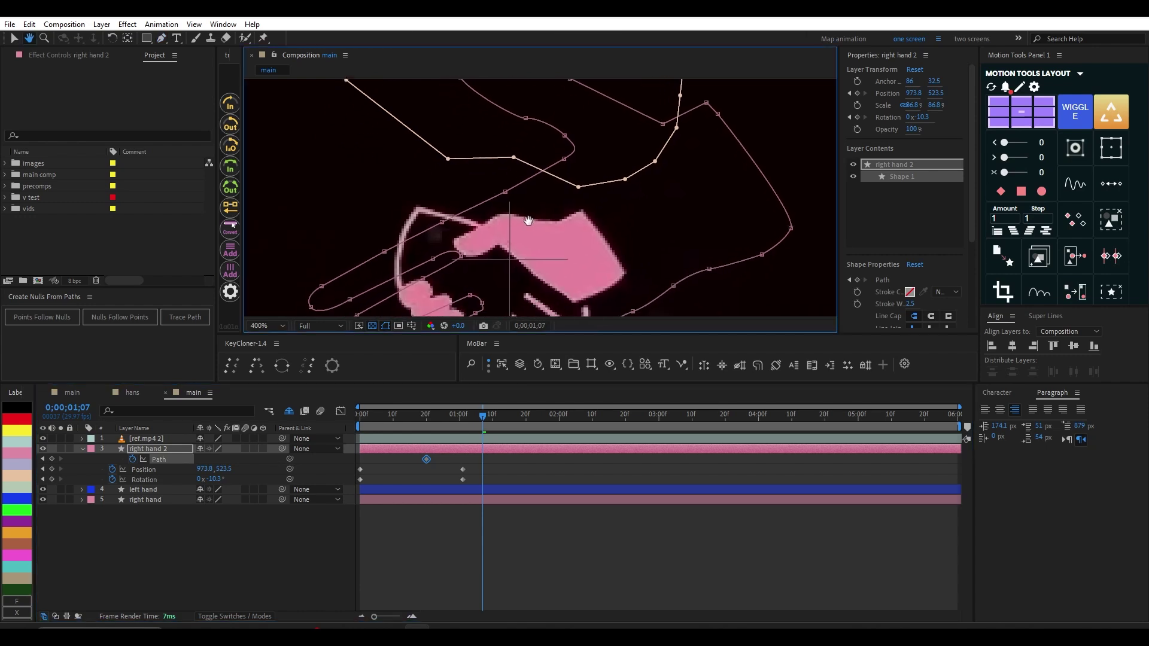
drag(475, 412, 486, 440)
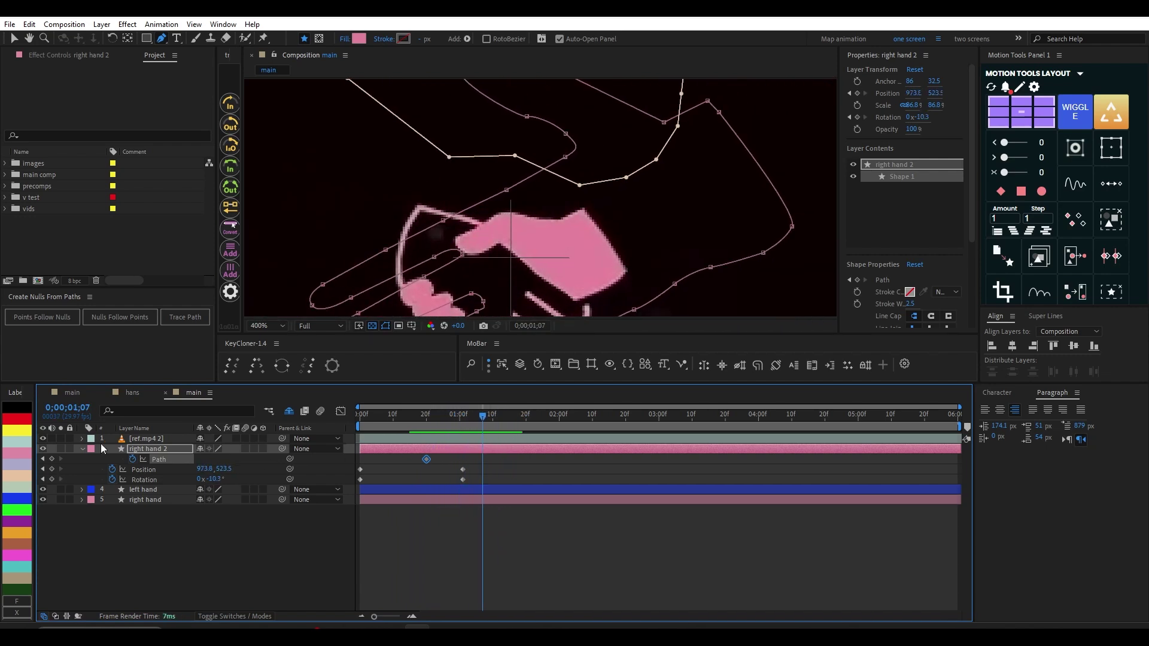
Step: Hide the ref.mp4 2 layer
click(42, 439)
scroll(513, 218, down, 2)
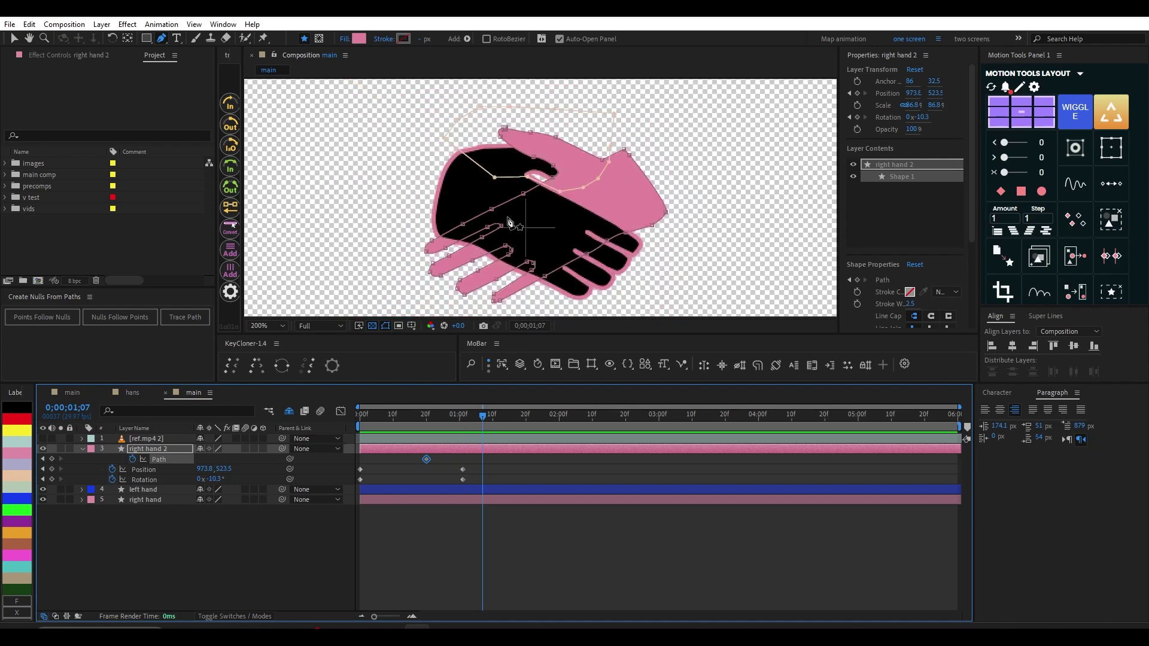
key(h)
scroll(516, 232, up, 2)
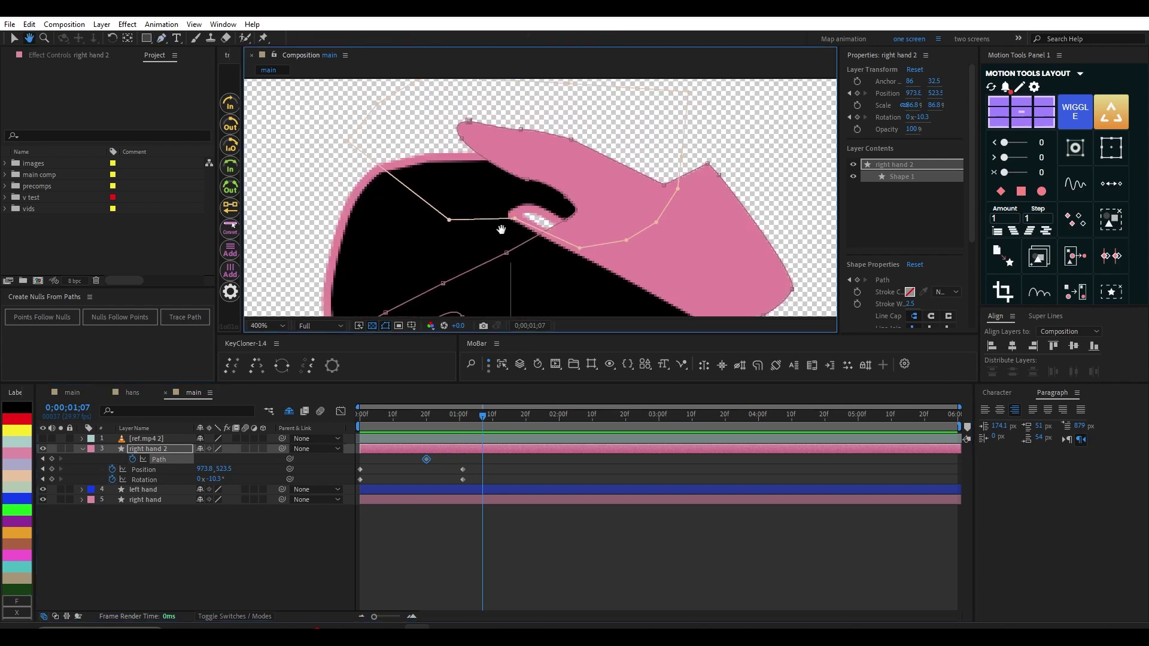
drag(501, 232, 510, 238)
key(g)
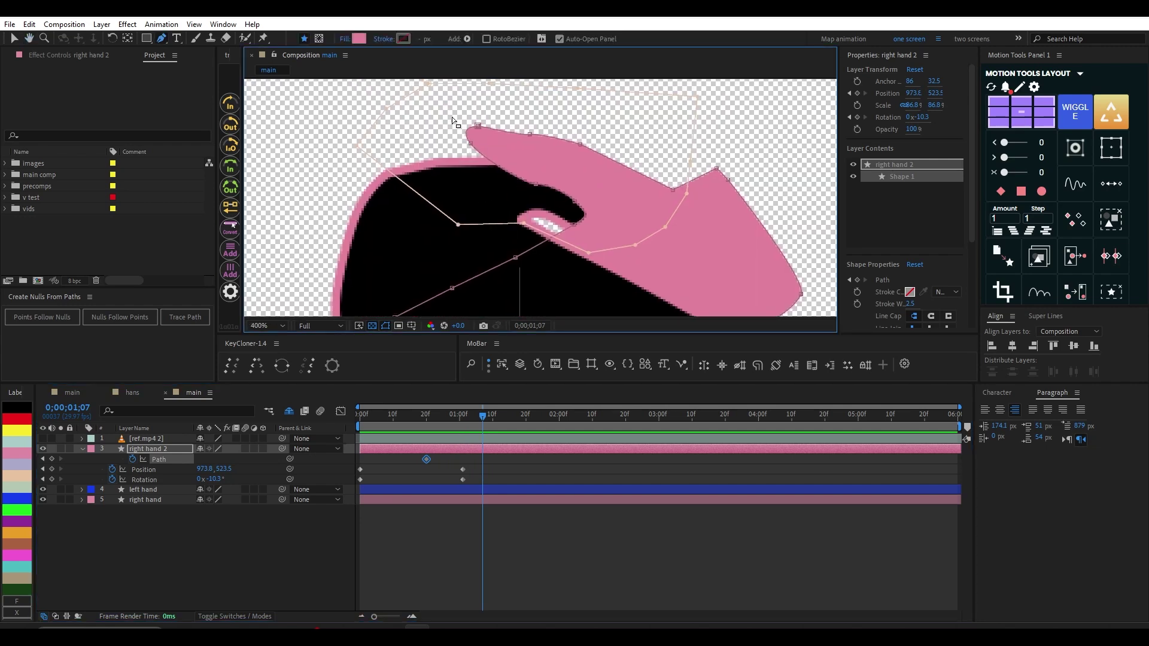
Step: Try to lower right hand 2's thumb by moving its selected path points at 0;00;01;07, then undo each move
drag(452, 112, 609, 209)
drag(535, 189, 535, 199)
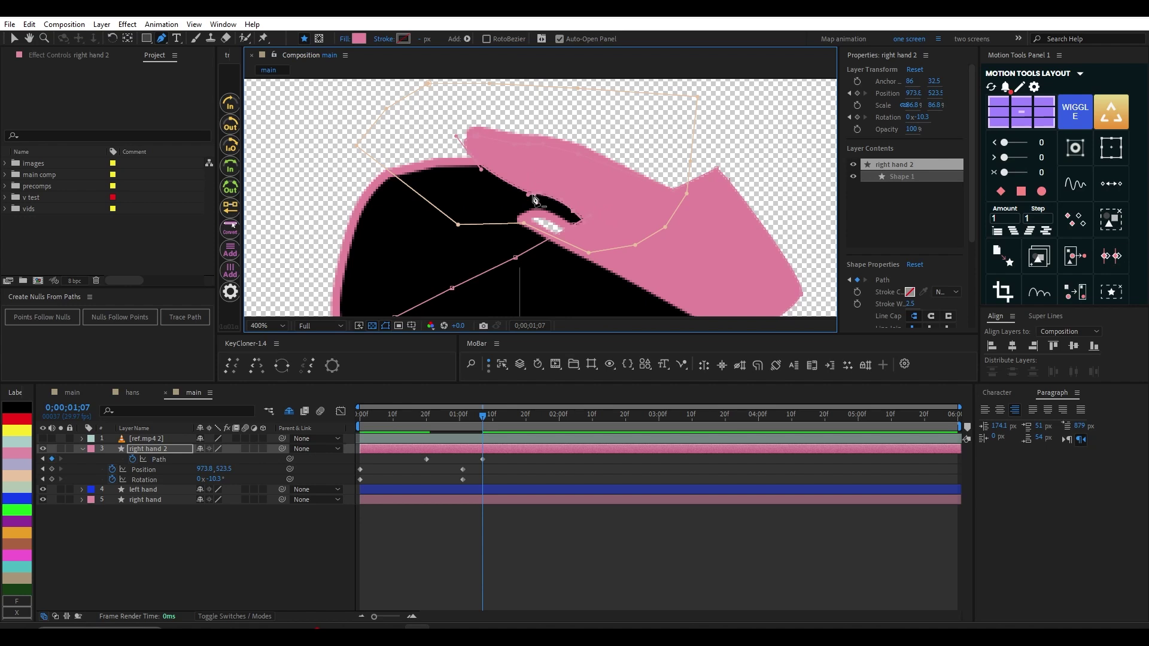
key(ctrl+z)
drag(435, 102, 627, 222)
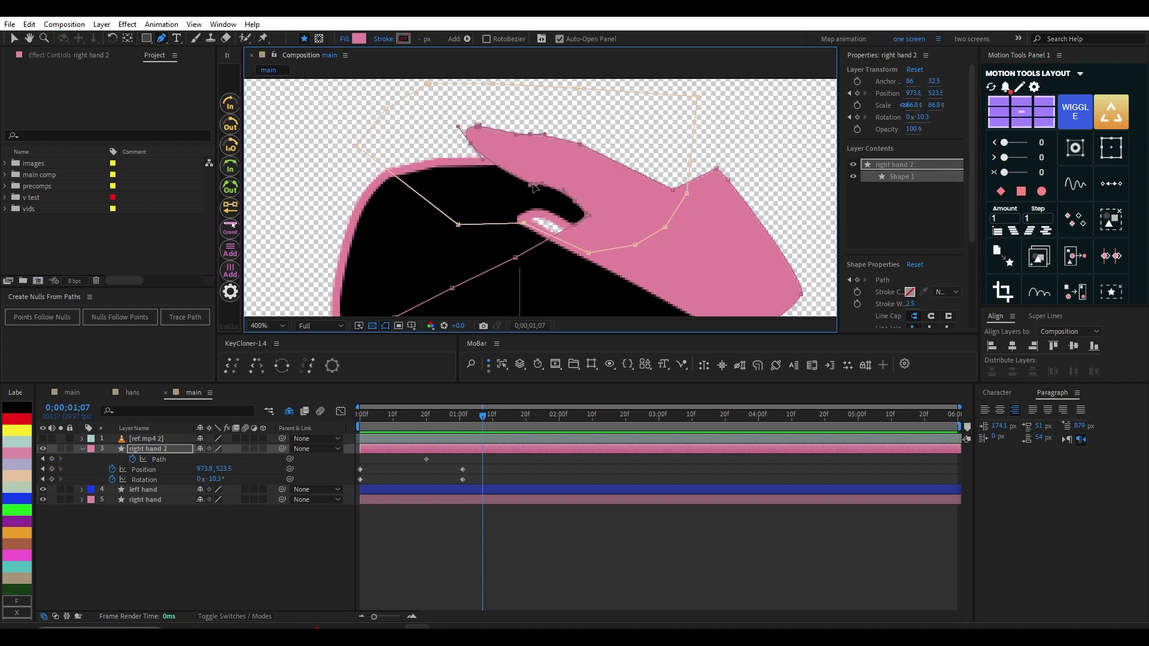
drag(535, 188, 532, 203)
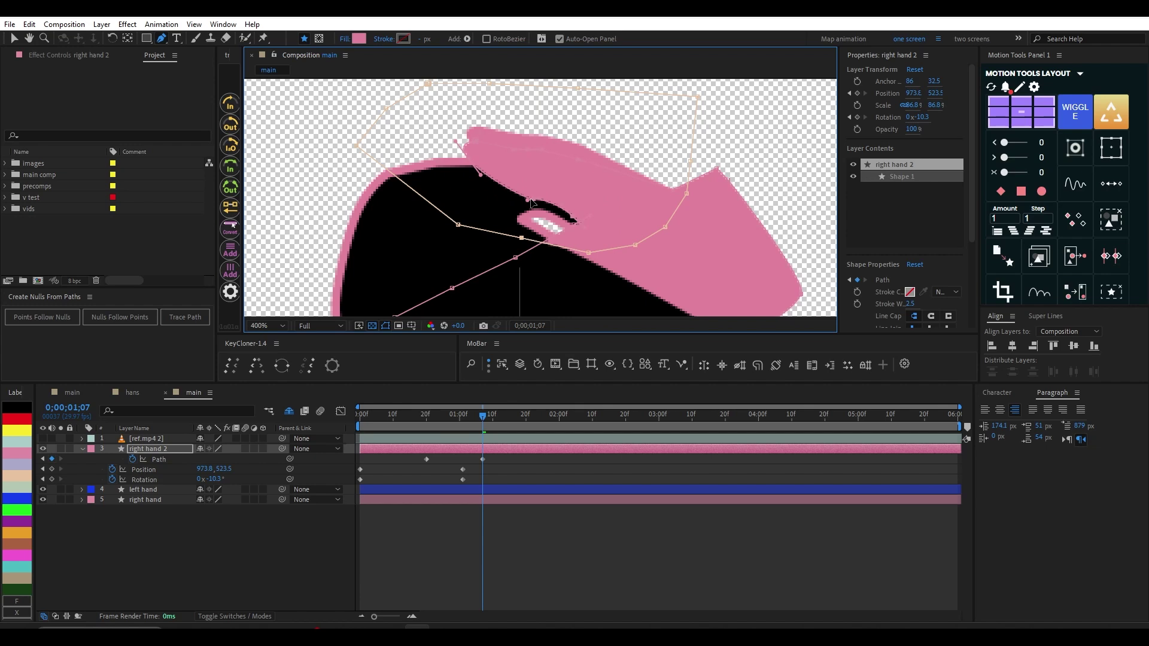
key(ctrl+z)
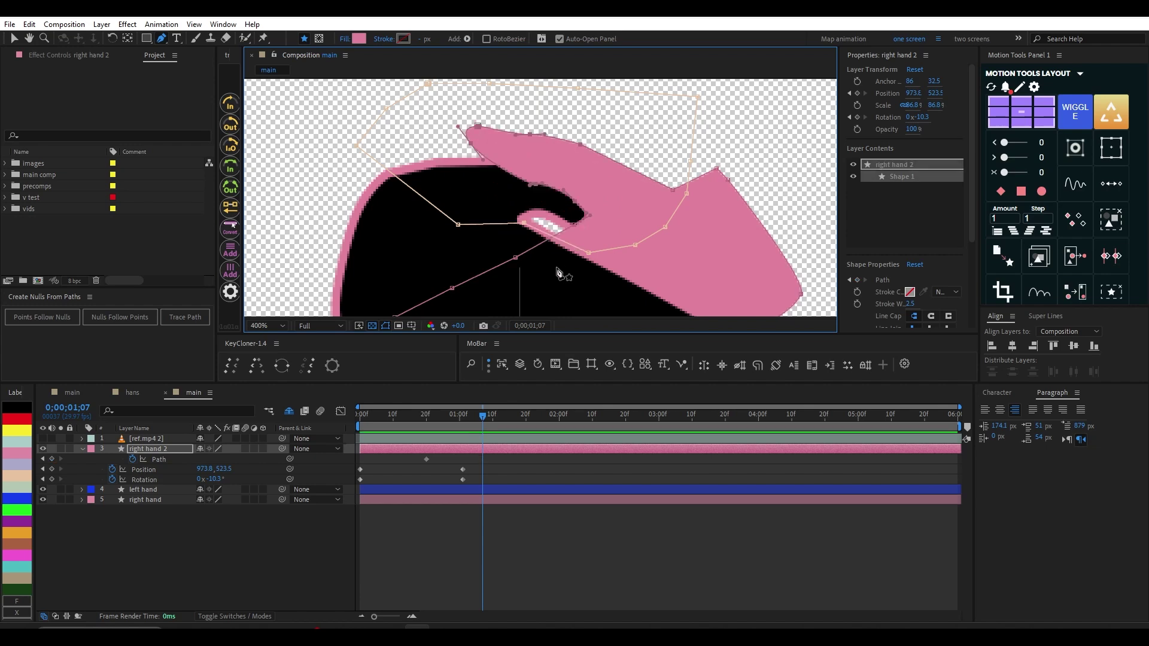
Step: Hide right hand 2 and delete the original right hand layer
click(145, 450)
key(comma)
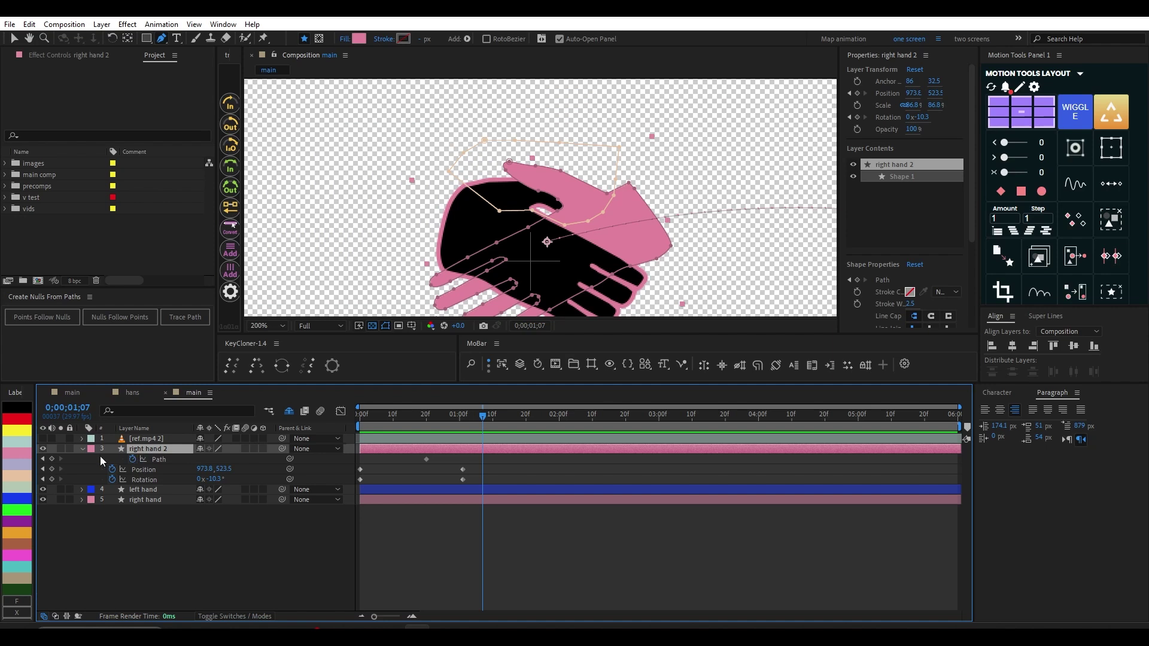
click(42, 448)
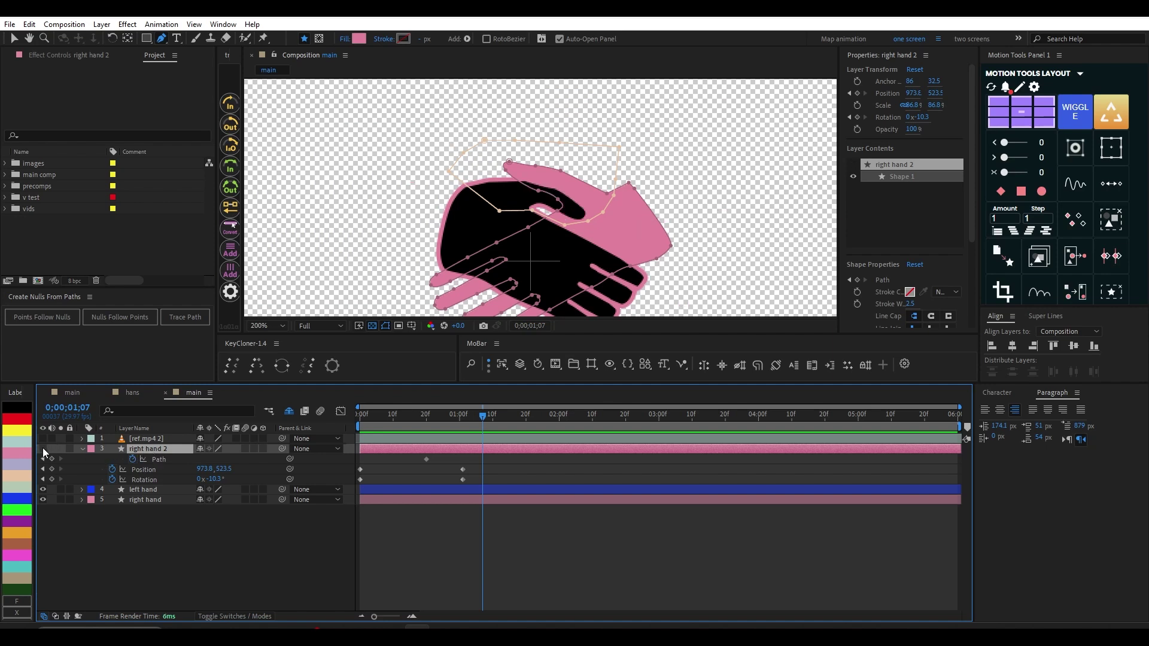
click(141, 501)
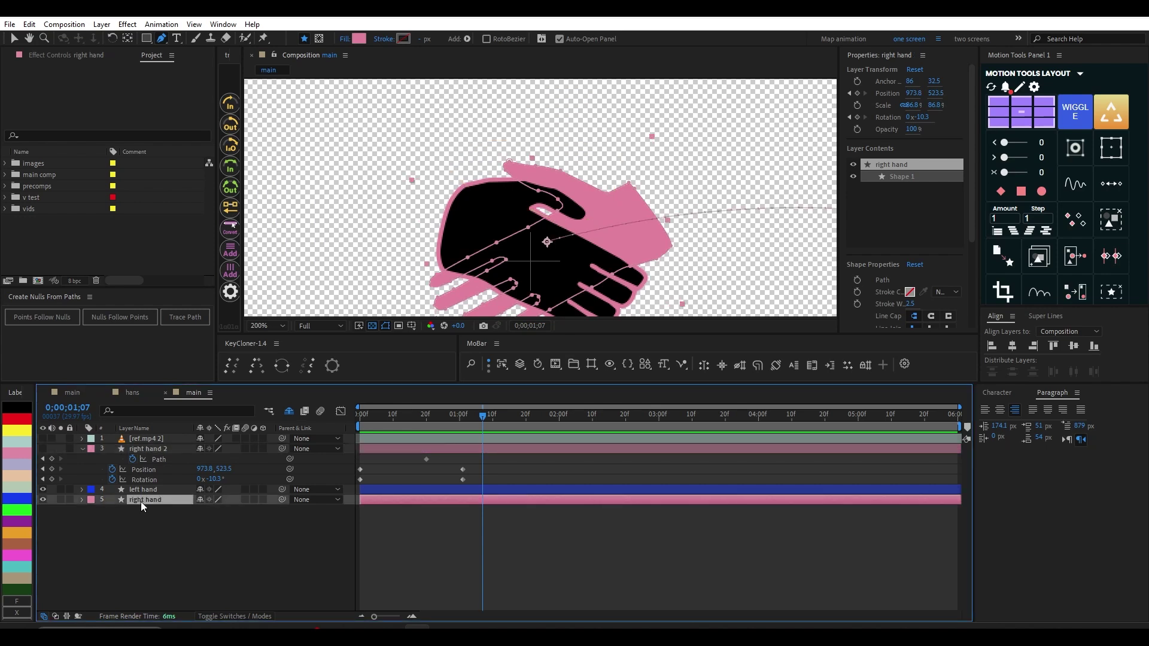
key(Delete)
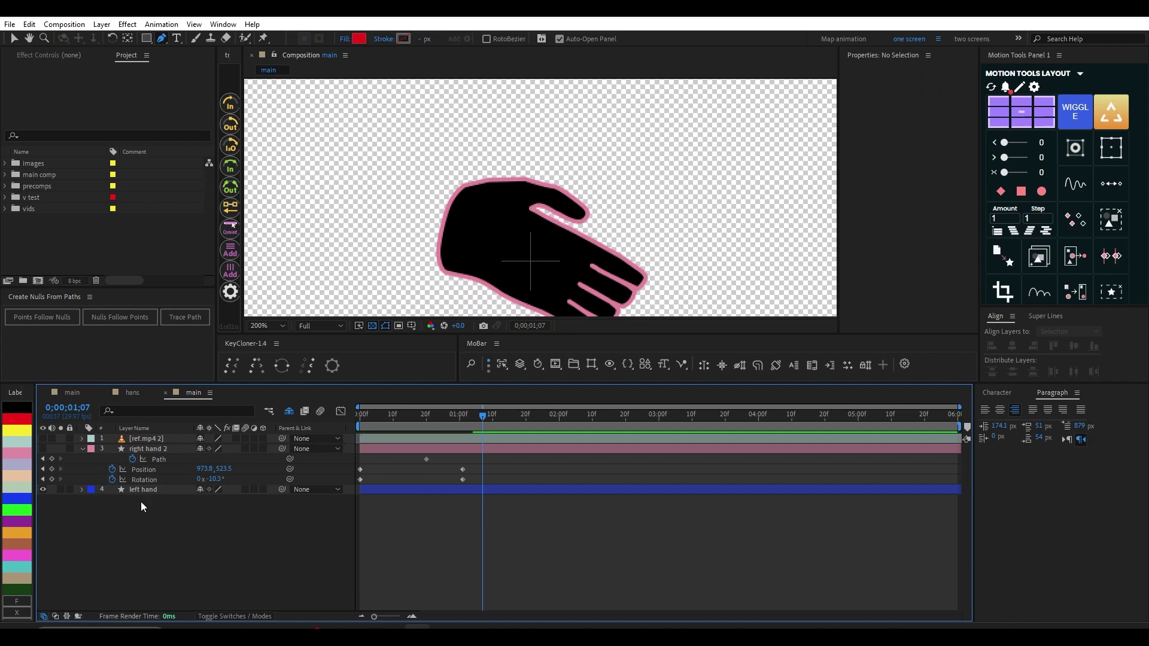
Step: Show right hand 2, duplicate it, and place the duplicate below the left hand layer
click(144, 449)
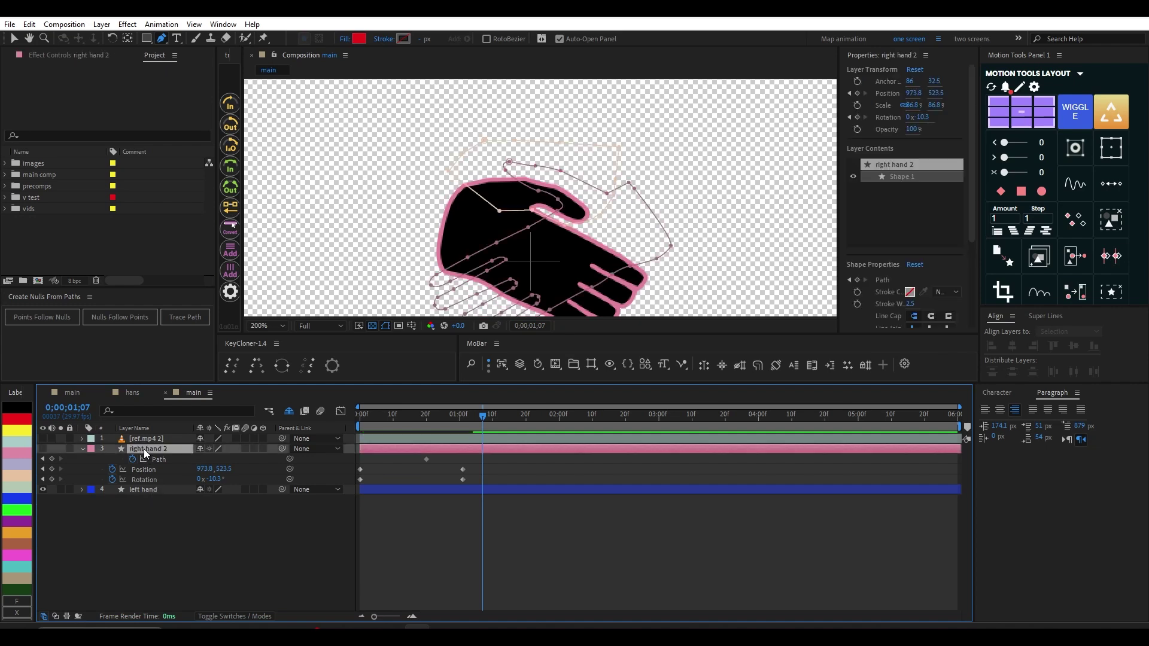
click(42, 448)
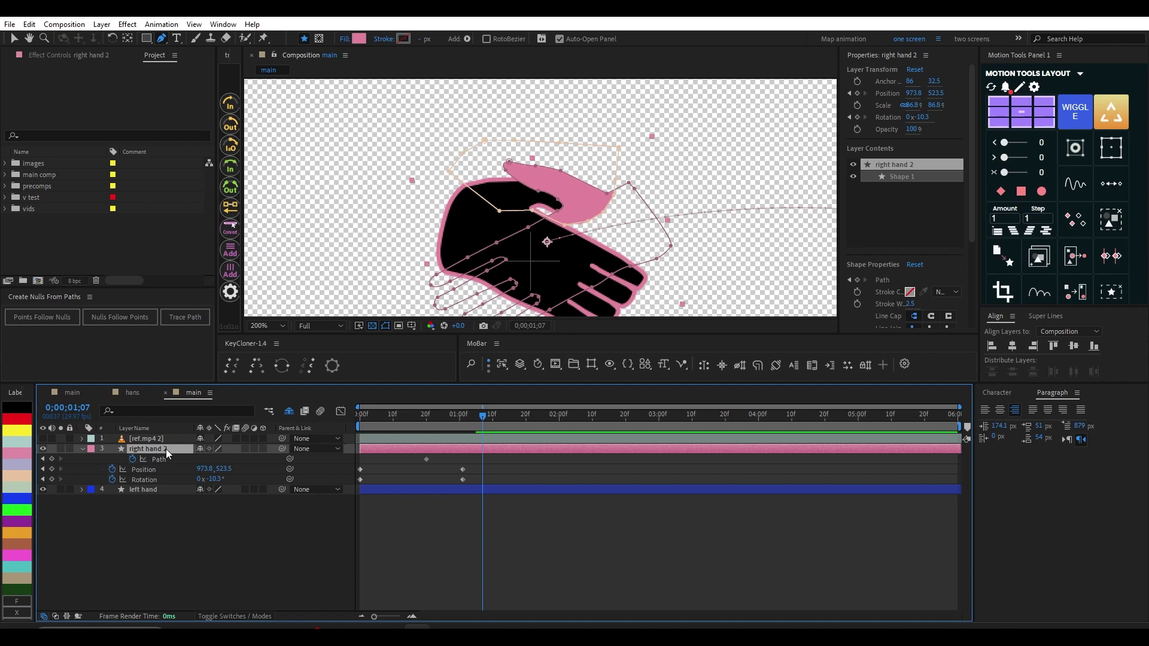
key(ctrl+d)
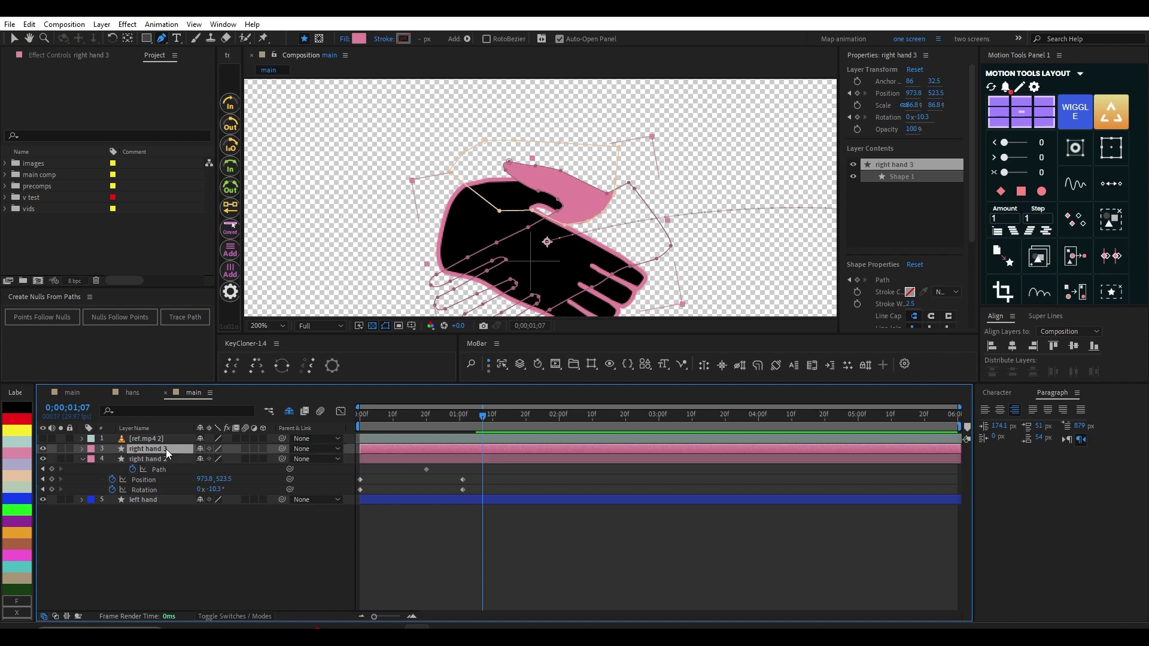
key(ctrl+bracketleft)
key(ctrl+bracketleft)
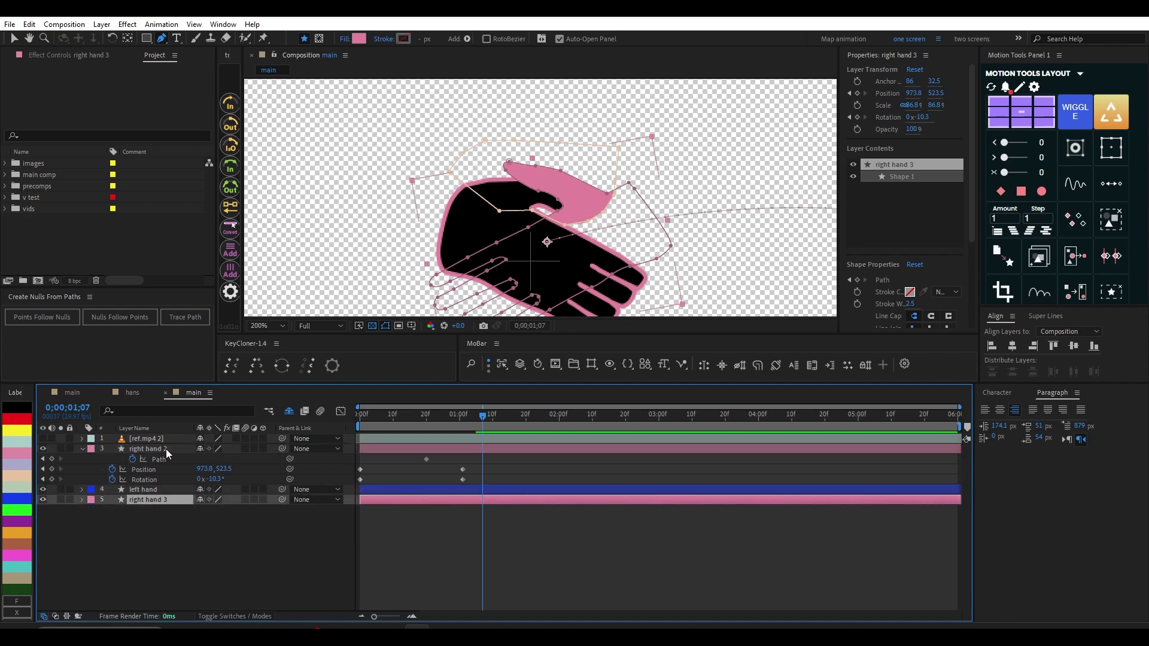
Step: Reveal Mask 1 on right hand 3 and set it to Inverted
click(162, 508)
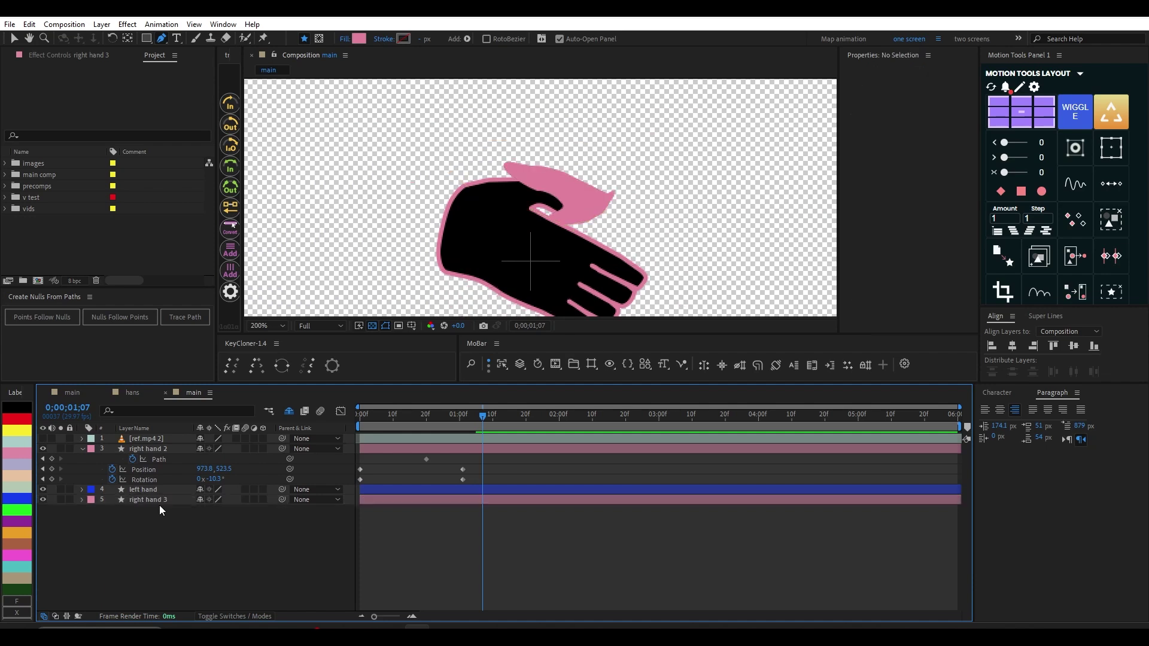
click(156, 503)
key(m)
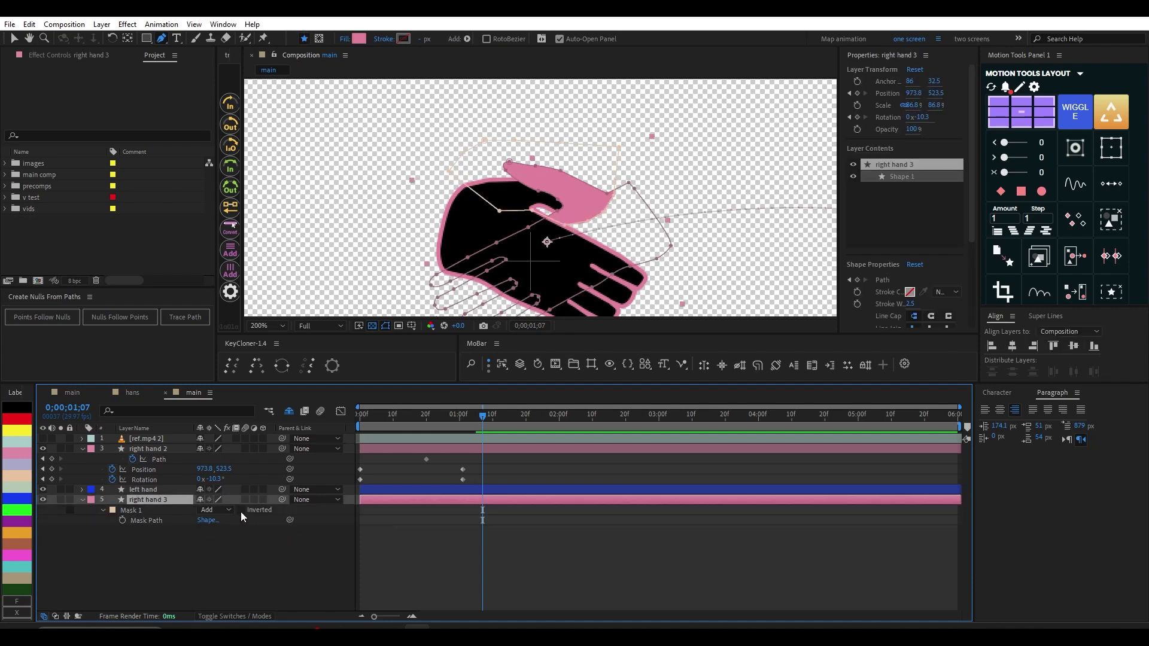
click(185, 547)
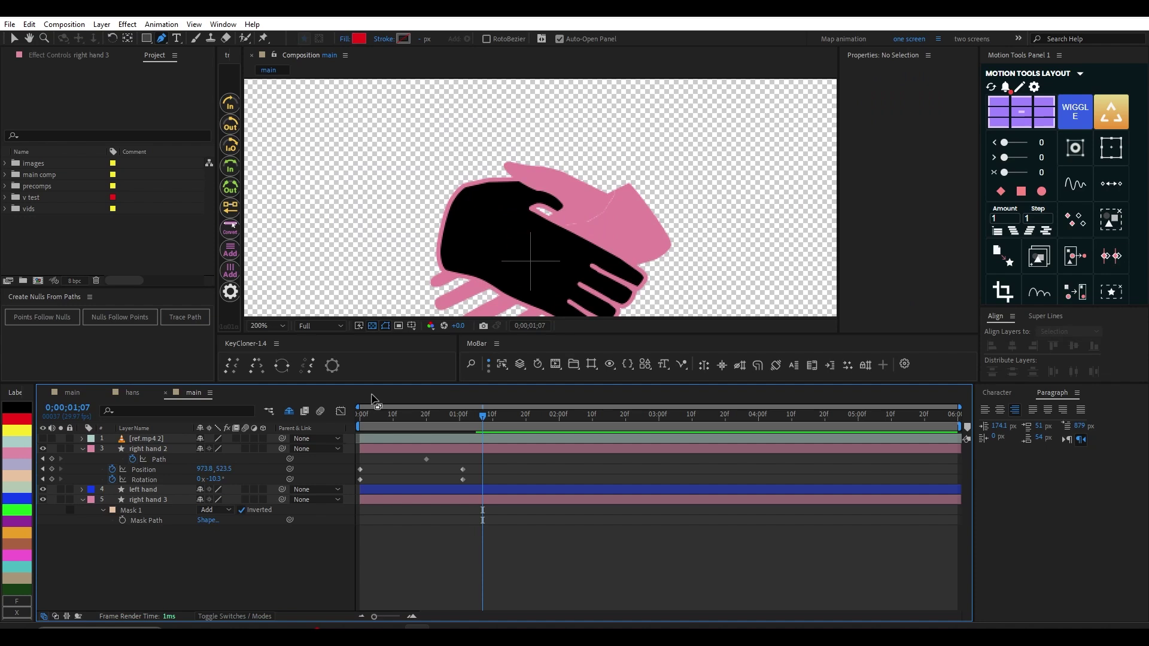
Step: Inspect the seam between right hand 2 and right hand 3 by switching each layer's visibility off and on
scroll(566, 252, down, 2)
scroll(566, 252, up, 4)
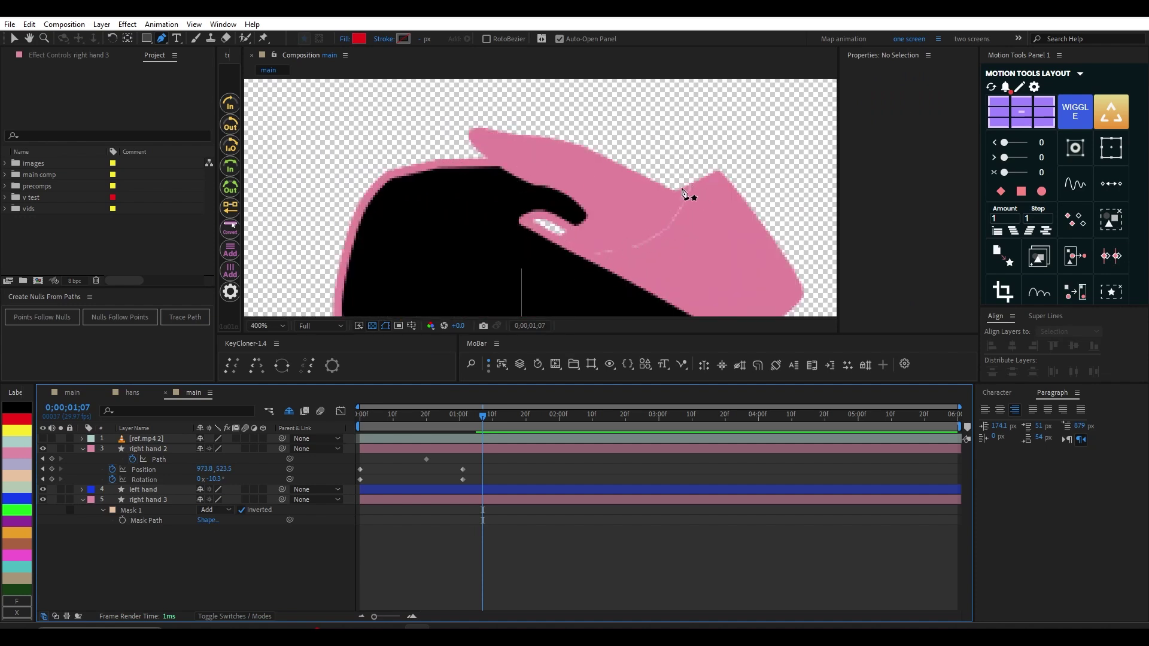
click(157, 500)
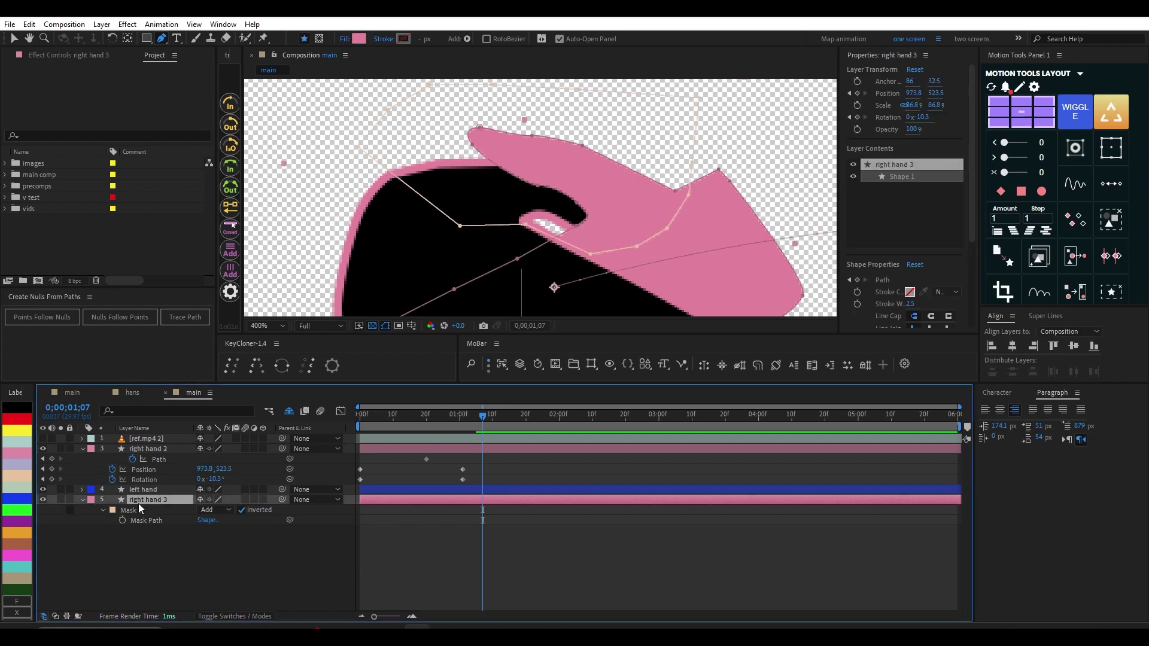
click(43, 500)
click(43, 499)
click(43, 500)
click(43, 500)
click(46, 500)
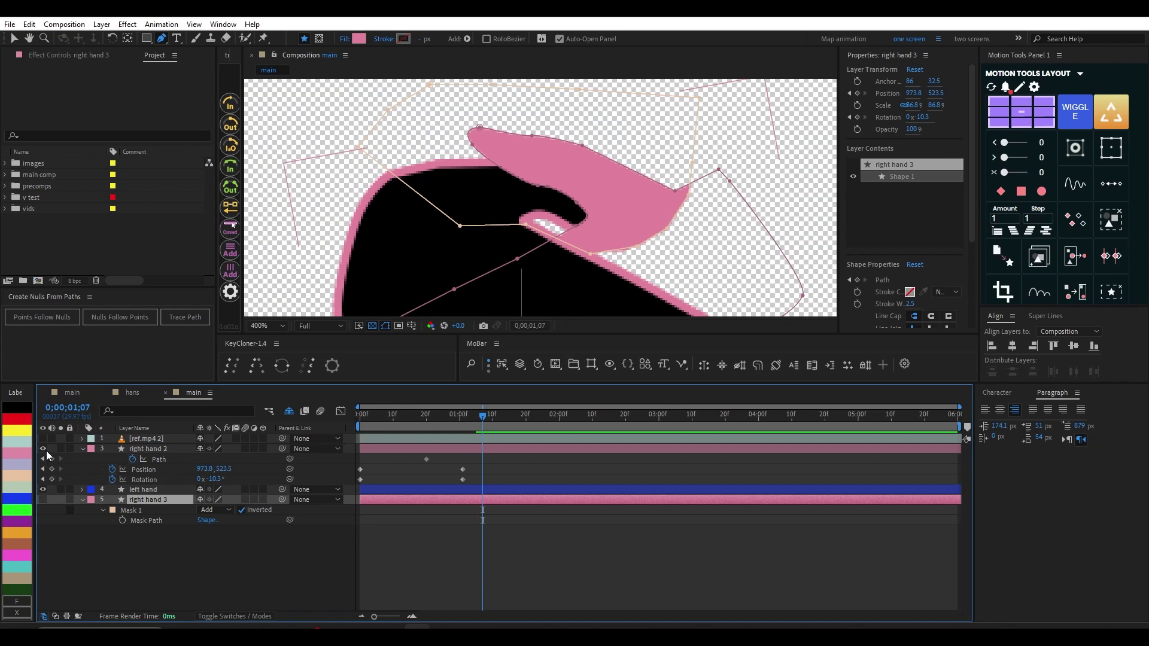
click(44, 450)
click(44, 450)
click(86, 532)
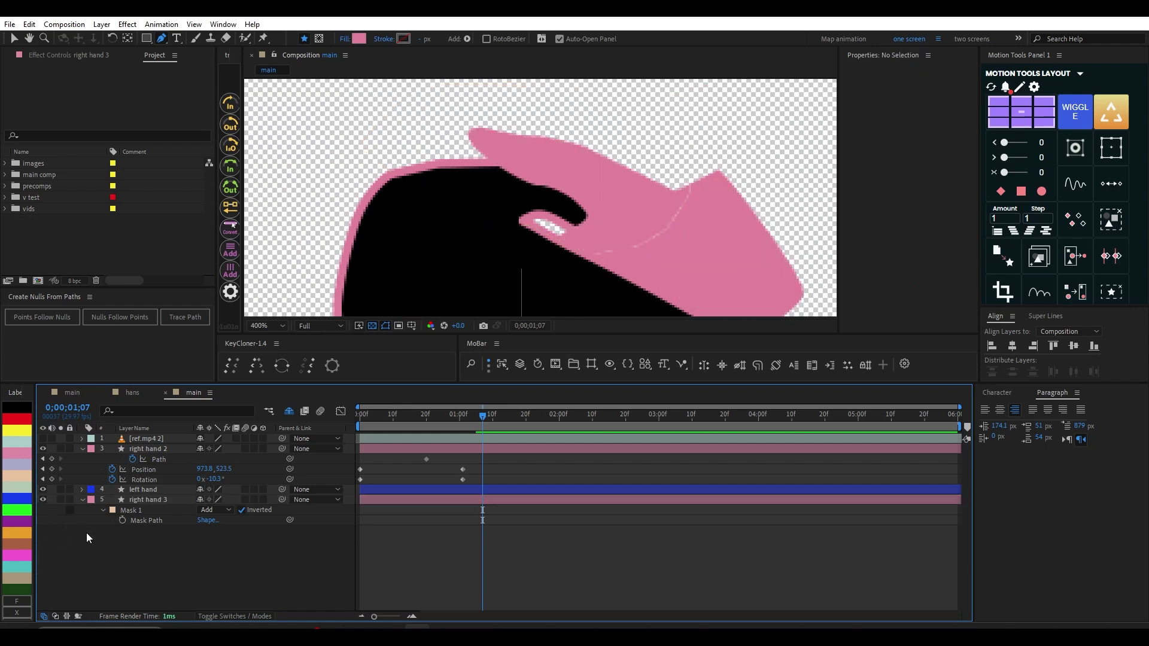
Step: Select right hand 2's thumb points and move them down toward the left hand at 0;00;01;07
click(152, 451)
scroll(618, 219, up, 1)
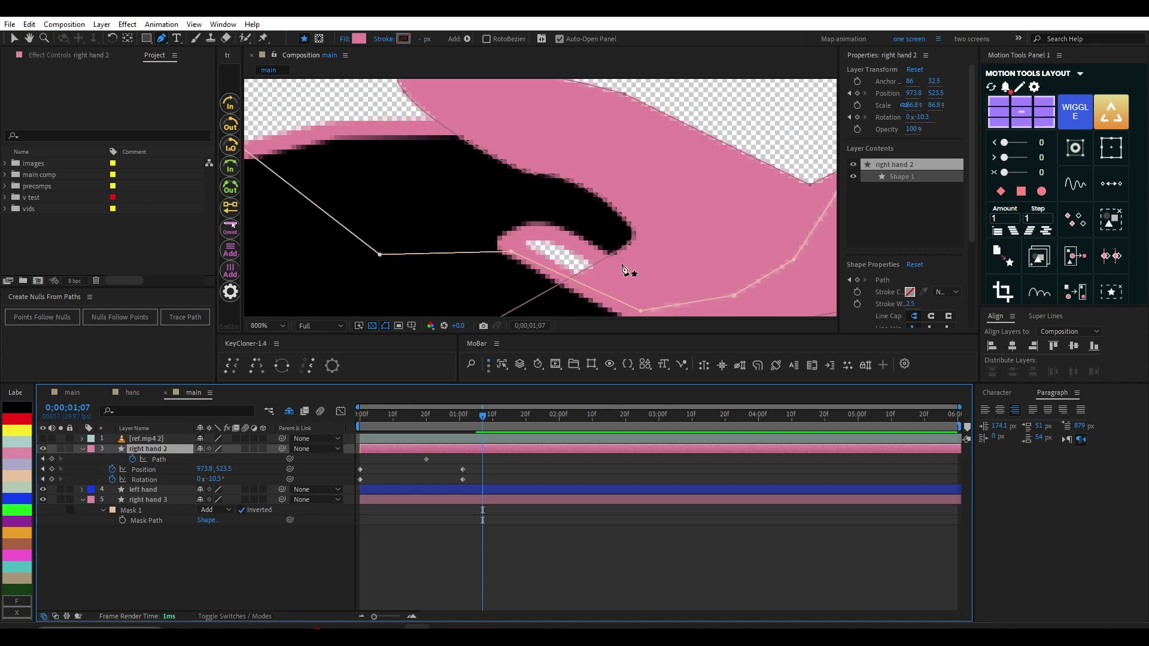
scroll(620, 226, down, 1)
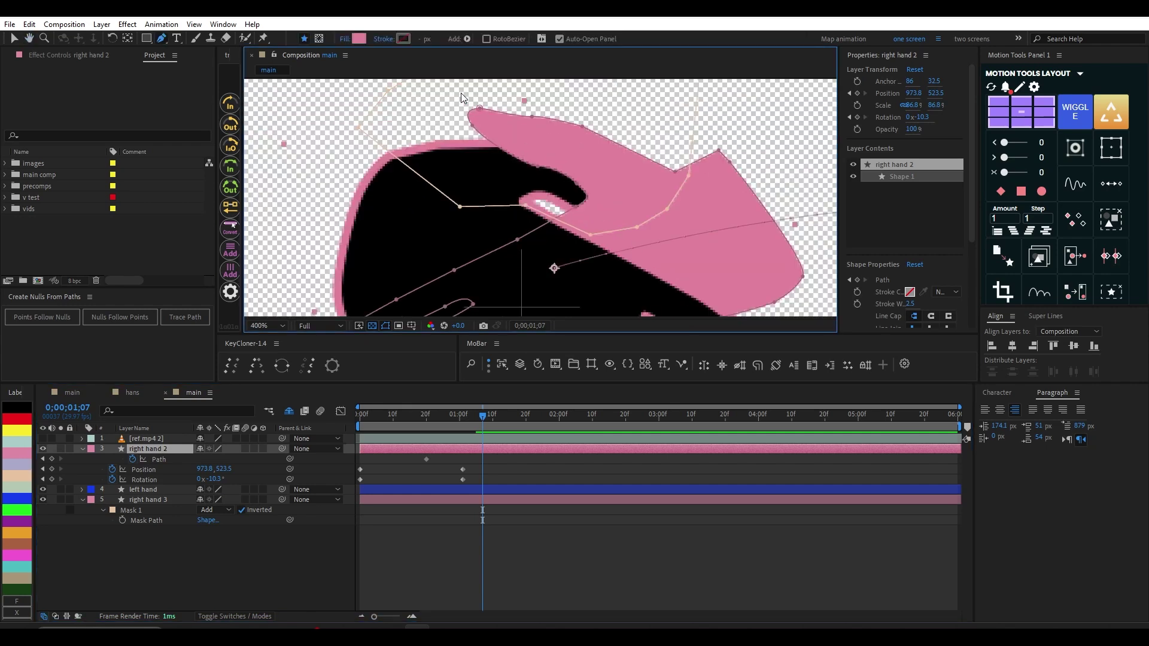
drag(461, 93, 552, 148)
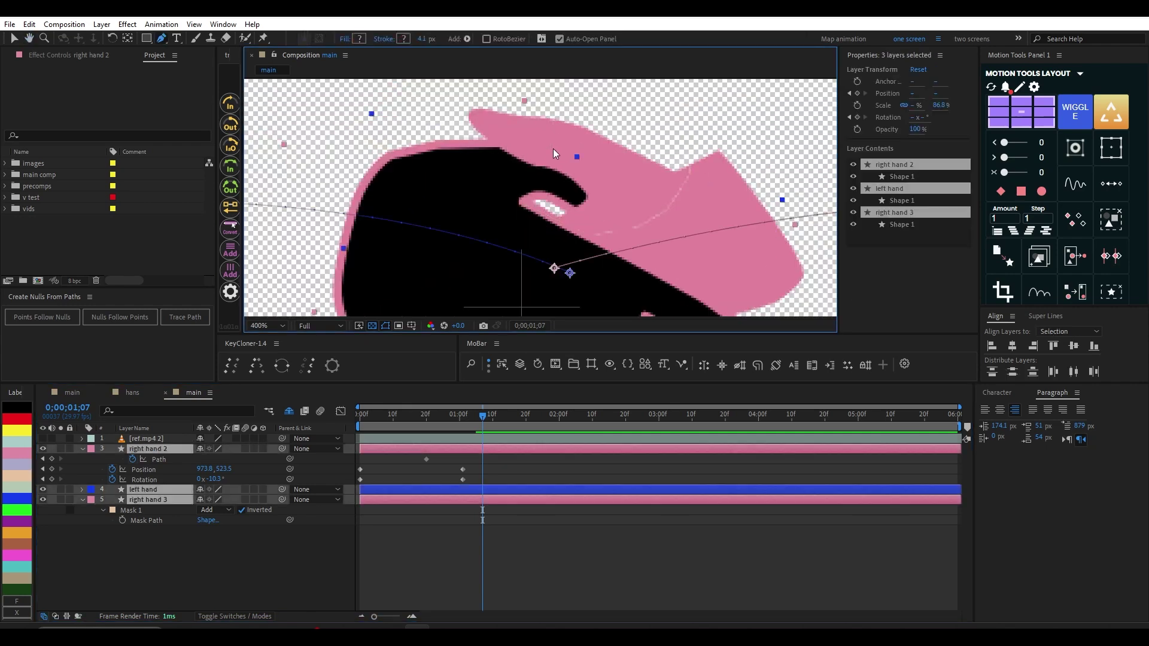
click(473, 499)
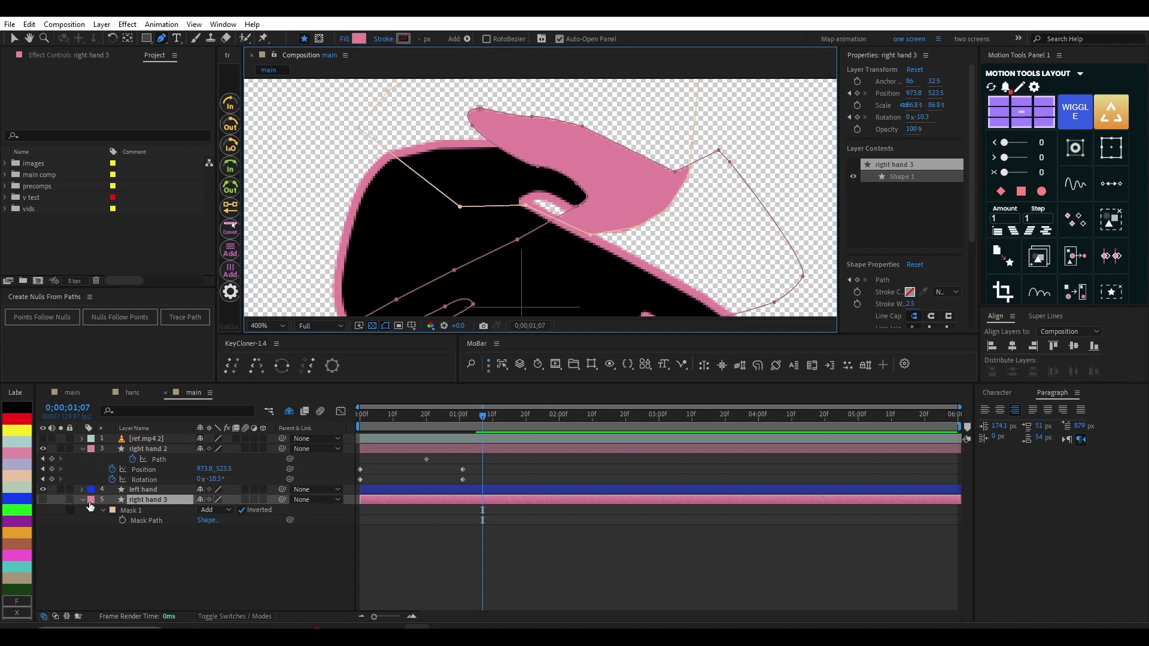
click(162, 449)
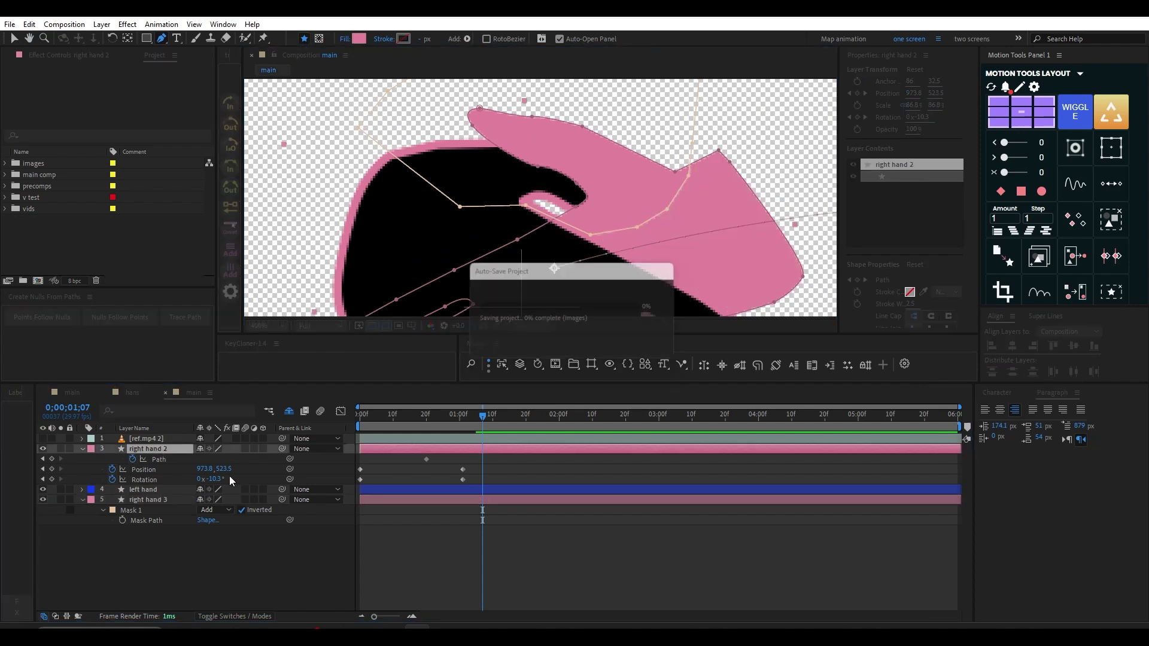
click(426, 459)
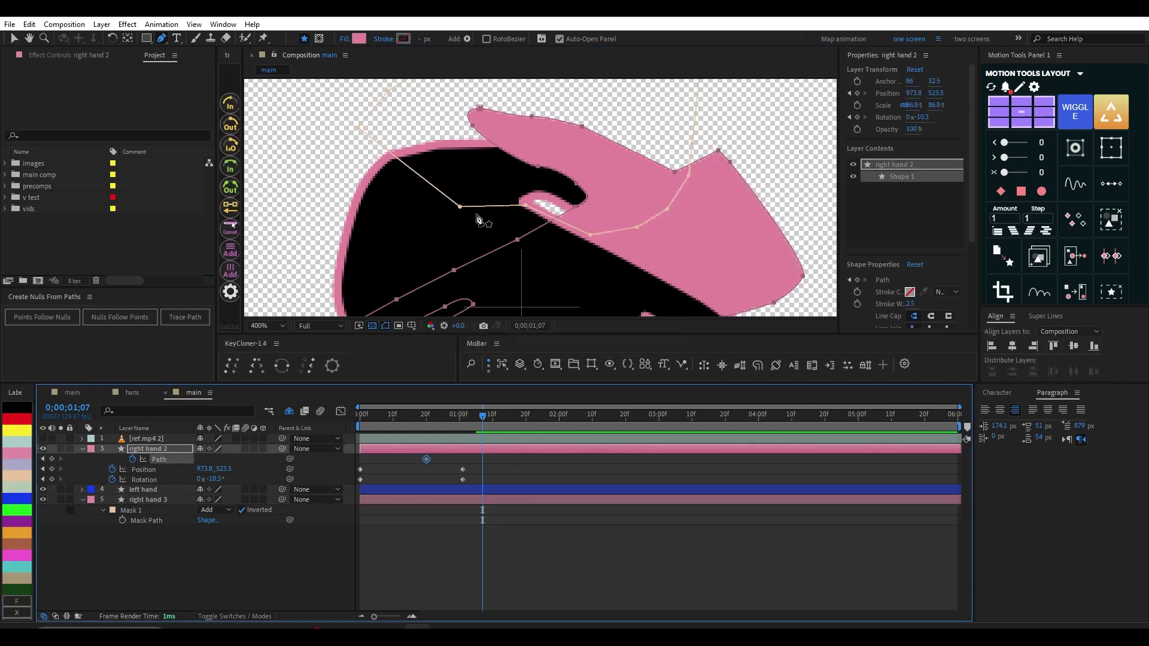
drag(456, 95, 629, 188)
drag(503, 116, 471, 138)
Step: Adjust the points along the lower and upper edges of right hand 2's thumb and undo the last stray edit
drag(531, 175, 576, 205)
drag(531, 187, 536, 190)
drag(531, 124, 530, 131)
drag(450, 132, 477, 163)
drag(471, 138, 550, 211)
click(526, 182)
key(ctrl+z)
Step: Reshape right hand 2's thumb at 0;00;01;07 by shifting its lower and upper edge points and lowering its tip
click(483, 470)
drag(536, 190, 533, 199)
drag(582, 134, 529, 138)
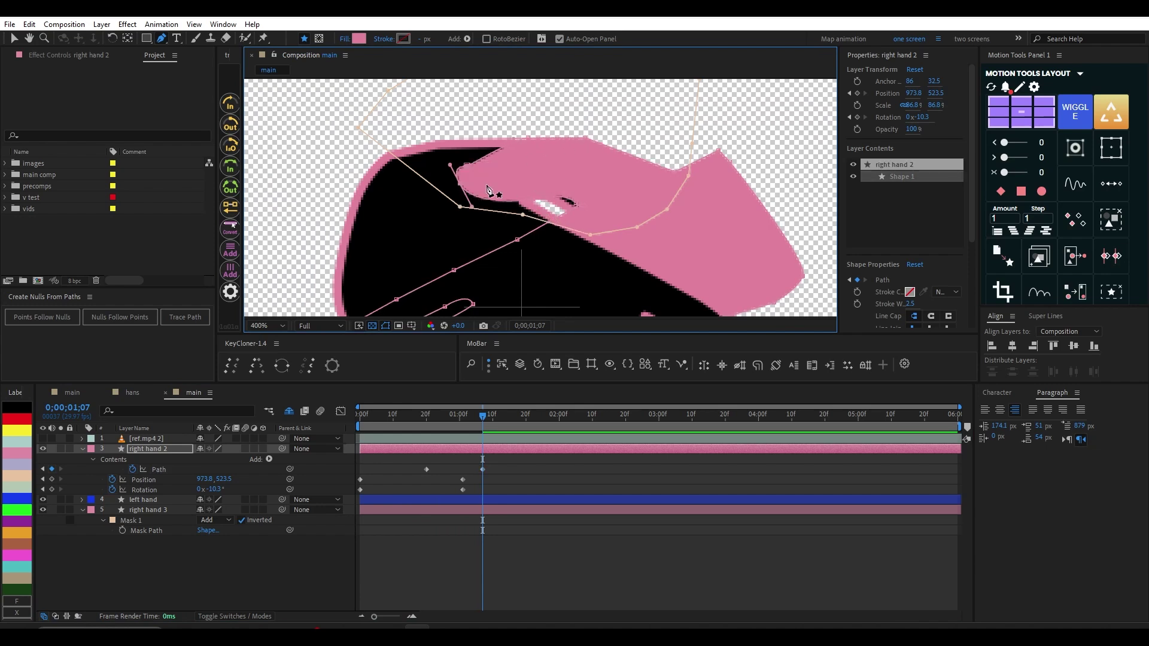
drag(443, 160, 478, 213)
drag(468, 165, 472, 183)
scroll(512, 230, down, 1)
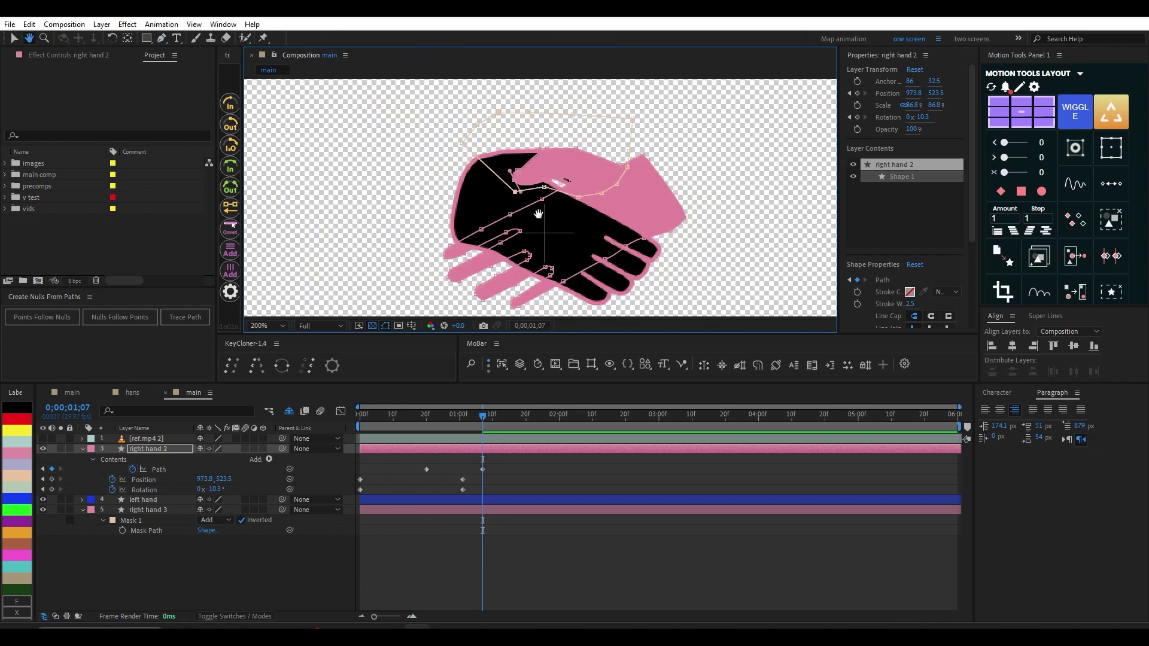
scroll(554, 179, up, 1)
drag(555, 179, 556, 217)
Step: Reveal the left hand layer's keyframes and move the current time to its Path keyframe at 0;00;01;05
click(459, 501)
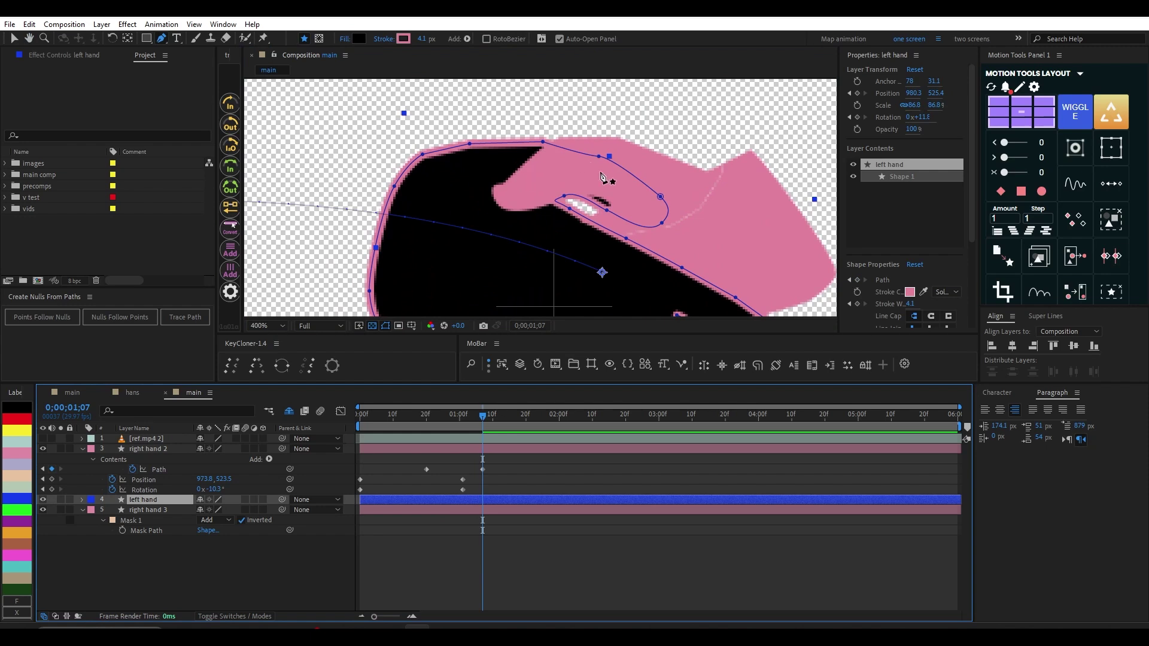
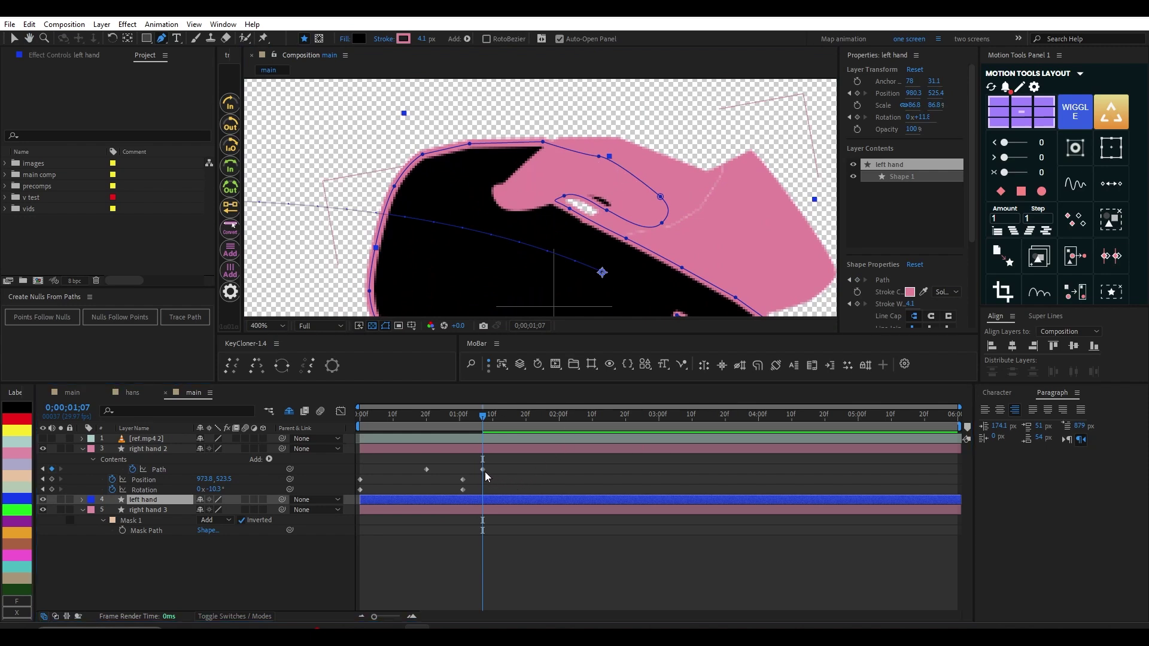
click(484, 504)
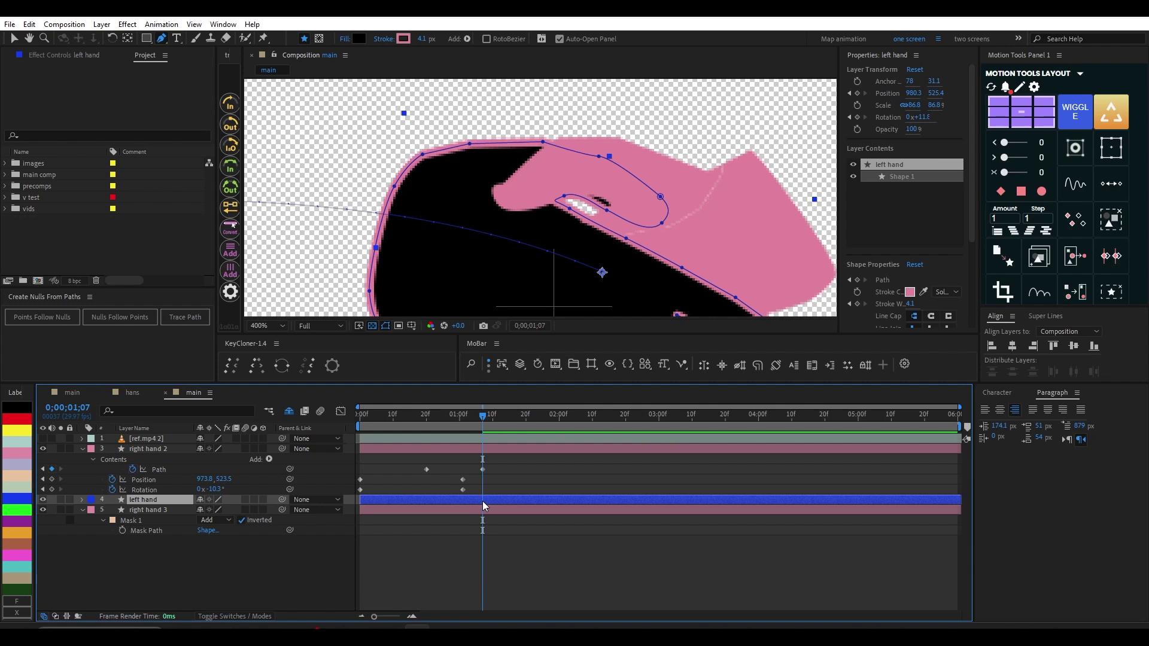
key(u)
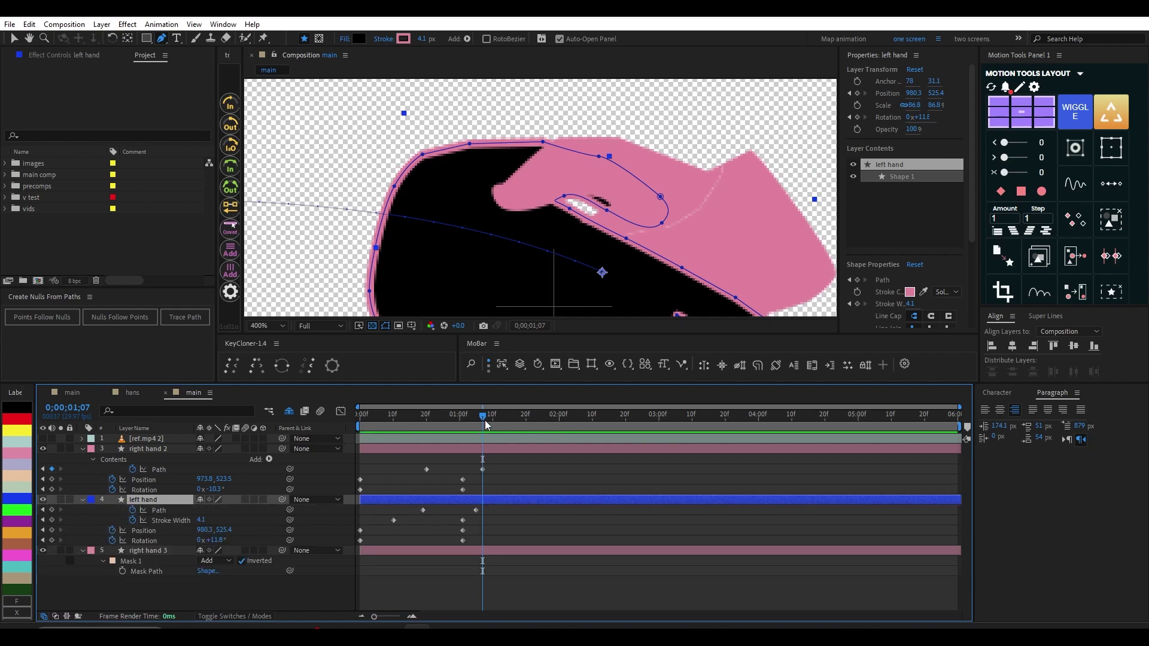
drag(484, 420, 477, 417)
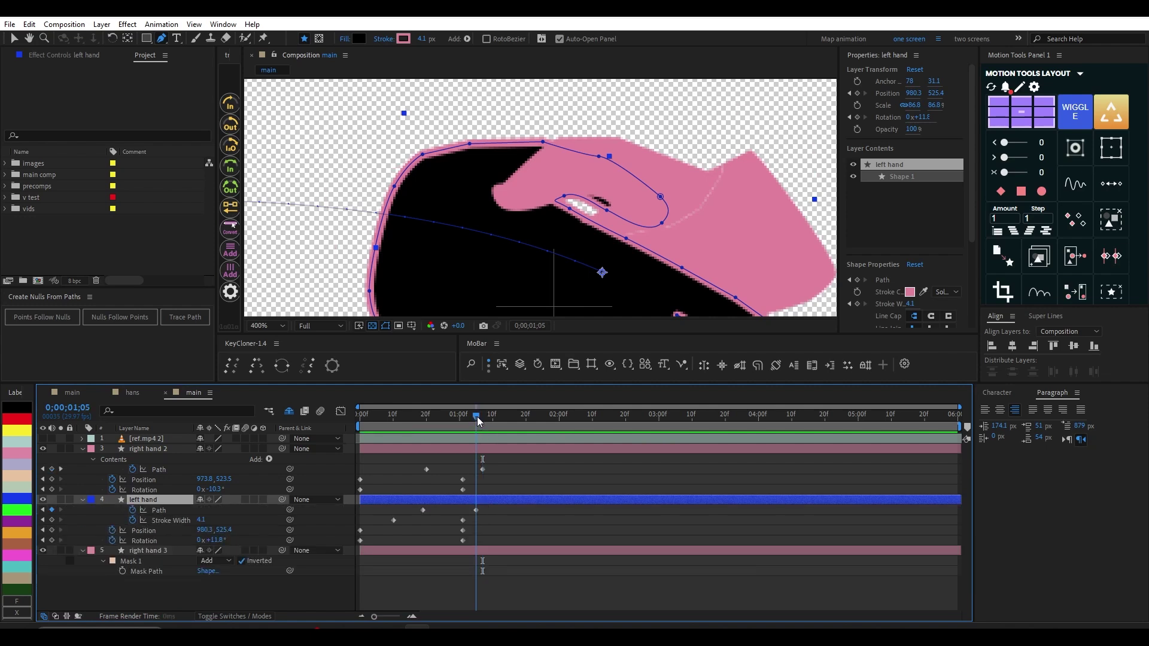
Step: Reshape the left hand's thumb at 0;00;01;05 by lowering its upper edge and tip and pulling its inner edge points down toward the hand
click(476, 510)
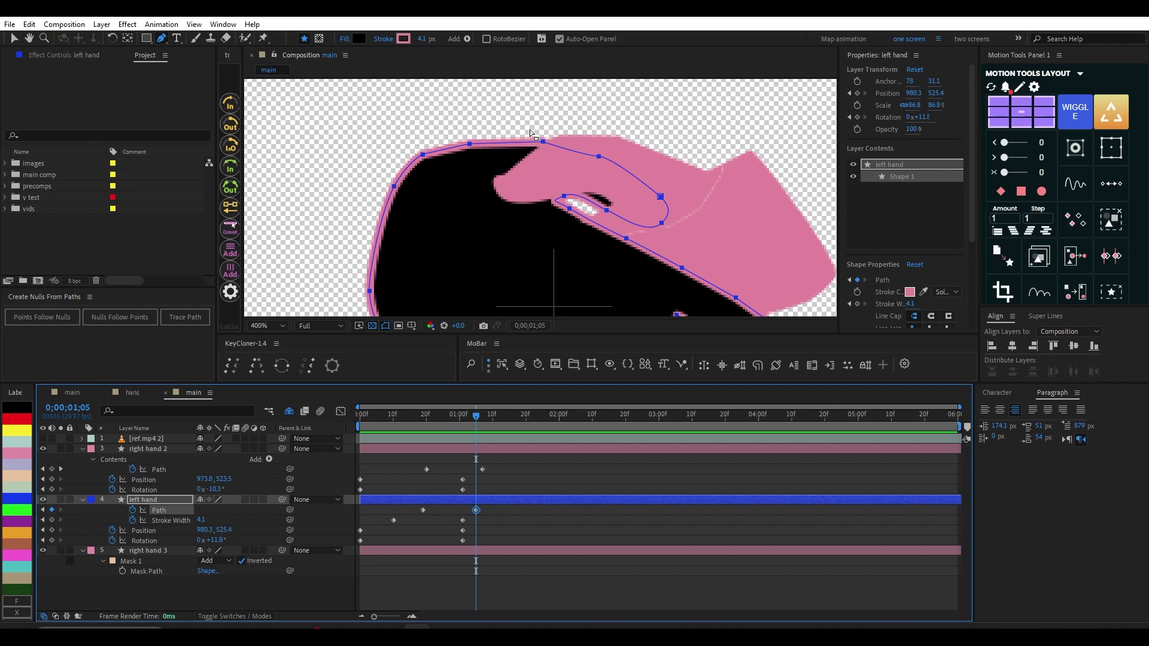
mouse_move(590, 151)
mouse_down()
mouse_move(607, 159)
mouse_move(596, 162)
mouse_up()
drag(661, 197, 649, 237)
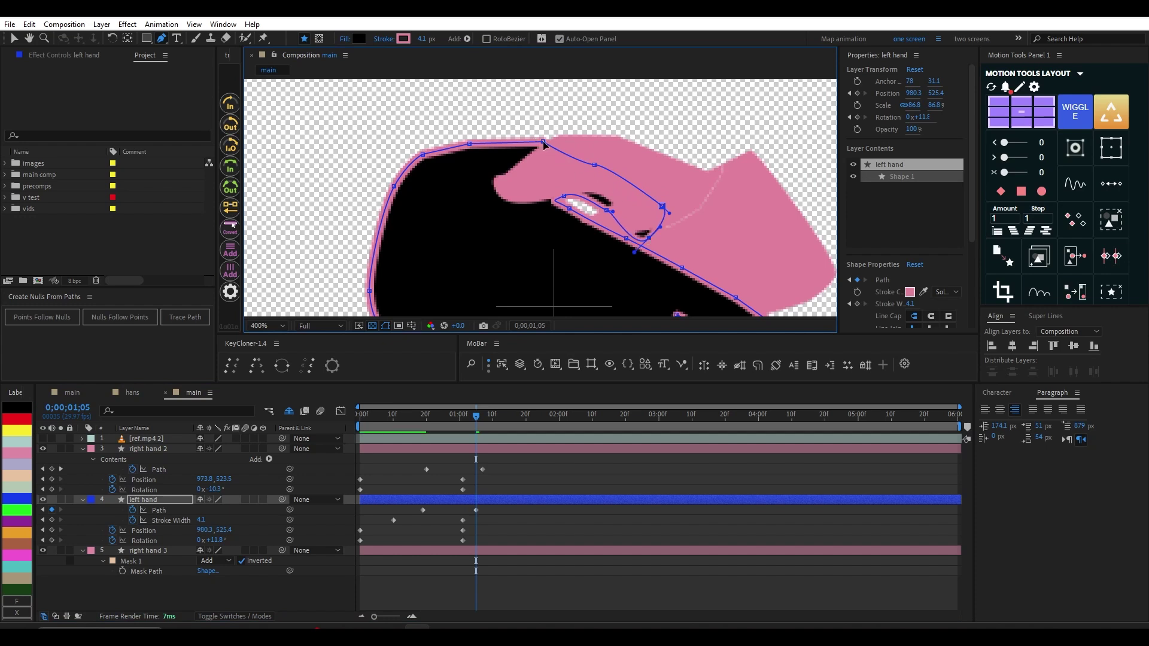
drag(544, 144, 538, 145)
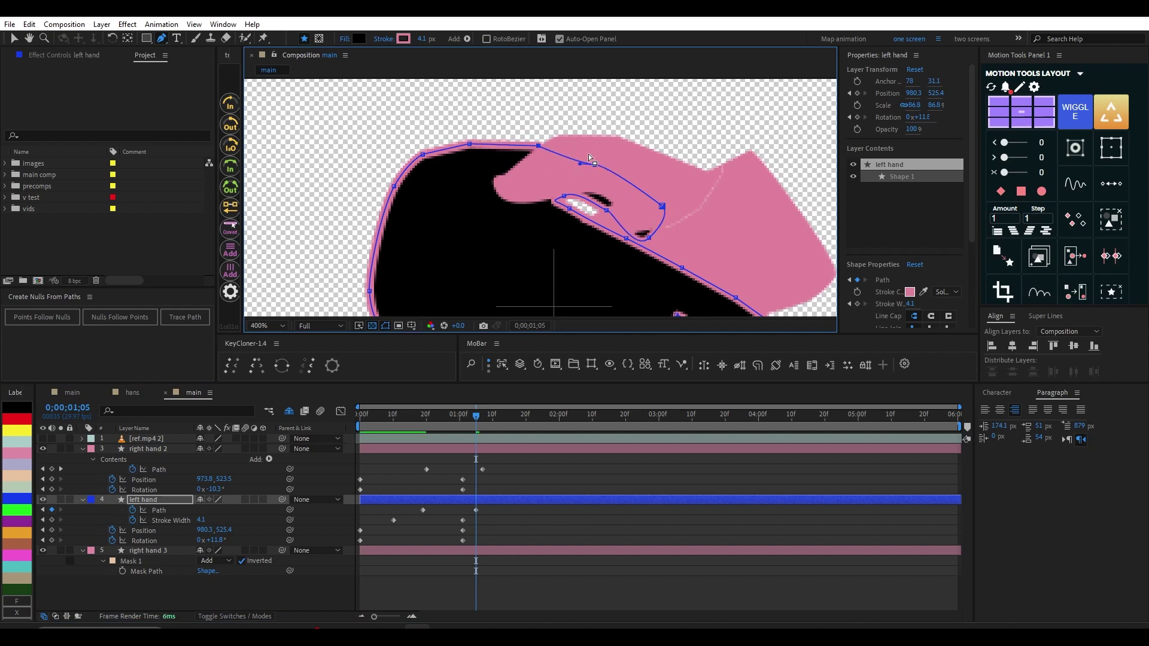
drag(597, 169, 597, 222)
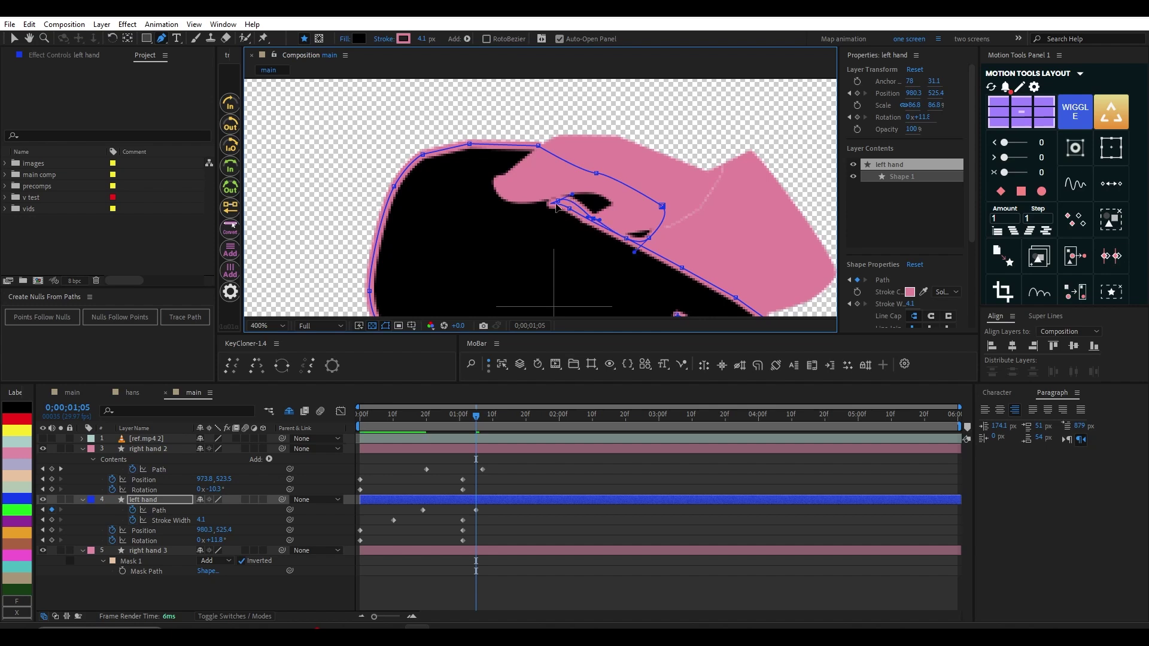
drag(572, 196, 572, 208)
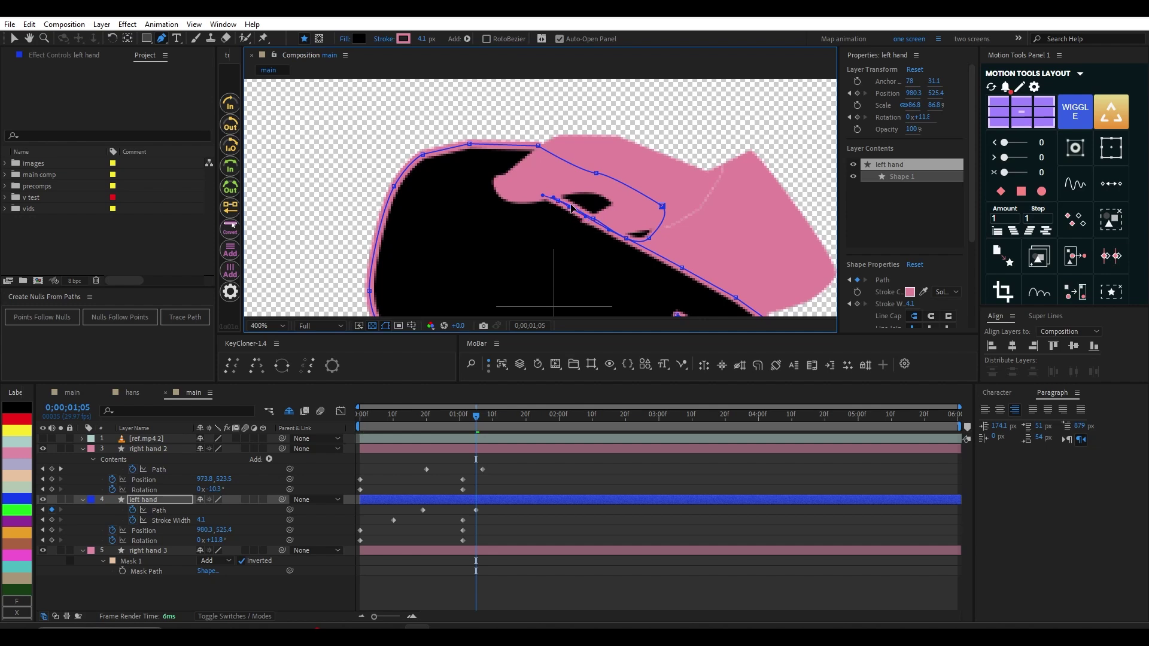
drag(662, 207, 659, 229)
drag(596, 174, 595, 185)
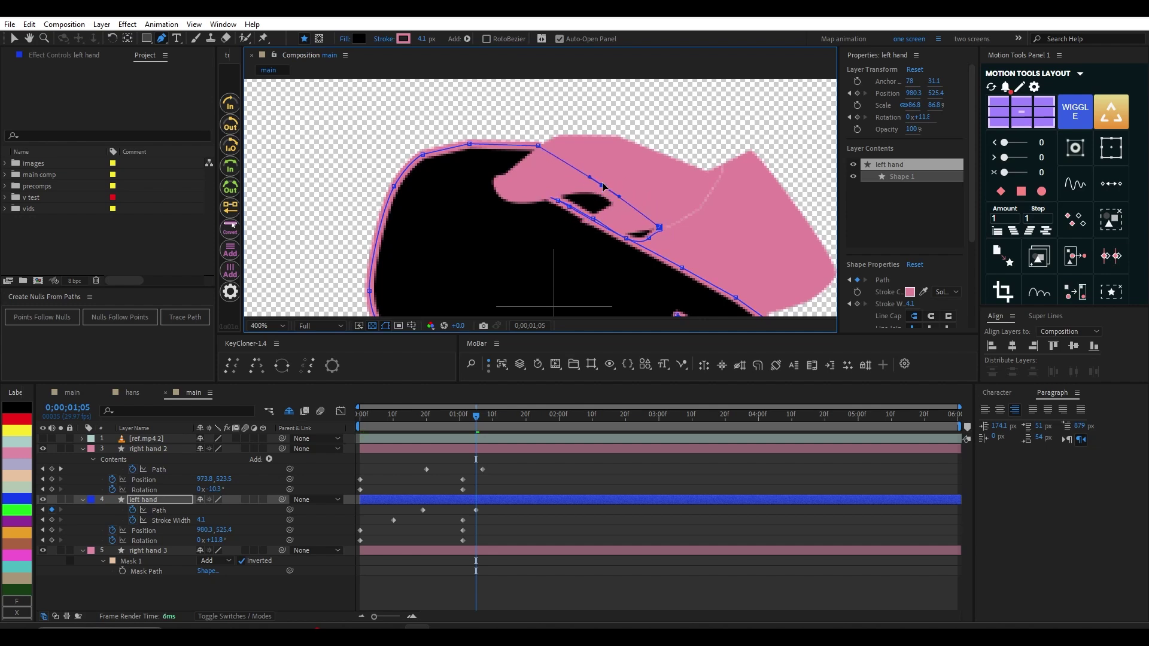
key(F2)
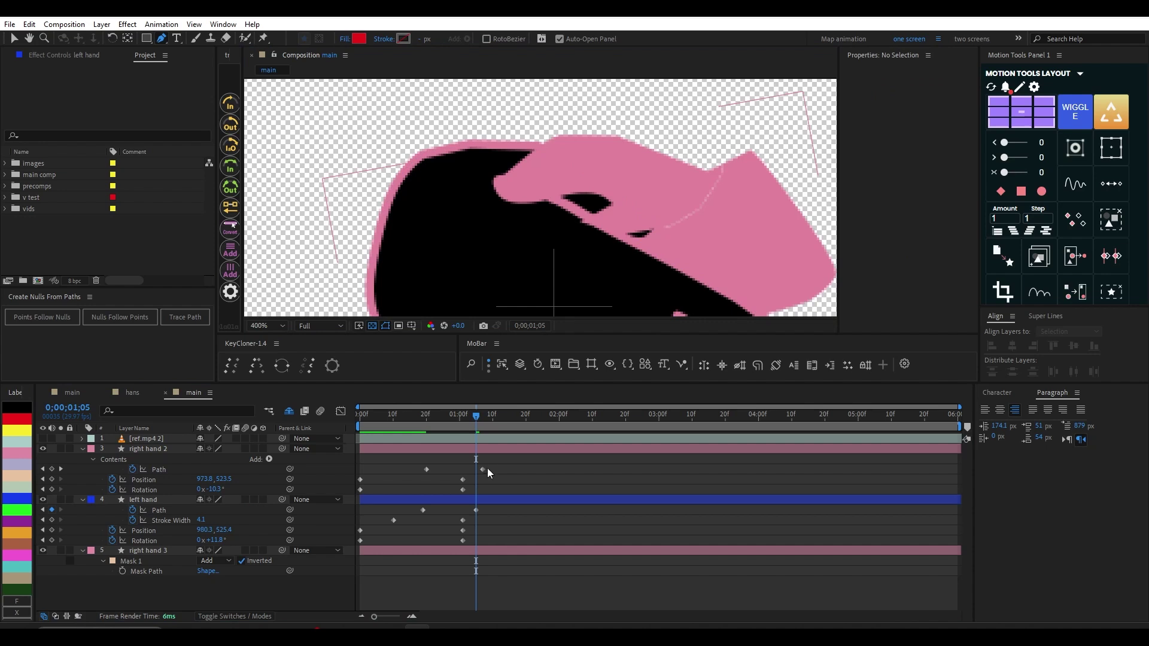
Step: Move right hand 2's last Path keyframe to 0;00;01;05 and lower the point on the hand's upper edge
click(482, 471)
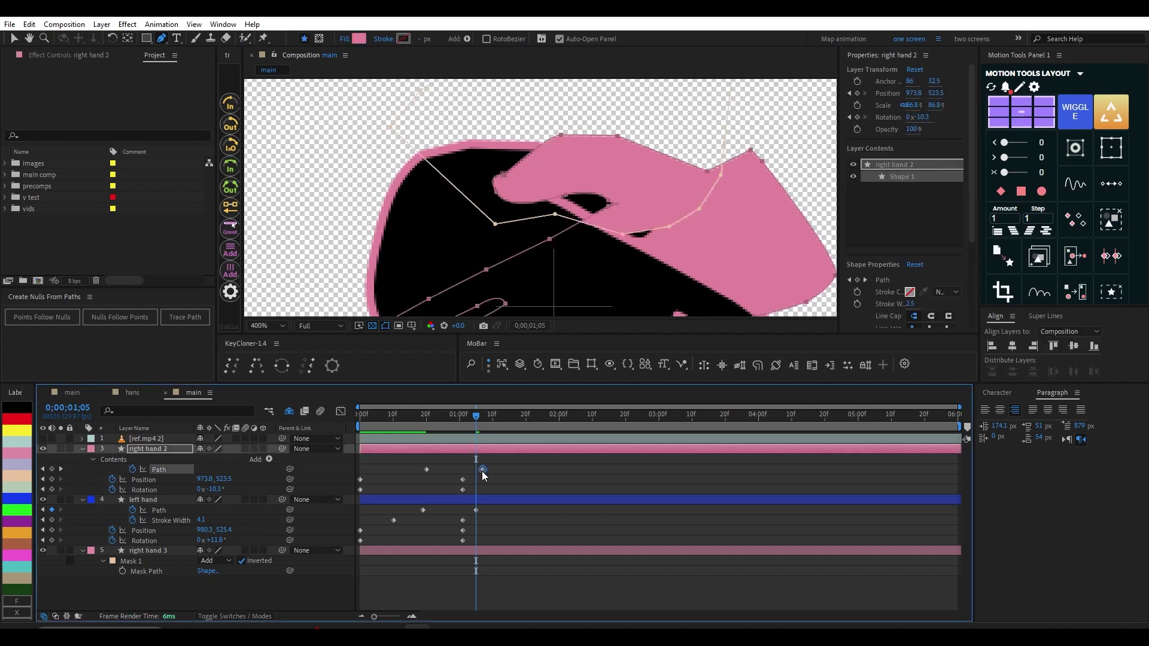
drag(483, 471, 479, 471)
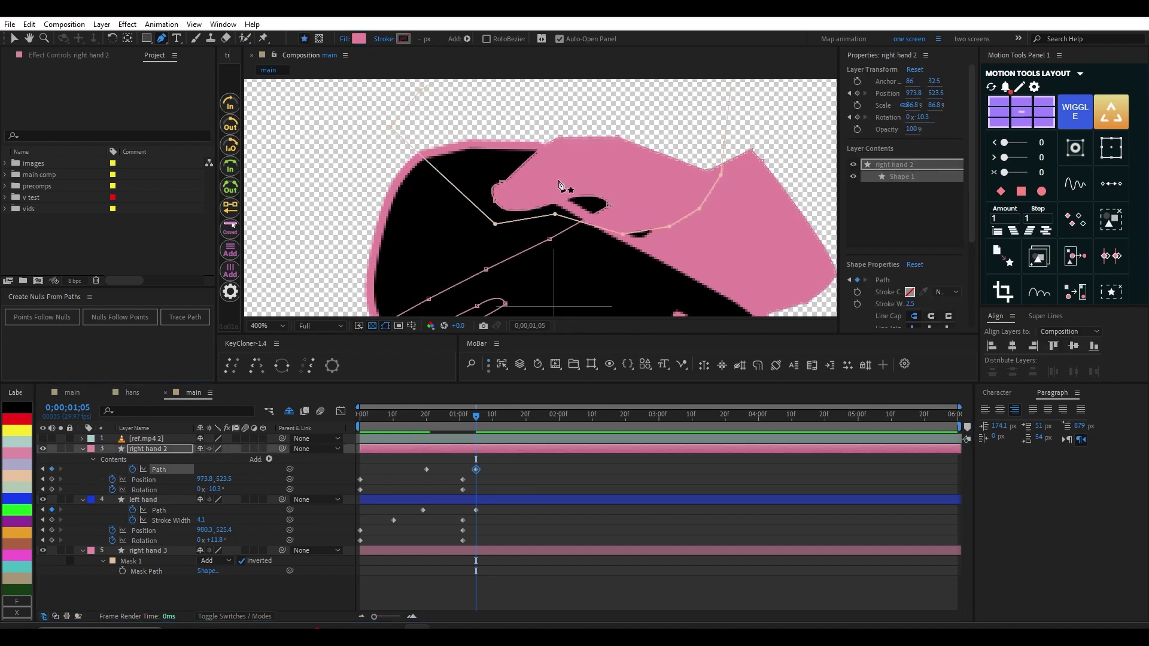
drag(560, 138, 612, 147)
click(510, 222)
scroll(612, 147, down, 1)
drag(462, 418, 483, 432)
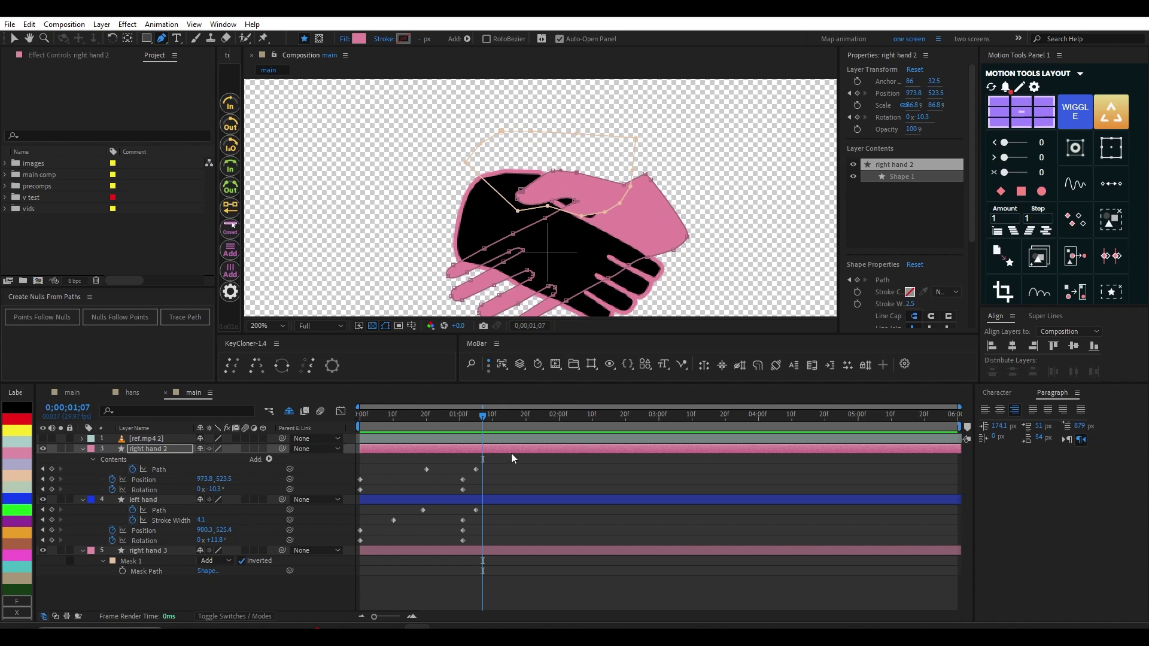
drag(486, 420, 480, 418)
scroll(541, 197, up, 2)
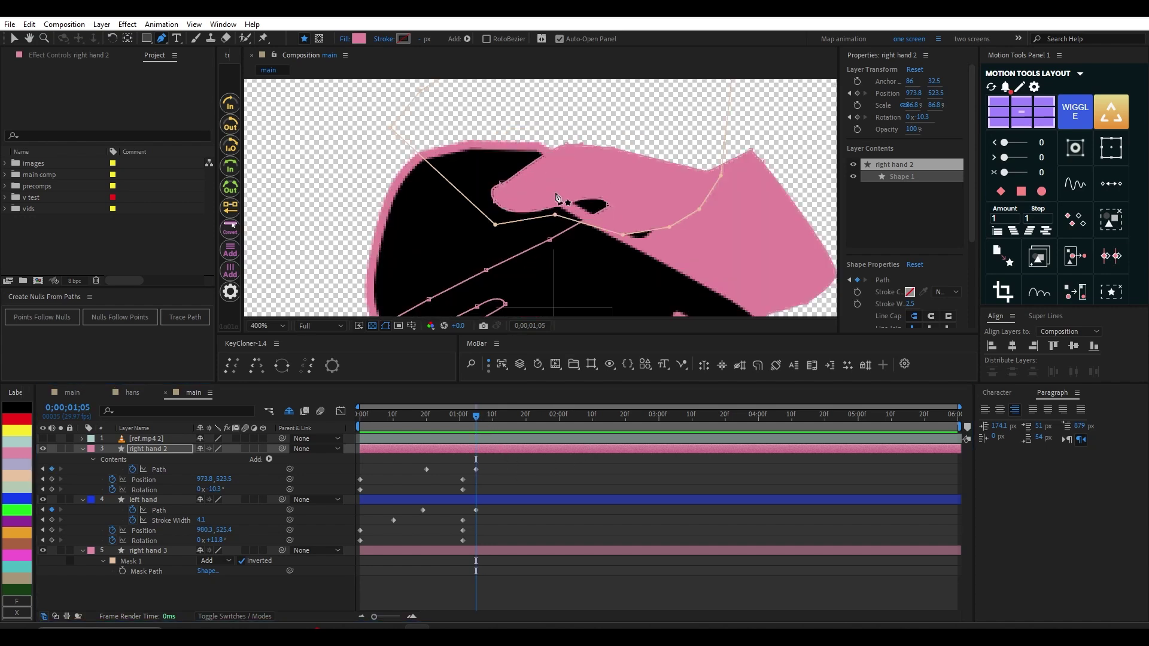
scroll(571, 237, down, 2)
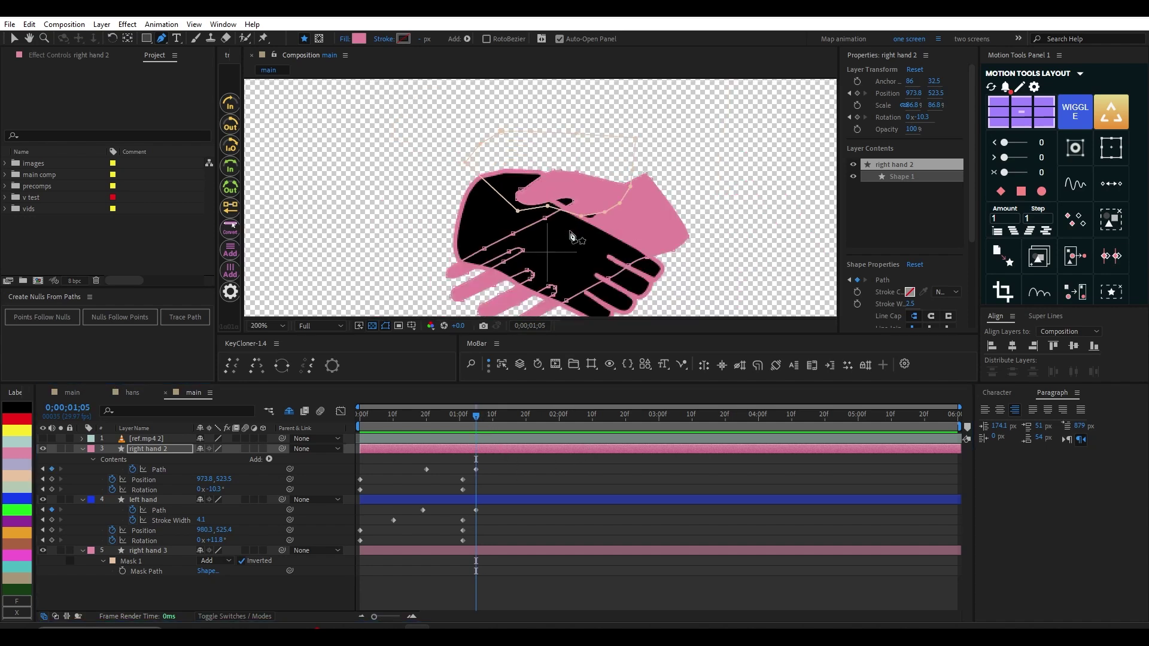
scroll(560, 258, up, 2)
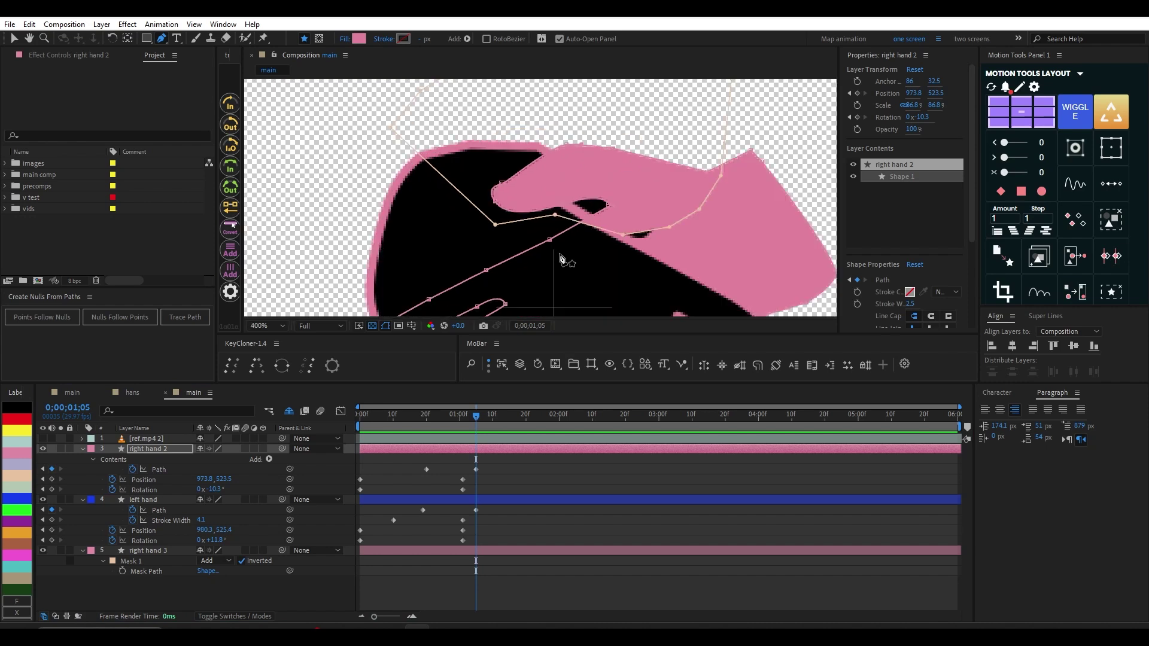
scroll(561, 258, down, 2)
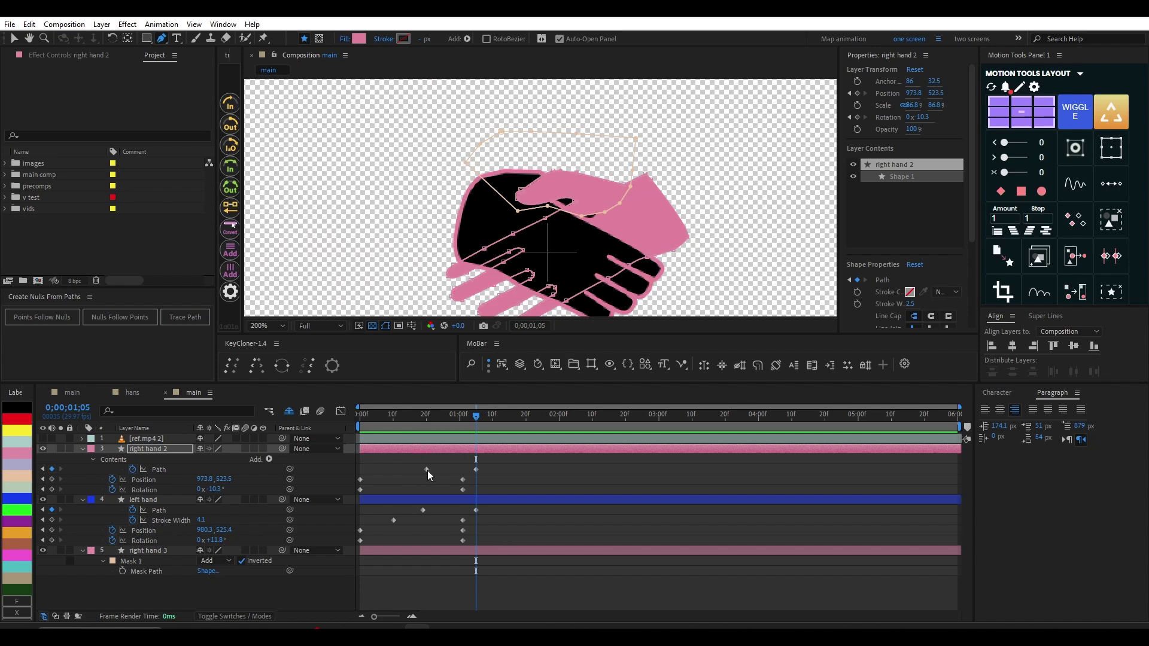
Step: Shift both hands' first Path keyframes slightly earlier into alignment and move their last Path keyframes to 0;00;01;01, matching the Position and Rotation keyframes
drag(427, 470, 421, 469)
drag(423, 510, 419, 511)
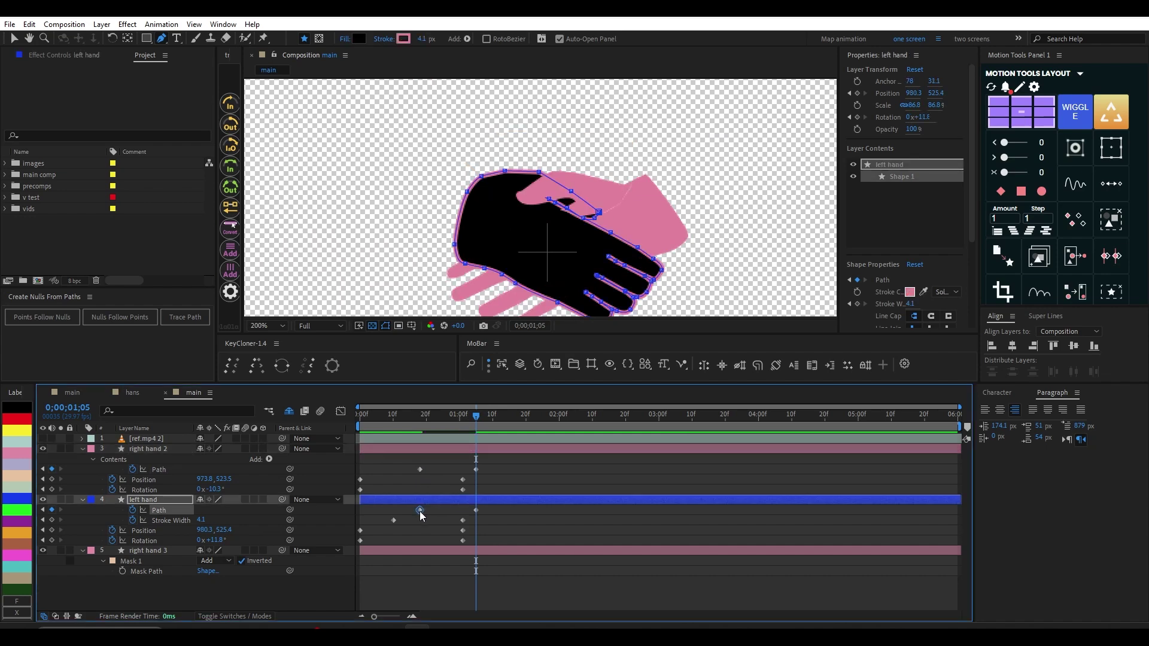
drag(493, 457, 475, 508)
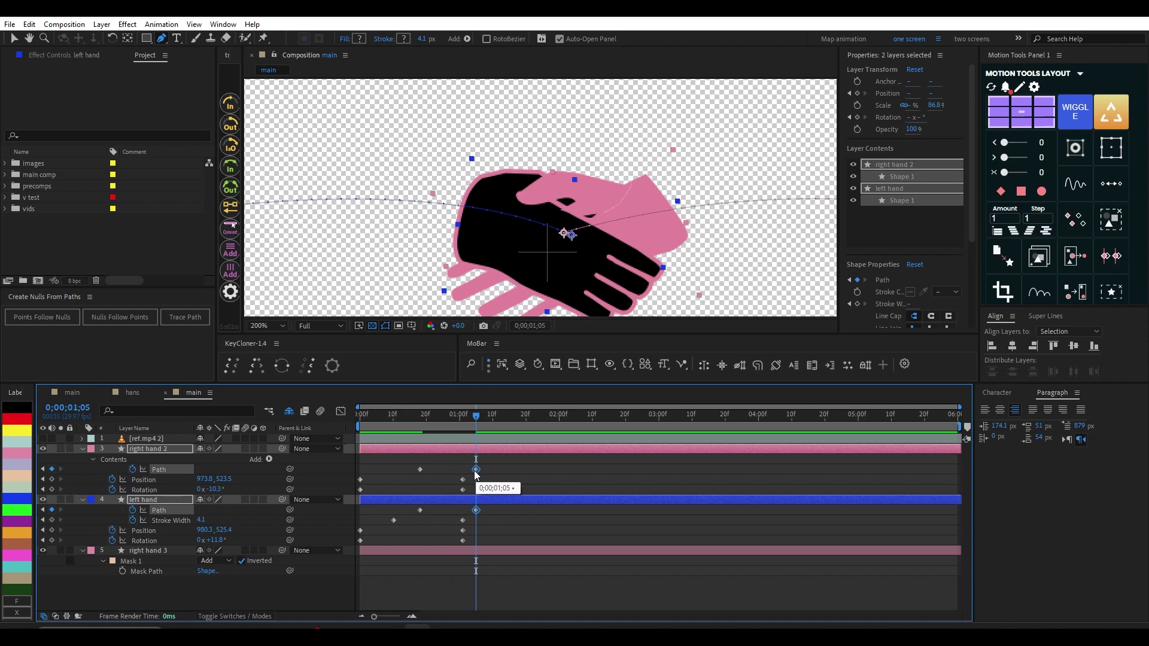
drag(475, 472, 465, 473)
click(473, 470)
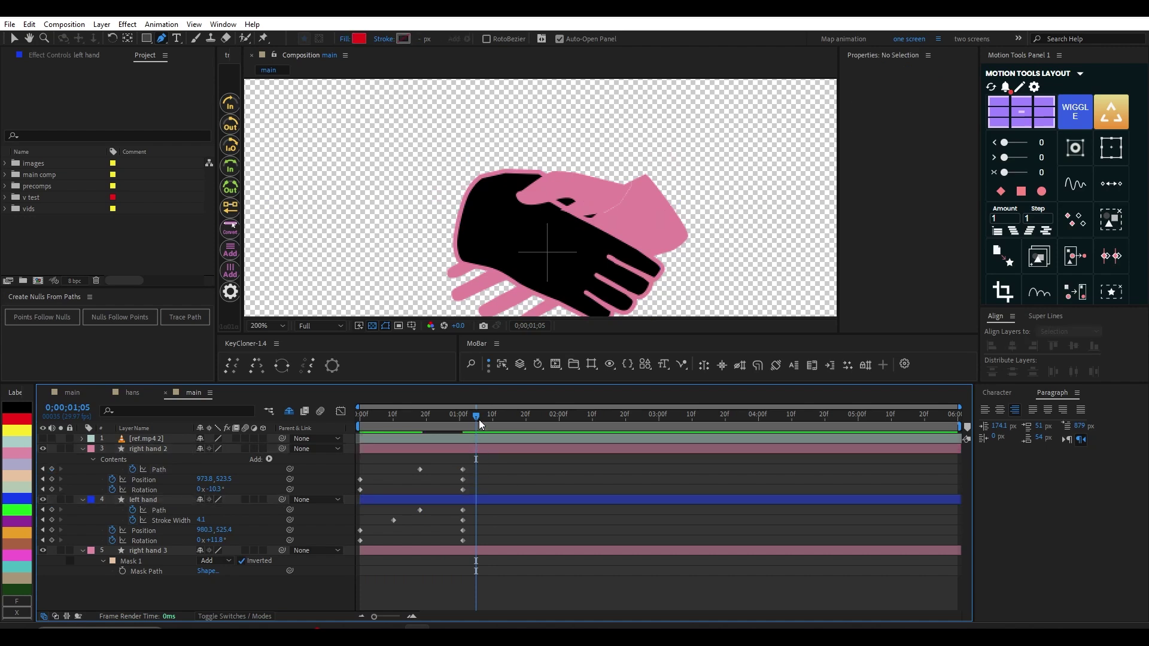
drag(479, 419, 462, 419)
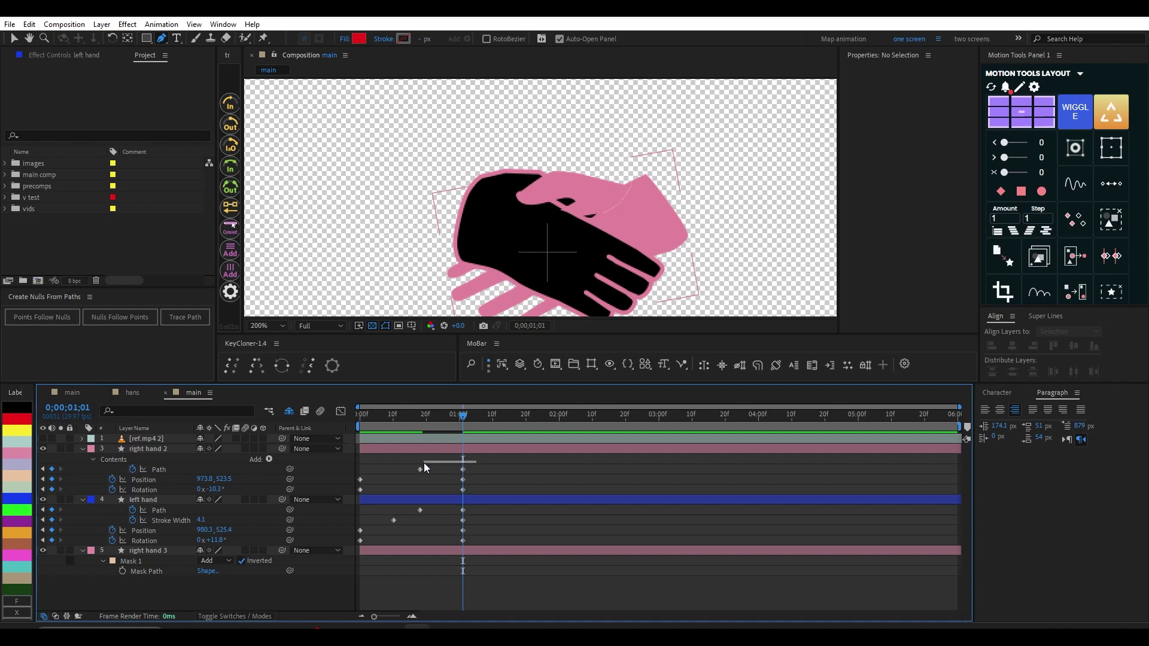
Step: Label all Path keyframes of right hand 2 and the left hand Red
drag(424, 465, 411, 468)
drag(462, 513, 407, 510)
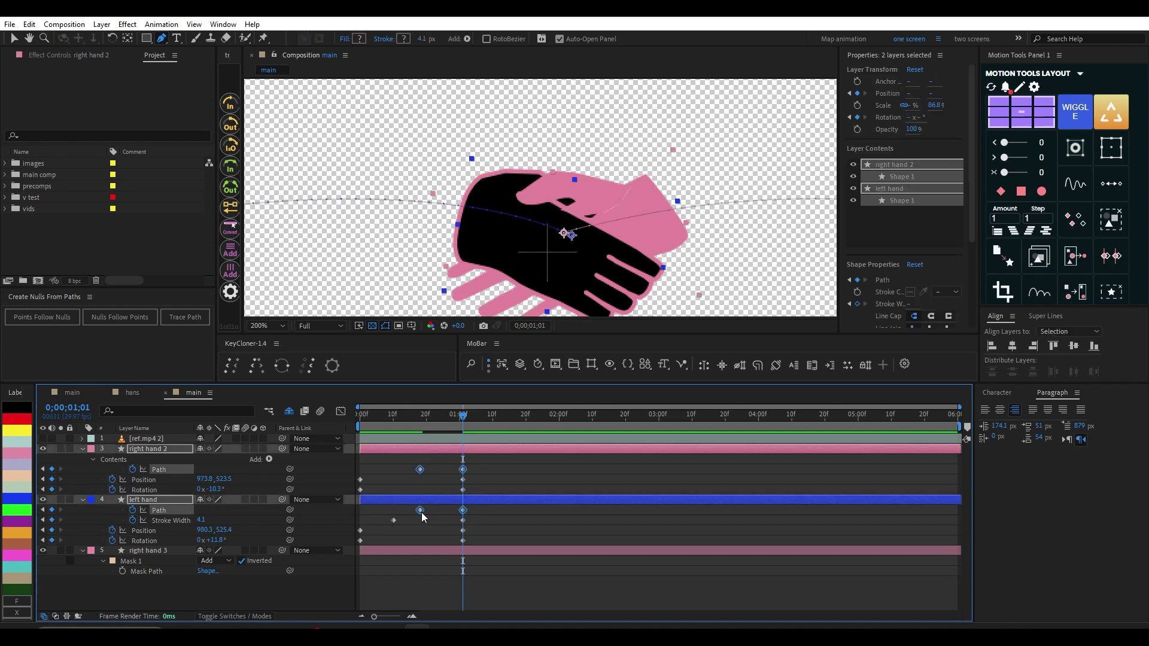
right_click(421, 513)
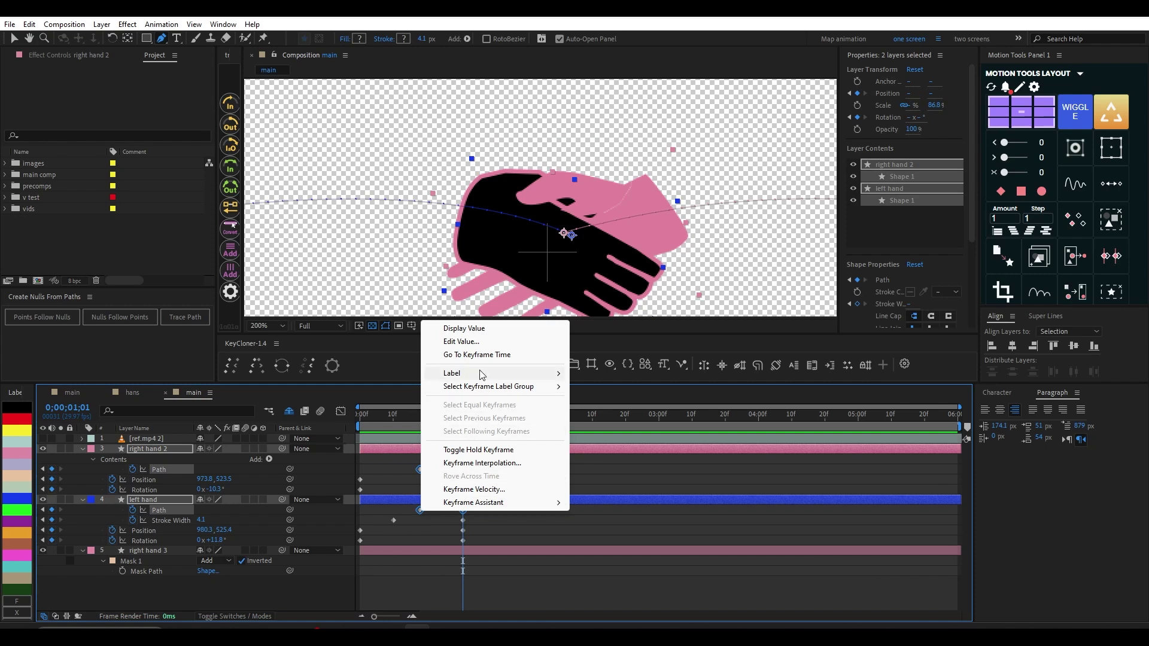
mouse_move(483, 375)
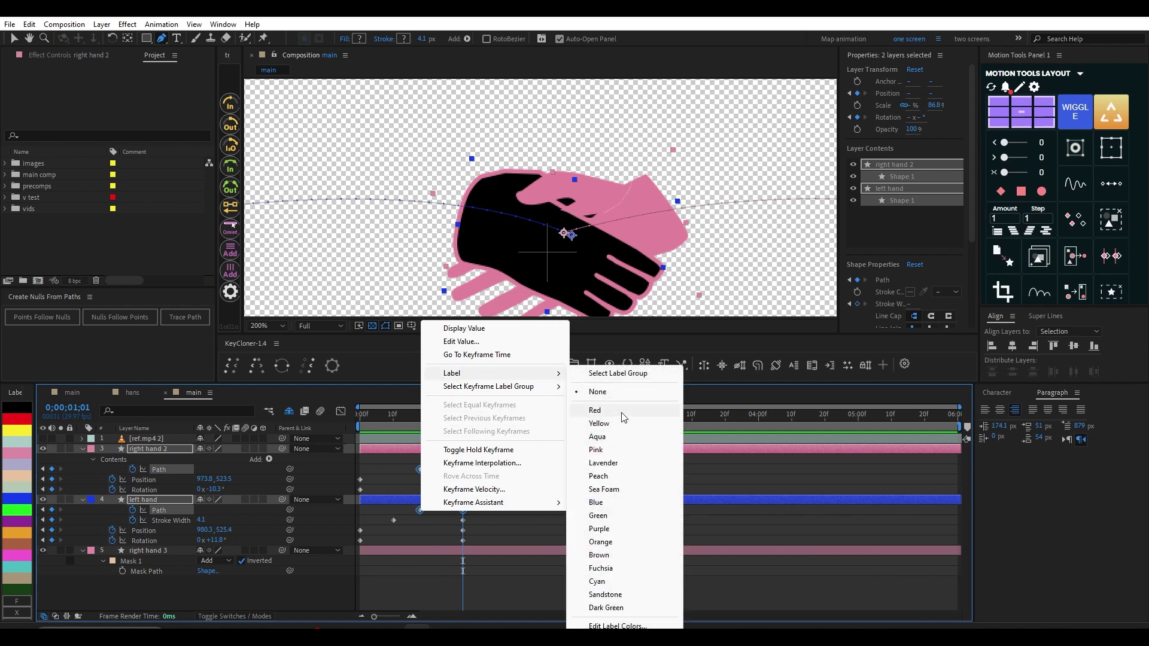
click(599, 410)
Step: Adjust the upper edge point of right hand 2 at its 0;00;01;01 Path keyframe, undoing the first attempt
click(463, 469)
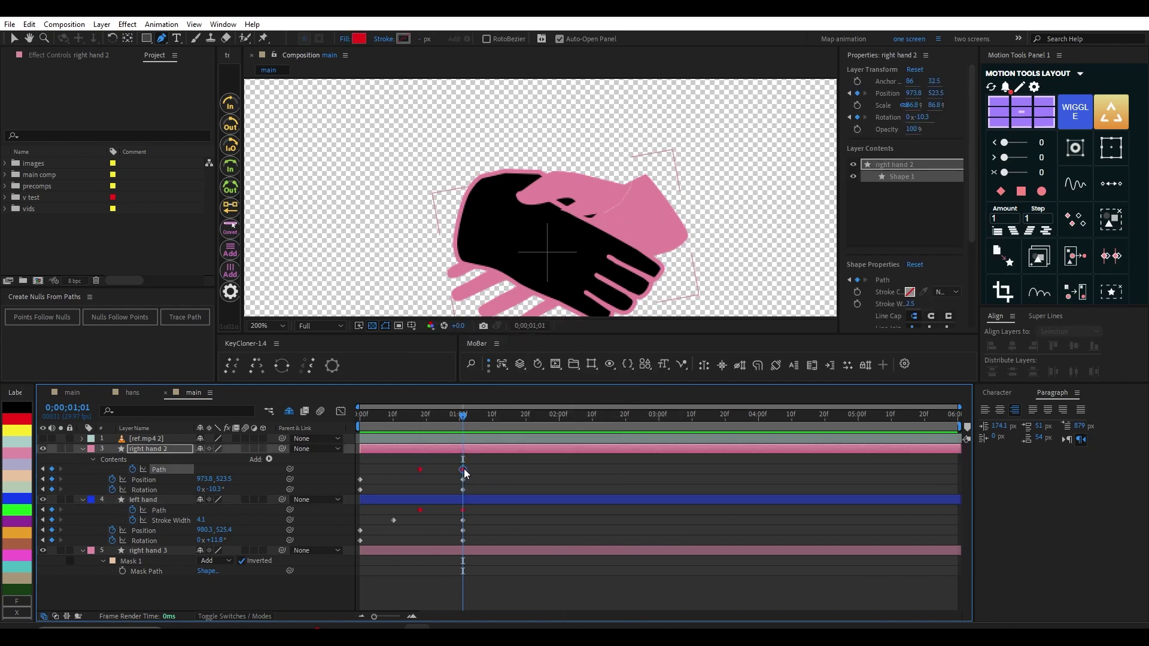
scroll(561, 203, up, 2)
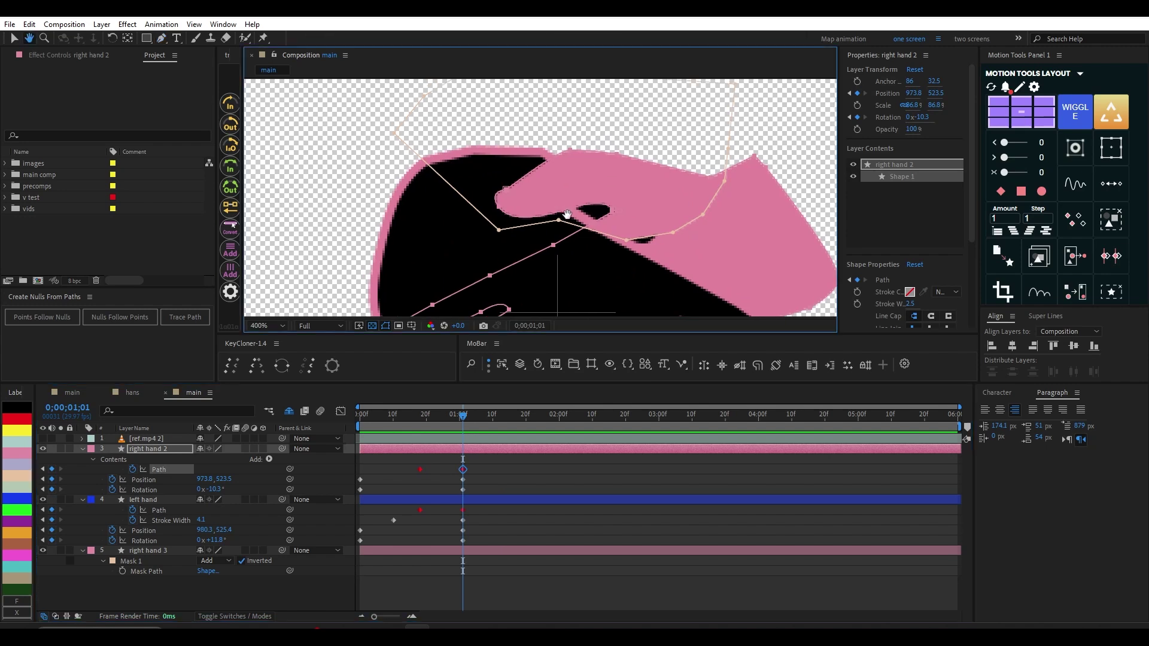
click(573, 153)
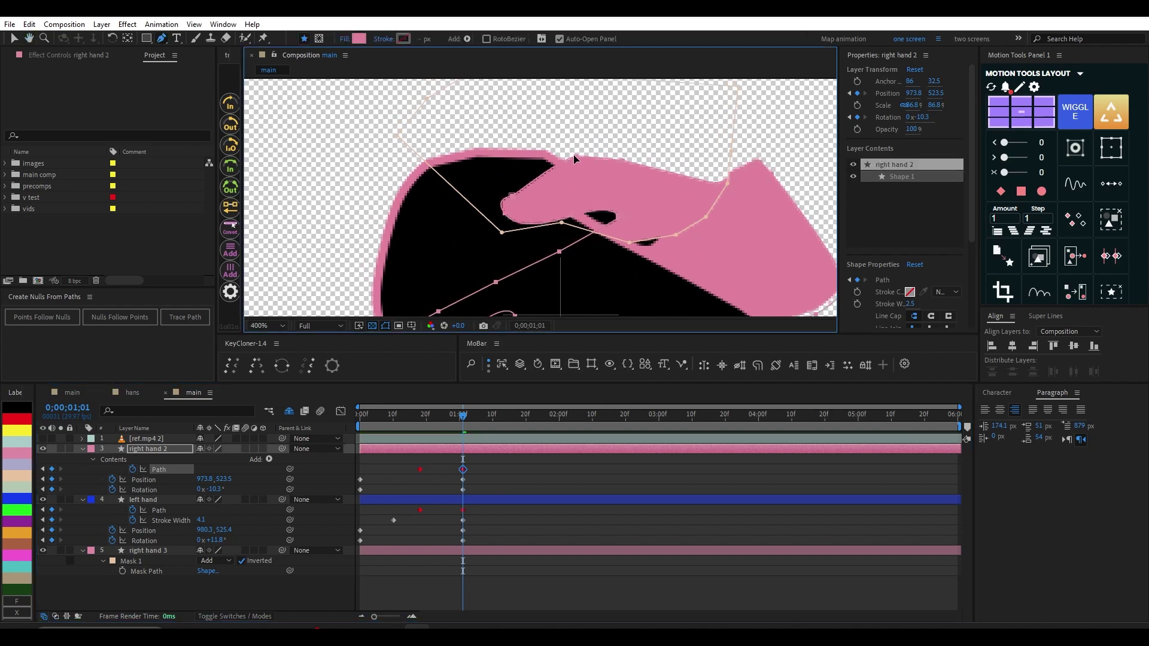
key(ctrl+z)
click(573, 154)
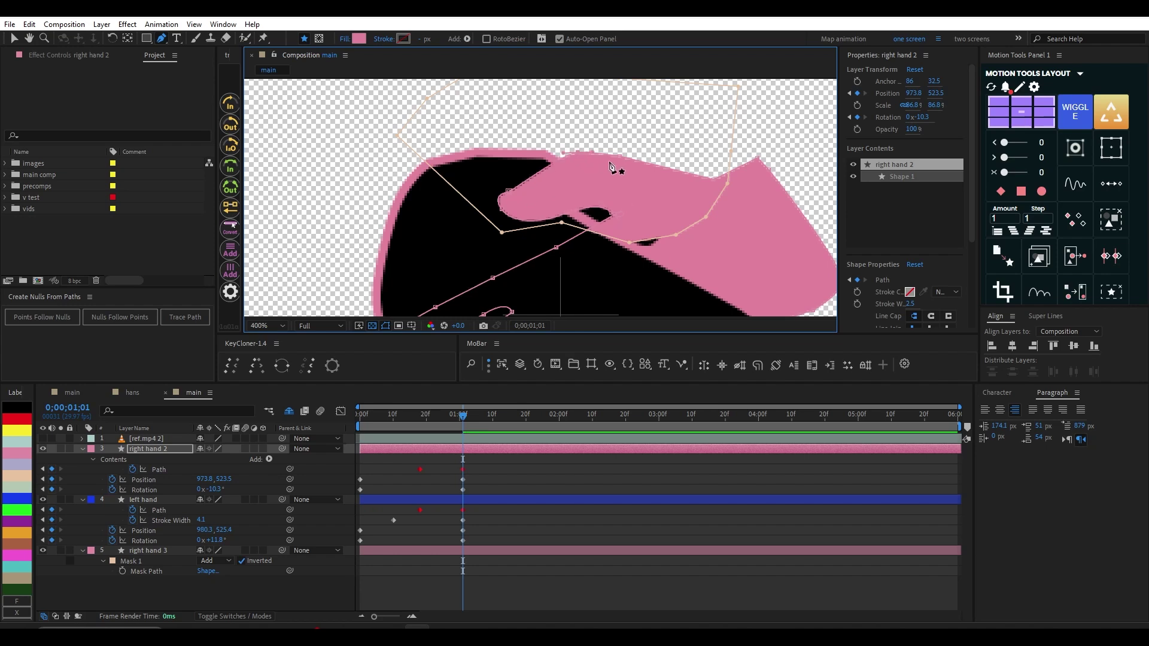
scroll(531, 236, down, 2)
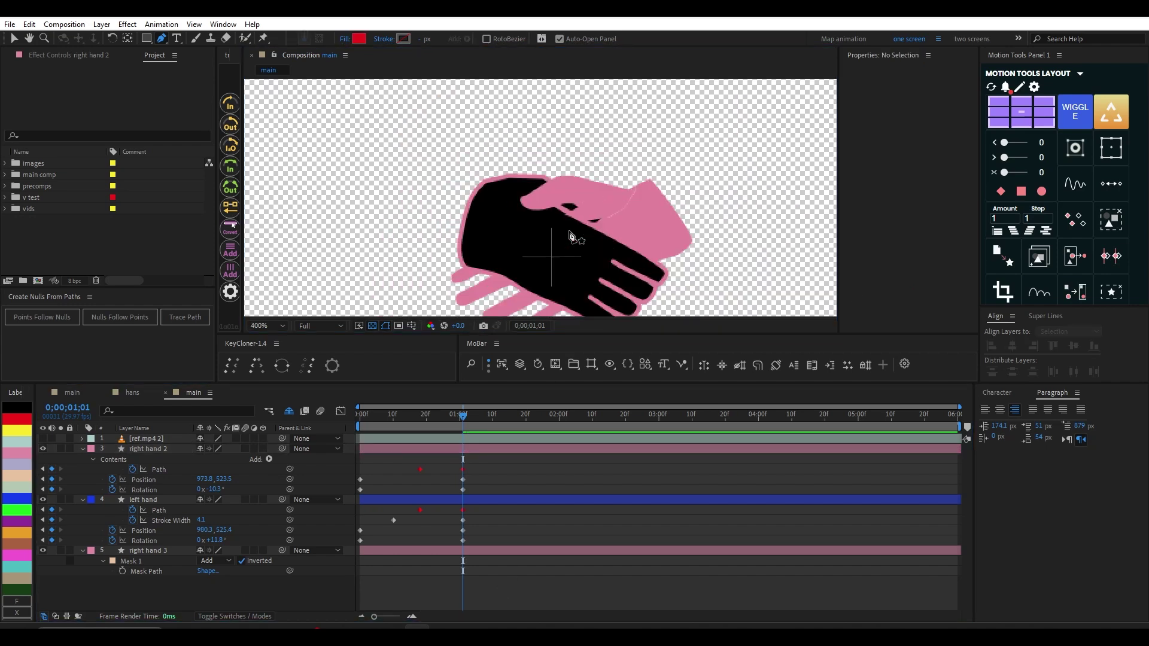
scroll(635, 246, up, 2)
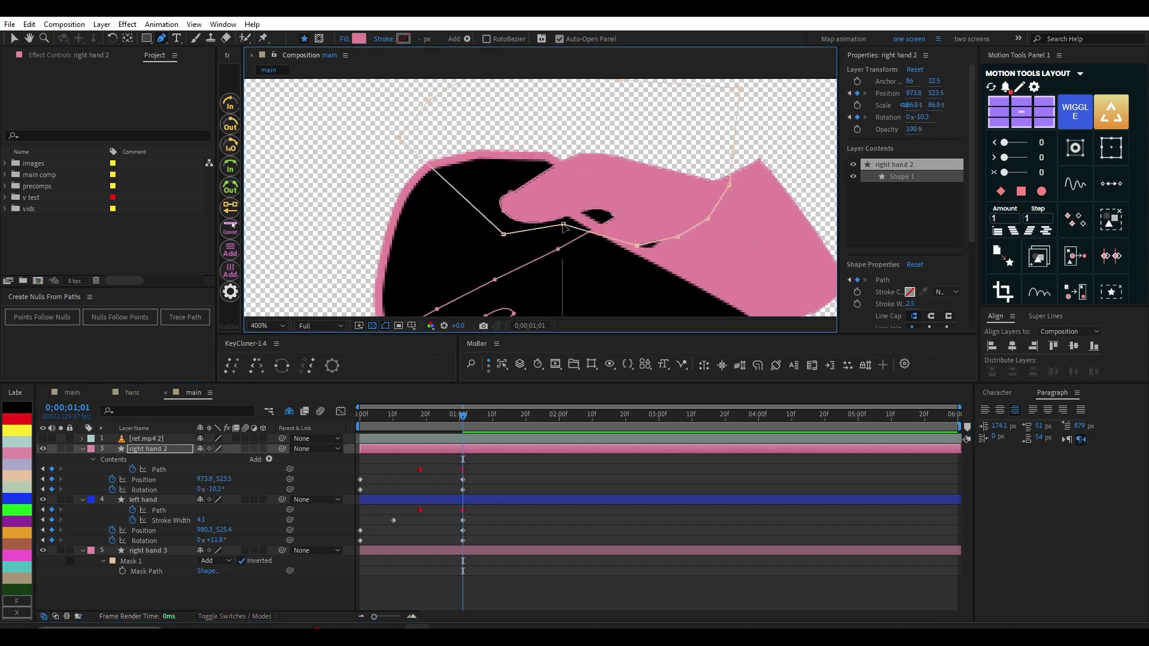
Step: Reshape right hand 2's mask at 0;00;01;01 by moving the points along the lower boundary where it overlaps the left hand
mouse_move(592, 233)
mouse_down()
mouse_move(602, 223)
mouse_move(587, 222)
mouse_up()
click(685, 236)
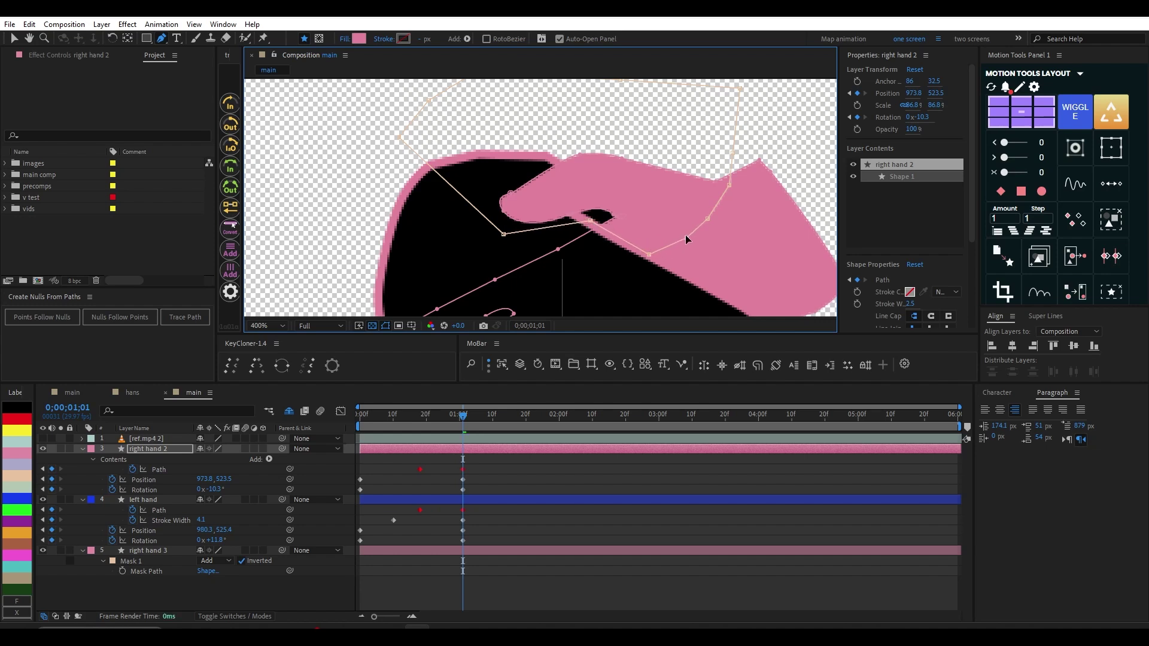
click(712, 218)
click(465, 587)
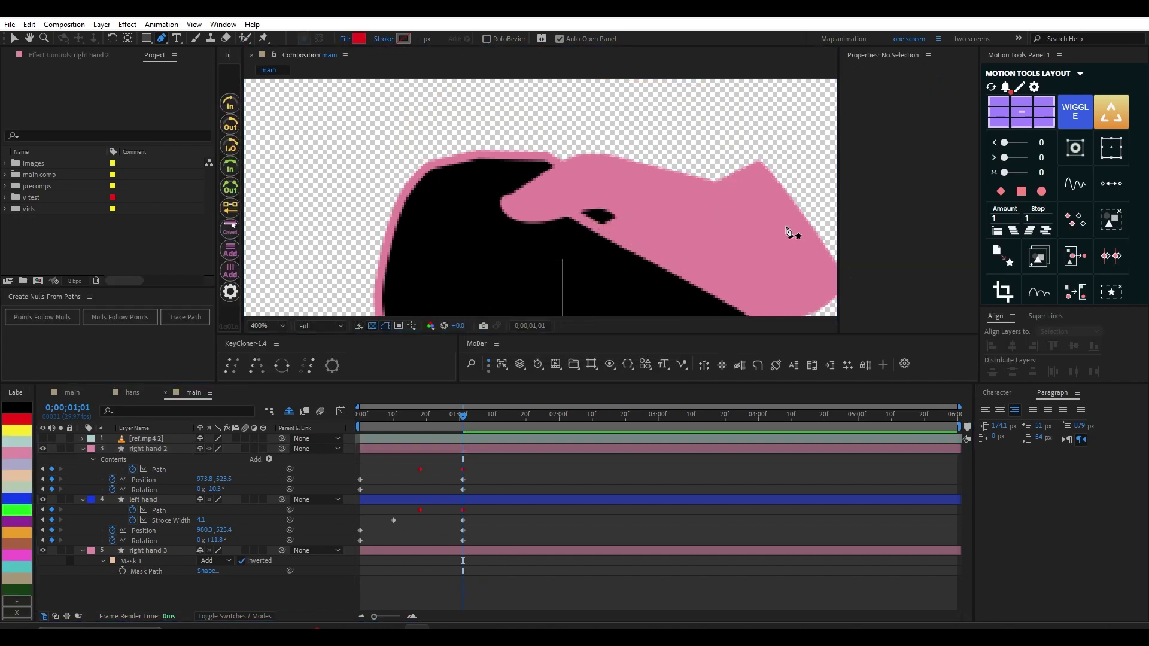
key(comma)
key(comma)
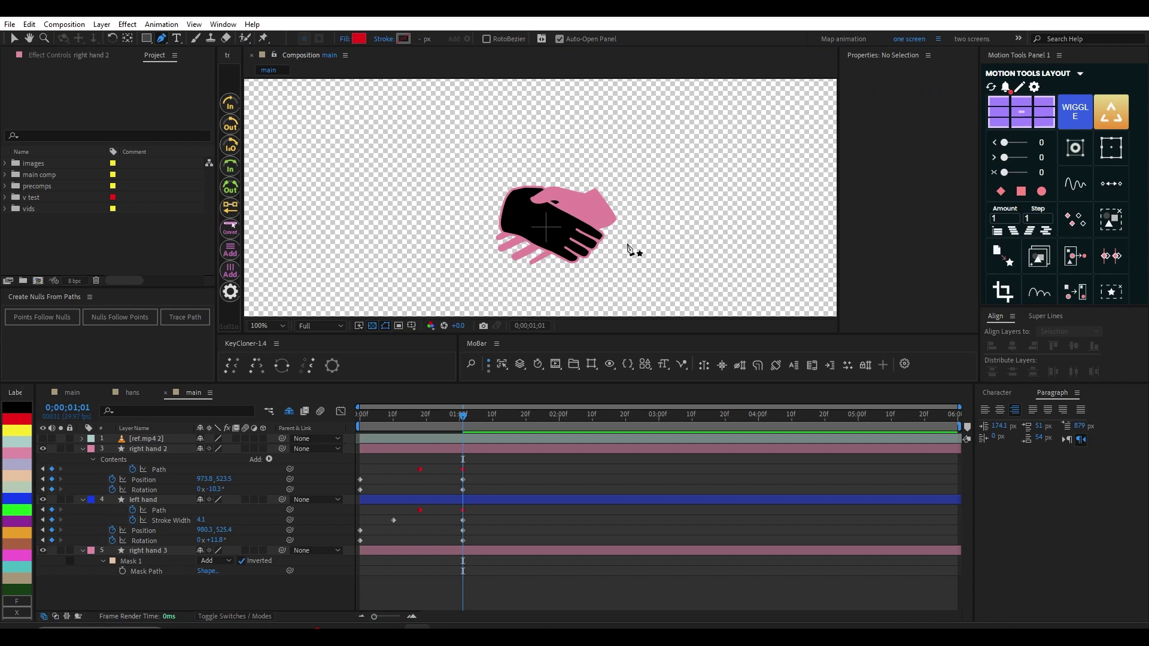
Step: Inspect both hands' open shapes at 0;00;00;17, just before their first Path keyframes
mouse_move(424, 422)
mouse_down()
mouse_move(375, 421)
mouse_move(477, 422)
mouse_move(418, 422)
mouse_up()
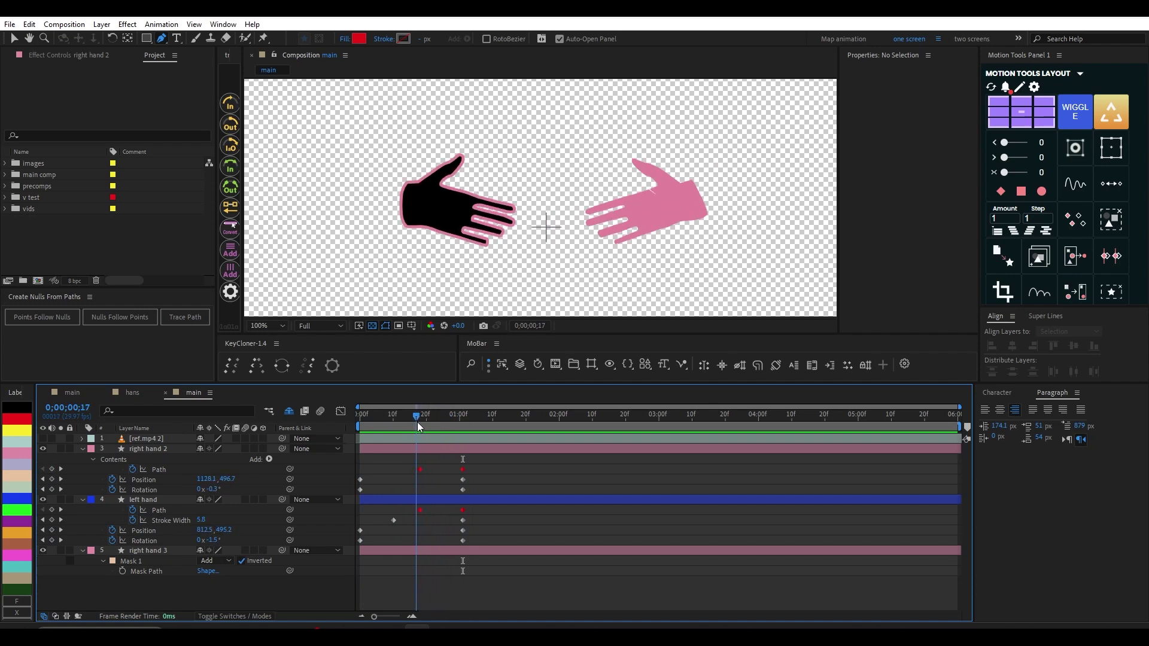
click(436, 450)
click(448, 449)
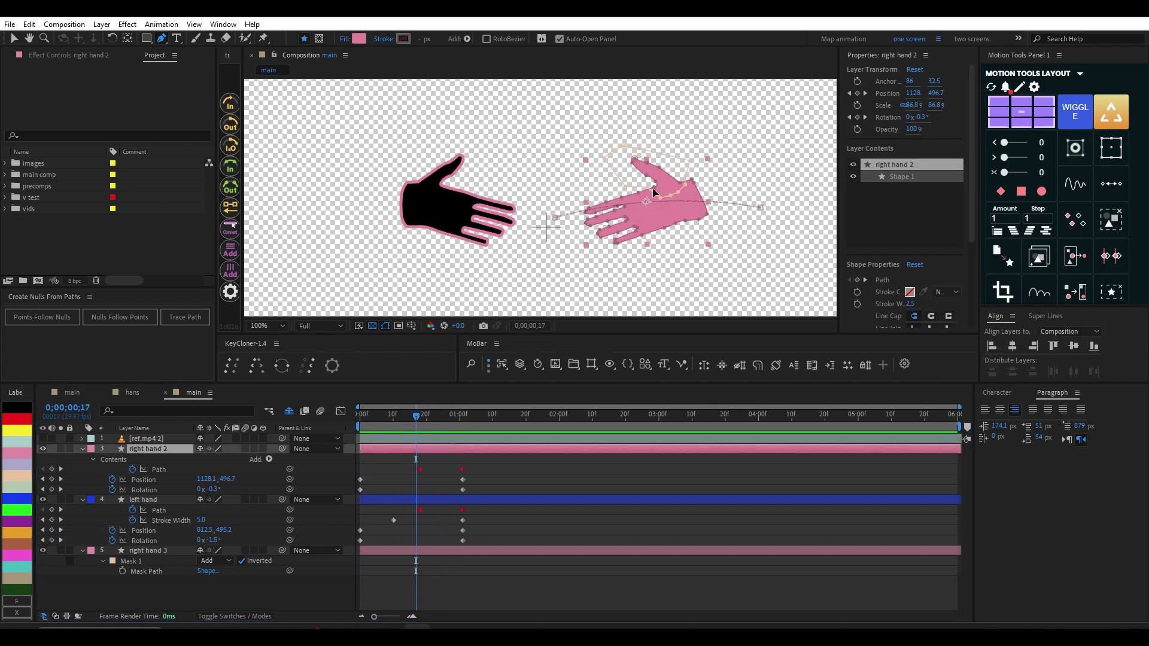
key(period)
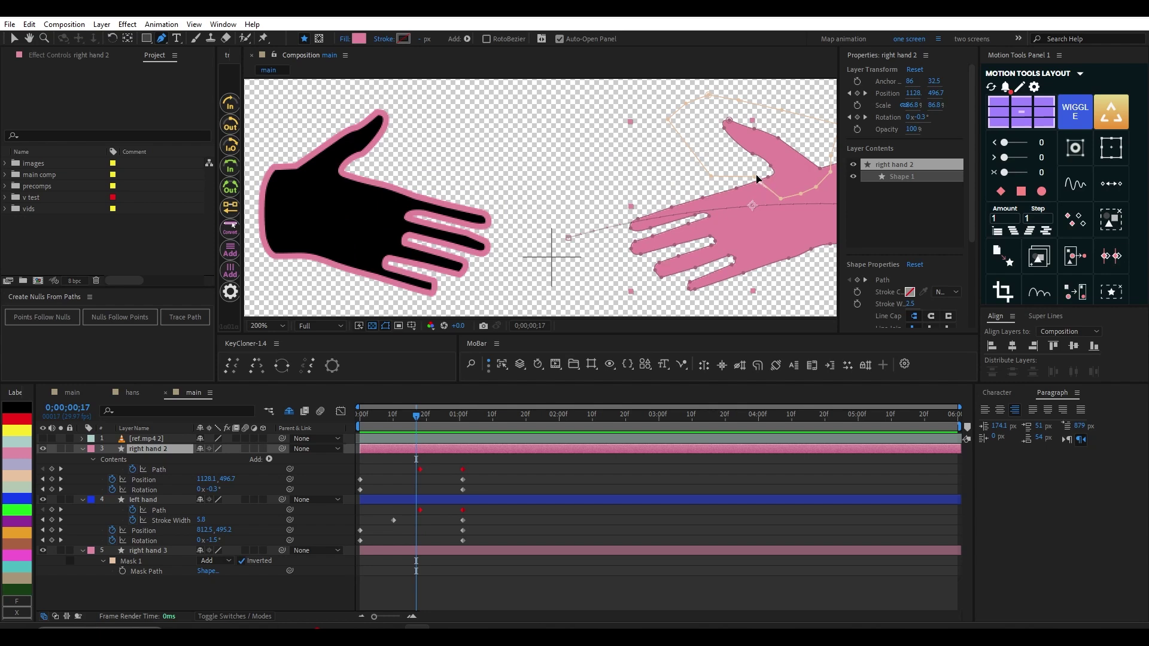
click(407, 570)
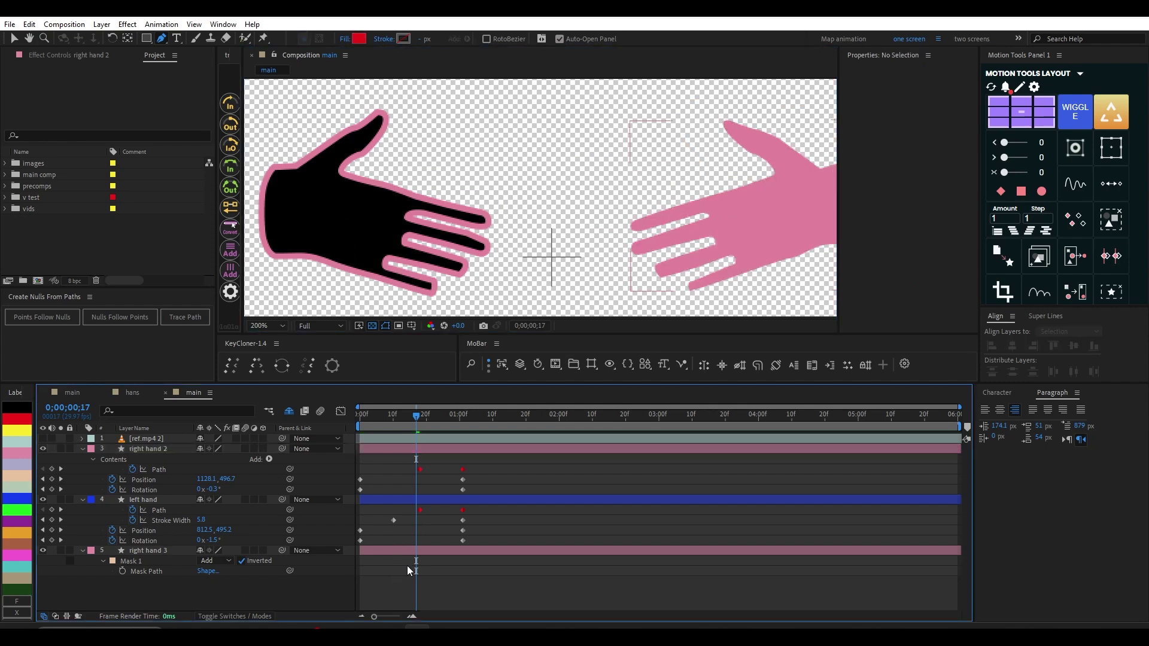
key(comma)
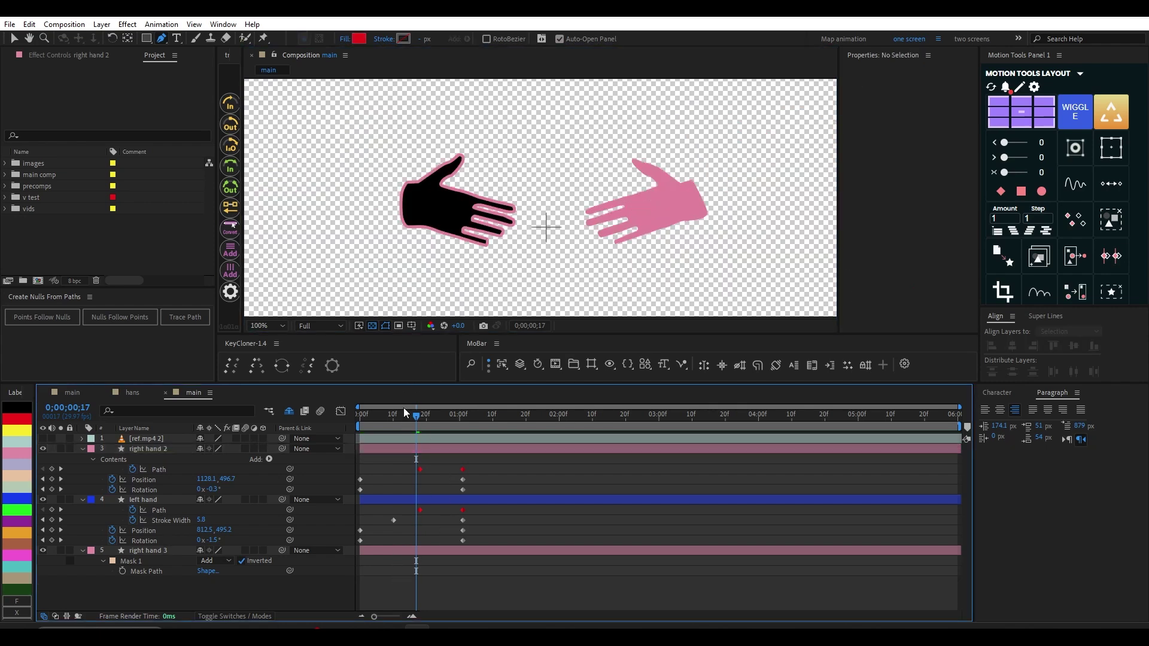
Step: Reshape right hand 2's mask at 0;00;01;01 by moving its points beneath the thumb, undoing the first attempt
drag(404, 414, 465, 423)
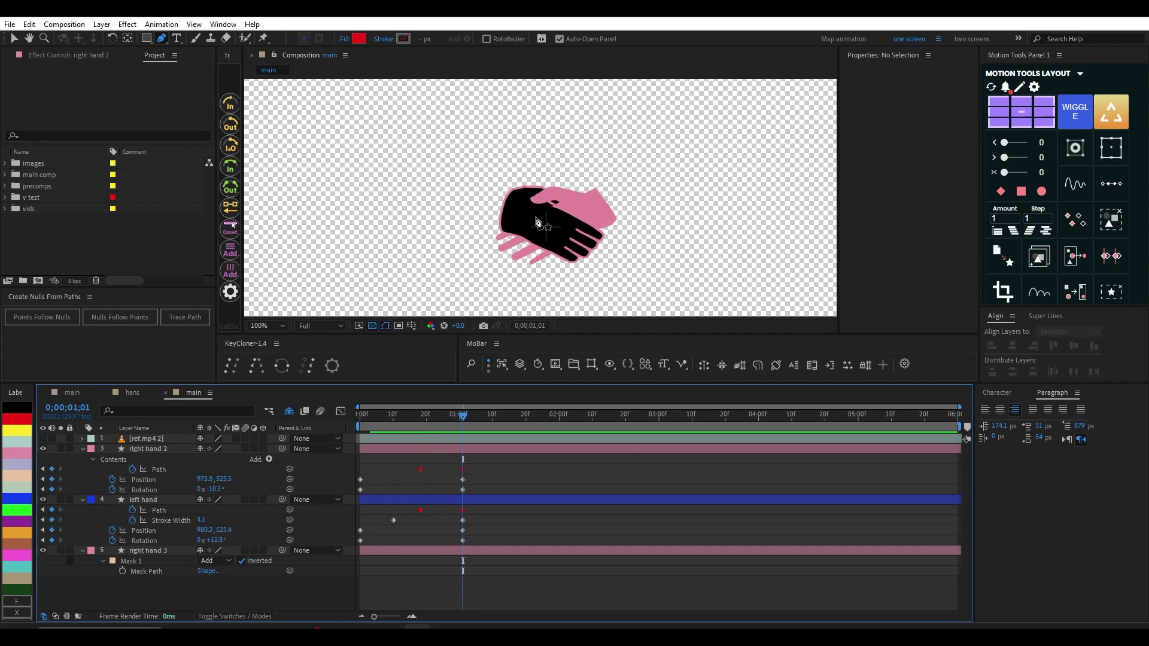
scroll(565, 215, up, 1)
click(468, 450)
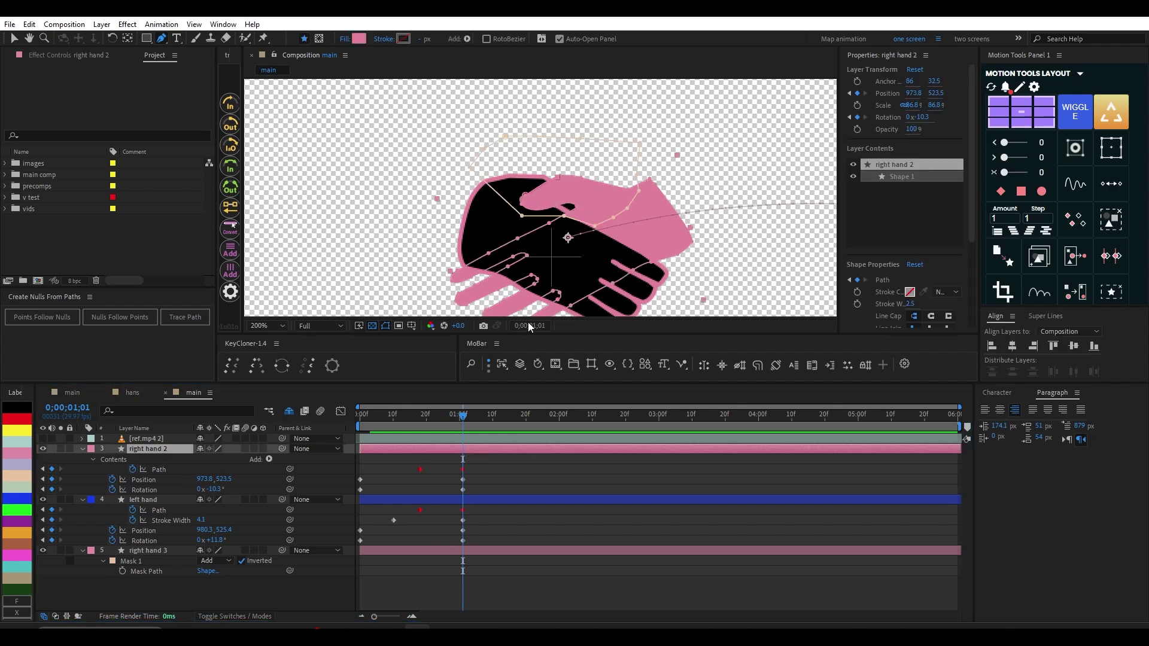
key(period)
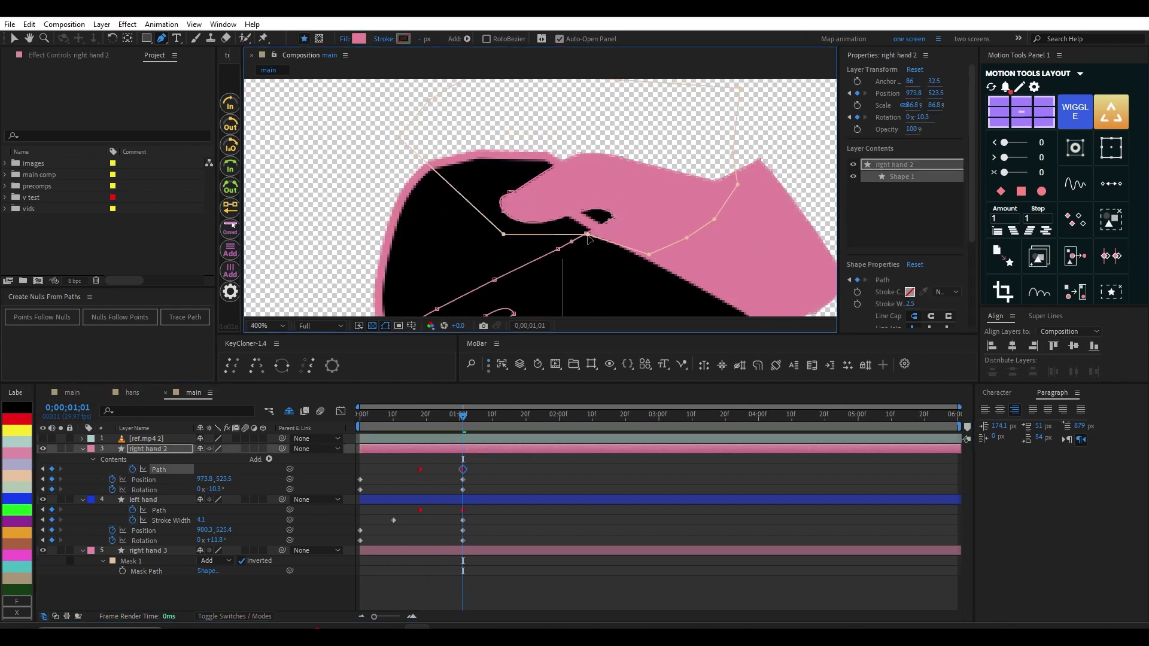
click(572, 242)
key(ctrl+z)
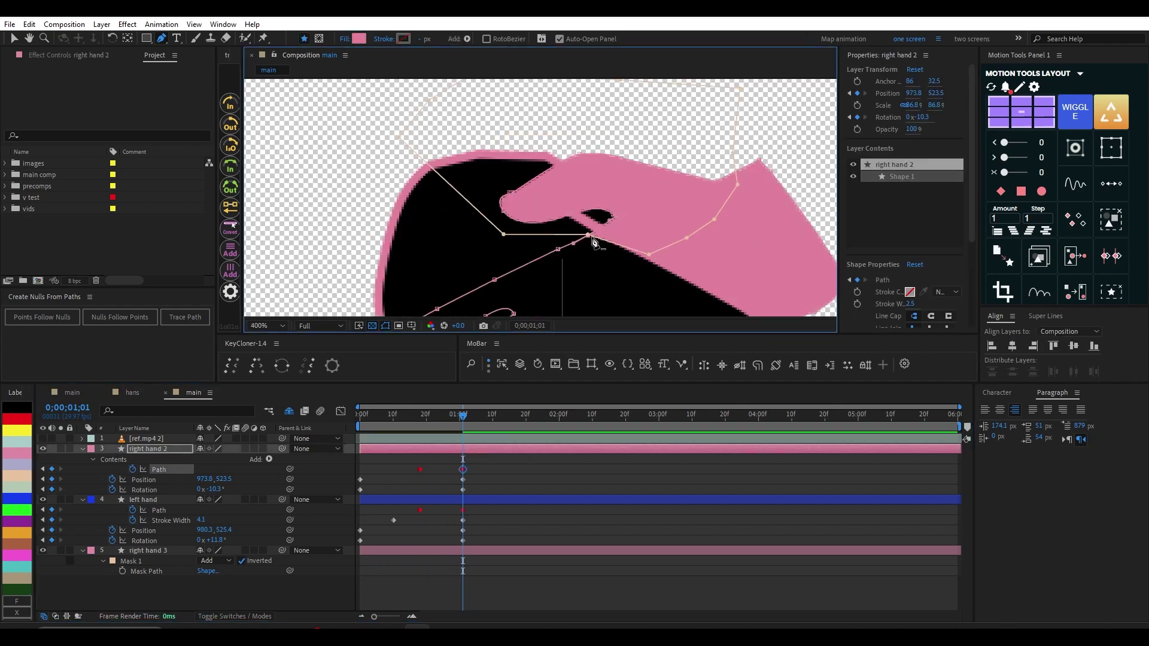
drag(648, 254, 651, 255)
drag(588, 235, 588, 223)
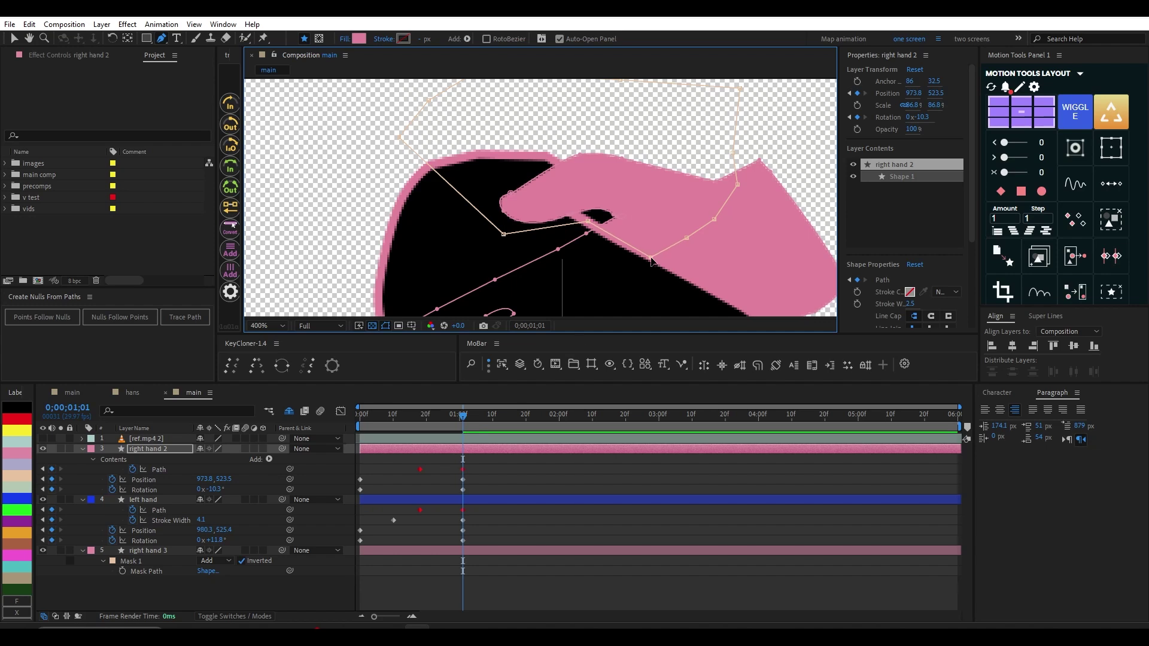
mouse_move(461, 417)
mouse_down()
mouse_move(442, 418)
mouse_move(476, 417)
mouse_up()
drag(652, 255, 651, 258)
mouse_move(588, 222)
mouse_down()
mouse_move(600, 234)
mouse_move(583, 221)
mouse_up()
Step: Try to tighten the curve of right hand 2's thumb crease at 0;00;01;25 by adjusting the corner point's handle
drag(478, 417, 542, 418)
key(comma)
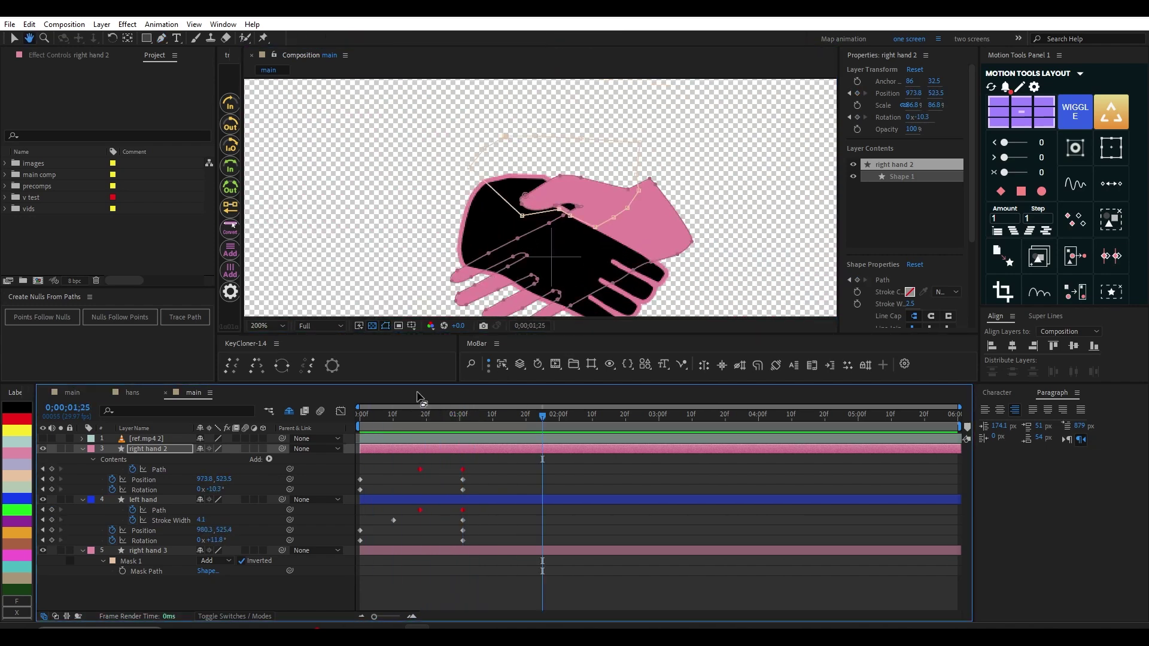
key(period)
key(comma)
key(comma)
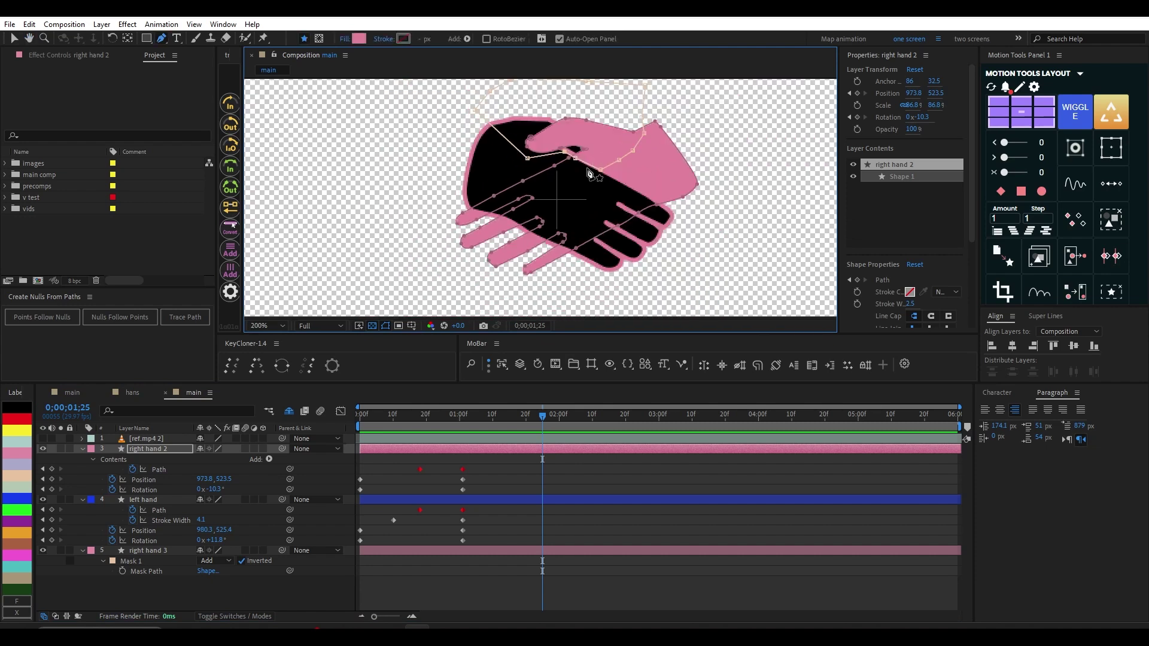
key(period)
key(period)
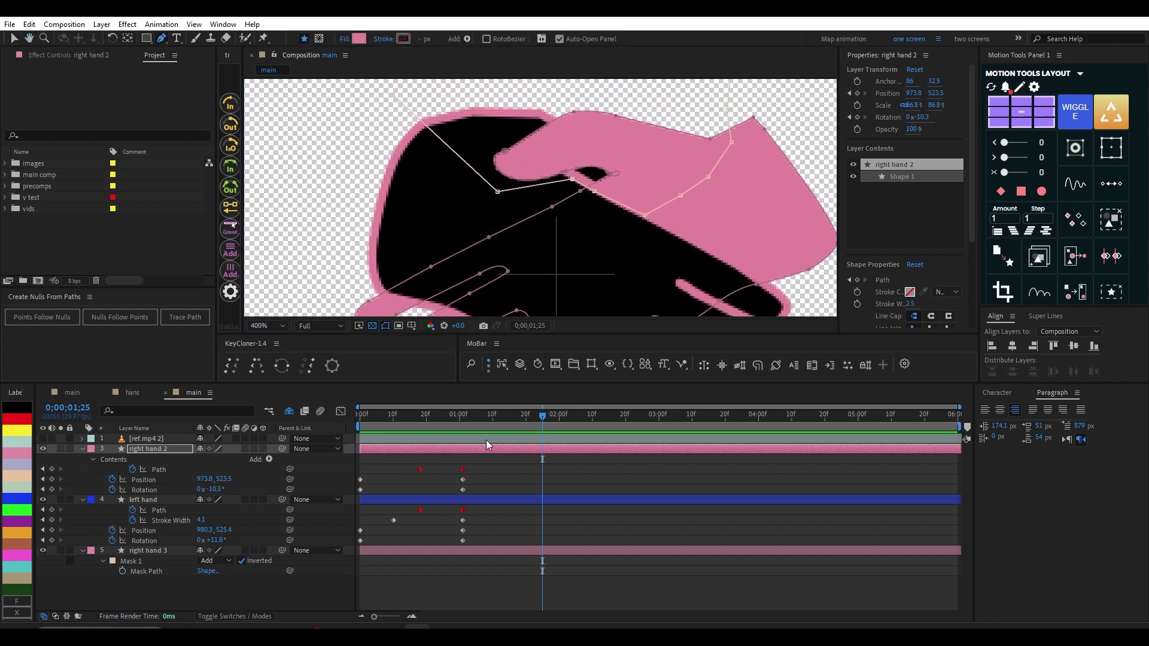
key(period)
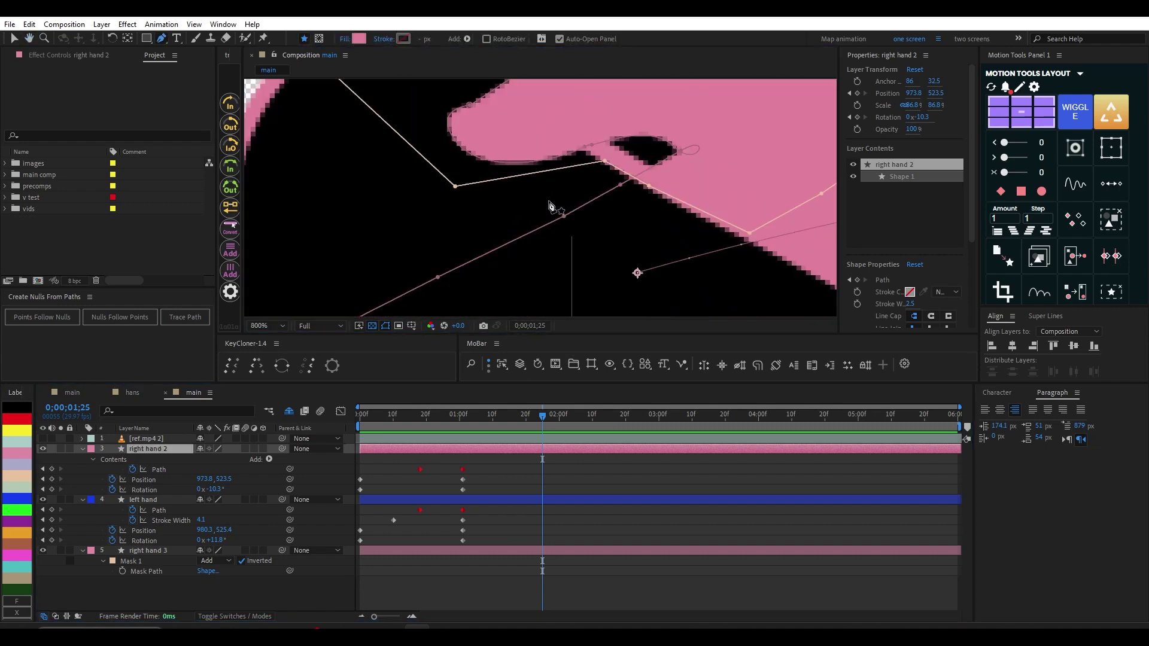
click(678, 154)
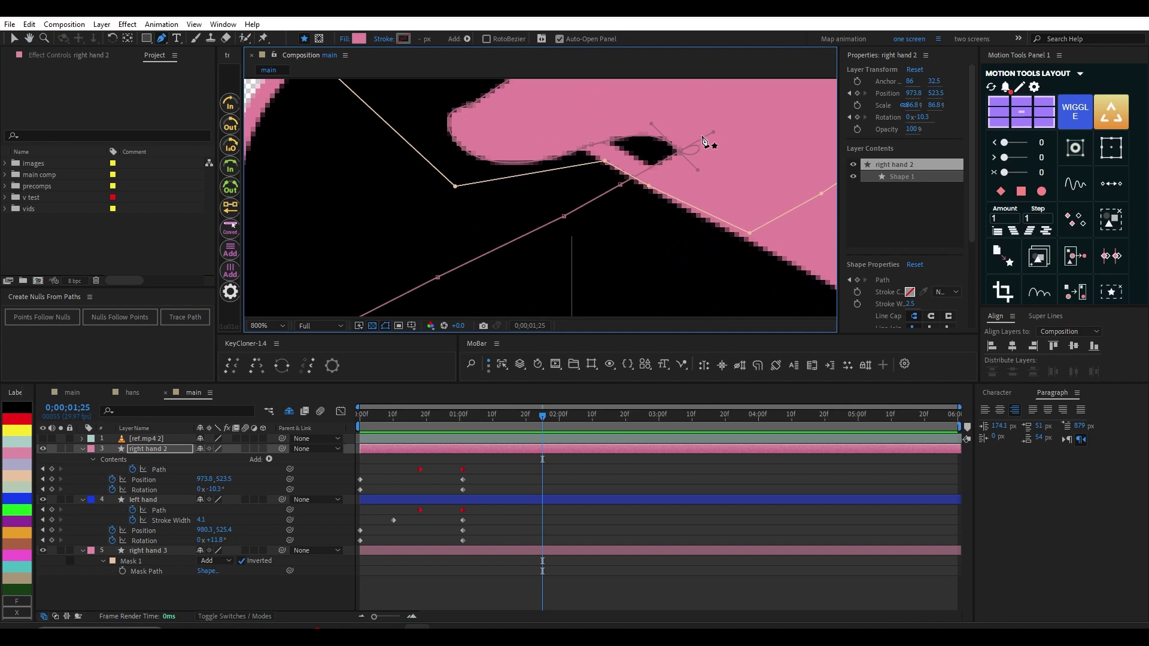
drag(713, 131, 704, 146)
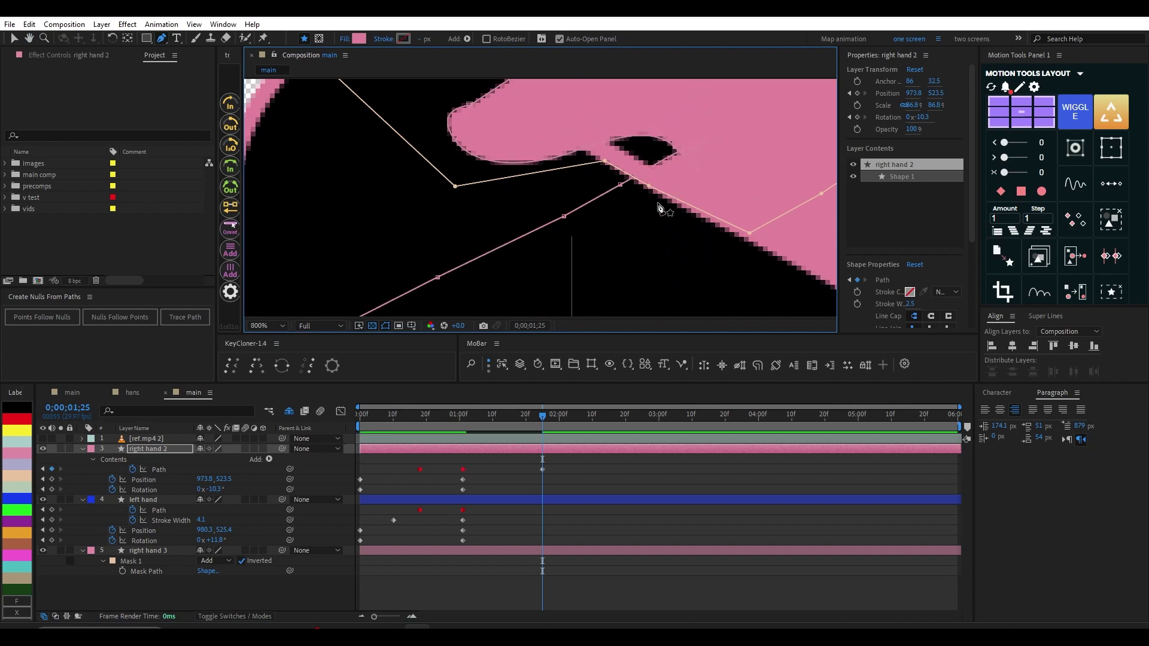
Step: Return to right hand 2's Path keyframe at 0;00;01;01 and move the upper point of the thumb tip inward along the thumb
key(comma)
key(j)
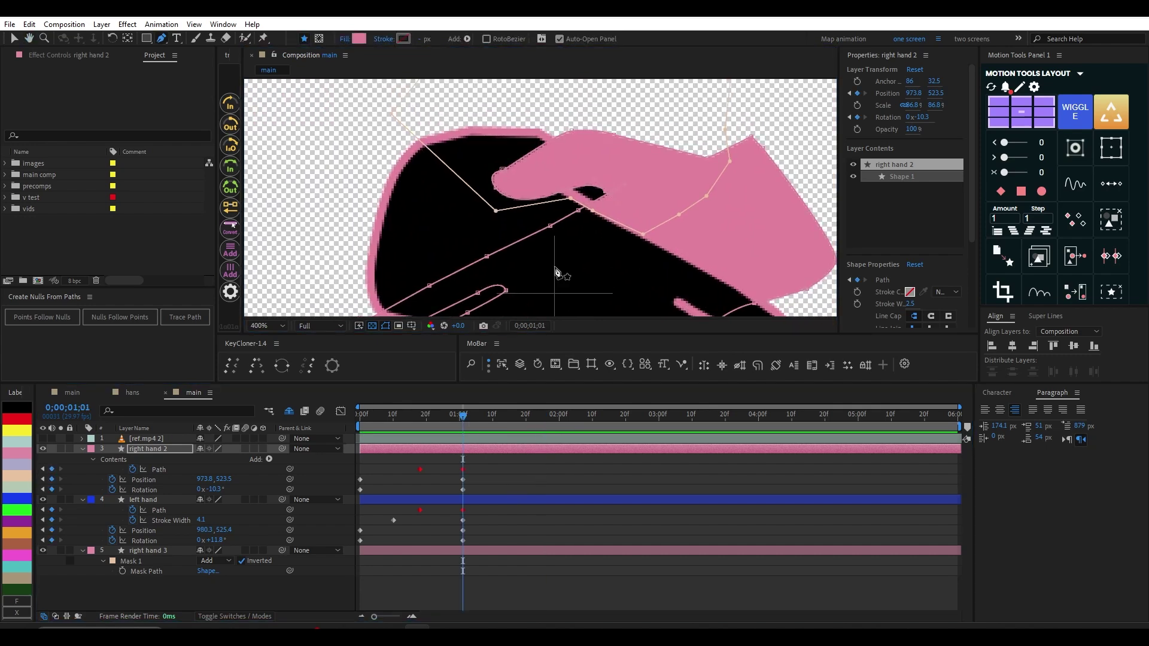
key(period)
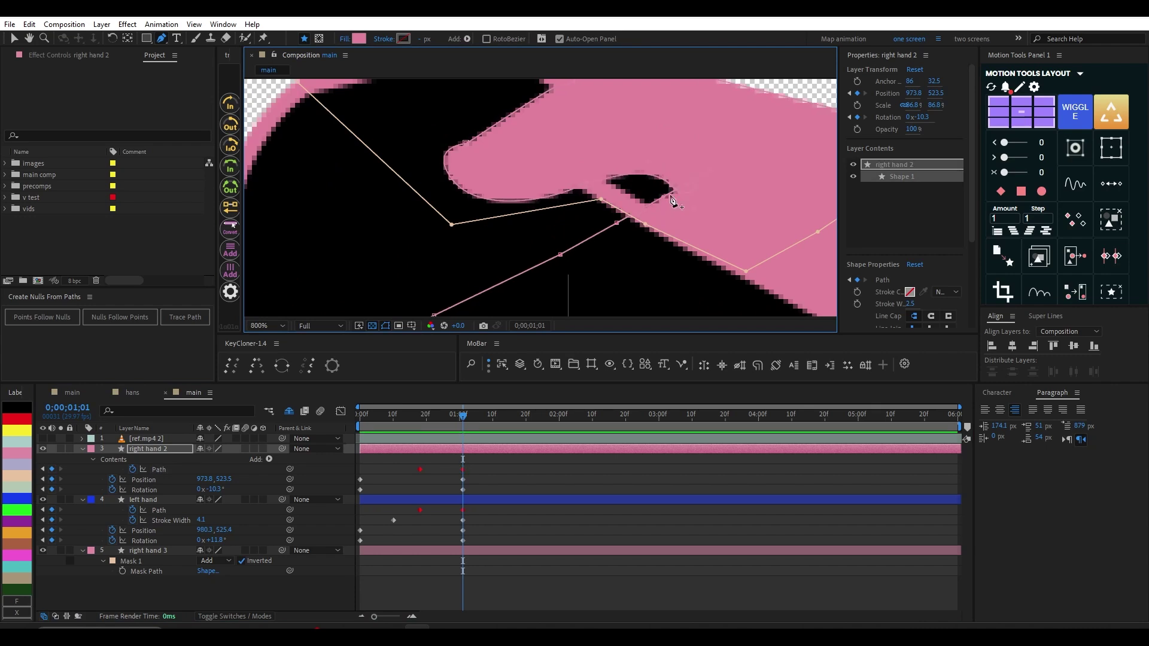
key(comma)
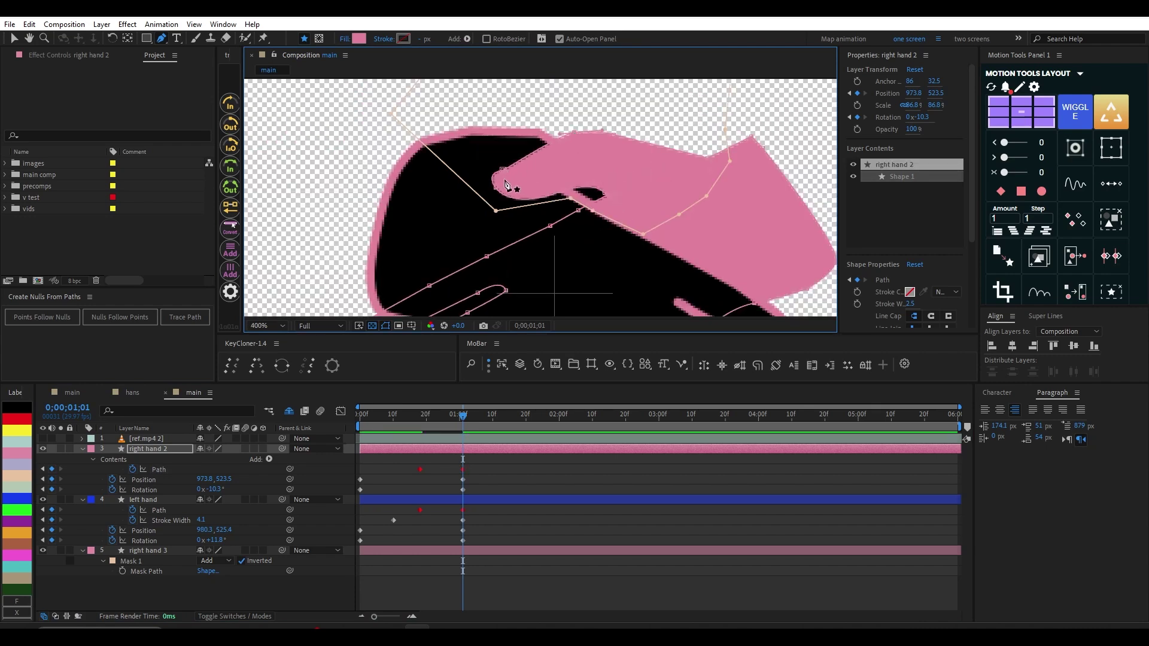
drag(503, 171, 521, 165)
key(comma)
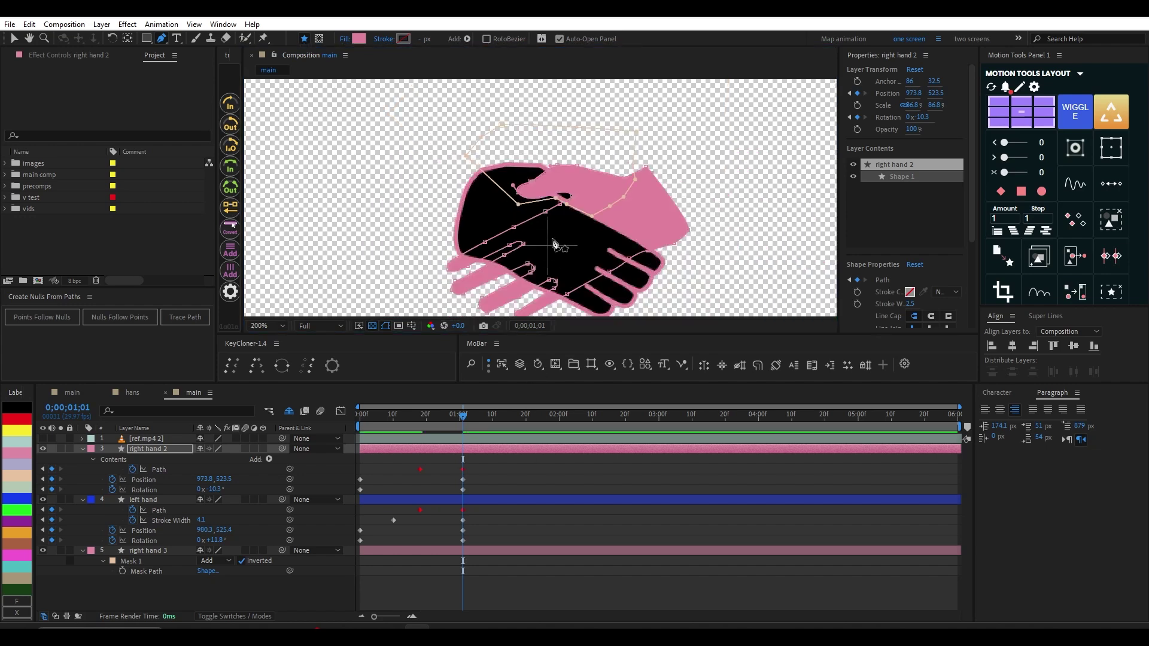
Step: Smooth the left hand's upper edge at its 0;00;01;01 Path keyframe by moving the two top points toward the thumb
key(period)
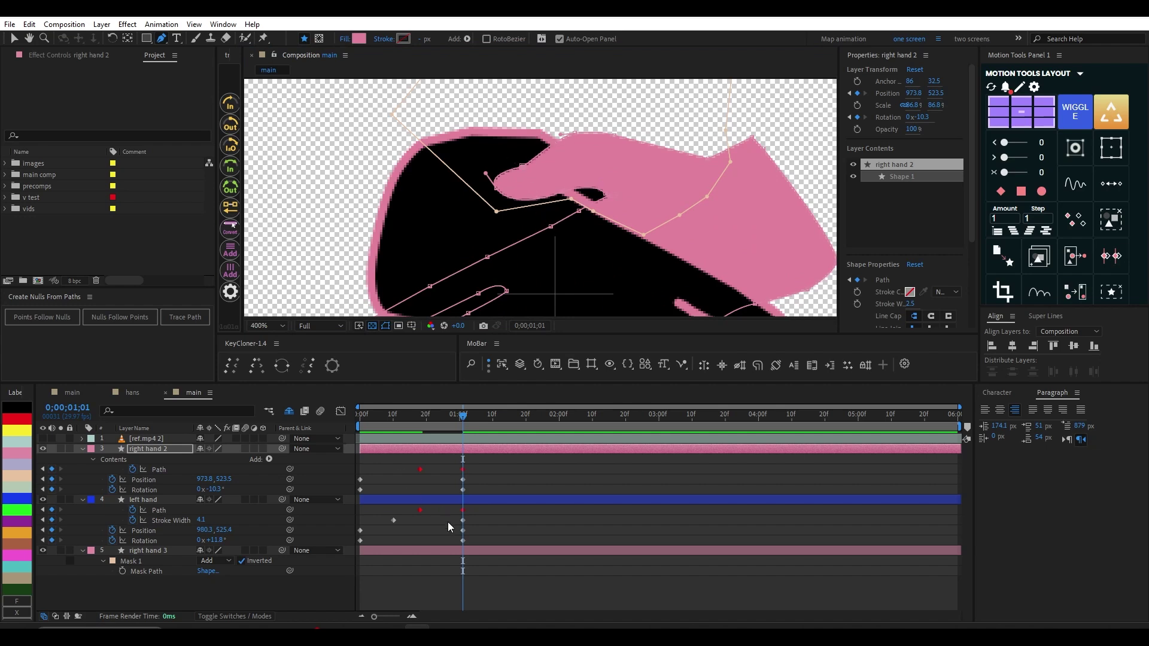
click(464, 512)
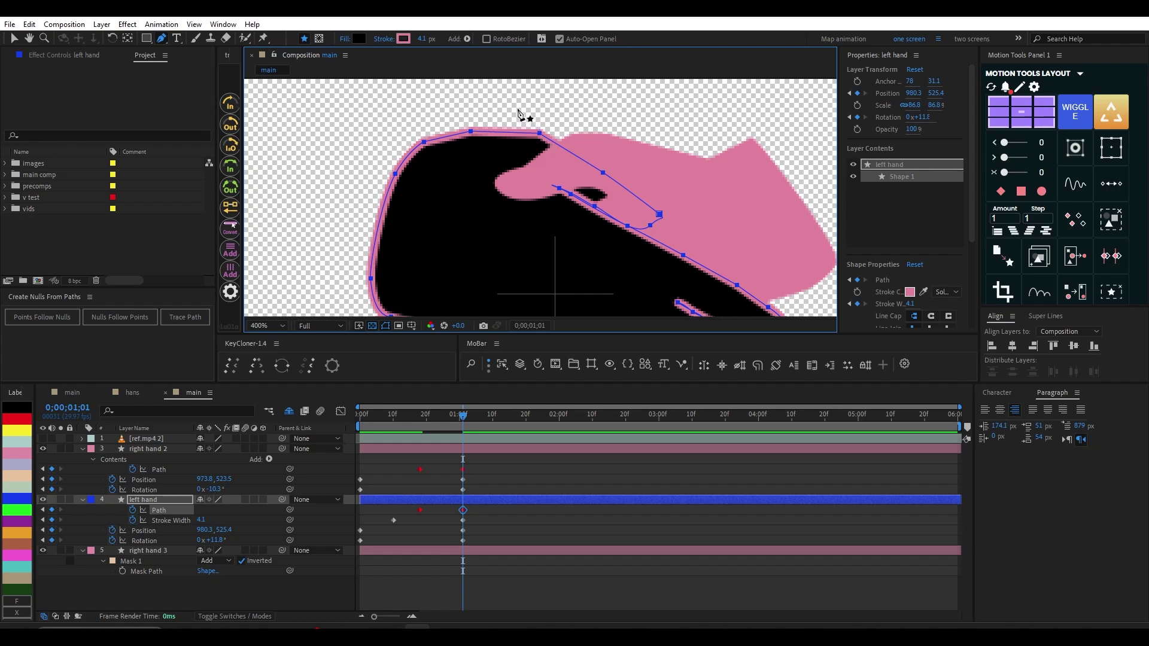
drag(540, 132, 554, 149)
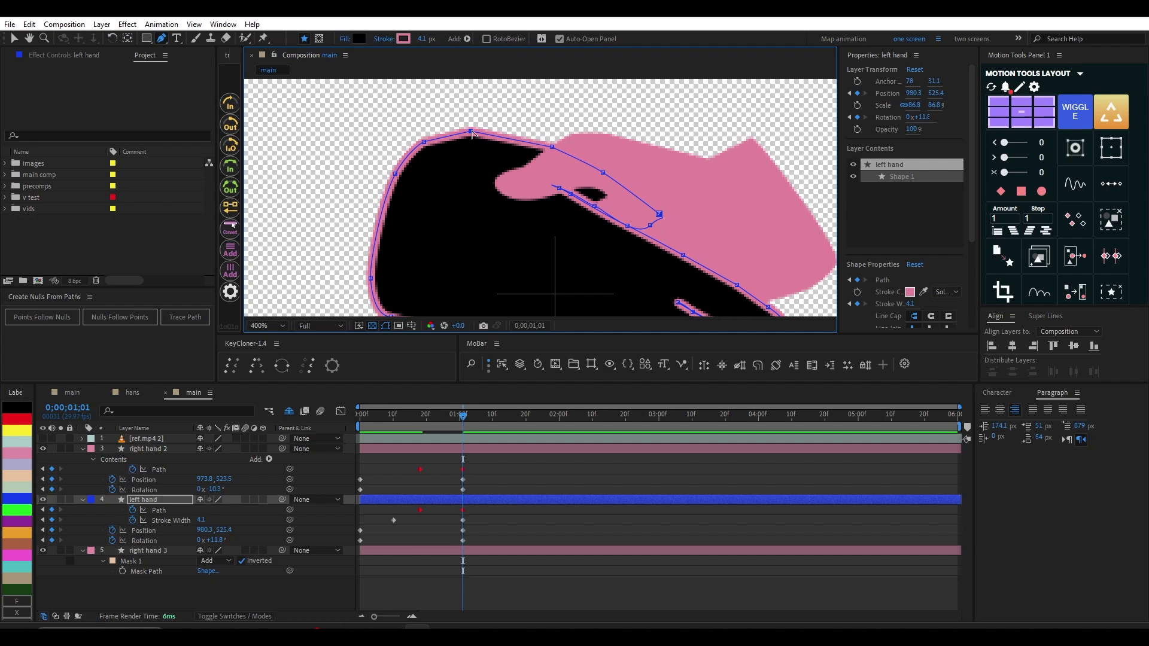
drag(472, 132, 485, 133)
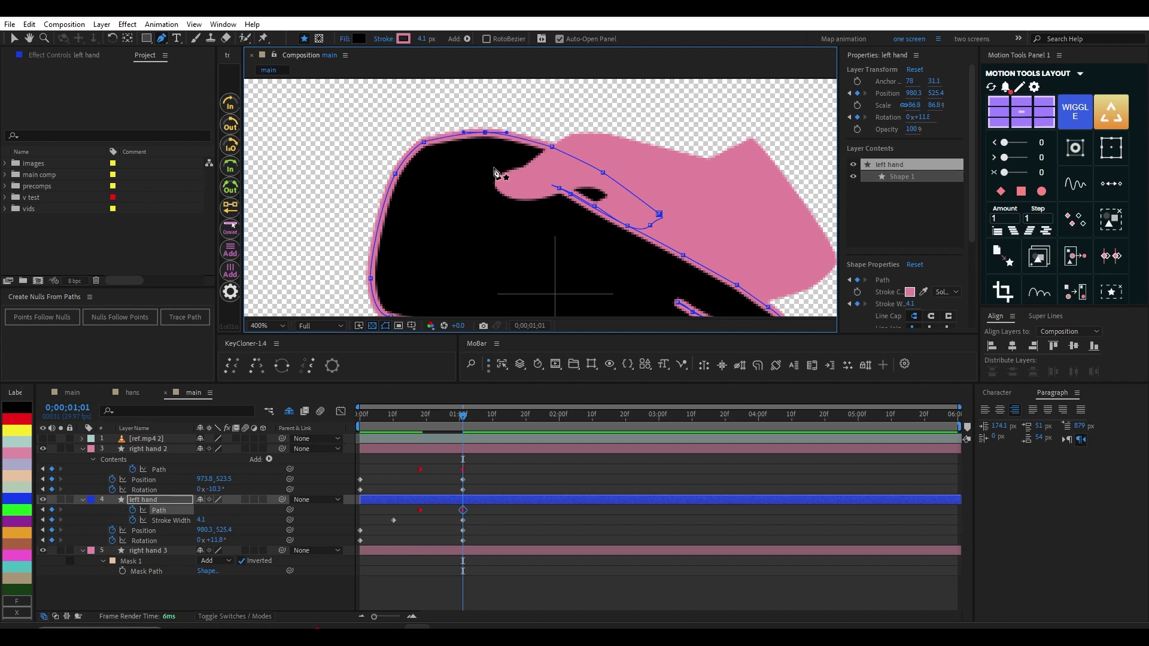
key(F2)
Step: Preview the handshake animation from 0;00;00;03 to check the revised hand shapes
scroll(601, 198, down, 1)
click(369, 418)
key(space)
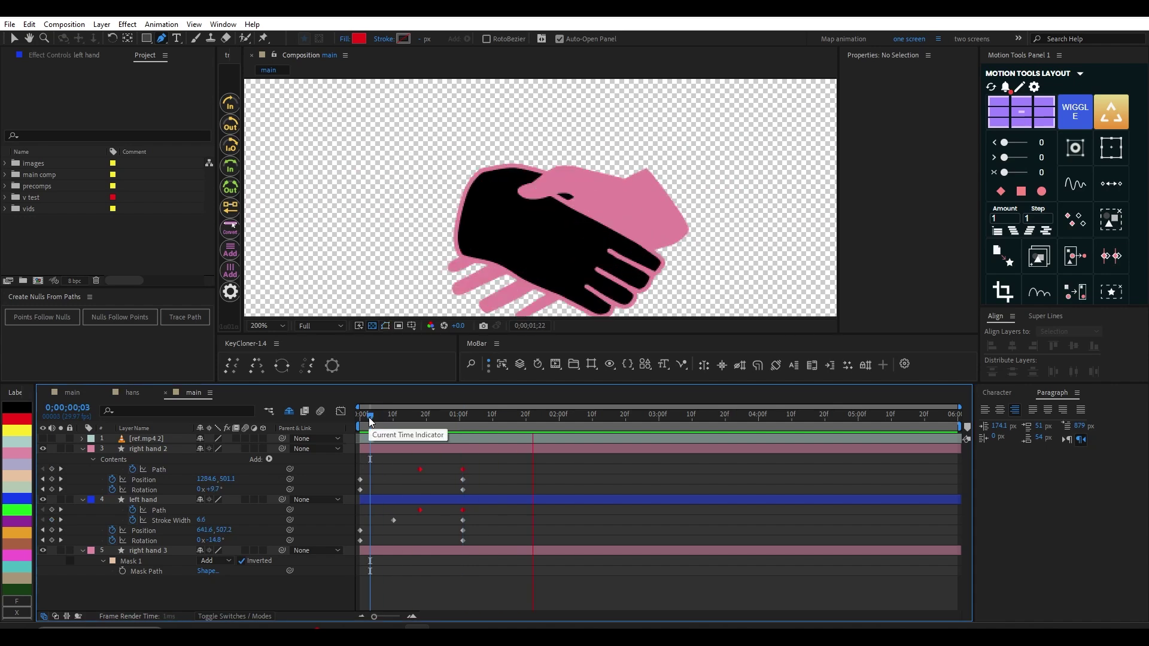
Step: Refine the curve of right hand 2's thumb tip at its 0;00;01;01 Path keyframe
drag(369, 417, 465, 417)
scroll(548, 238, up, 1)
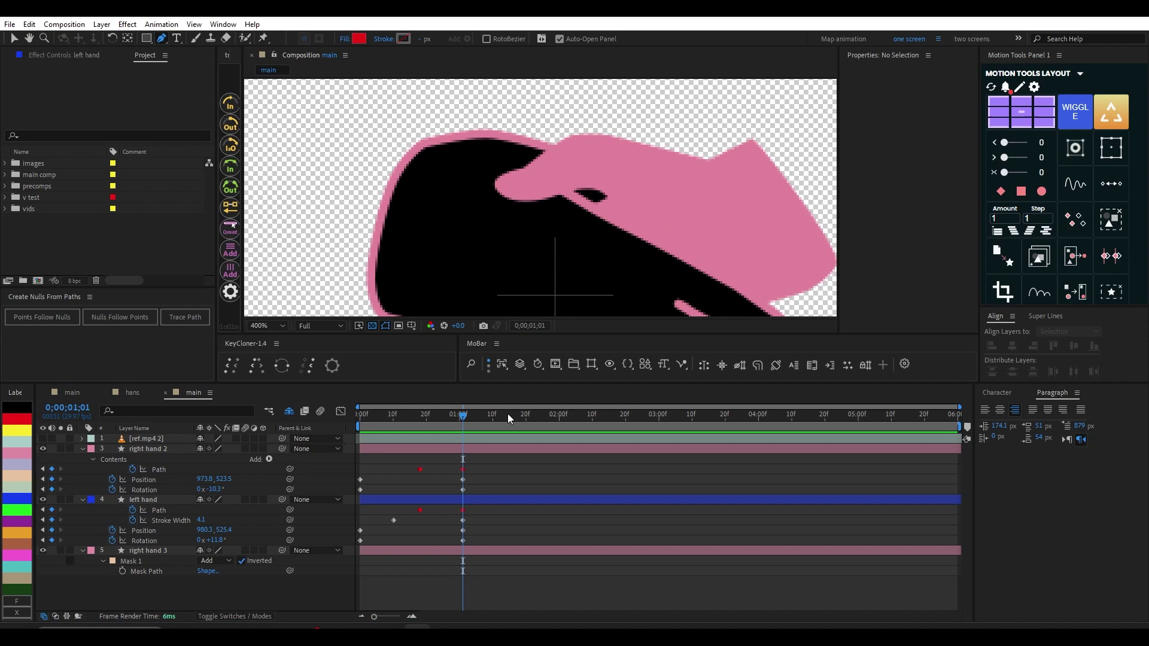
click(463, 470)
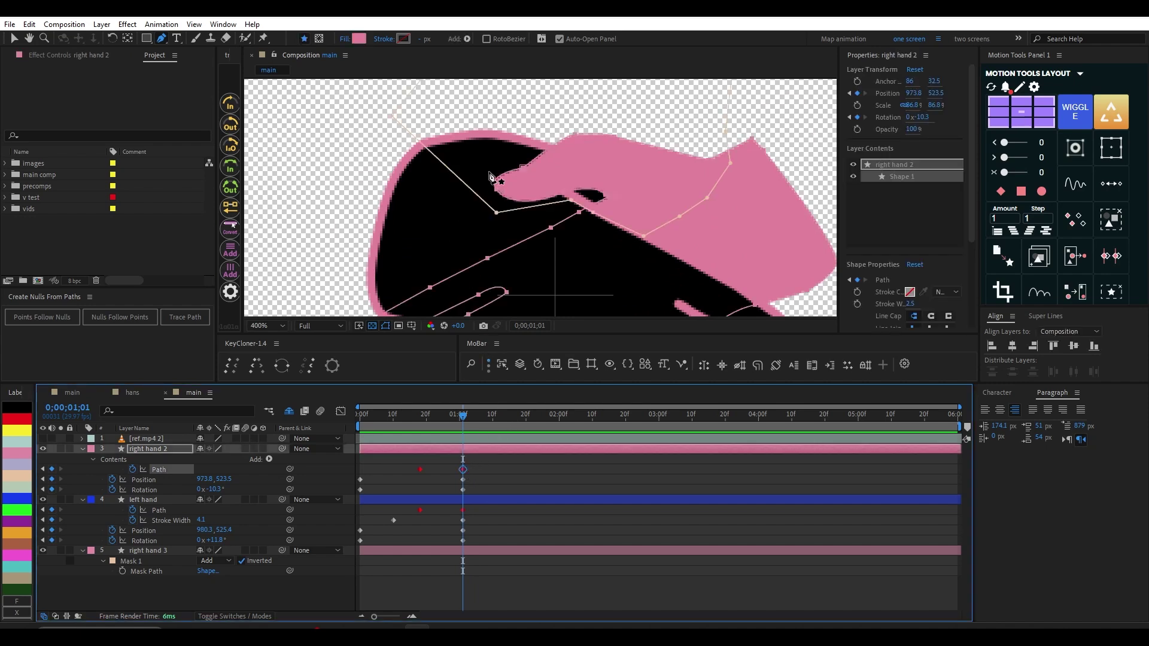
drag(488, 165, 533, 209)
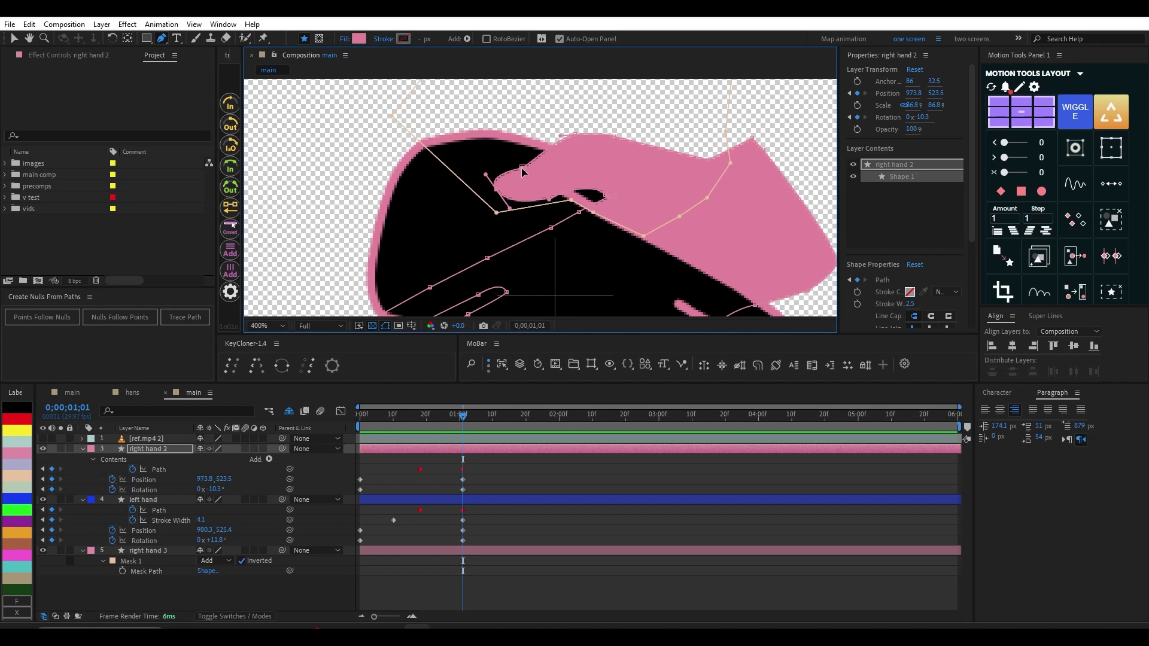
scroll(522, 173, up, 2)
Step: Select all of right hand 2's Path keyframes and open the property's options
right_click(167, 473)
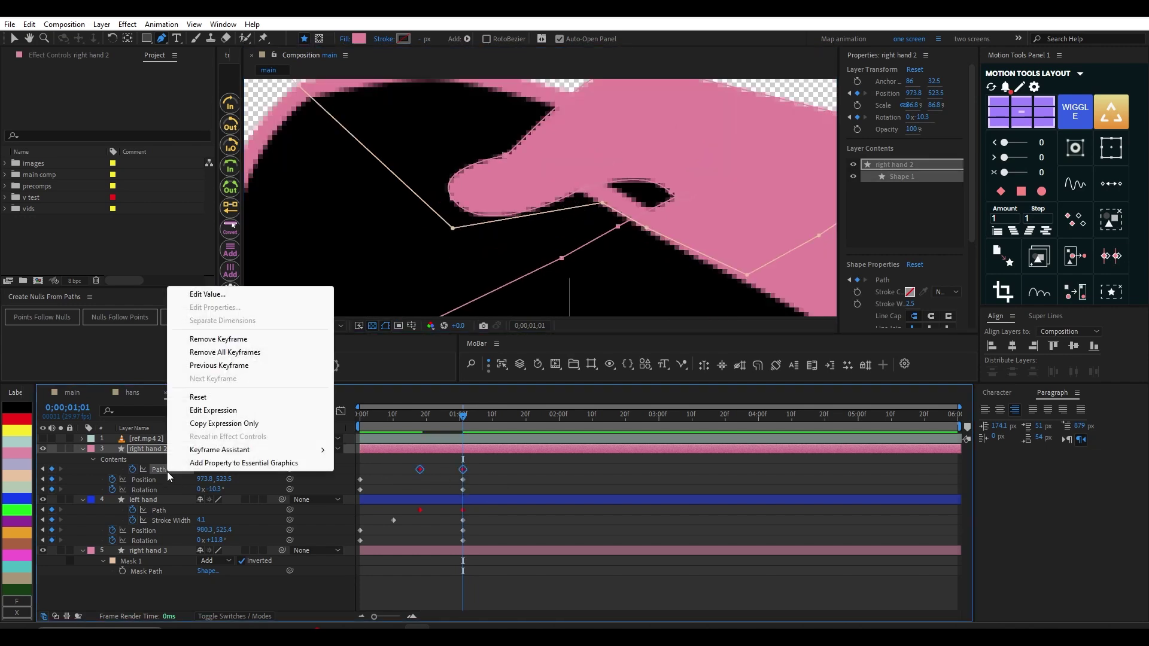
Step: At right hand 2's 0;00;01;01 path keyframe, reshape the thumb tip slightly inward and downward
click(444, 471)
click(463, 470)
drag(595, 194, 512, 222)
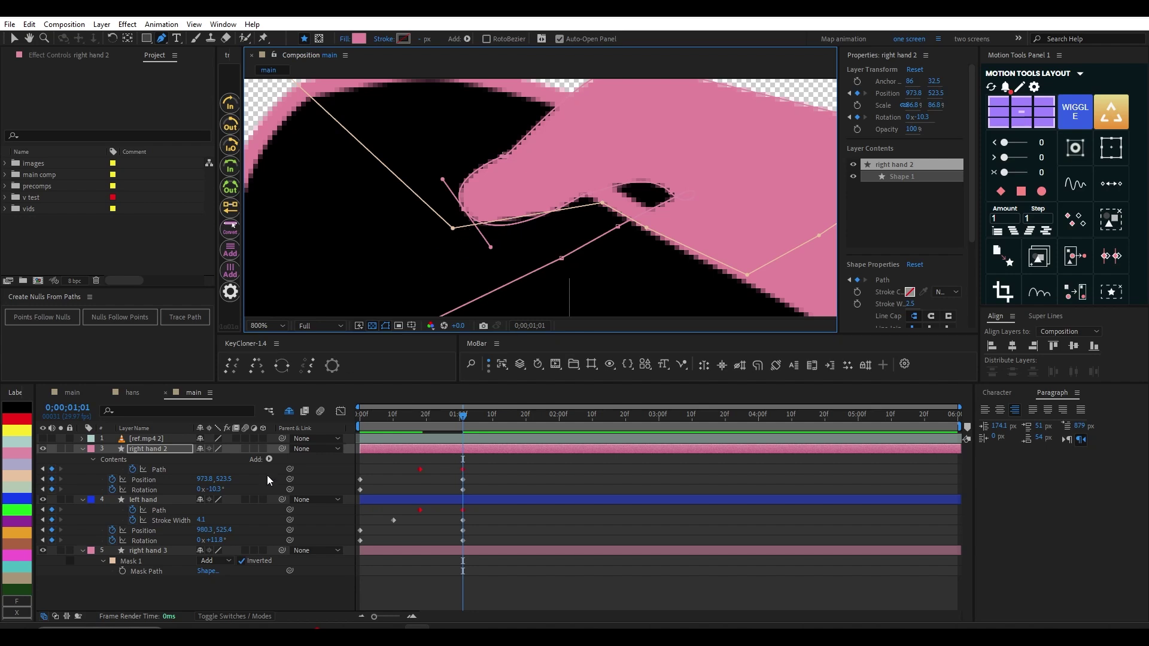
Step: Add points to right hand 2's mask below the thumb and move them outward to leave more room around it
click(156, 450)
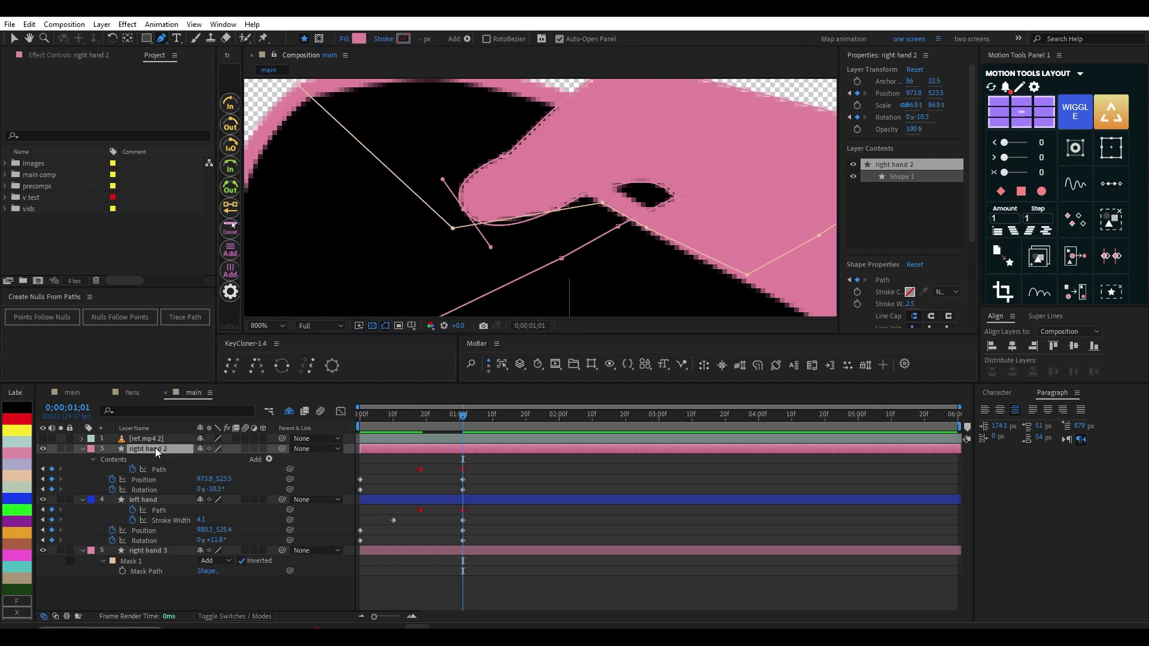
click(478, 233)
drag(478, 234, 476, 246)
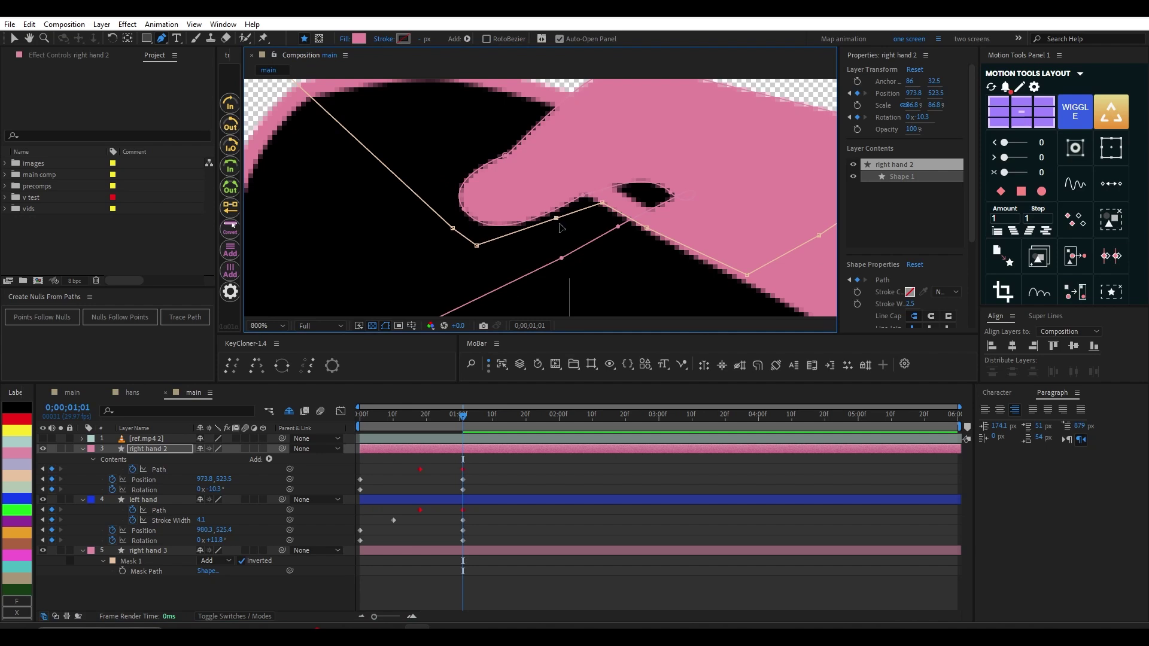
drag(559, 227, 566, 242)
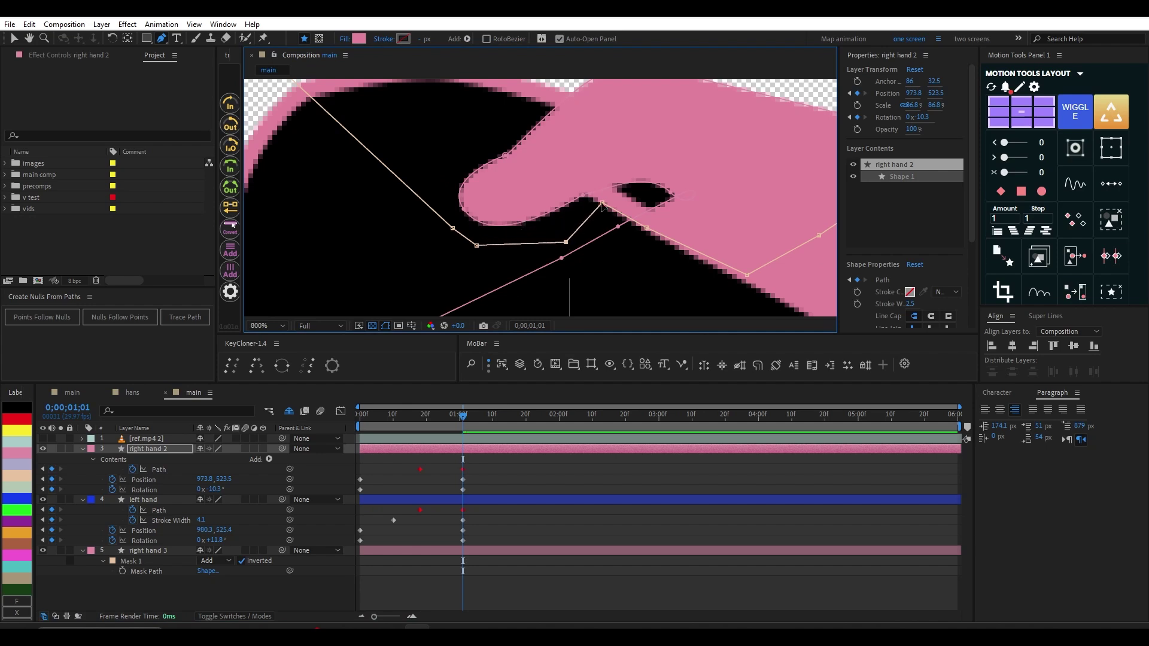
drag(606, 208, 613, 208)
drag(523, 245, 439, 239)
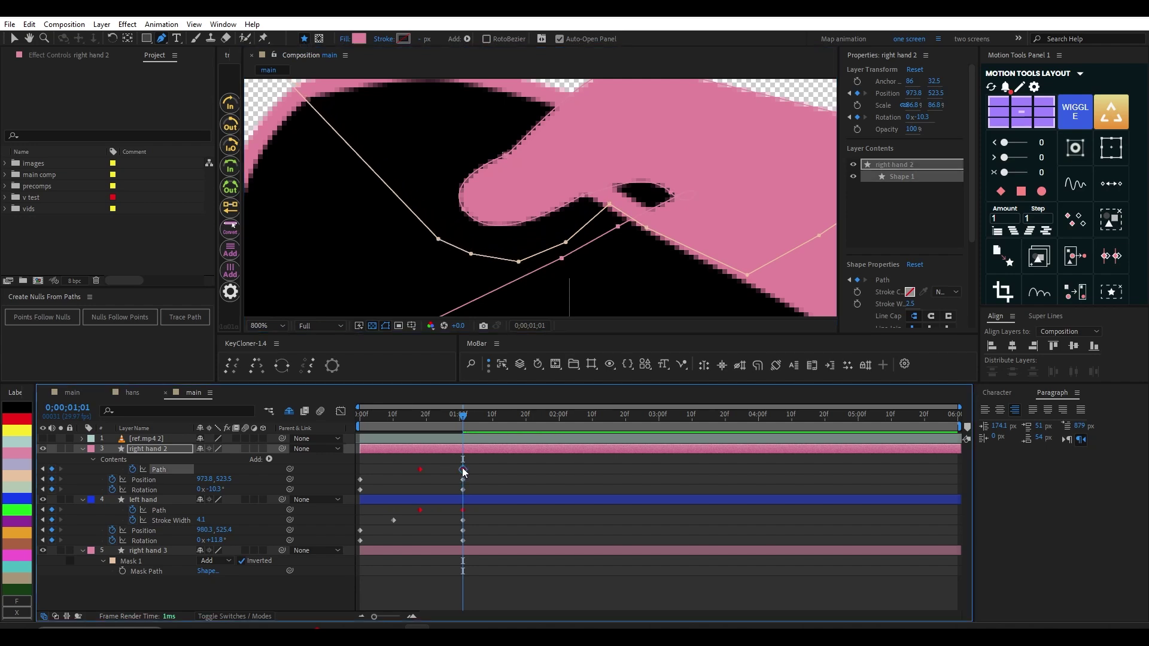
Step: Refine right hand 2's path at 0;00;01;01 by lowering the thumb tip and adjusting the contour where the thumb meets the hand
drag(567, 184, 599, 202)
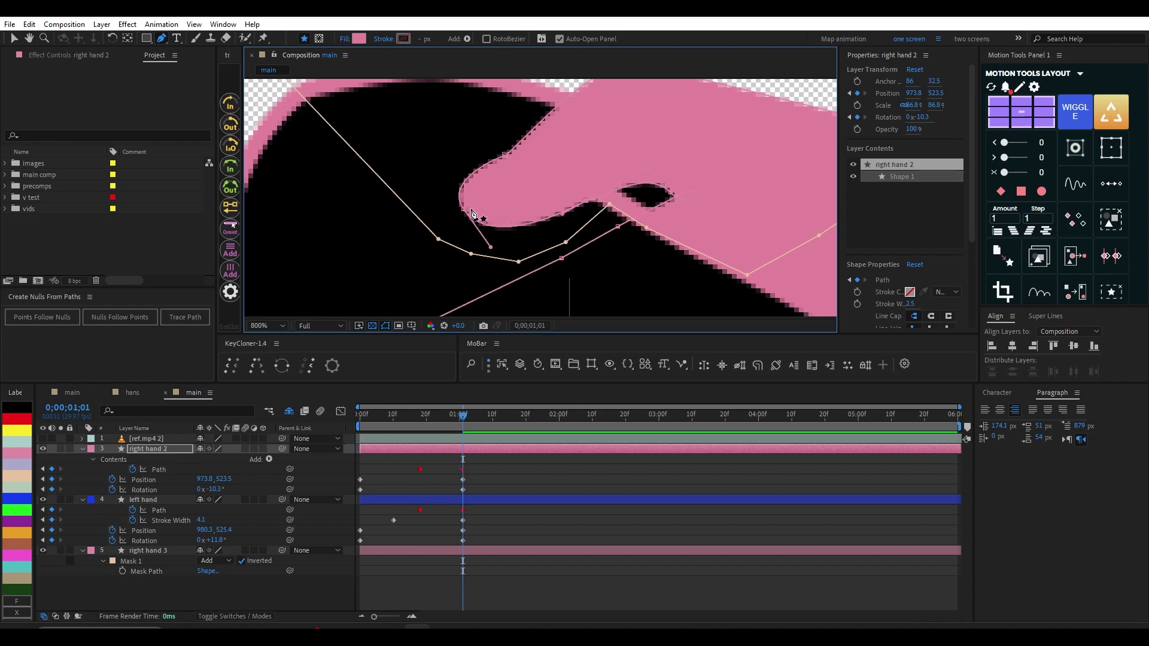
drag(465, 213, 447, 186)
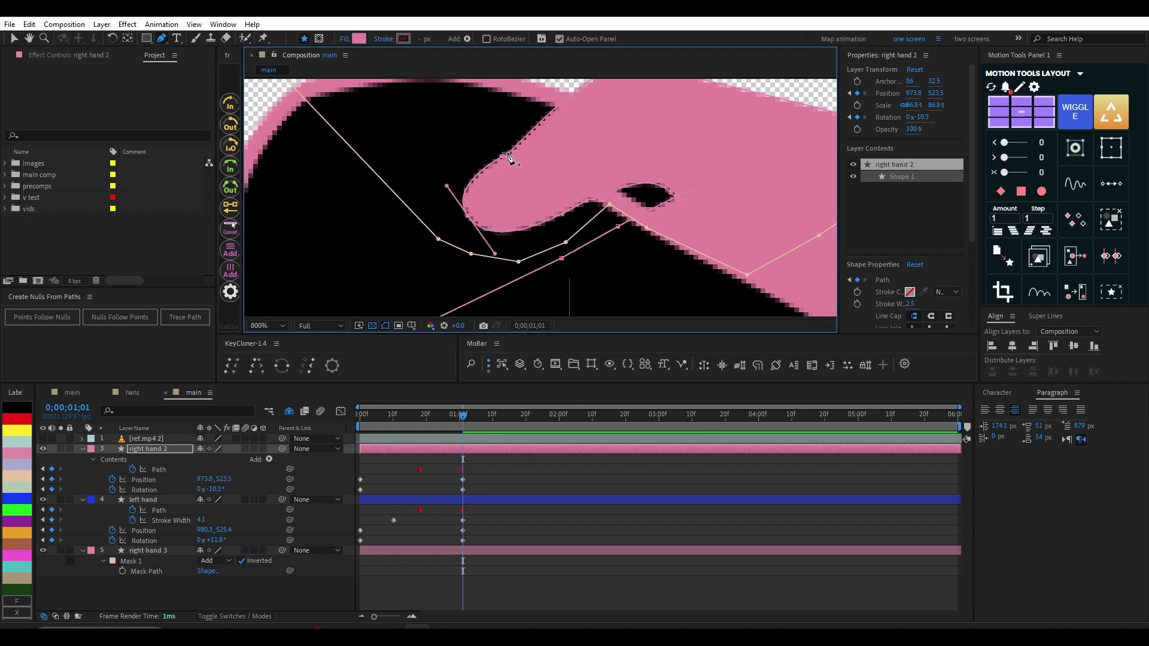
scroll(519, 191, down, 4)
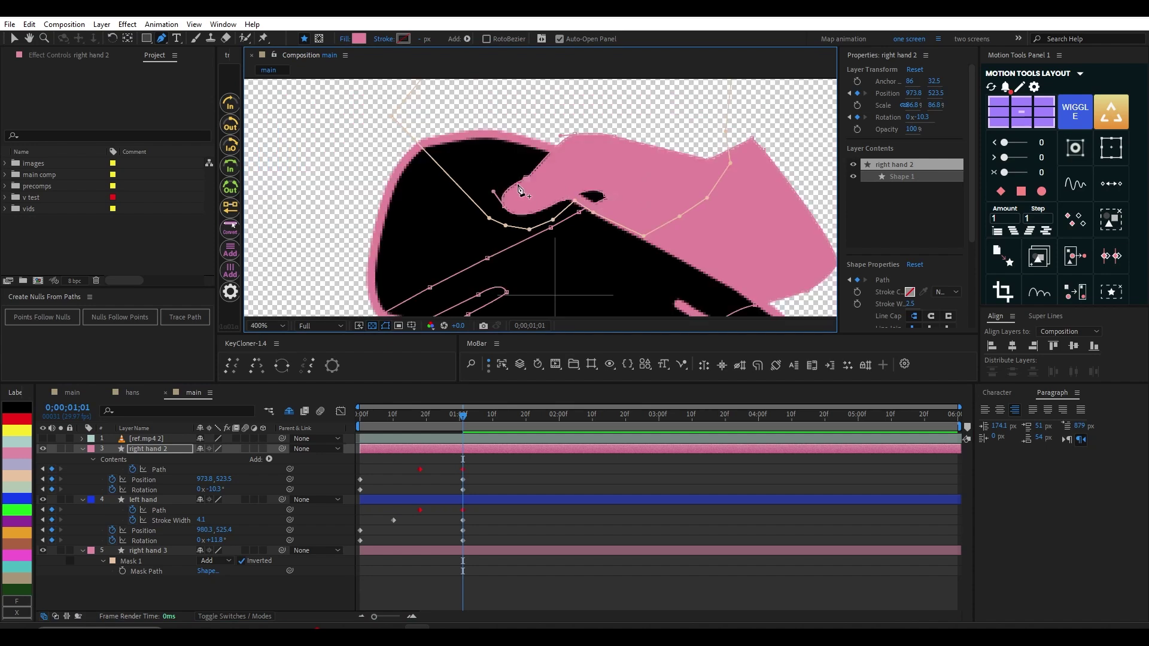
scroll(519, 189, up, 2)
drag(574, 135, 577, 140)
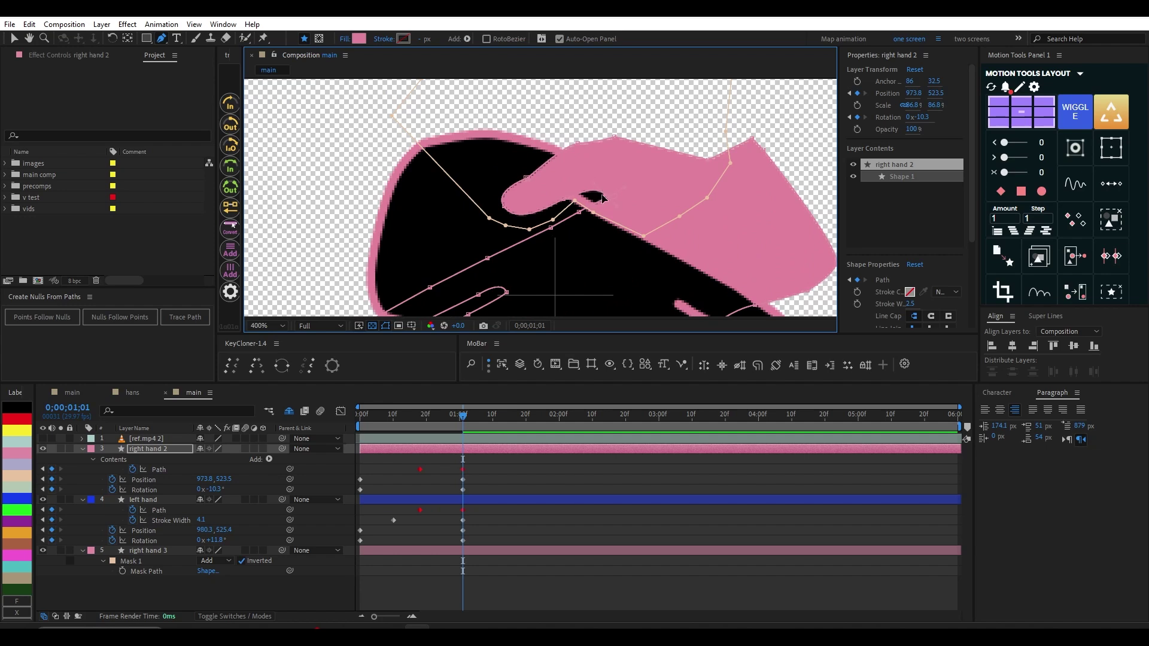
Step: Move the thumb's lower inner point on right hand 2's path to the mask corner, closing the gap beside the black opening
drag(605, 196, 569, 205)
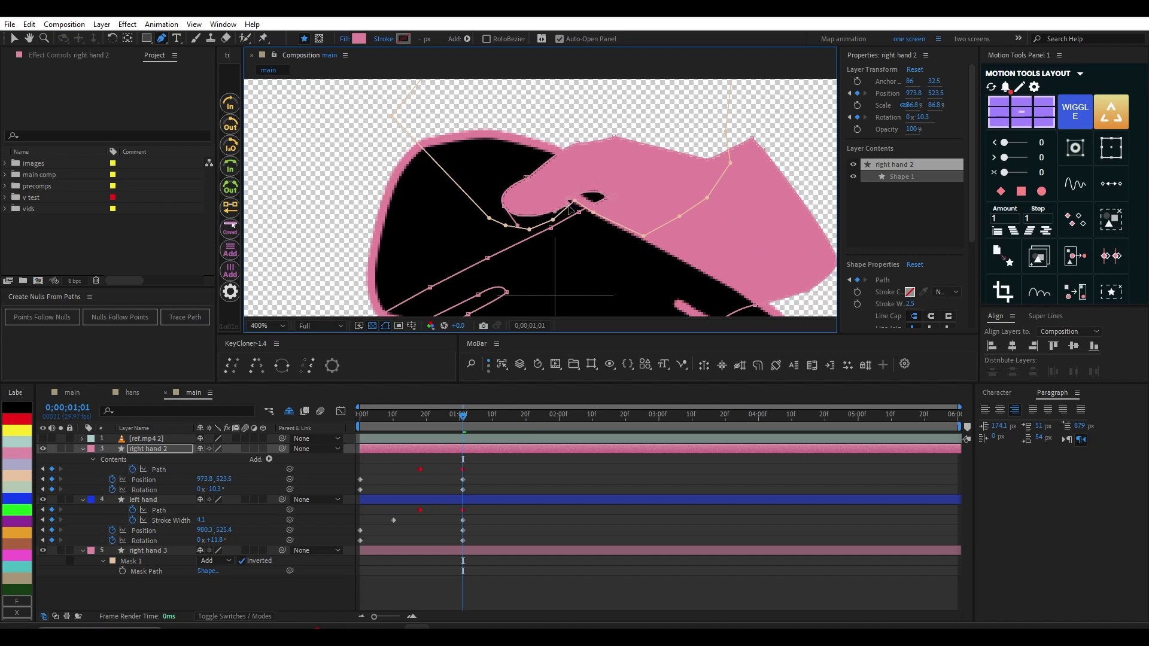
key(period)
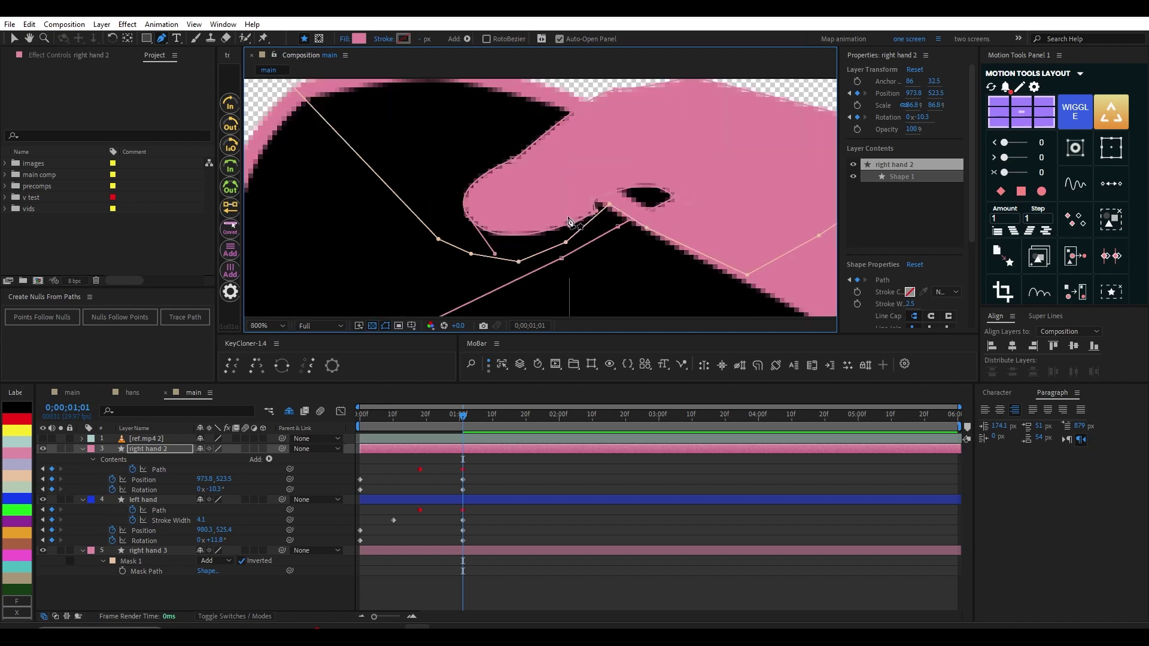
drag(599, 203, 606, 204)
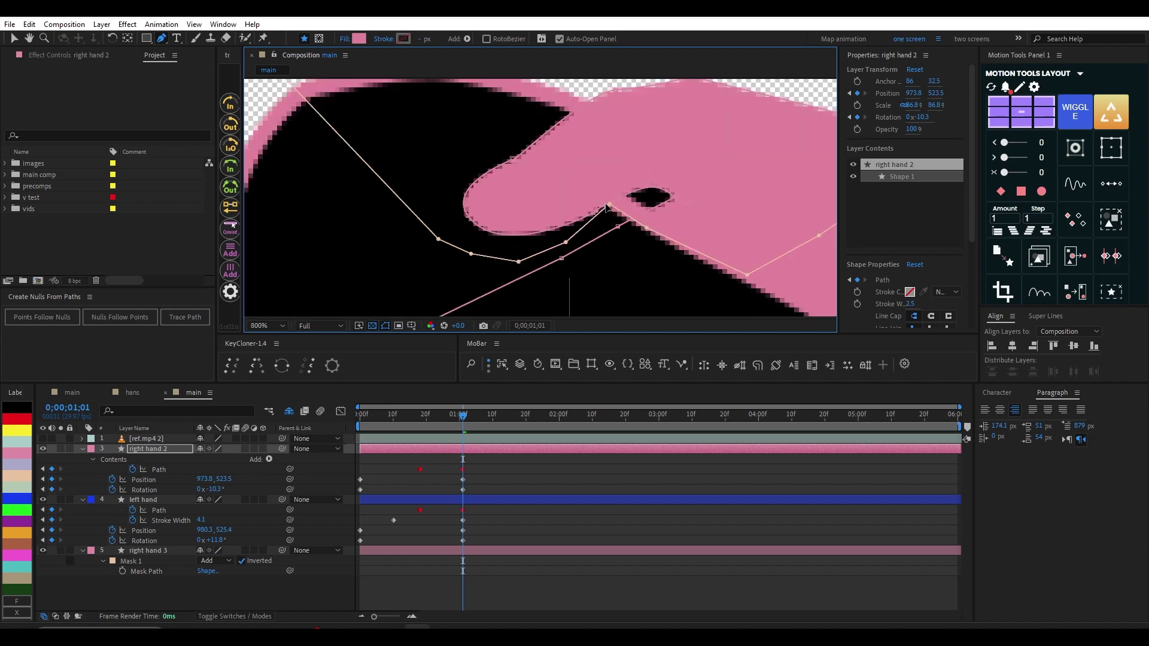
key(comma)
key(comma)
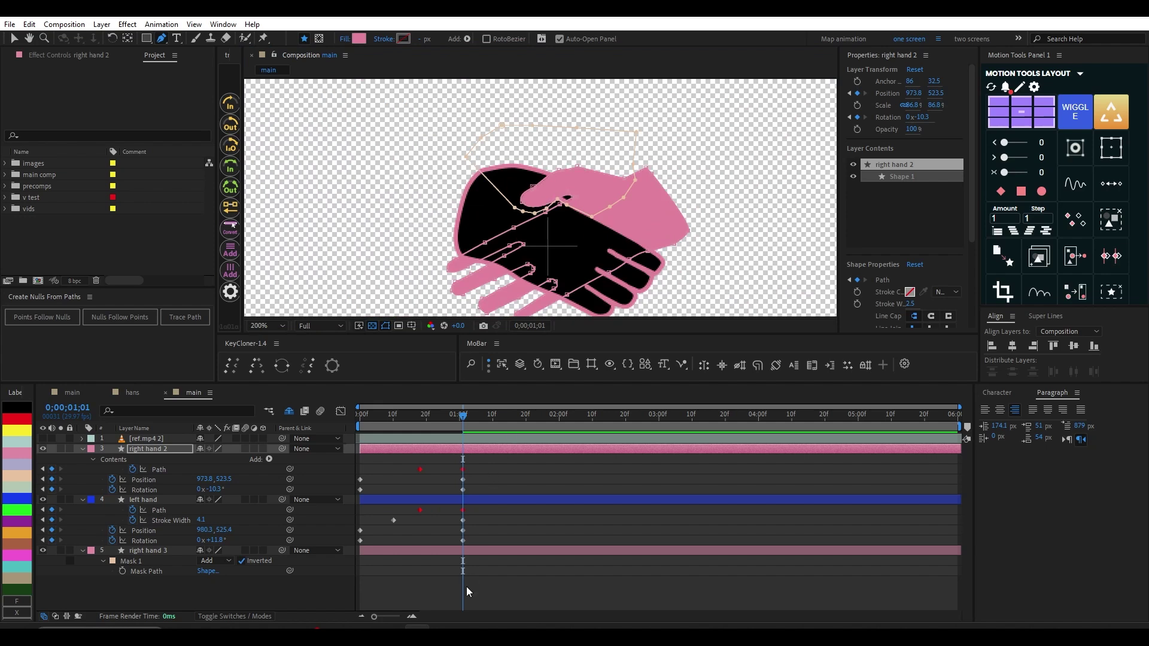
click(467, 591)
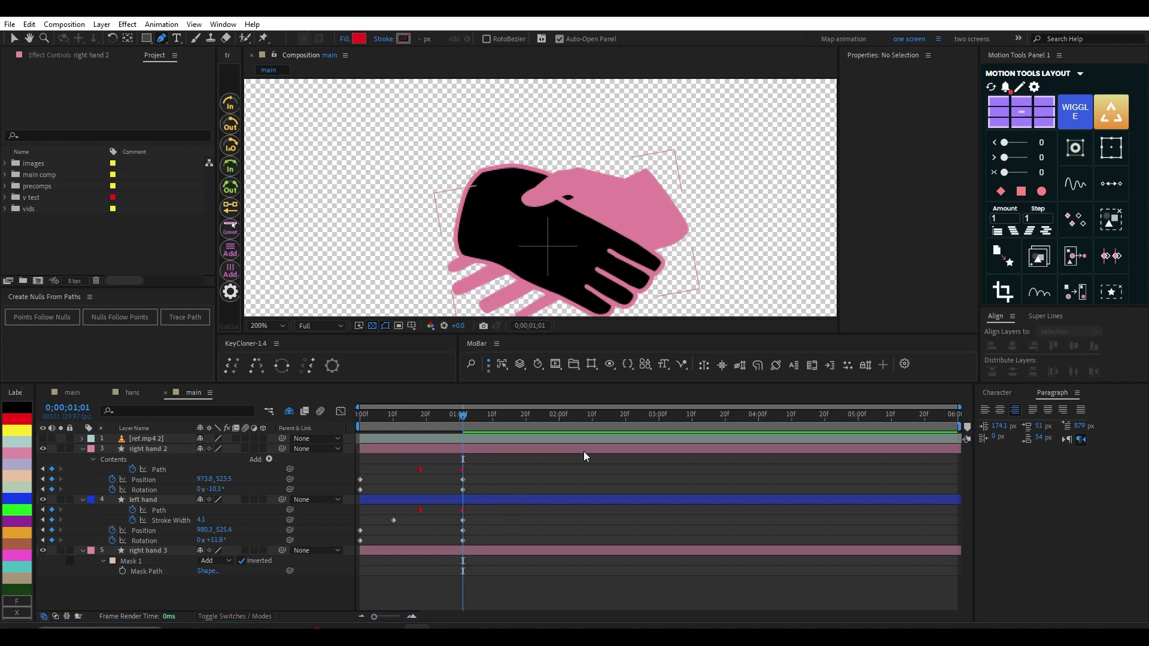
key(period)
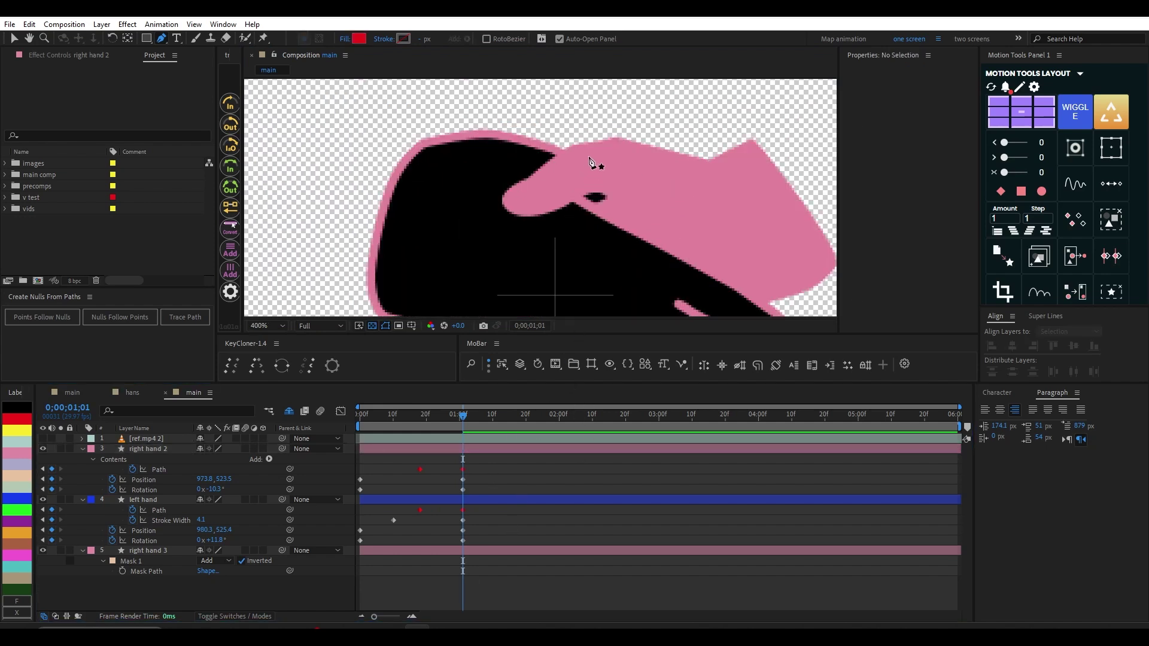
click(462, 469)
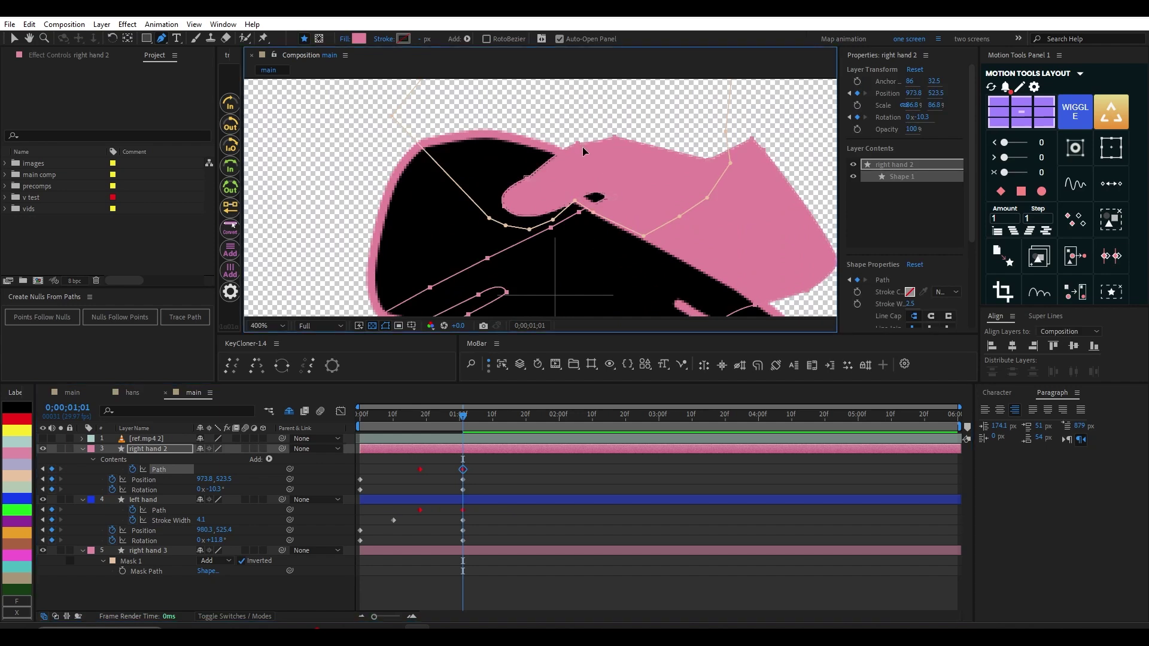
click(444, 598)
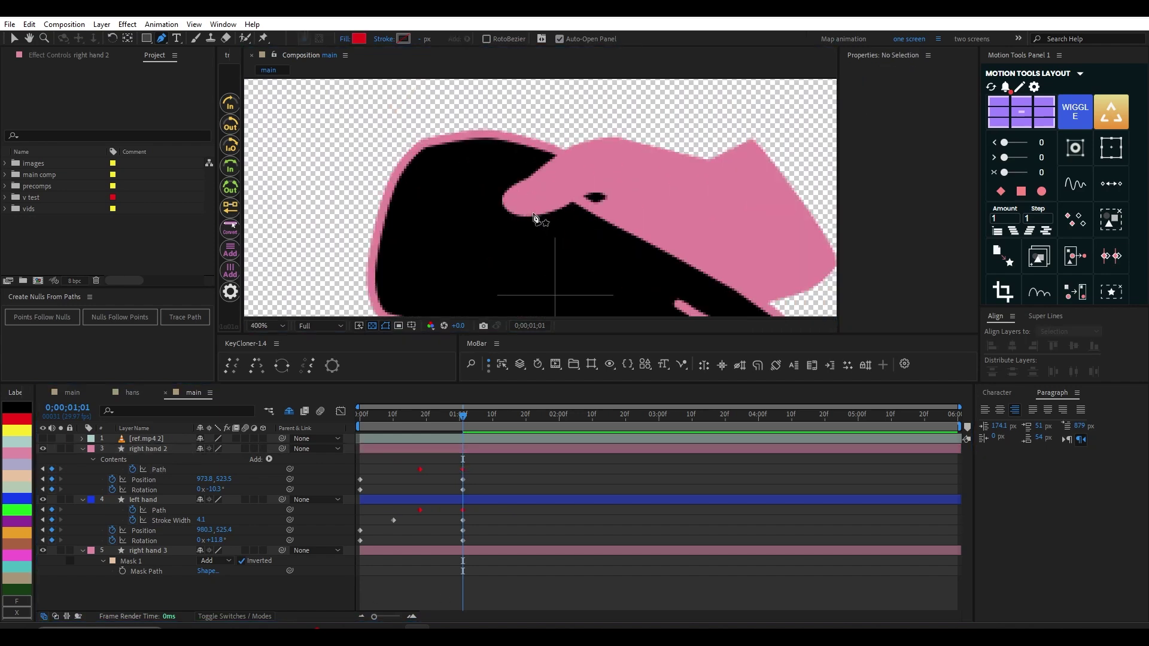
Step: Shift both of right hand 2's path keyframes about six frames later, keeping their spacing
key(Home)
key(space)
scroll(535, 219, down, 2)
drag(359, 419, 443, 428)
key(v)
drag(412, 466, 474, 474)
key(alt+Right)
key(alt+Right)
key(alt+Right)
key(alt+Right)
key(alt+Right)
key(alt+Right)
key(alt+Right)
key(alt+Right)
drag(444, 419, 557, 423)
drag(445, 470, 439, 469)
Step: Play the animation from the first frame to check the delayed thumb movement
key(space)
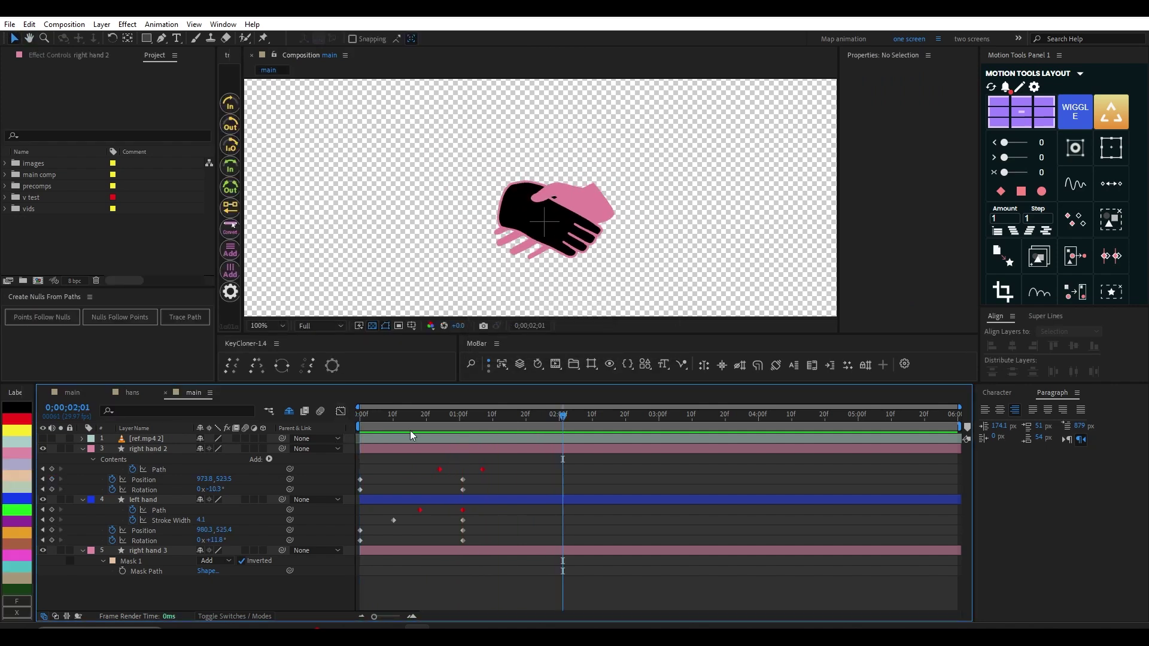
key(Home)
key(space)
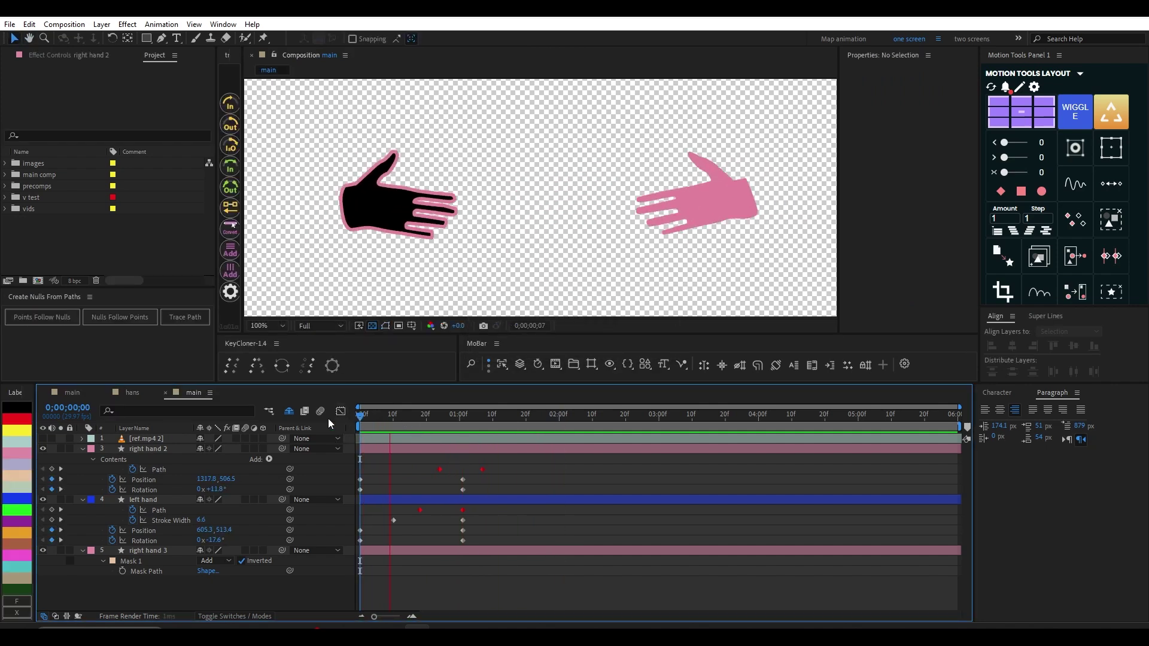
key(space)
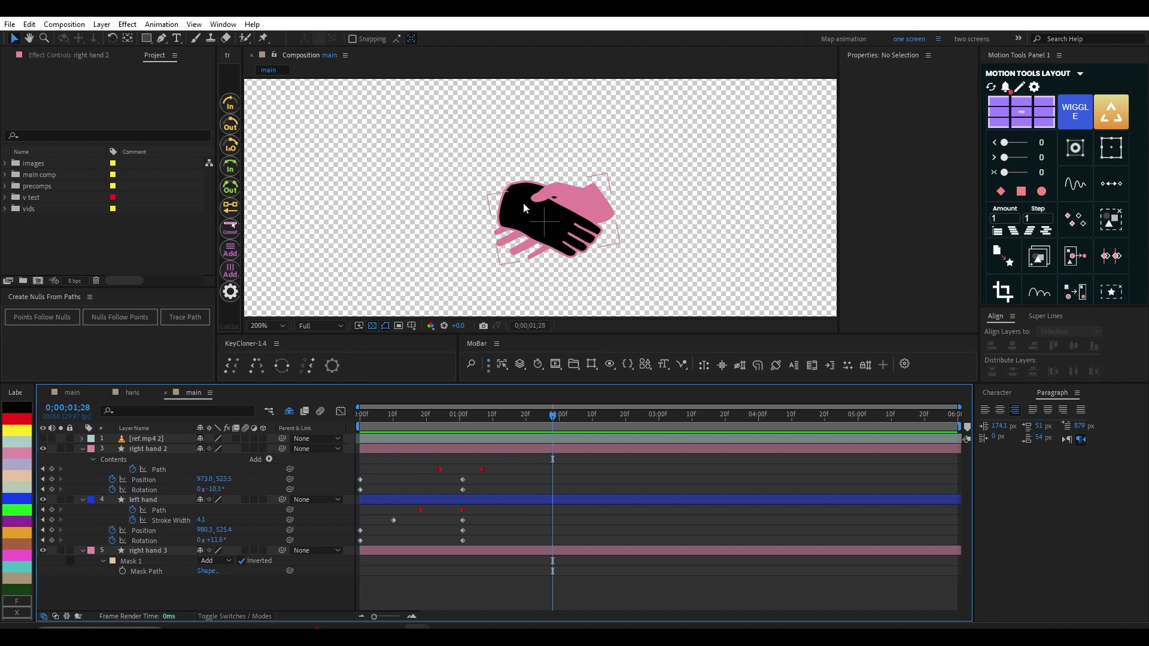
Step: At left hand's 0;00;01;01 path keyframe, lower the upper-edge points and adjust the thumb points beneath the pink thumb
key(period)
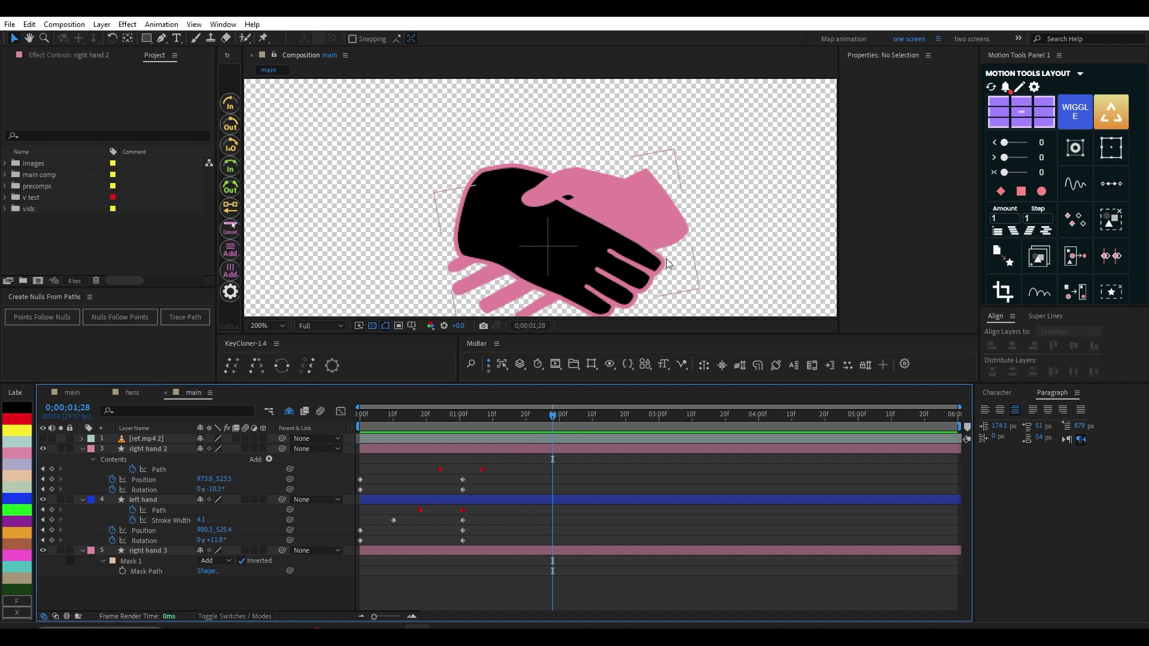
click(462, 413)
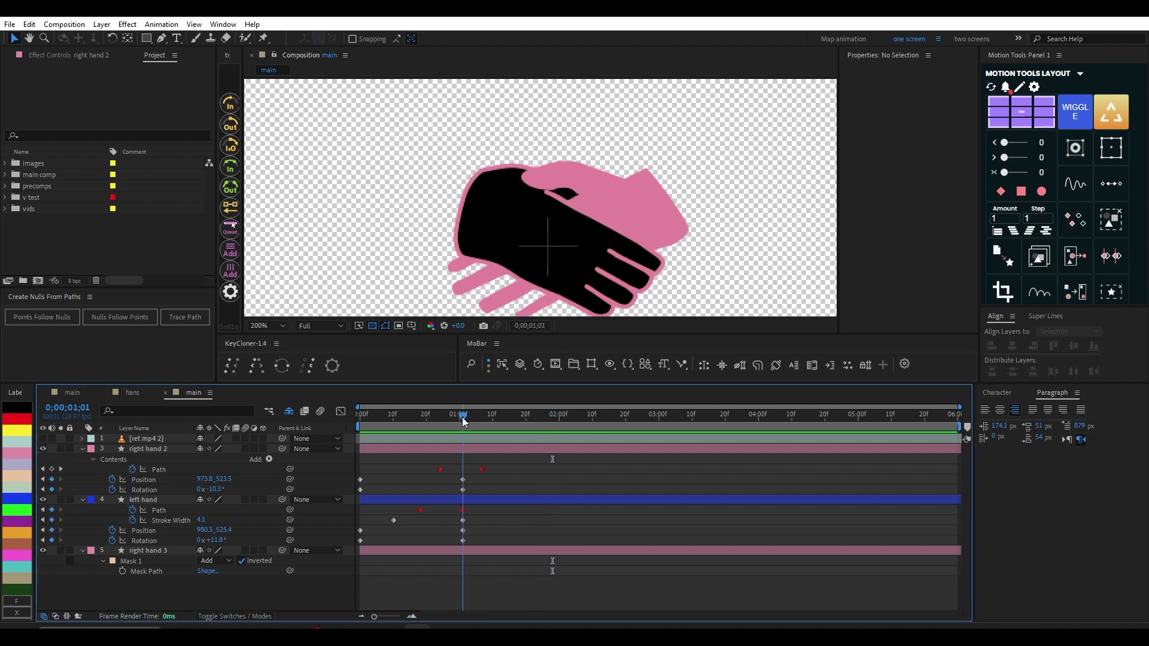
click(462, 510)
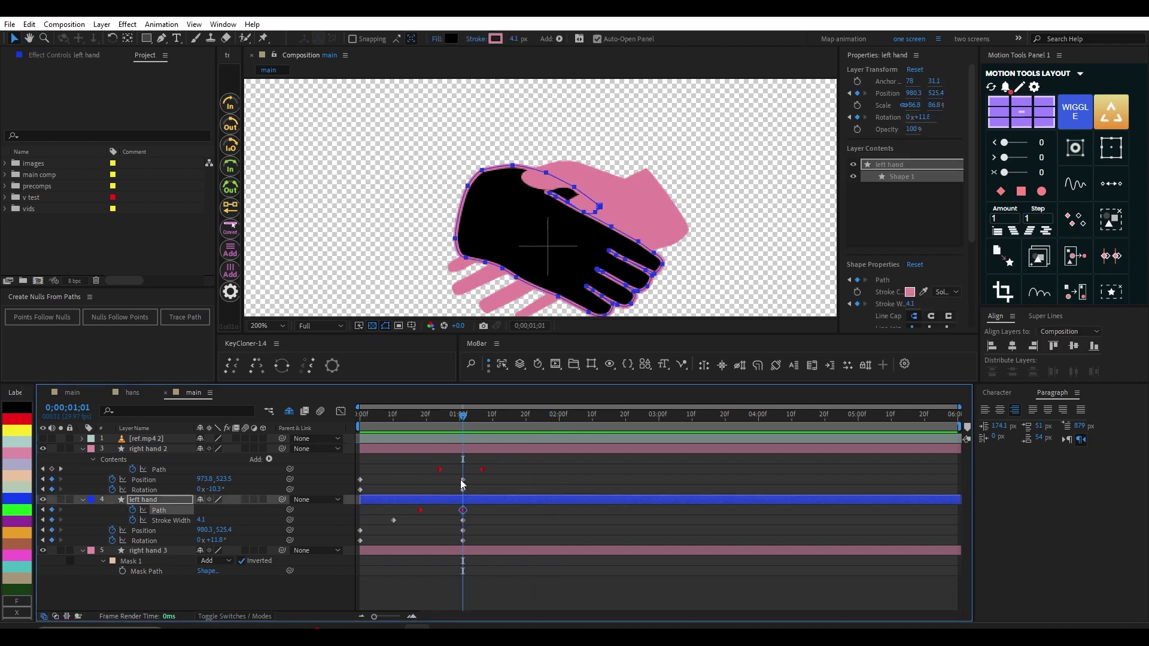
click(514, 167)
drag(547, 170, 547, 174)
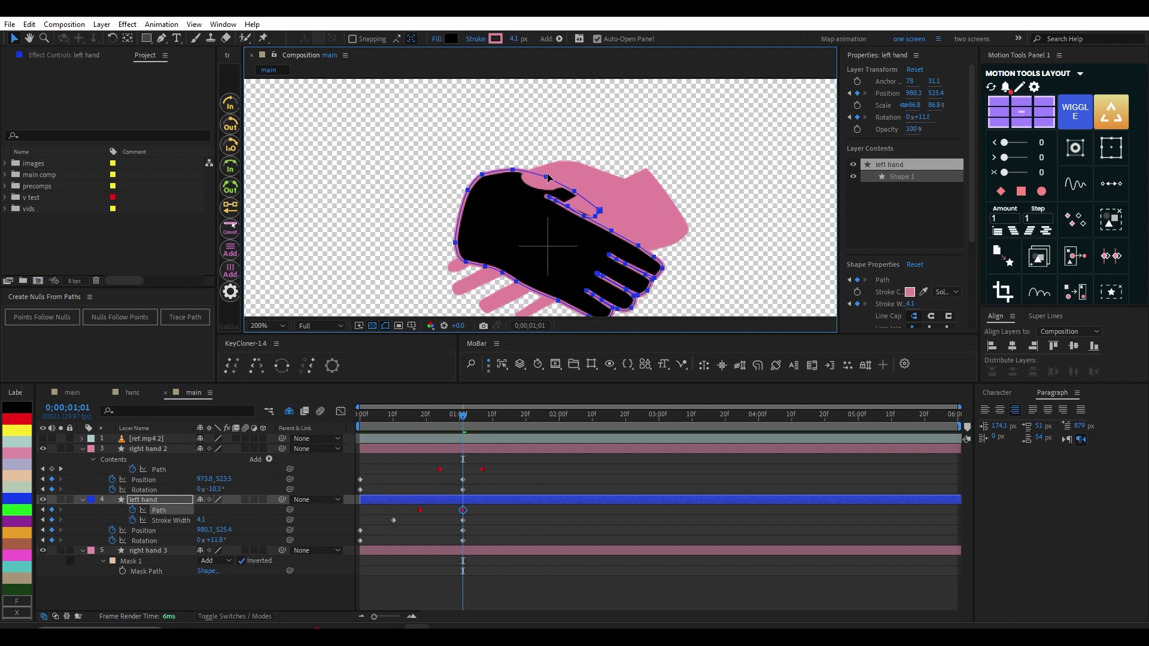
key(ctrl+z)
click(554, 184)
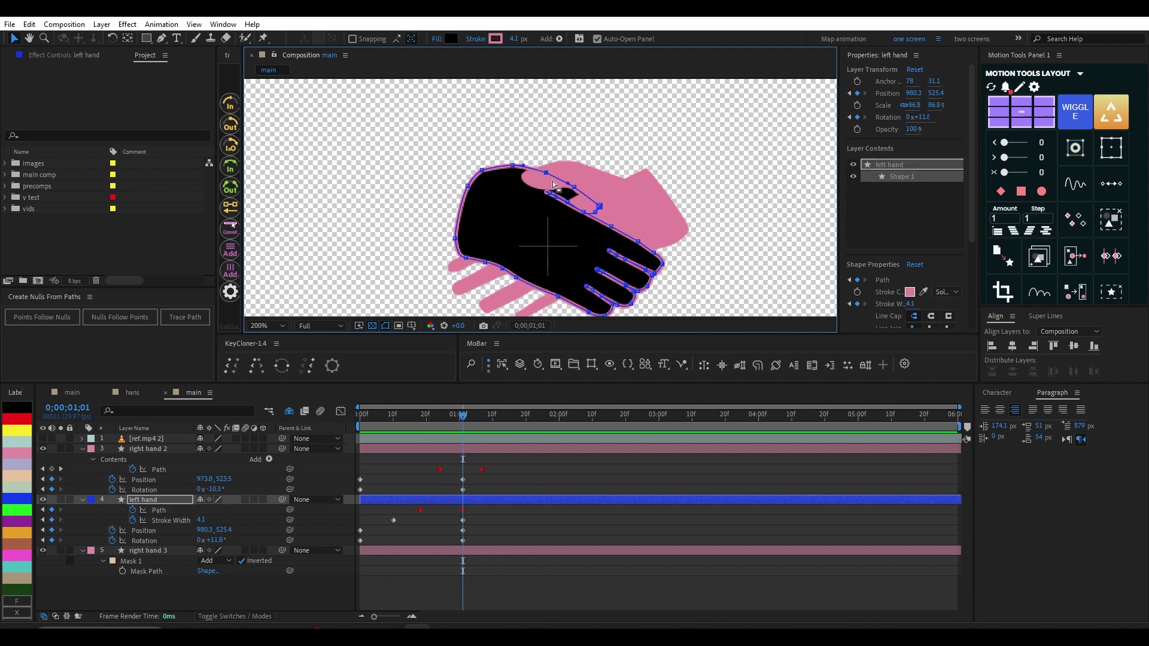
drag(547, 173, 575, 195)
drag(513, 166, 513, 170)
click(442, 585)
double_click(540, 231)
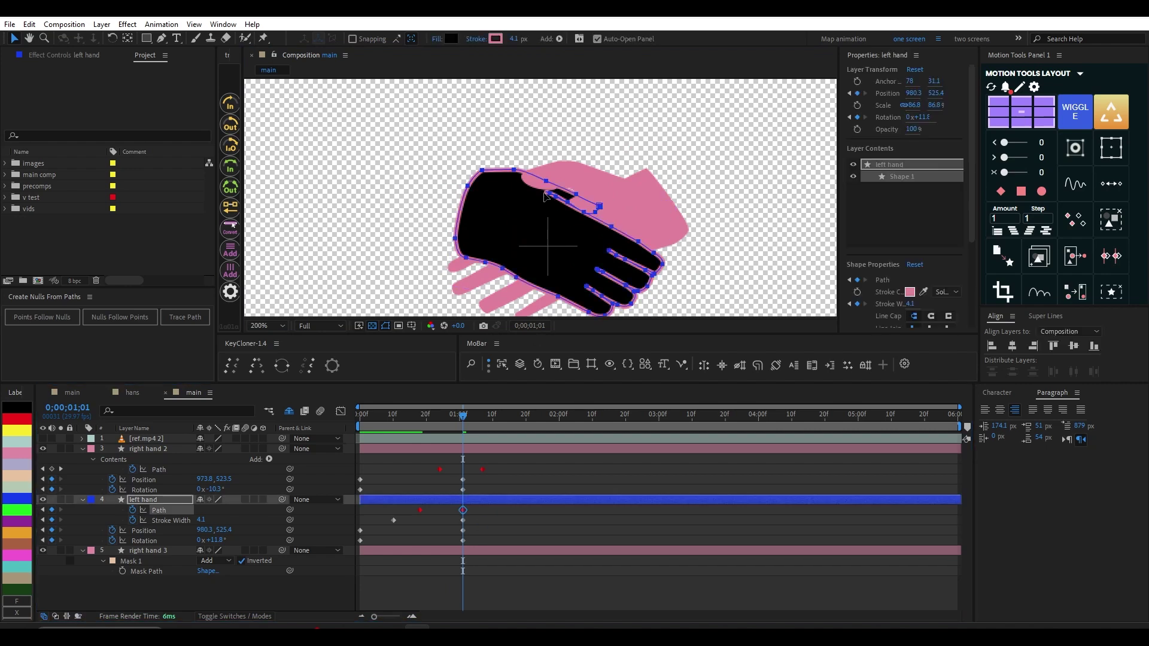
drag(577, 194, 579, 190)
Step: Replay the animation from the start to check the reshaped left hand
key(ctrl+shift+a)
scroll(574, 197, down, 1)
drag(471, 419, 344, 428)
key(space)
key(space)
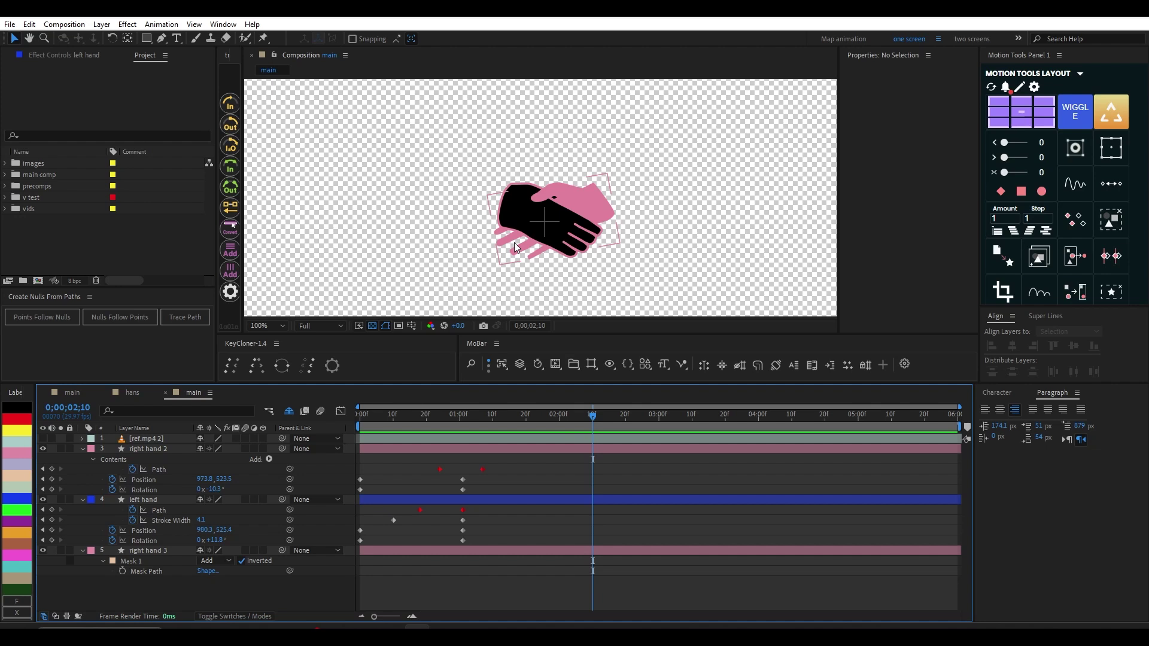
Step: Filter the properties of the right hand 3 layer by "path" to reveal its shape path
scroll(536, 268, up, 1)
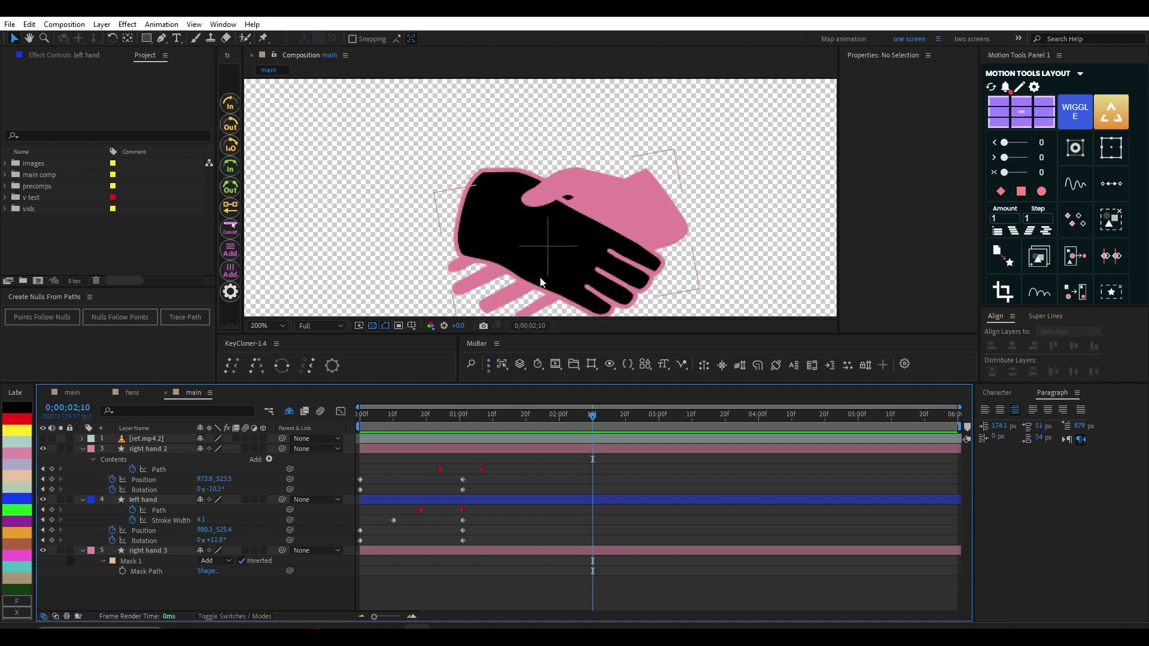
key(space)
drag(541, 271, 533, 216)
key(v)
click(463, 551)
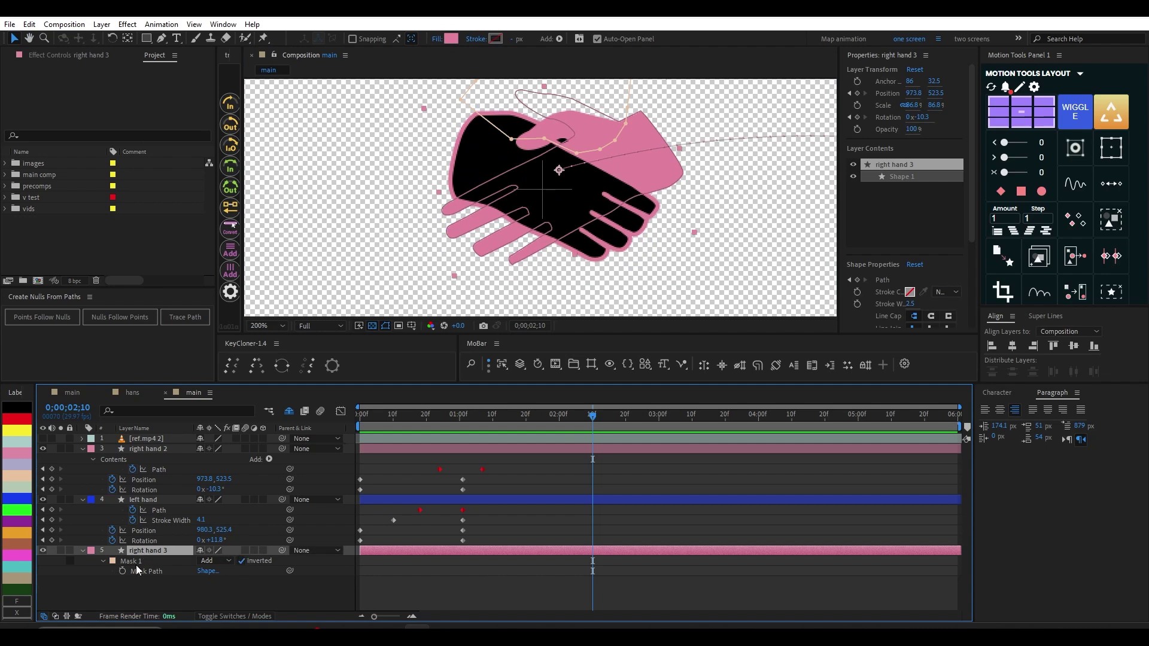
click(153, 412)
text(path)
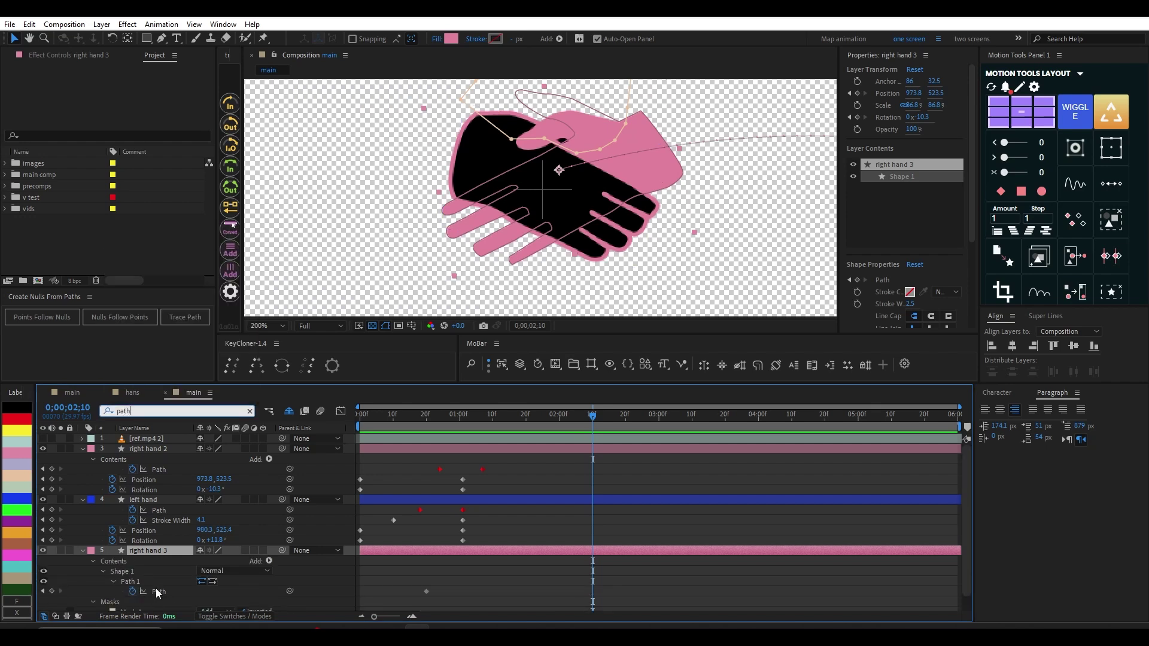
scroll(156, 588, down, 1)
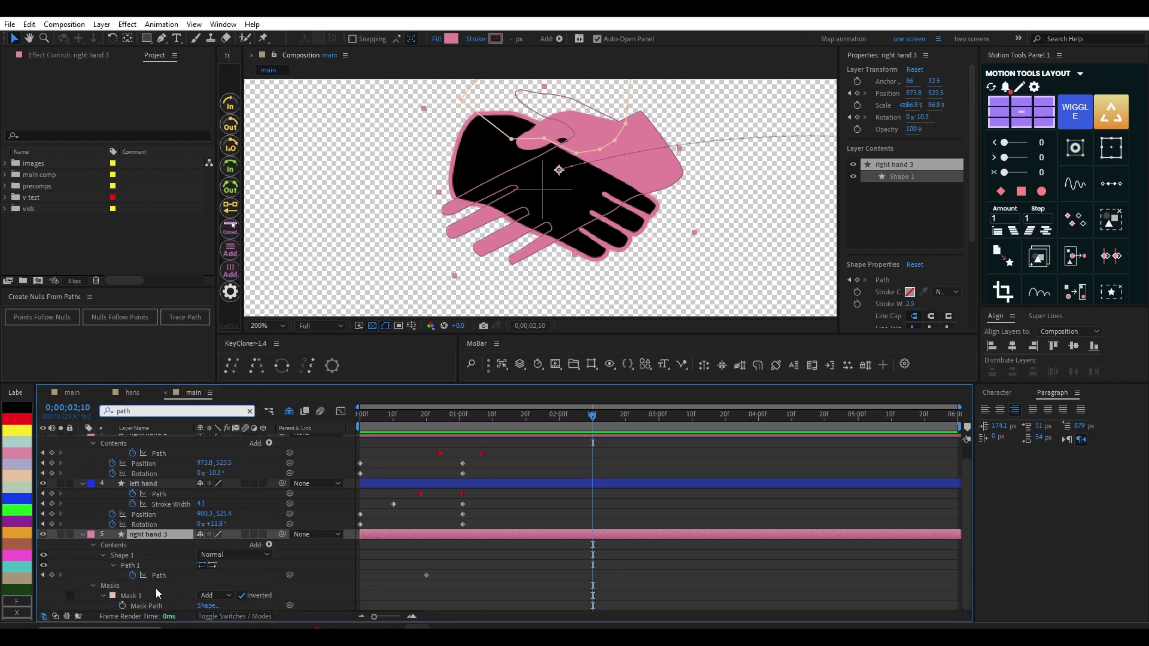
scroll(132, 579, up, 1)
Step: Clear right hand 3's shape path animation, re-enable it with a fresh keyframe, and move that keyframe to just before 20f
click(131, 573)
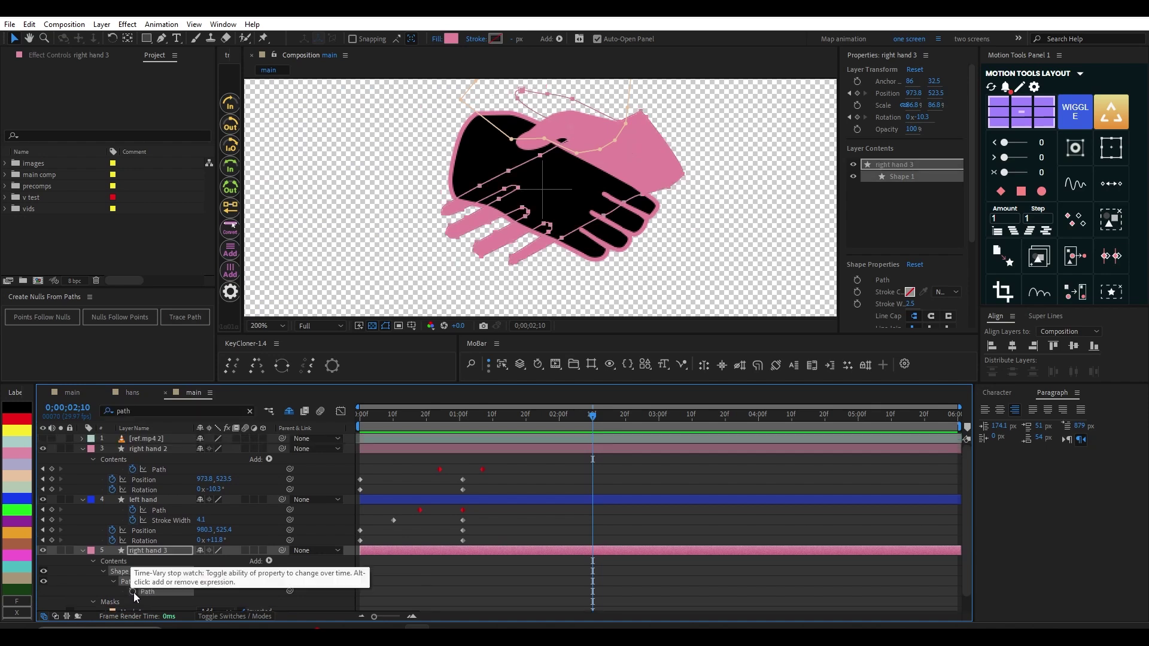
click(133, 592)
scroll(599, 566, down, 1)
drag(592, 576, 416, 575)
Step: Try to reposition the lowest fingertip of right hand 3's path at 0;00;01;06
click(454, 417)
drag(455, 421, 480, 421)
drag(527, 271, 572, 208)
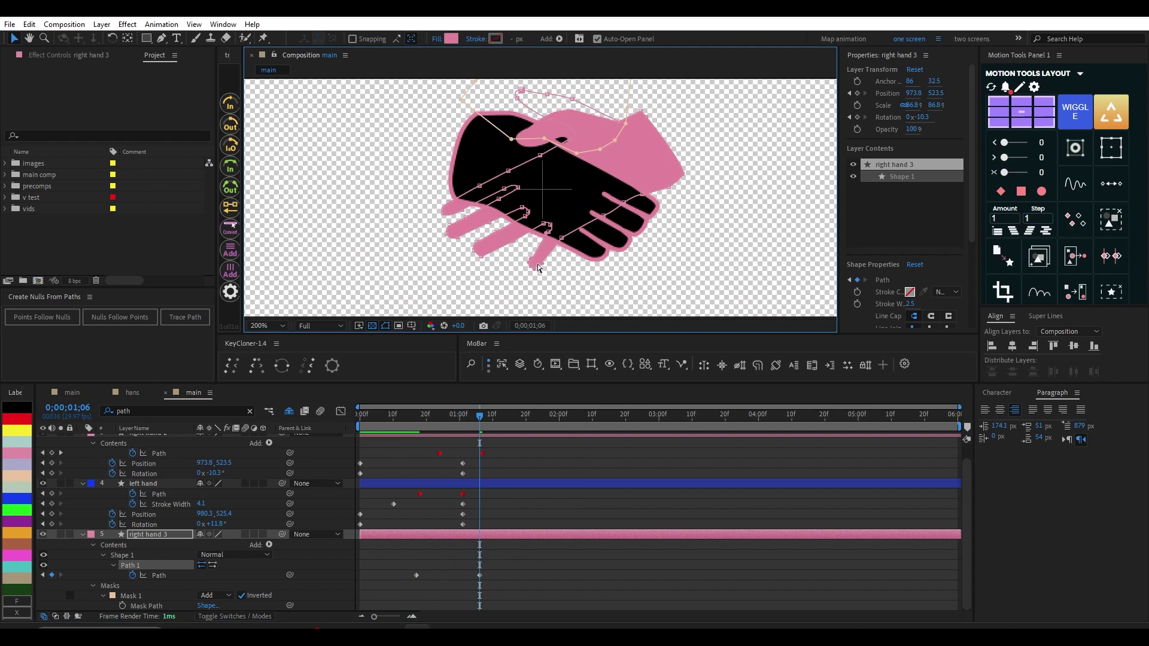
key(ctrl+z)
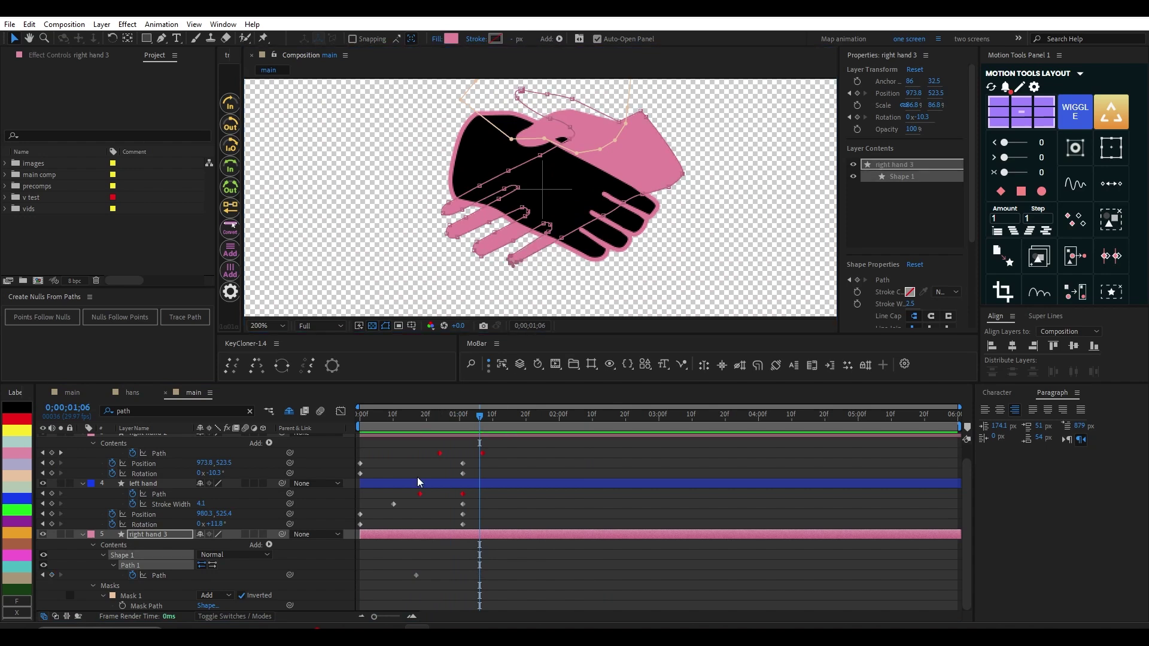
Step: Move right hand 3's path keyframe a couple of frames earlier
click(417, 578)
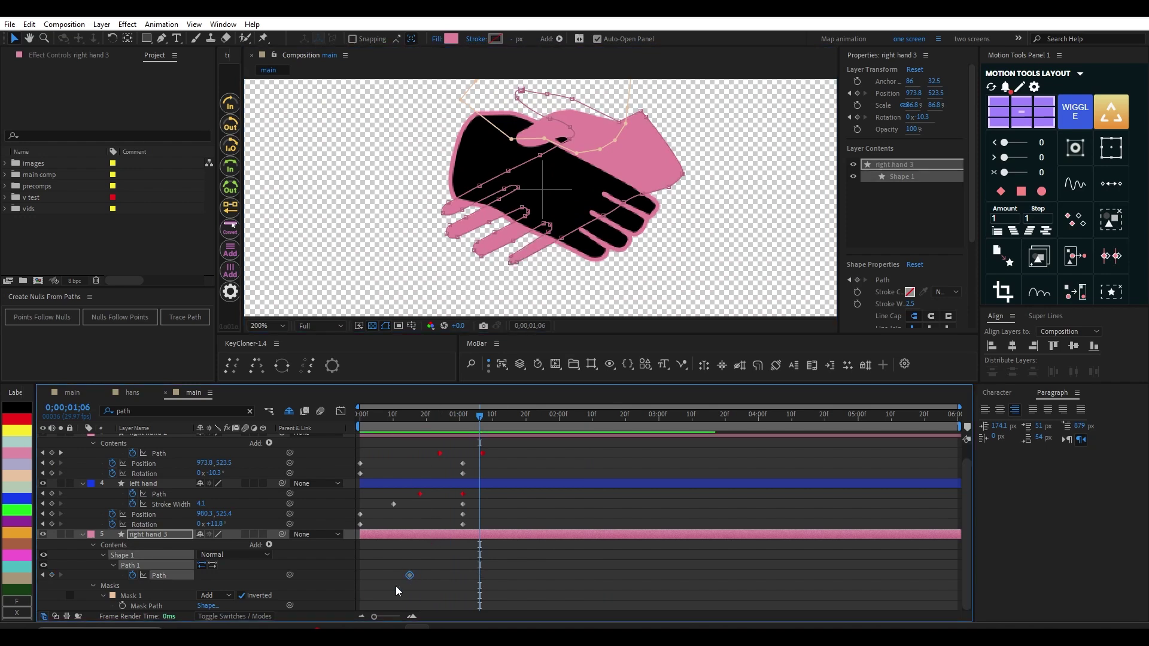
Step: Pull the two upper fingertips of right hand 3's path inward toward the palm at 0;00;01;04
click(152, 534)
click(477, 581)
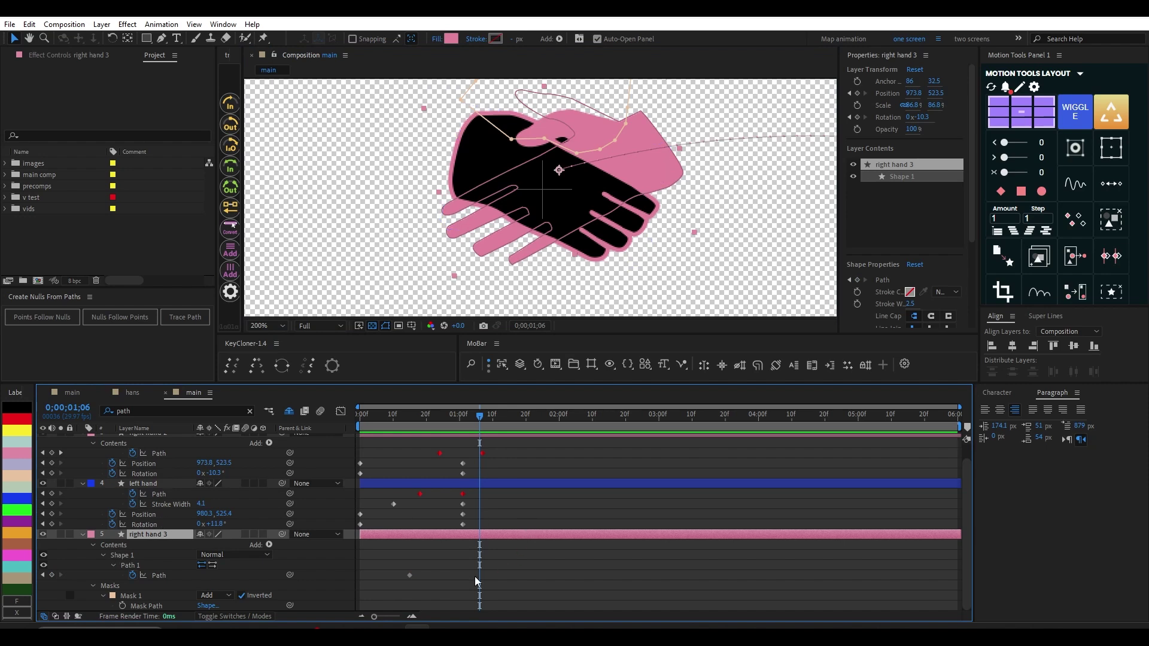
mouse_move(461, 423)
mouse_down()
mouse_move(447, 418)
mouse_move(473, 421)
mouse_up()
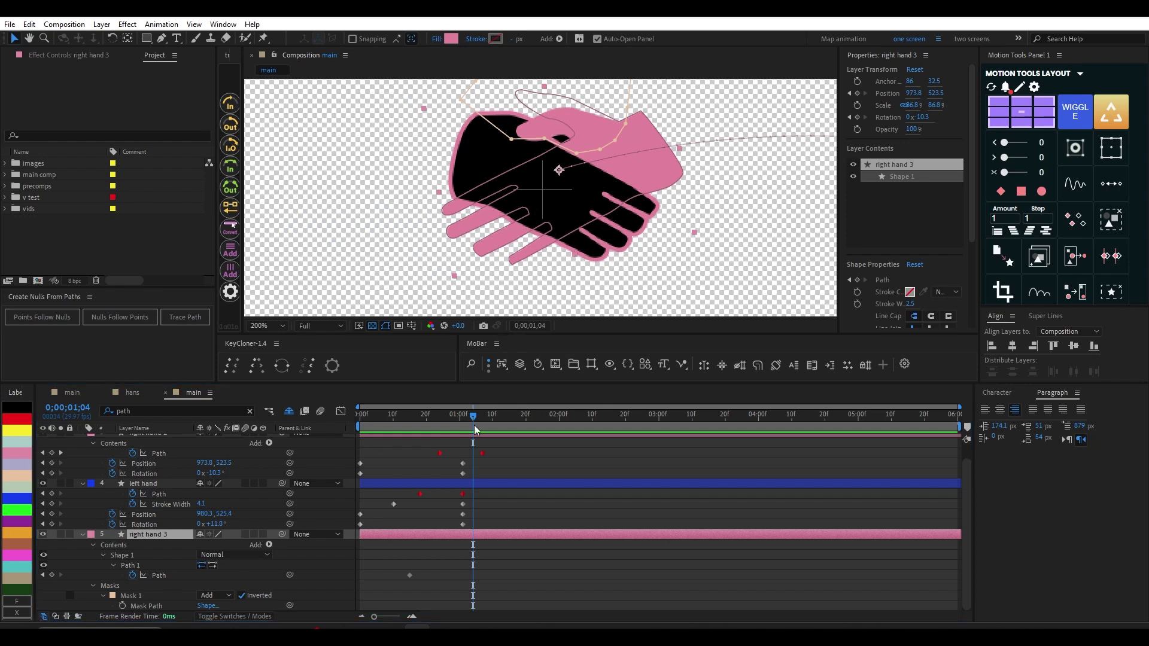
click(409, 576)
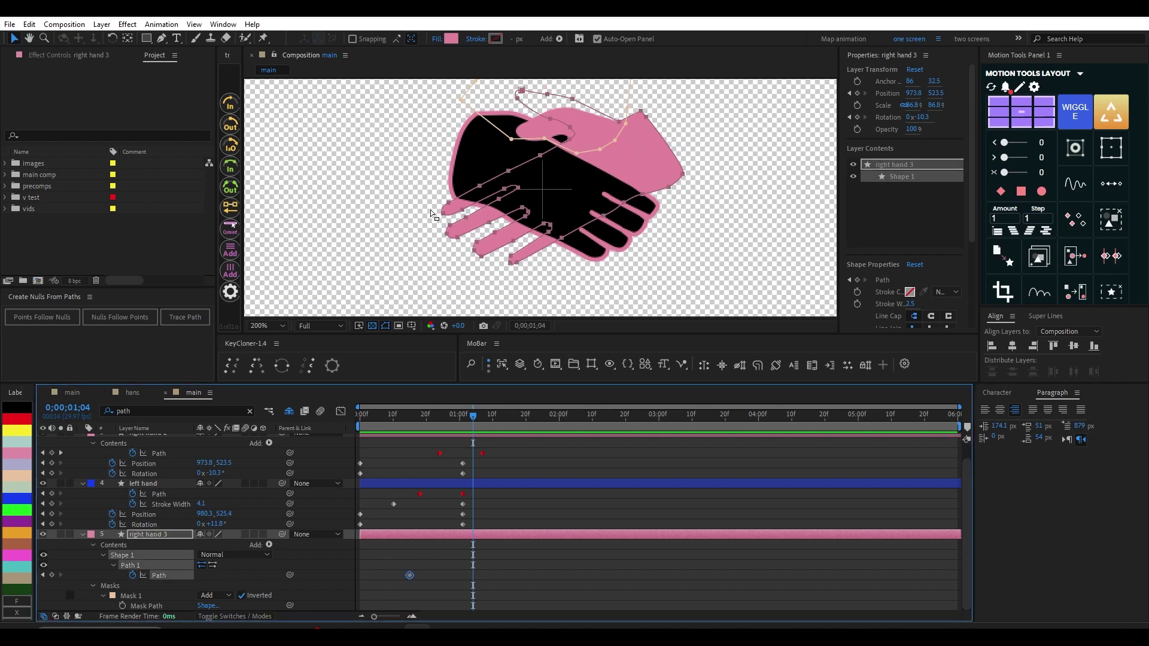
scroll(431, 213, up, 2)
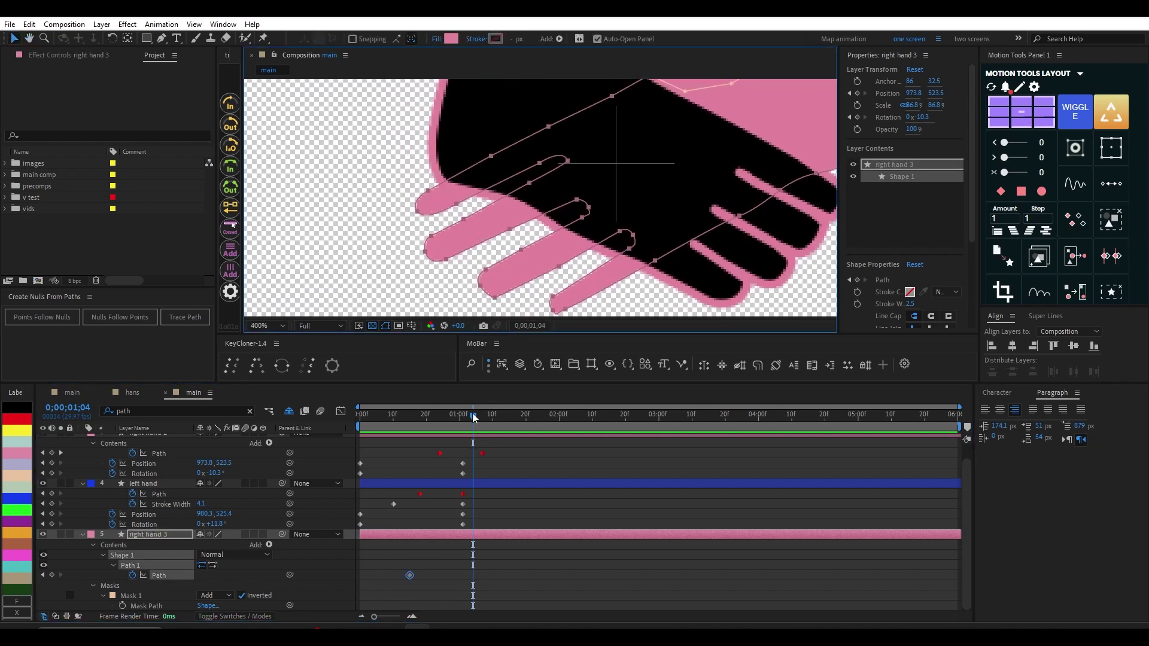
drag(394, 195, 465, 200)
key(ctrl+z)
drag(401, 184, 460, 217)
drag(428, 191, 468, 196)
key(ctrl+z)
drag(421, 228, 527, 223)
click(477, 231)
Step: Pull the two lower fingertips of right hand 3's path inward at the 0;00;01;04 keyframe
click(473, 576)
drag(502, 261, 569, 246)
drag(573, 312, 538, 240)
Step: Retime right hand 3's two path keyframes so they sit close together, ending at about 0;00;01;00
scroll(493, 251, down, 1)
drag(369, 418, 427, 417)
drag(473, 576, 429, 577)
click(409, 417)
drag(410, 417, 443, 418)
drag(430, 576, 443, 578)
drag(444, 418, 453, 419)
drag(439, 588, 459, 569)
drag(443, 576, 450, 576)
Step: Preview the handshake up to 0;00;01;25 with no layer selected
drag(452, 417, 542, 409)
key(space)
key(comma)
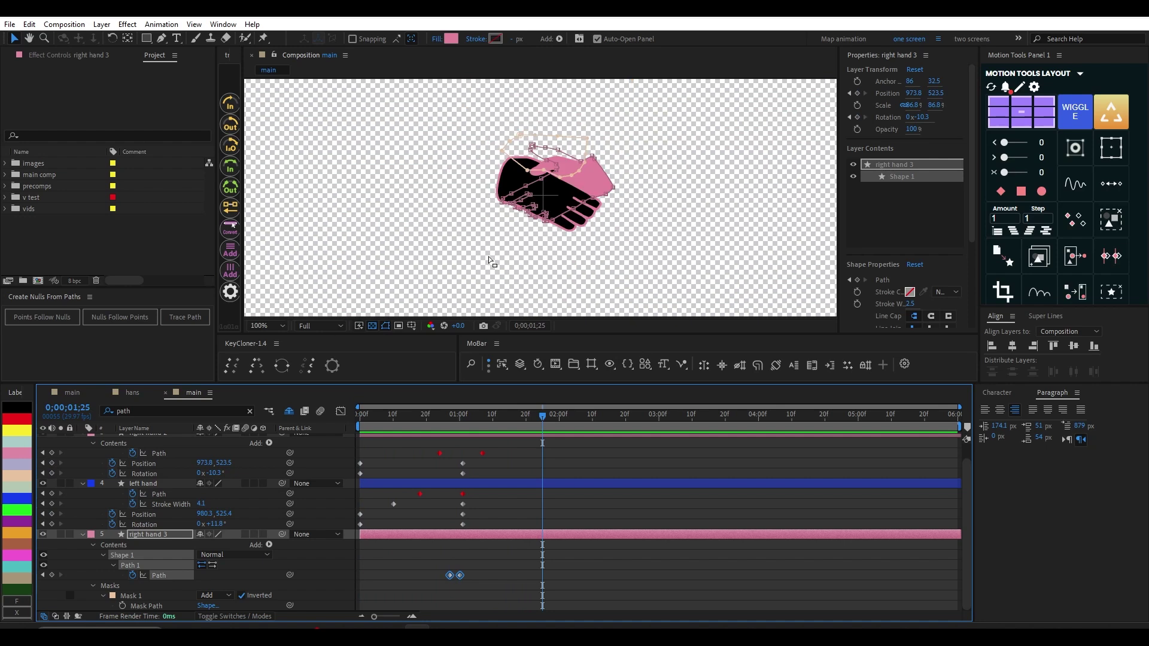
click(502, 581)
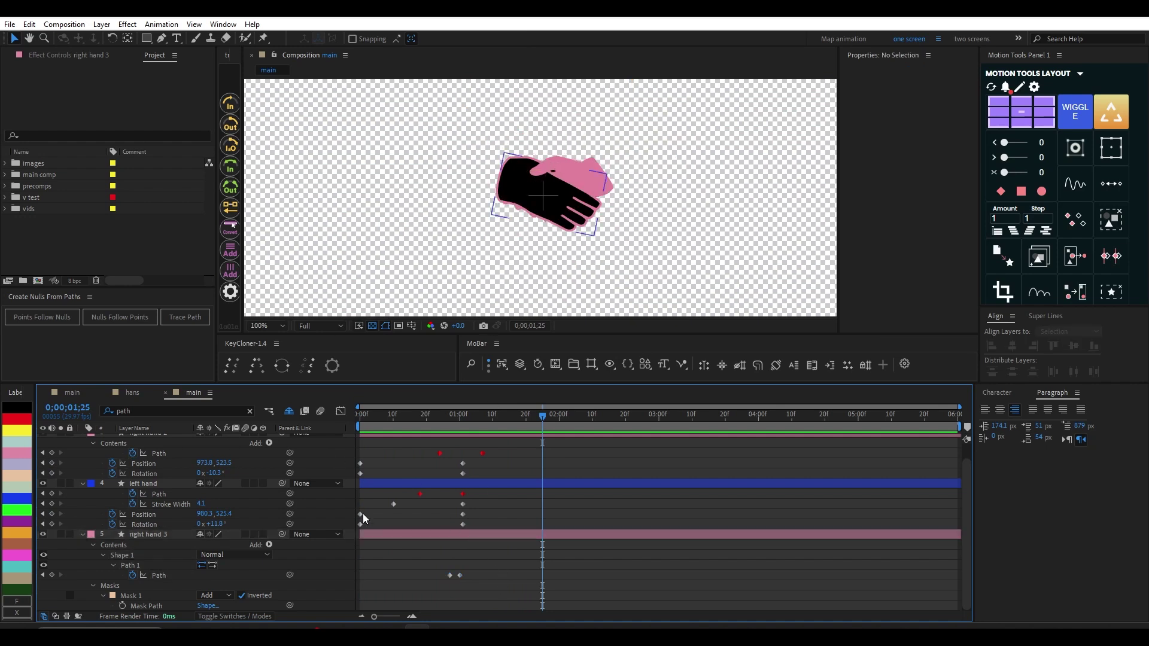
scroll(451, 506, up, 1)
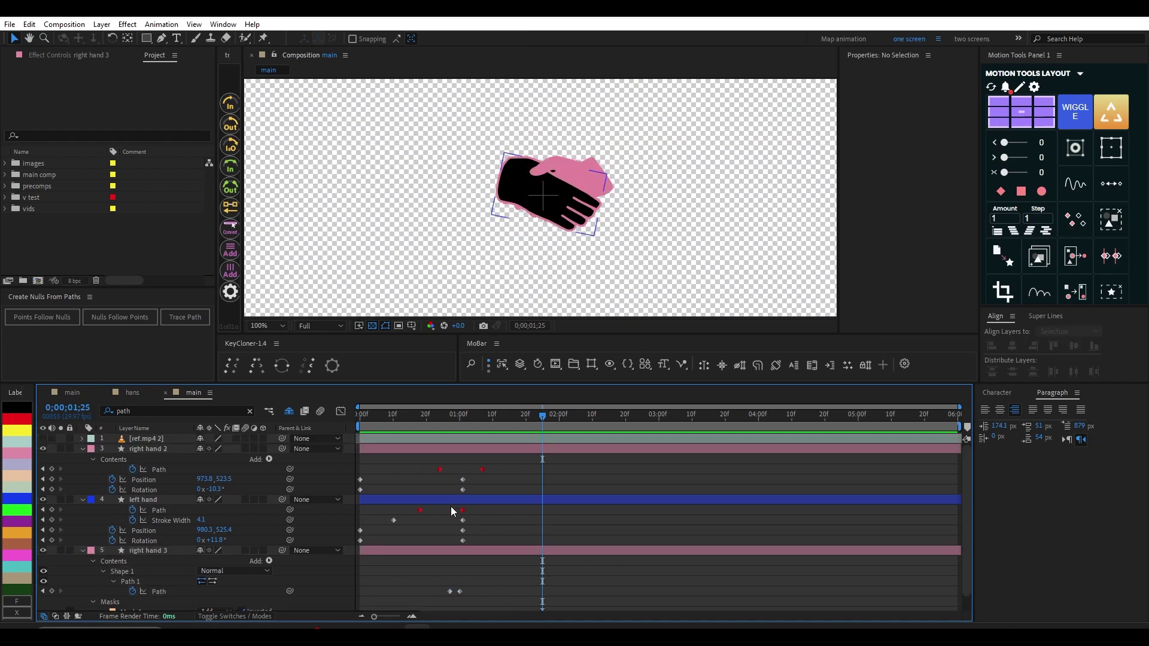
Step: Show the ref.mp4 2 layer, examine how its wrapping fingertips form between 0;00;00;15 and 0;00;01;12, and hide it again
click(42, 438)
key(period)
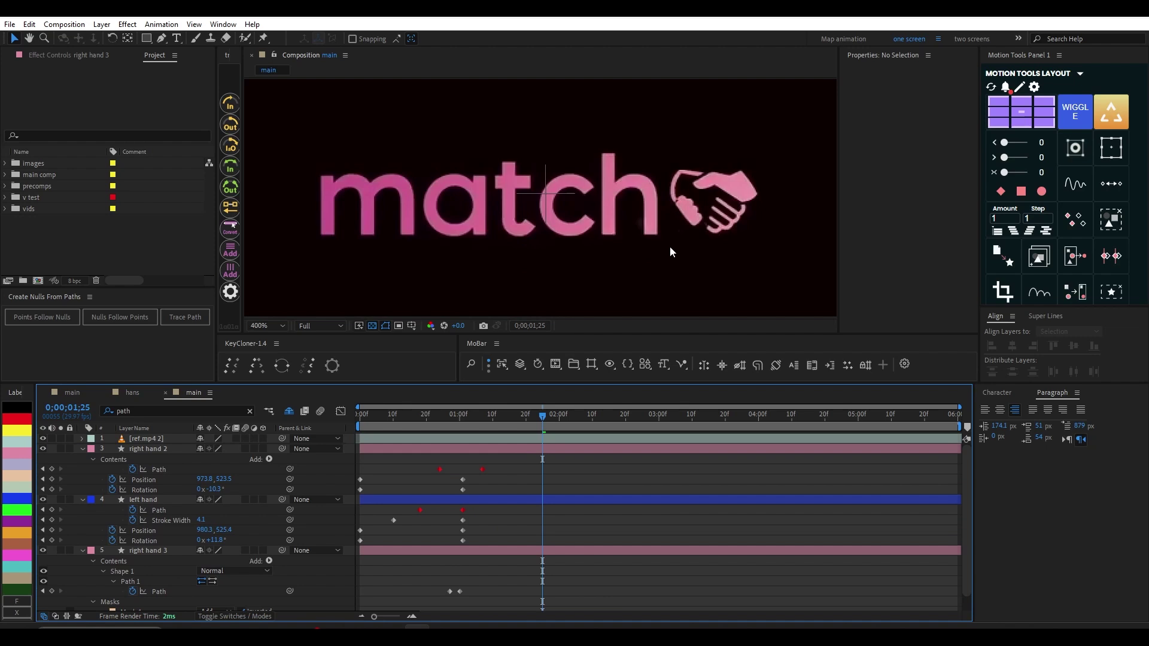
scroll(670, 246, up, 1)
drag(693, 247, 429, 240)
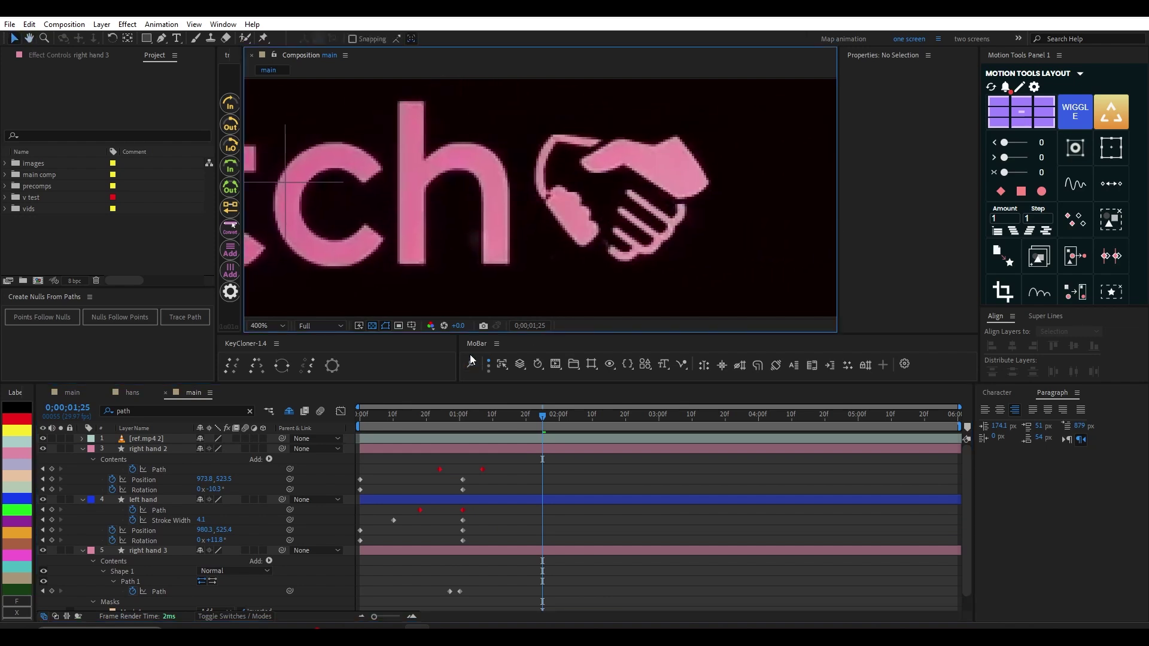
scroll(473, 262, down, 2)
click(411, 418)
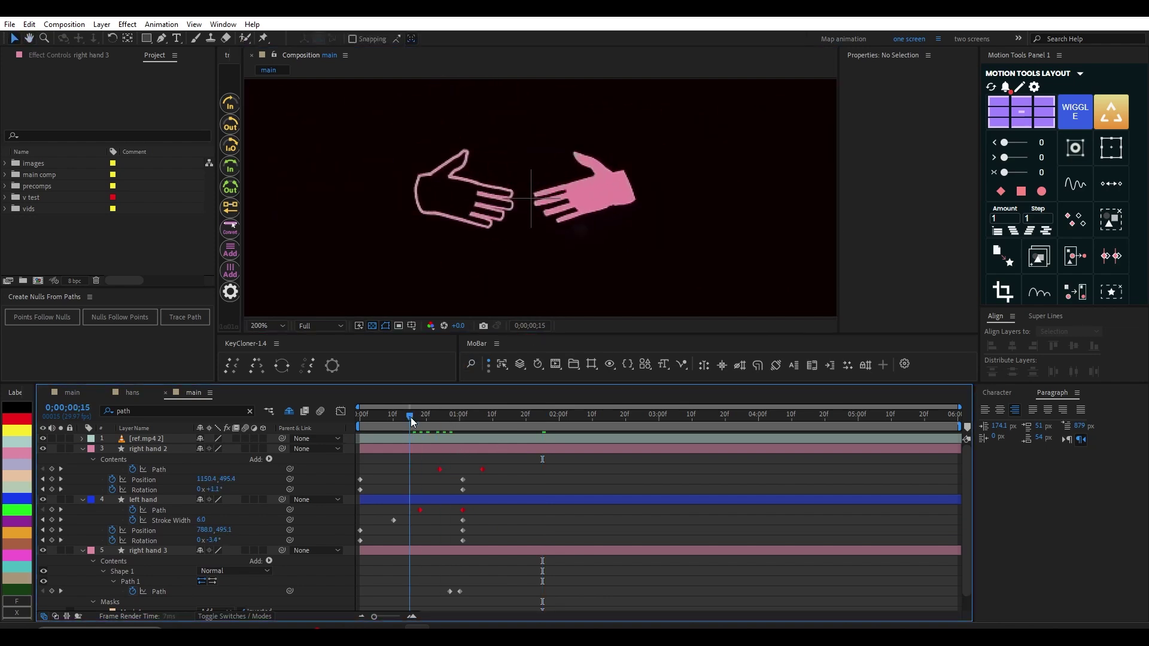
drag(410, 417, 454, 418)
scroll(475, 273, up, 1)
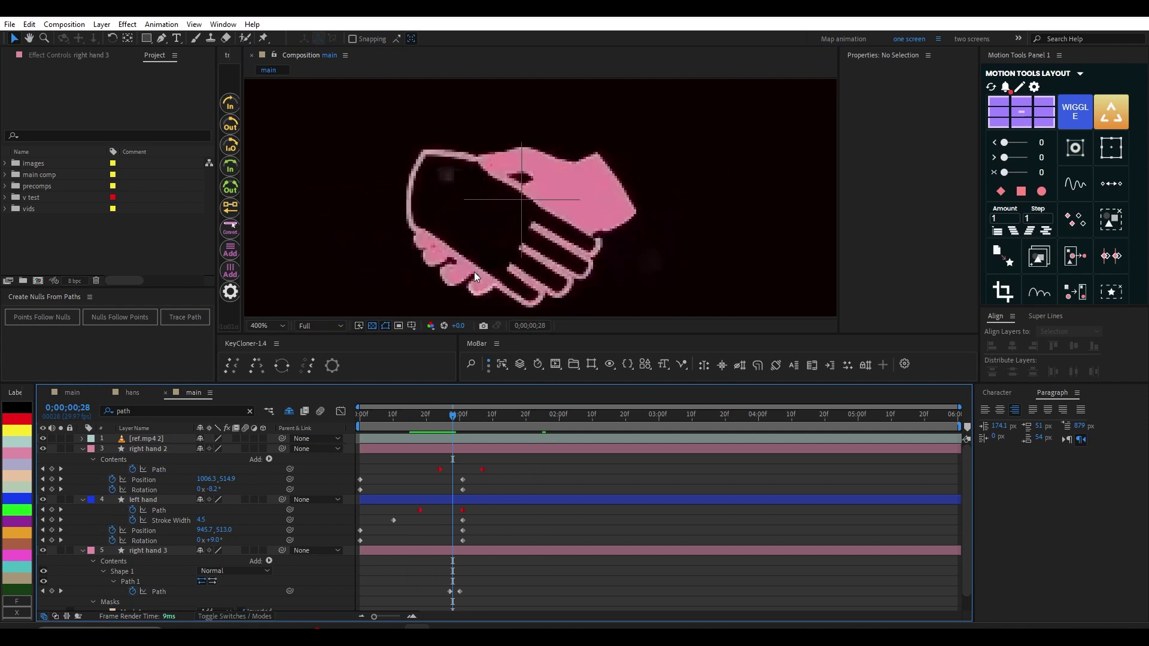
drag(474, 273, 487, 256)
mouse_move(446, 415)
mouse_down()
mouse_move(394, 418)
mouse_move(452, 417)
mouse_up()
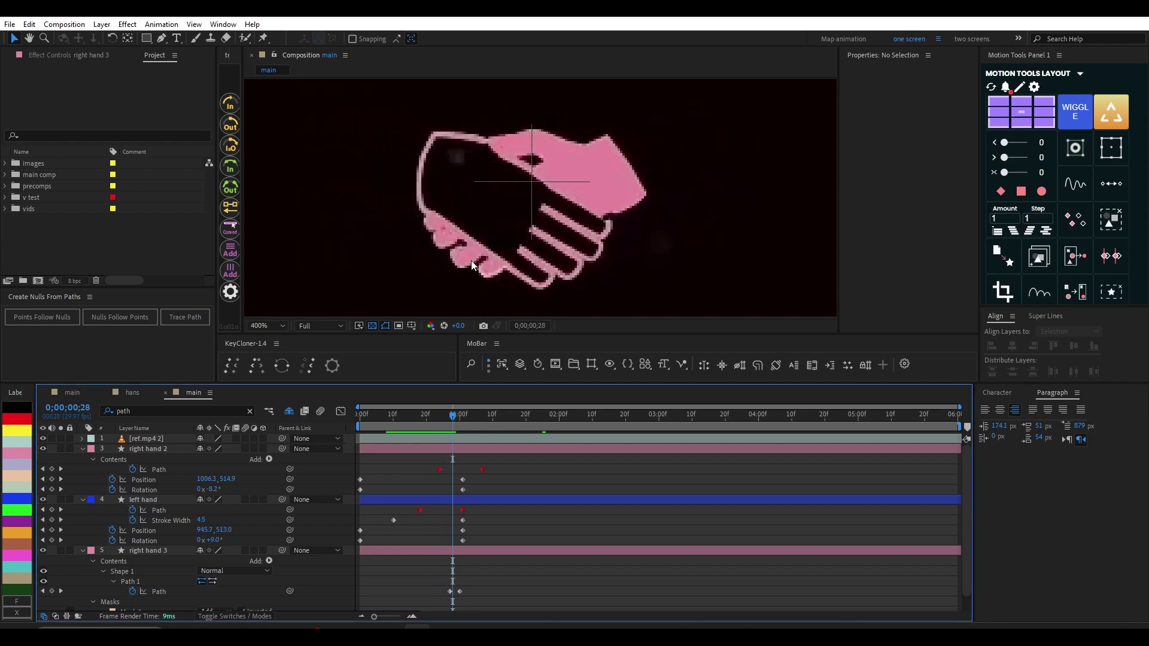
drag(455, 417, 500, 419)
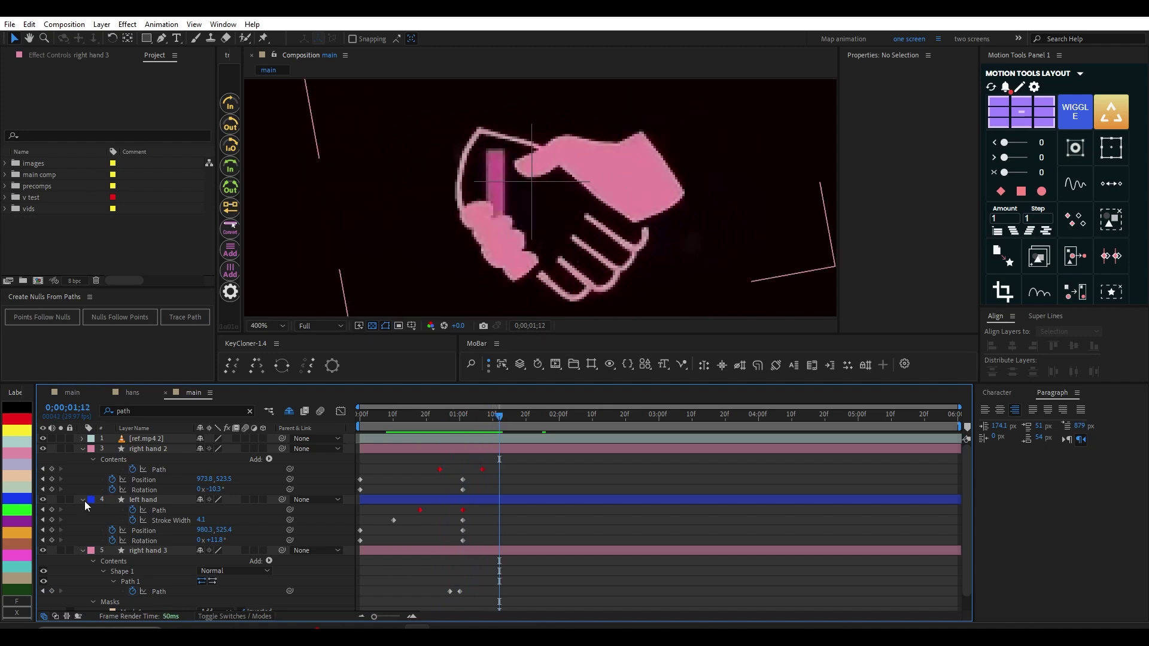
click(45, 440)
Step: Go to 0;00;01;08 and collapse the right hand 2, left hand and right hand 3 layers
scroll(488, 232, down, 1)
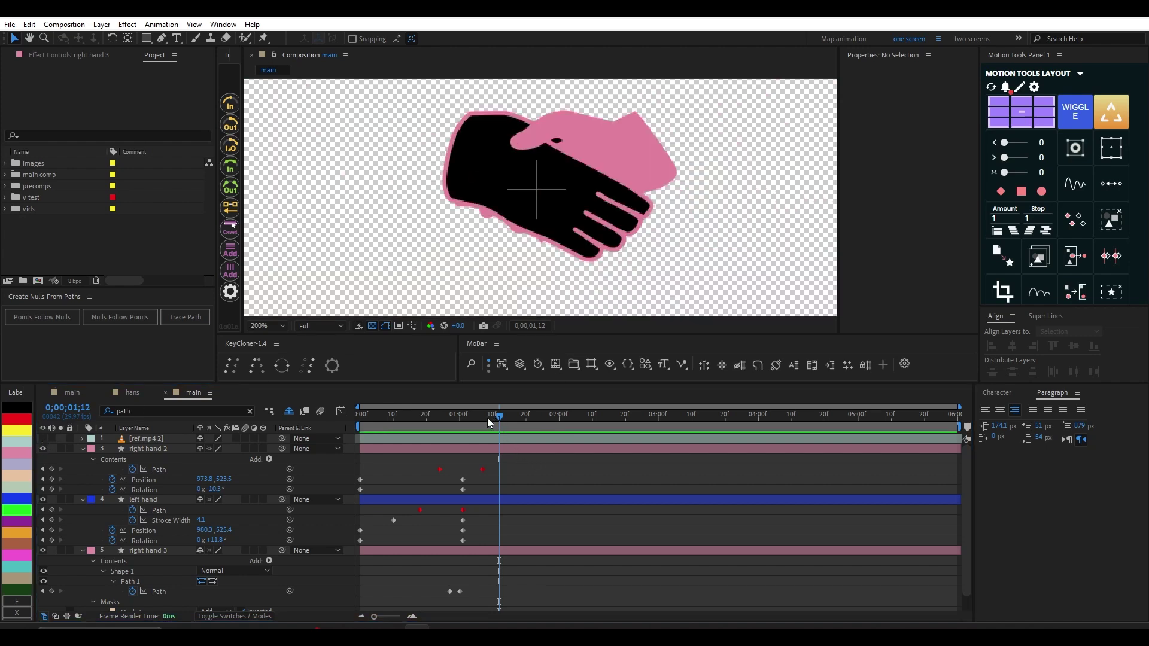
mouse_move(487, 418)
mouse_down()
mouse_move(383, 418)
mouse_move(504, 417)
mouse_move(433, 419)
mouse_move(487, 419)
mouse_up()
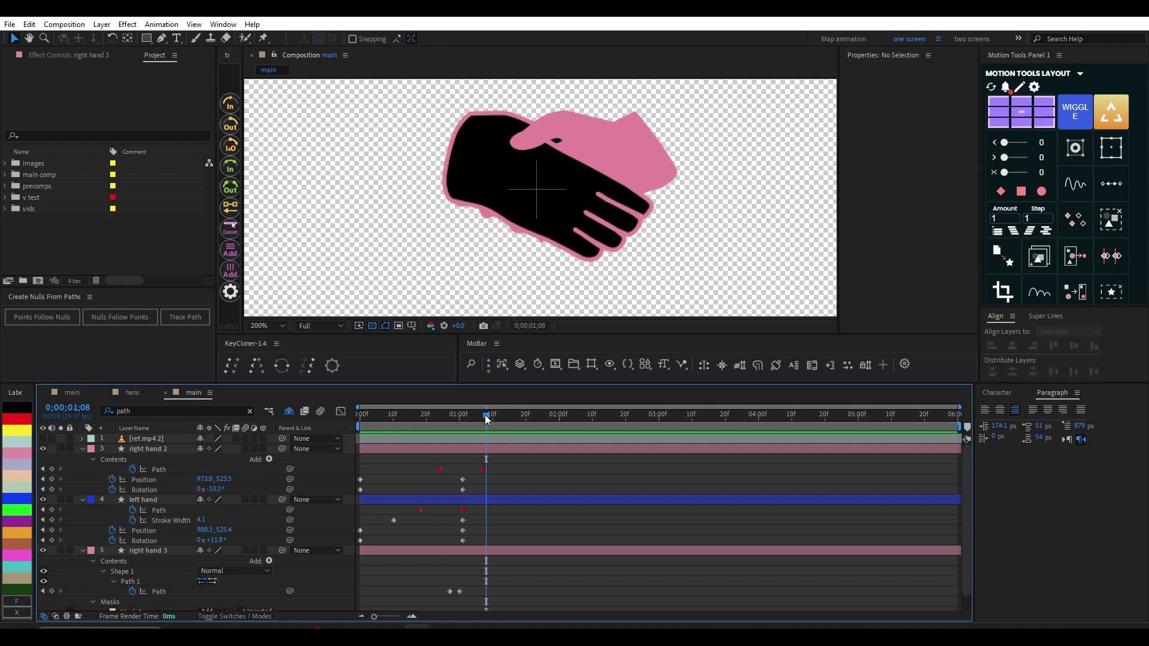
click(82, 450)
click(83, 459)
click(83, 469)
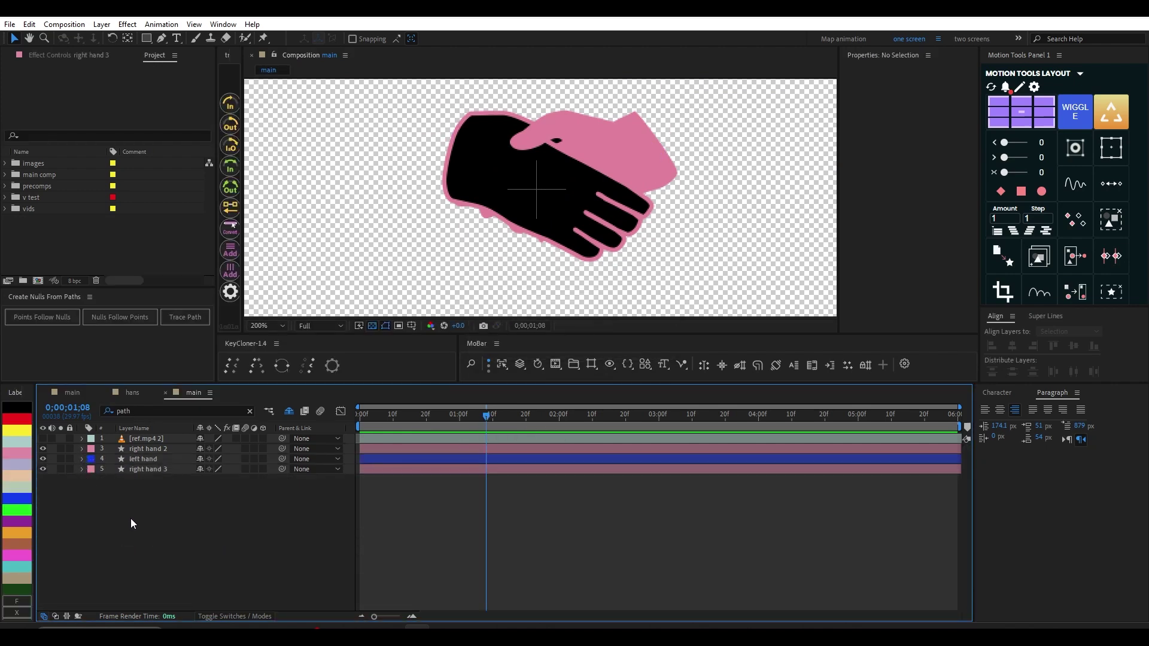
Step: With the Pen tool active and no layer selected, set the shape fill to pink E2819C sampled from the hand
click(150, 447)
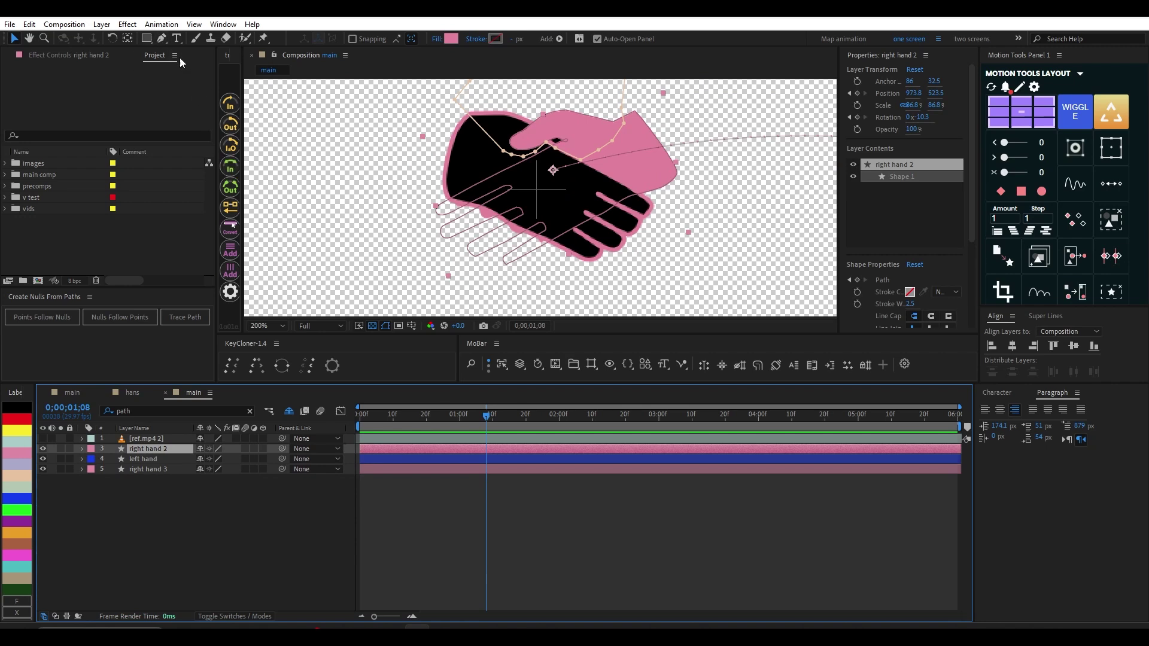
click(161, 38)
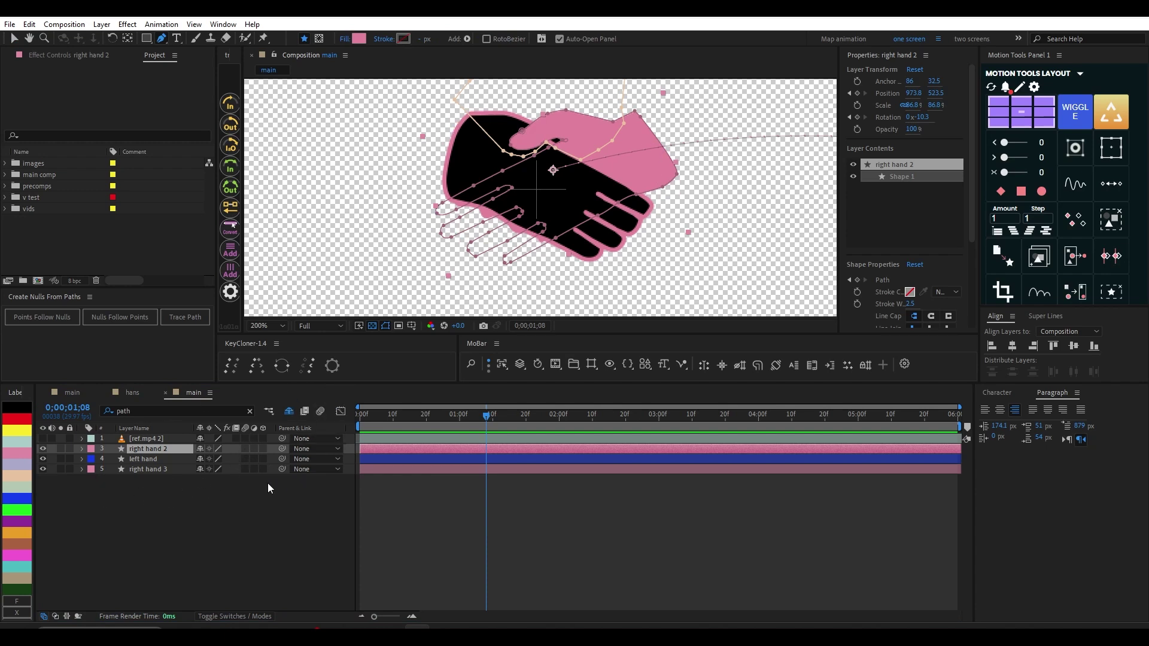
click(332, 497)
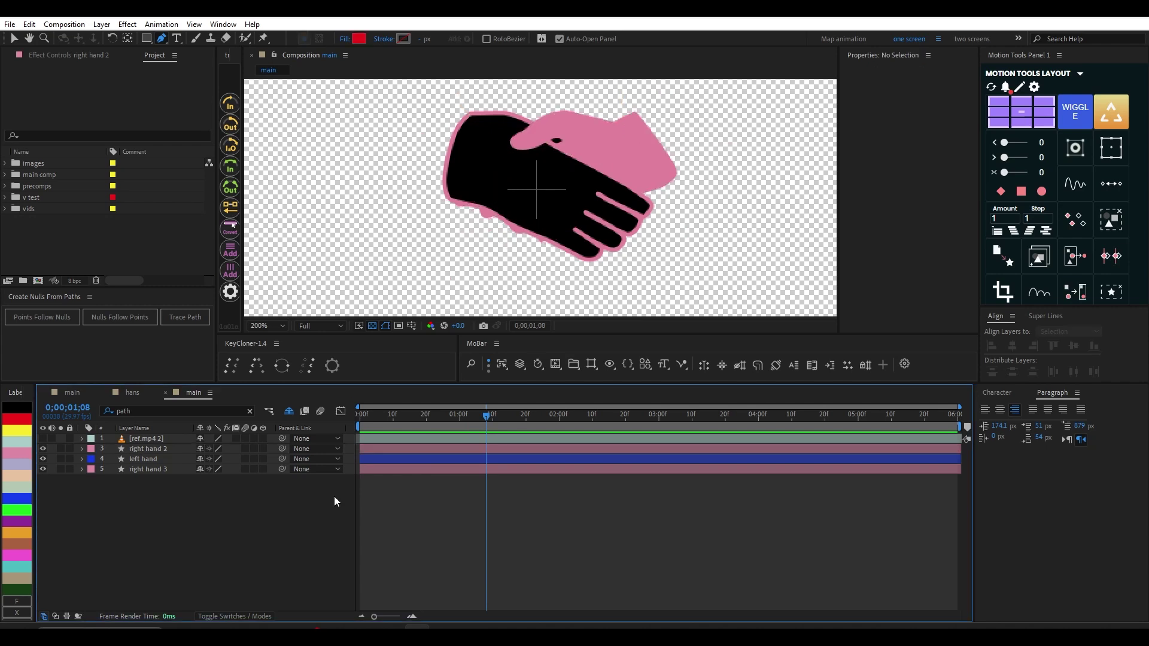
key(period)
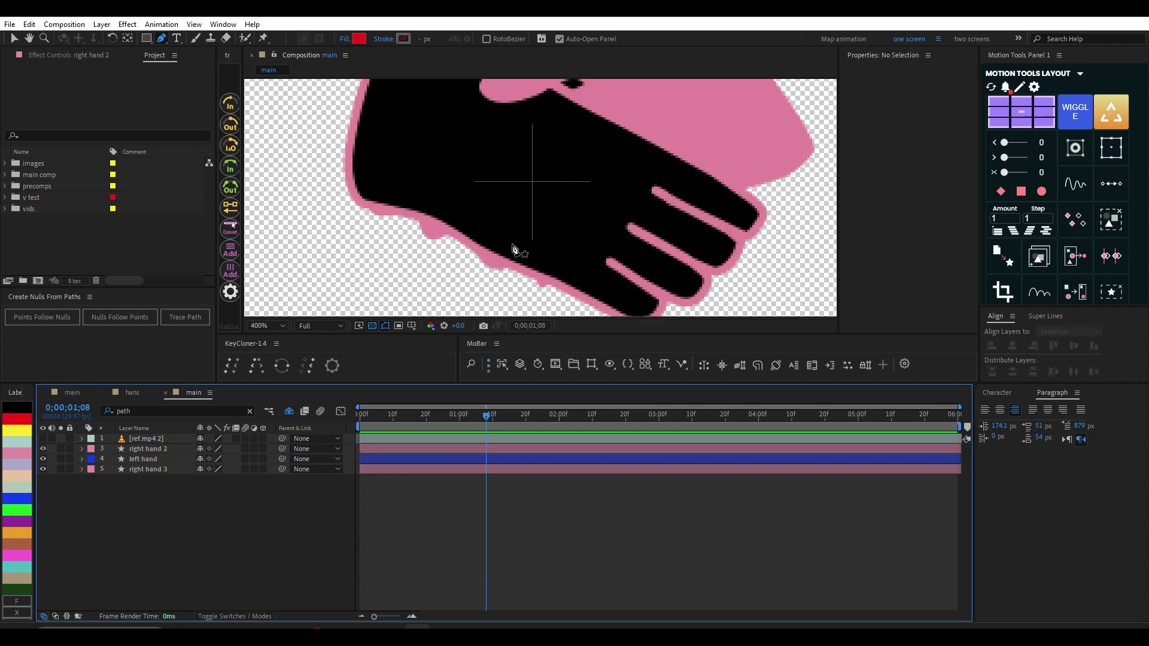
drag(518, 249, 551, 262)
key(g)
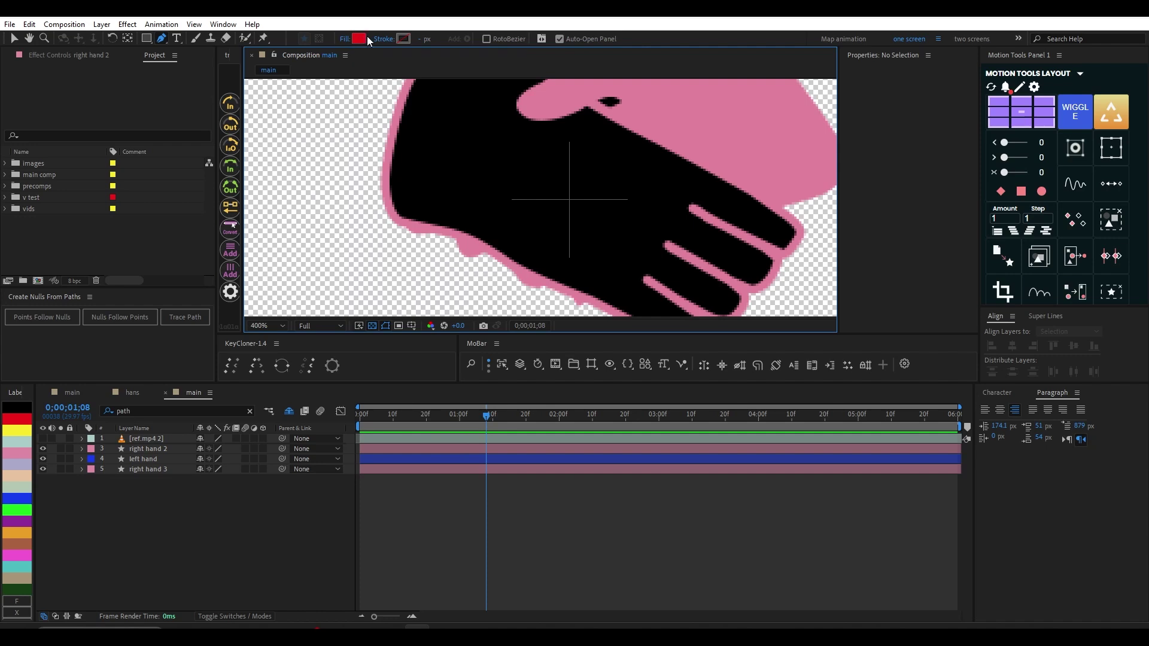
key(v)
click(358, 38)
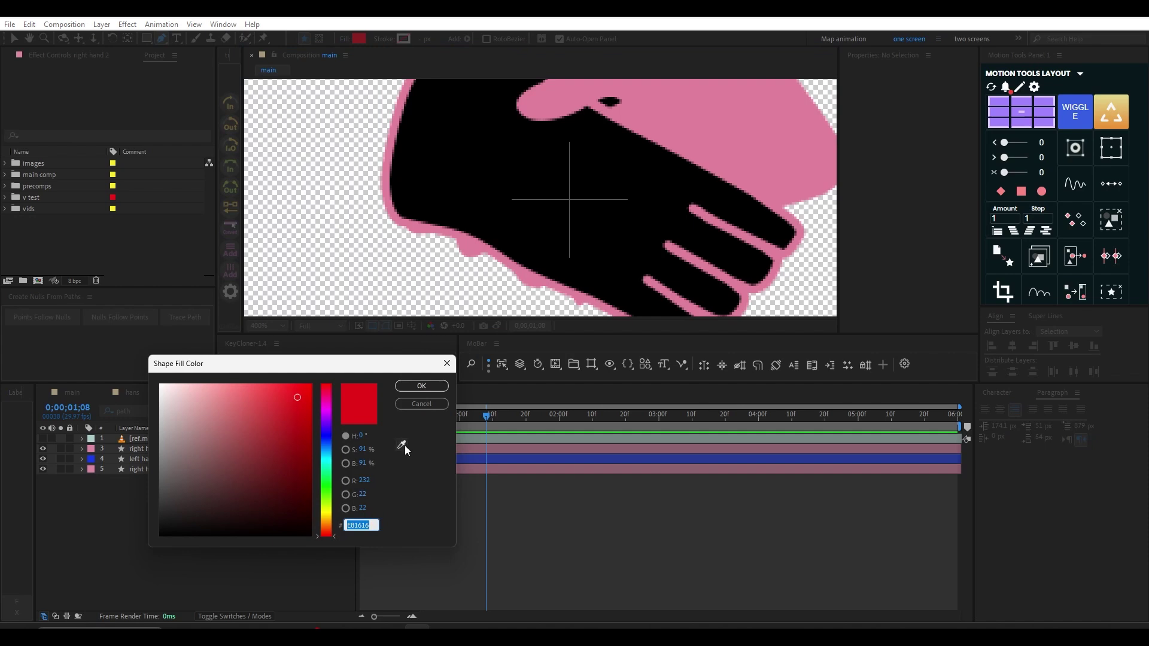
click(403, 445)
click(682, 103)
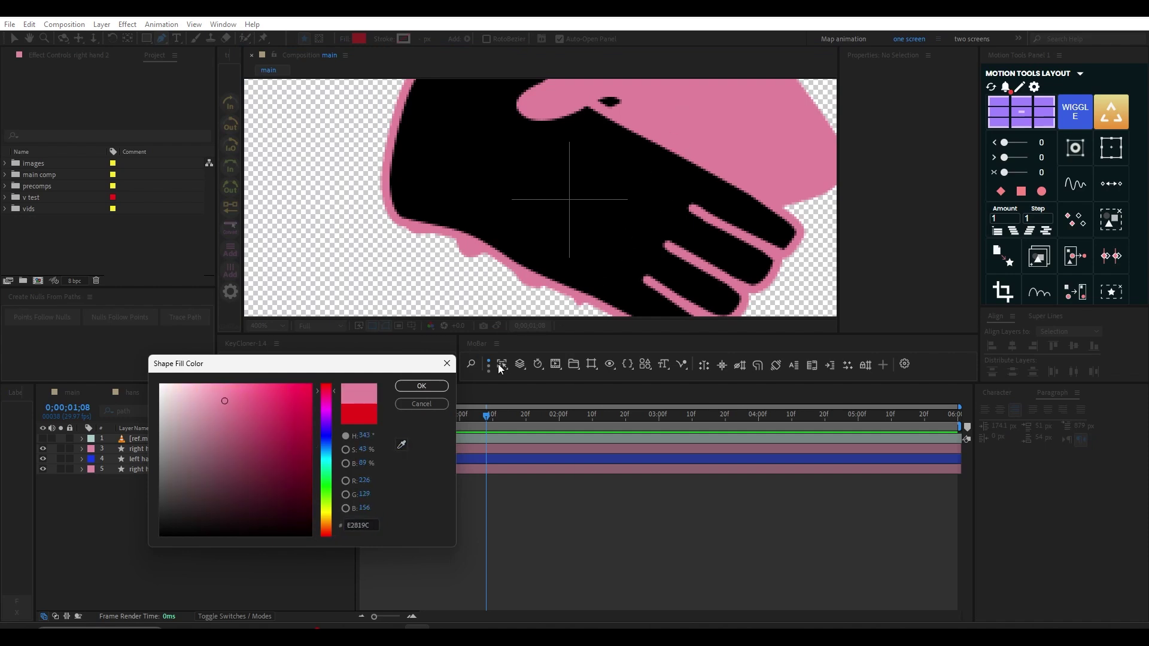
click(422, 386)
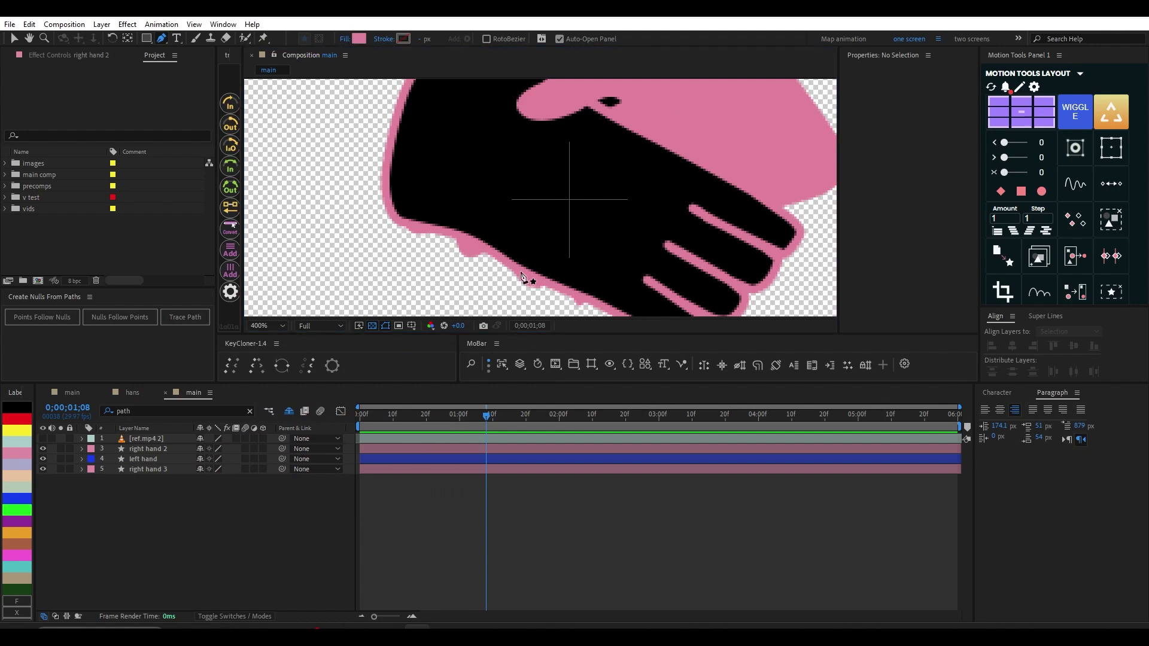
Step: After checking the reference layer, draw a small closed pink fingertip shape over the lower-left edge of the black hand on a new shape layer
scroll(467, 251, down, 3)
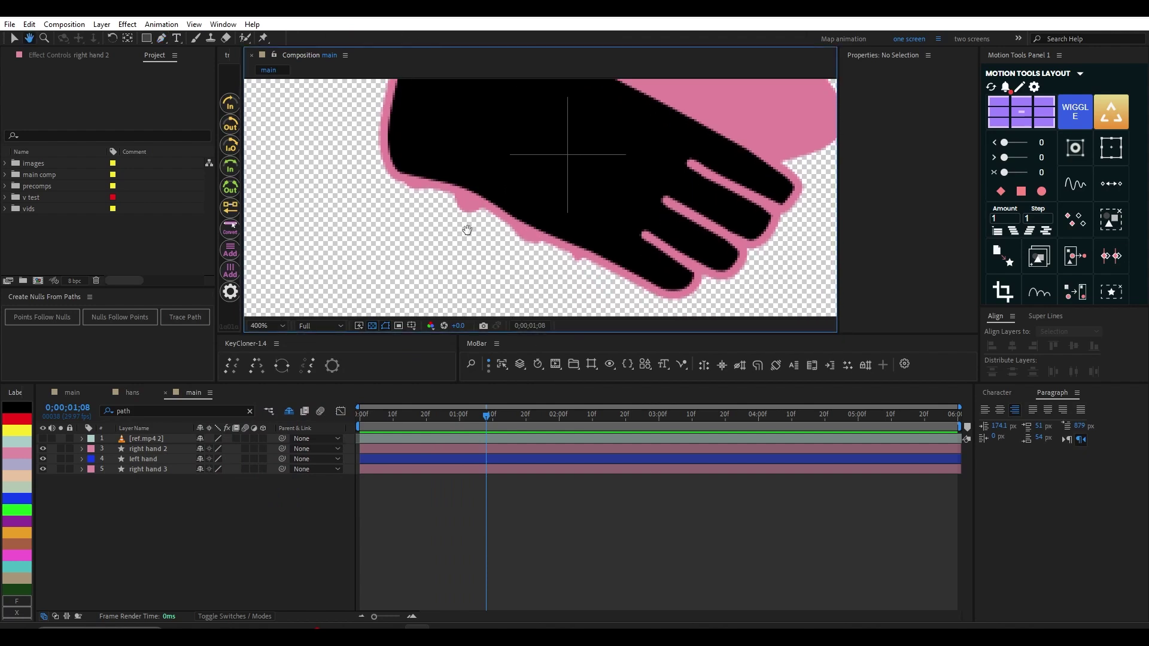
drag(487, 212, 493, 236)
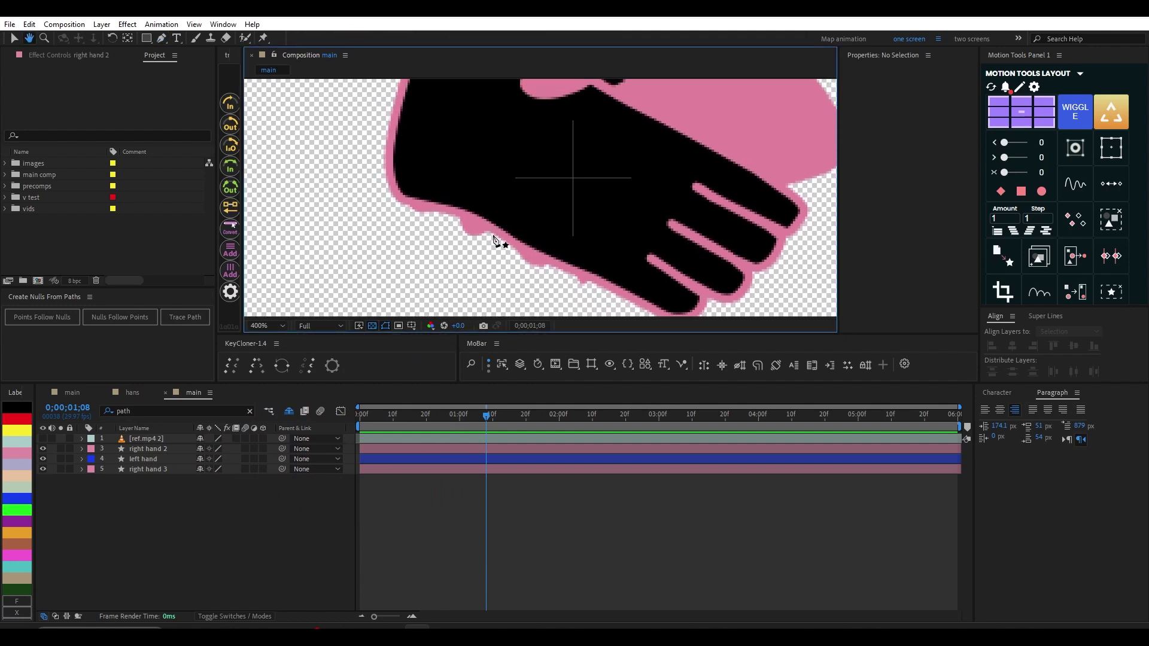
click(43, 438)
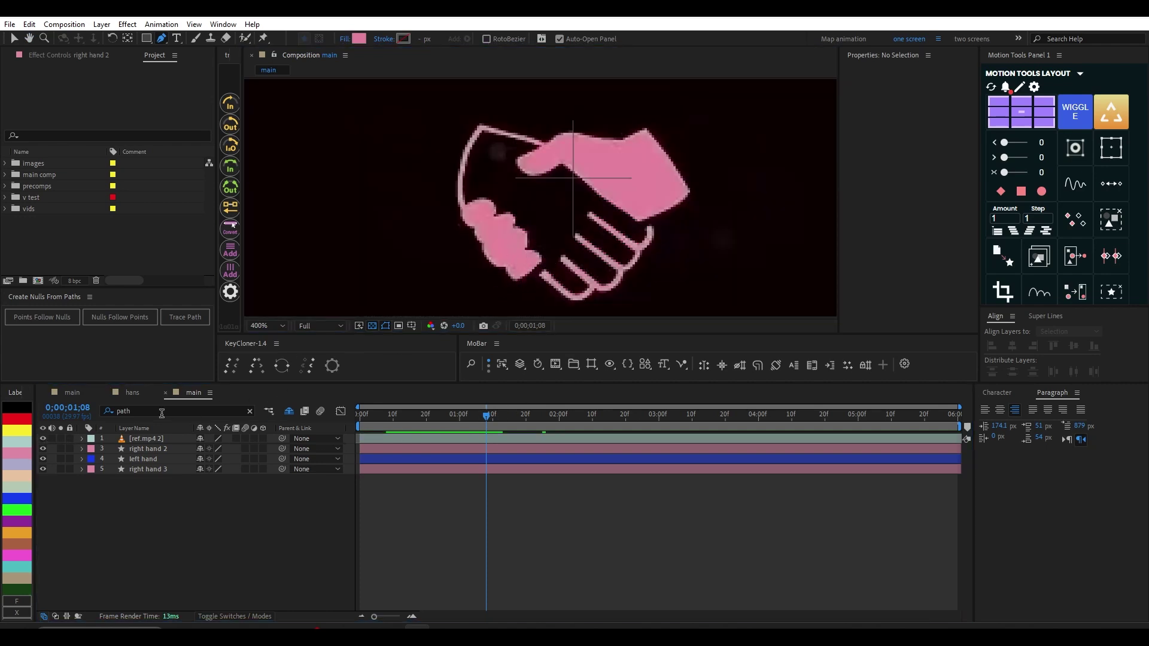
click(43, 439)
click(397, 228)
click(409, 207)
click(428, 194)
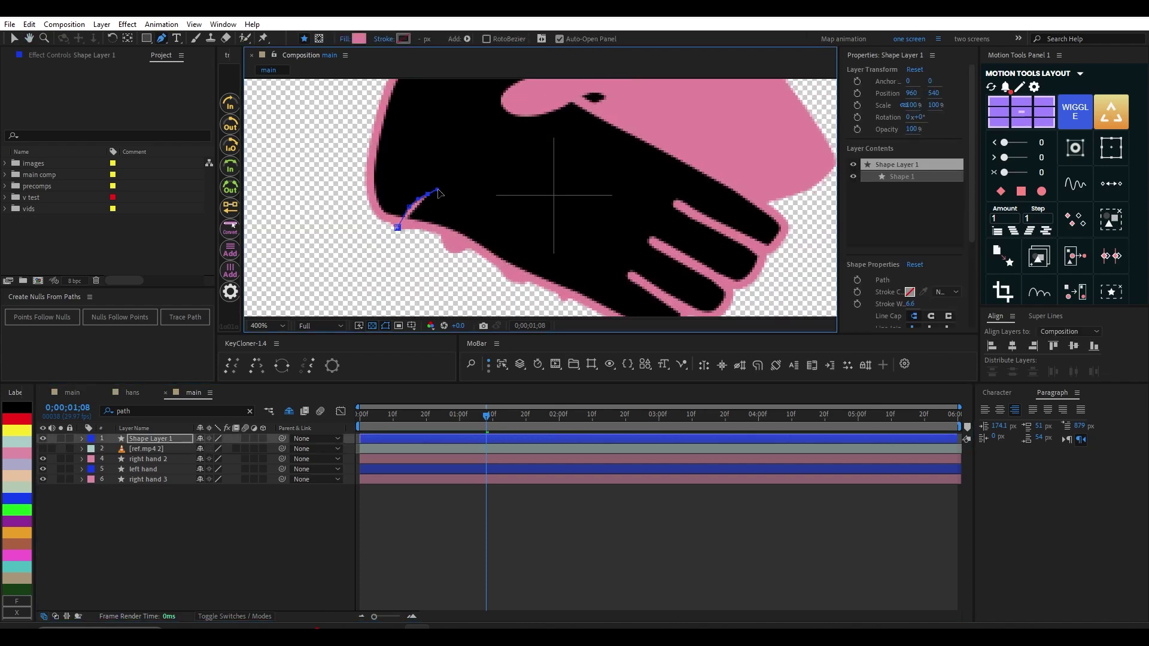
click(451, 195)
click(451, 213)
click(435, 231)
click(413, 242)
click(398, 234)
click(399, 237)
click(400, 238)
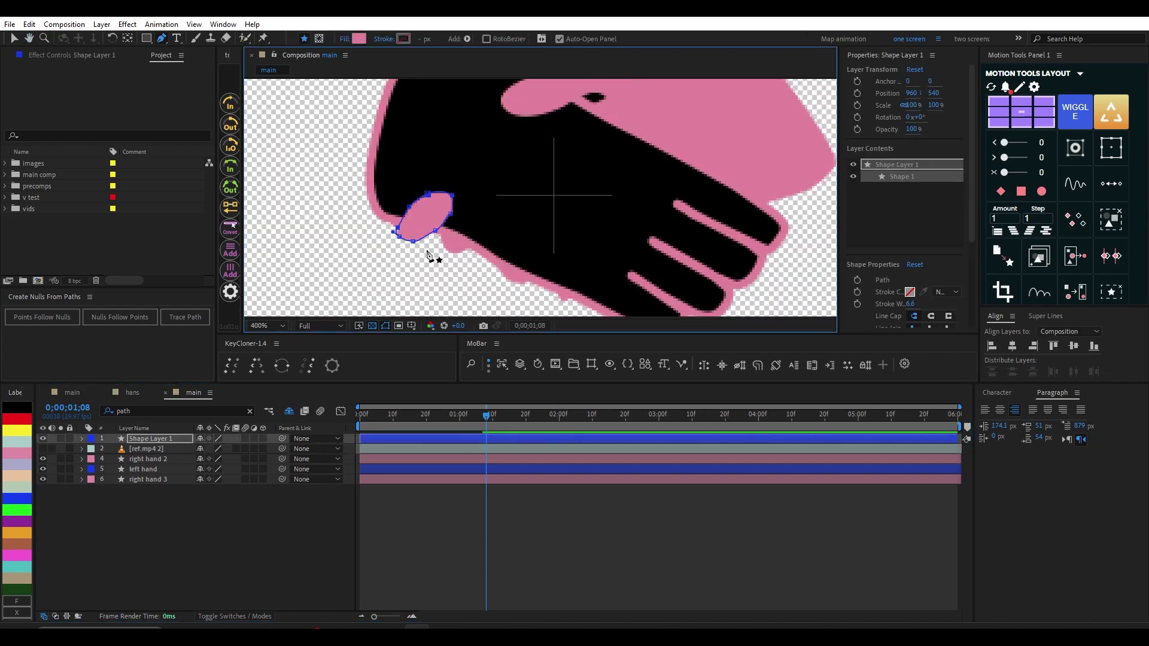
Step: Add a second, three-point shape to Shape Layer 1 to the right of the first fingertip, and expand the layer's contents
click(88, 441)
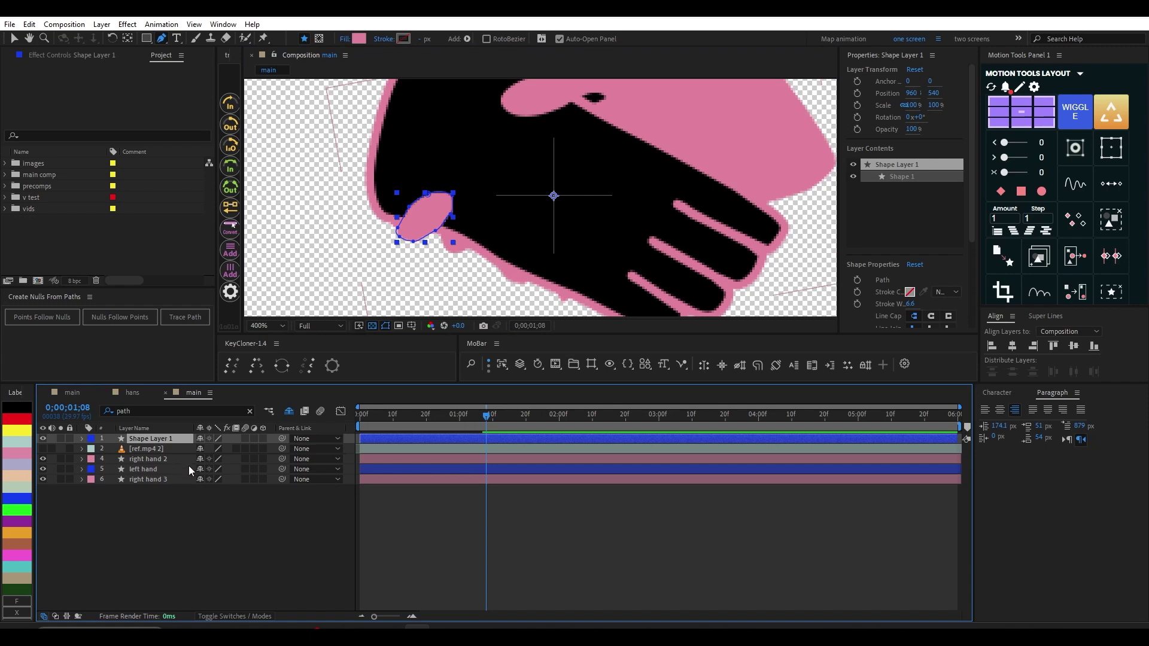
click(453, 242)
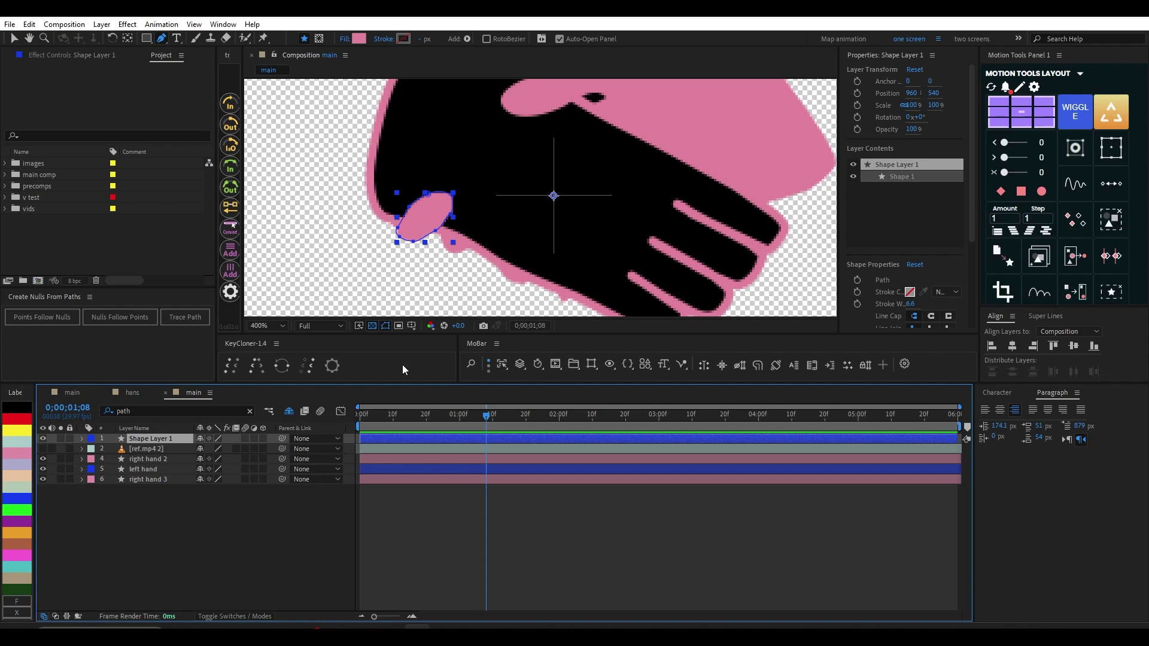
key(ctrl+shift+a)
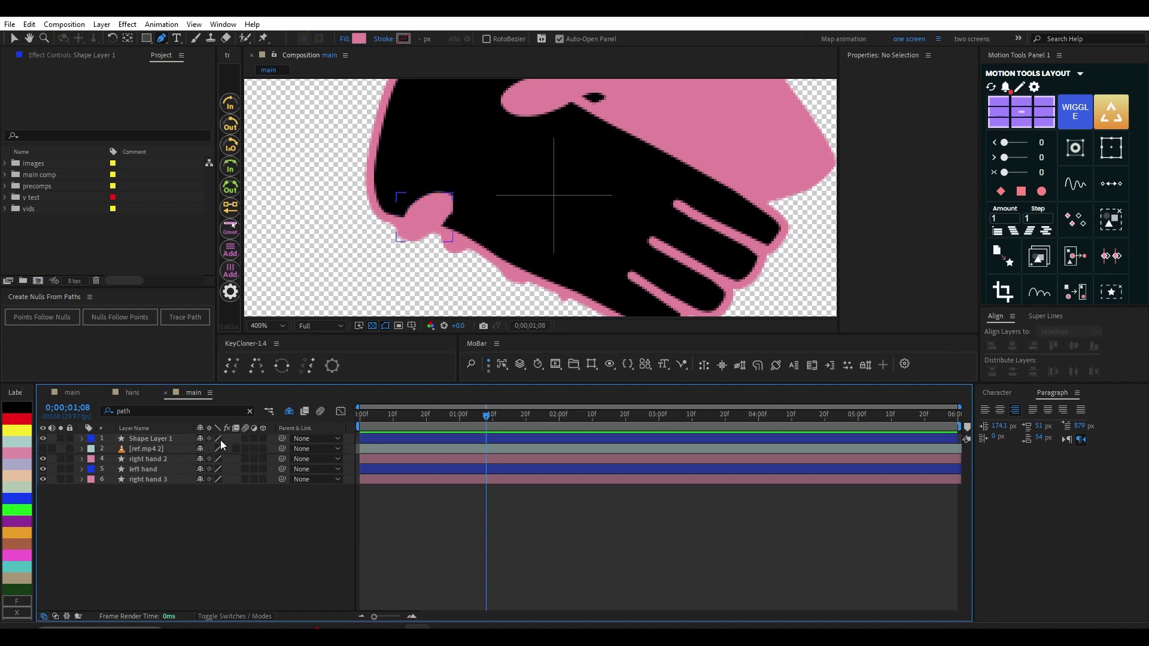
click(155, 440)
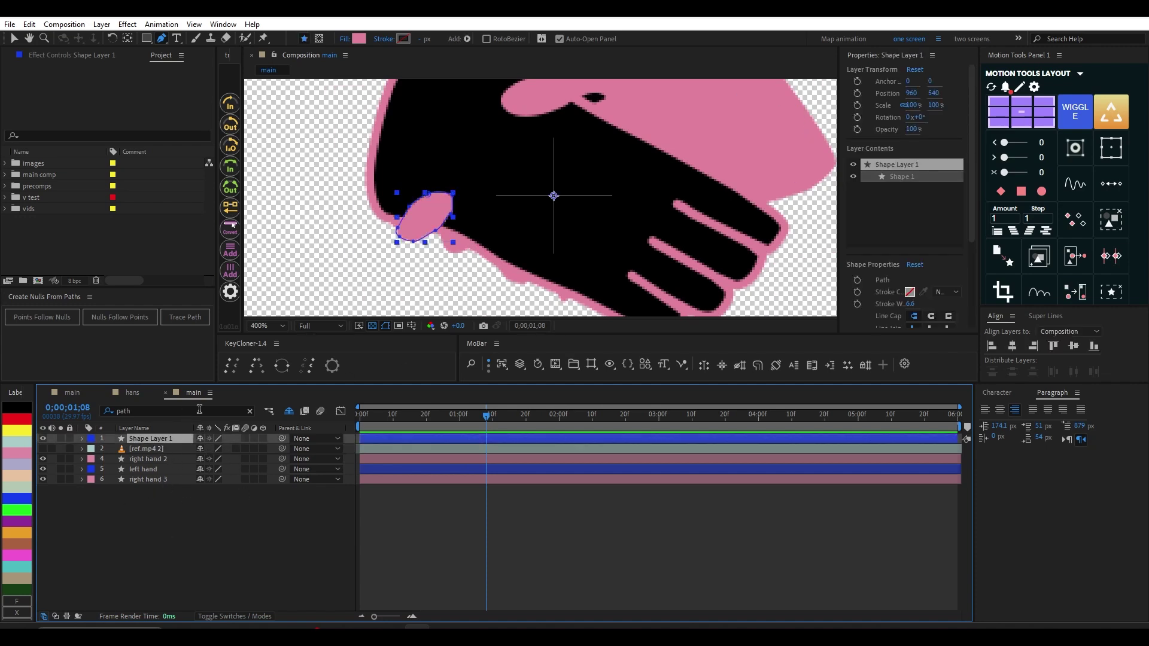
click(490, 222)
click(505, 242)
click(488, 254)
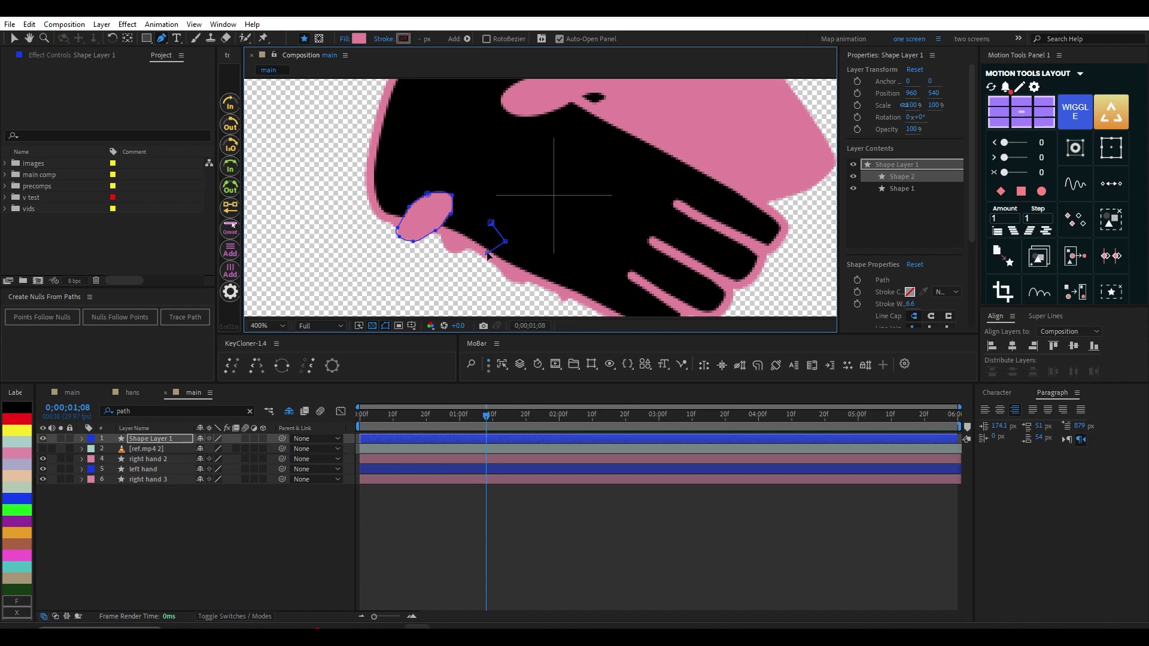
click(81, 439)
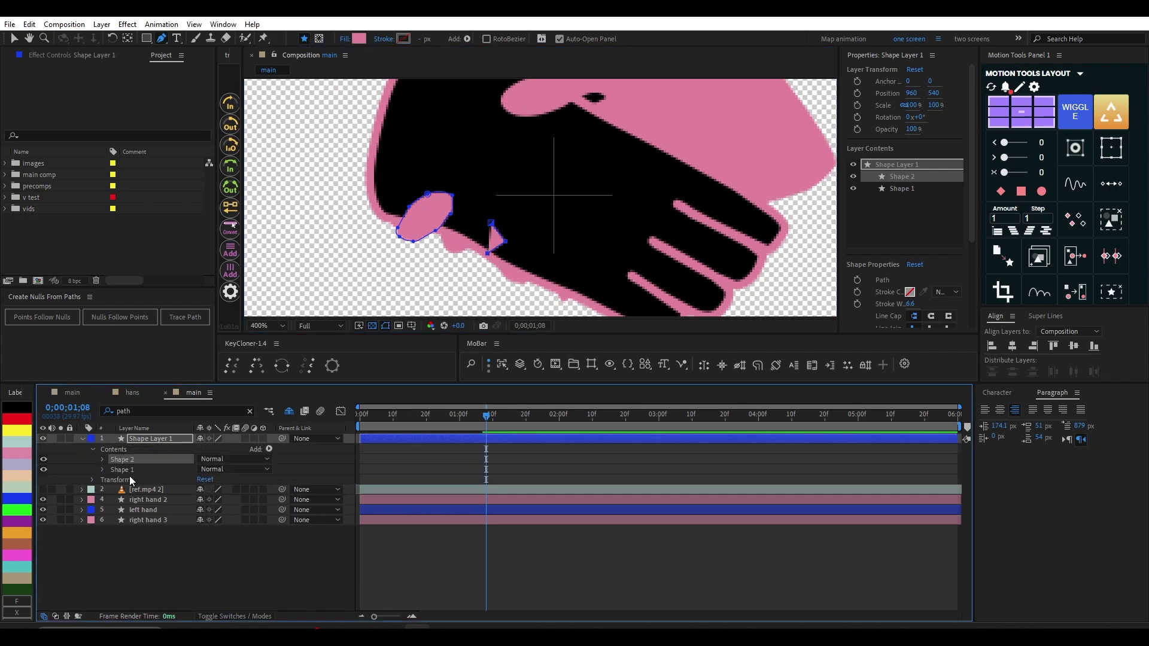
Step: Delete the second shape from Shape Layer 1, then collapse and deselect the layer
key(Delete)
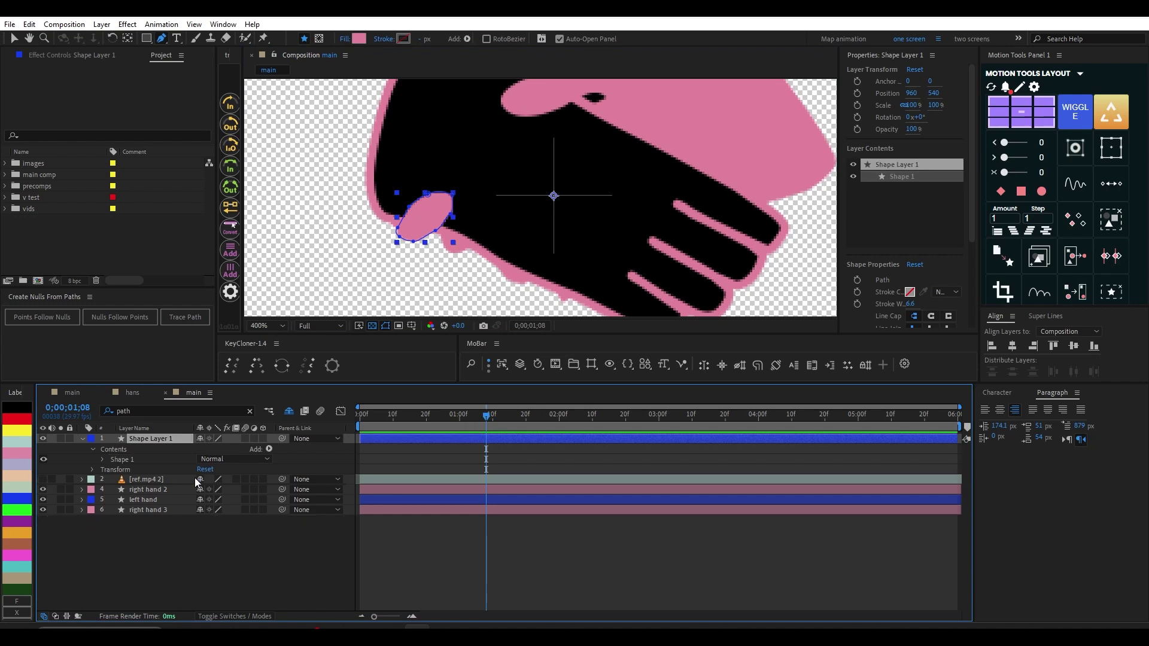
click(81, 439)
click(161, 500)
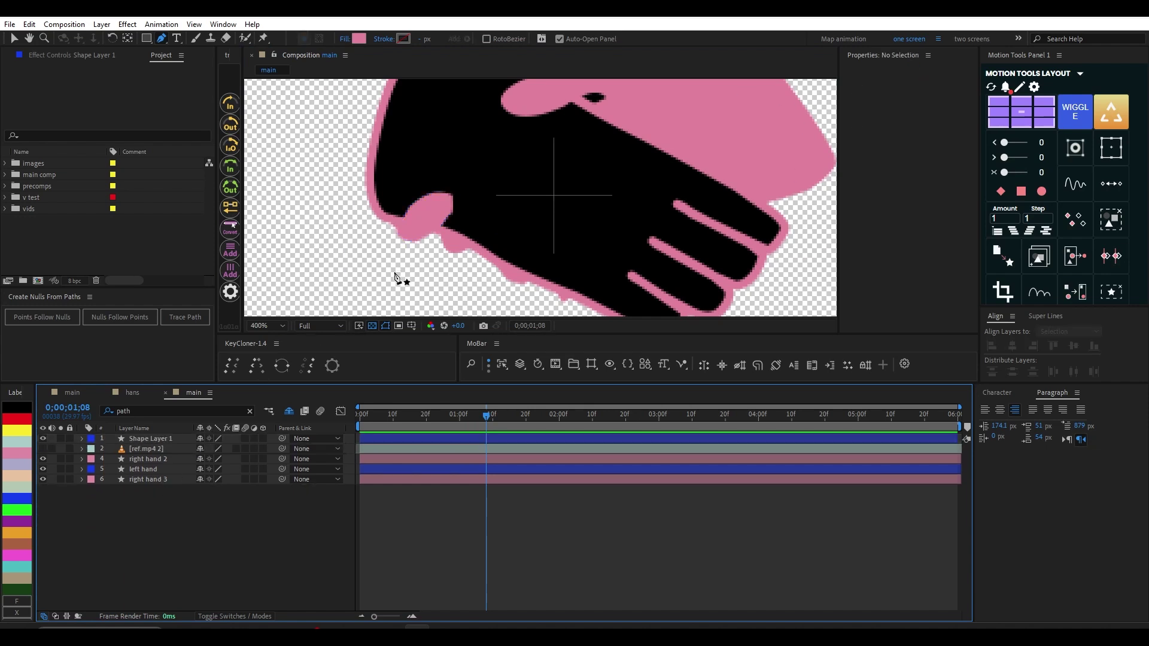
Step: Draw a closed, rounded pink fingertip on a new shape layer, just right of the first one along the black hand's lower edge
click(469, 220)
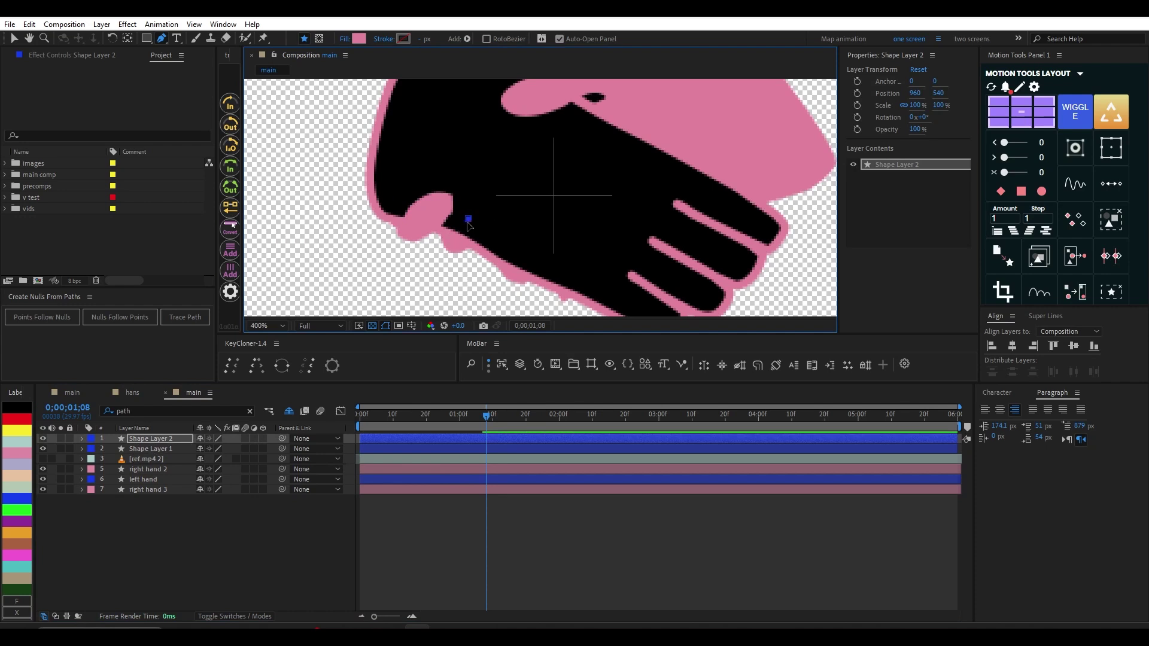
drag(468, 222, 484, 197)
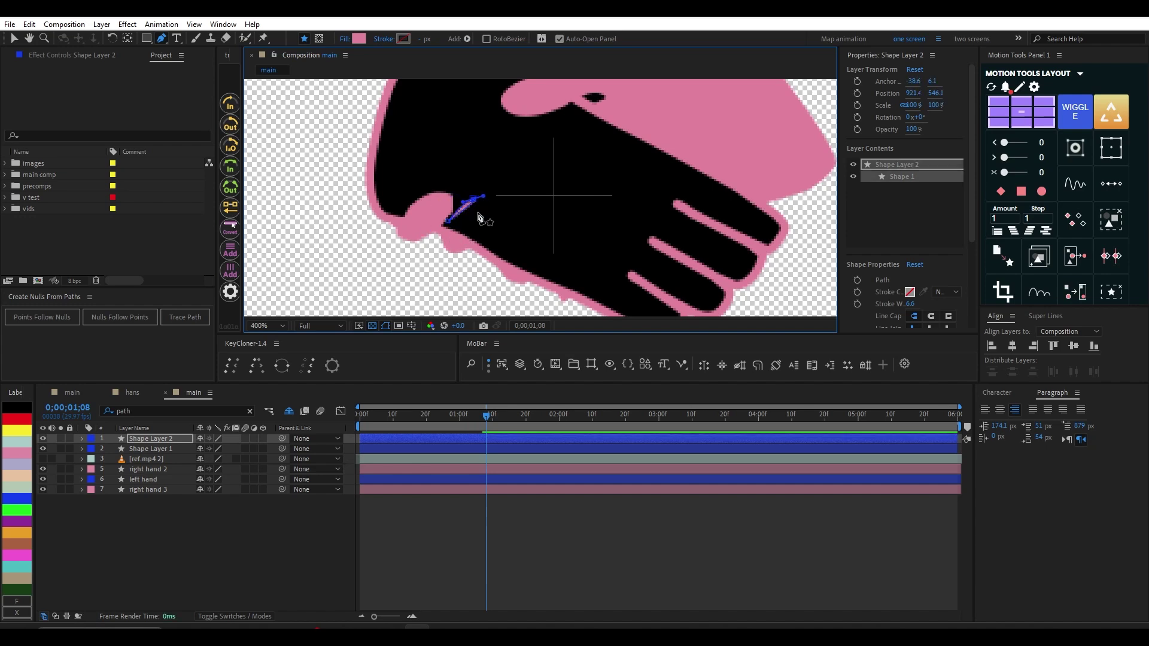
key(ctrl+z)
drag(436, 244, 436, 257)
click(443, 259)
click(457, 264)
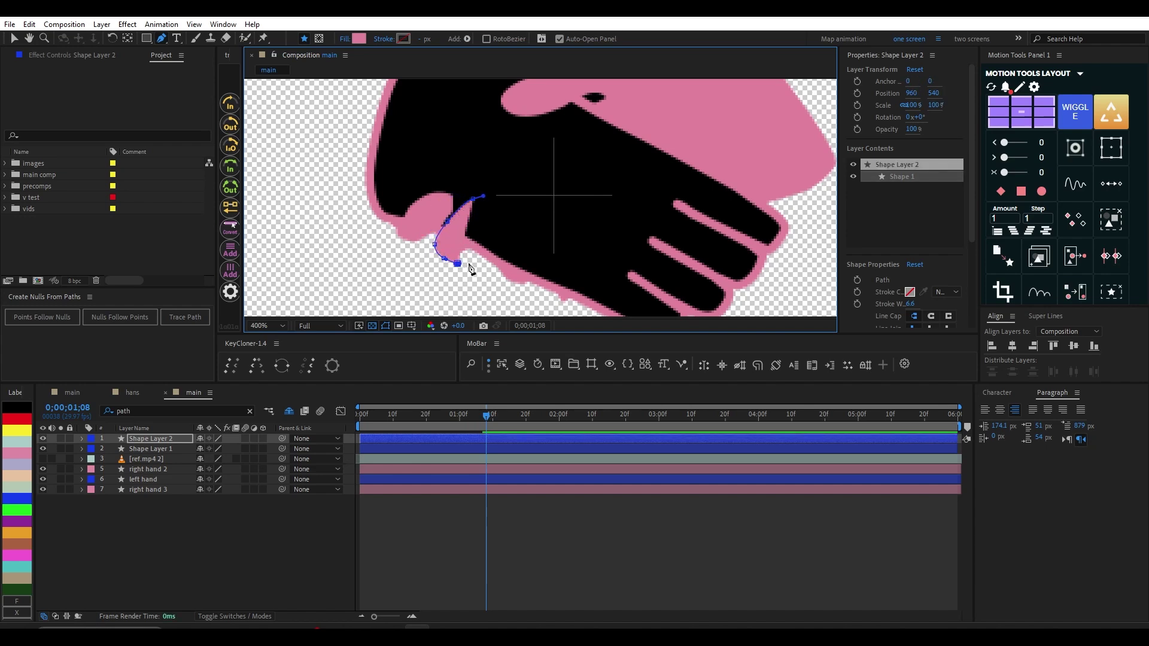
click(480, 230)
drag(487, 212, 488, 203)
click(473, 198)
drag(435, 244, 448, 272)
Step: Adjust the right edge of the first fingertip on Shape Layer 1 beside the second fingertip
click(151, 449)
drag(452, 211, 456, 210)
click(264, 521)
scroll(473, 239, down, 2)
scroll(473, 239, up, 2)
drag(474, 253, 441, 225)
click(151, 439)
Step: With no layer selected, draw a third closed pink fingertip on a new shape layer, right of the second one
click(287, 521)
scroll(442, 240, down, 2)
scroll(443, 239, up, 2)
click(473, 171)
click(455, 195)
click(458, 233)
click(472, 235)
drag(501, 205, 505, 198)
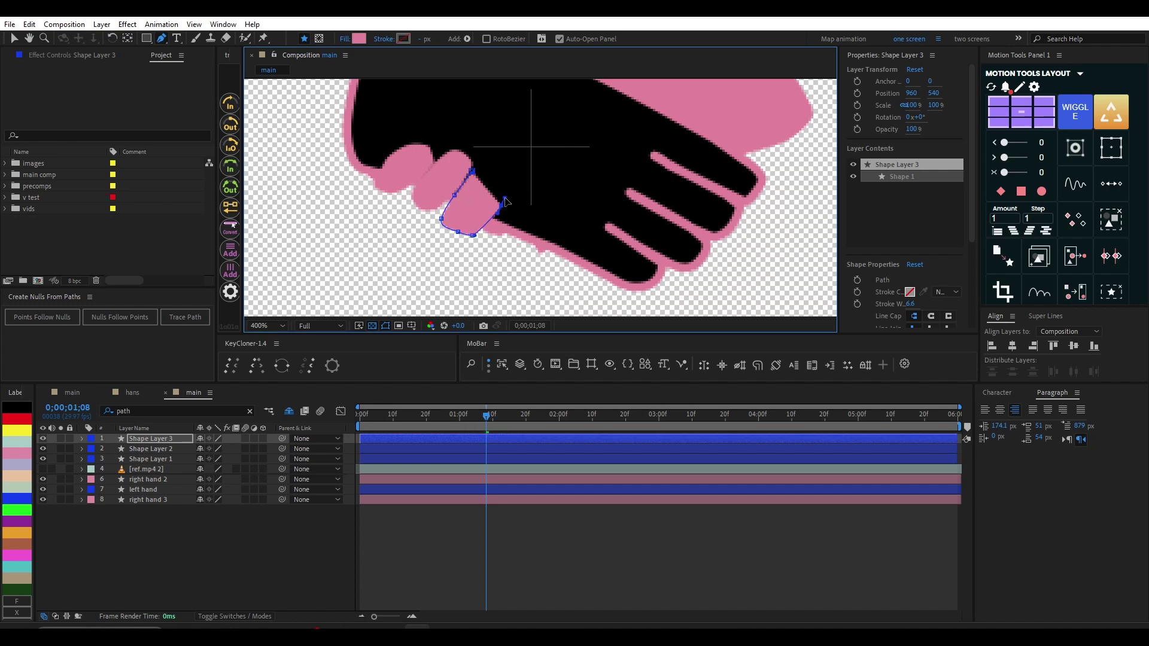
click(504, 177)
click(472, 172)
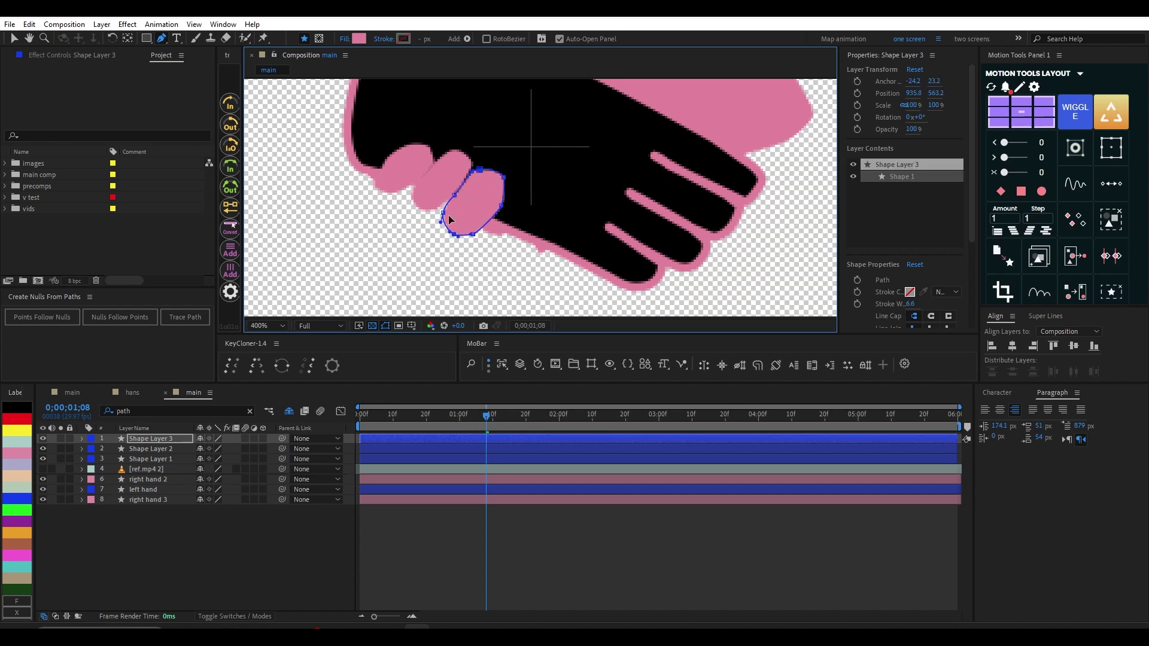
Step: Refine the path points at the upper ends of the Shape Layer 3 and Shape Layer 2 fingertips
scroll(450, 218, down, 3)
scroll(479, 207, up, 4)
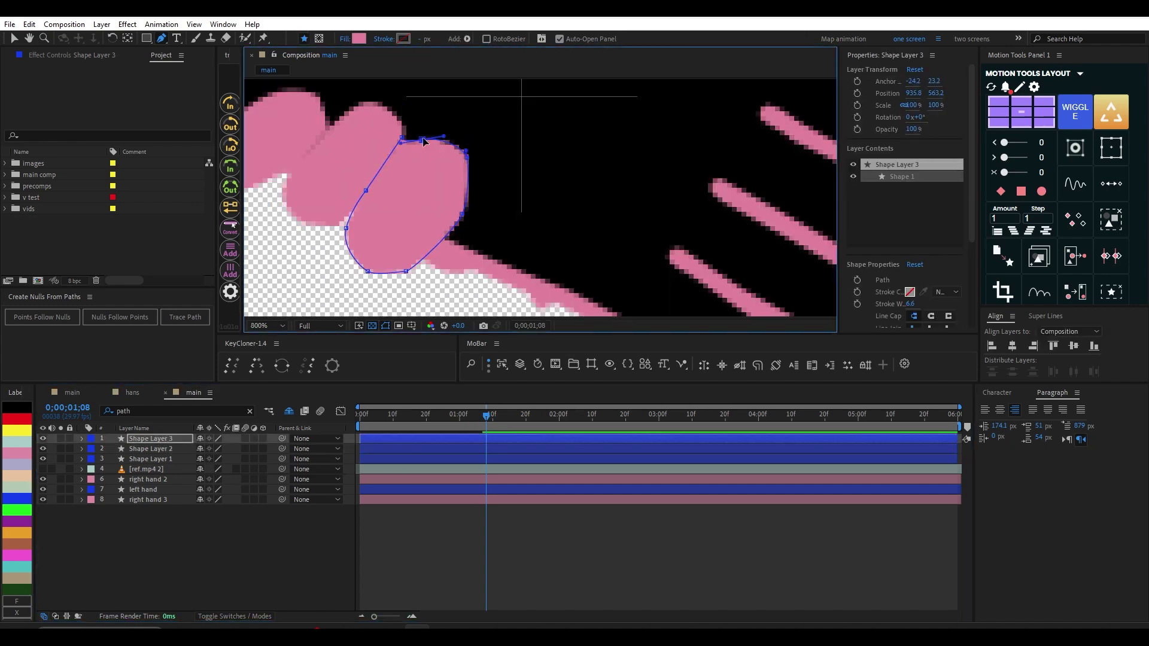
drag(423, 141, 403, 103)
click(395, 448)
click(362, 104)
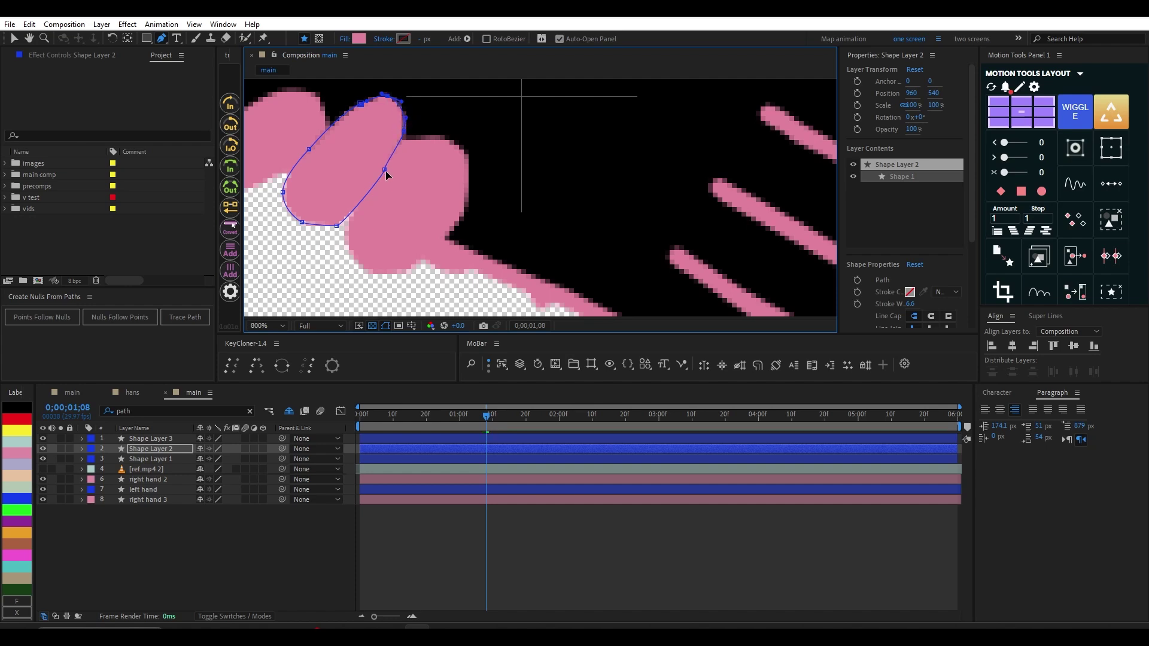
scroll(386, 176, down, 1)
click(431, 550)
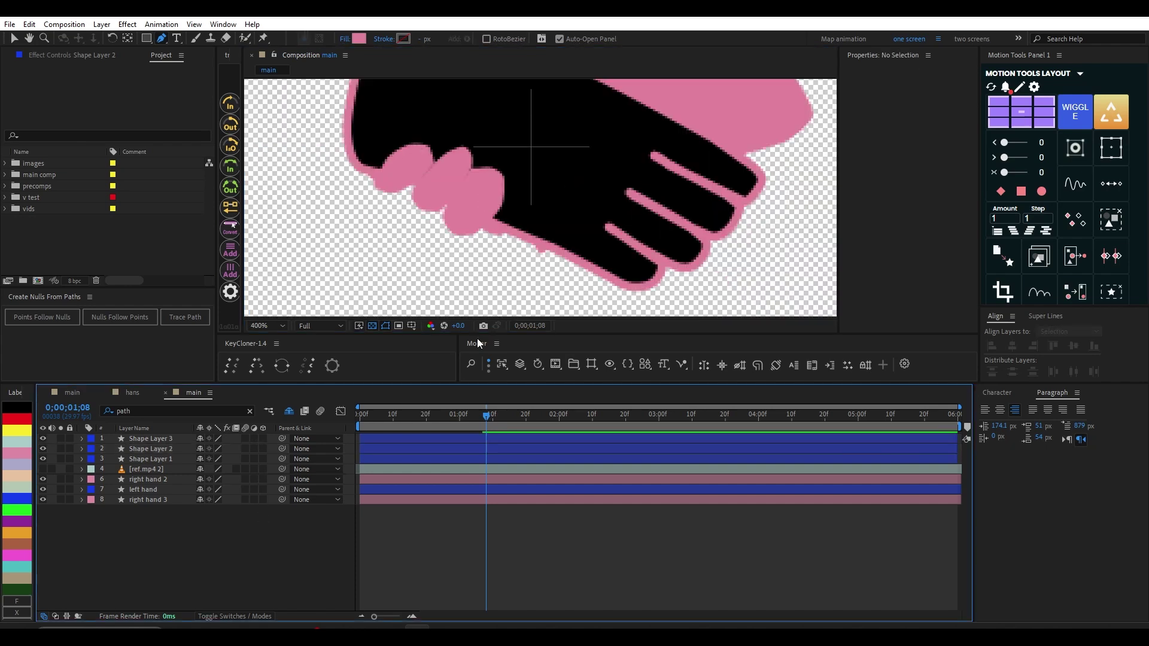
Step: Draw a fourth, smaller pink fingertip on a new shape layer, right of the third one along the black hand's lower edge
click(521, 196)
click(498, 216)
click(478, 239)
click(484, 249)
click(496, 248)
click(507, 248)
click(514, 236)
click(526, 223)
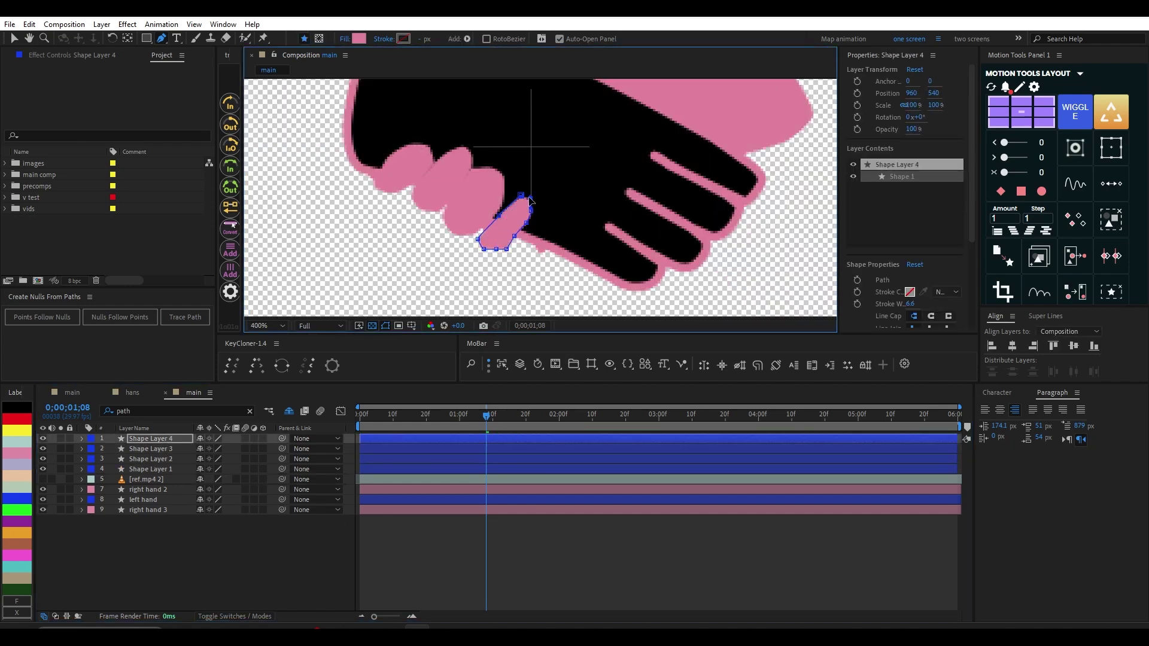
Step: Round off the fourth fingertip's outline by repositioning the path points along its tip, bottom and sides
scroll(533, 203, up, 1)
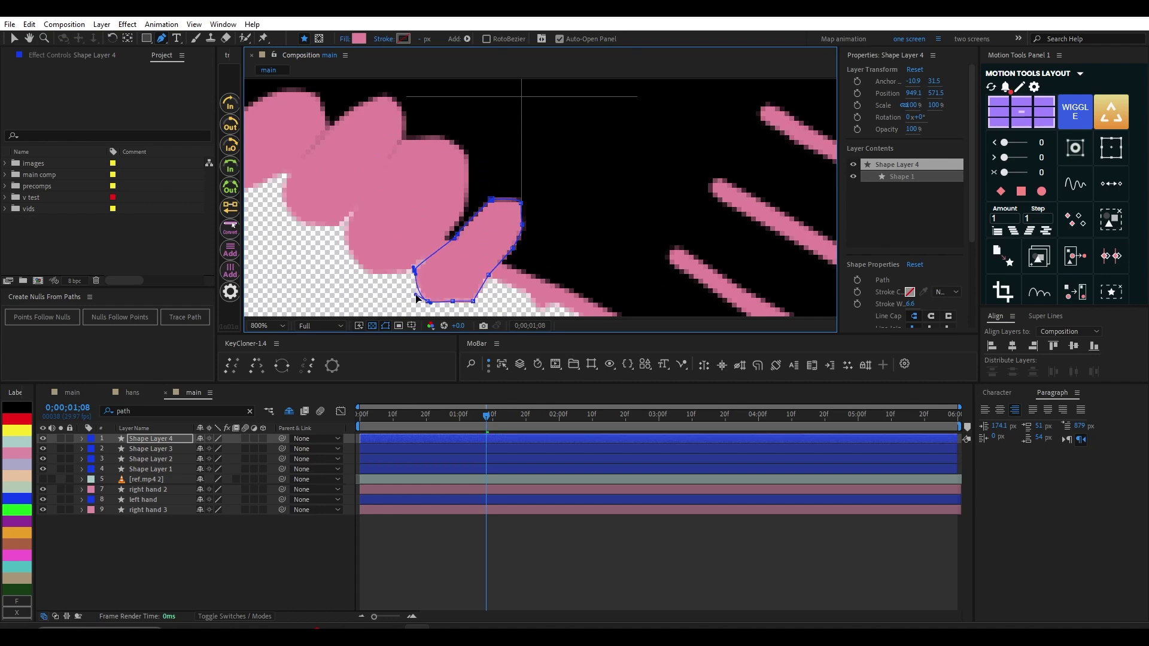
drag(428, 301, 452, 227)
drag(491, 199, 523, 222)
drag(488, 276, 470, 295)
drag(452, 301, 454, 299)
drag(426, 296, 434, 293)
drag(477, 198, 460, 224)
key(F2)
scroll(532, 195, down, 3)
scroll(553, 200, down, 1)
scroll(540, 193, up, 3)
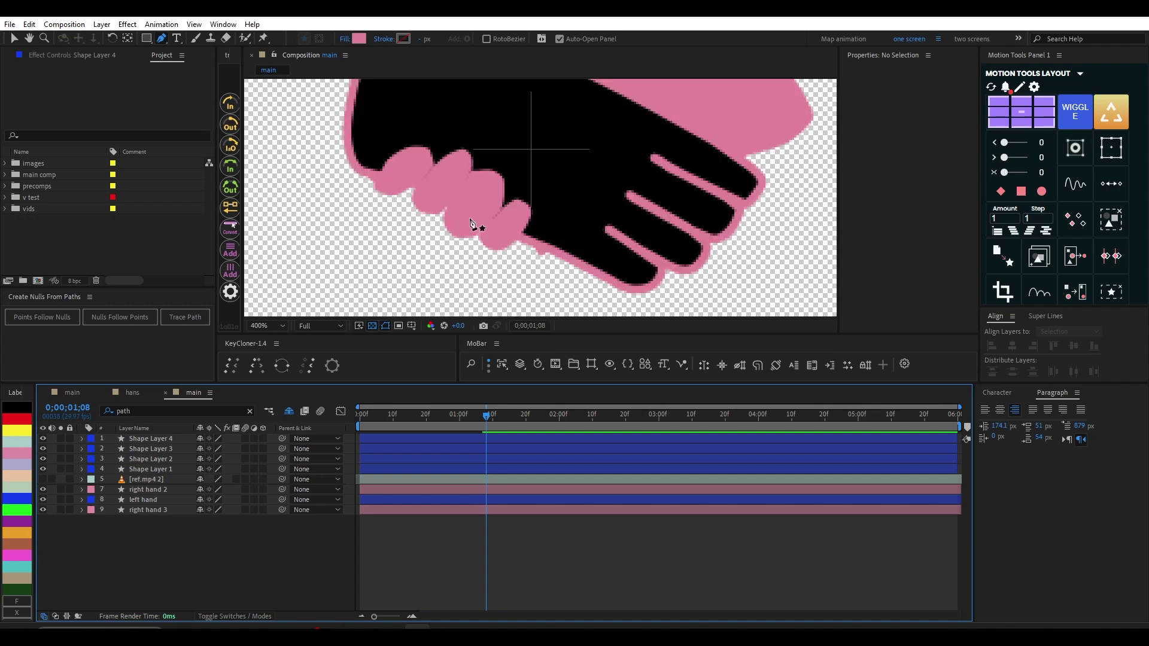
Step: Smooth the lower edges of the Shape Layer 2 and Shape Layer 1 fingertips by adjusting their path points
ctrl+click(446, 191)
scroll(440, 195, up, 1)
drag(335, 232, 339, 233)
drag(317, 282, 361, 293)
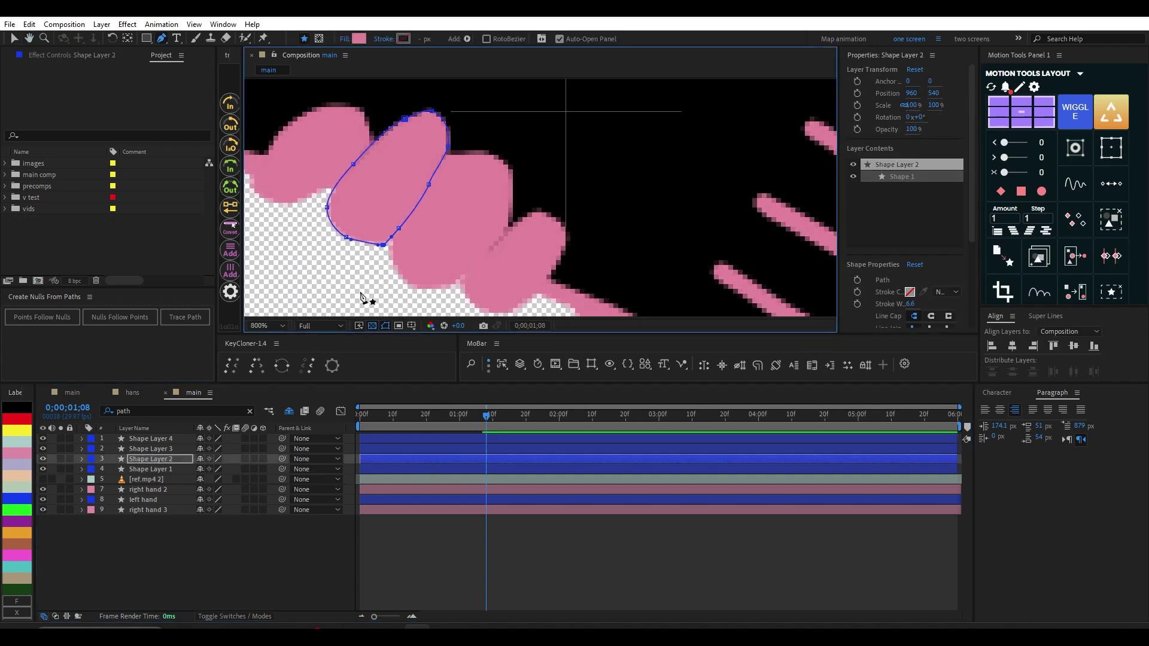
key(ctrl+Down)
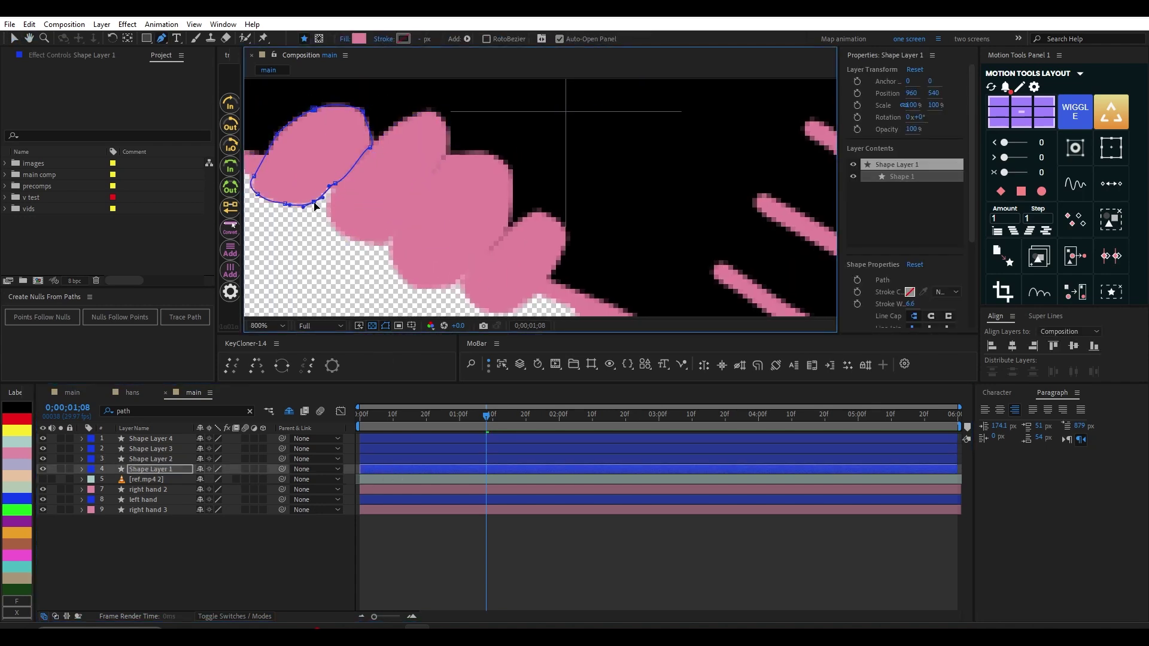
drag(335, 184, 325, 202)
key(F2)
Step: Move the upper-left path point of the Shape Layer 3 fingertip slightly up and right to meet the second fingertip
scroll(467, 209, down, 4)
scroll(523, 232, up, 3)
ctrl+click(502, 208)
scroll(488, 194, up, 1)
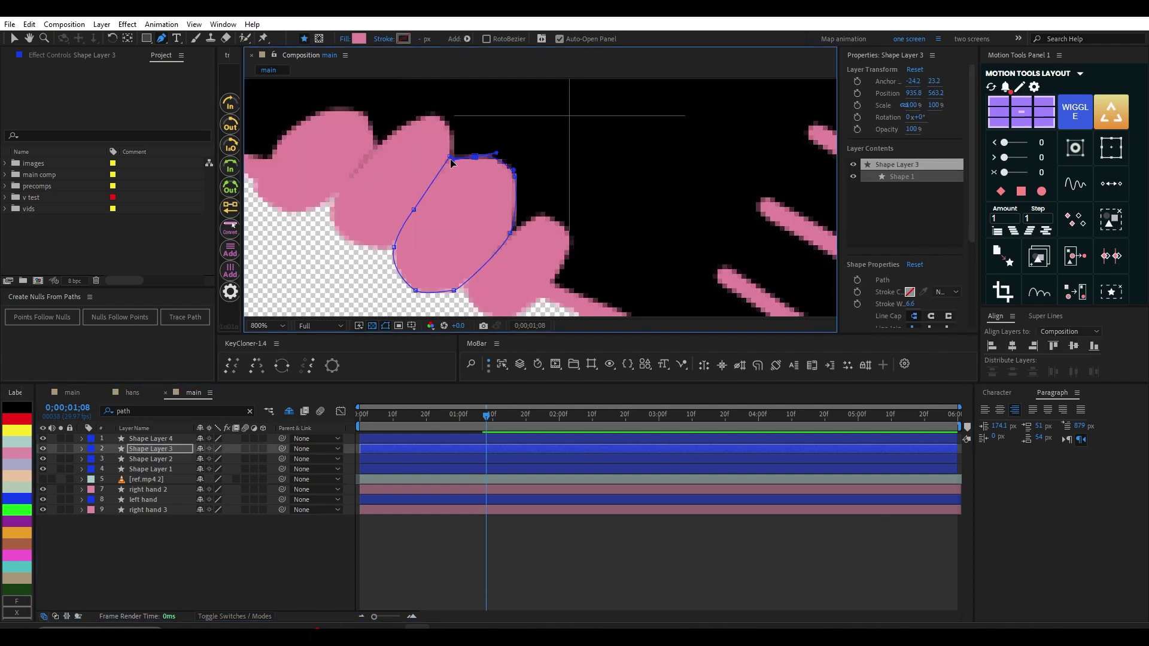
mouse_move(450, 159)
mouse_down()
mouse_move(501, 154)
mouse_move(459, 146)
mouse_up()
click(428, 459)
key(F2)
scroll(485, 225, down, 2)
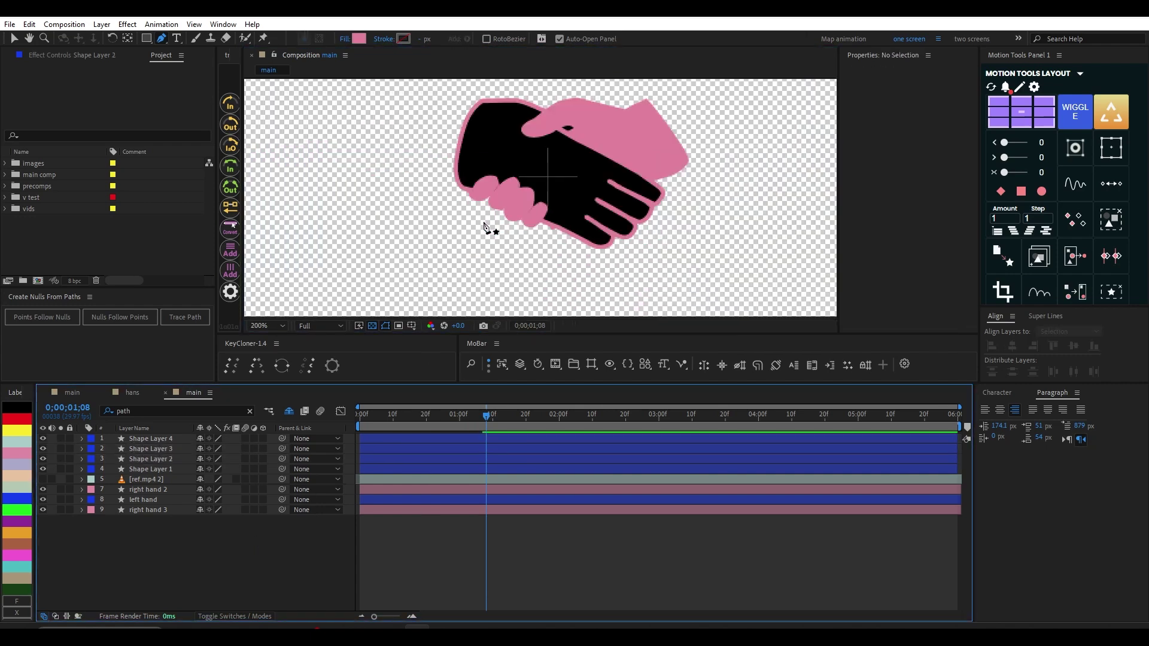
Step: Select Shape Layers 1 to 4 and move the four fingertips together slightly down and to the right
scroll(485, 226, down, 1)
scroll(546, 227, up, 1)
click(503, 469)
shift+click(502, 439)
scroll(527, 233, up, 1)
key(v)
drag(527, 232, 542, 243)
click(215, 554)
scroll(533, 183, down, 2)
scroll(521, 175, up, 2)
Step: Set the label color of Shape Layers 1 to 4 to Yellow
click(386, 439)
shift+click(396, 469)
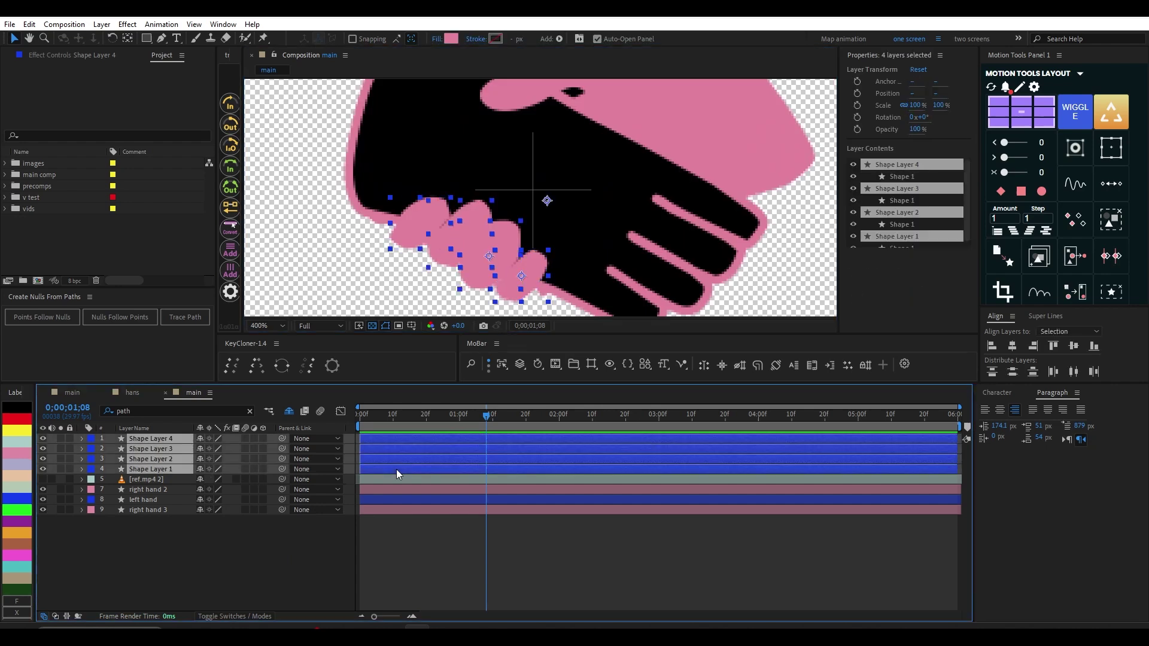
click(94, 446)
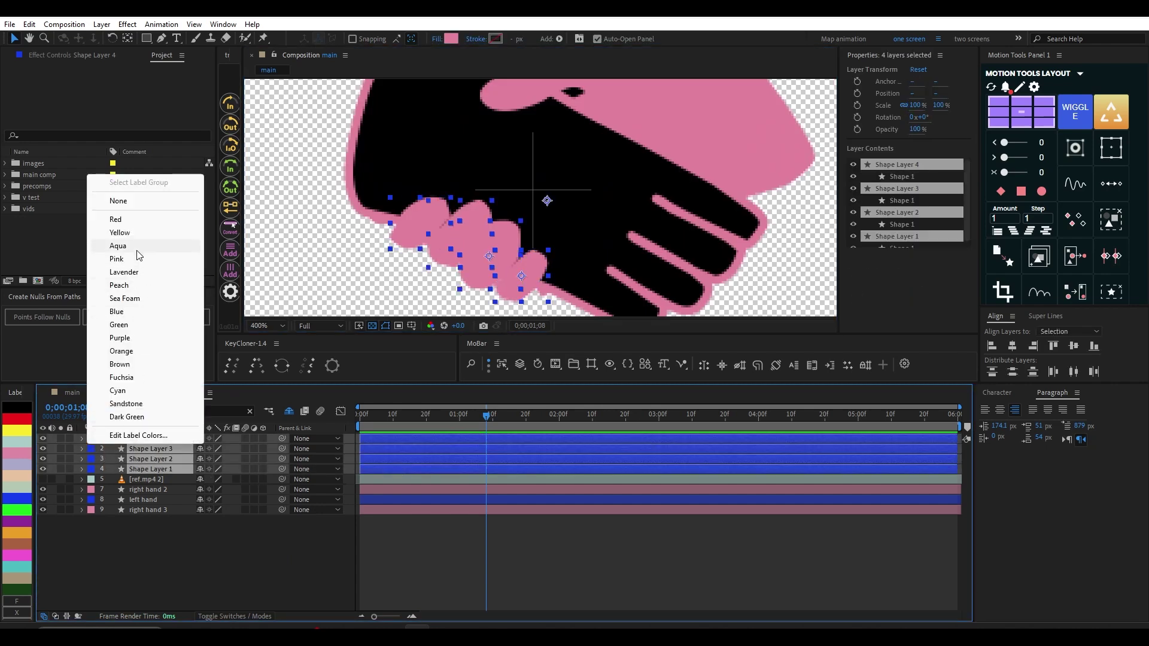
click(132, 233)
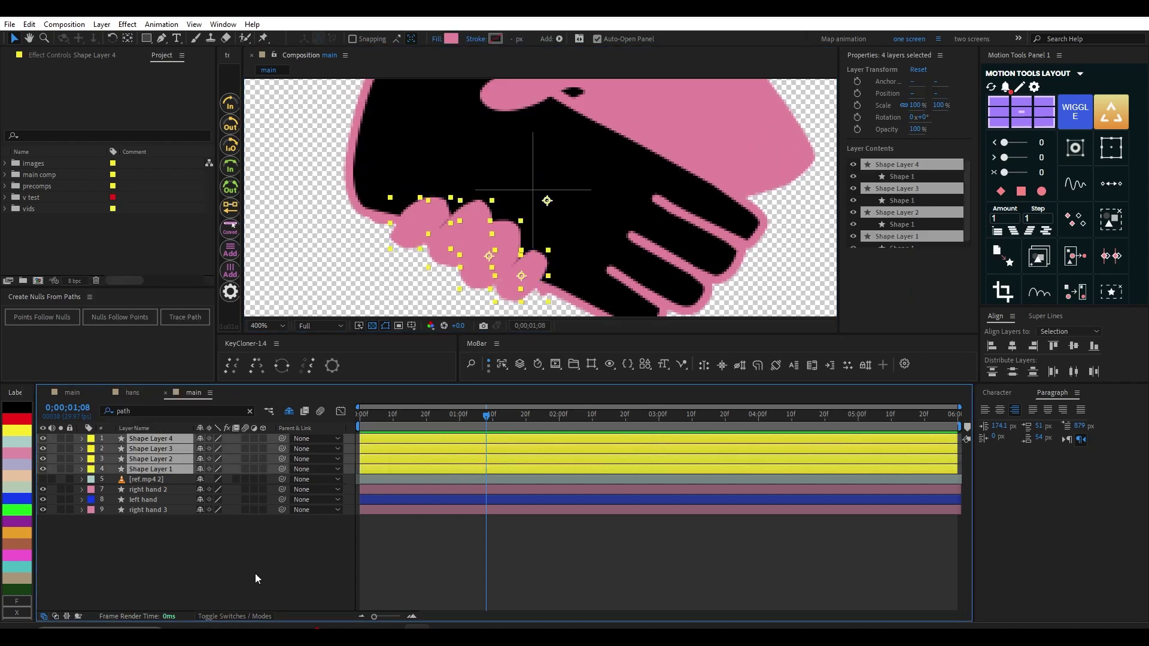
click(257, 554)
scroll(511, 114, down, 1)
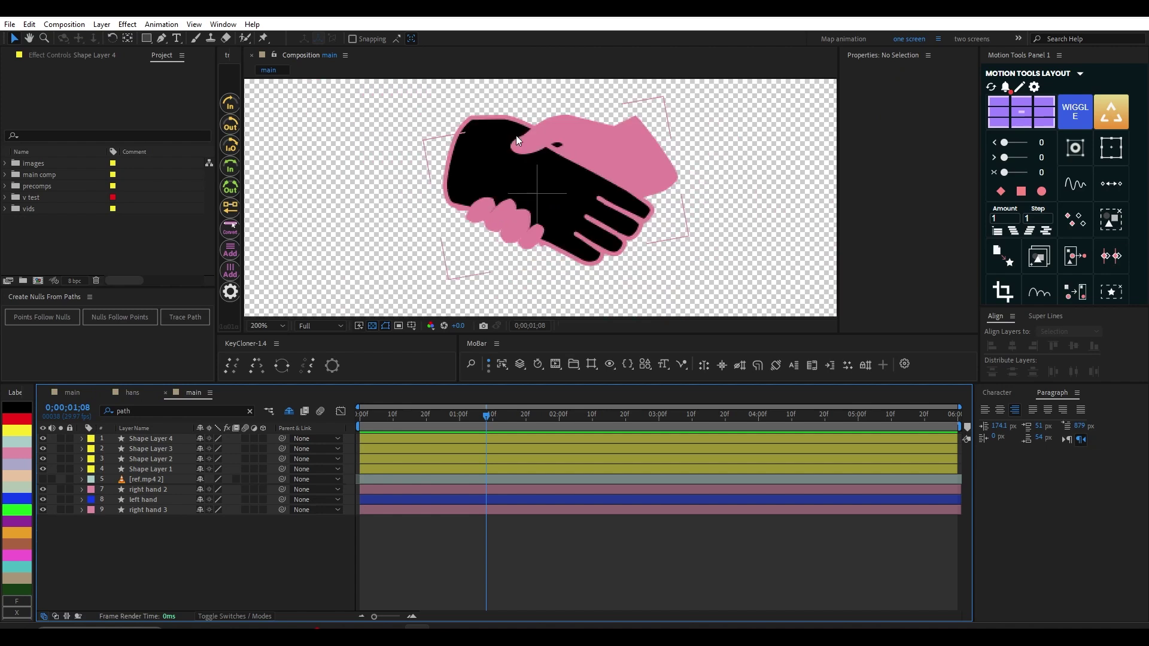
scroll(515, 250, up, 1)
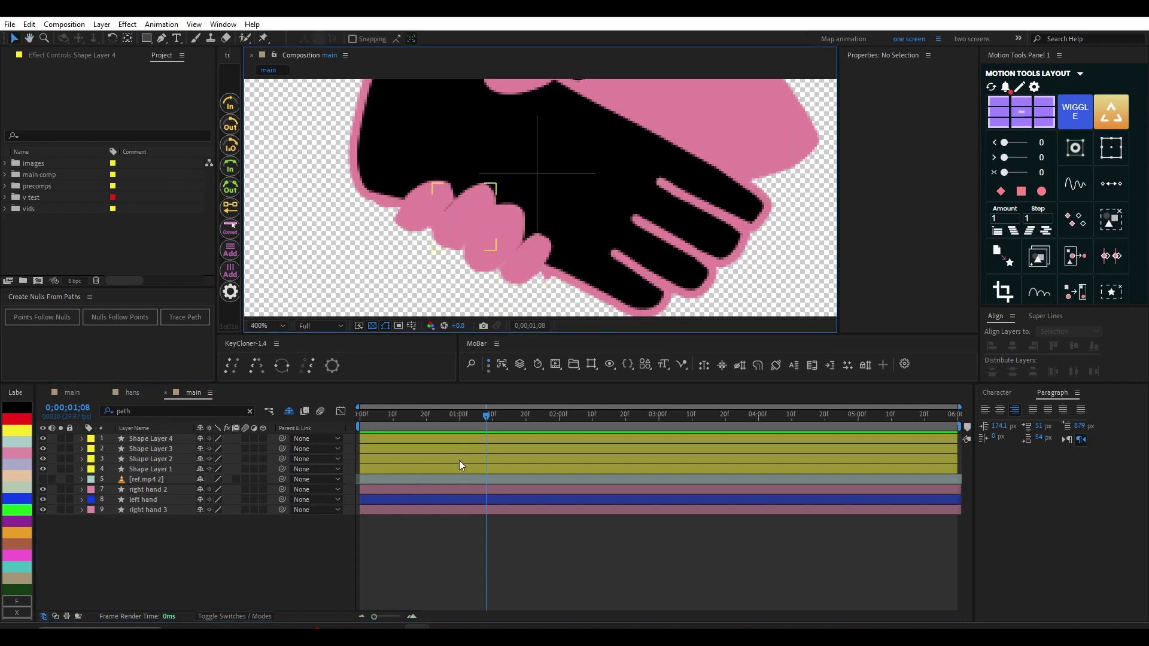
Step: Filter Shape Layers 1 to 4 by "path" and turn on Path keyframing for each at 0;00;01;08
click(460, 469)
shift+click(472, 443)
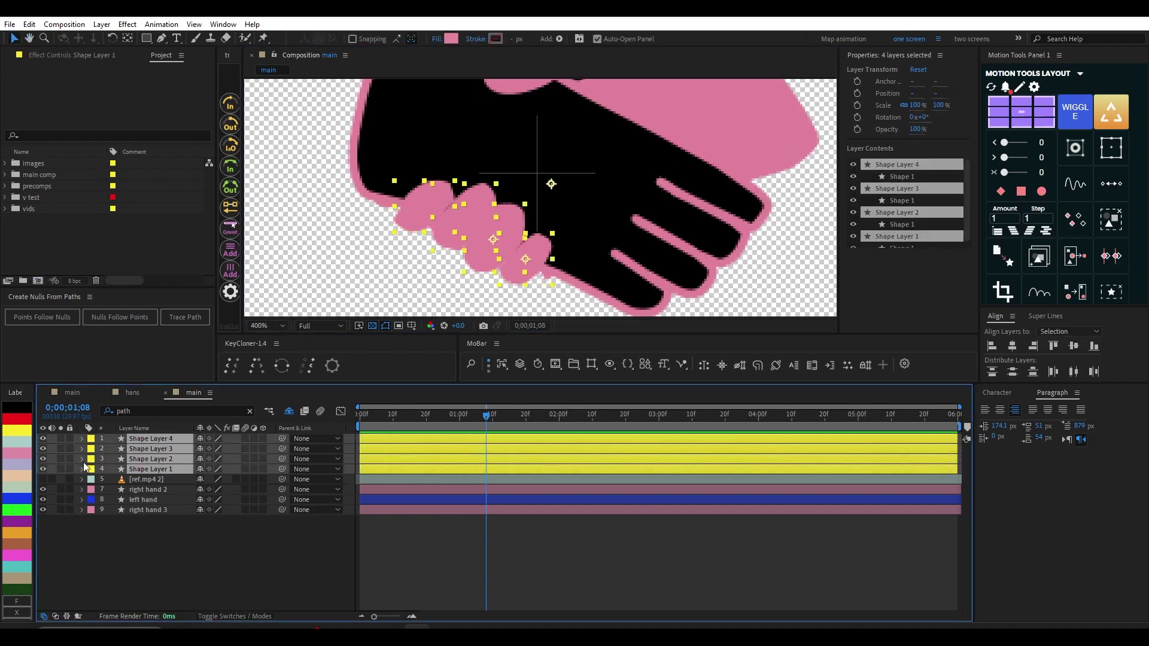
click(158, 412)
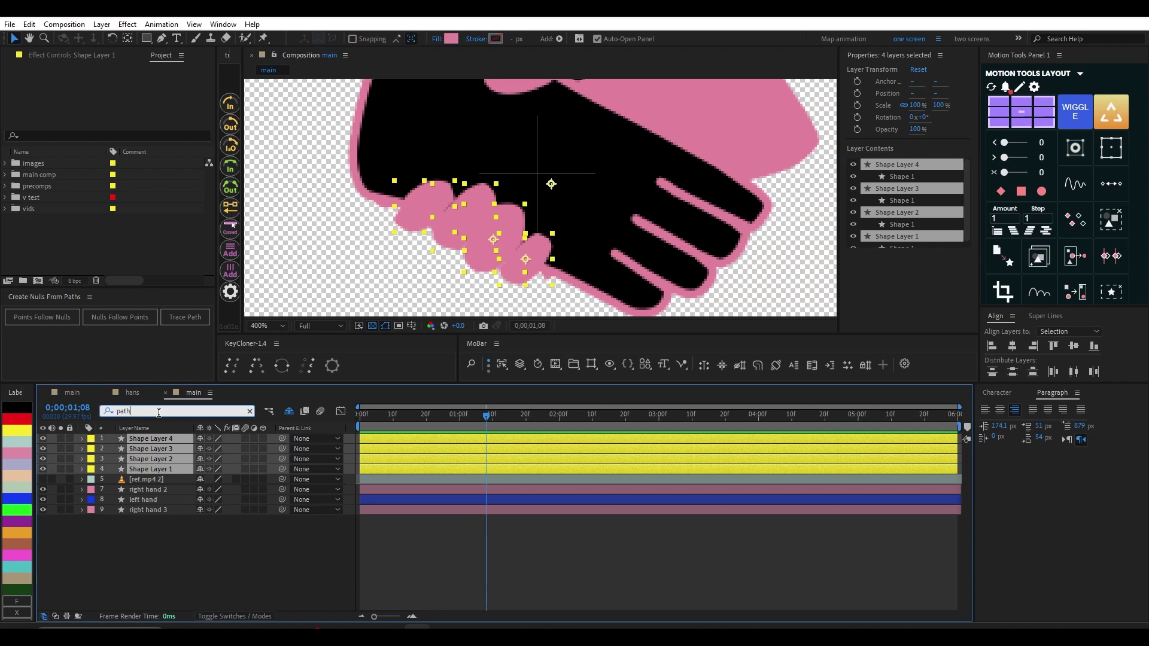
key(Return)
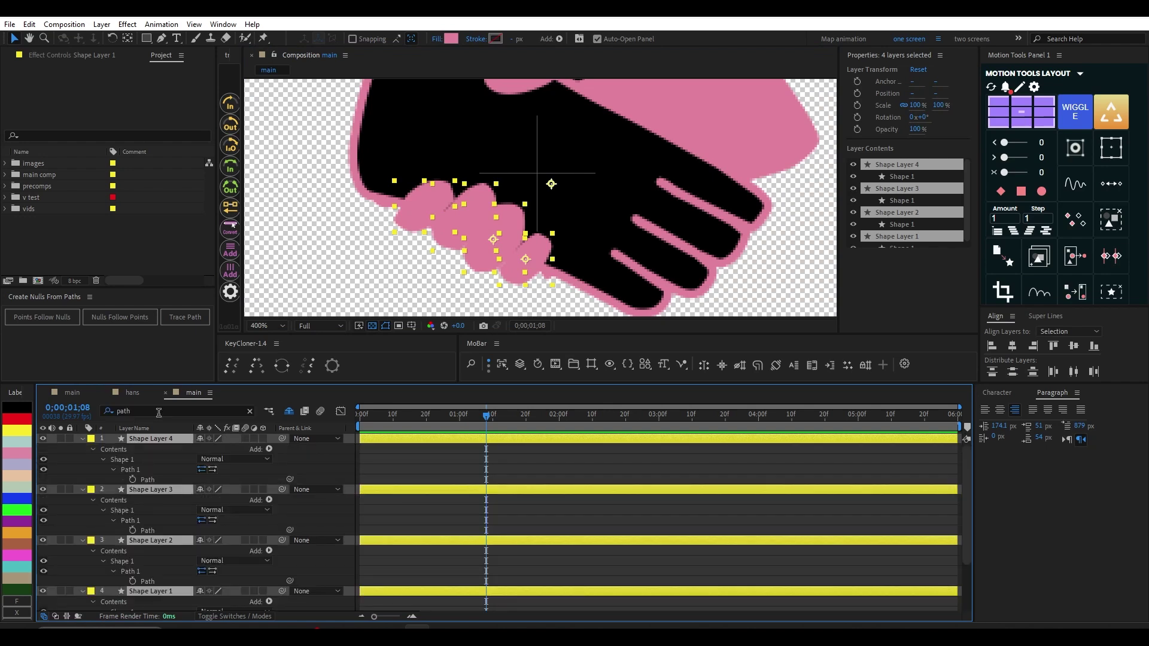
click(132, 479)
scroll(141, 504, down, 2)
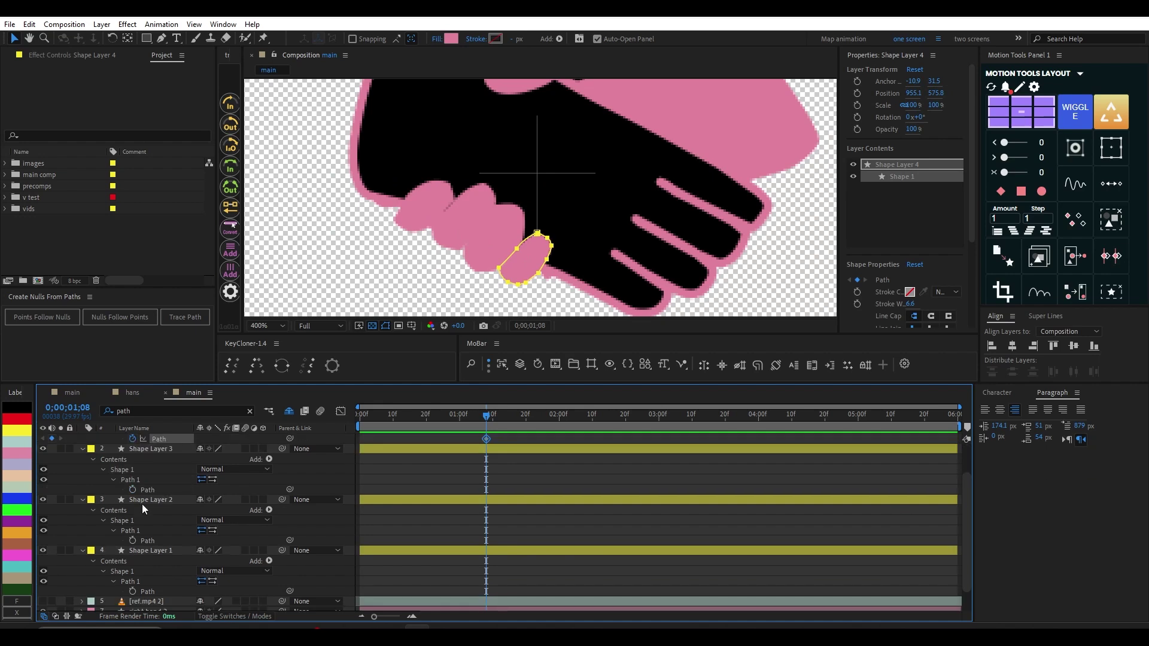
click(132, 490)
scroll(143, 490, down, 2)
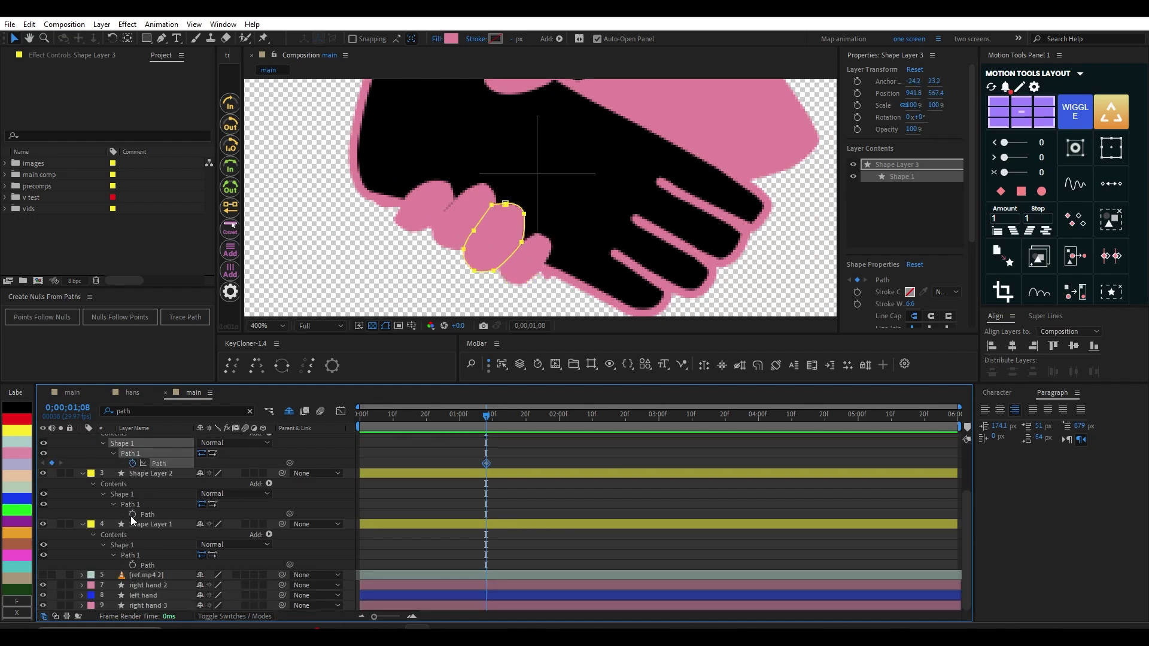
click(132, 514)
click(133, 566)
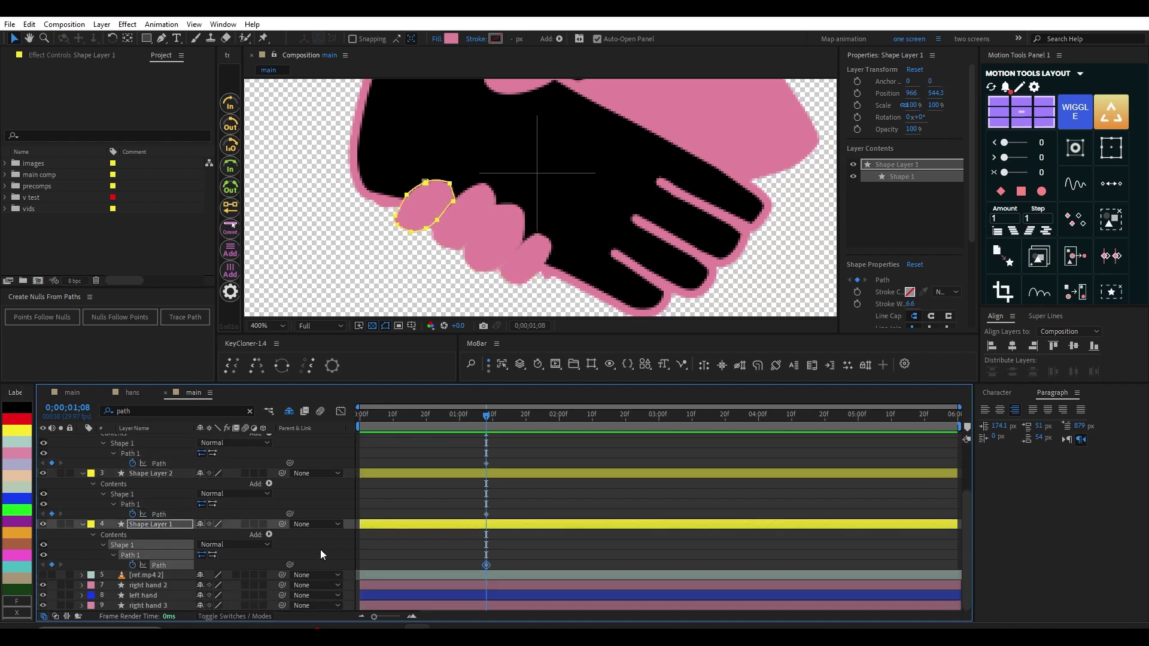
Step: Clear the filter, reveal the four layers' Path keyframes, shift them slightly later in time, and go to 0;00;01;02
click(249, 411)
shift+click(483, 443)
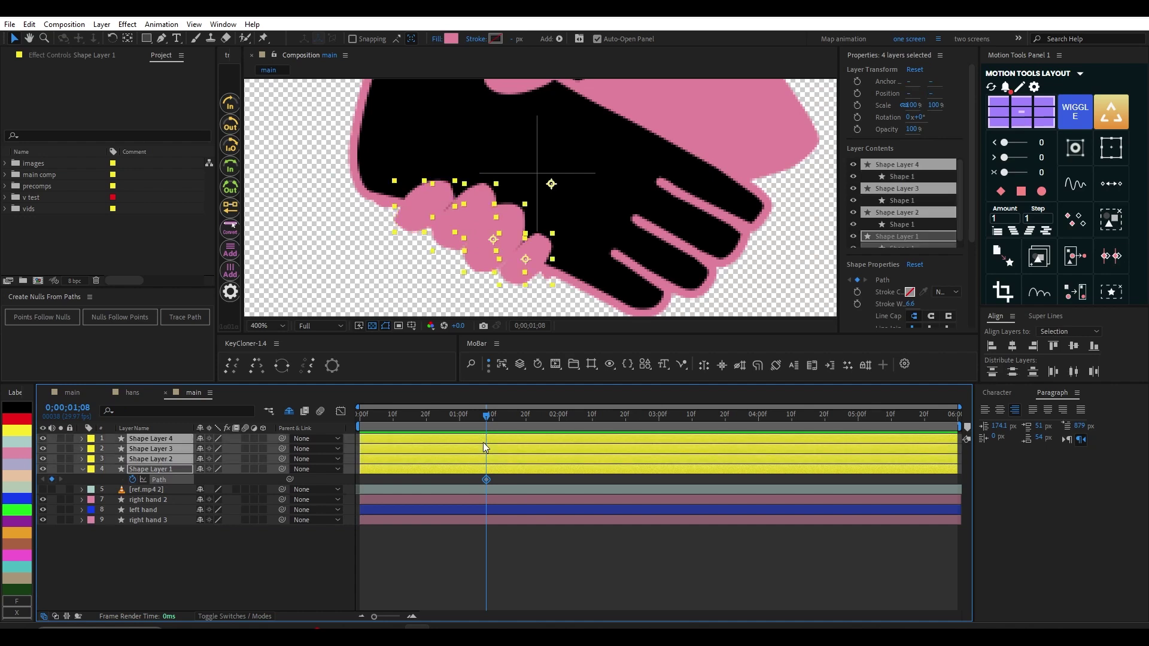
key(u)
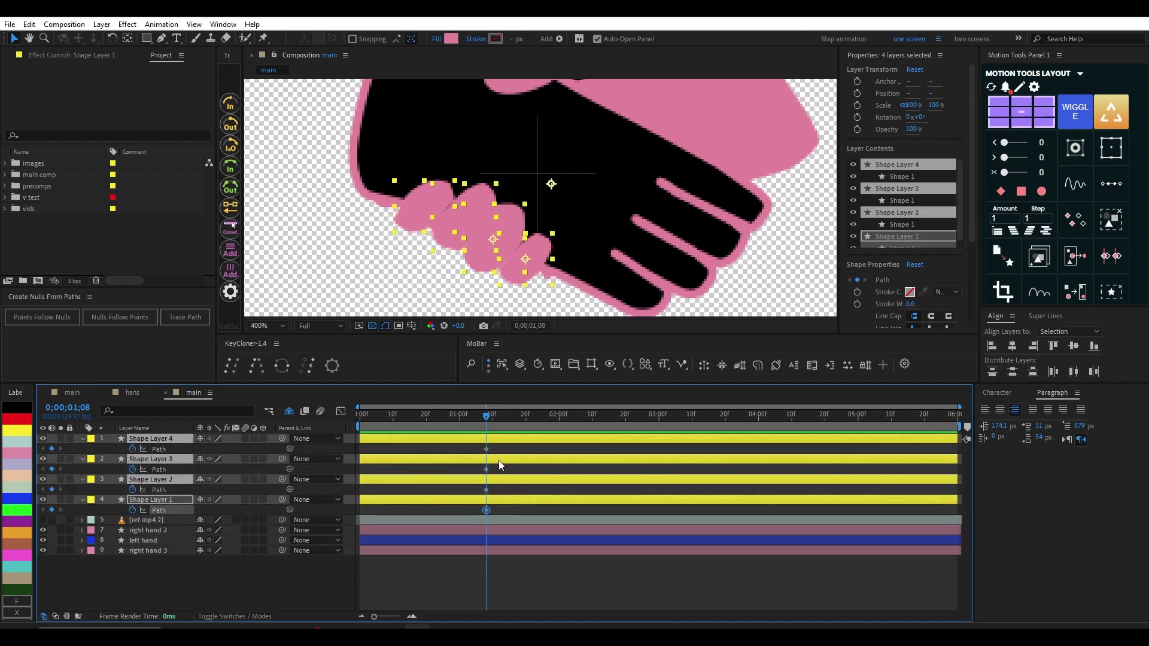
click(498, 459)
drag(484, 516, 490, 452)
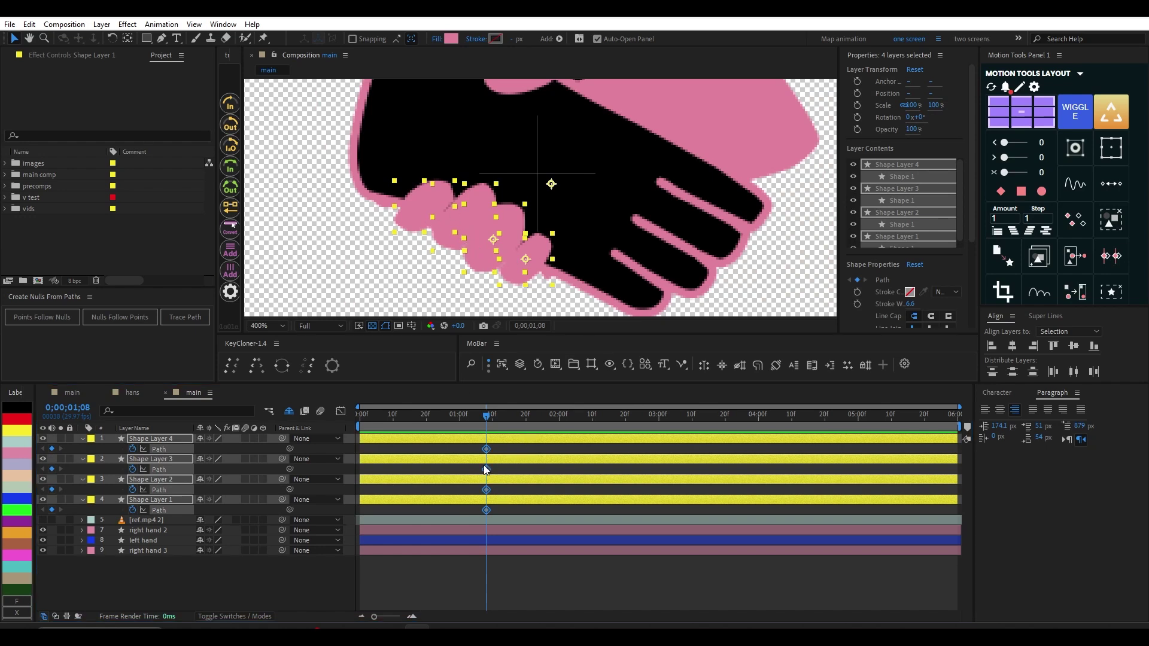
drag(486, 449, 461, 433)
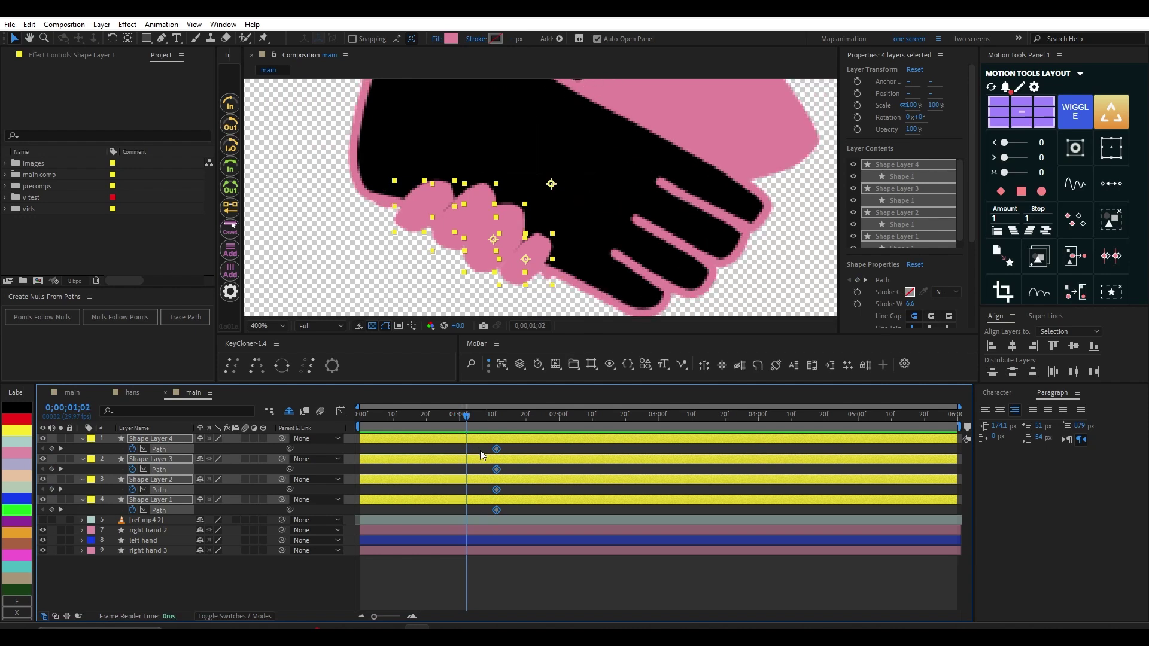
Step: At 0;00;01;02, reshape the upper edge of Shape Layer 1's fingertip path, pulling its top points down toward the black hand's lower edge
click(484, 474)
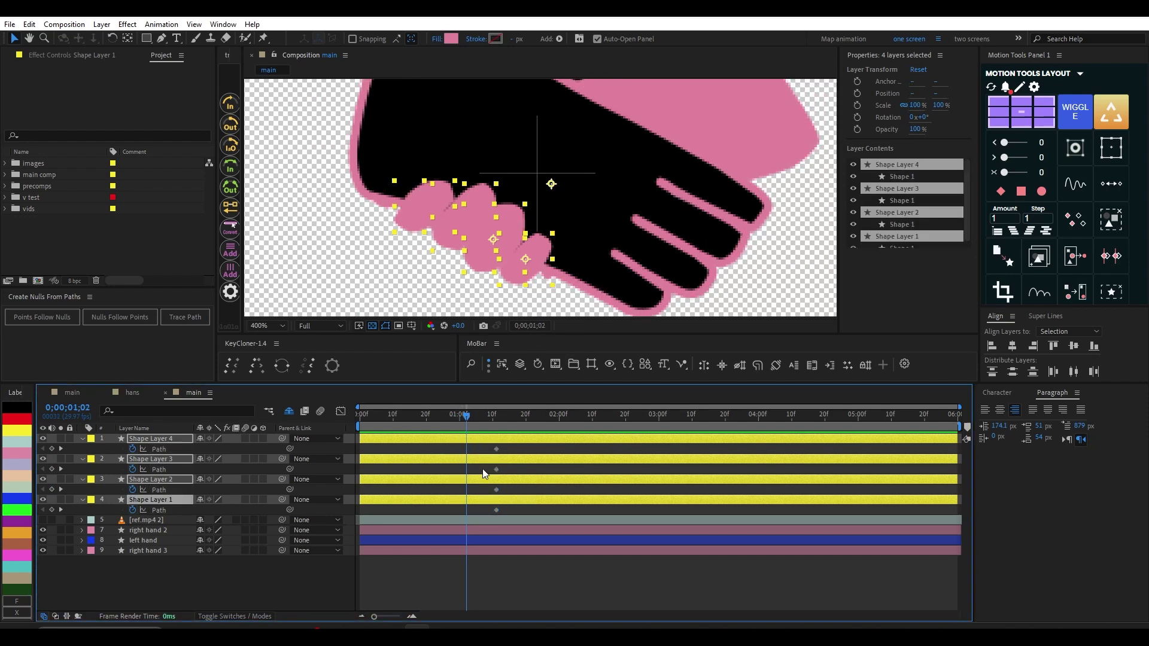
click(480, 497)
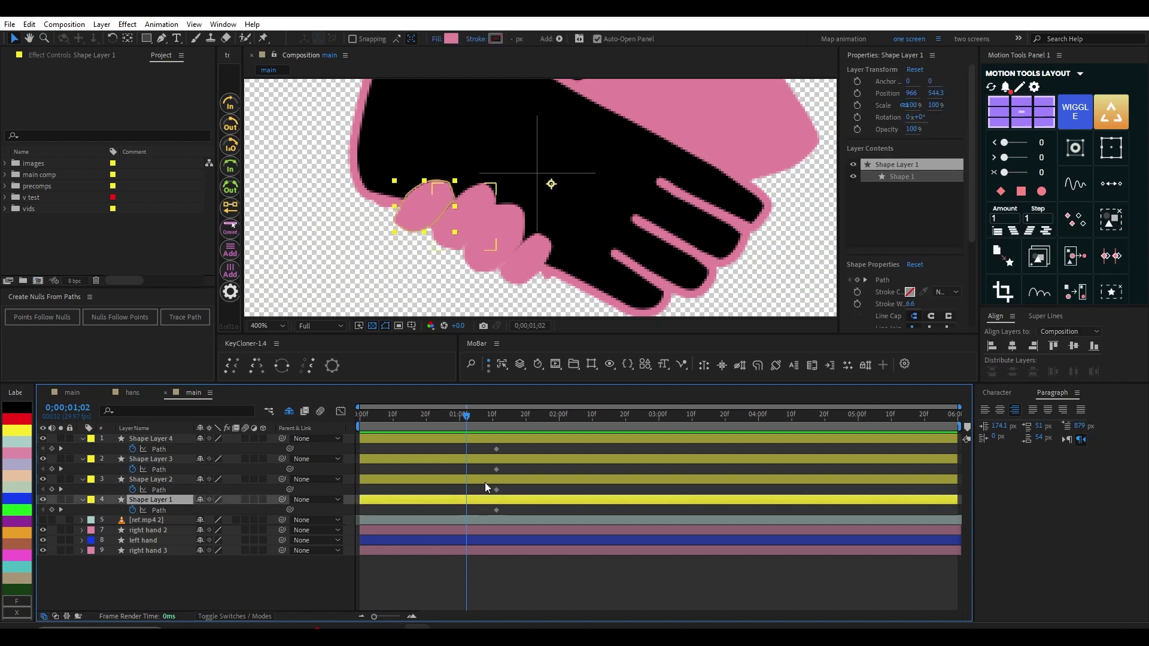
scroll(410, 201, up, 1)
scroll(436, 233, left, 1)
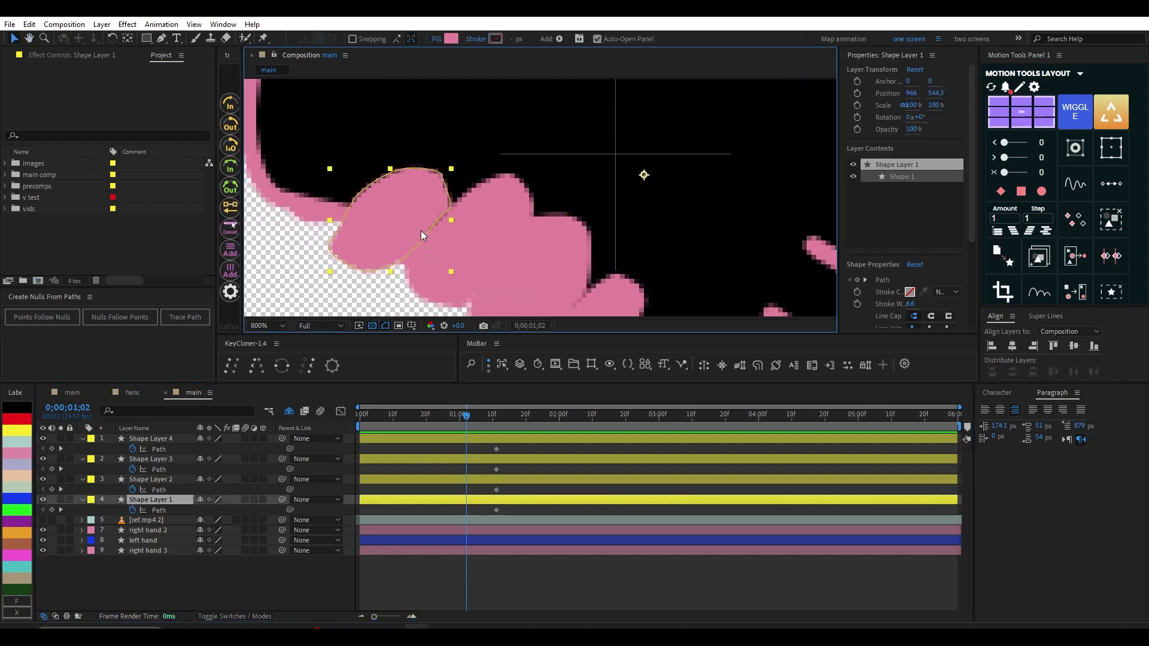
key(g)
click(393, 171)
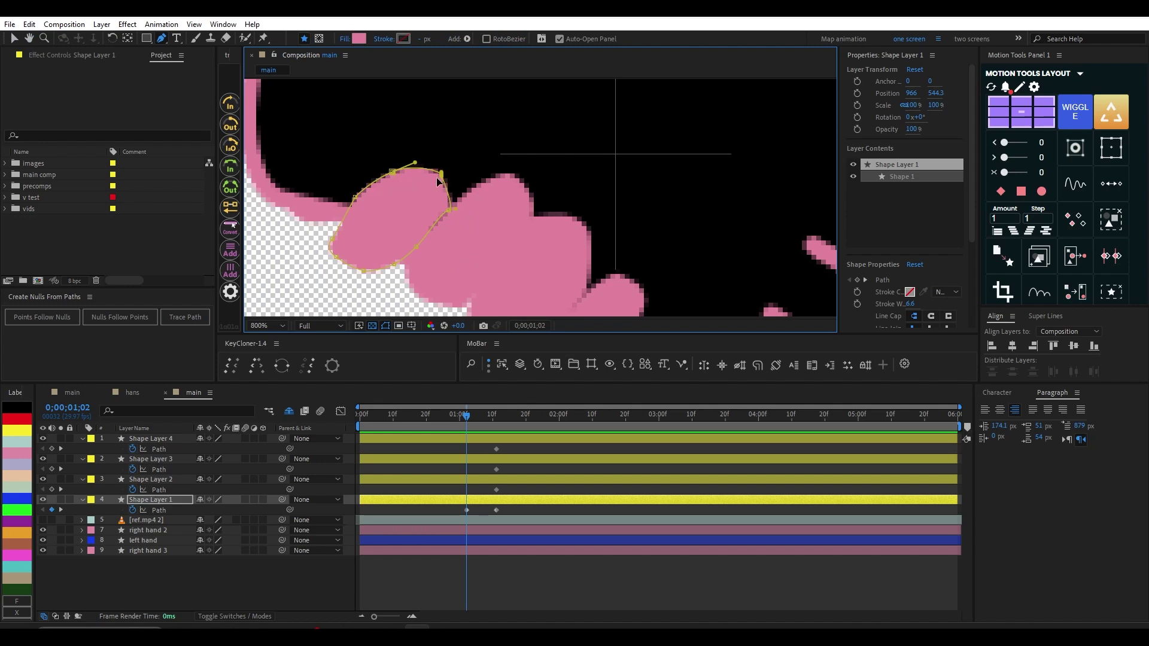
drag(441, 174, 358, 200)
drag(355, 210, 330, 231)
drag(408, 193, 349, 210)
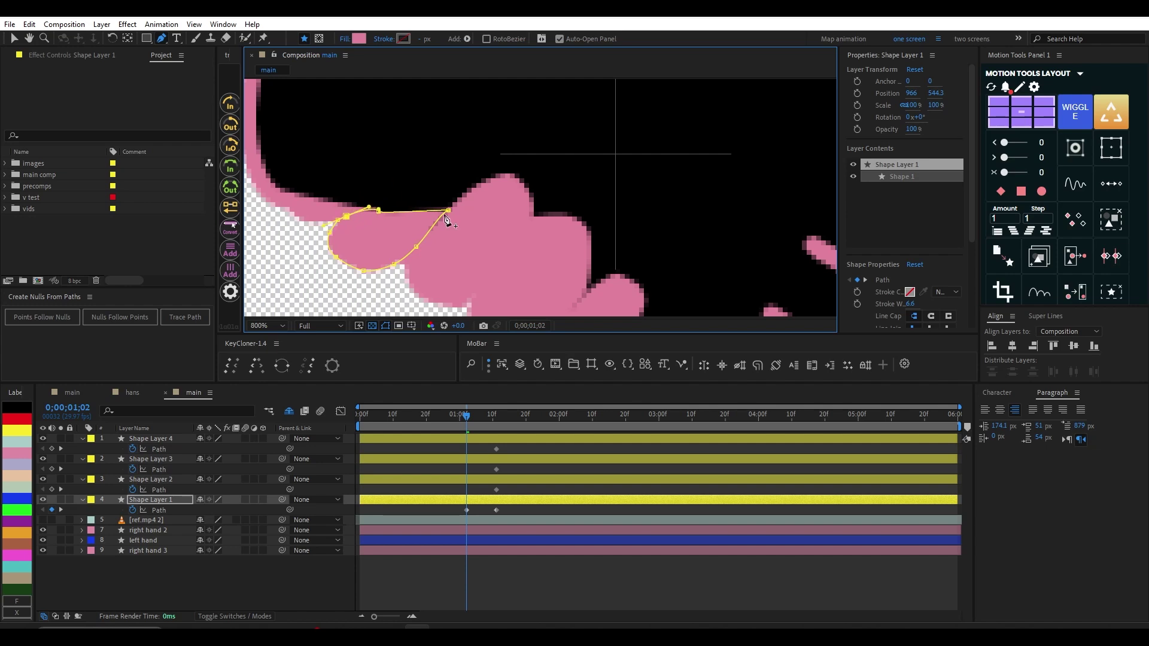
Step: Pull in the side and lower points of Shape Layer 1's path so the fingertip becomes a small flattened shape under the hand
drag(448, 210, 385, 234)
drag(363, 272, 338, 249)
drag(323, 209, 331, 216)
drag(346, 216, 341, 219)
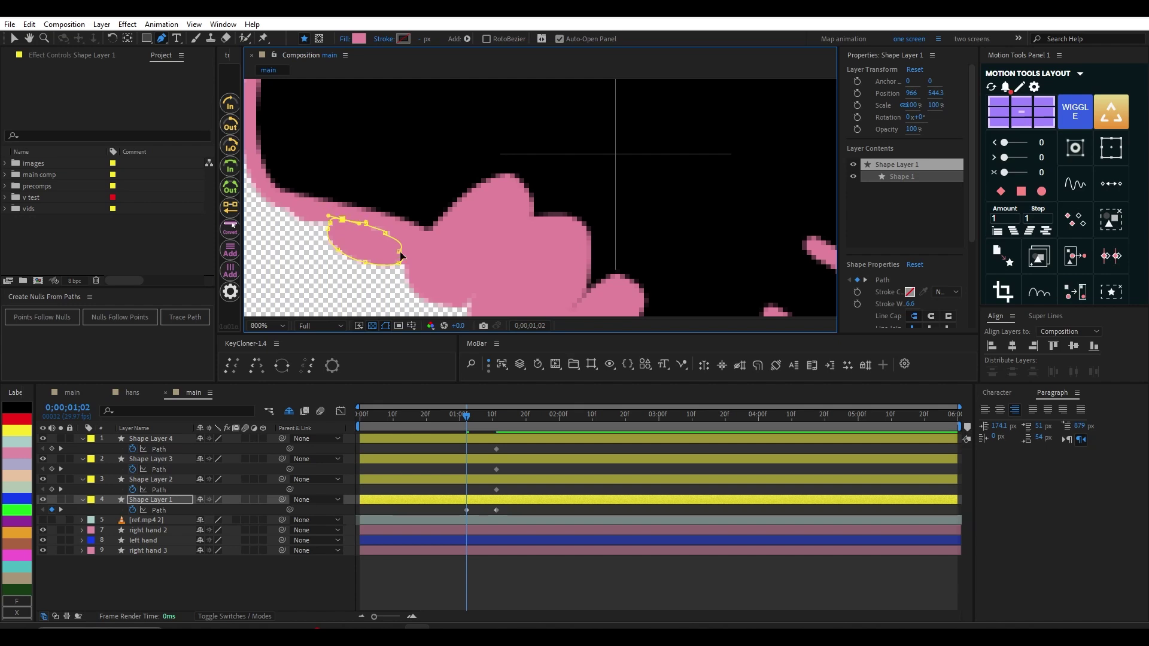
mouse_move(400, 252)
mouse_down()
mouse_move(386, 230)
mouse_move(400, 255)
mouse_up()
drag(367, 225, 338, 219)
Step: Reshape Shape Layer 2's path at 0;00;01;02 so its fingertip retracts off the black hand into a flattened shape along the lower edge
click(492, 481)
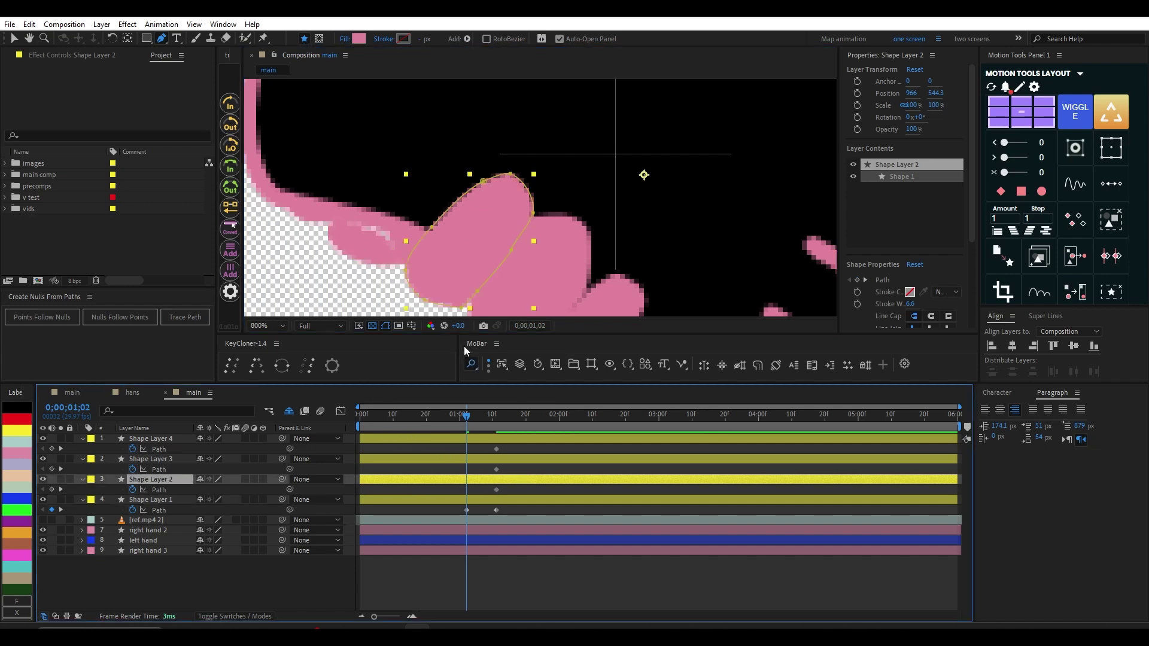
scroll(479, 209, down, 3)
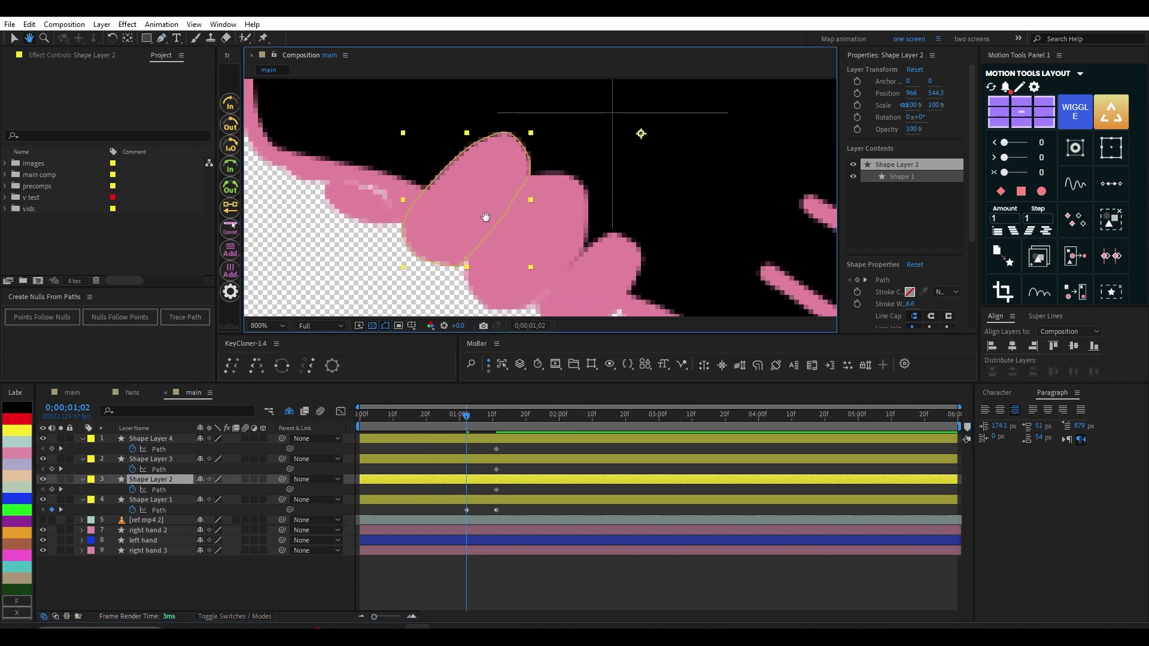
click(479, 130)
drag(479, 131, 408, 206)
drag(442, 157, 411, 205)
drag(504, 124, 428, 206)
drag(528, 163, 449, 214)
drag(448, 192, 431, 201)
drag(507, 199, 458, 250)
Step: Reshape Shape Layer 3's path at 0;00;01;02, pulling its upper and side points down to the black hand's lower edge
click(492, 460)
drag(536, 207, 473, 197)
click(532, 141)
drag(532, 142, 488, 196)
drag(569, 146, 542, 211)
drag(574, 216, 550, 234)
drag(519, 273, 521, 269)
drag(543, 211, 469, 209)
drag(466, 206, 460, 216)
drag(480, 273, 479, 257)
drag(554, 259, 481, 218)
Step: Reshape Shape Layer 4's path at 0;00;01;02 so its fingertip sits flattened under the hand, and deselect everything
click(488, 439)
drag(533, 157, 522, 221)
drag(553, 207, 480, 211)
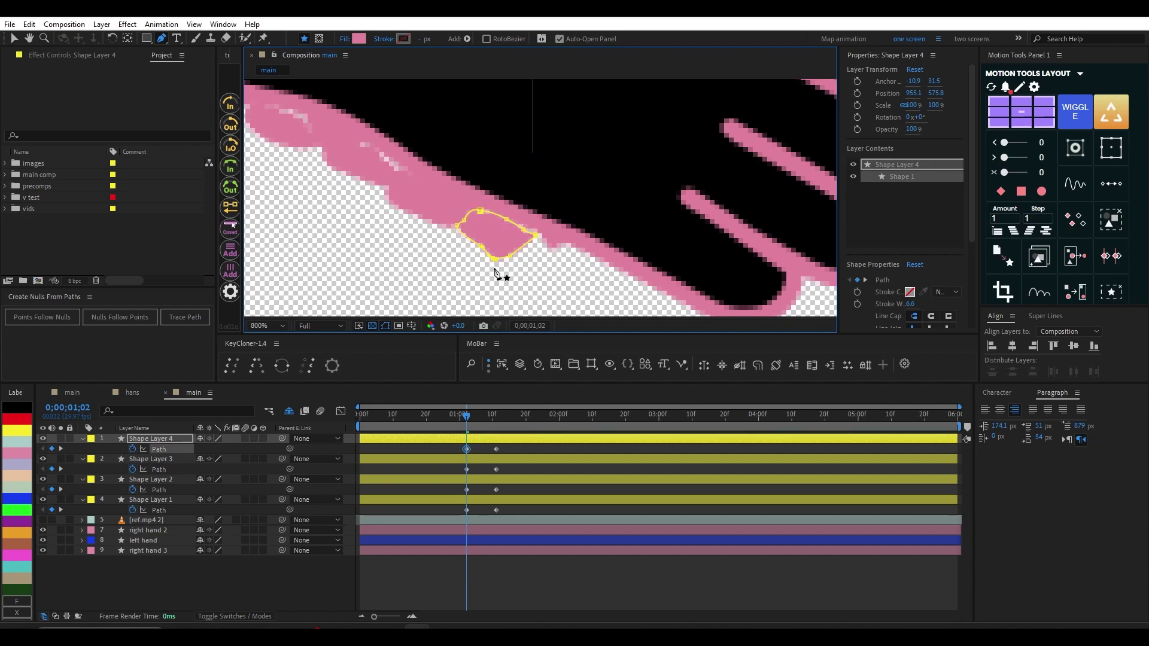
key(ctrl+shift+a)
key(comma)
key(comma)
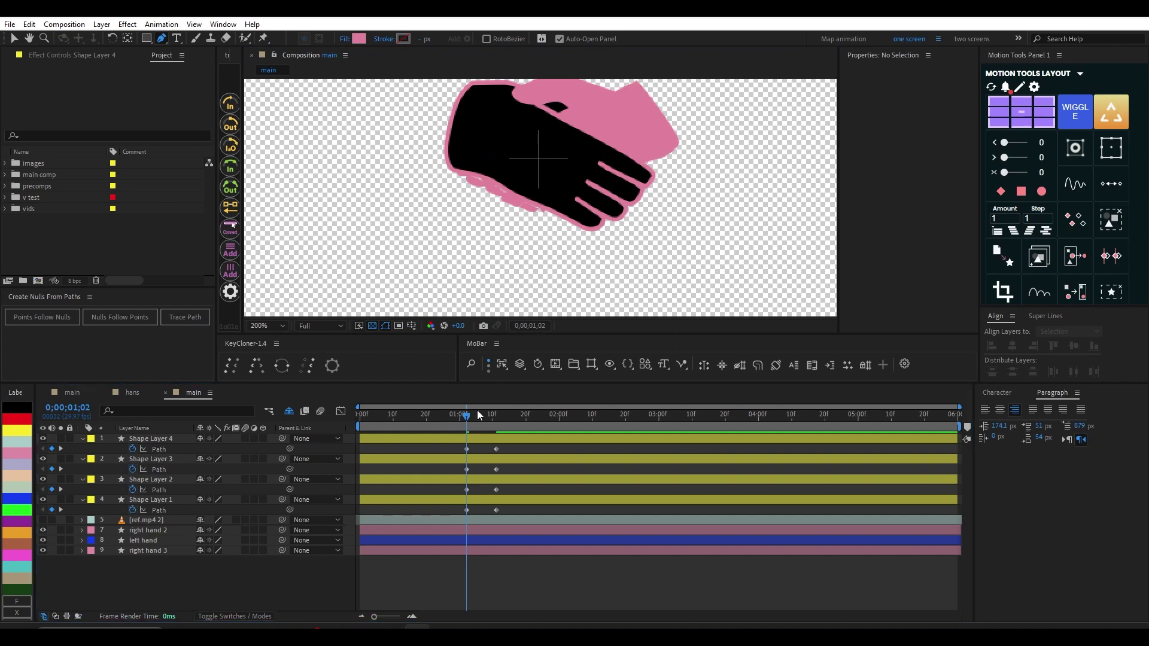
Step: Split Shape Layers 1 to 4 at 0;00;01;02 and delete the segments before the split
mouse_move(475, 413)
mouse_down()
mouse_move(501, 417)
mouse_move(433, 416)
mouse_move(465, 420)
mouse_up()
click(480, 501)
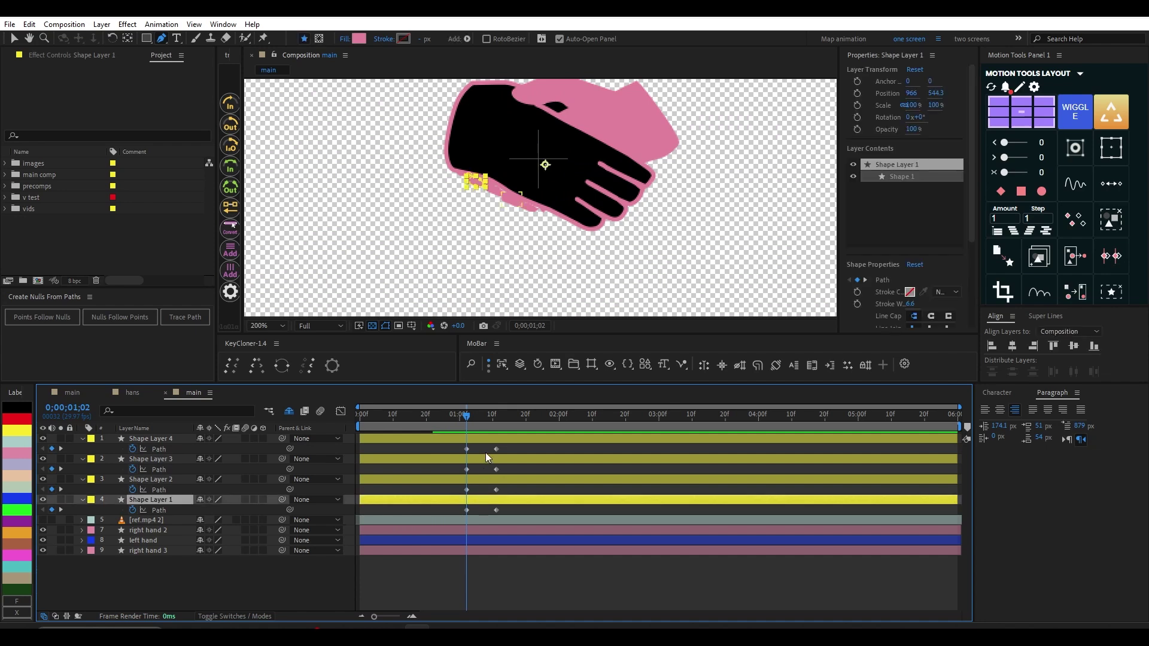
shift+click(475, 441)
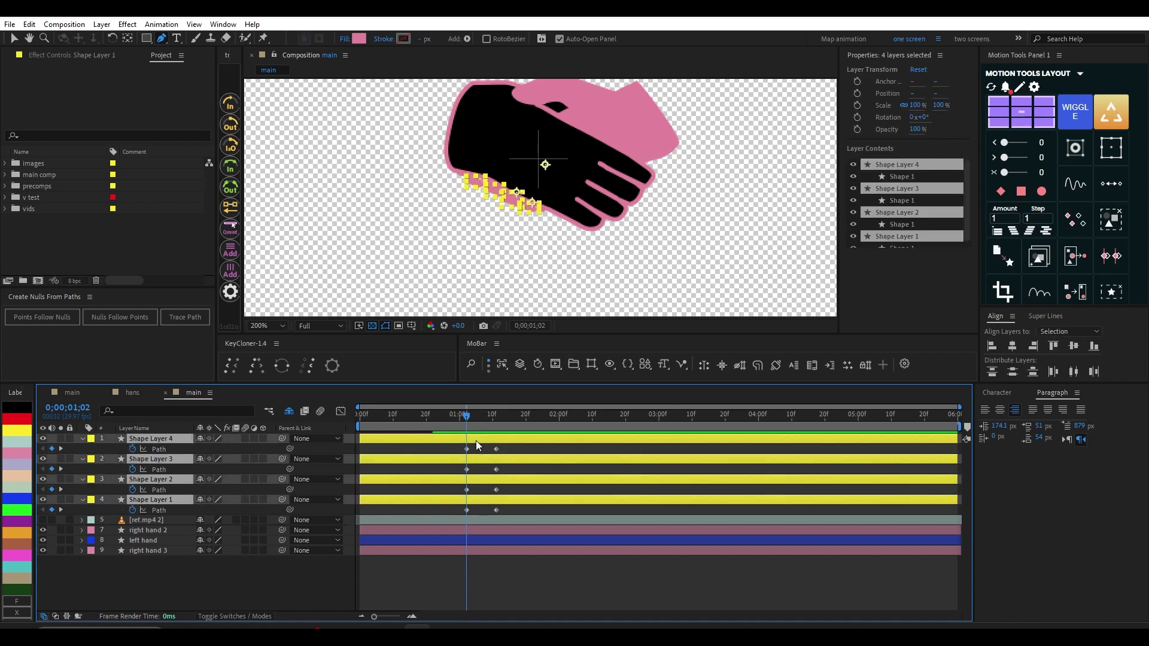
key(ctrl+shift+d)
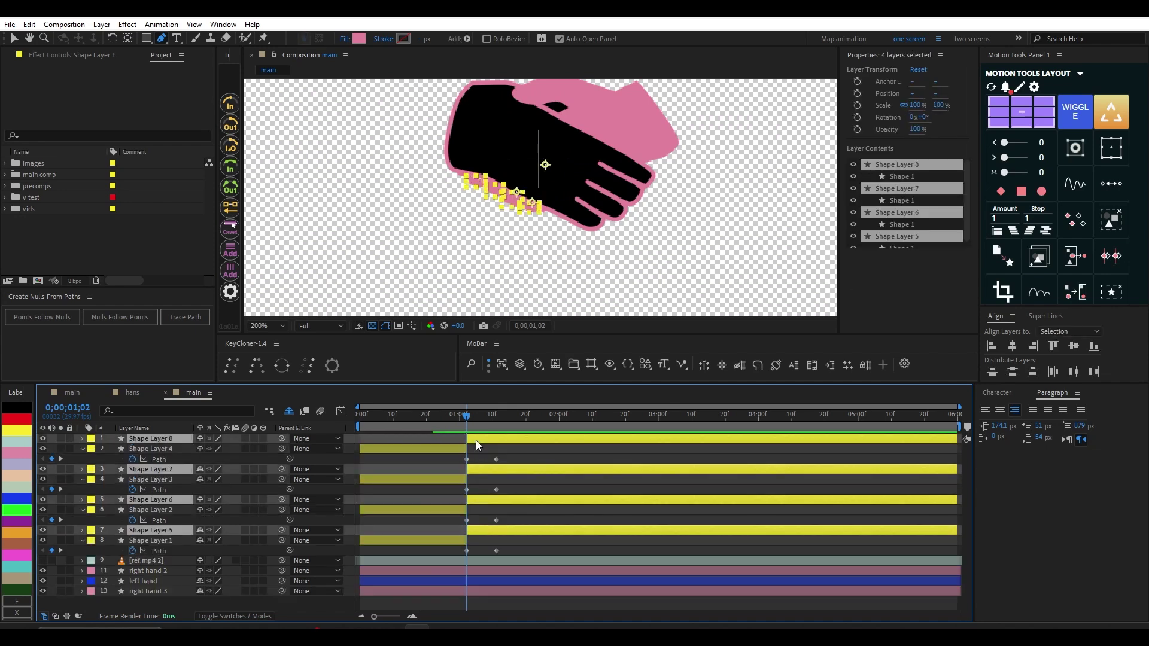
click(458, 451)
ctrl+click(451, 478)
ctrl+click(448, 510)
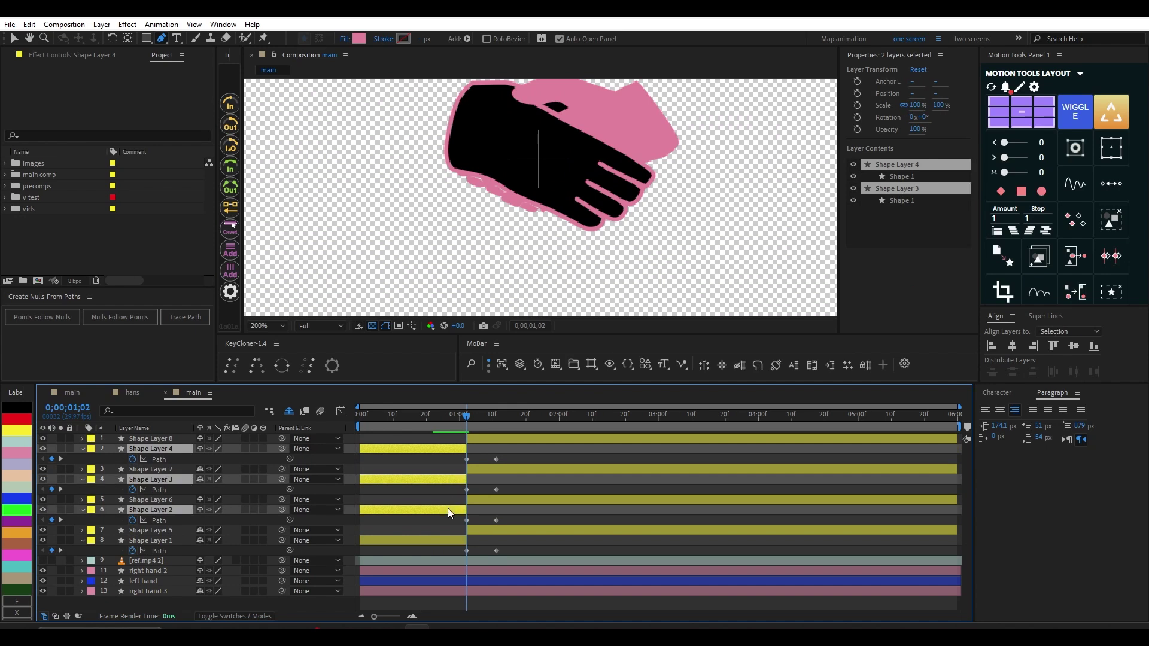
ctrl+click(448, 542)
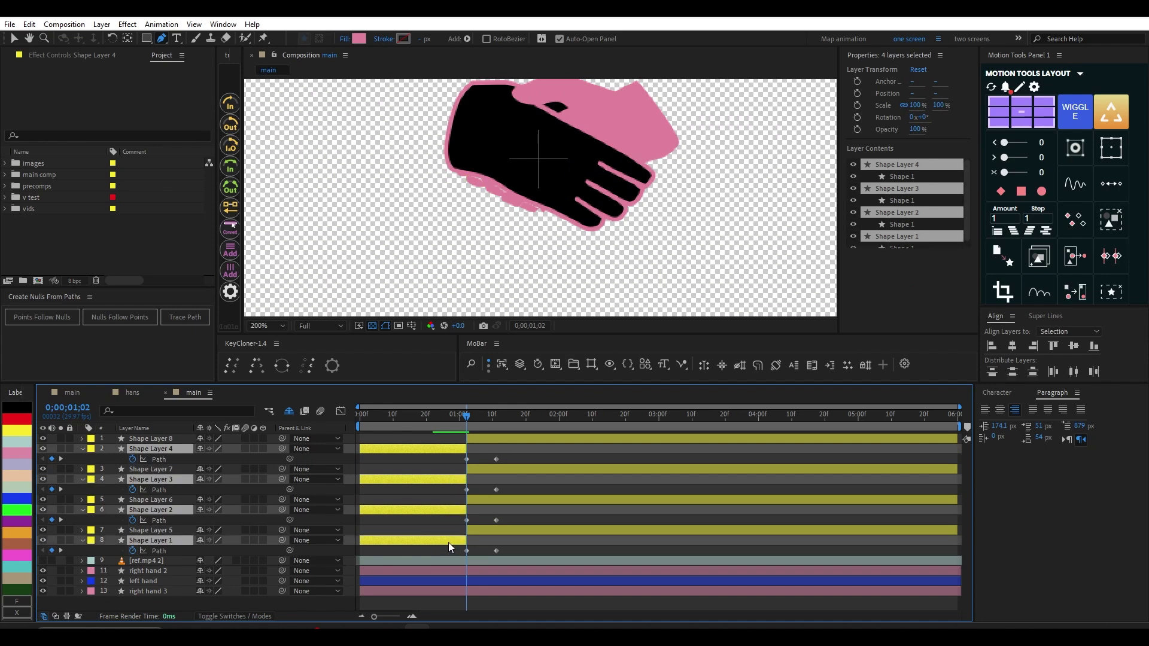
key(Delete)
Step: Scrub through the fingertip wrap and play the whole handshake animation from the start
click(456, 414)
drag(455, 416, 570, 429)
click(483, 467)
scroll(538, 246, down, 3)
drag(372, 416, 350, 416)
key(space)
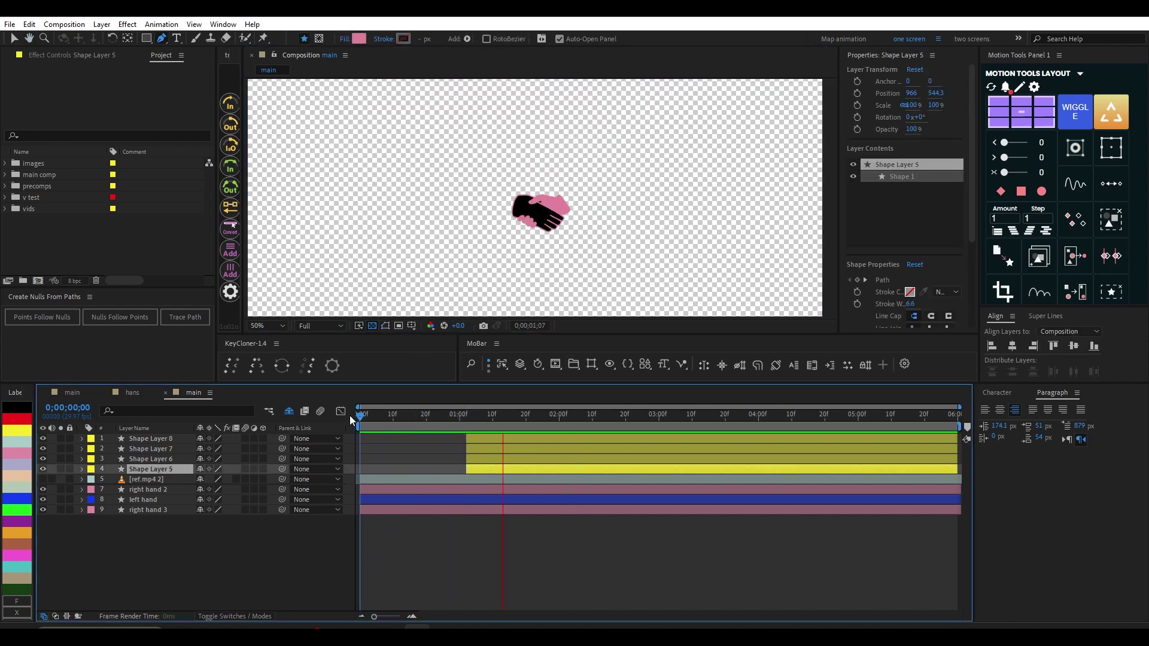
key(space)
Step: Reveal the keyframes of all layers from Shape Layer 8 to right hand 3 and enlarge the timeline area to show them
scroll(556, 254, up, 3)
click(465, 509)
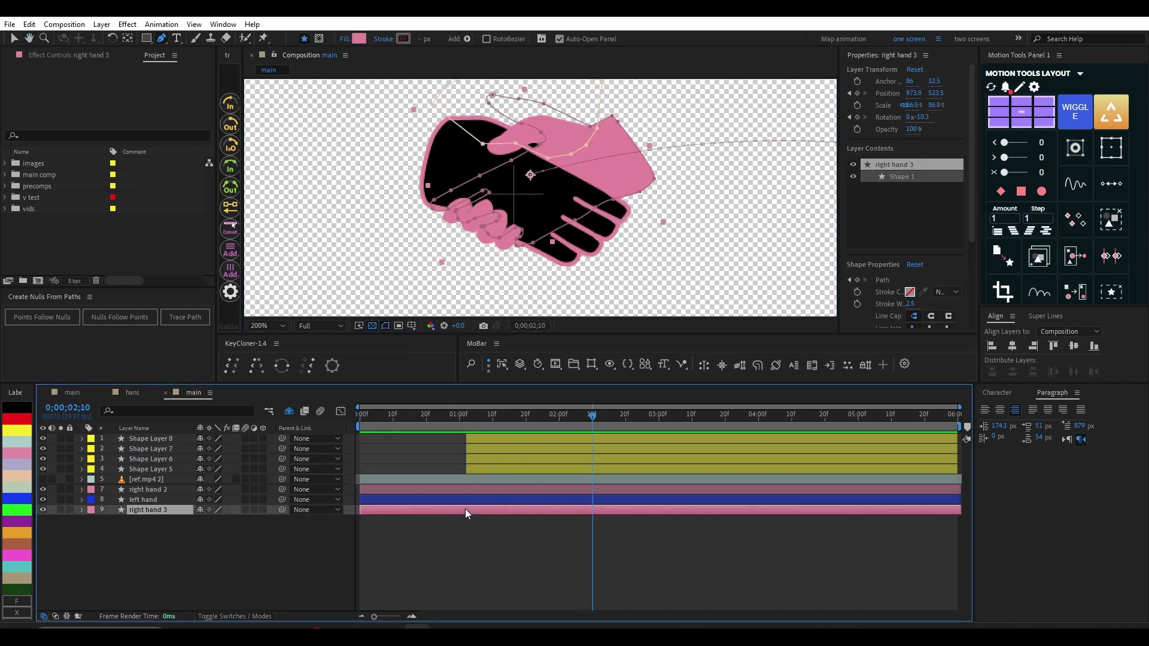
shift+click(491, 442)
key(u)
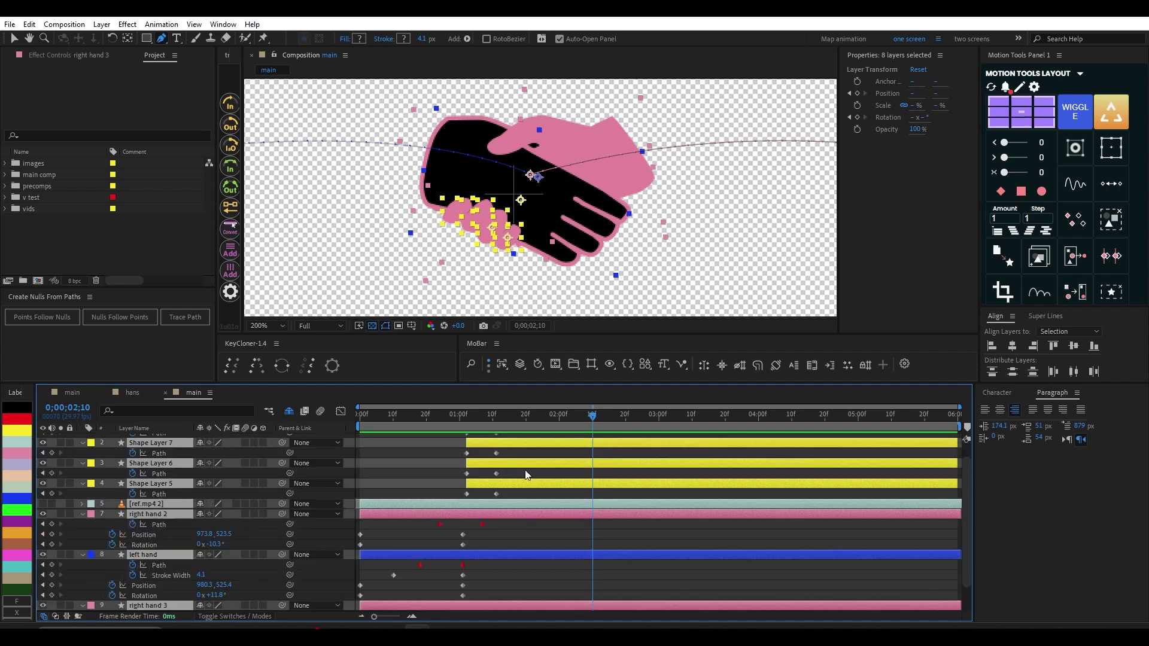
scroll(505, 458, up, 1)
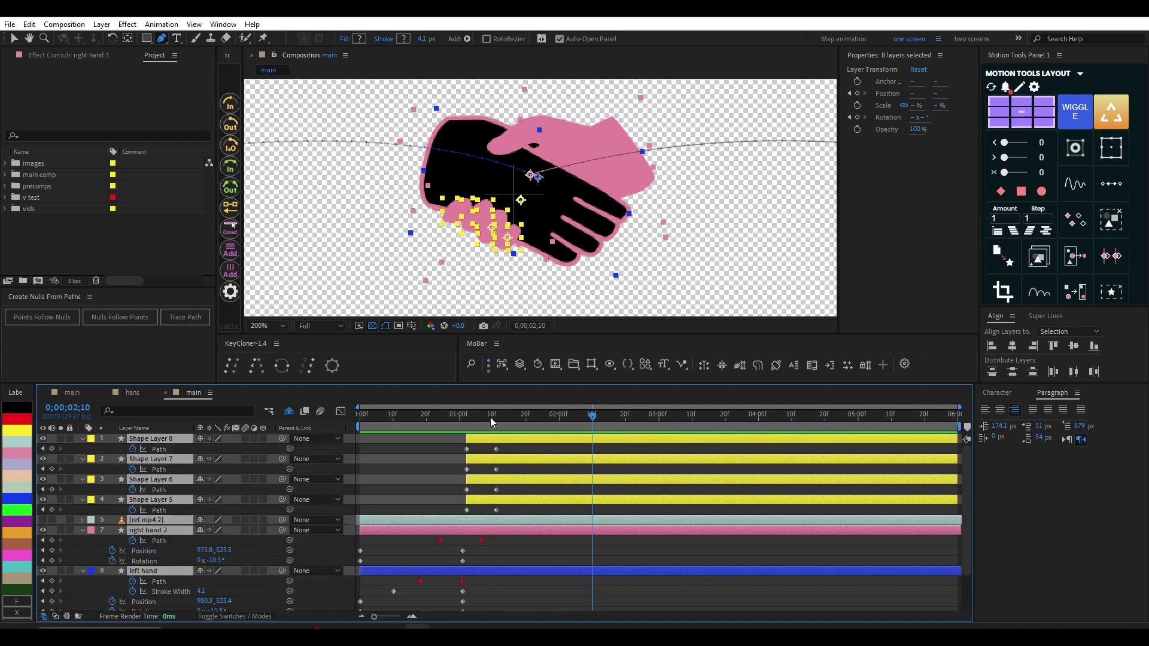
drag(491, 384, 501, 310)
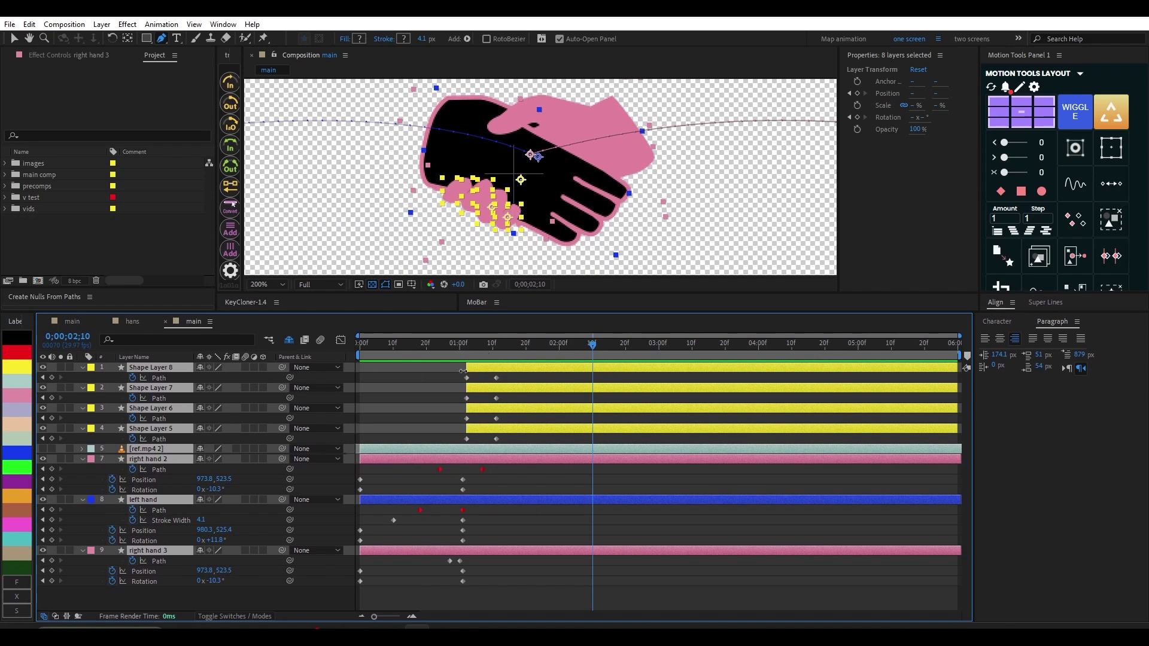
Step: Preview the animation and apply Easy Ease to all keyframes of Shape Layers 5 to 8, right hand 2, left hand and right hand 3
drag(380, 342, 347, 355)
key(space)
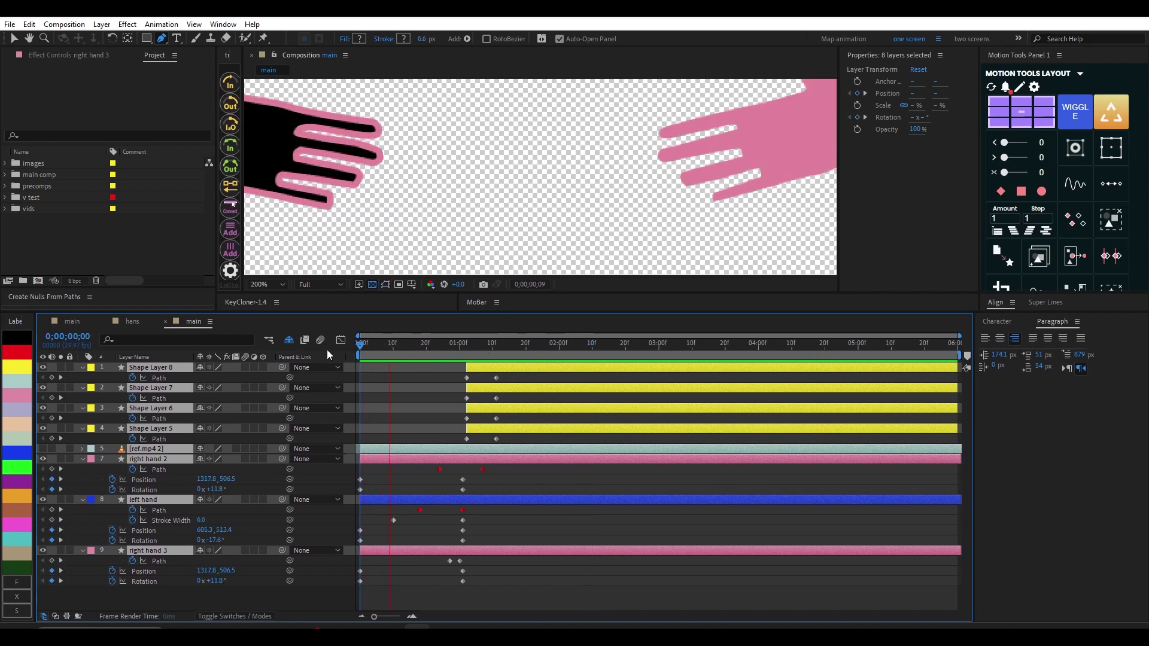
key(space)
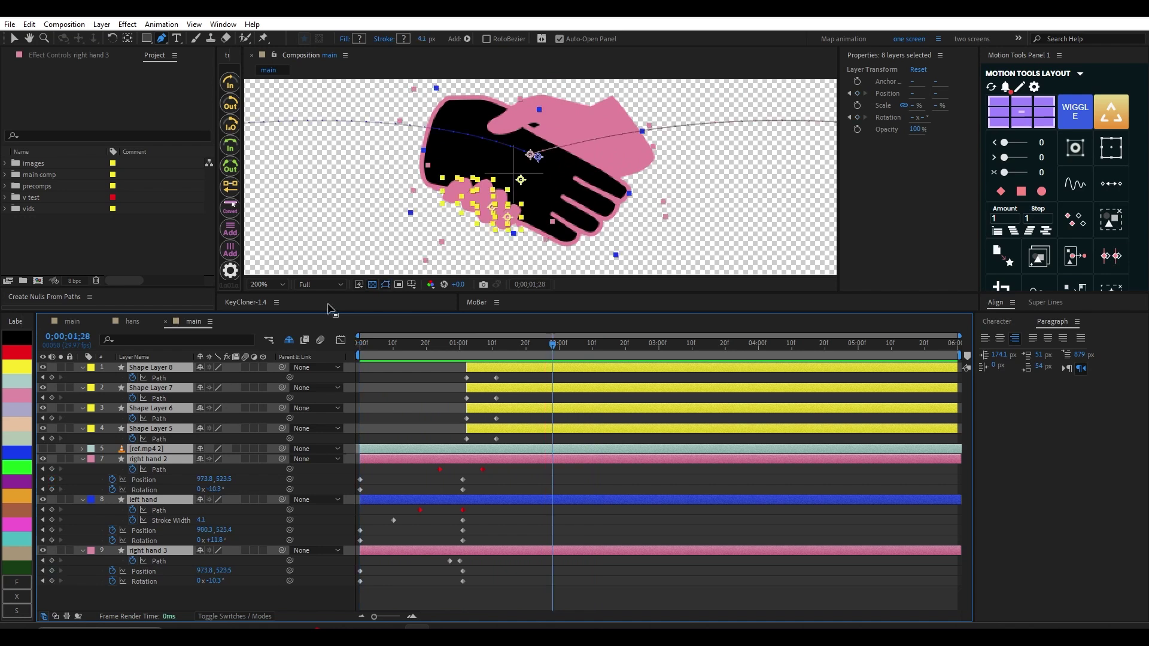
click(514, 382)
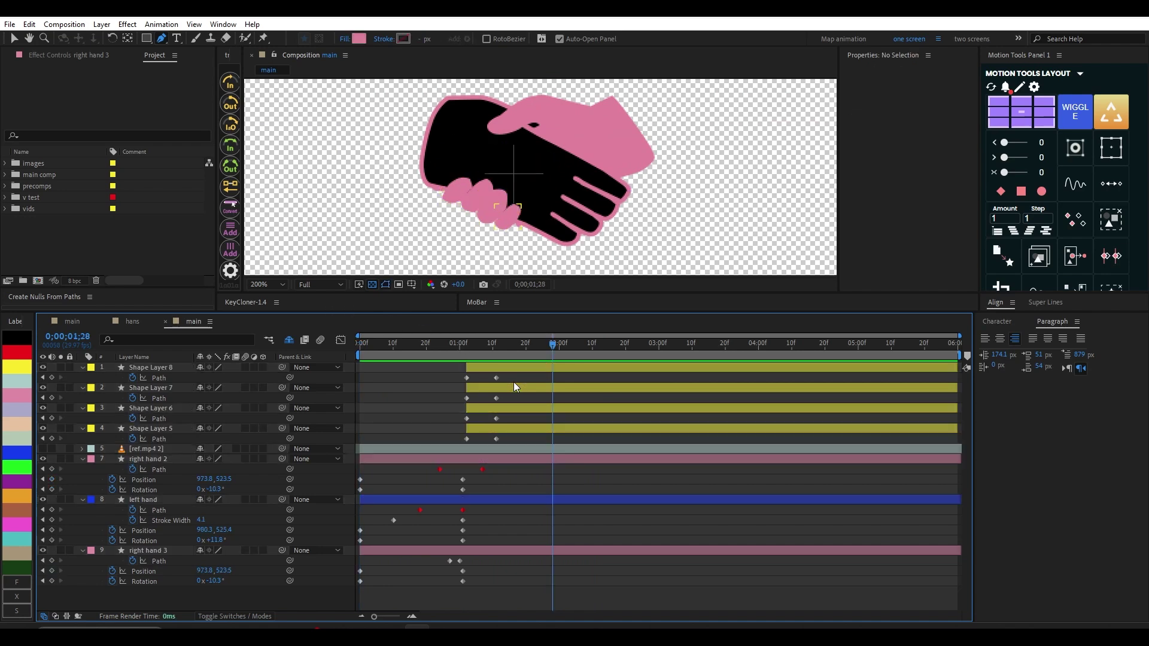
scroll(570, 226, down, 1)
key(period)
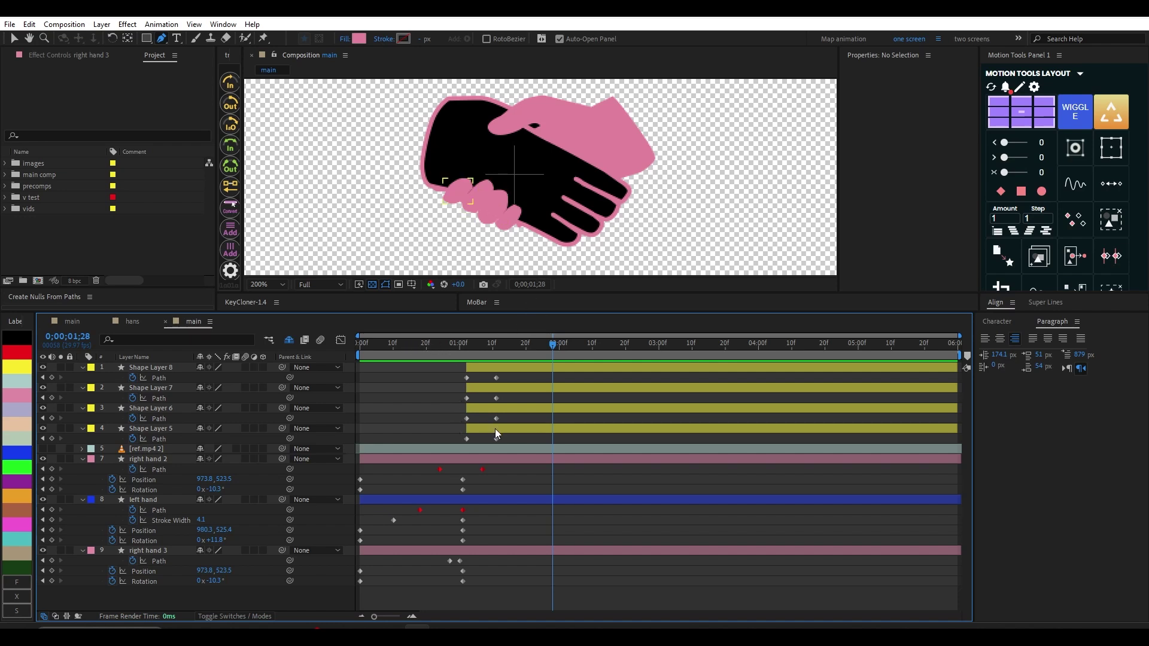
click(429, 491)
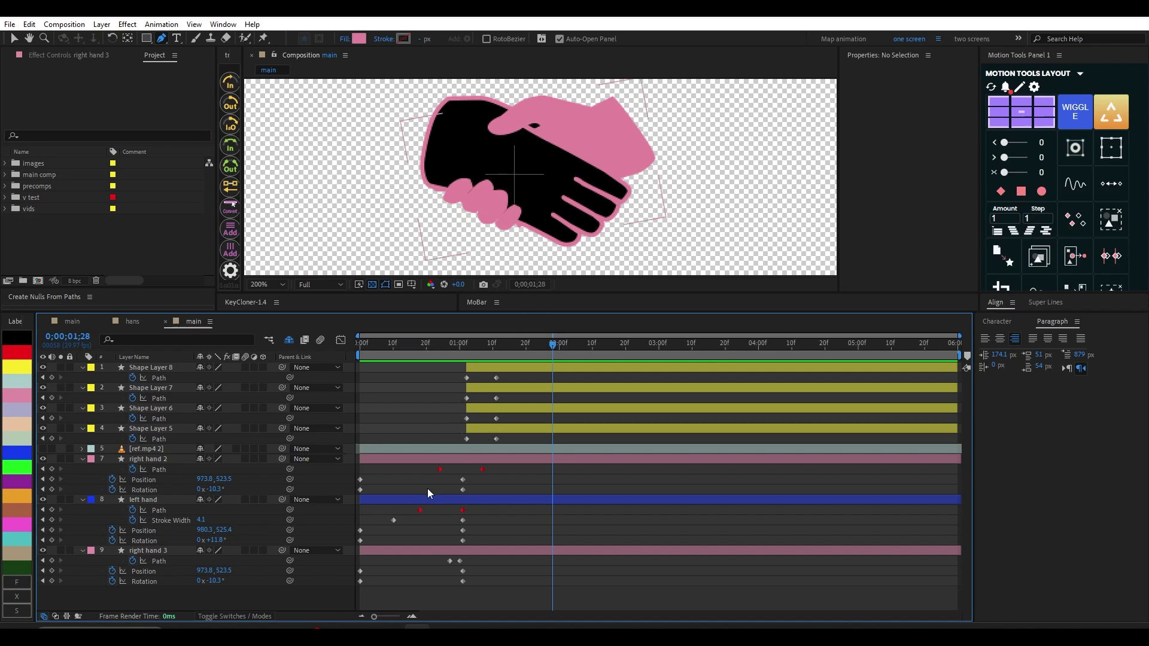
click(469, 600)
click(457, 499)
drag(504, 377, 355, 591)
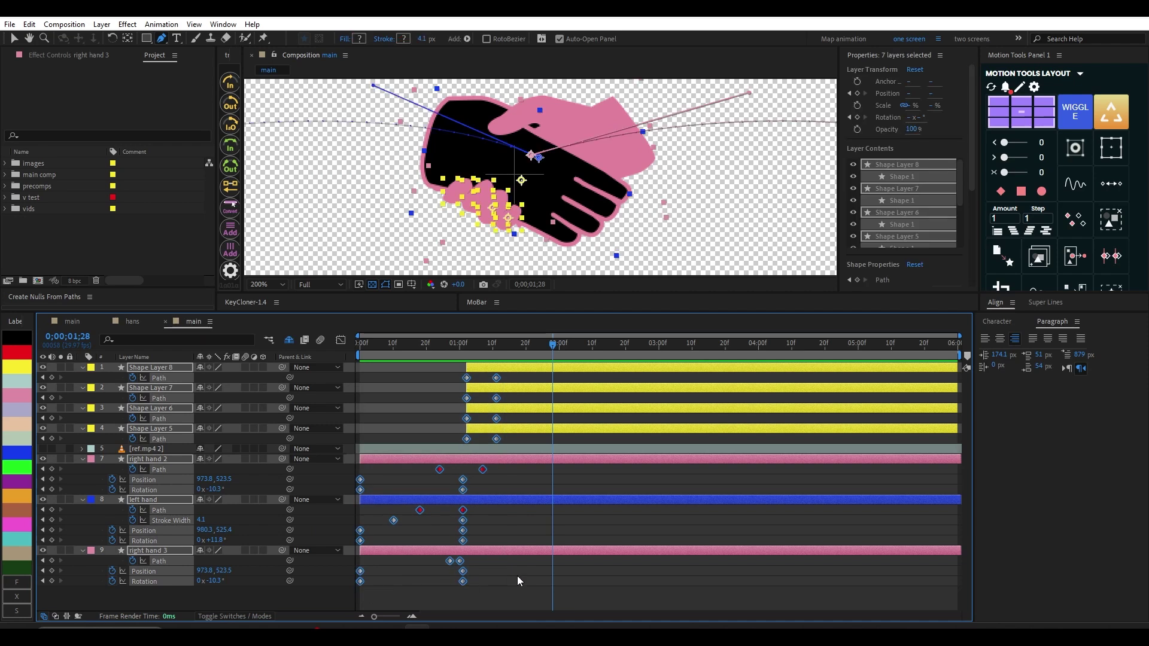
key(F9)
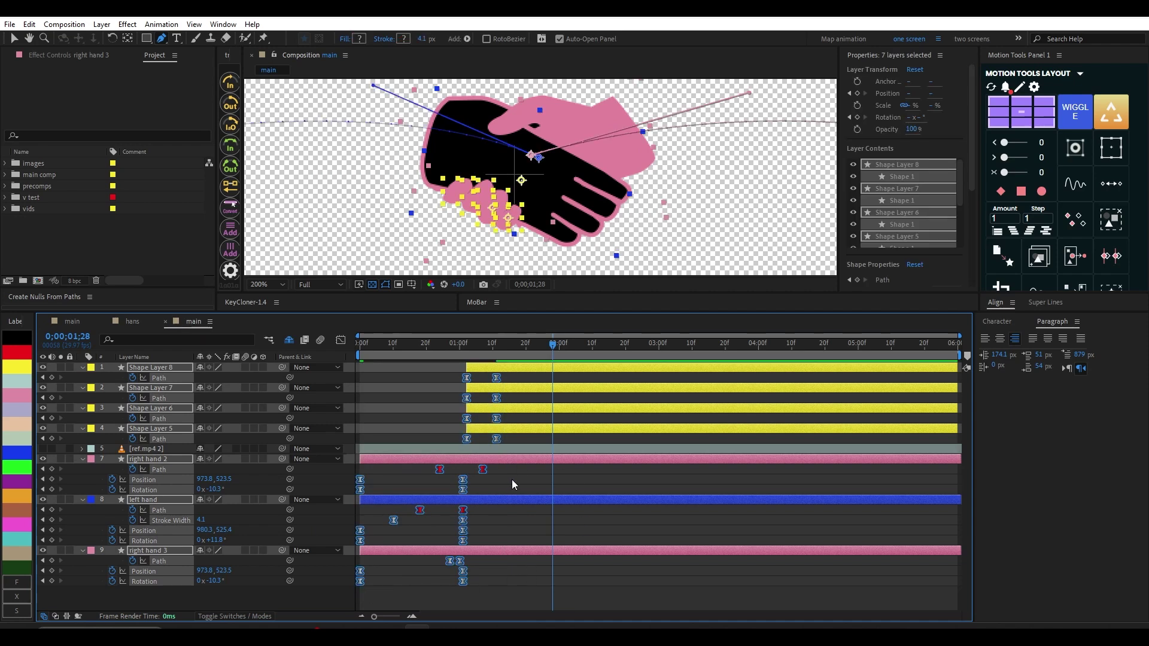
click(509, 488)
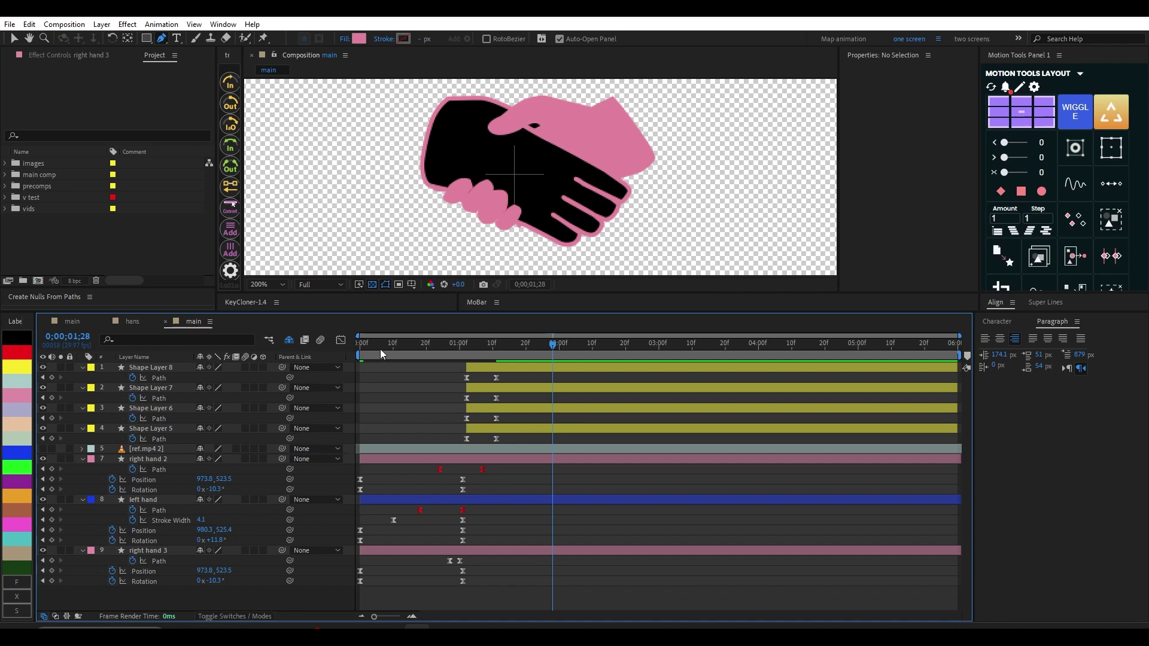
Step: Preview the eased animation and move the final Path keyframes of Shape Layers 5 to 8 slightly later
drag(380, 349, 353, 347)
key(space)
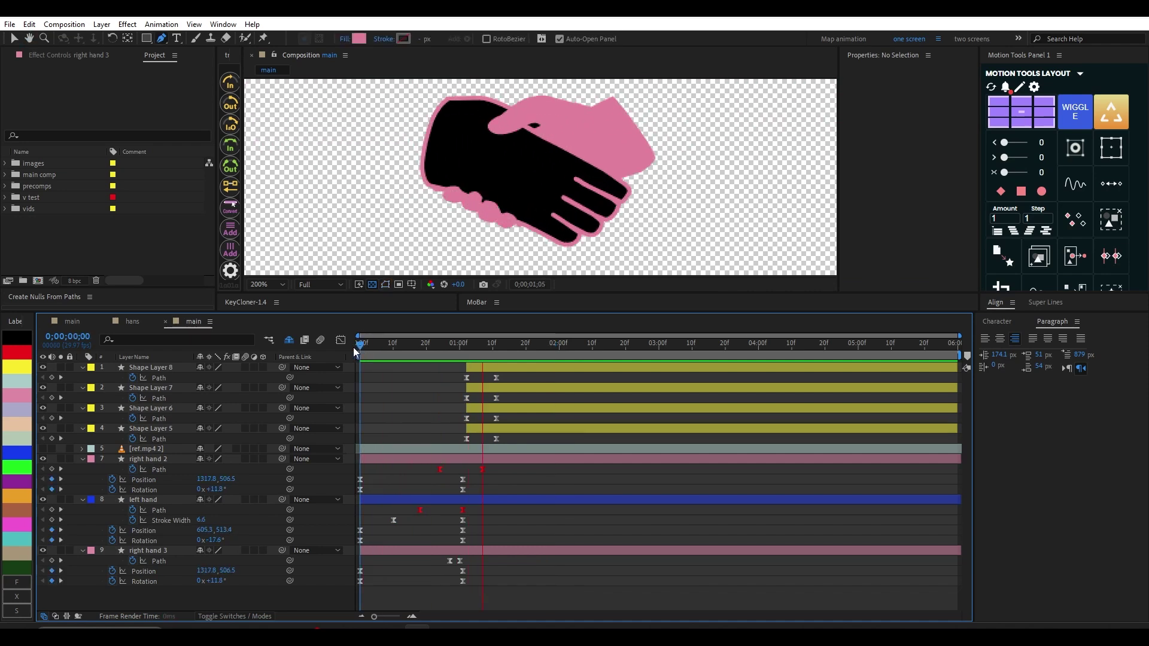
key(space)
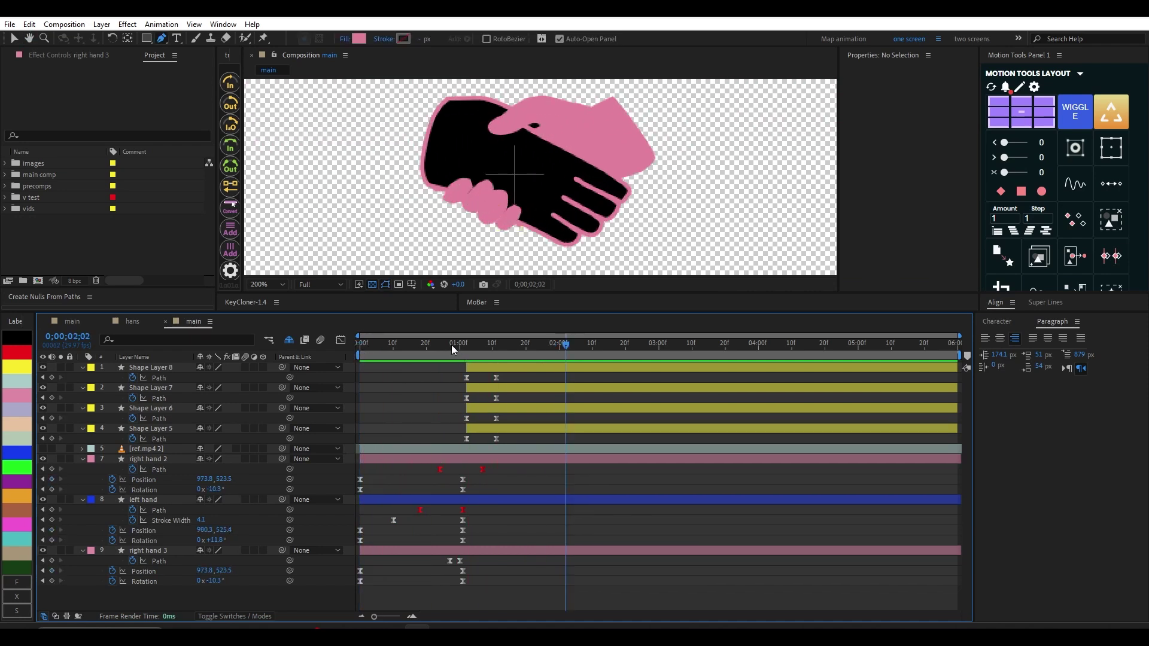
drag(496, 377, 505, 439)
click(519, 379)
Step: Pre-compose Shape Layers 5 to 8 into a new composition named "fingers", moving all attributes into it
click(508, 369)
shift+click(505, 428)
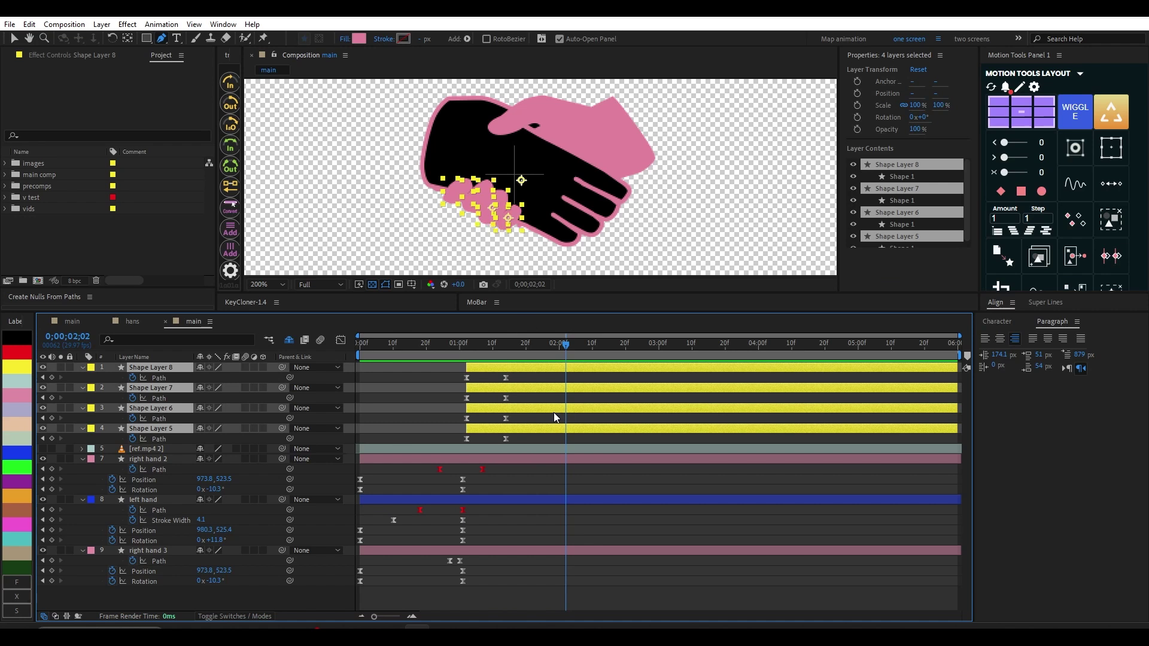
key(ctrl+shift+c)
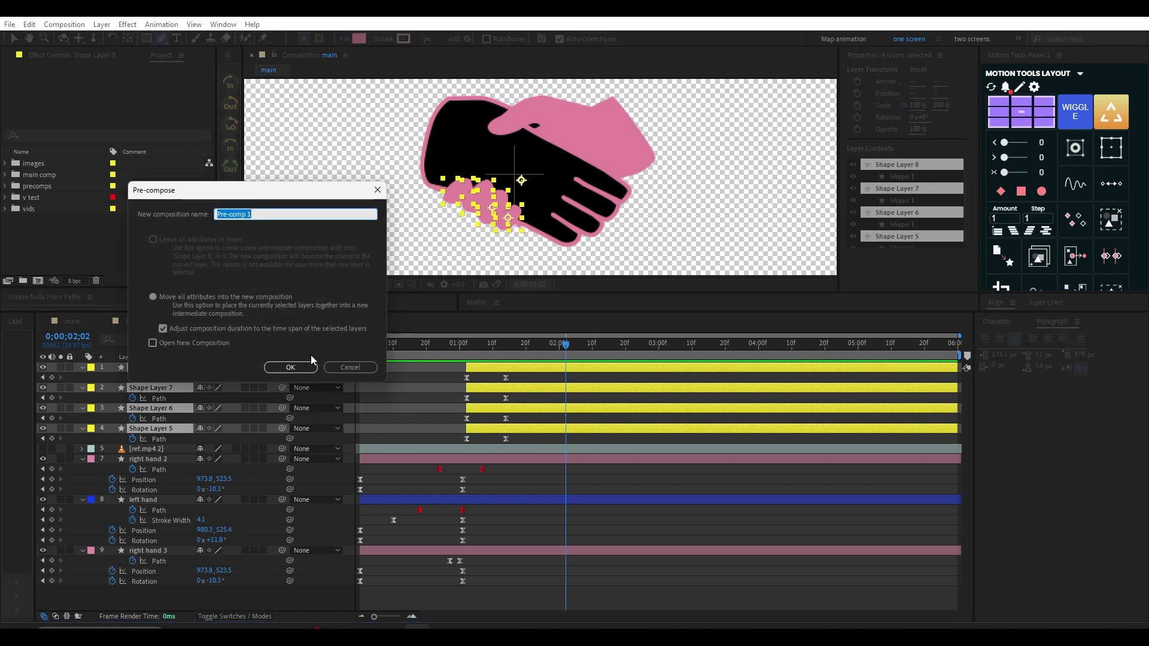
text(fingers)
key(Return)
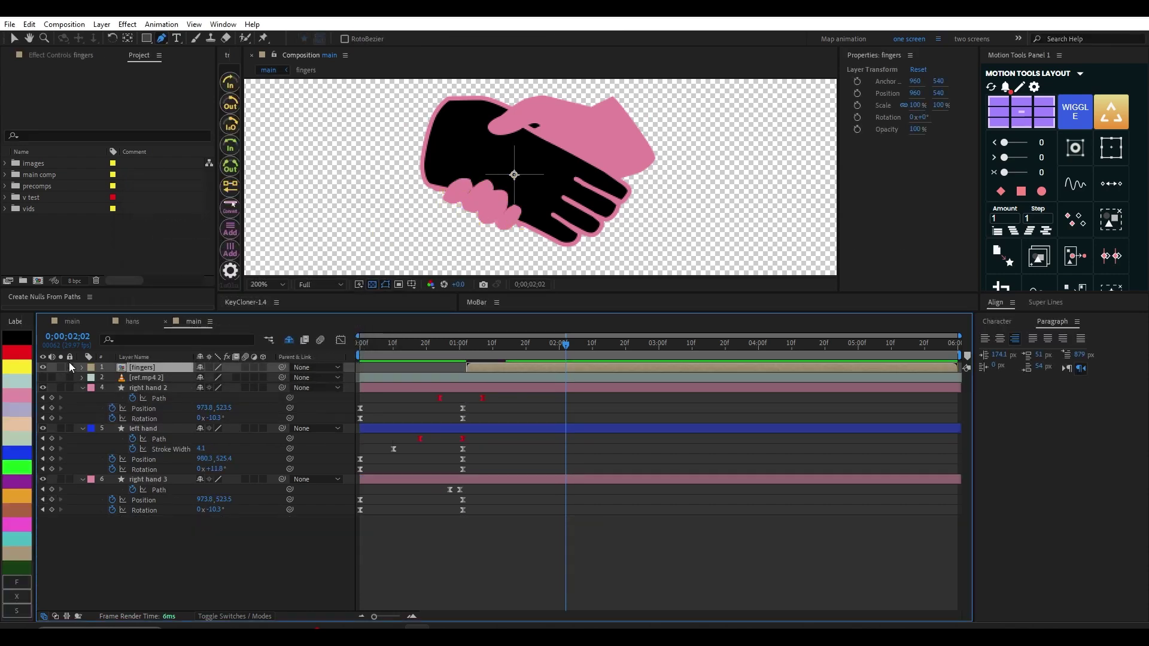
Step: Set the fingers layer's label color to Yellow and place it below the ref.mp4 2 layer
click(91, 367)
click(104, 162)
key(ctrl+[)
Step: Check the moment the fingers layer starts and nudge the layer to position 961, 539
drag(481, 357, 465, 356)
key(v)
drag(518, 180, 519, 179)
Step: Reshape right hand 3's path at the 0;00;01;00 Path keyframe, pulling the protruding pink finger points inside the black hand's outline
mouse_move(479, 352)
mouse_down()
mouse_move(400, 354)
mouse_move(461, 350)
mouse_up()
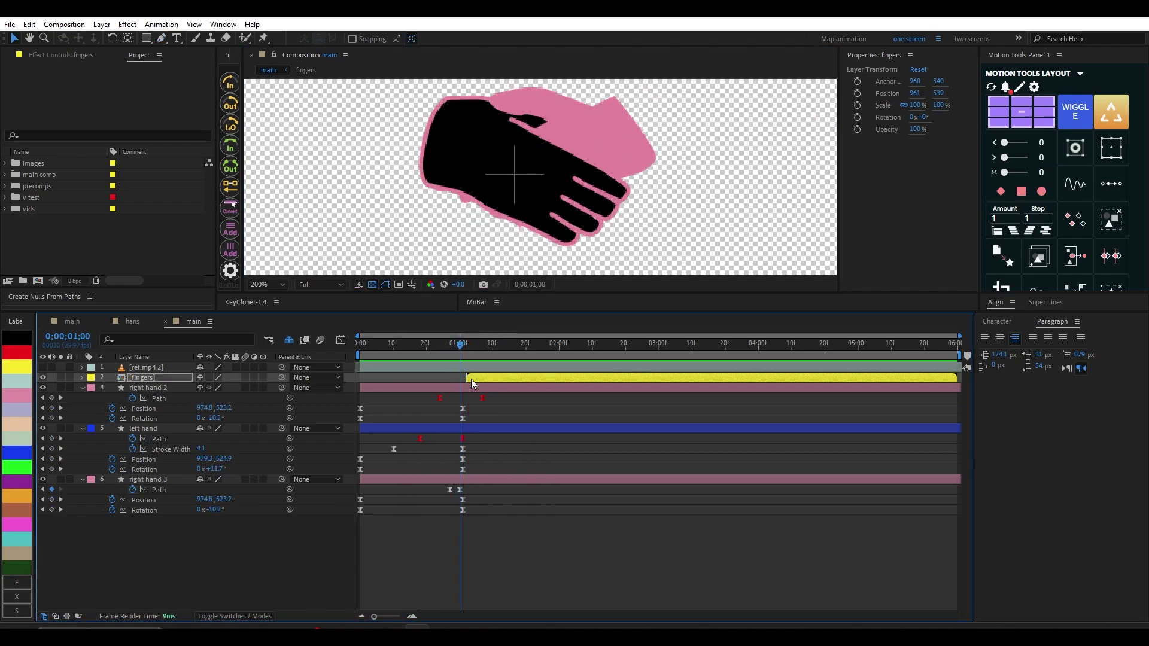
click(464, 480)
click(460, 490)
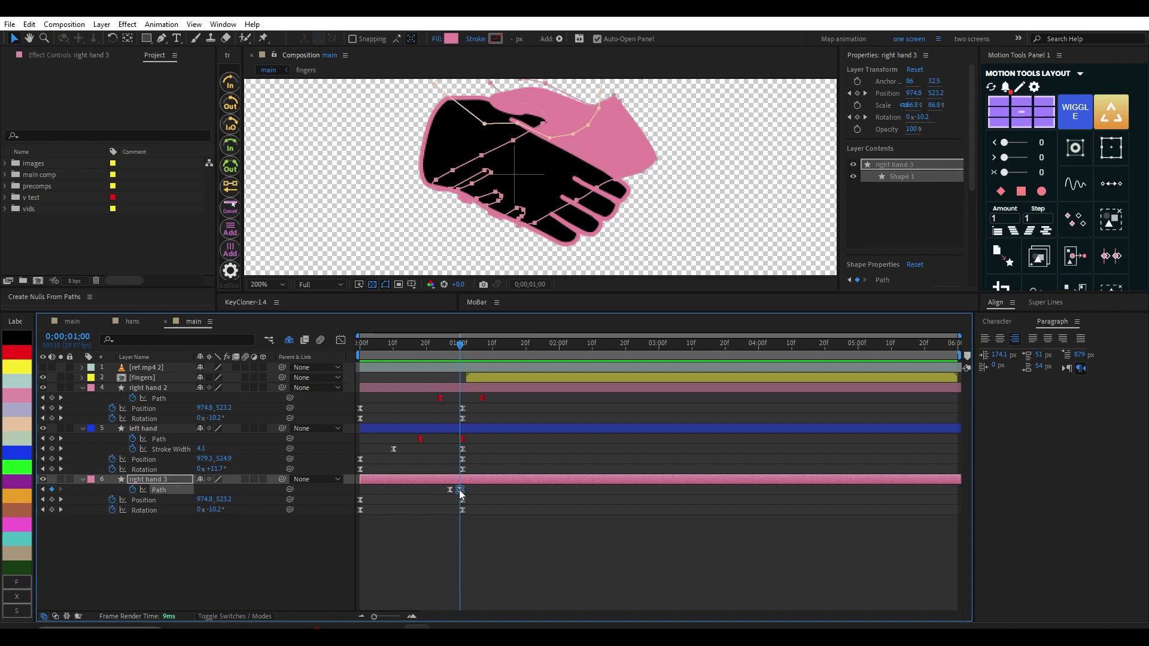
scroll(490, 208, up, 2)
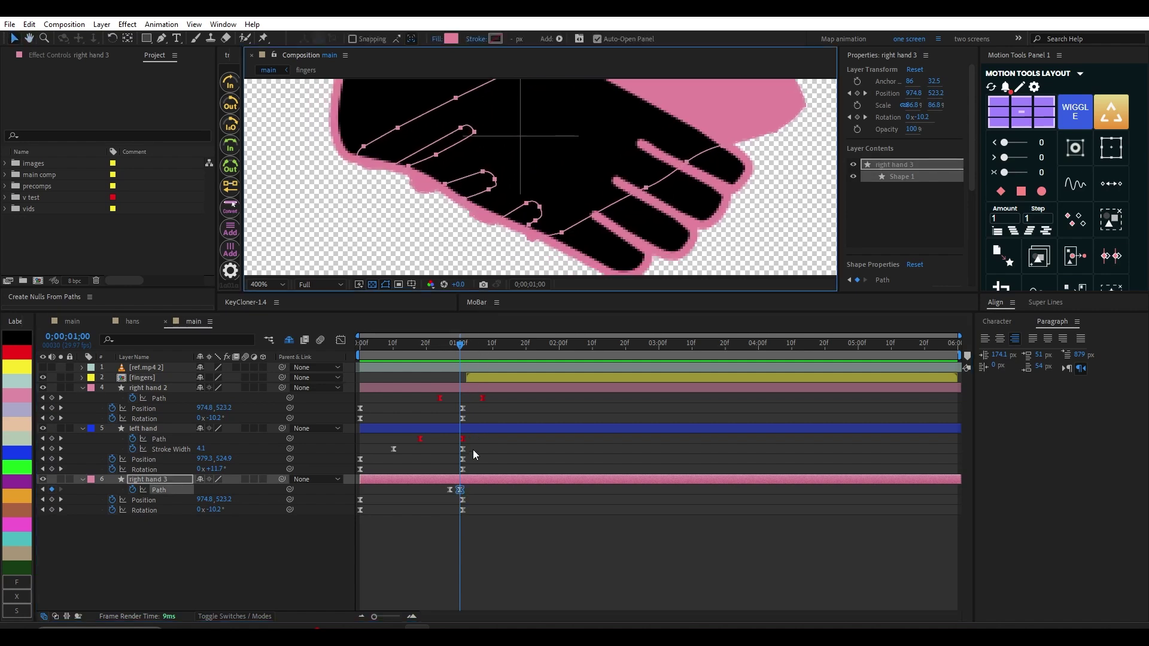
click(461, 347)
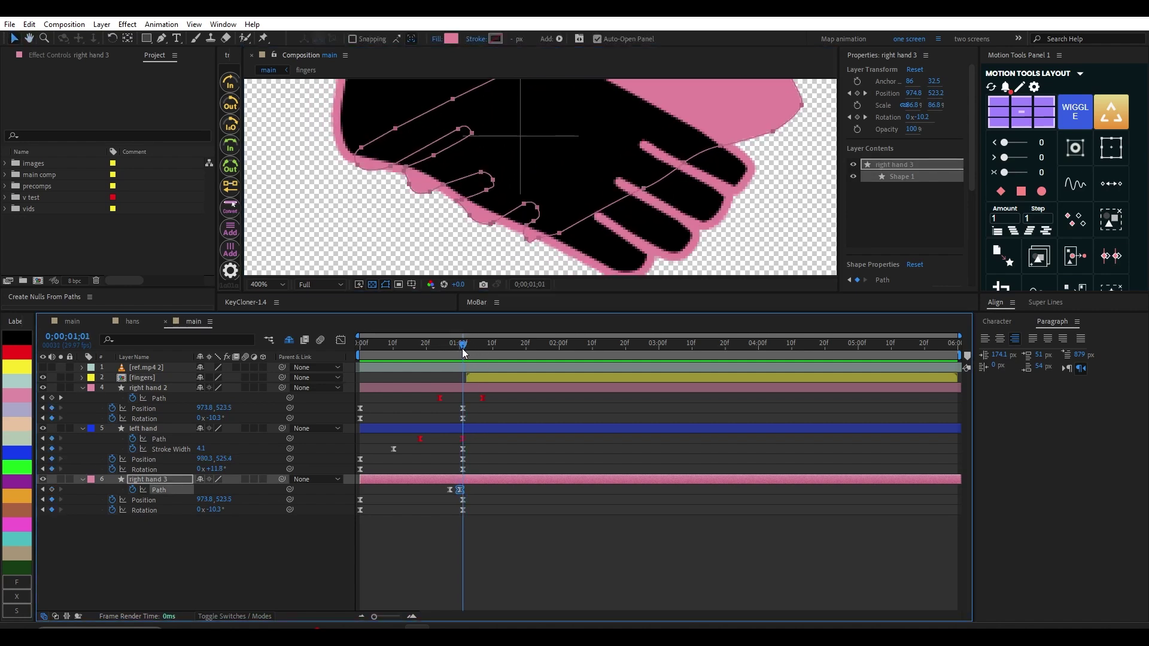
click(490, 514)
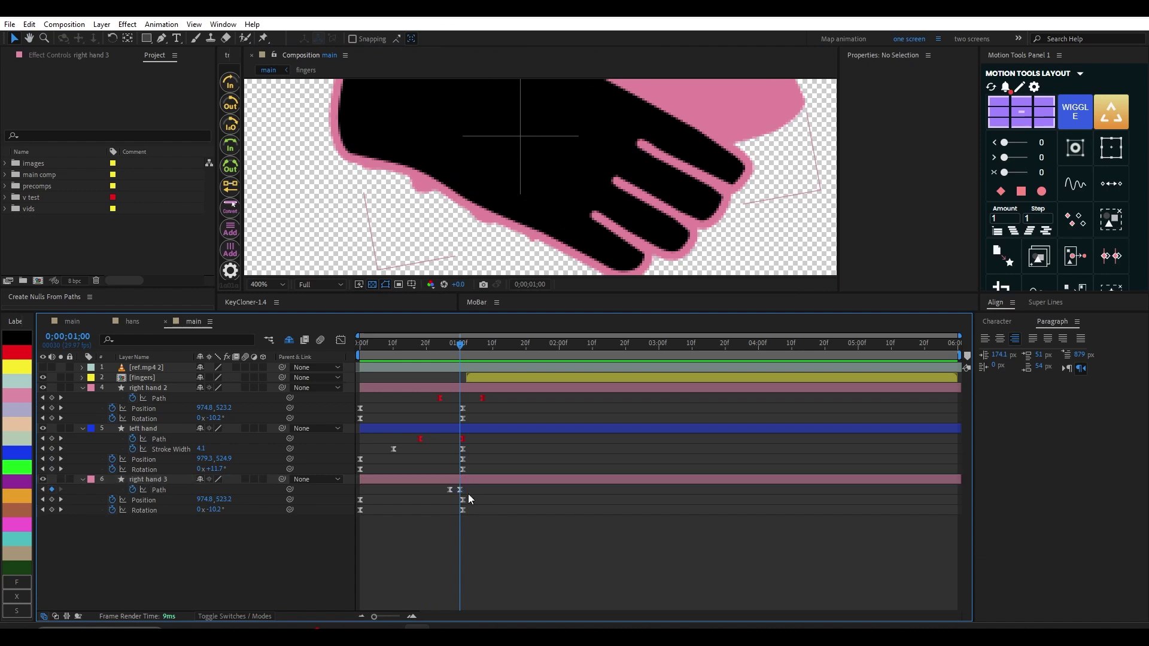
click(460, 489)
scroll(509, 244, up, 1)
scroll(509, 239, down, 3)
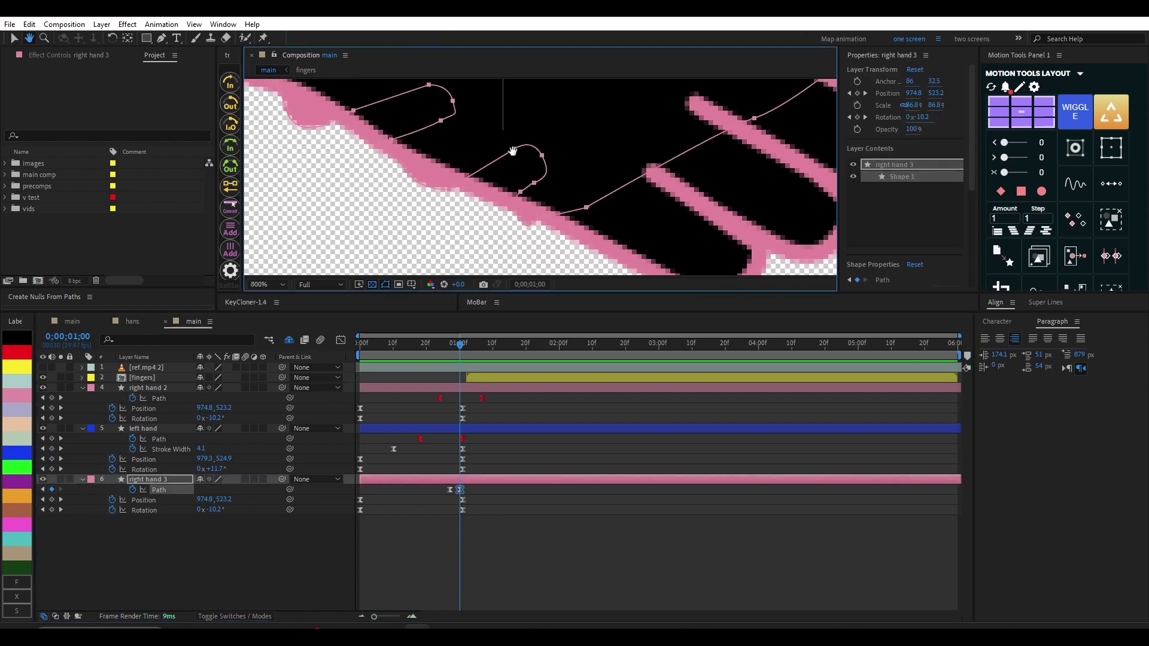
click(529, 203)
drag(529, 198, 542, 204)
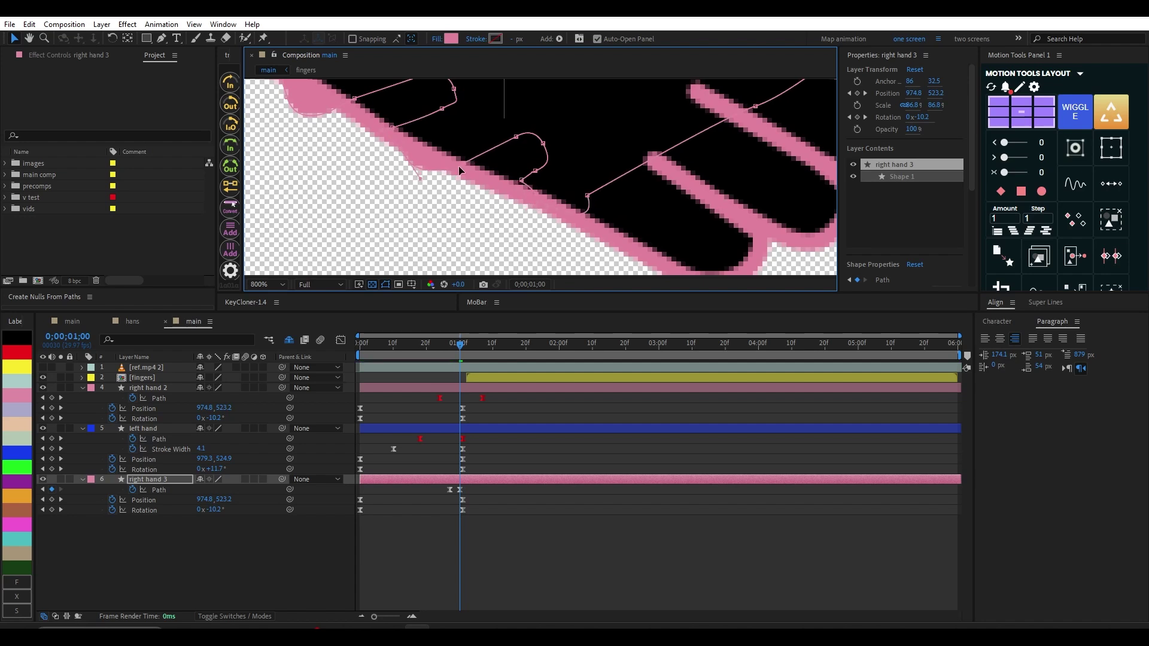
drag(449, 177, 427, 162)
drag(305, 109, 372, 135)
scroll(445, 184, down, 2)
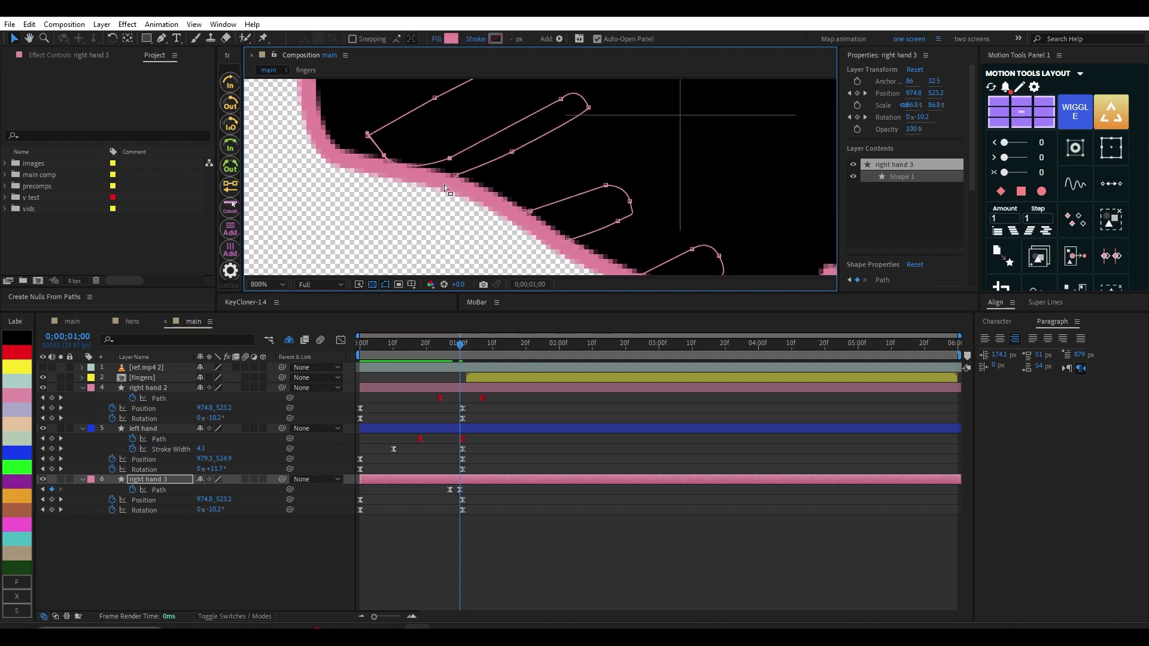
Step: Move both Path keyframes of the right hand 3 layer about three frames earlier
drag(459, 346, 442, 355)
drag(470, 484, 445, 497)
drag(451, 490, 440, 494)
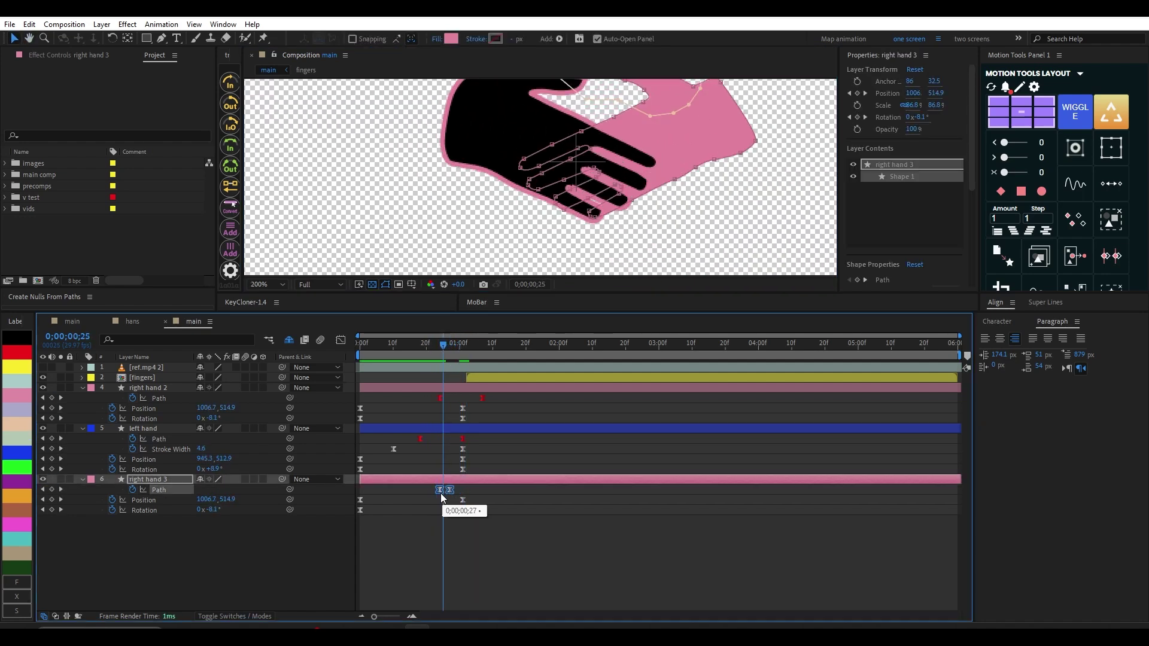
Step: Shift the fingers layer about three frames earlier and preview the animation from the start
drag(487, 378, 477, 378)
drag(444, 347, 469, 350)
key(Home)
scroll(541, 177, down, 1)
key(space)
key(space)
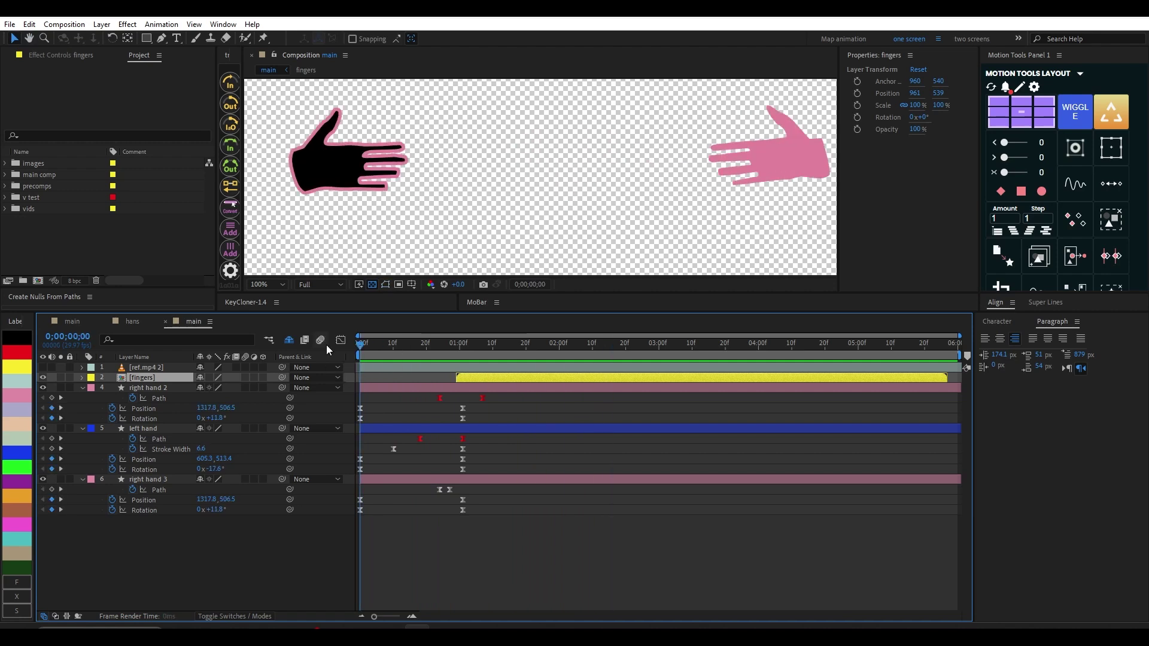
Step: In the fingers composition, reveal the keyframes of Shape Layers 5 to 8 and move their final Path keyframes slightly earlier
drag(361, 344, 430, 343)
double_click(470, 378)
drag(211, 458, 140, 368)
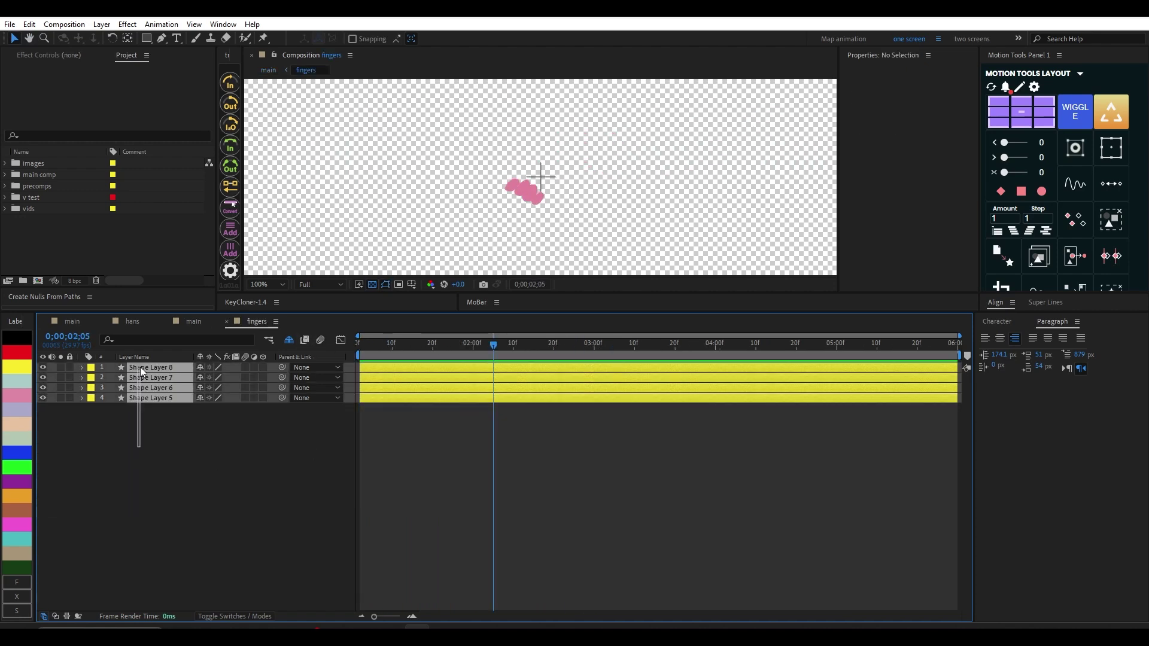
key(u)
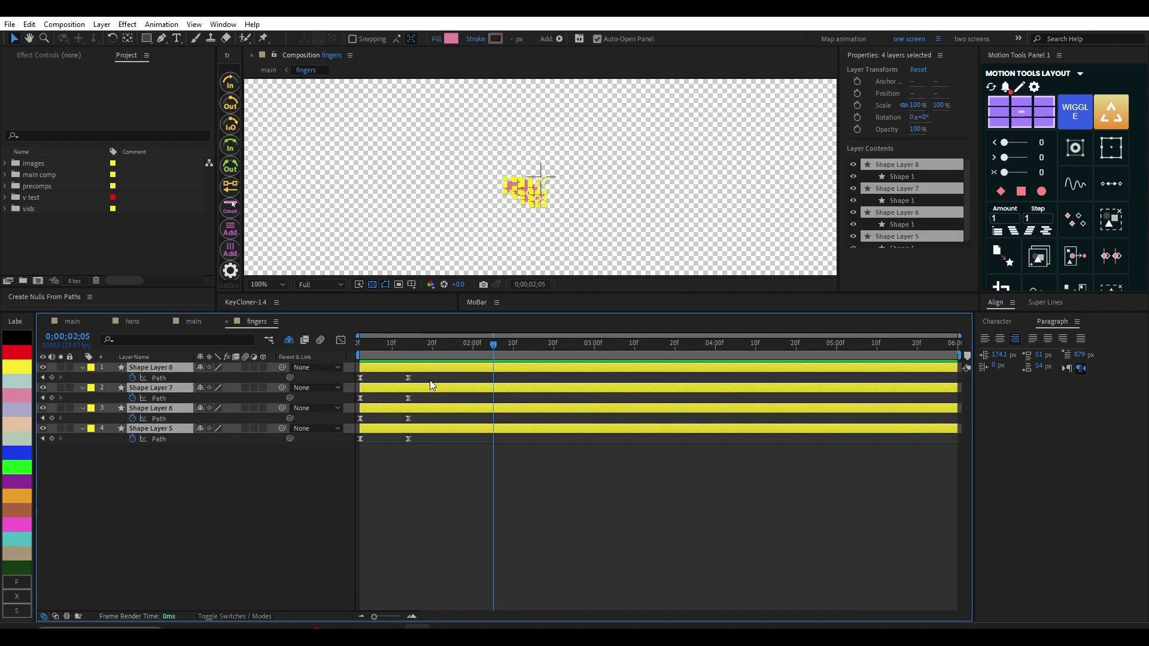
drag(424, 374, 394, 438)
Step: Return to the handshake's main composition, close the extra main and hans compositions, and preview the handshake
click(170, 324)
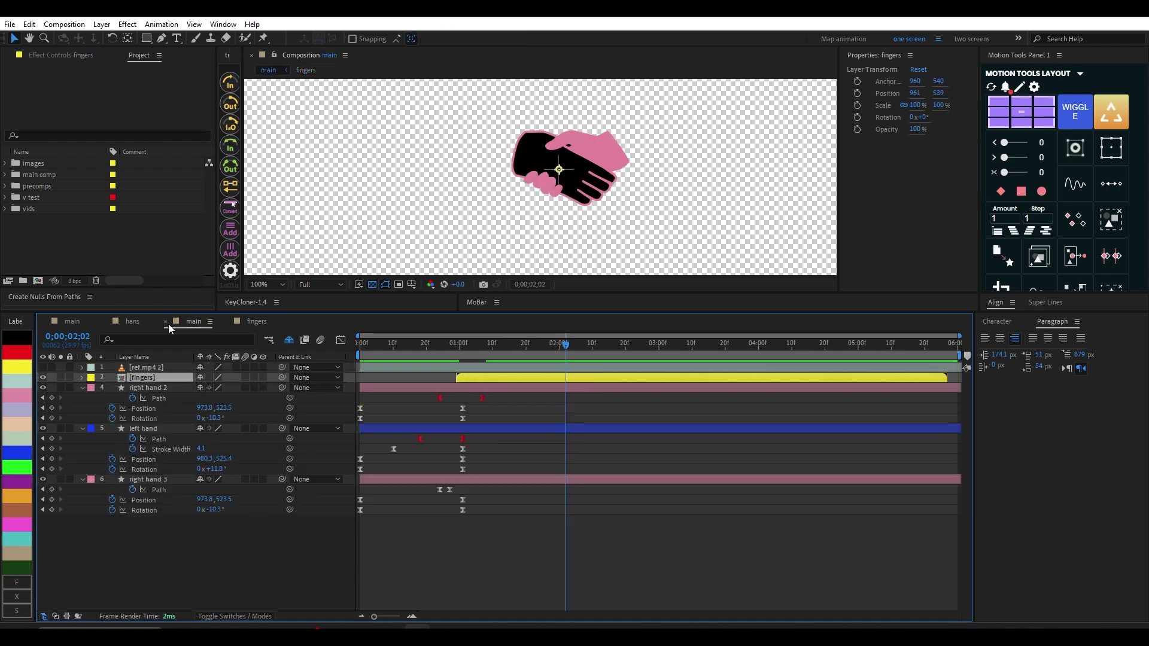
click(43, 323)
click(43, 323)
mouse_move(413, 346)
mouse_down()
mouse_move(447, 347)
mouse_move(396, 347)
mouse_up()
key(space)
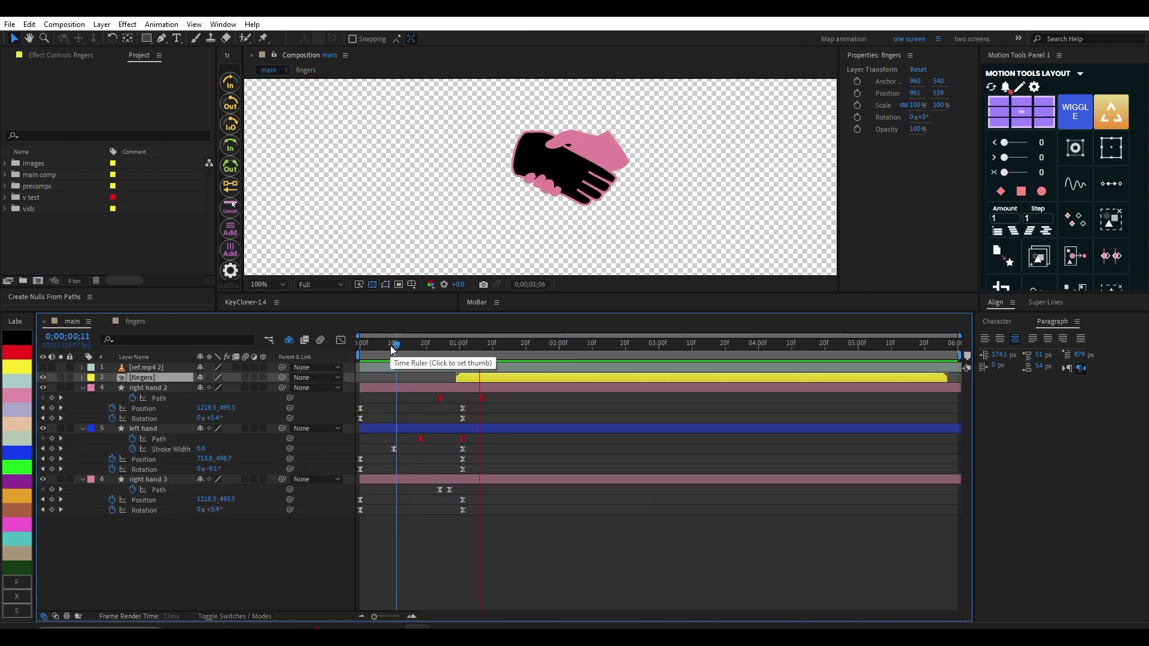
key(space)
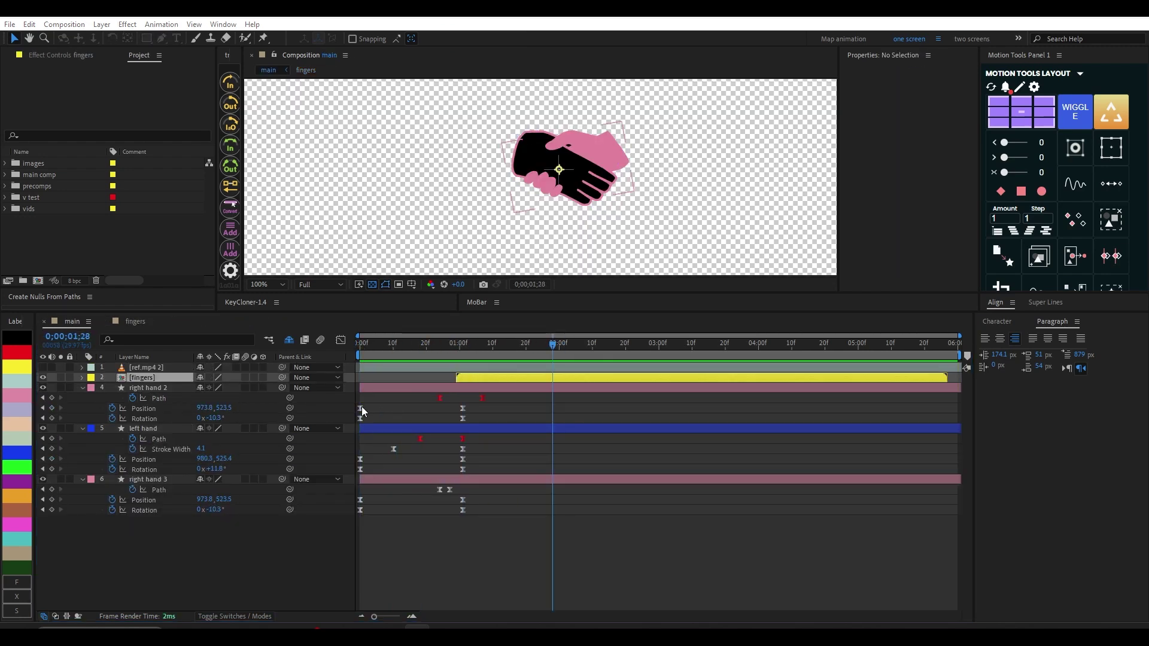
Step: Select the Position keyframes of right hand 2, left hand and right hand 3 and show them in the Graph Editor
click(400, 429)
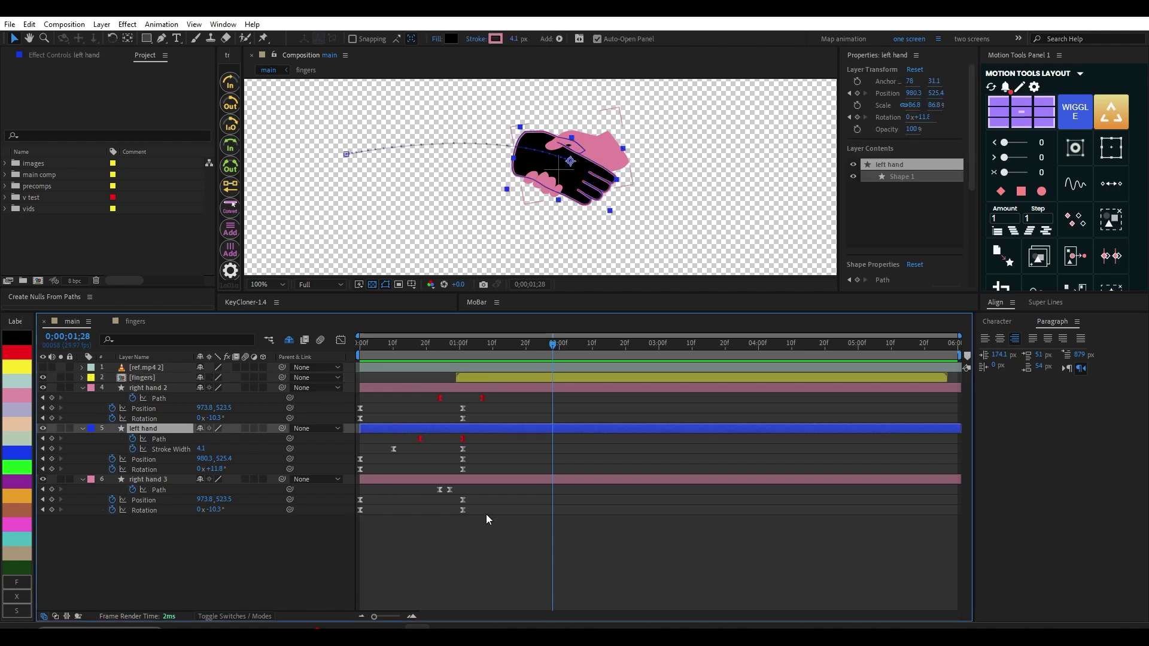
drag(476, 498, 434, 504)
drag(355, 503, 357, 503)
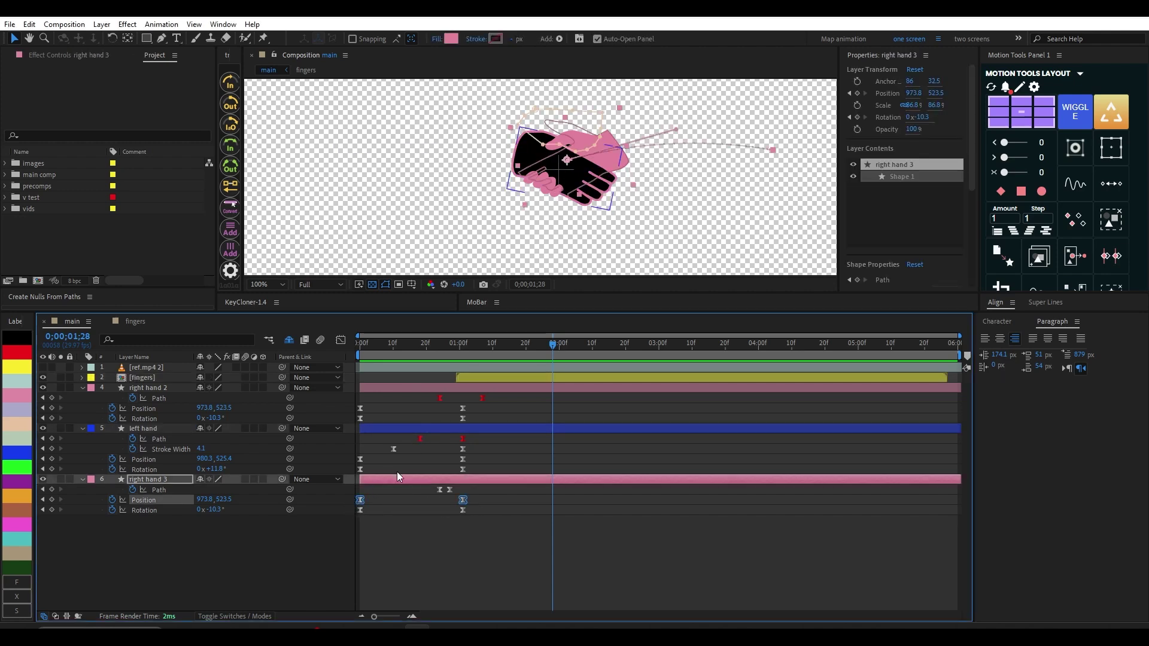
drag(480, 459, 379, 465)
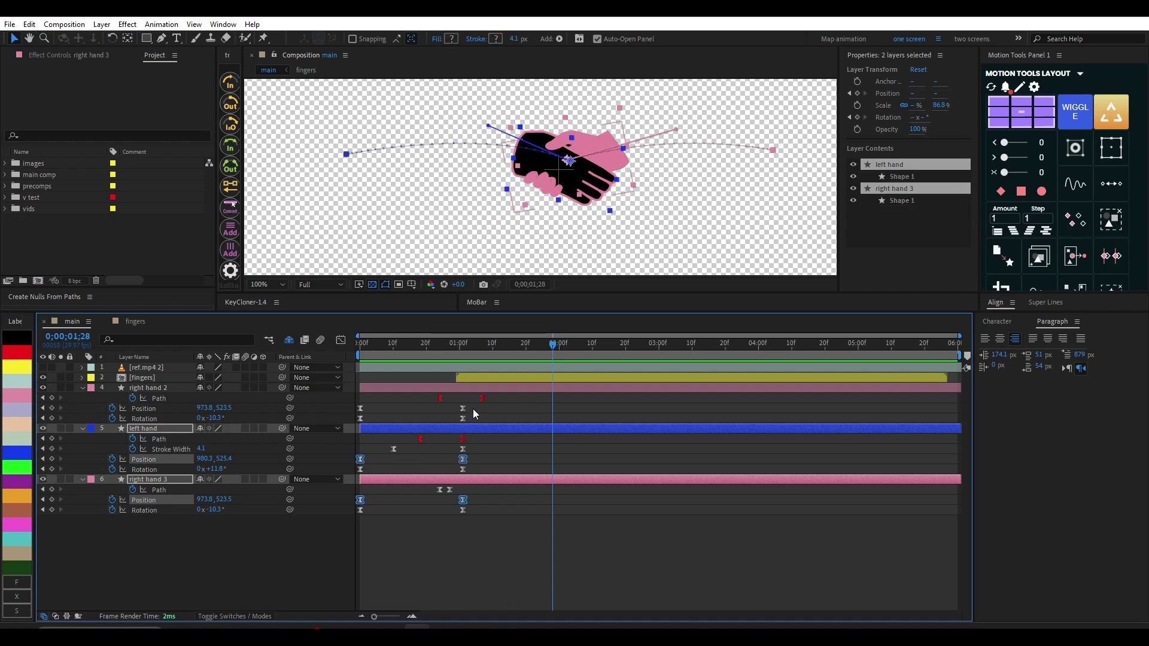
drag(473, 407, 352, 412)
click(342, 342)
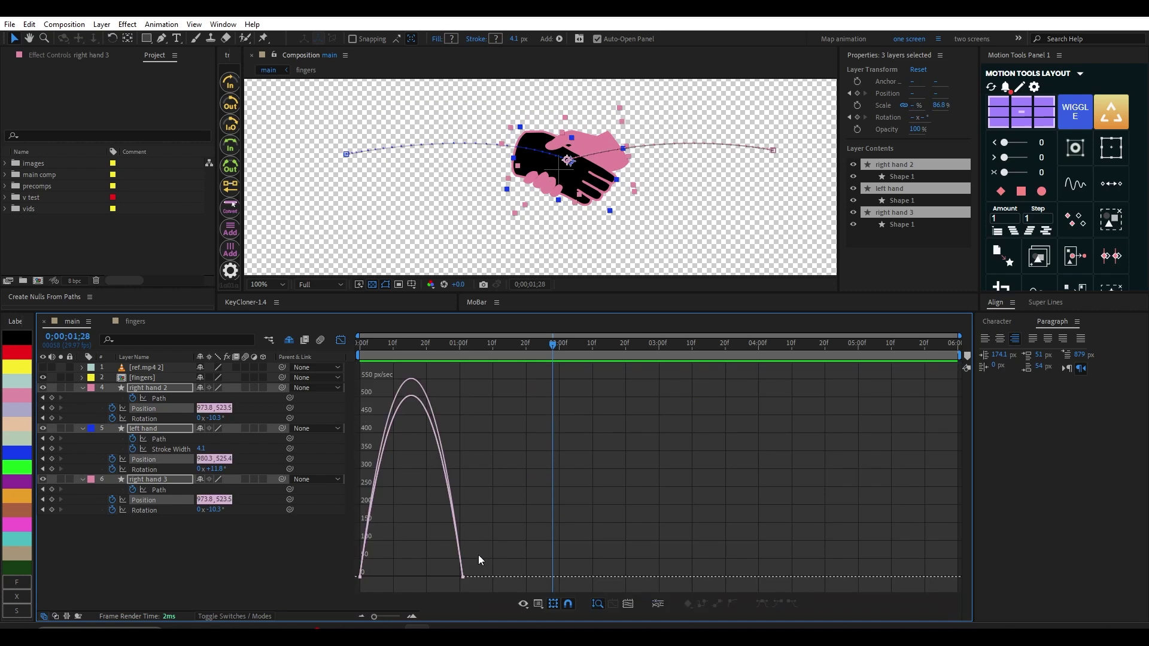
Step: Try a longer ease into the final Position keyframes of the three hand layers, preview it, and undo the curve change
drag(483, 566, 422, 573)
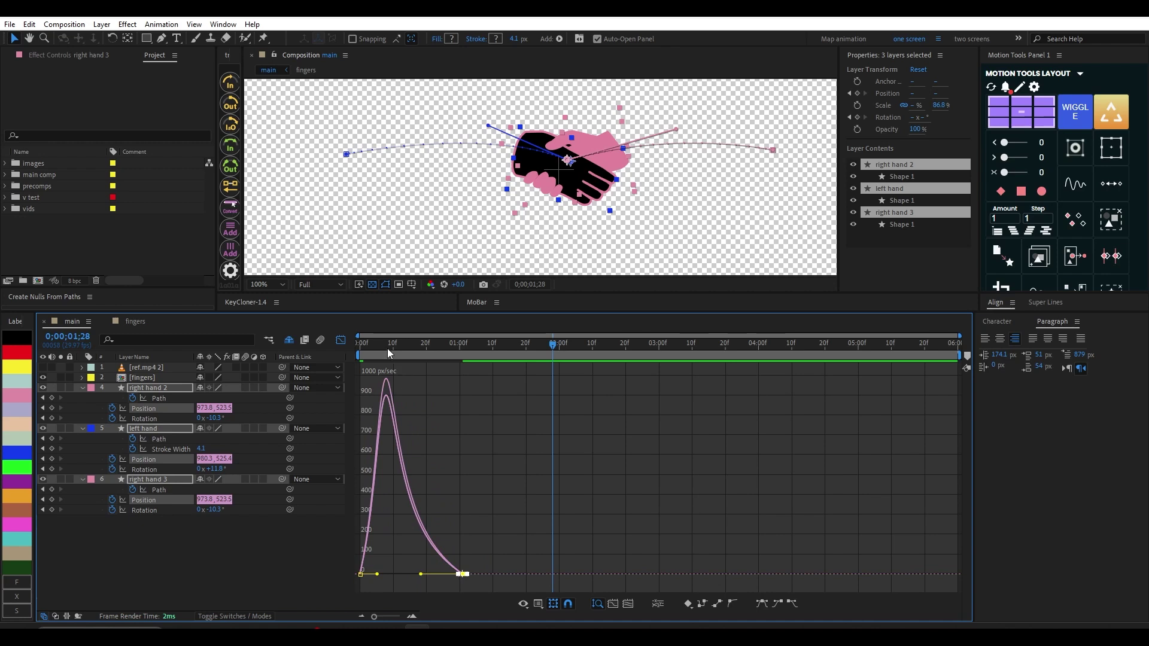
key(Home)
key(space)
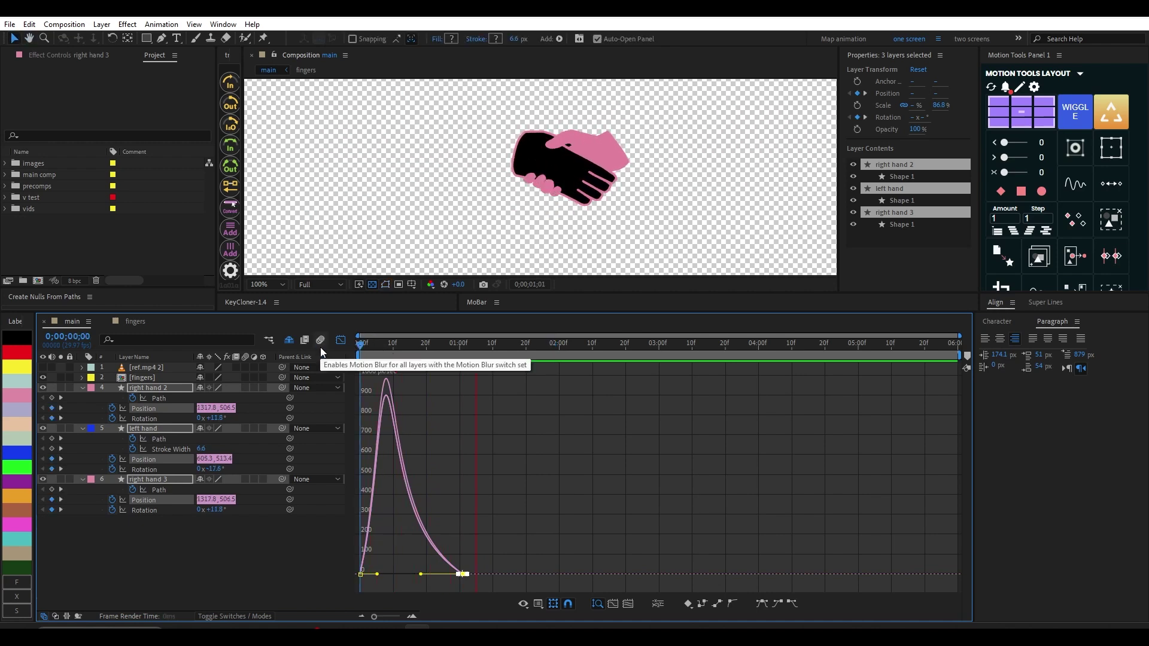
key(space)
key(space)
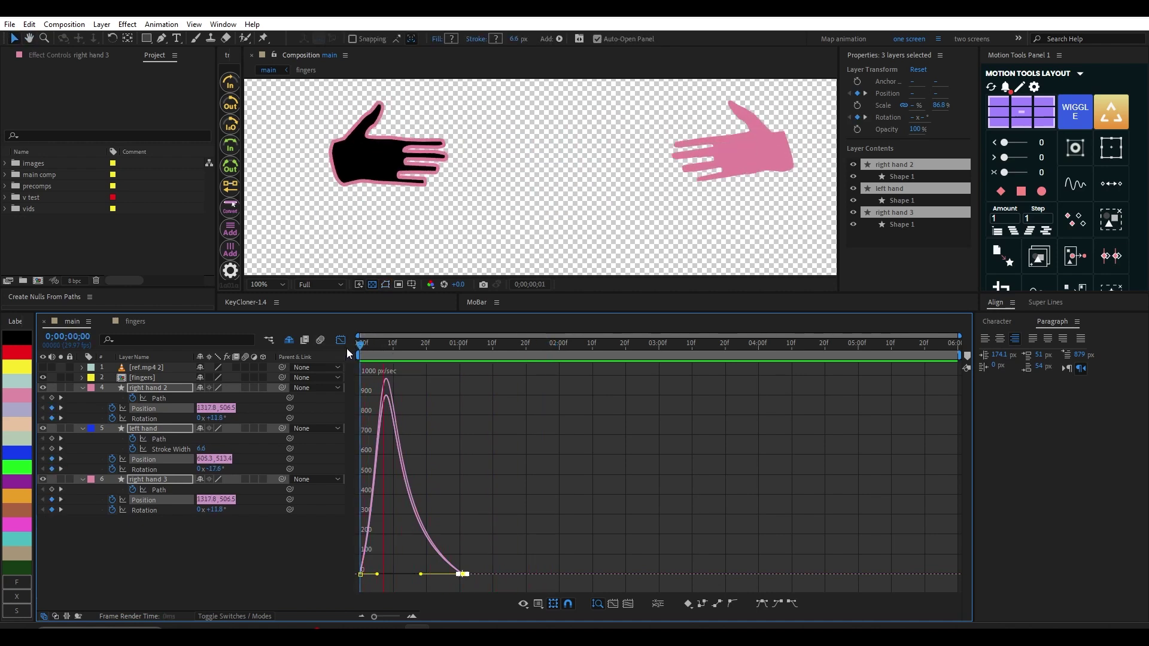
key(space)
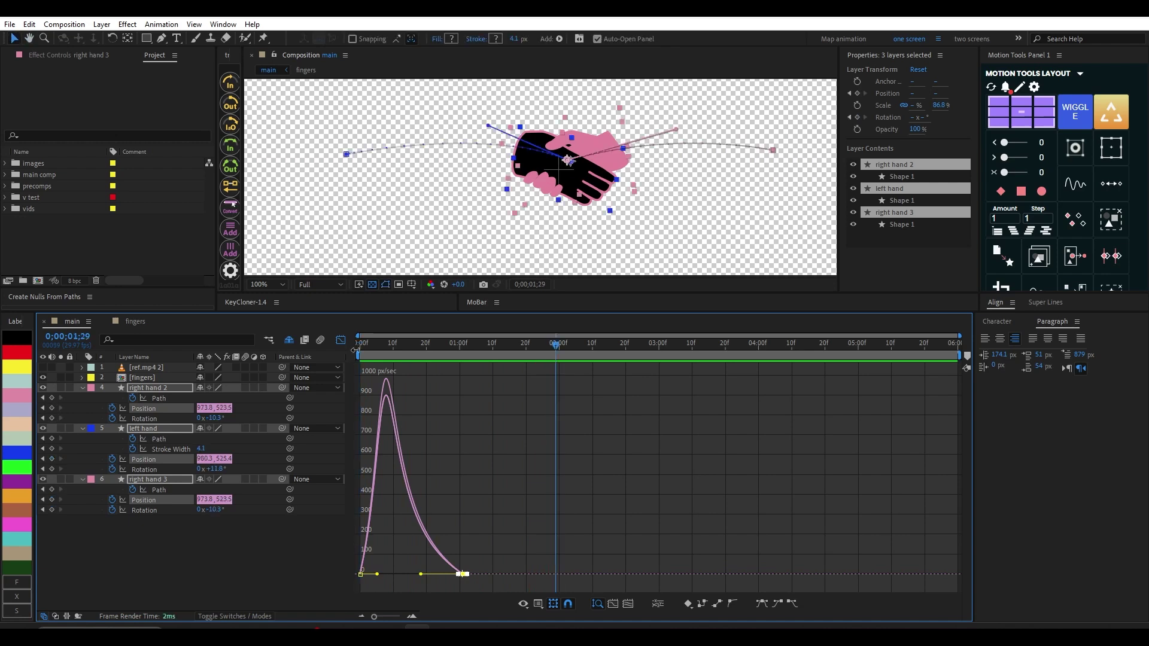
drag(387, 349, 306, 347)
key(space)
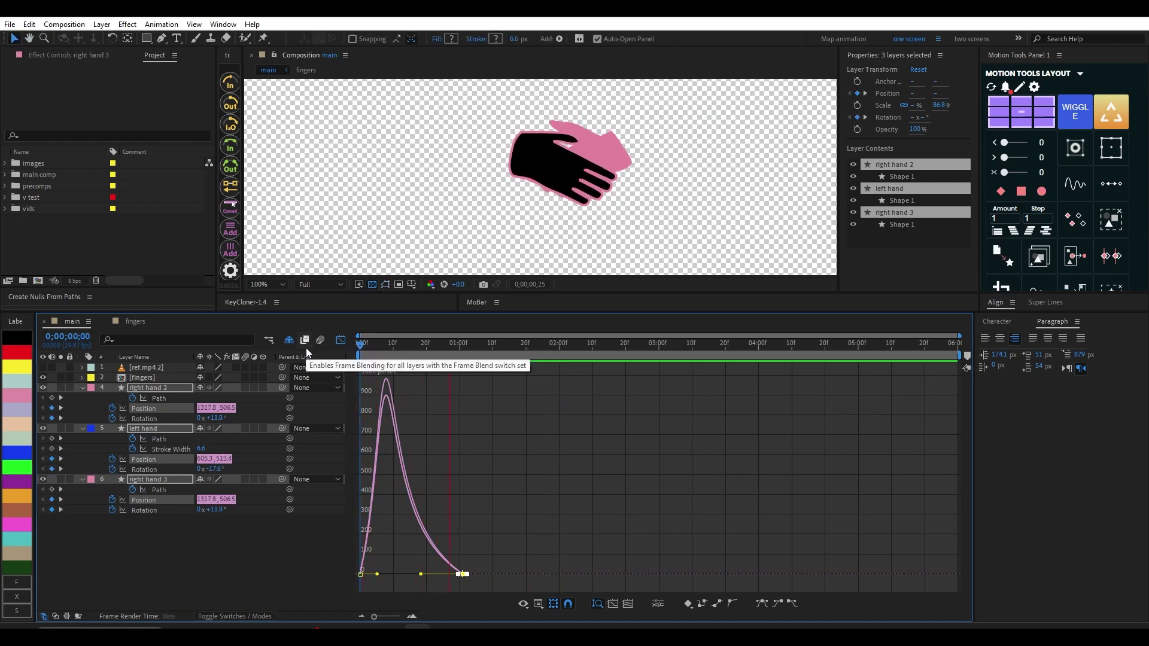
key(space)
key(ctrl+z)
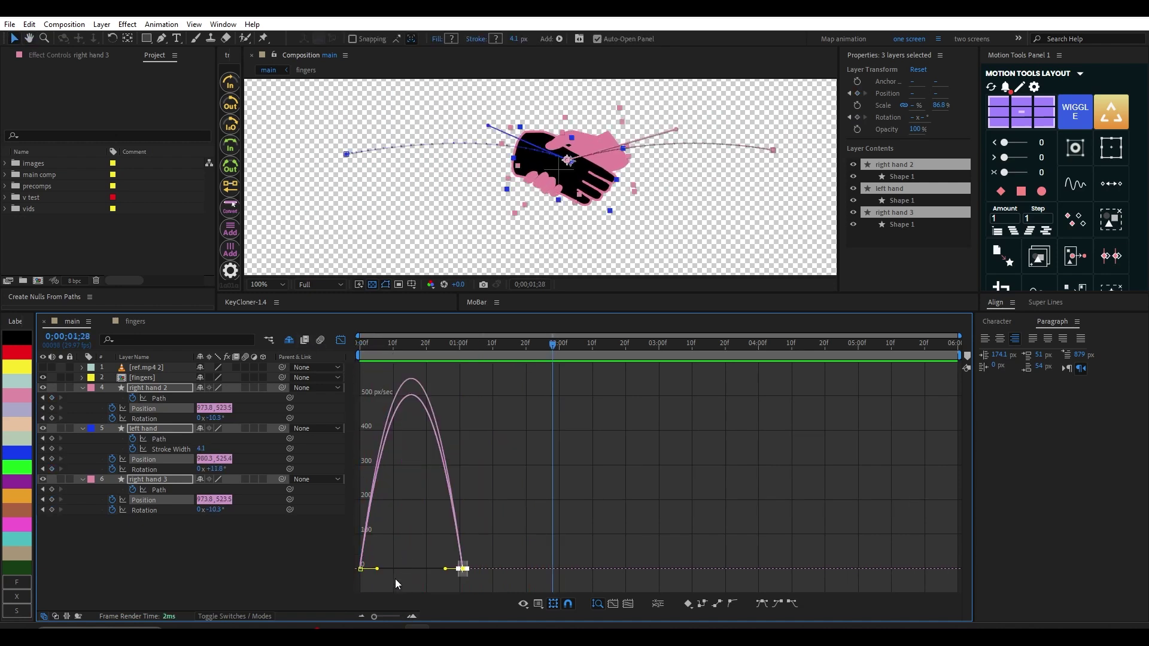
Step: Lengthen the Position ease handles at both ends to a speed peak of about 700 px/sec, preview the motion, and close the Graph Editor
drag(390, 565, 429, 576)
click(463, 574)
key(Home)
key(space)
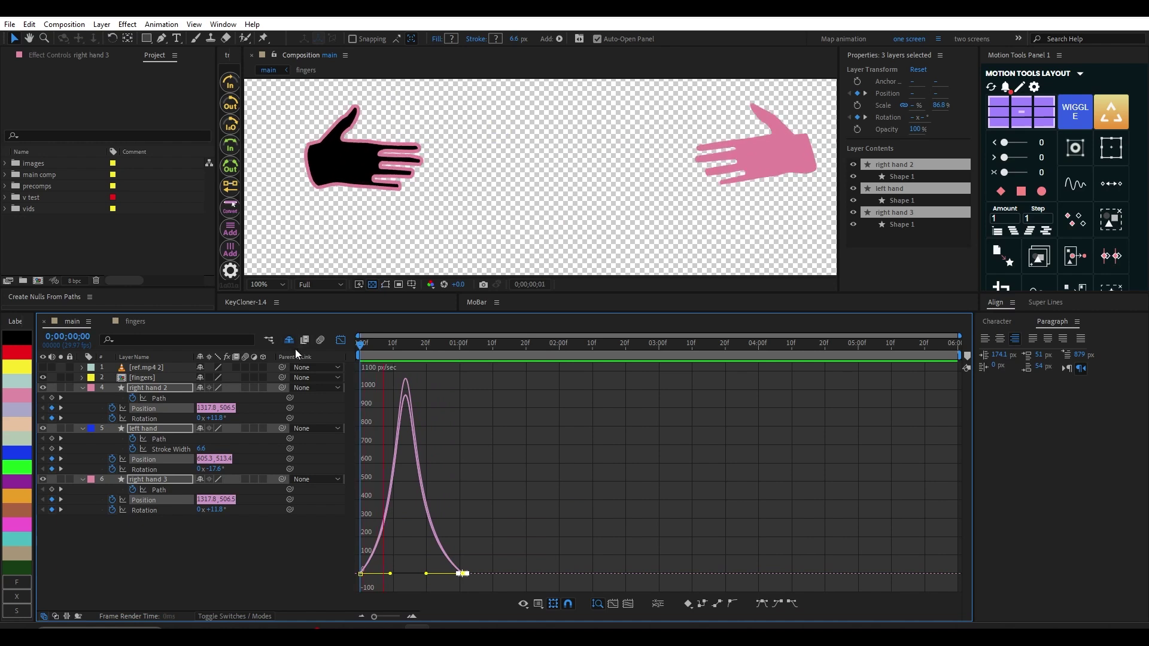
key(space)
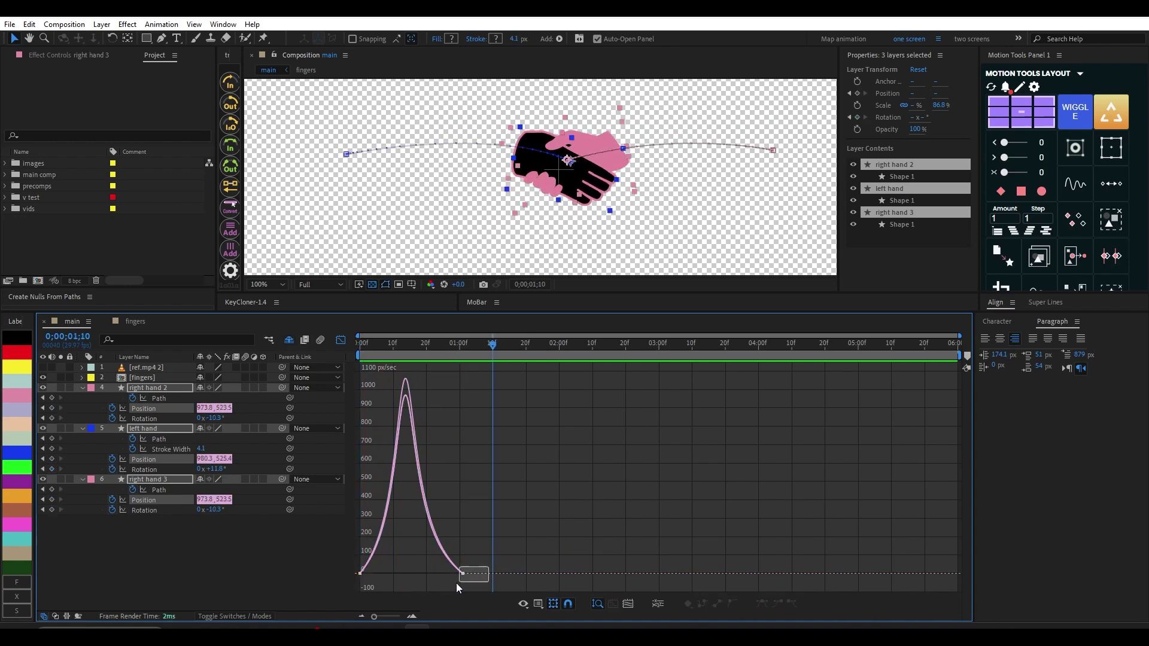
drag(427, 573, 383, 574)
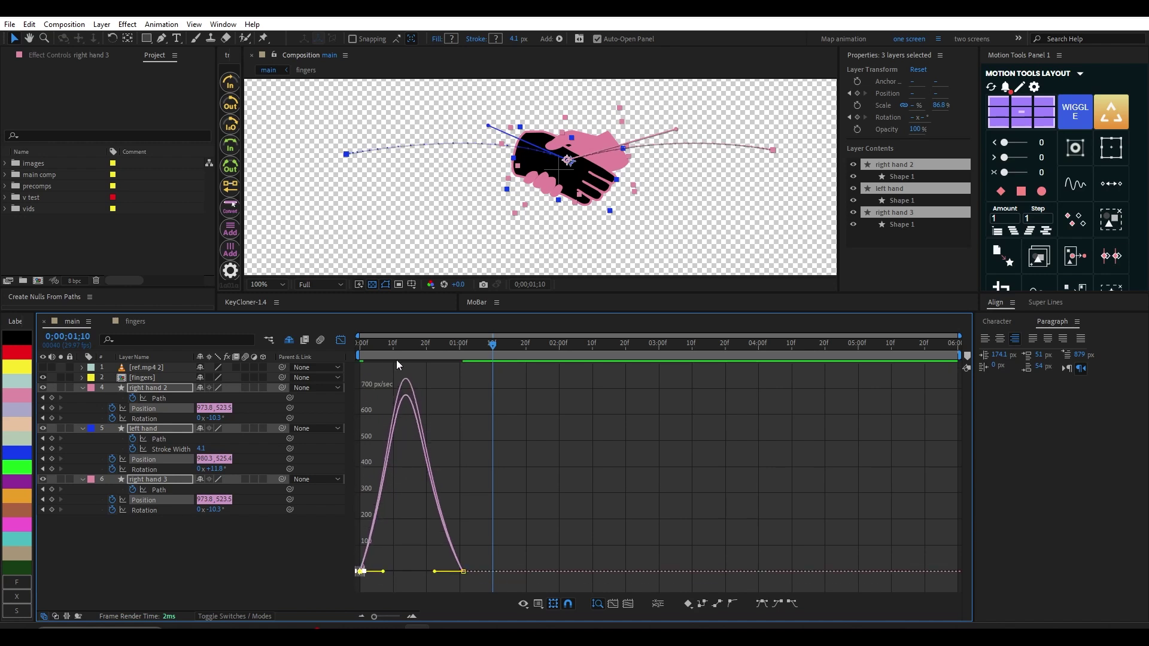
key(space)
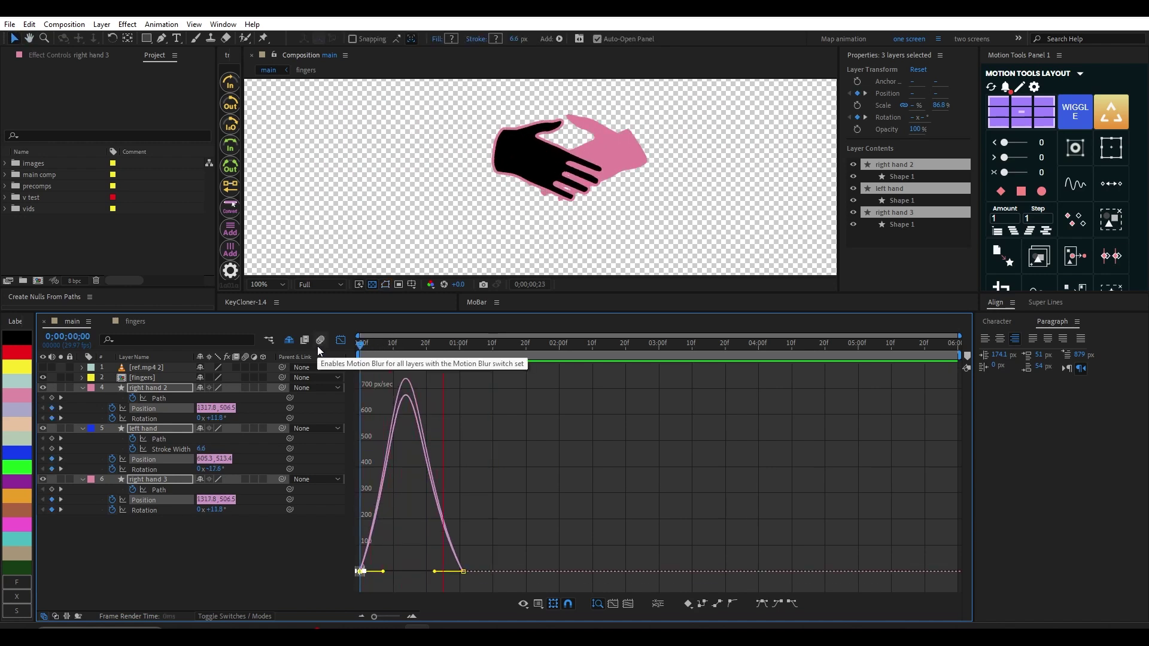
key(space)
click(340, 341)
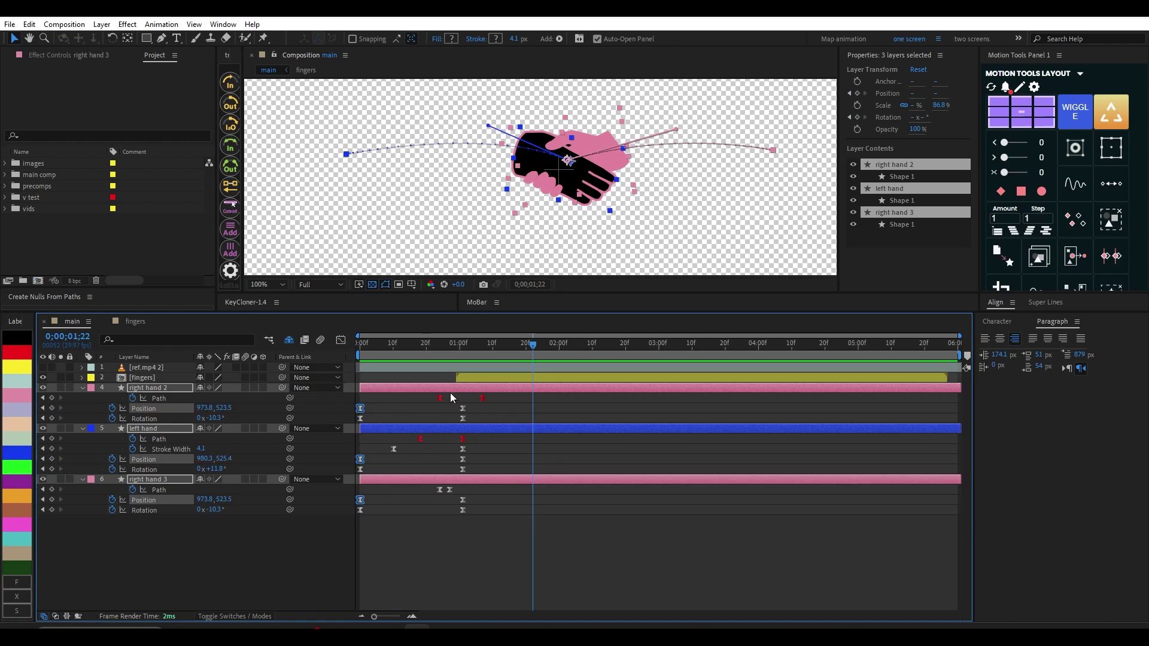
Step: Move right hand 3's Path keyframes to start at 0;00;00;22, shift the fingers layer slightly earlier, and preview the handshake
click(437, 377)
click(443, 350)
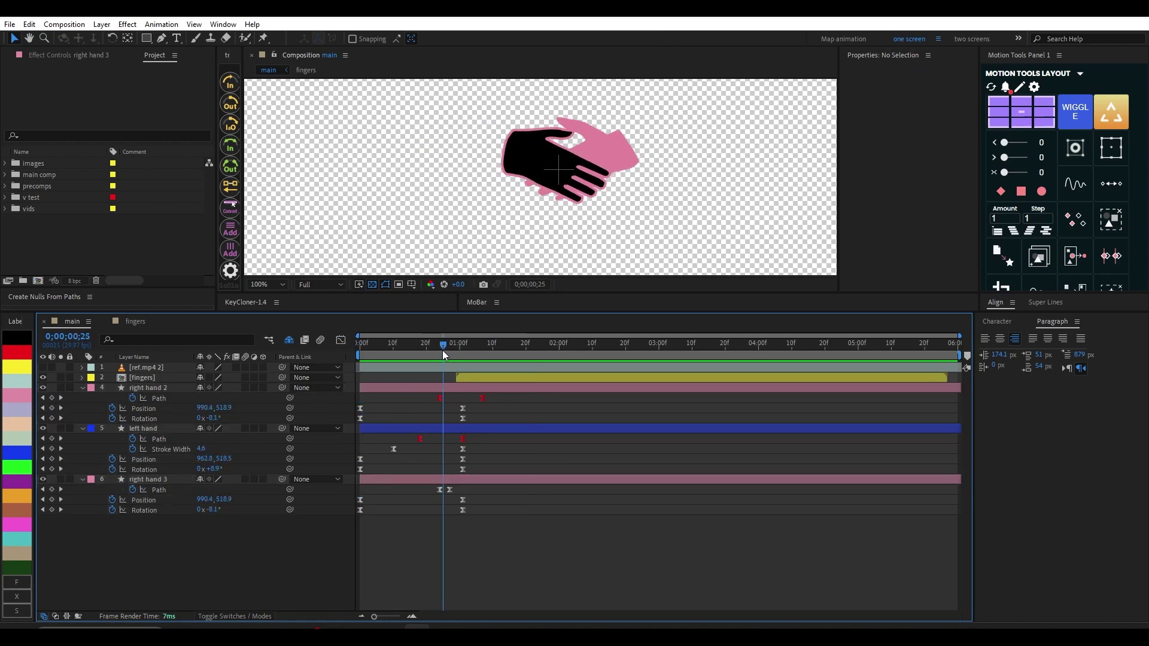
drag(444, 350, 433, 355)
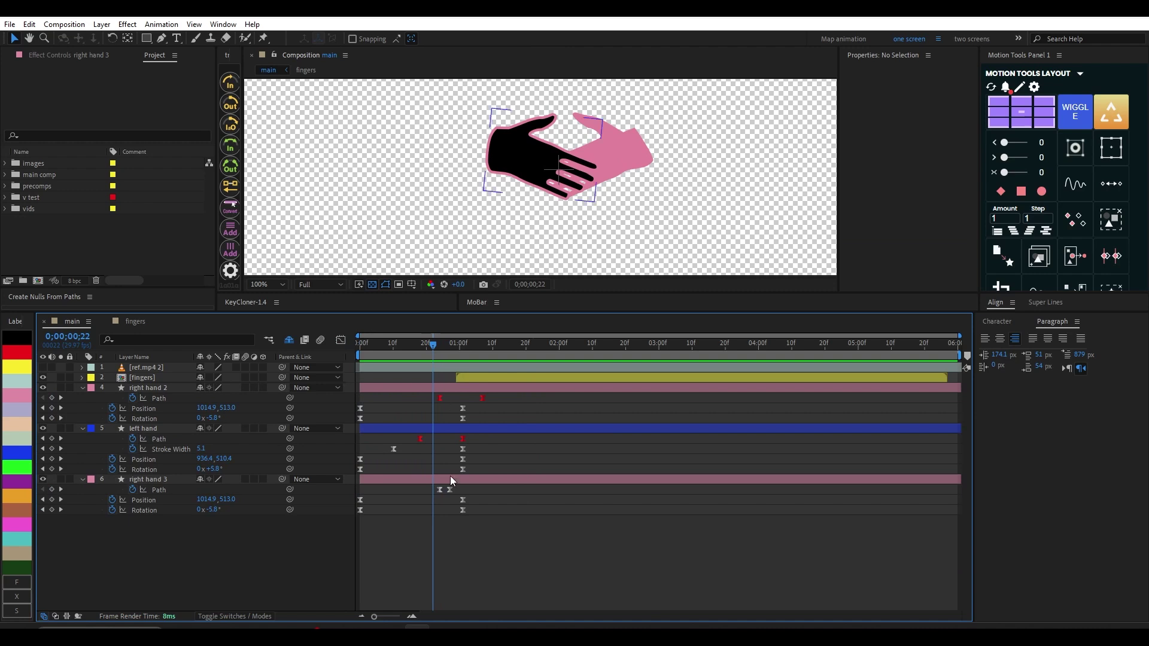
drag(458, 493, 433, 493)
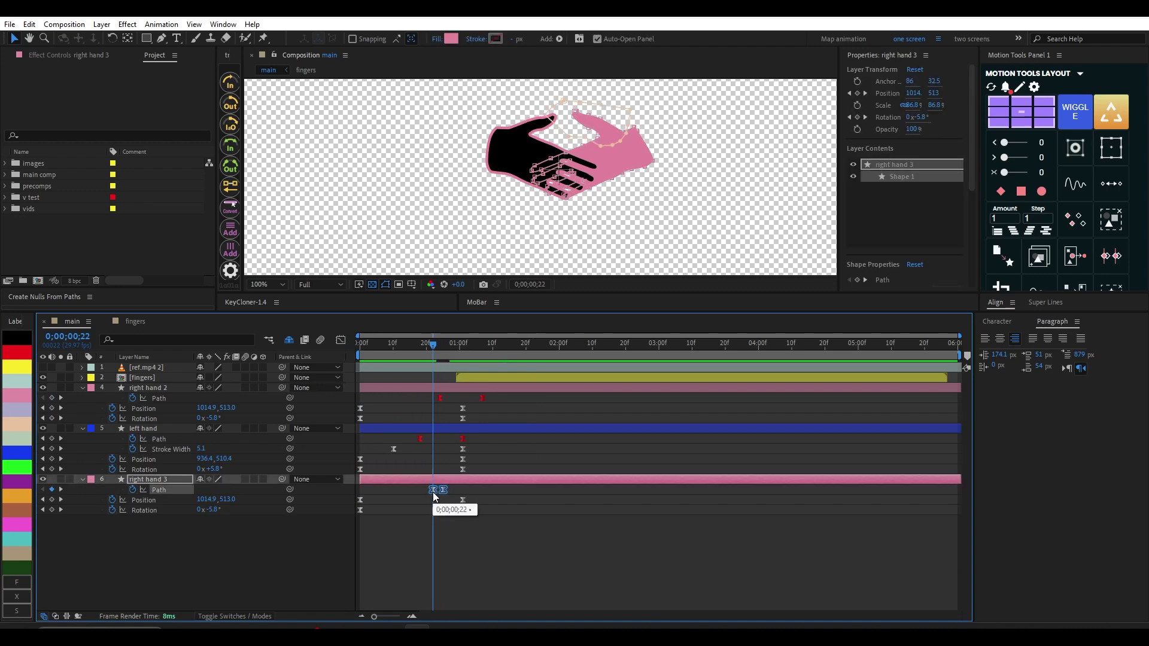
drag(437, 340, 311, 397)
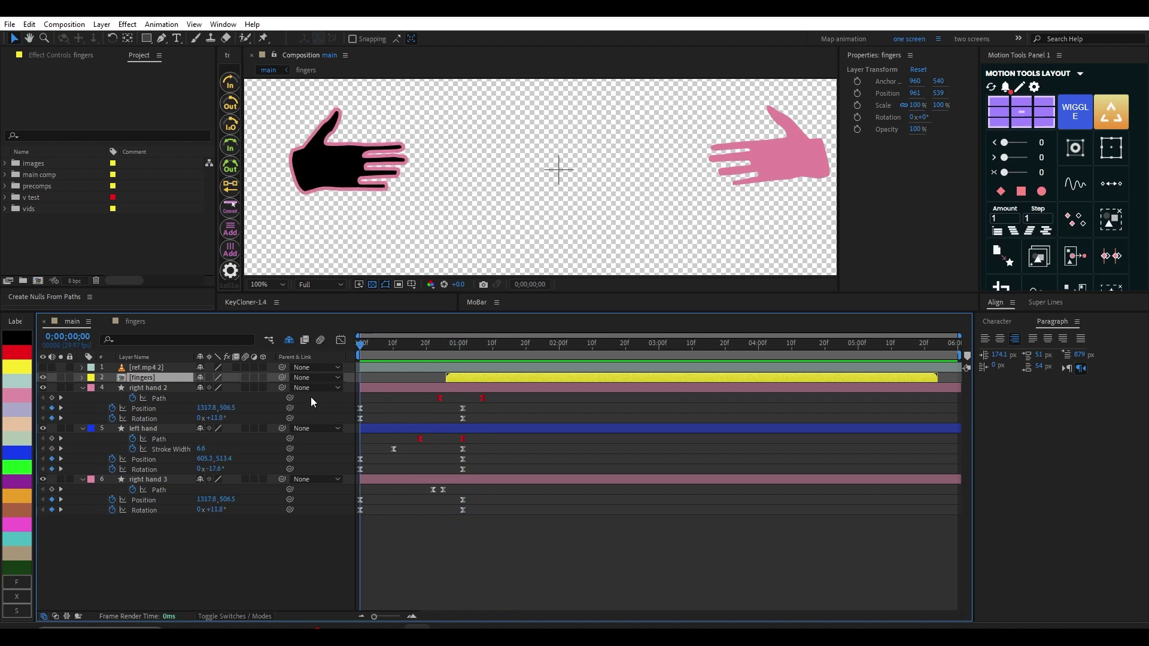
key(space)
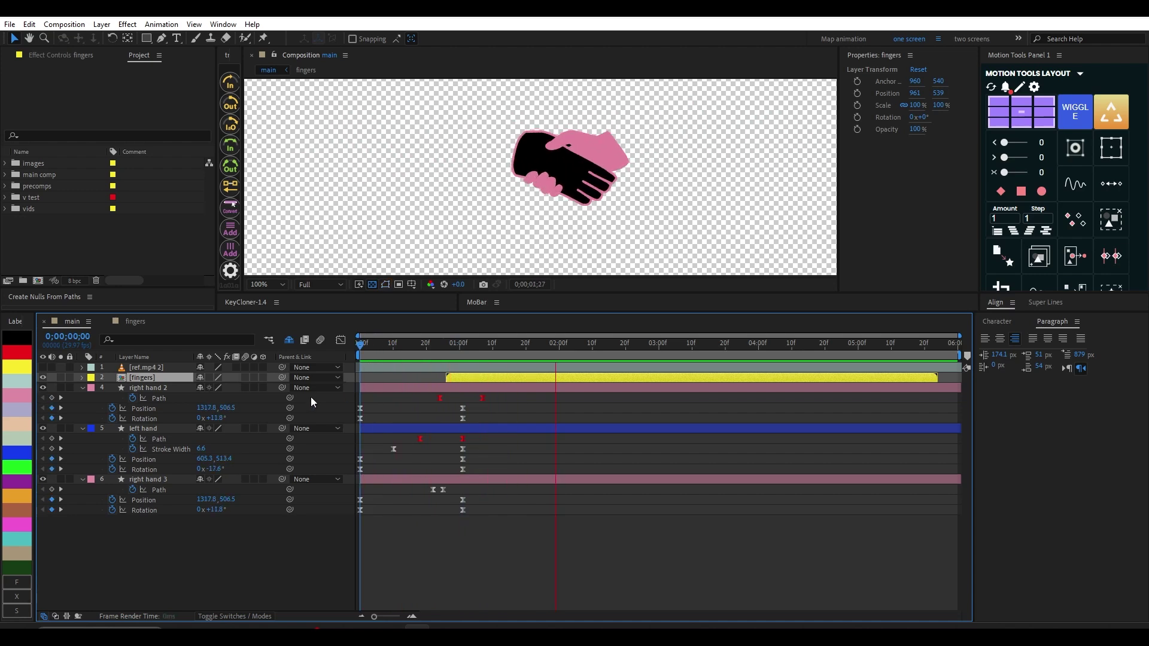
Step: Lengthen the ease into right hand 2's last Path keyframe to about 59% influence in the Graph Editor and preview the handshake
key(space)
click(494, 413)
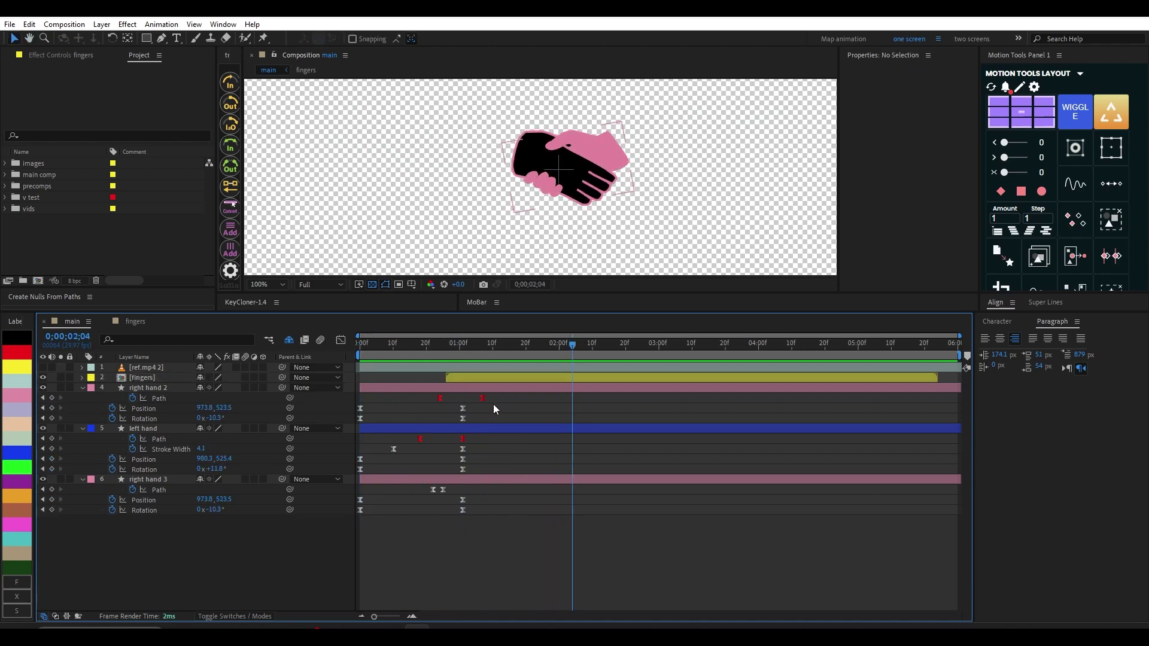
click(483, 399)
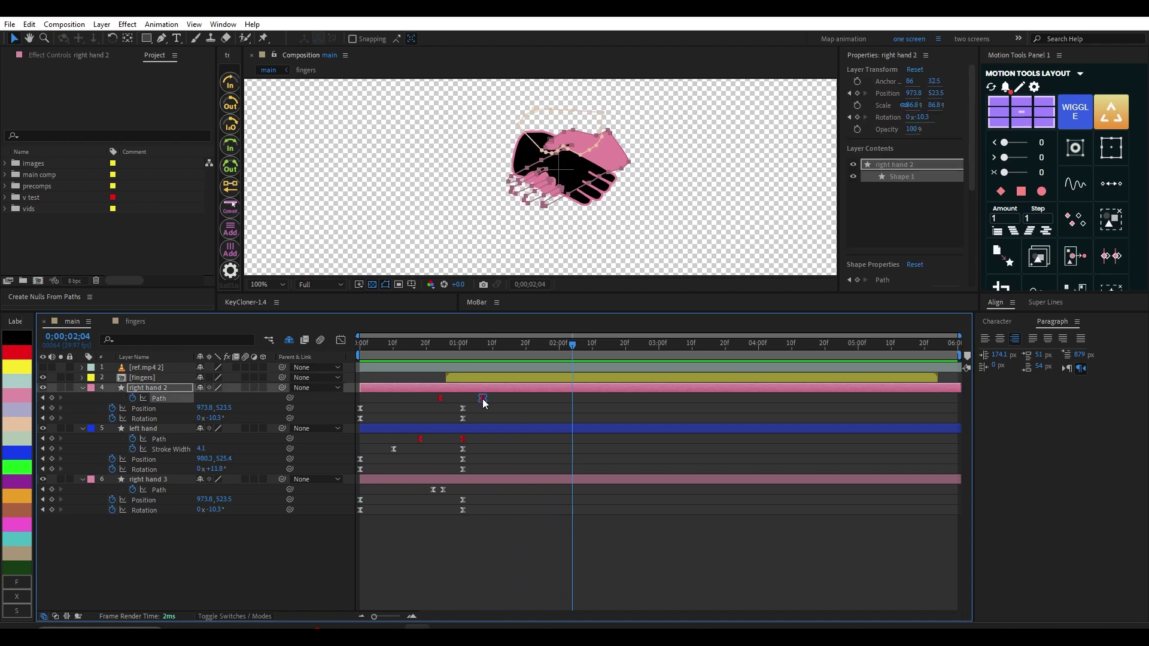
click(494, 397)
drag(493, 397, 433, 402)
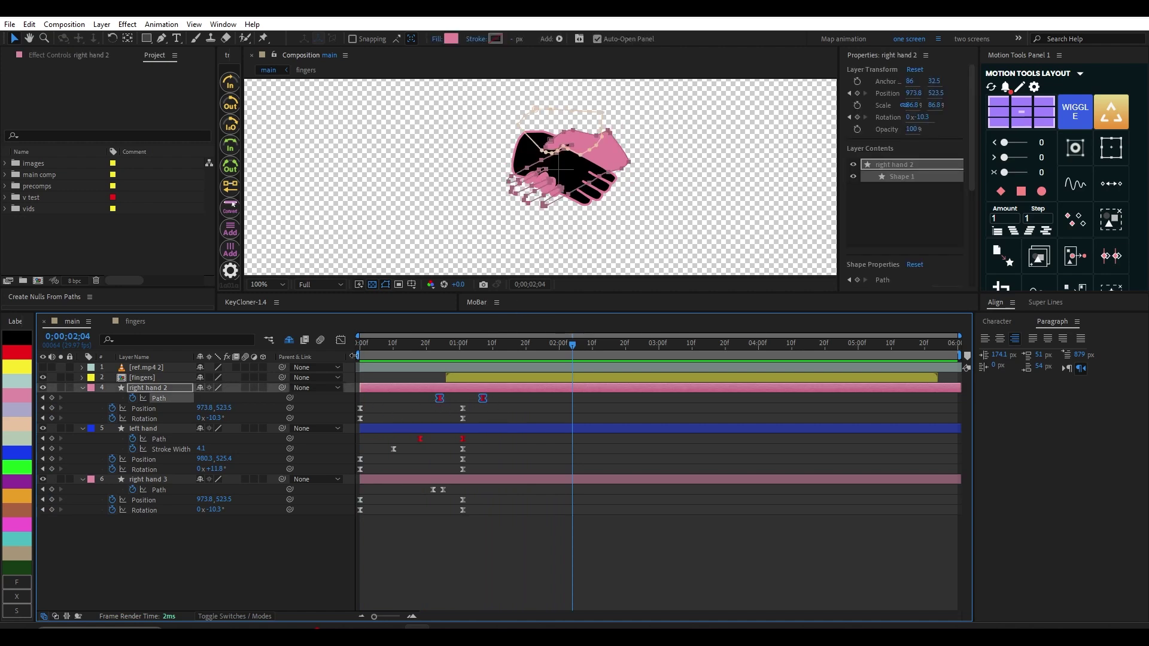
click(341, 339)
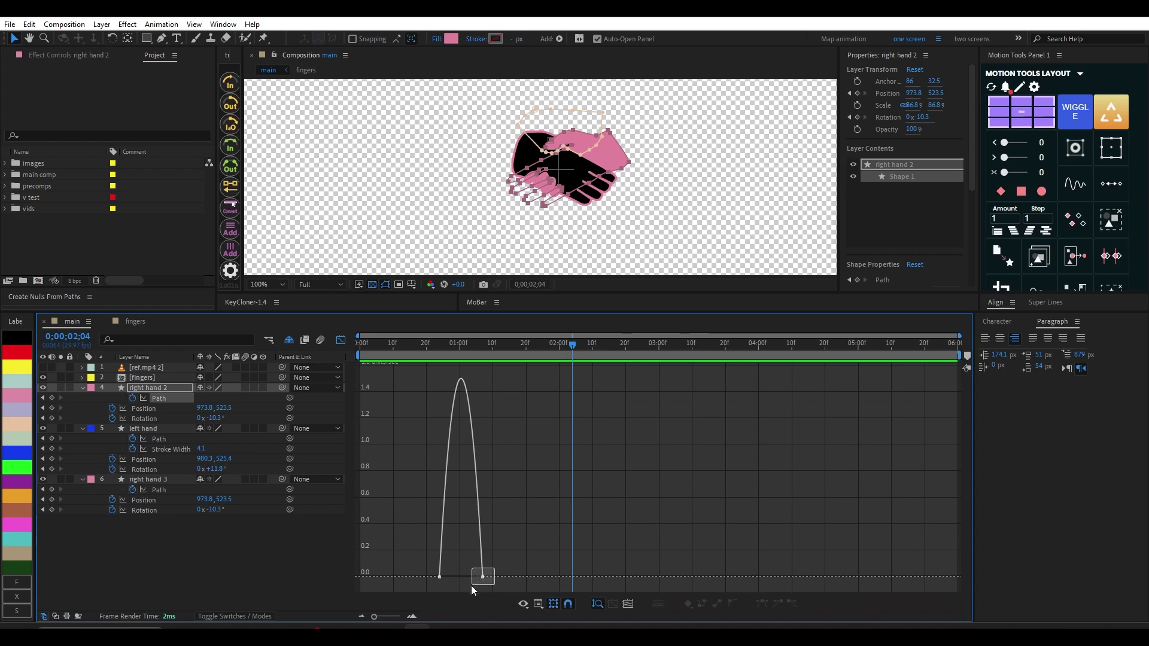
drag(476, 577, 470, 577)
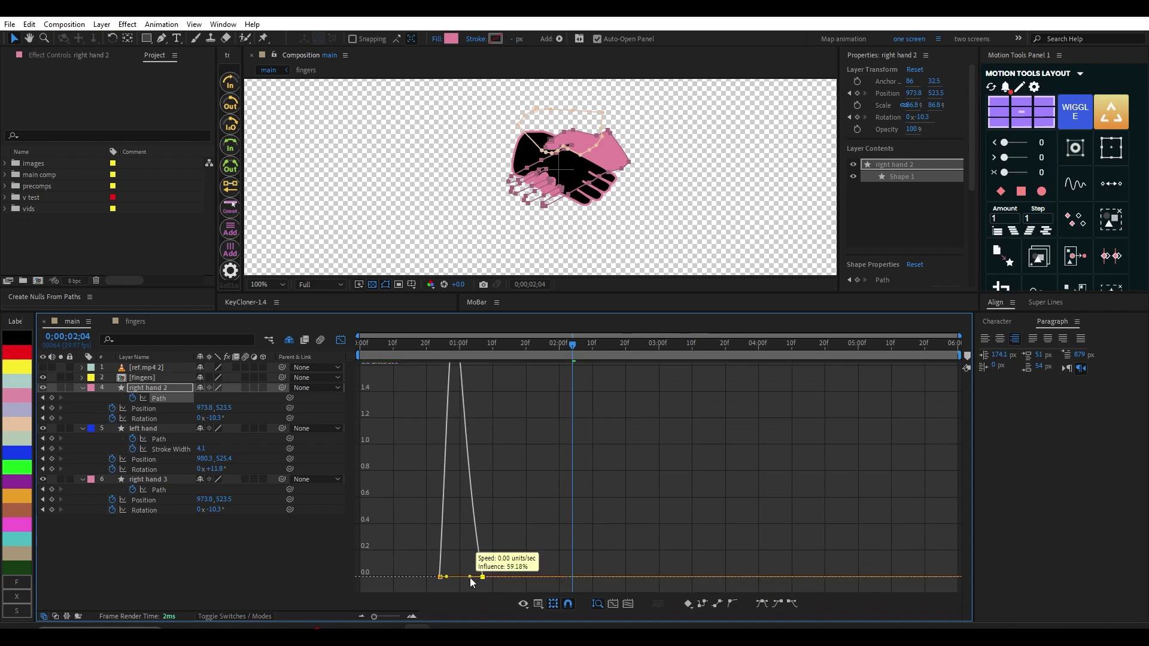
key(shift+F3)
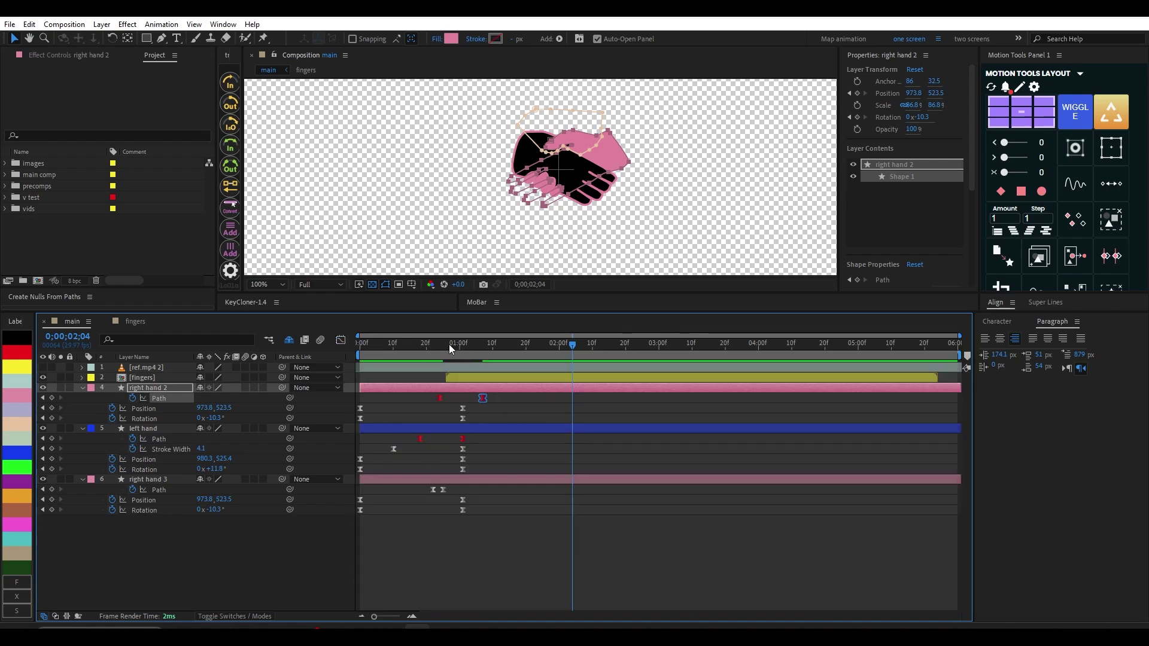
drag(440, 348, 425, 348)
key(space)
key(space)
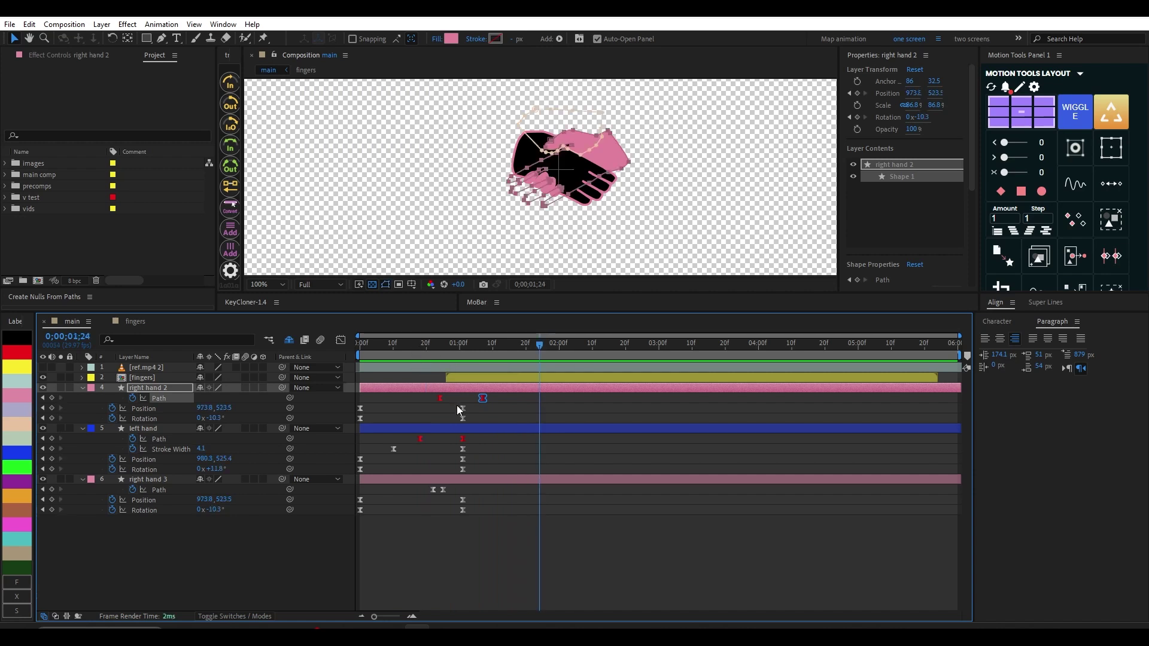
Step: Spread right hand 2's Path keyframes apart, shift them to about 0;00;00;18 and 0;00;01;07, and preview the motion
click(501, 407)
drag(482, 399, 431, 398)
drag(403, 357, 306, 360)
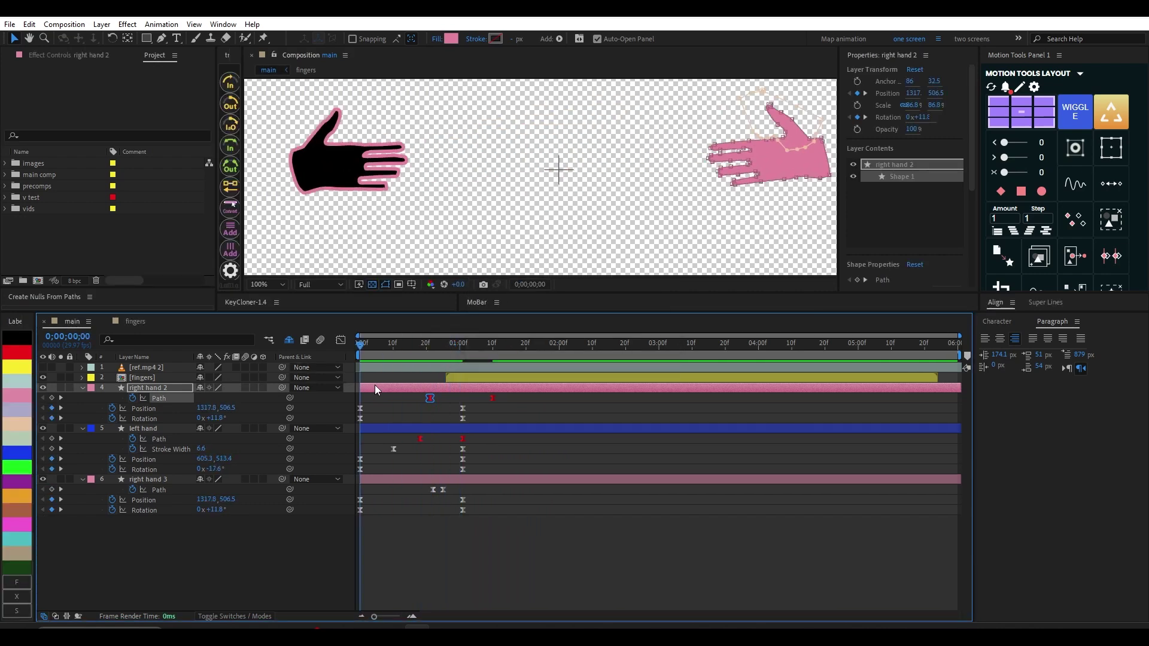
key(space)
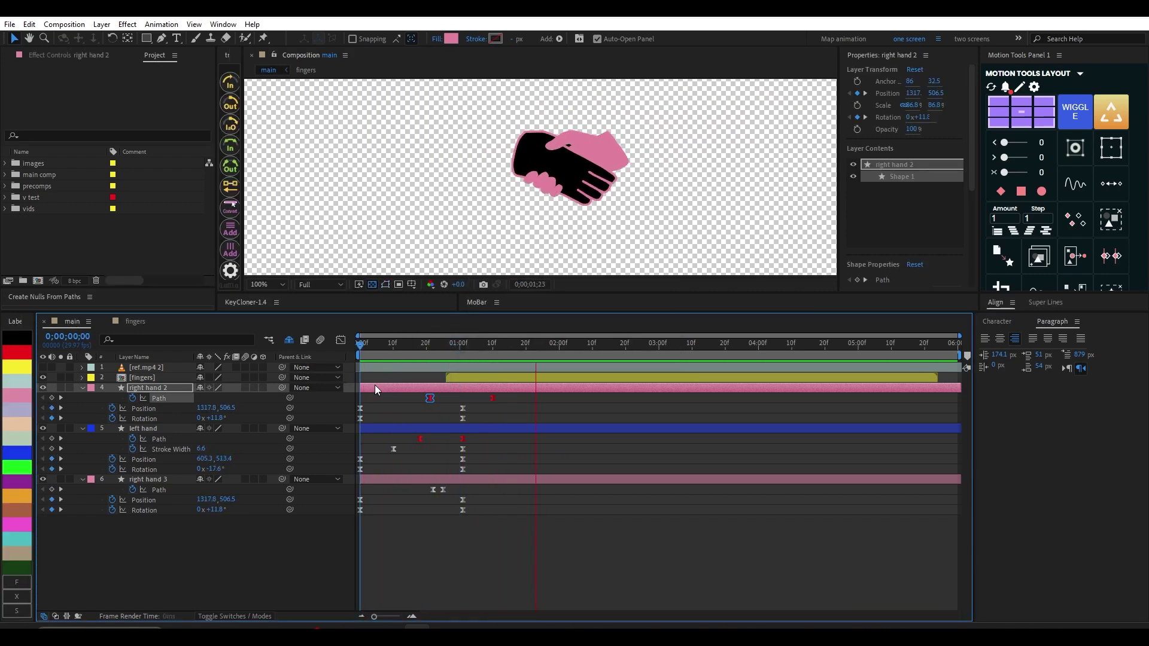
key(space)
drag(512, 396, 421, 401)
key(space)
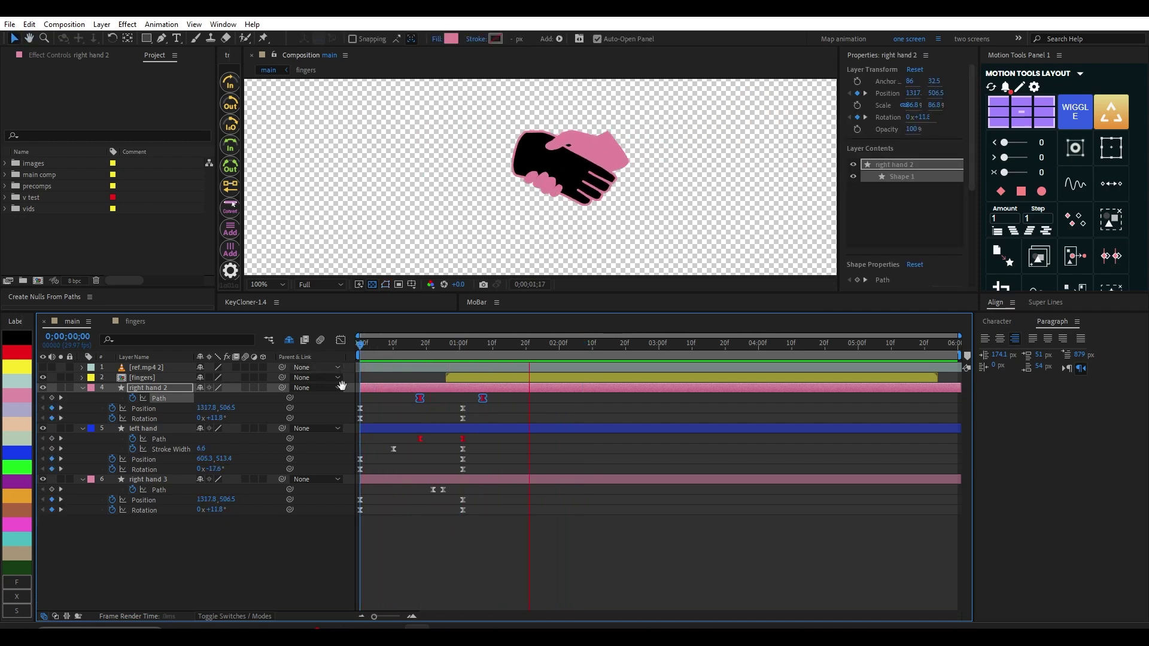
key(space)
Step: Retime right hand 2's Path keyframes to about 0;00;00;16 and 0;00;01;07, previewing the handshake between adjustments
drag(420, 401, 493, 399)
click(487, 406)
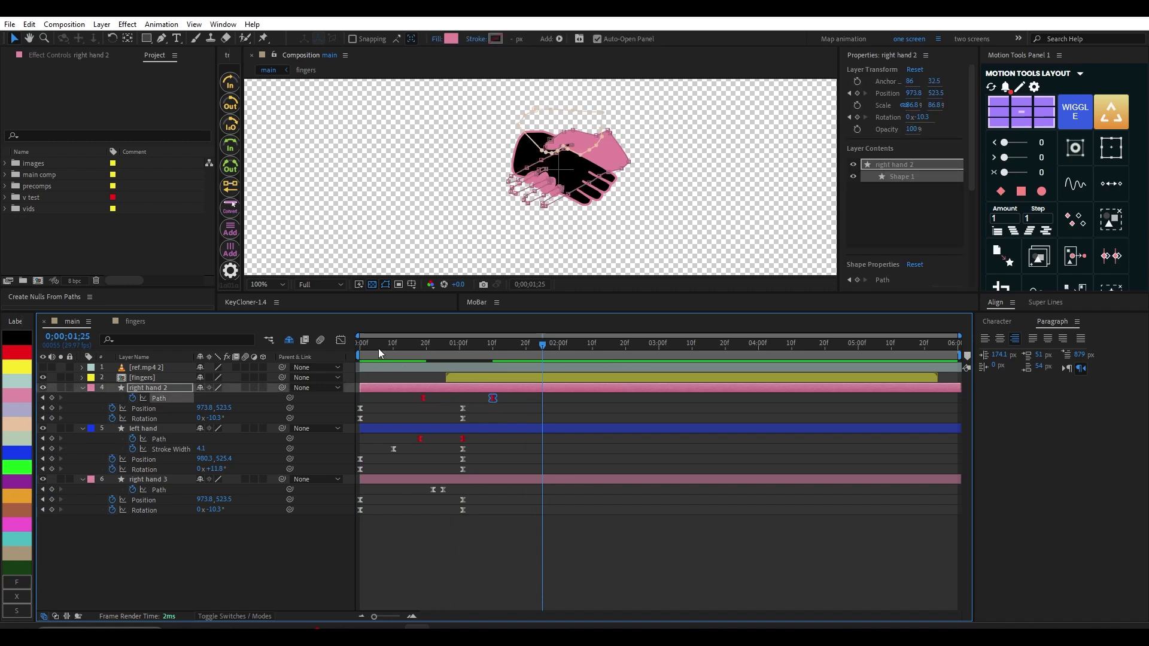
key(space)
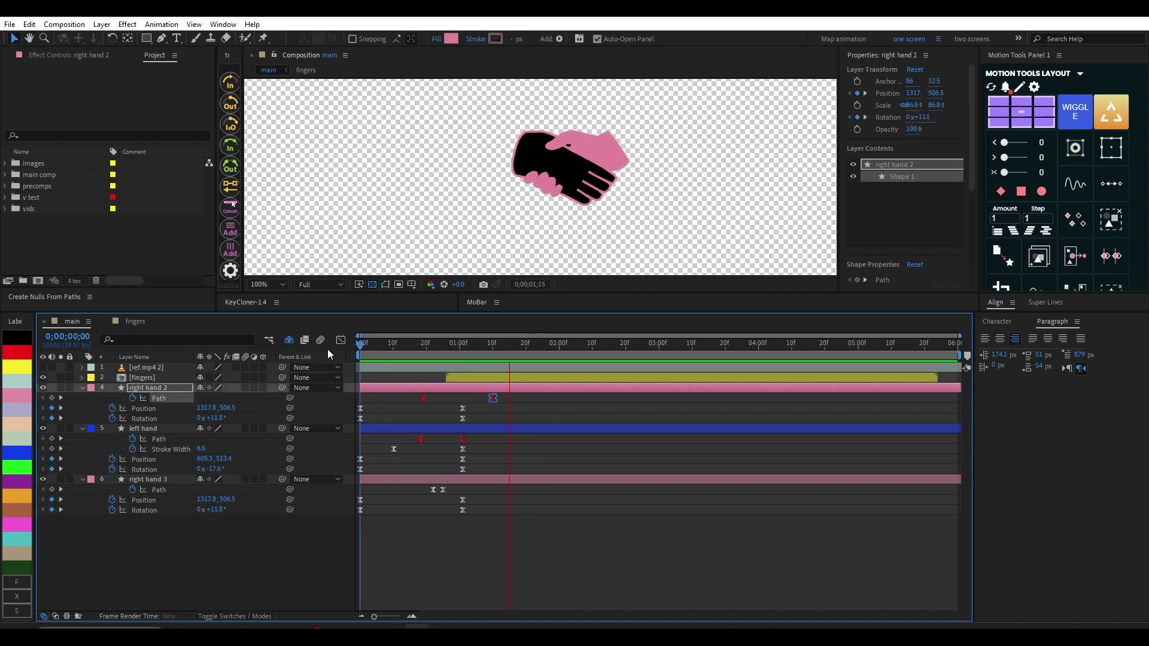
key(space)
drag(509, 398, 413, 401)
key(space)
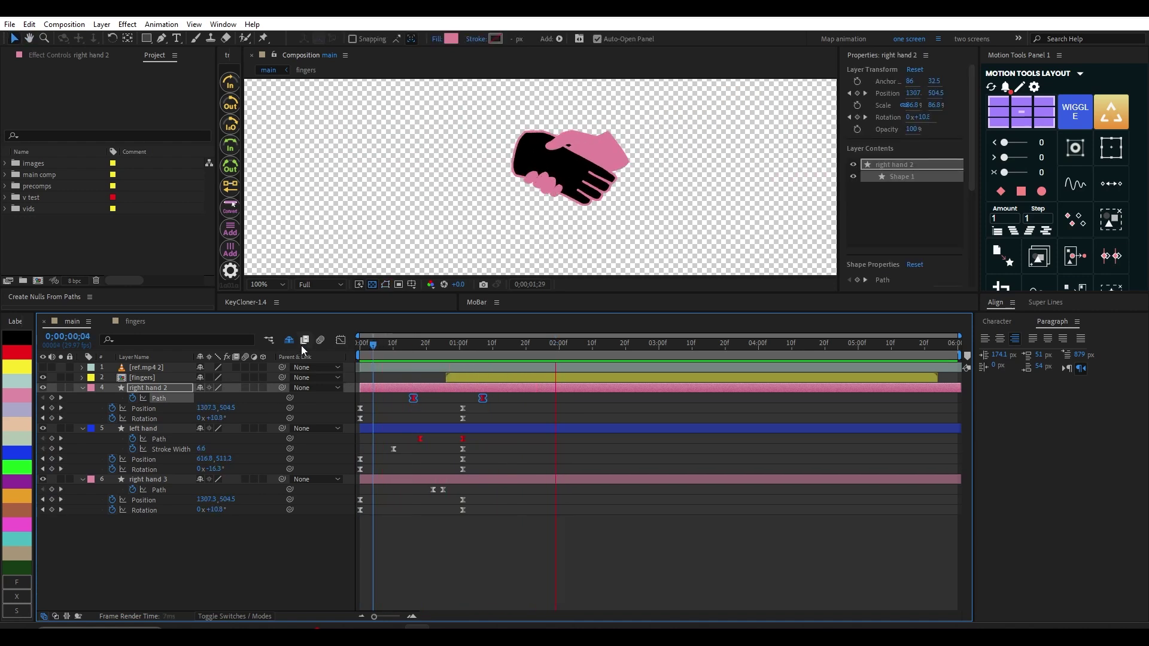
scroll(554, 232, down, 2)
click(538, 516)
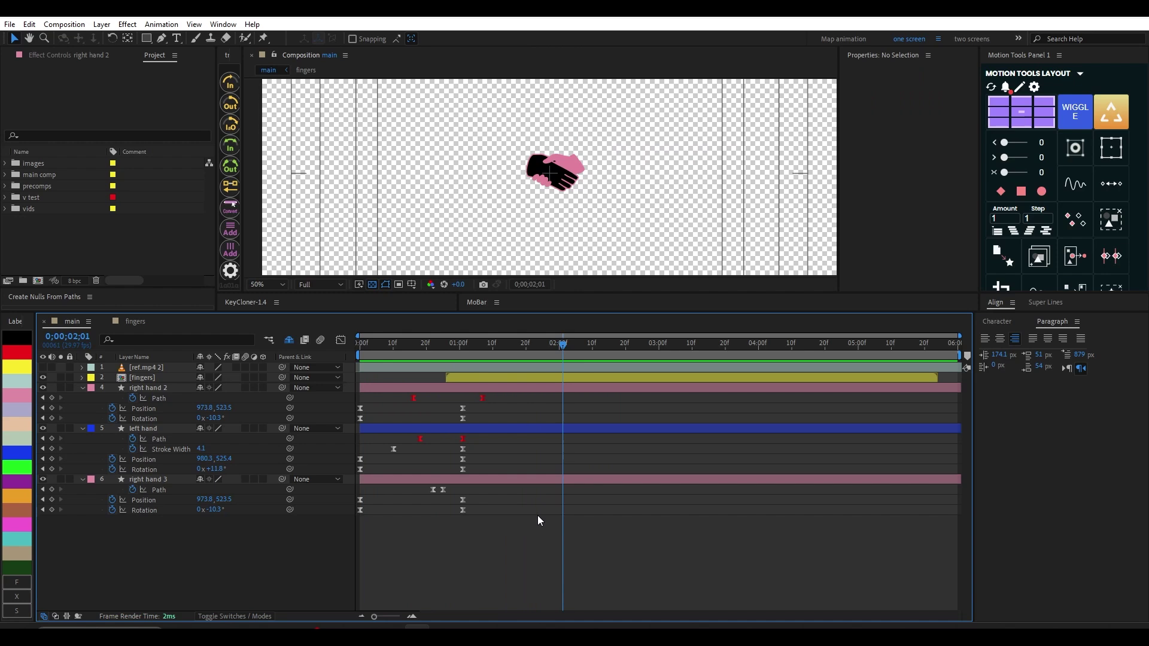
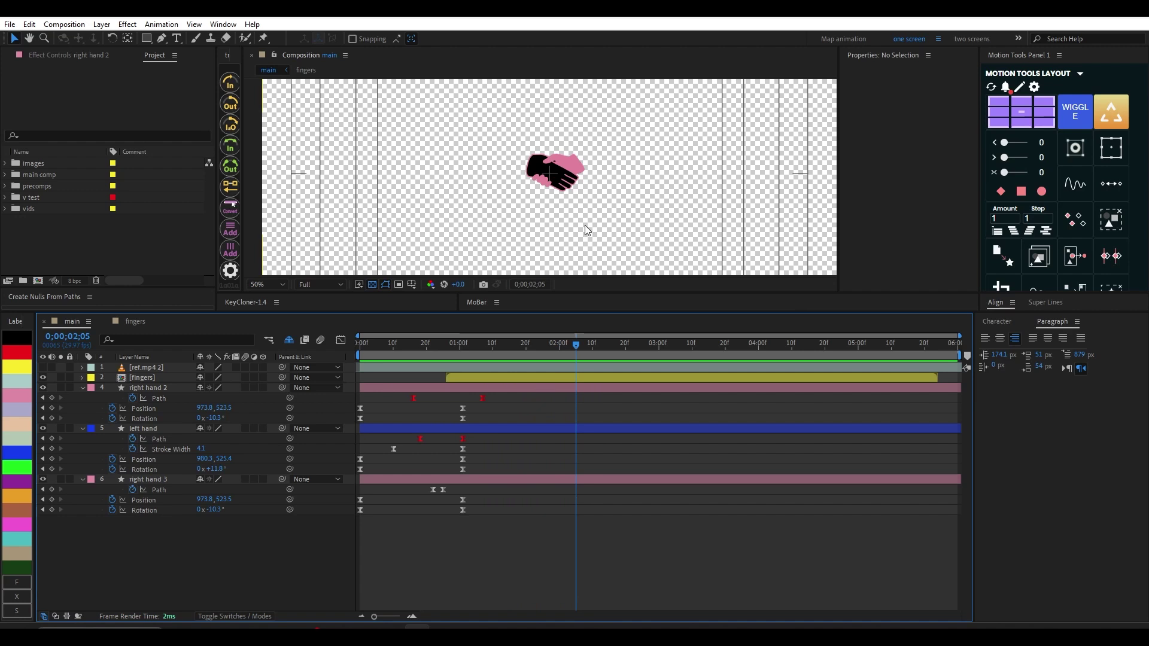
Step: Enlarge the composition viewer area and collapse the keyframed properties of all layers in the timeline
key(comma)
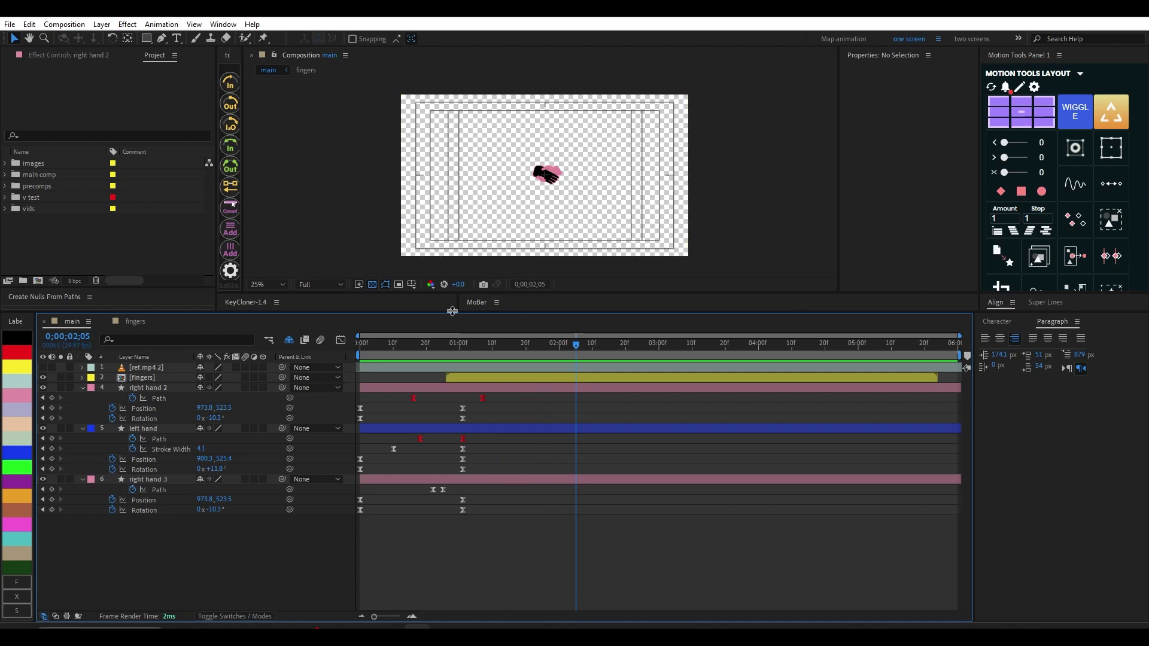
drag(451, 316, 452, 386)
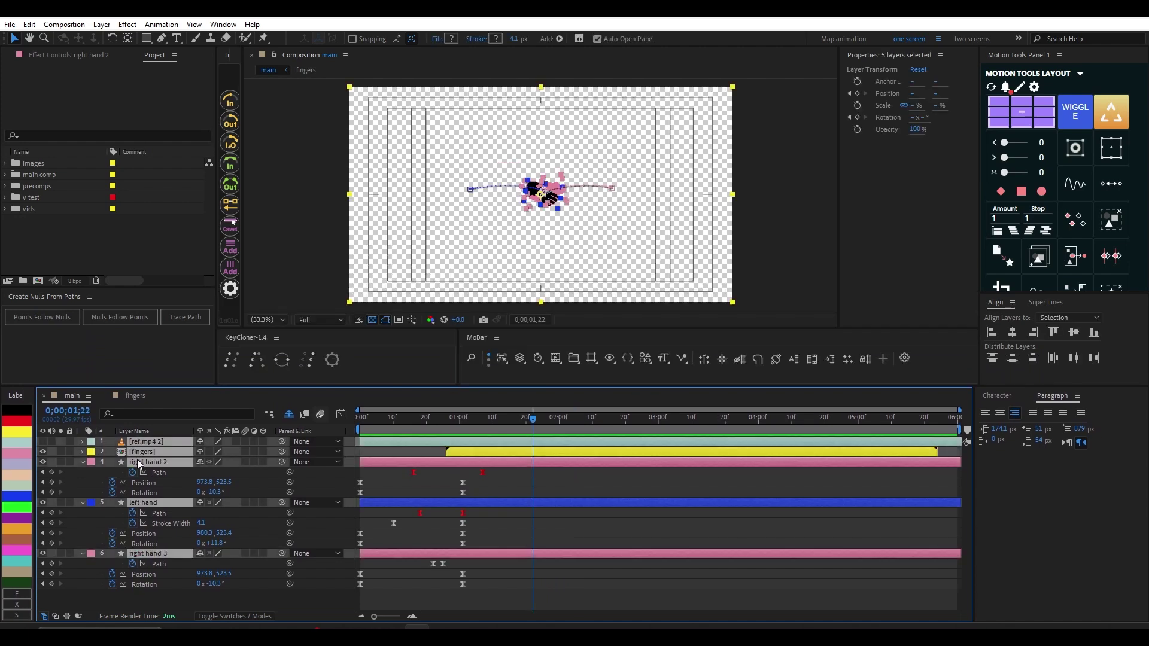
key(ctrl+a)
key(u)
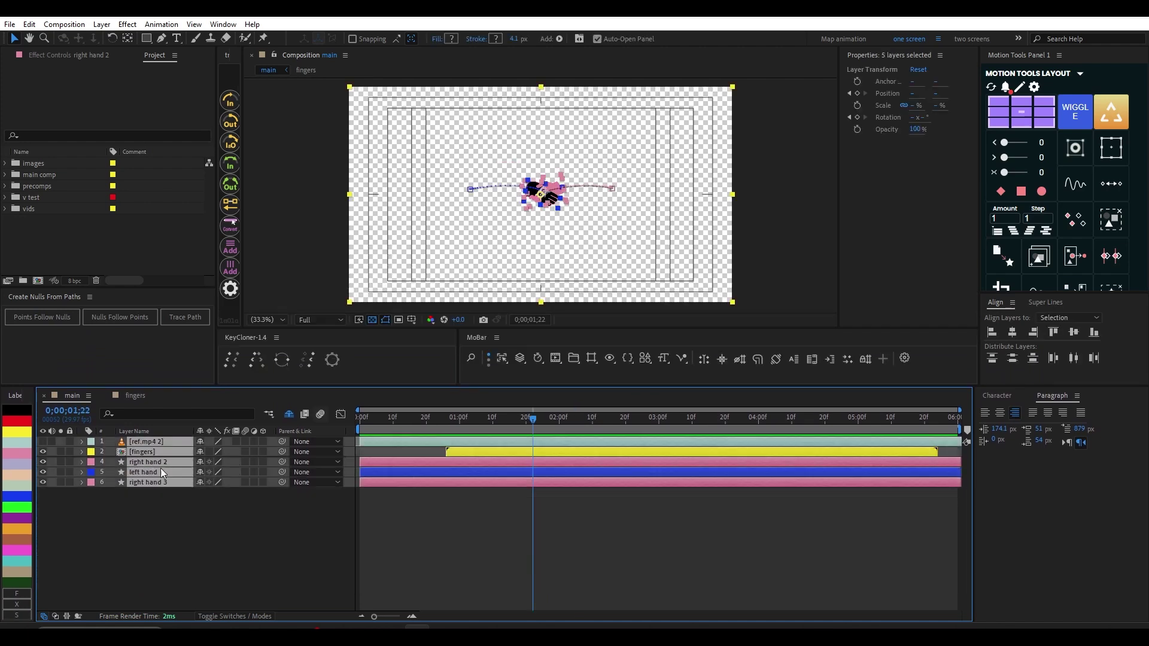
click(192, 514)
click(104, 441)
click(203, 525)
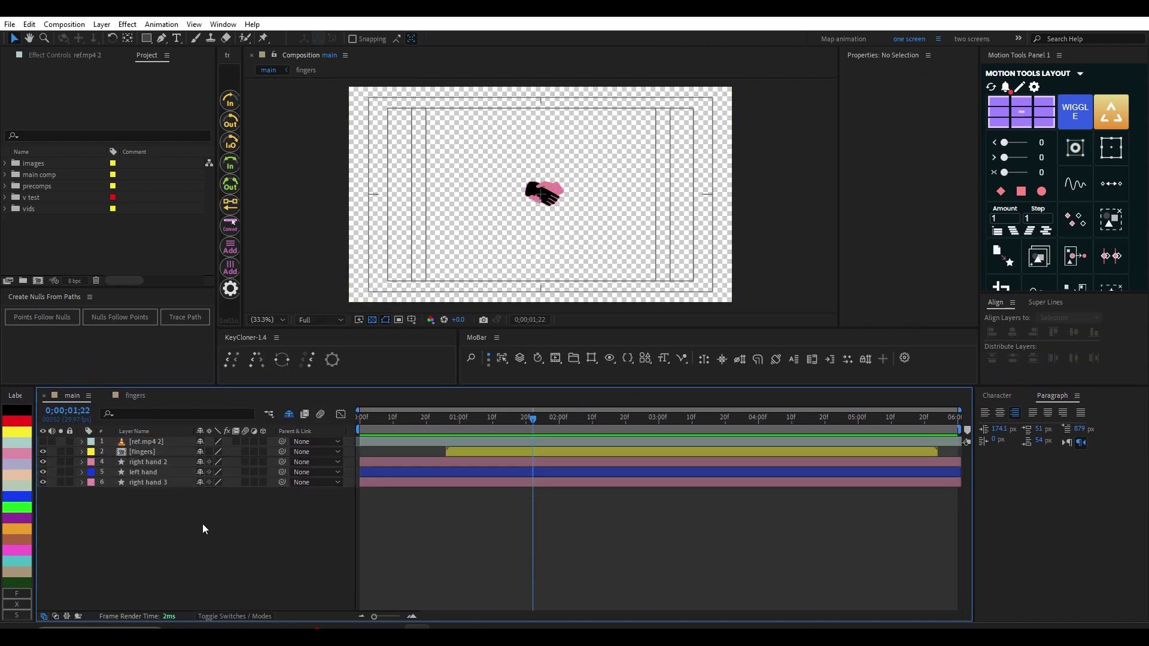
Step: Create a 1920 x 1080 px black solid named bg and send it beneath all other layers
key(ctrl+y)
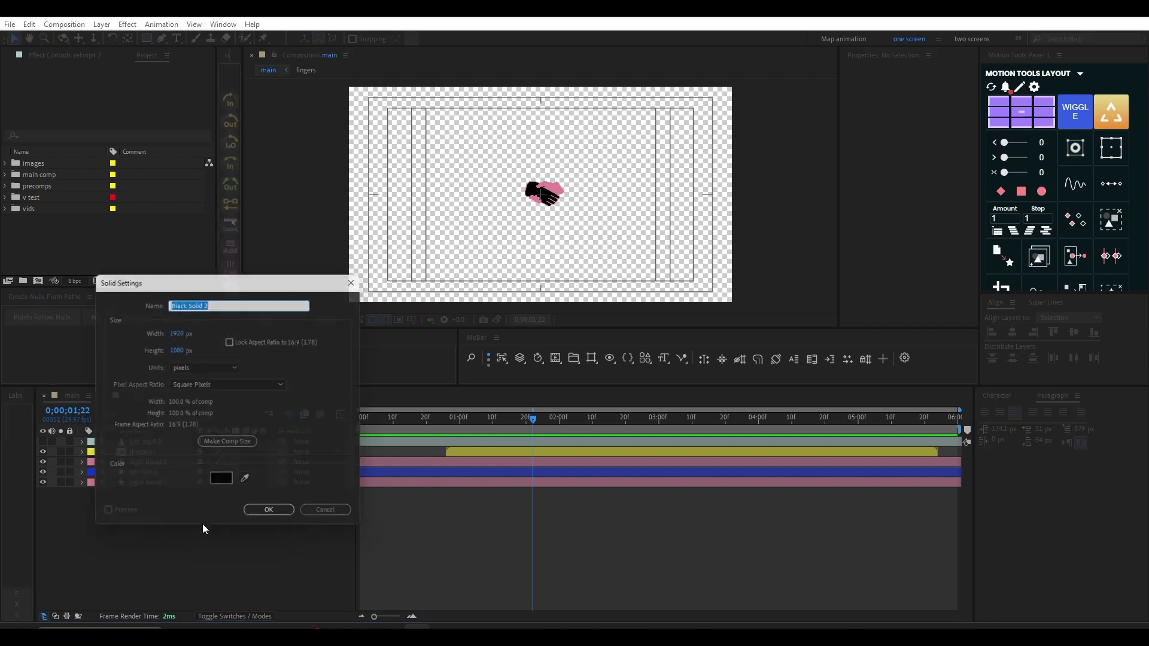
click(221, 485)
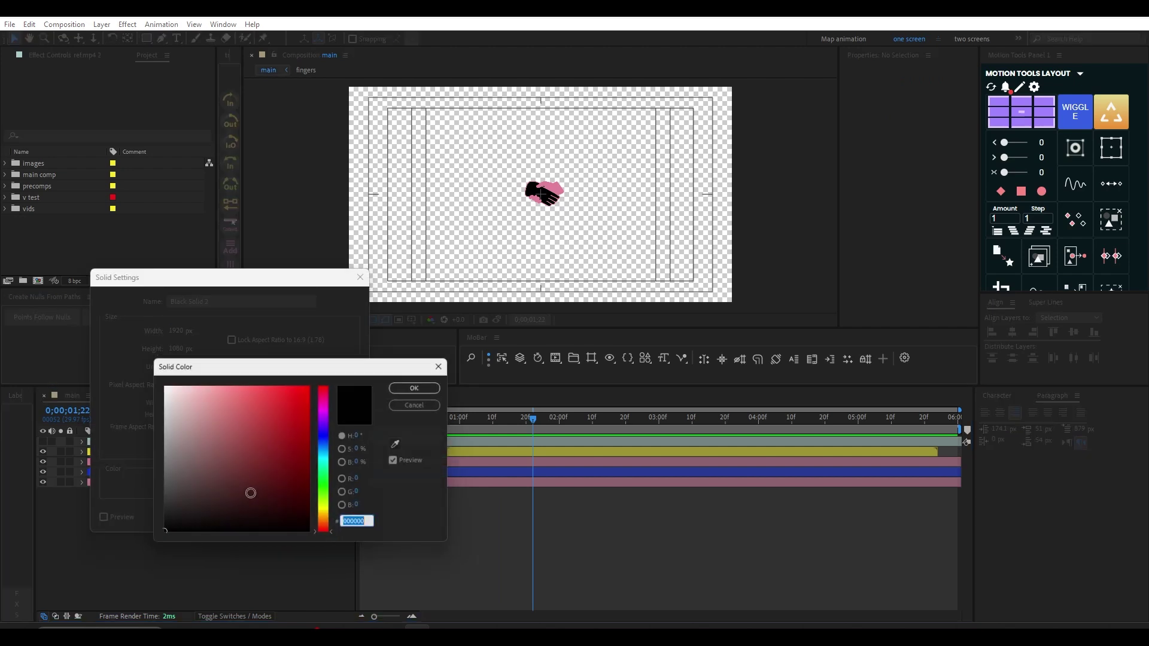
drag(207, 510, 139, 545)
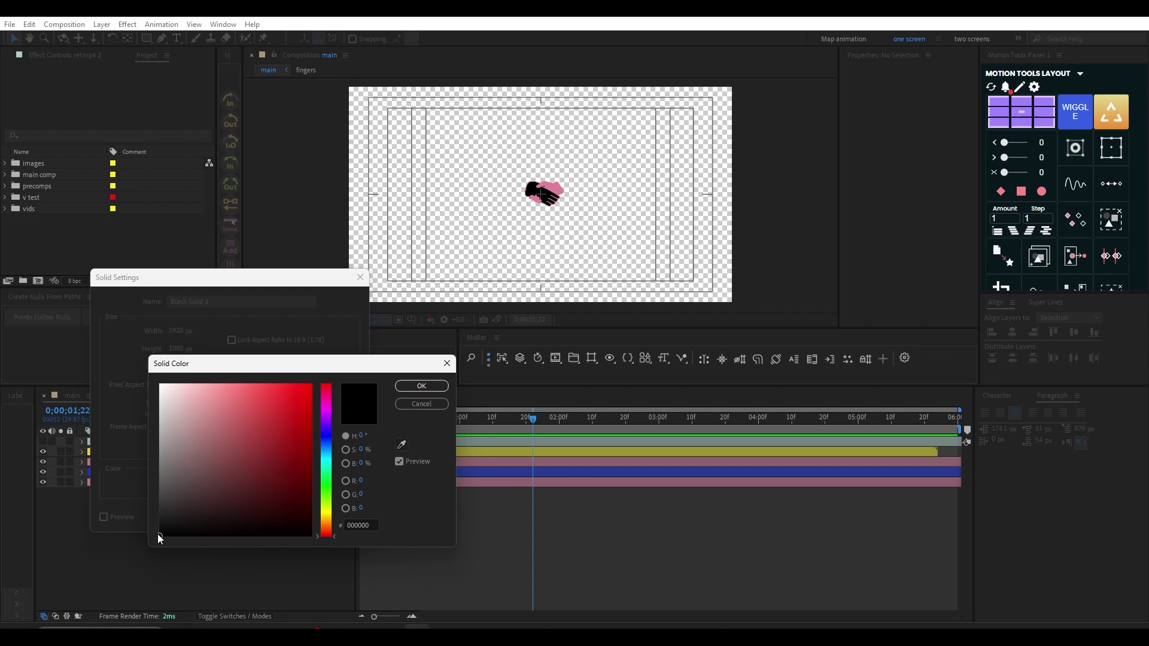
click(421, 389)
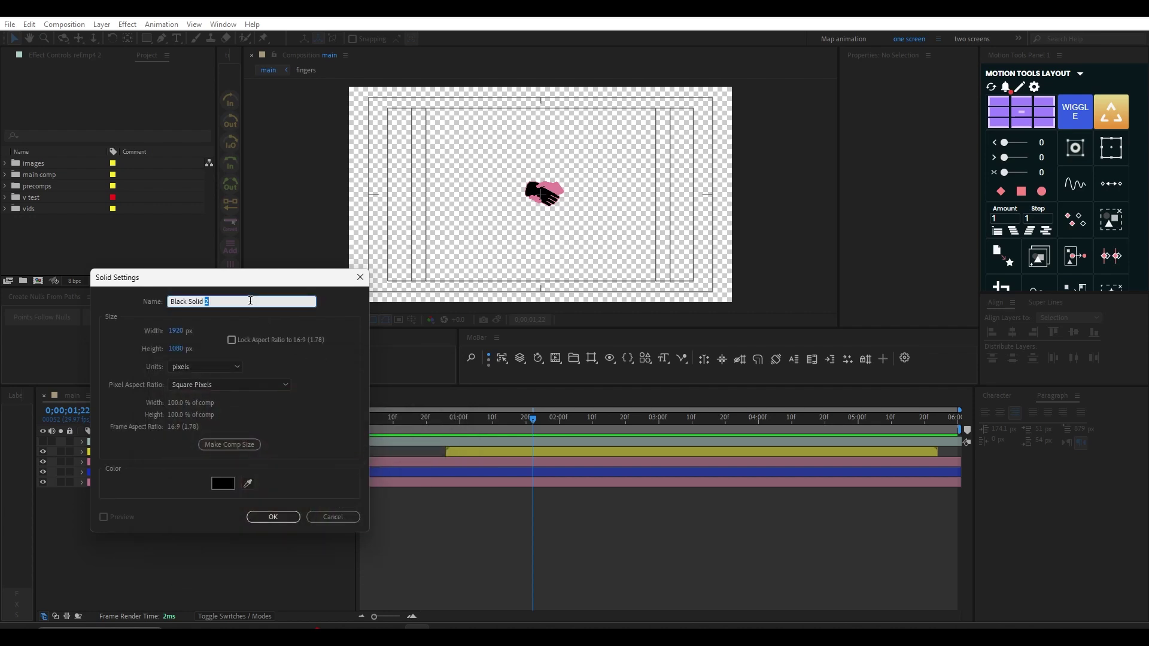
key(BackSpace)
key(BackSpace)
key(BackSpace)
key(BackSpace)
key(BackSpace)
key(BackSpace)
key(BackSpace)
key(BackSpace)
key(BackSpace)
click(282, 515)
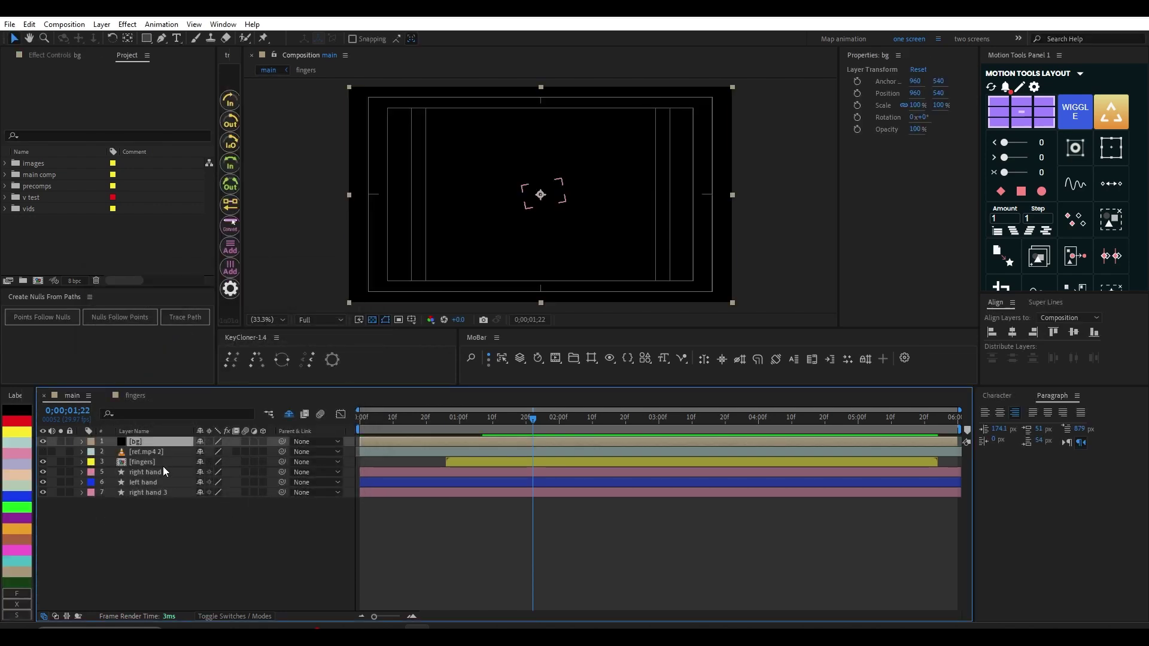
key(ctrl+shift+bracketleft)
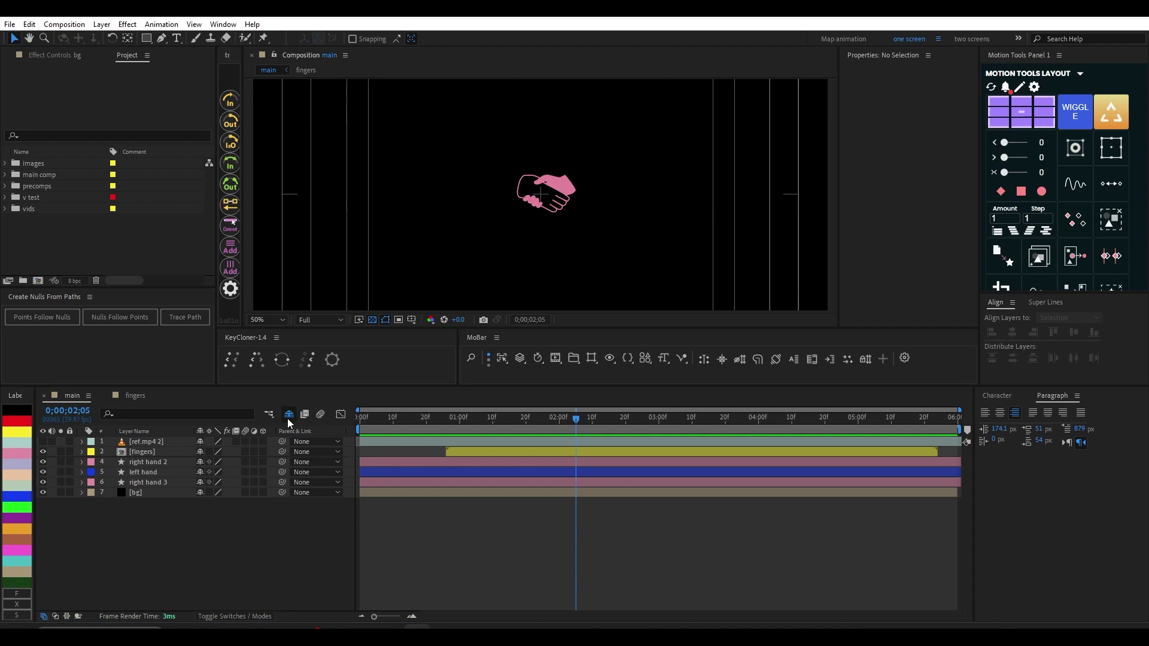
Step: Reveal the shy layers, make the match text layer visible, and place it between right hand 3 and bg
click(288, 416)
click(135, 473)
click(121, 463)
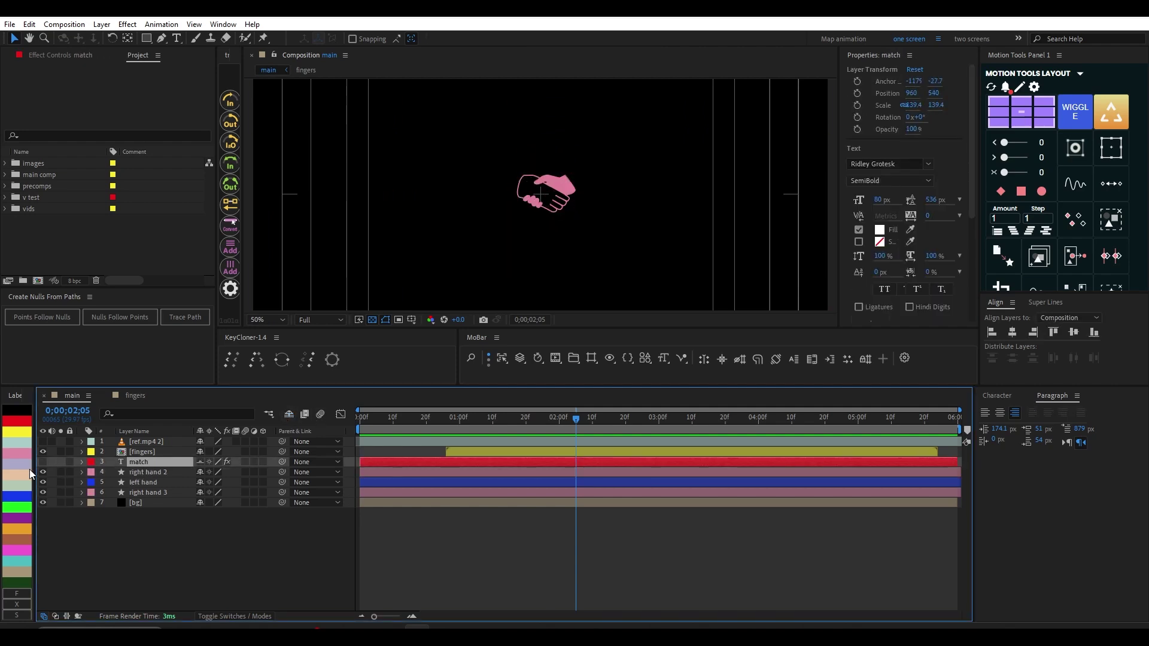
click(43, 462)
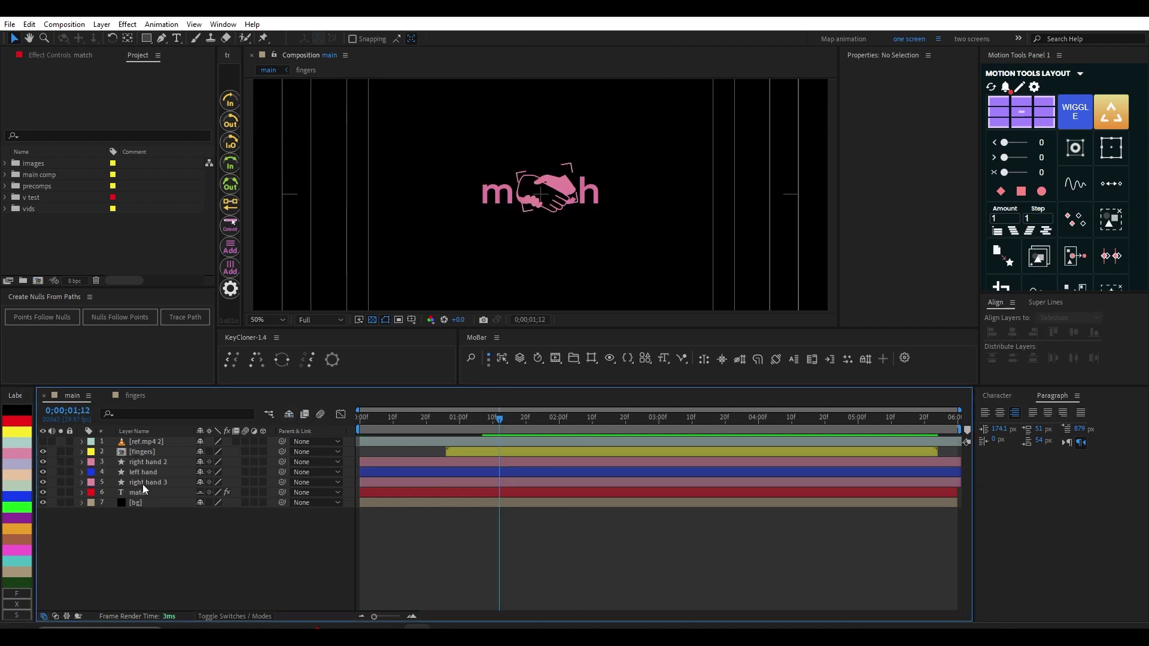
Step: Pre-compose the fingers, right hand 2, left hand and right hand 3 layers as "main hand" and label the precomp yellow
click(168, 481)
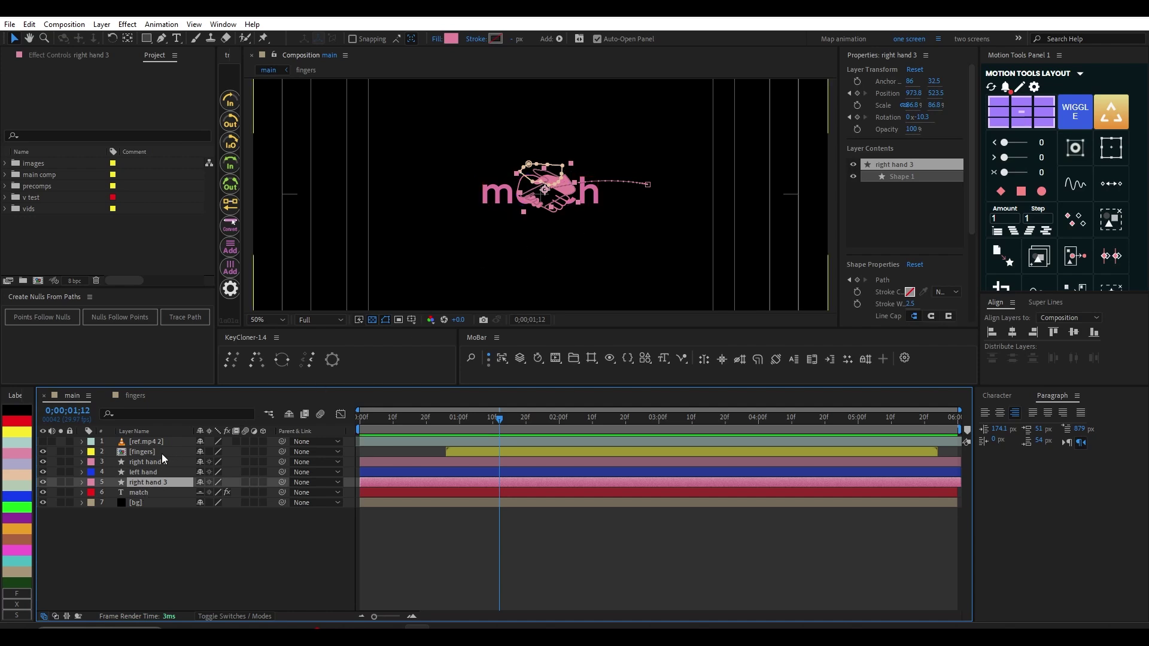
shift+click(157, 454)
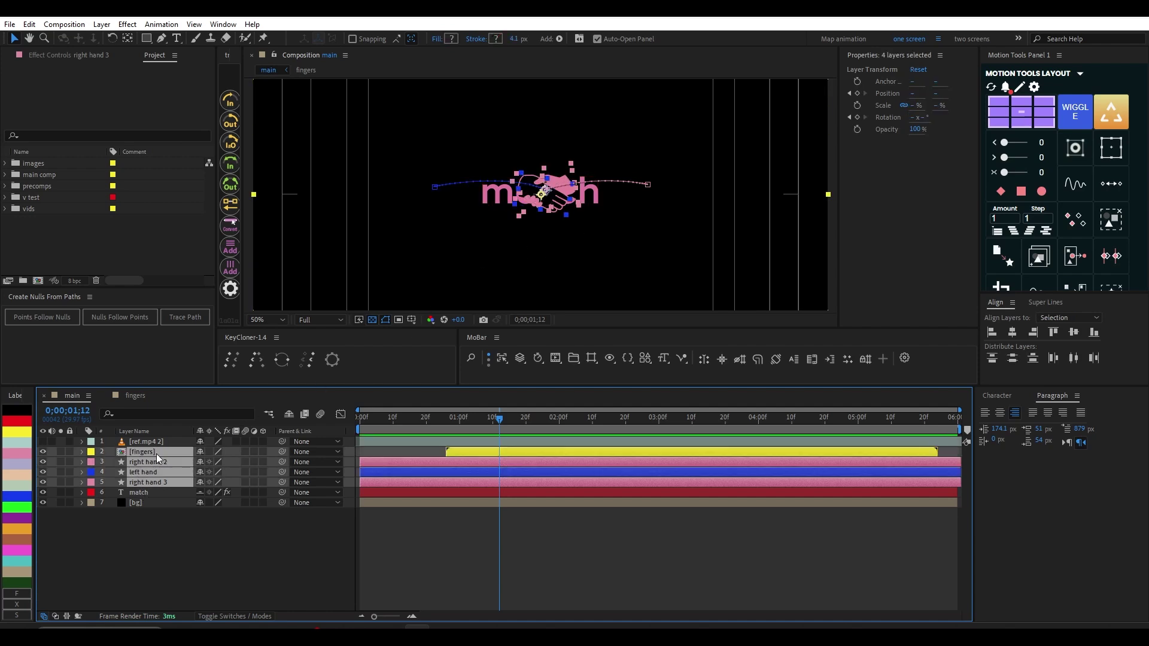
key(ctrl+shift+c)
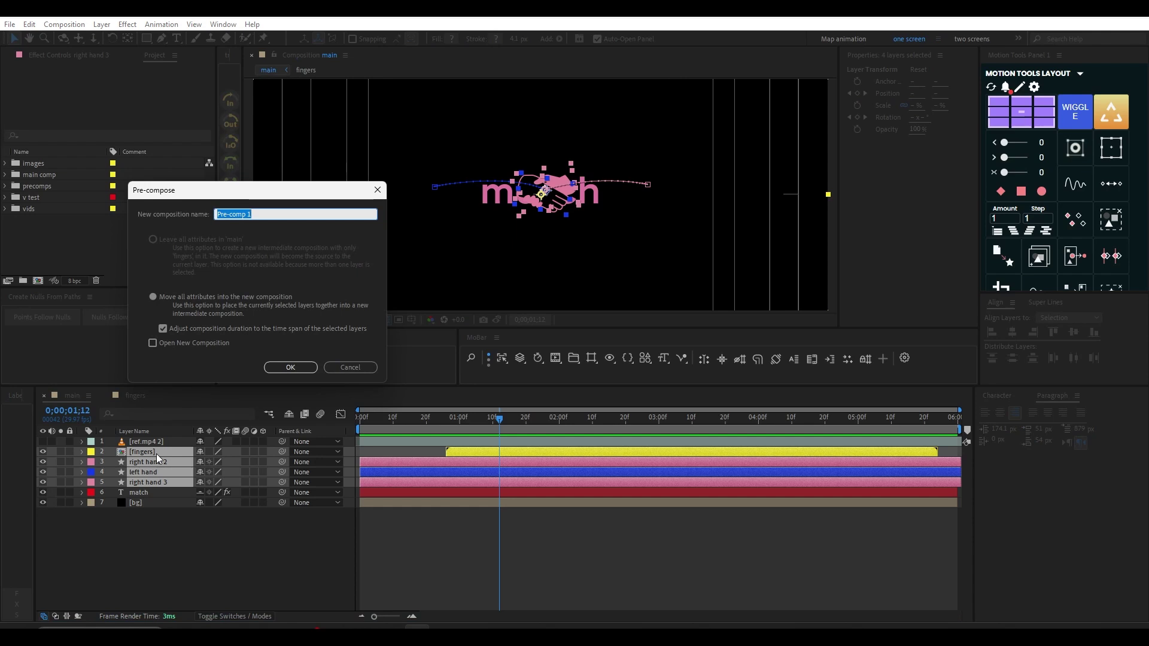
text(main hand)
key(Return)
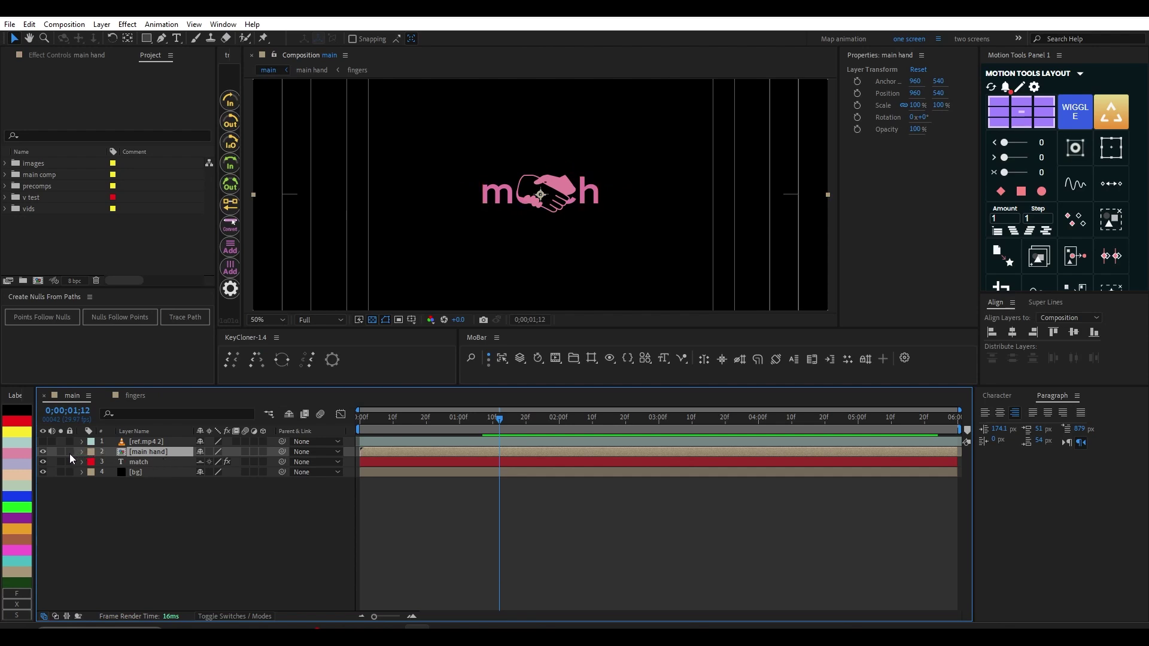
click(91, 456)
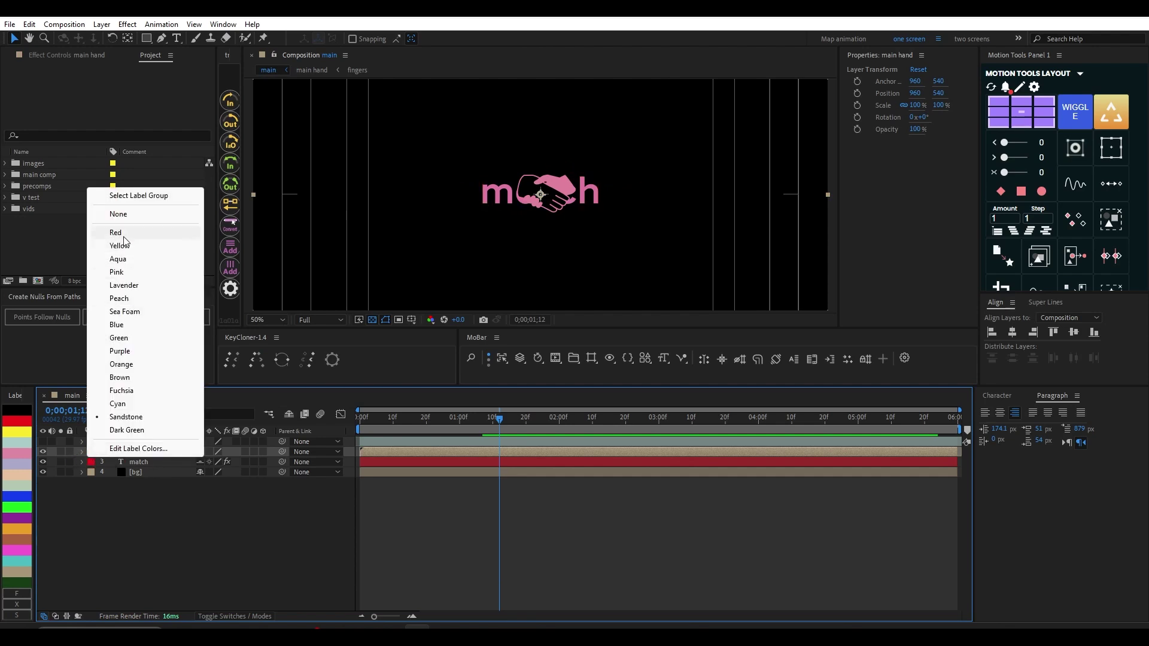
click(105, 245)
click(466, 506)
click(468, 462)
click(468, 454)
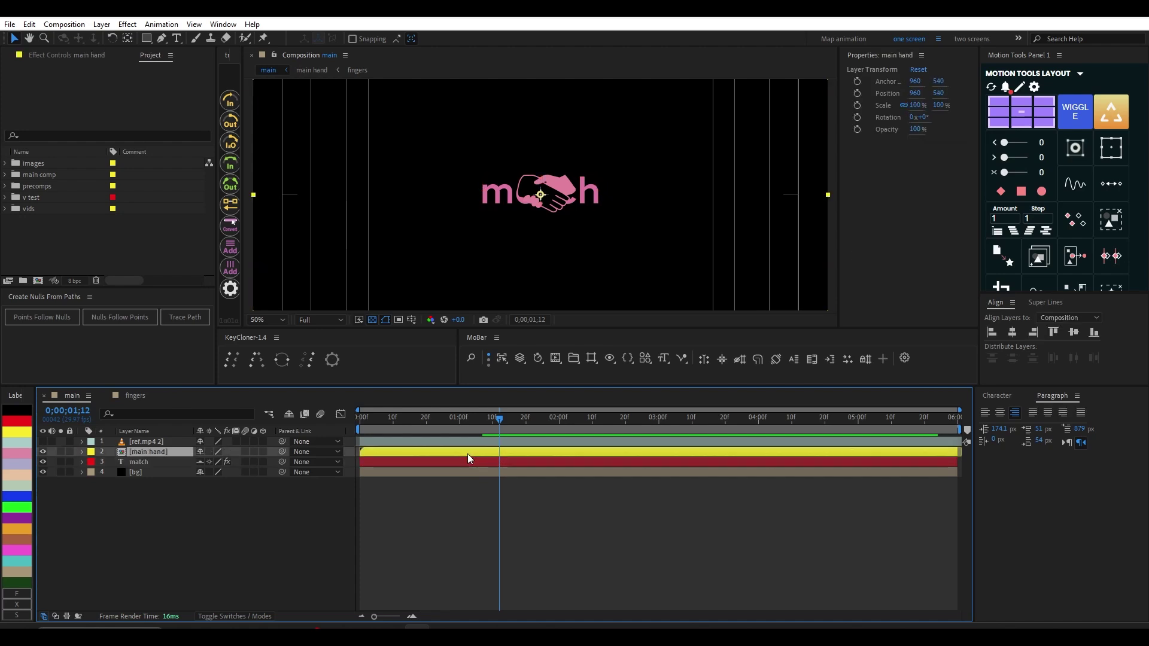
click(453, 476)
click(454, 462)
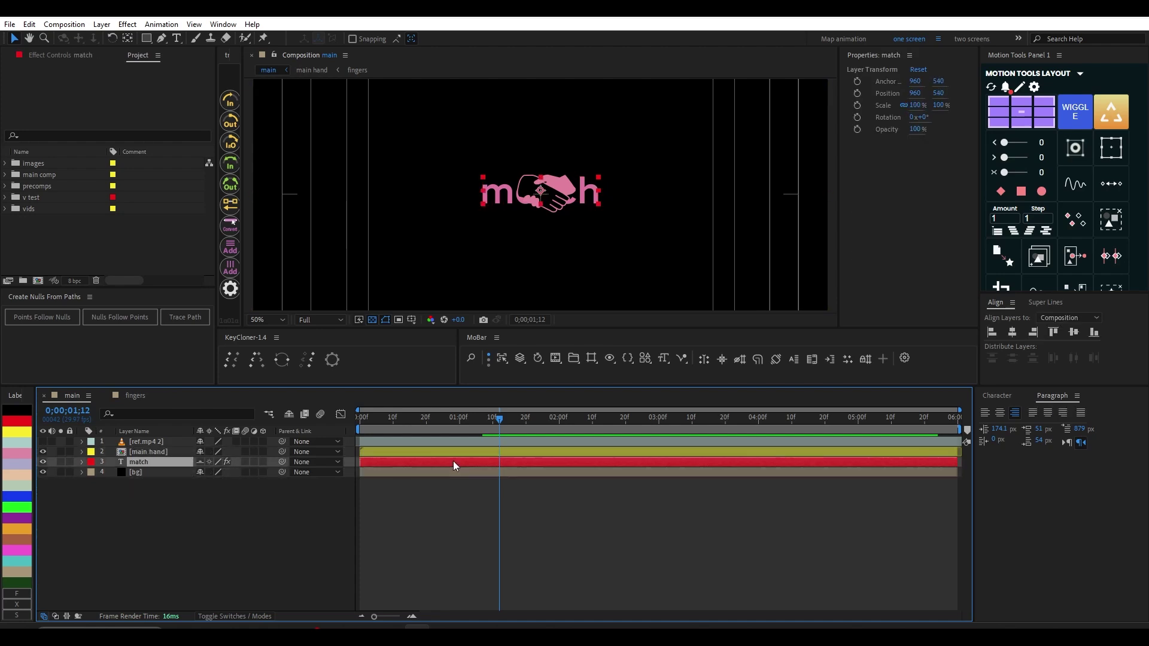
click(453, 453)
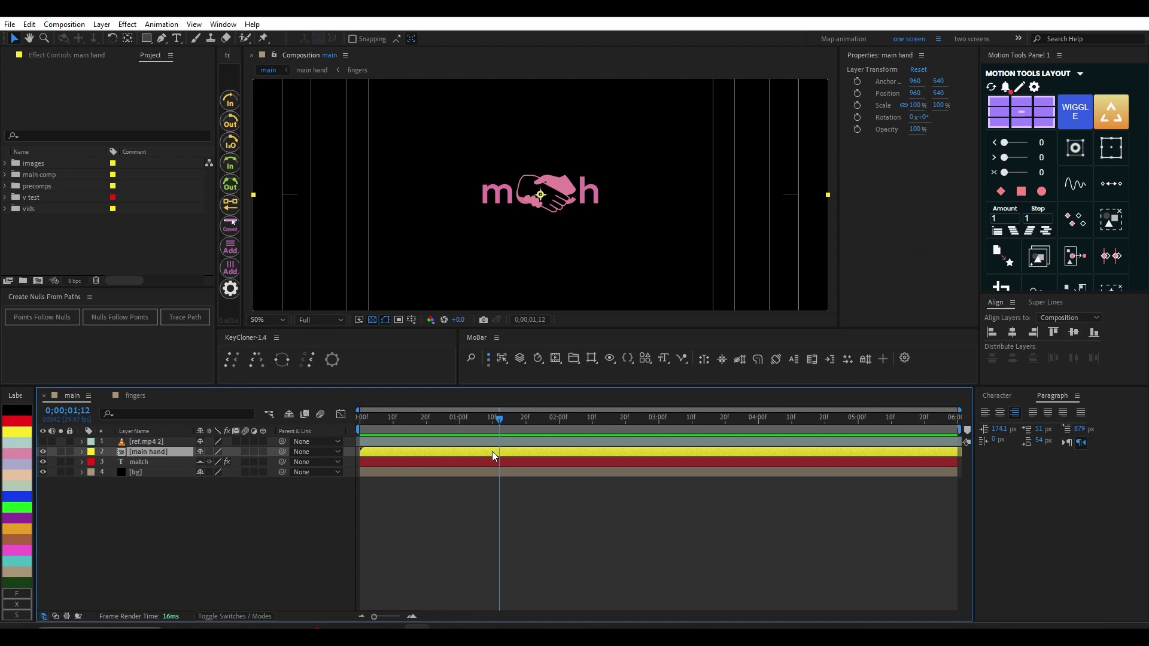
Step: Keyframe the current Position of the main hand and match layers, and move both keyframes to about 0;00;00;23
key(p)
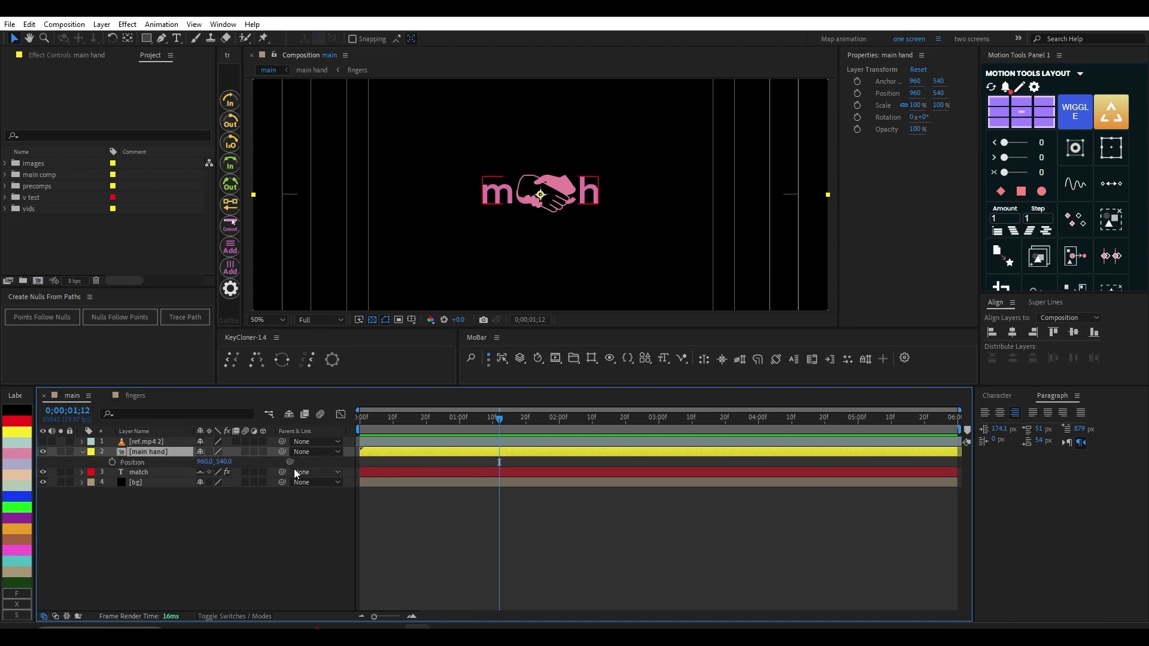
click(148, 473)
key(p)
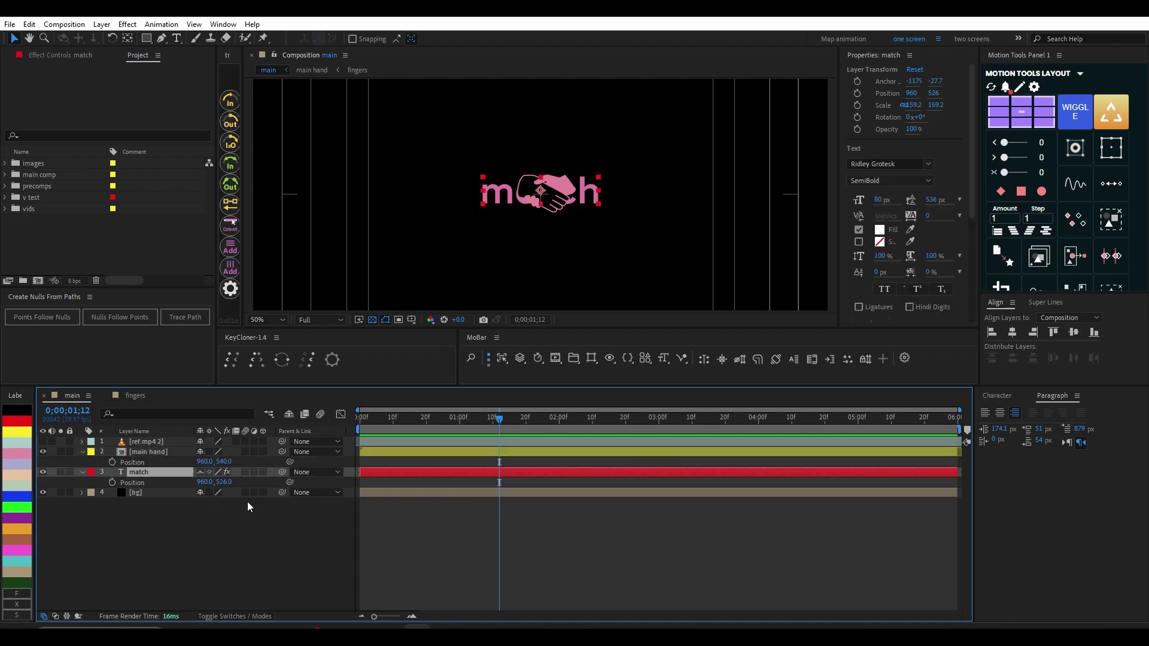
click(112, 462)
click(112, 482)
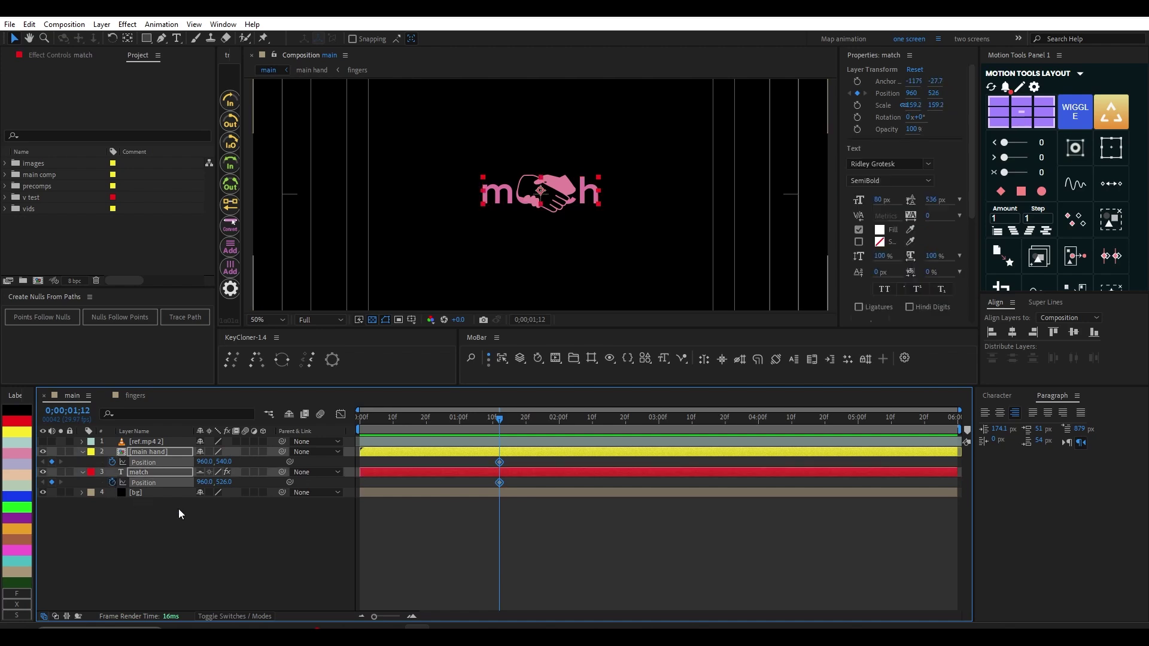
drag(500, 482, 427, 477)
click(447, 524)
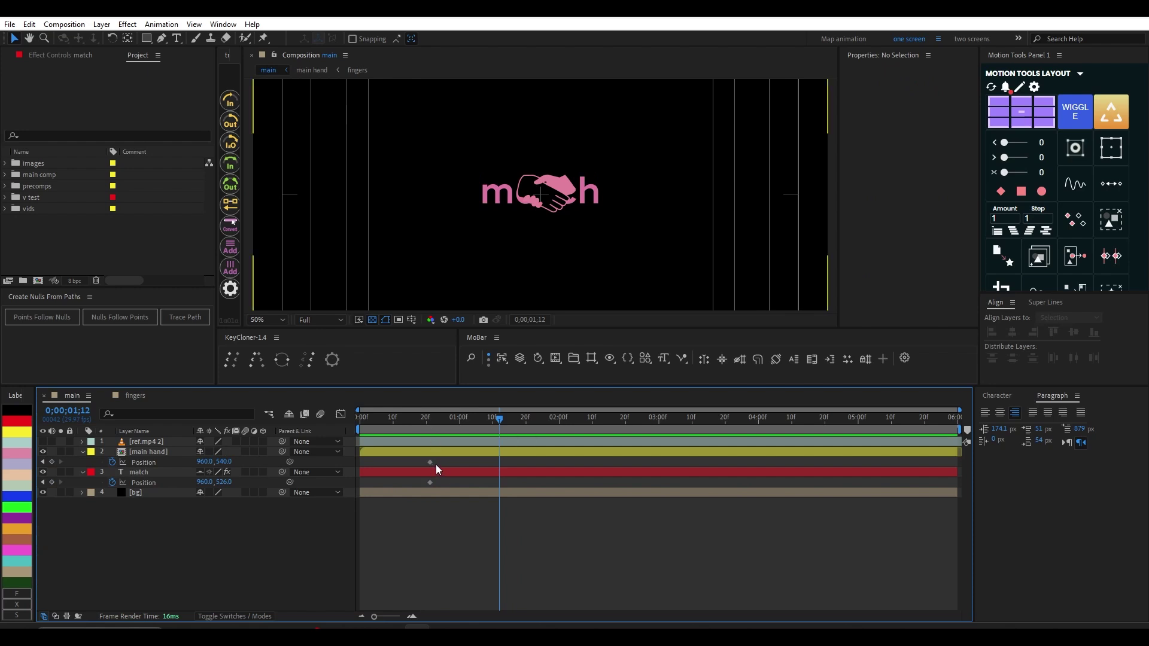
mouse_move(436, 469)
mouse_down()
mouse_move(425, 483)
mouse_move(362, 468)
mouse_move(437, 470)
mouse_up()
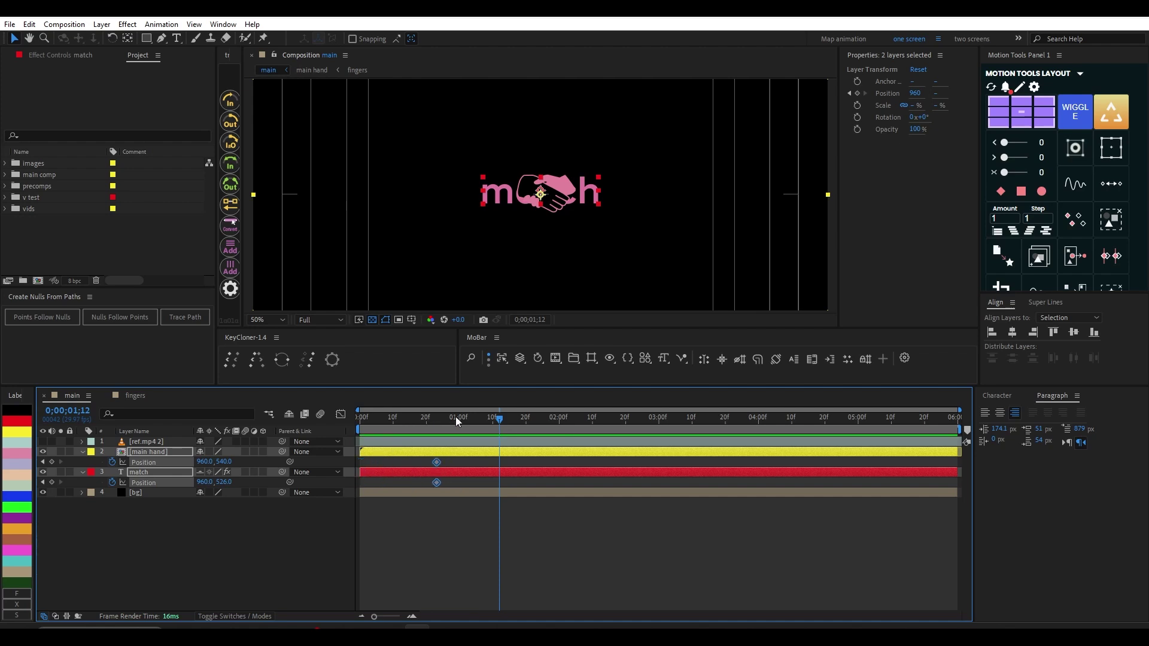
Step: At 0;00;01;05, move the main hand layer horizontally past the word's end to Position 1210, 540
click(473, 419)
drag(472, 422, 478, 448)
click(487, 498)
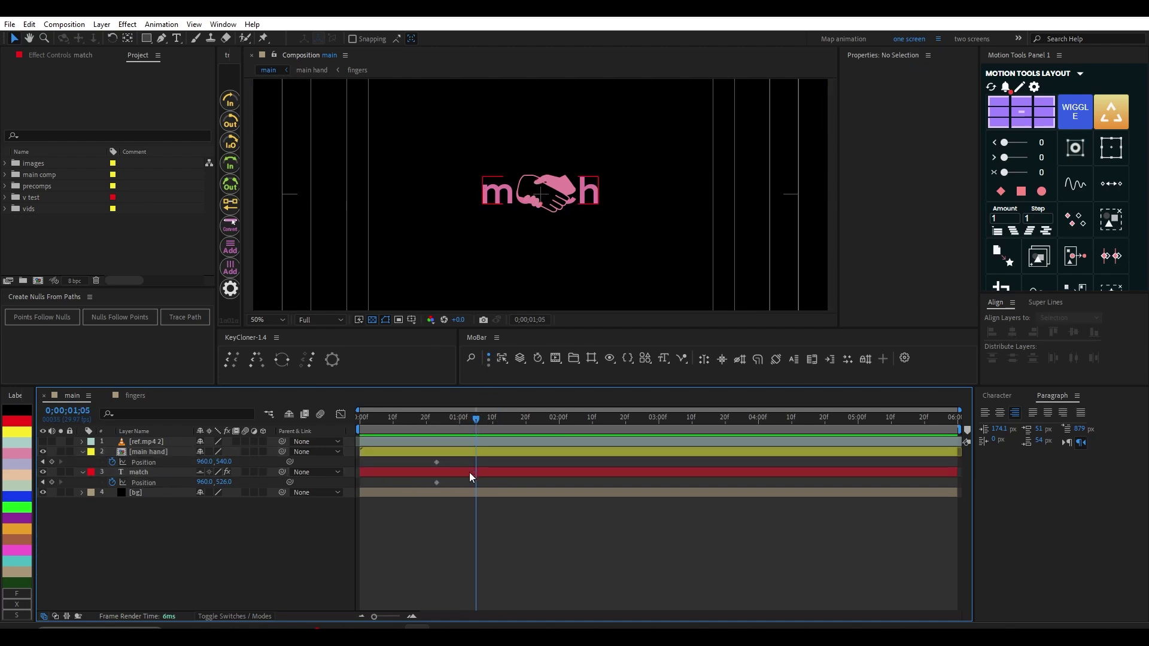
click(472, 453)
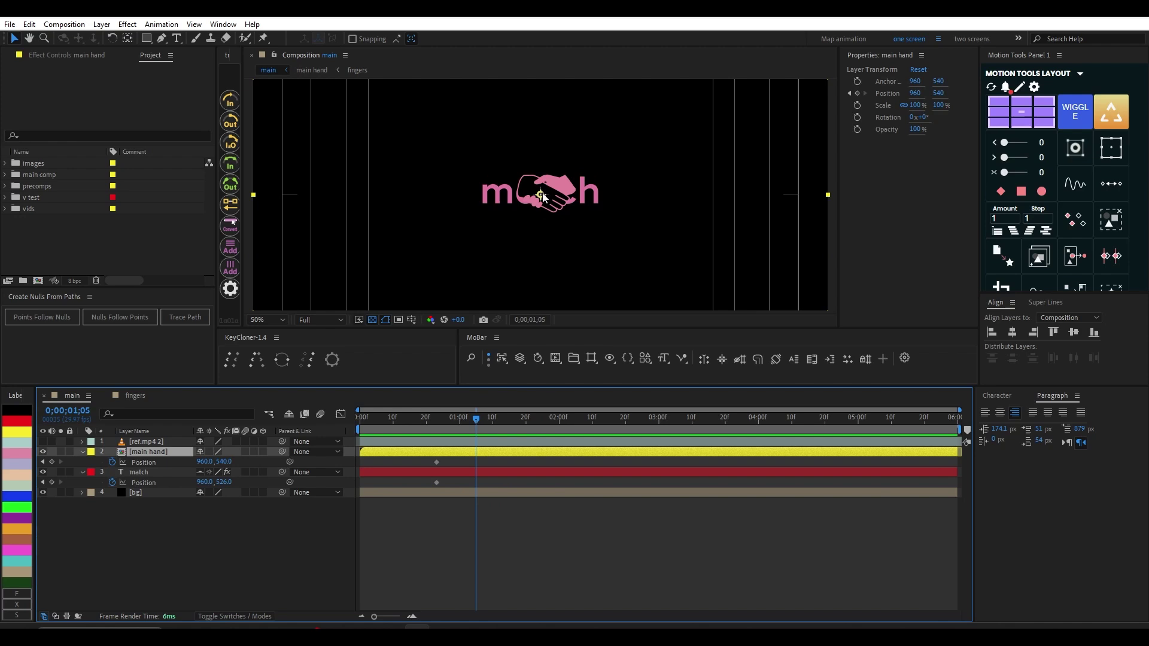
drag(540, 198, 614, 201)
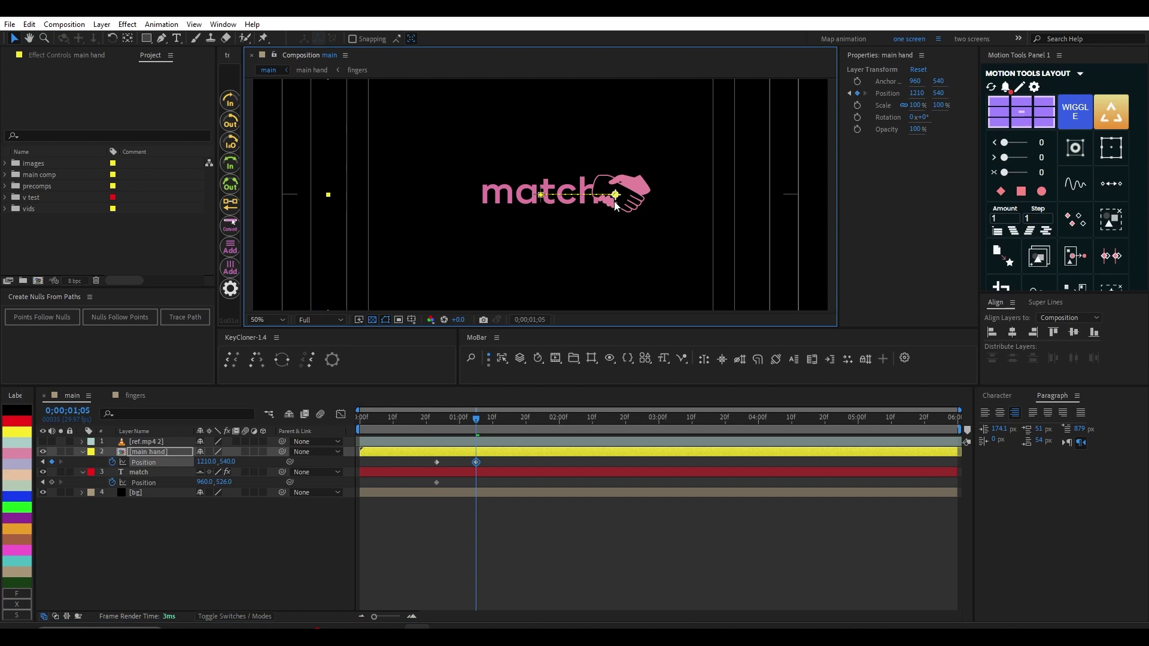
Step: Animate the main hand's Scale from 100% at its first Position keyframe to 73.5% at 0;00;01;05
key(shift+s)
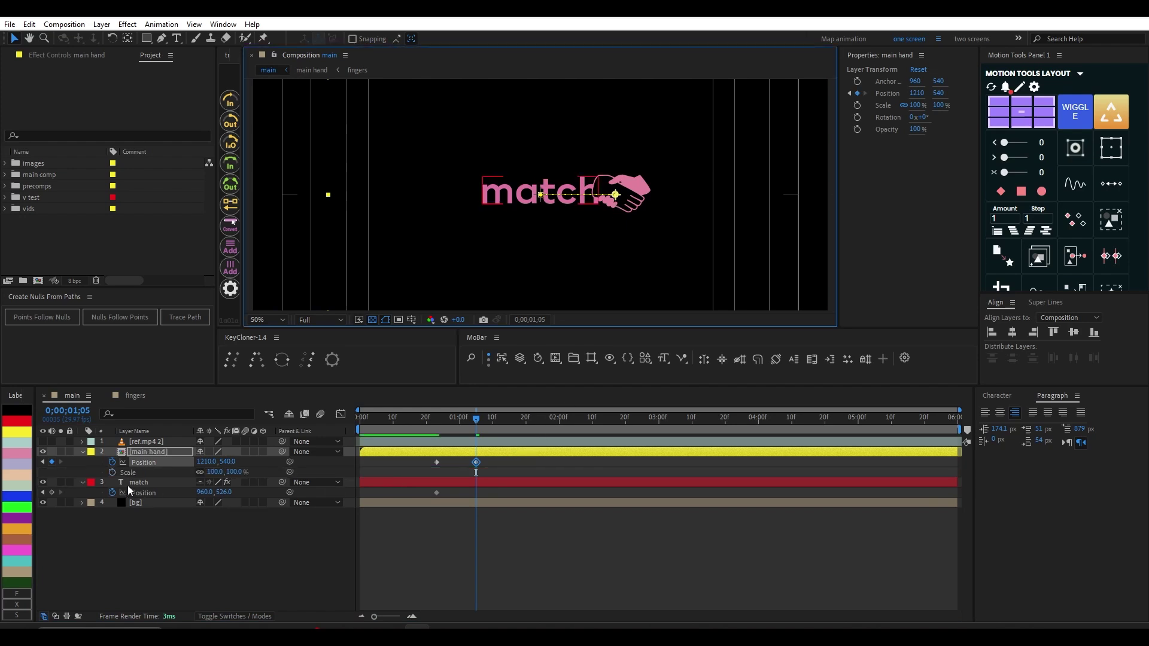
click(112, 472)
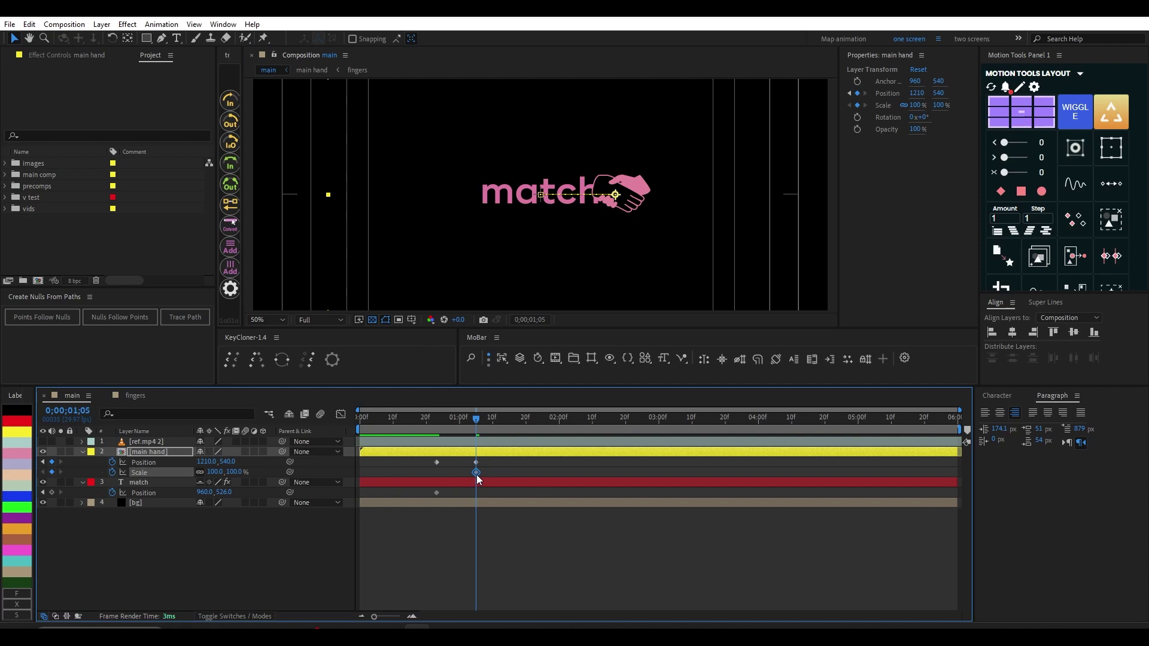
drag(476, 473, 437, 472)
drag(207, 472, 59, 474)
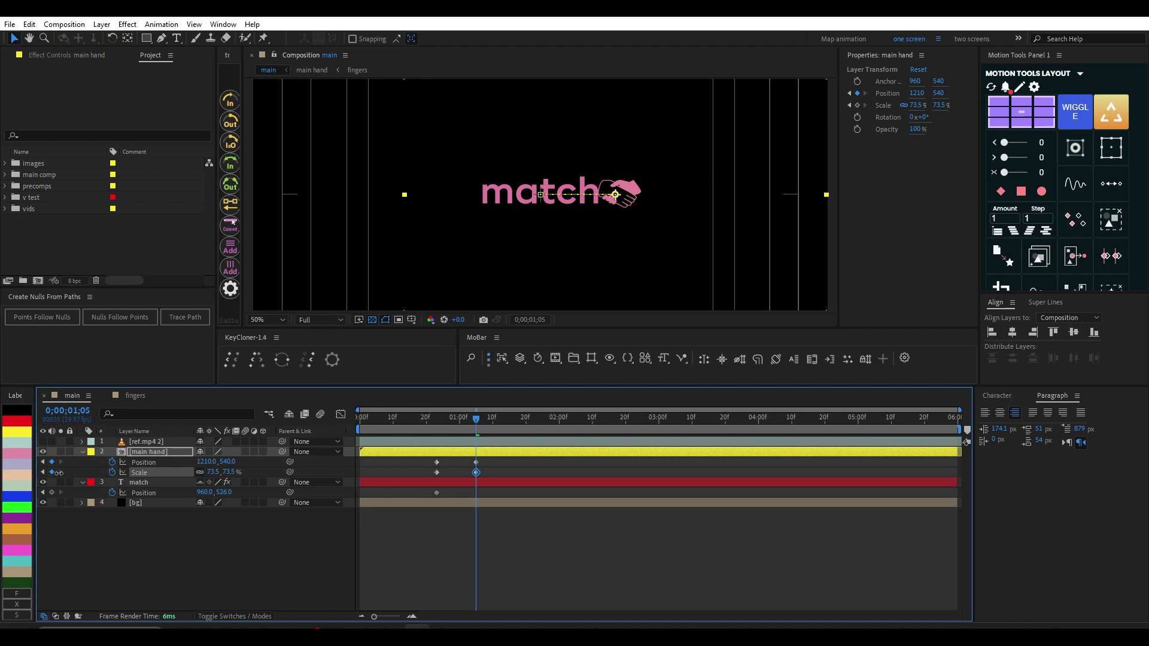
Step: At 0;00;01;05, set the match layer's Position to 870, 526 and the main hand's Position to 1150, 540
click(462, 484)
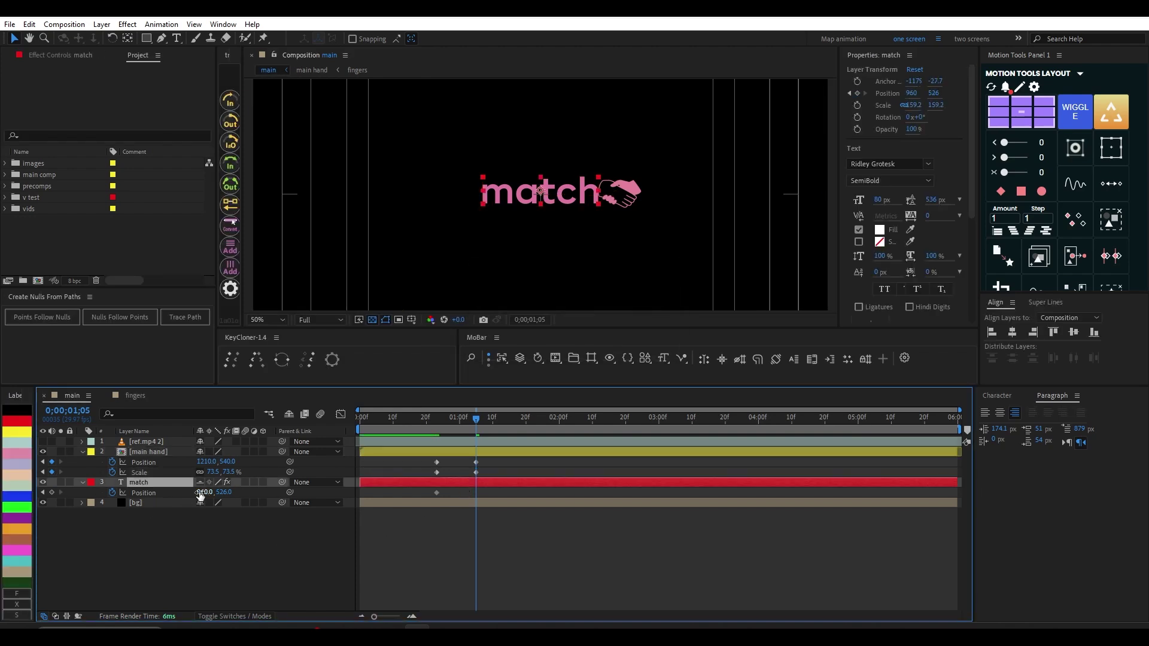
drag(204, 492, 155, 496)
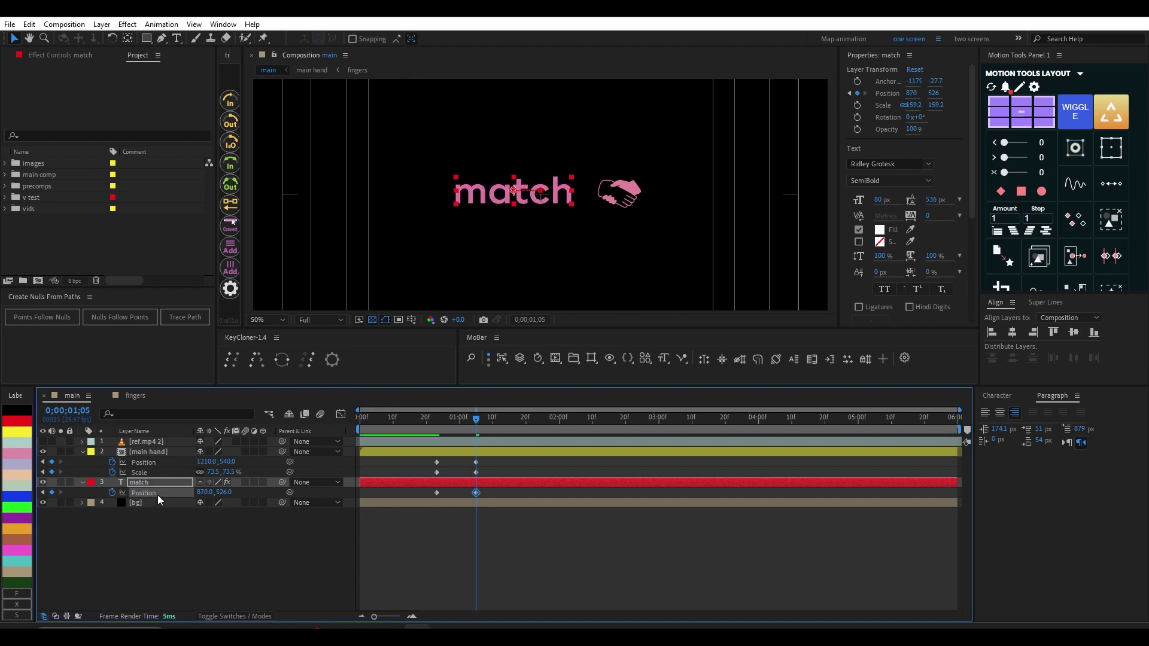
drag(211, 462, 178, 461)
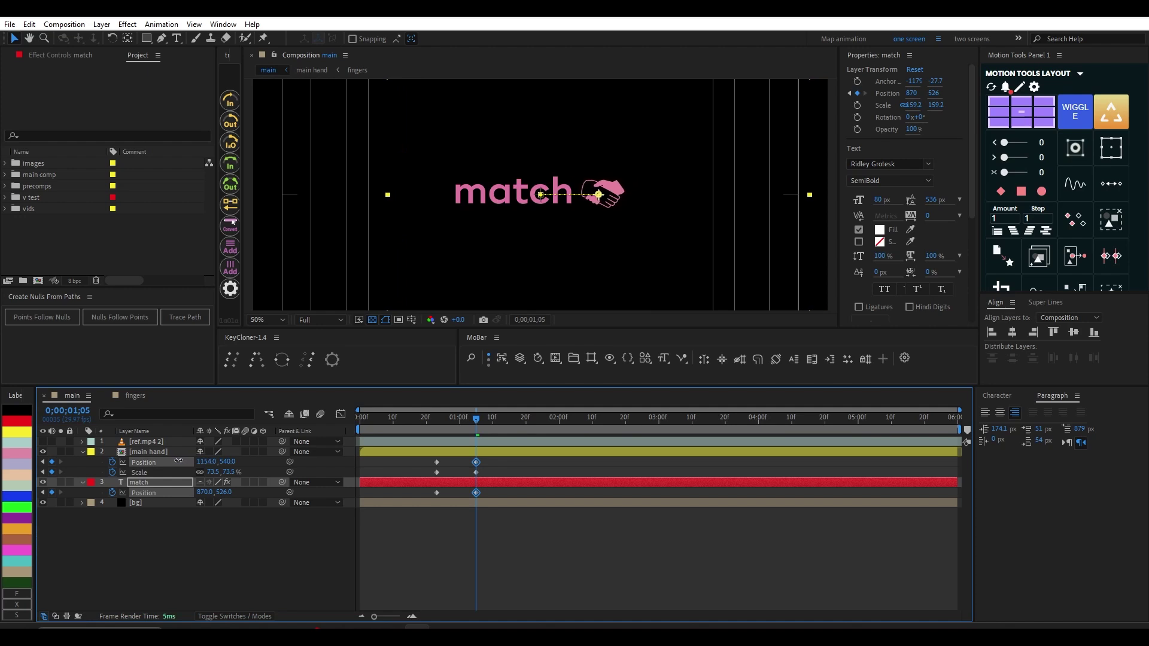
click(177, 461)
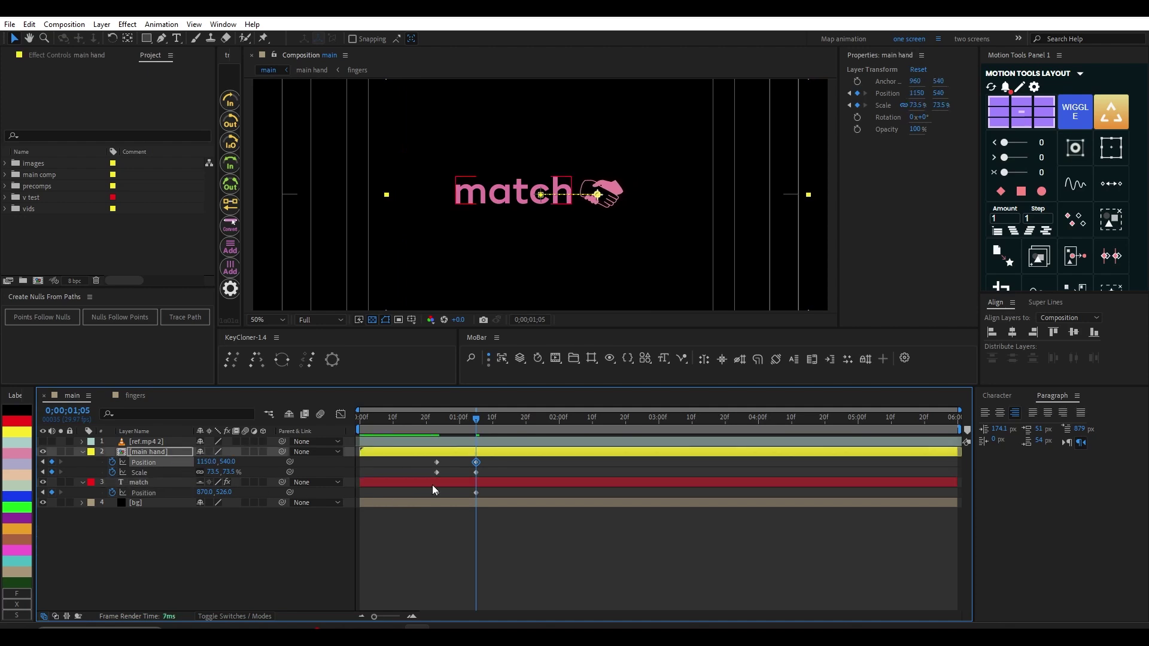
Step: Easy-ease all Position and Scale keyframes of both layers and reshape their speed curves to peak early with a long slowdown
drag(486, 465, 432, 494)
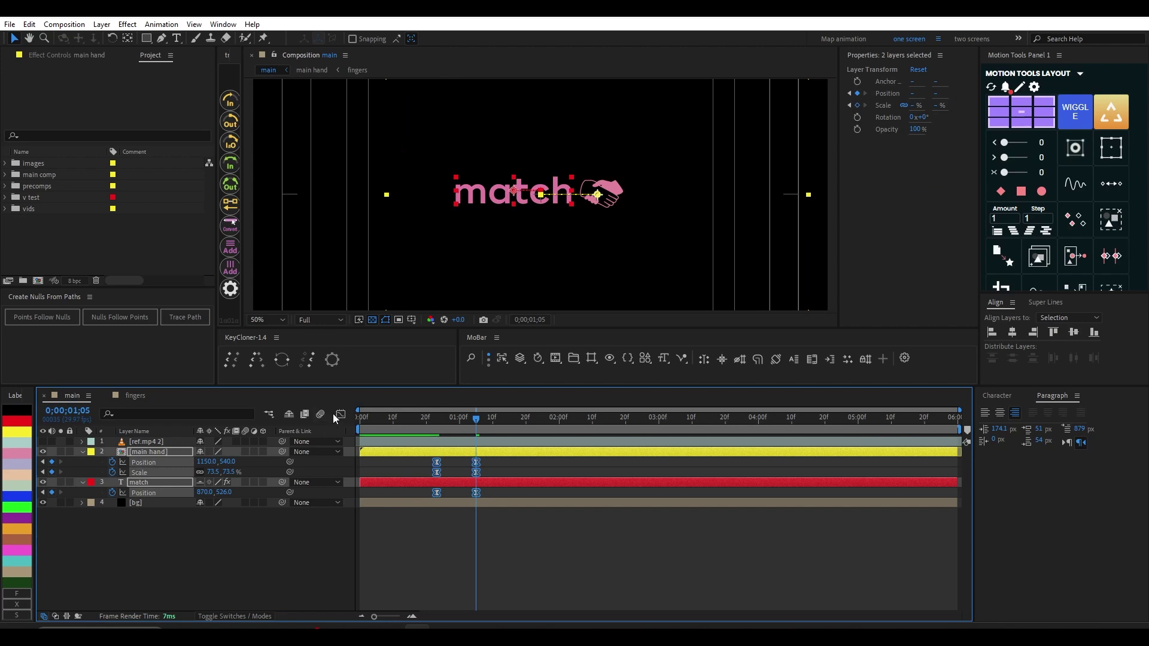
key(shift+F3)
drag(499, 558, 447, 566)
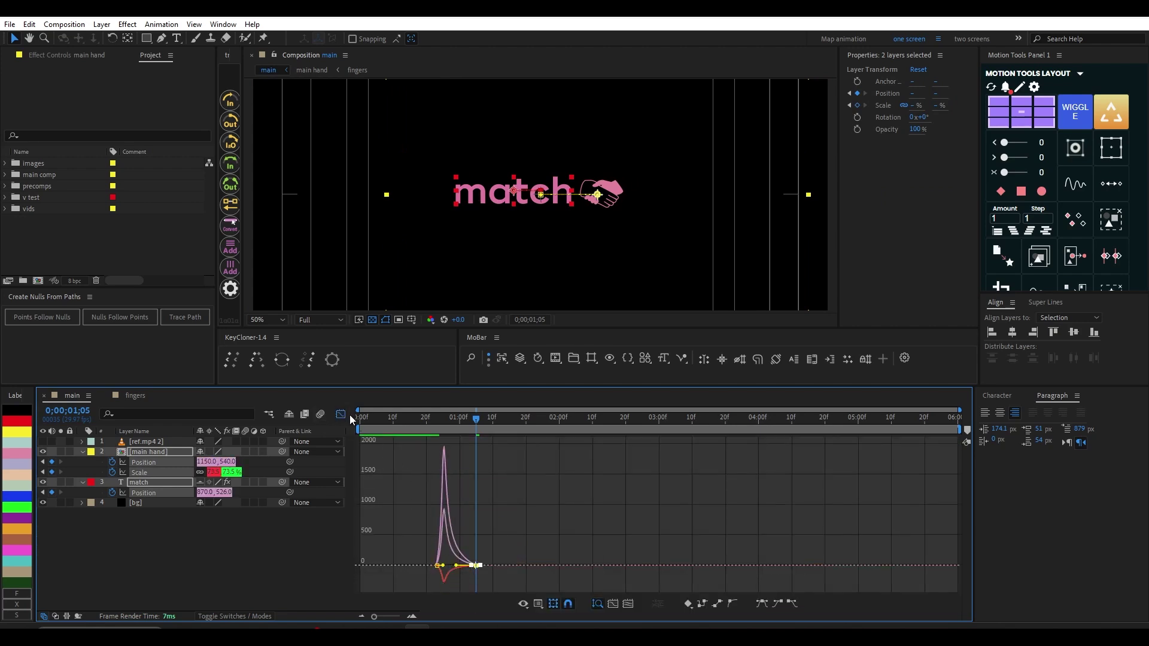
click(341, 415)
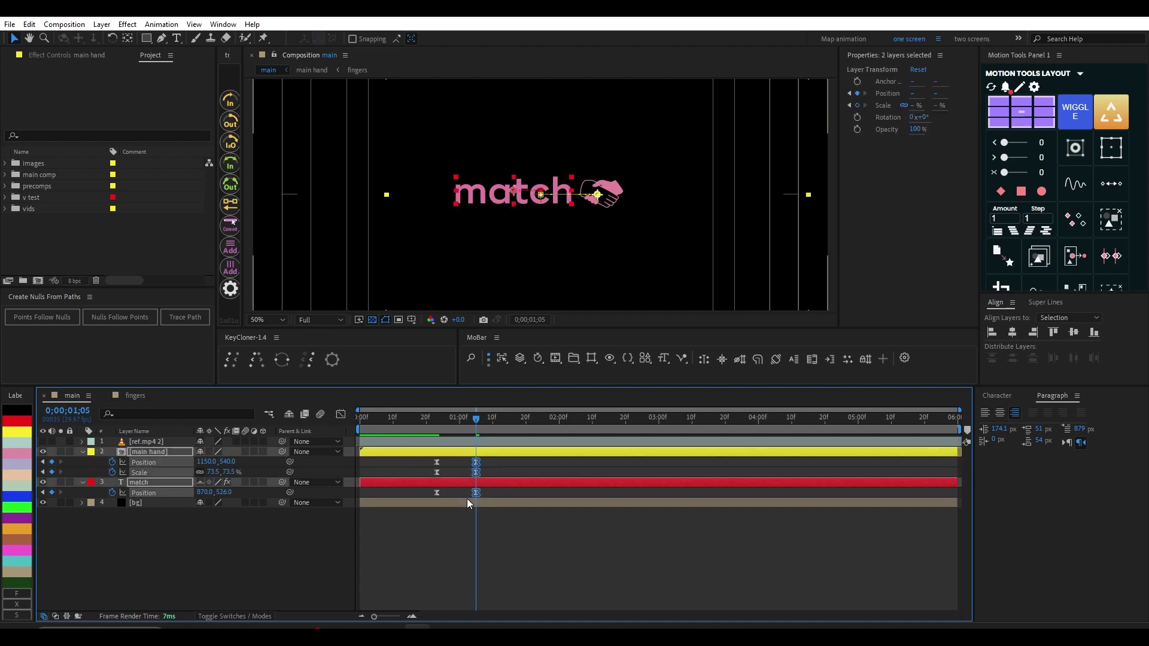
Step: Move the end keyframes of both layers to about 0;00;01;16 and preview the animation from the start
drag(477, 492, 513, 492)
drag(416, 422, 350, 419)
key(space)
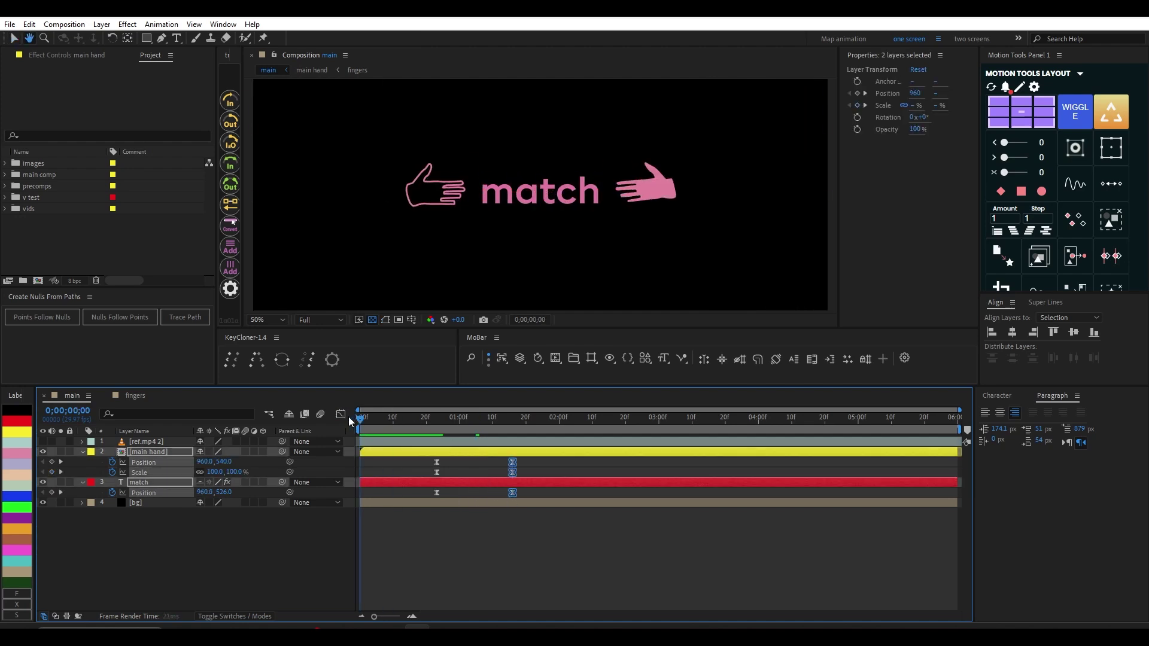
key(space)
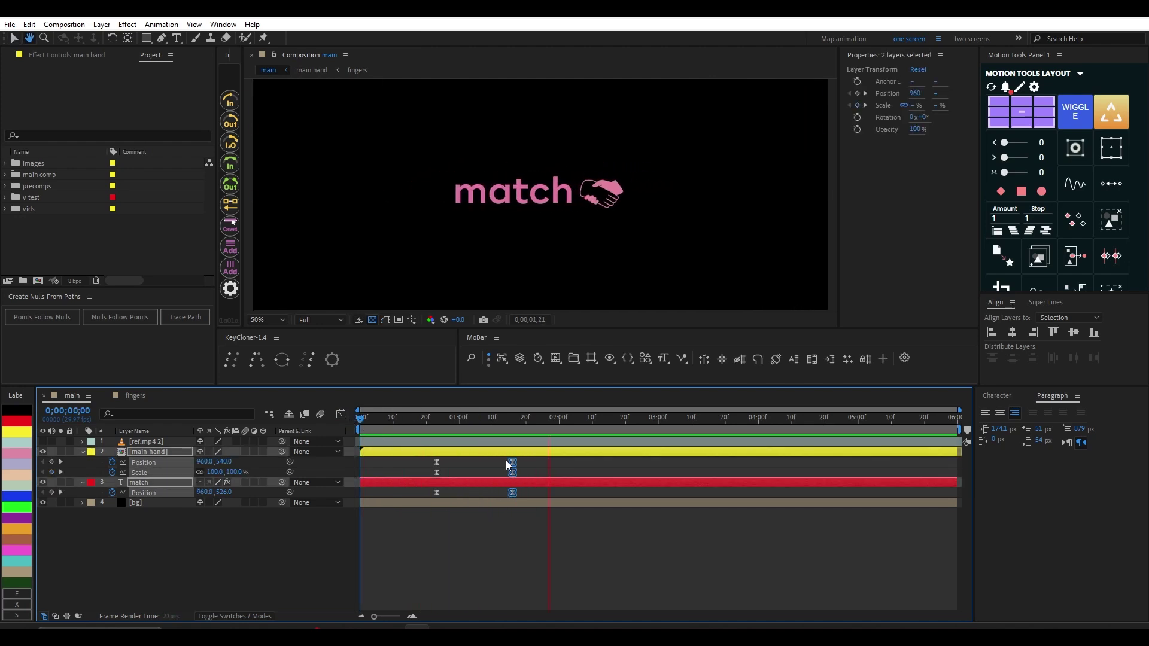
Step: Retime both layers' keyframes to start at 0;00;01;12 and end at about 0;00;03;02, and preview the movement
drag(532, 462, 681, 469)
mouse_move(446, 418)
mouse_down()
mouse_move(408, 422)
mouse_move(424, 422)
mouse_up()
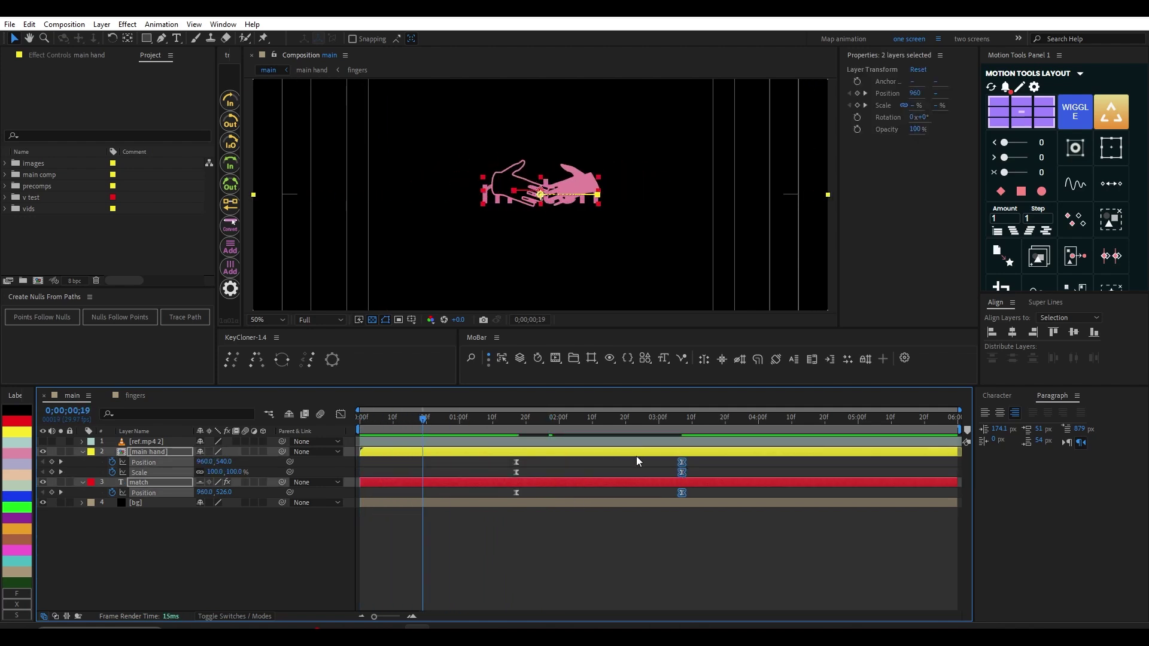
drag(703, 460, 522, 507)
drag(524, 464, 647, 467)
drag(422, 422, 482, 436)
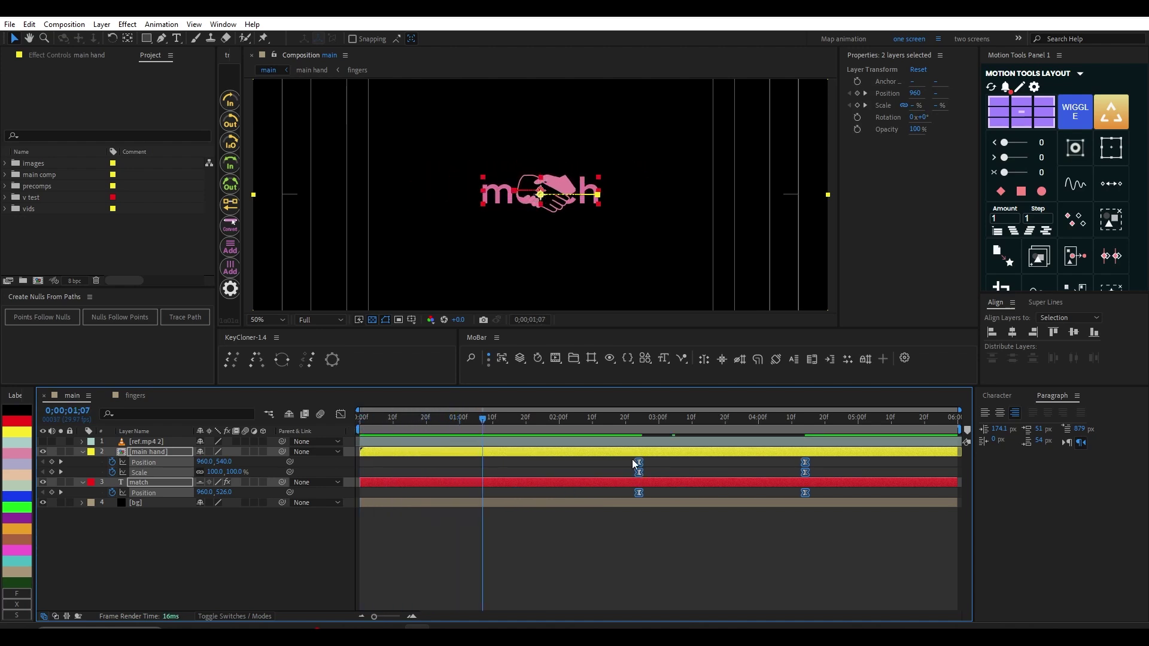
drag(632, 459, 498, 483)
key(space)
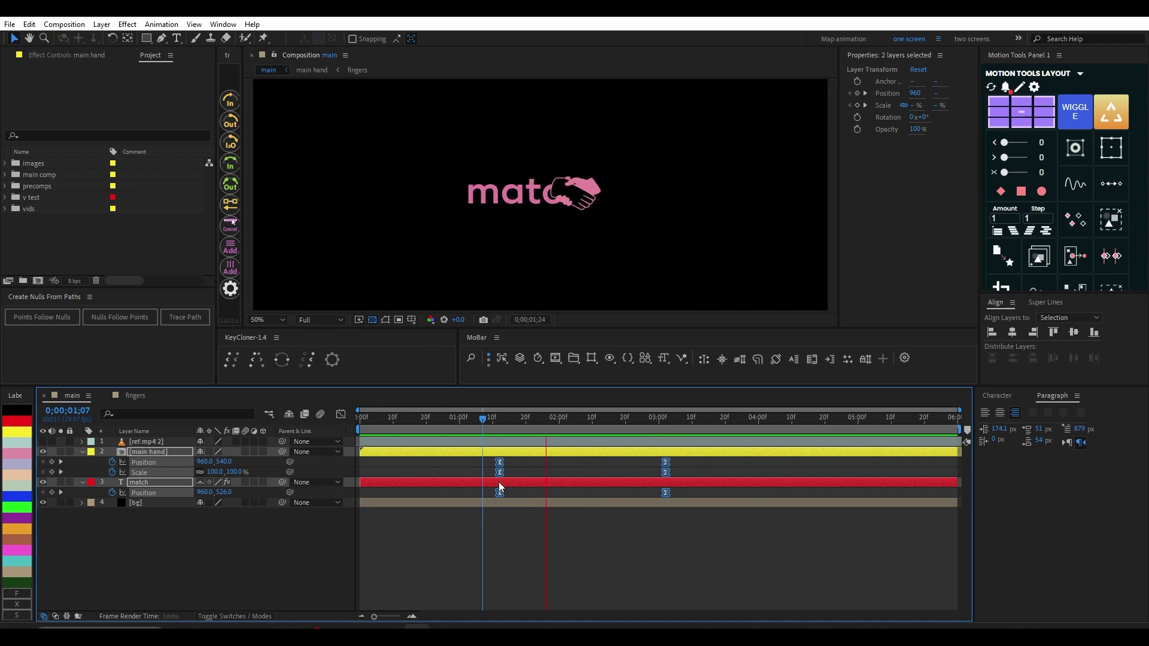
key(space)
Step: Shorten the movement by placing both layers' end keyframes at about 0;00;02;21, and preview from the start
drag(689, 465, 629, 472)
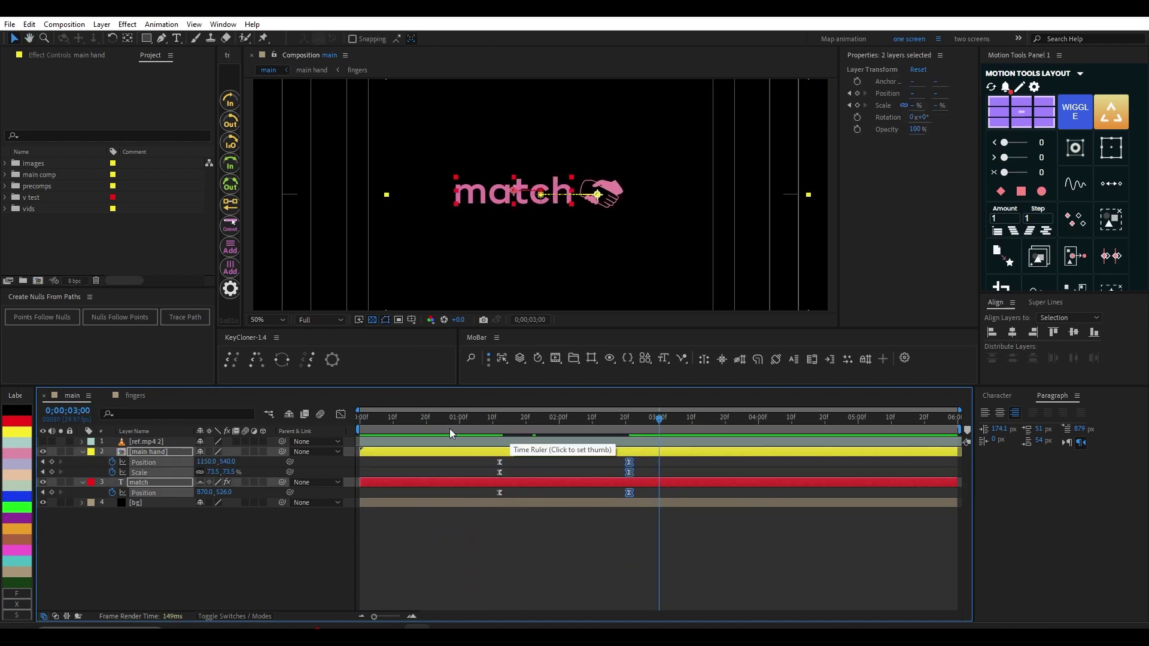
drag(450, 428, 353, 433)
key(space)
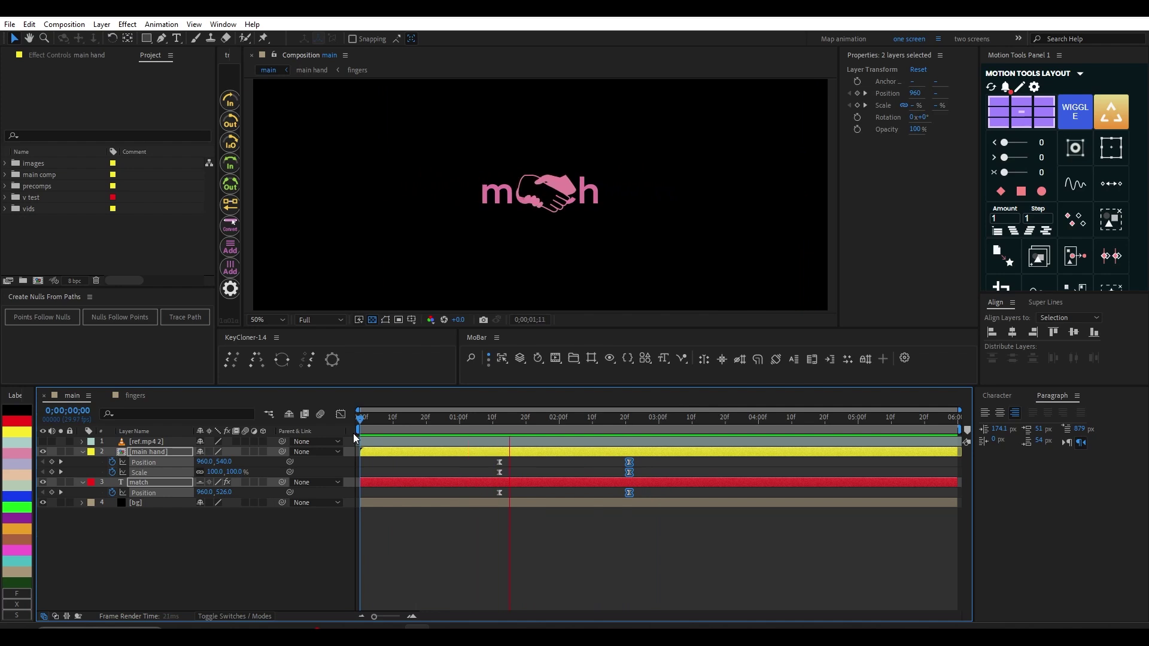
Step: Shift all Position and Scale keyframes of both layers to begin at 0;00;01;05 and preview the animation
mouse_move(455, 419)
mouse_down()
mouse_move(439, 419)
mouse_move(477, 421)
mouse_up()
drag(730, 459, 476, 468)
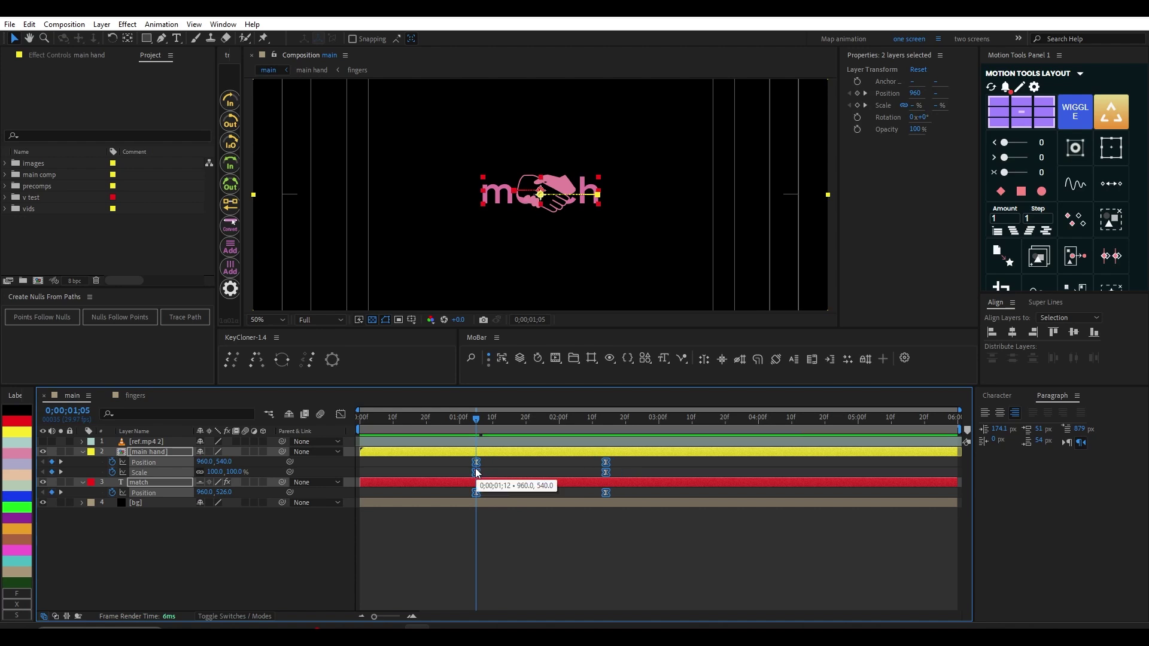
key(Home)
key(space)
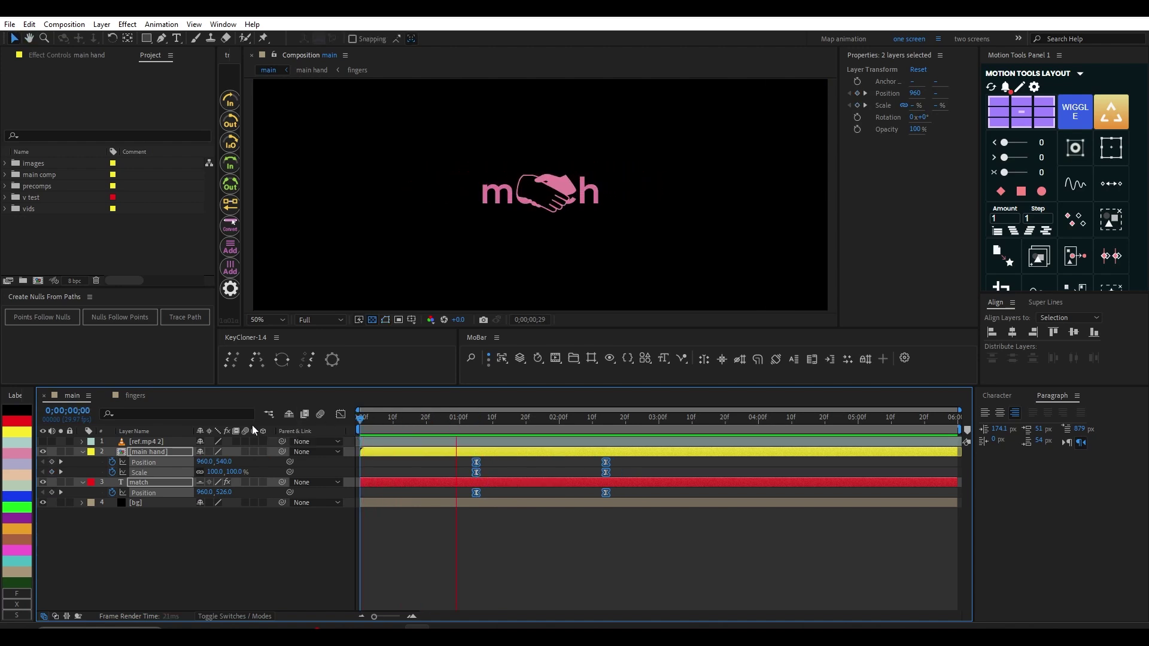
key(space)
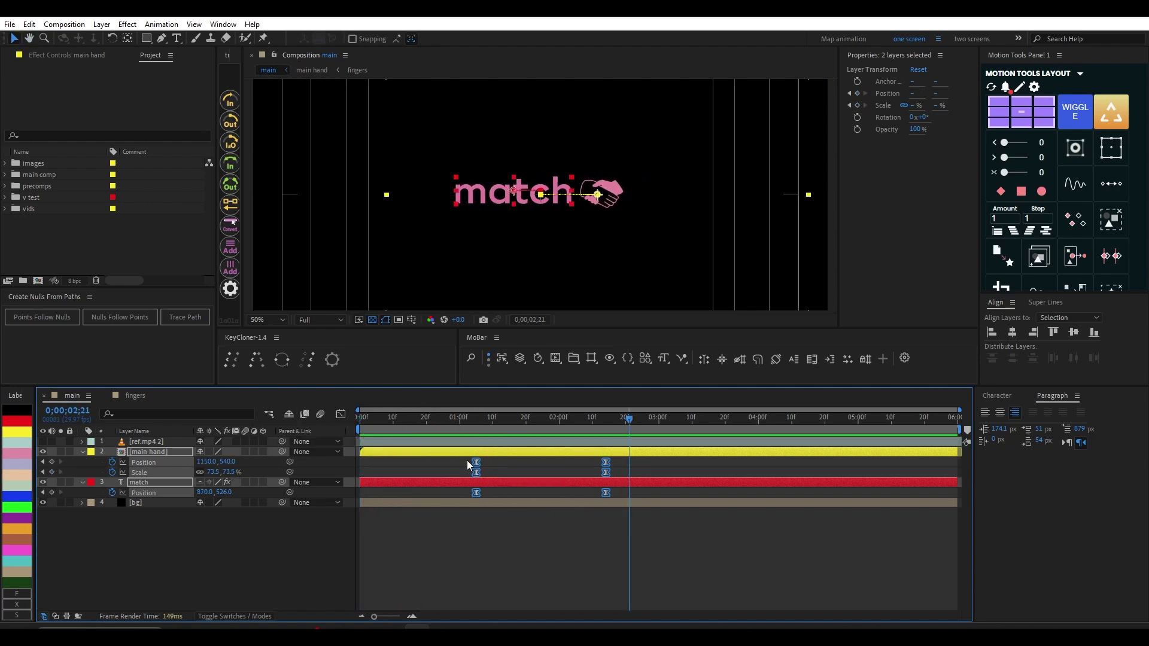
Step: Shift all Position and Scale keyframes of both layers to begin at 0;00;01;09 and preview the animation
drag(476, 467, 490, 466)
click(494, 518)
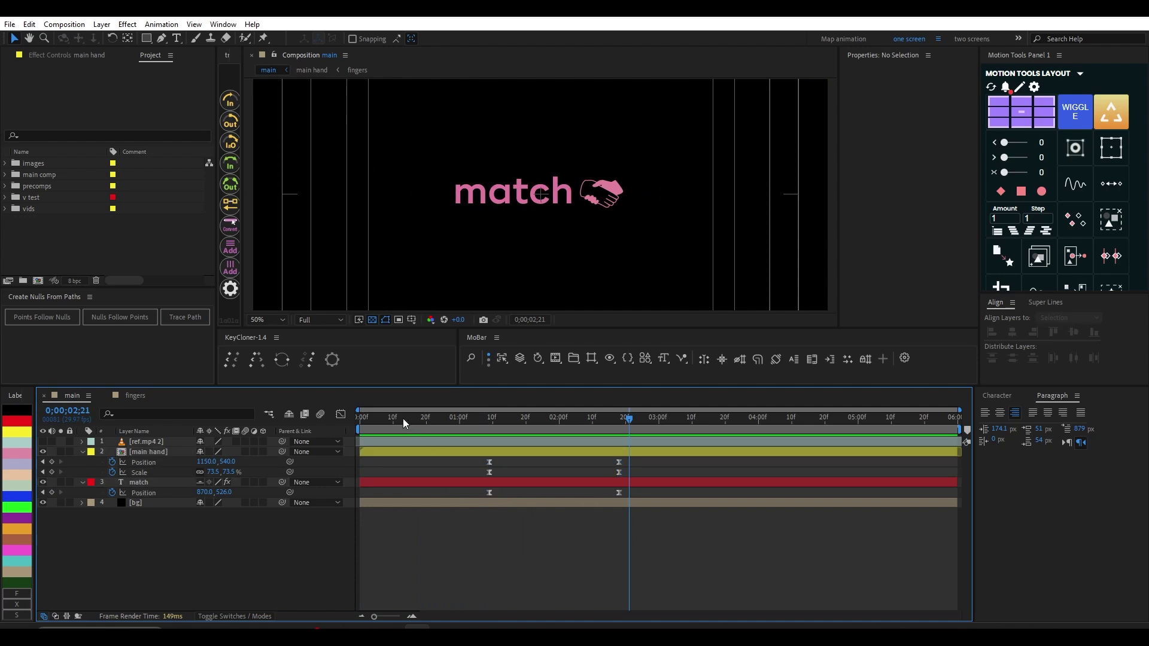
key(Home)
key(space)
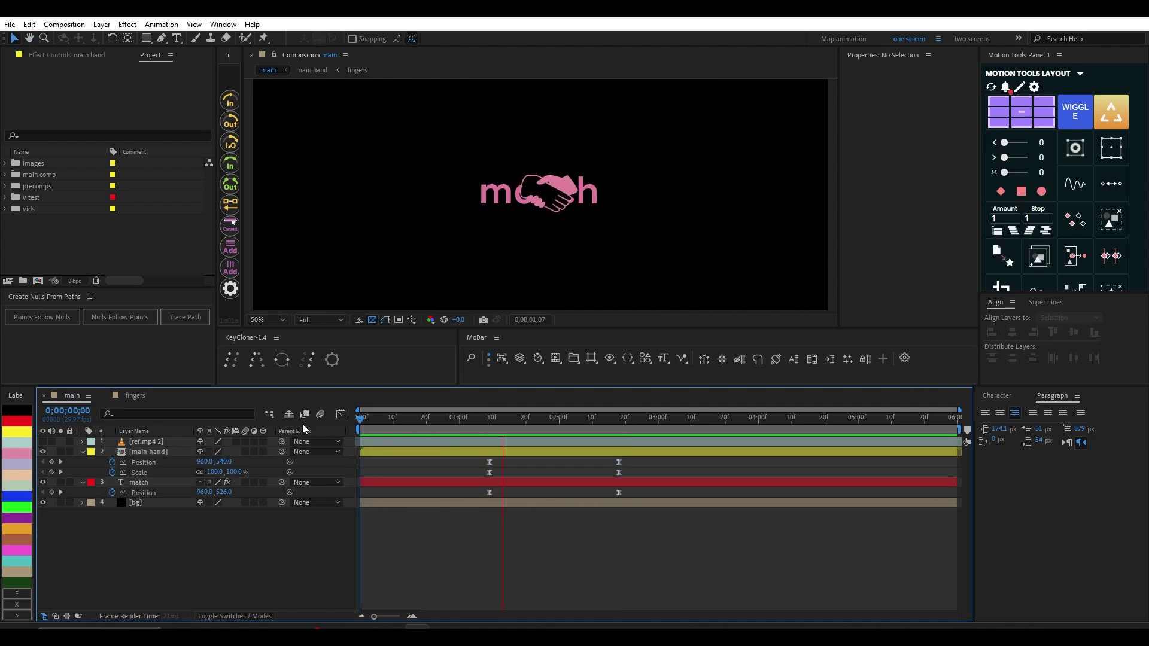
scroll(443, 259, down, 2)
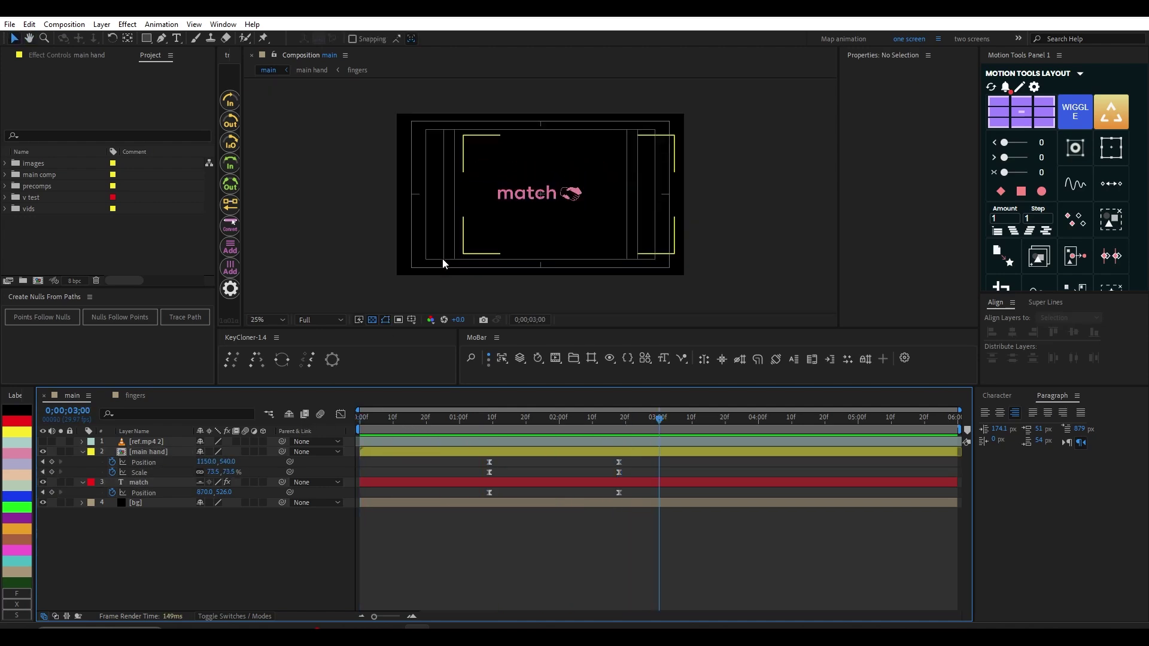
scroll(526, 223, up, 2)
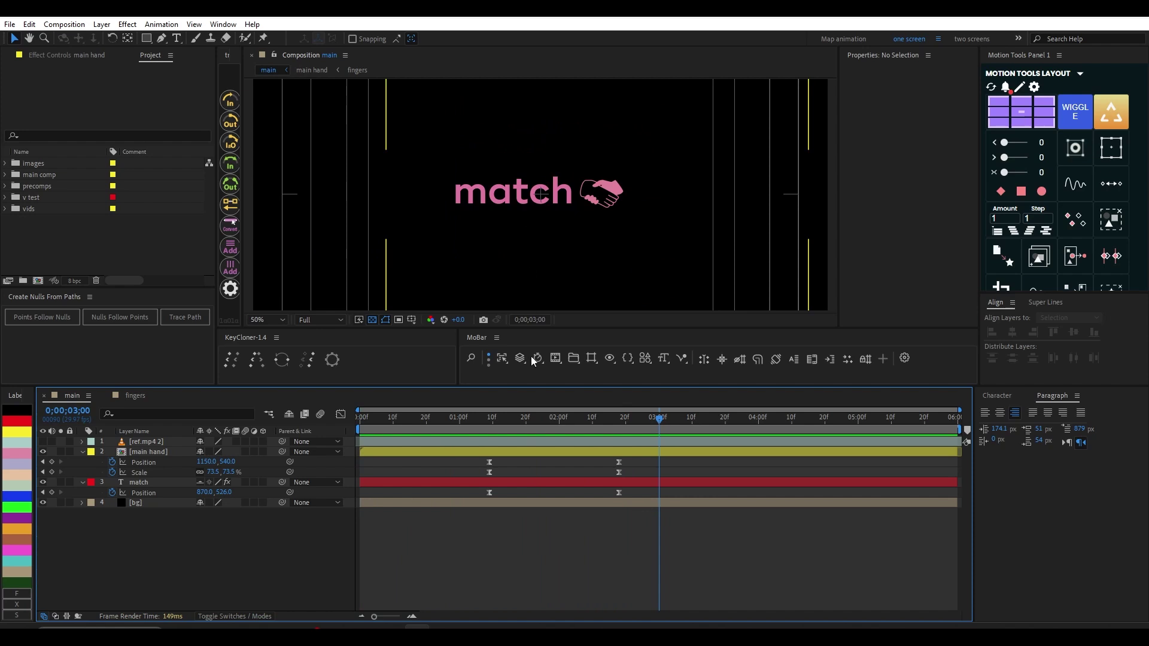
Step: Set the current time to 0;00;01;09, at the start keyframes of the main hand and match layers
drag(490, 419, 491, 424)
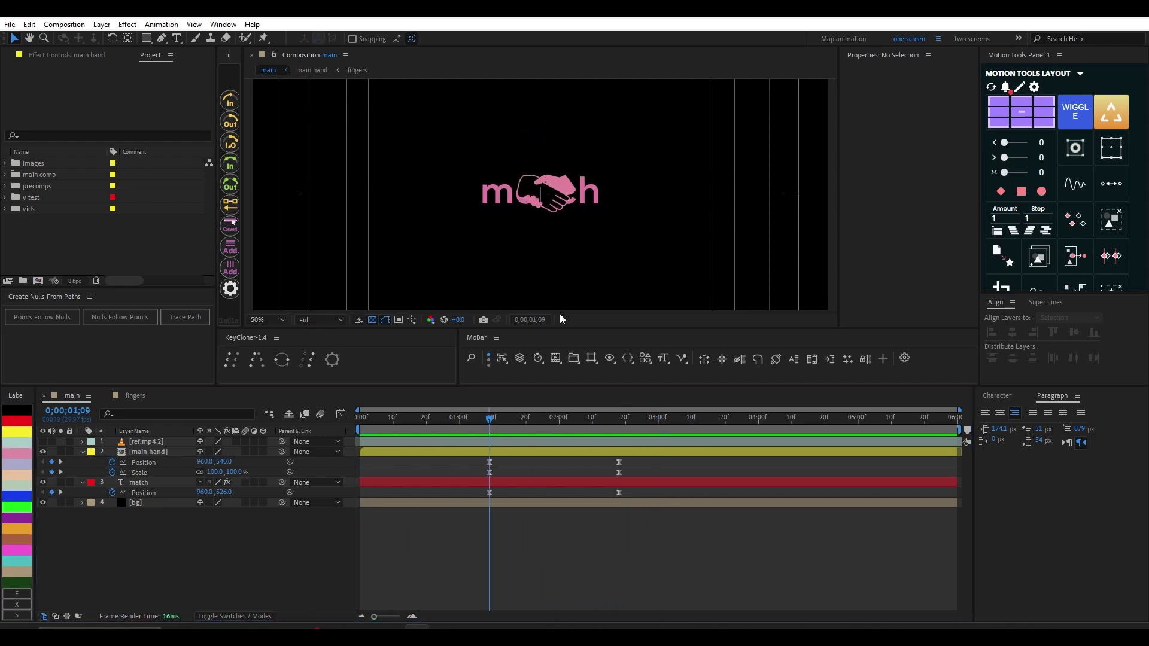
click(498, 483)
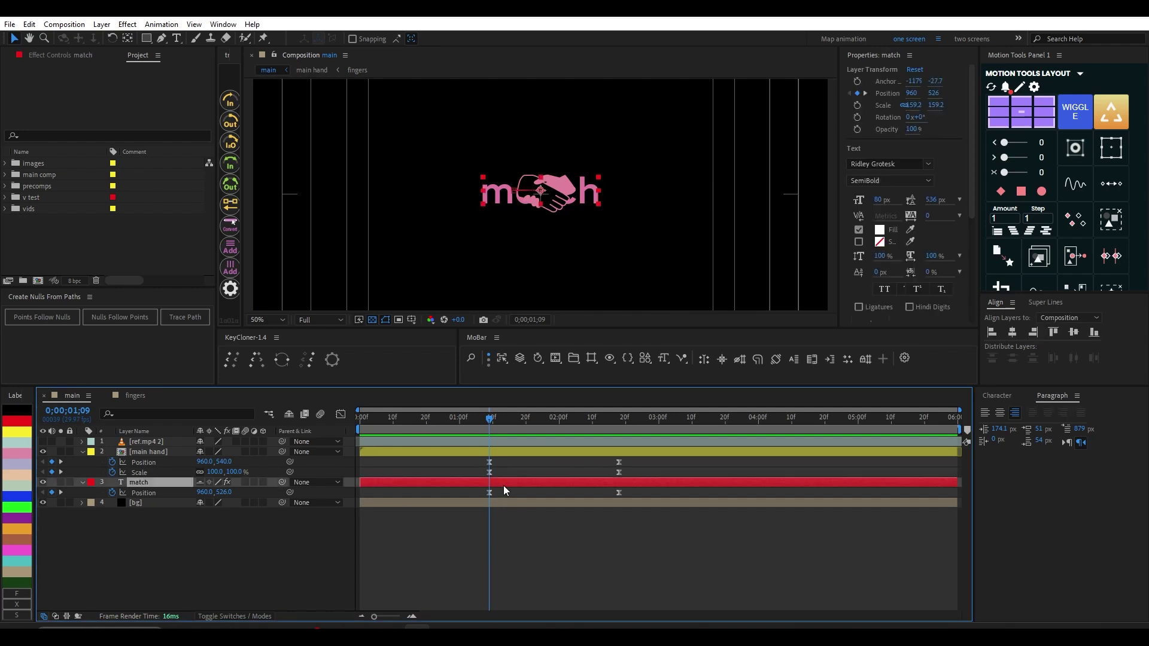
click(512, 300)
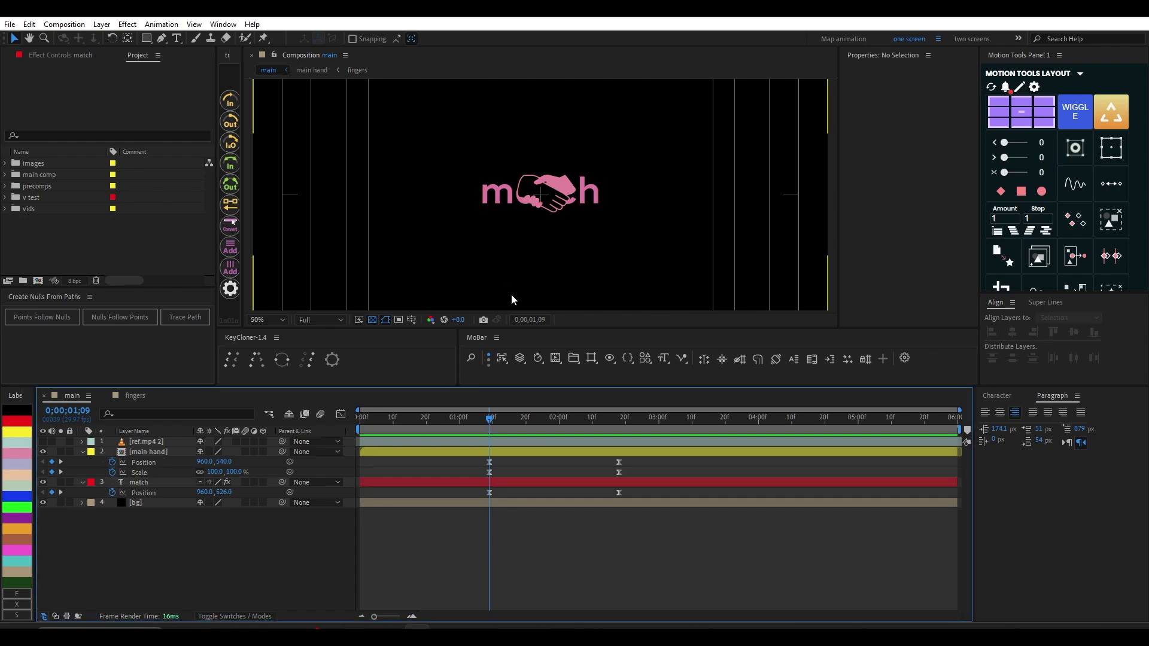
Step: Draw a rectangle about 544 × 162 px with red fill FC0909, from the frame's centre over the right half of the hand and text
click(147, 40)
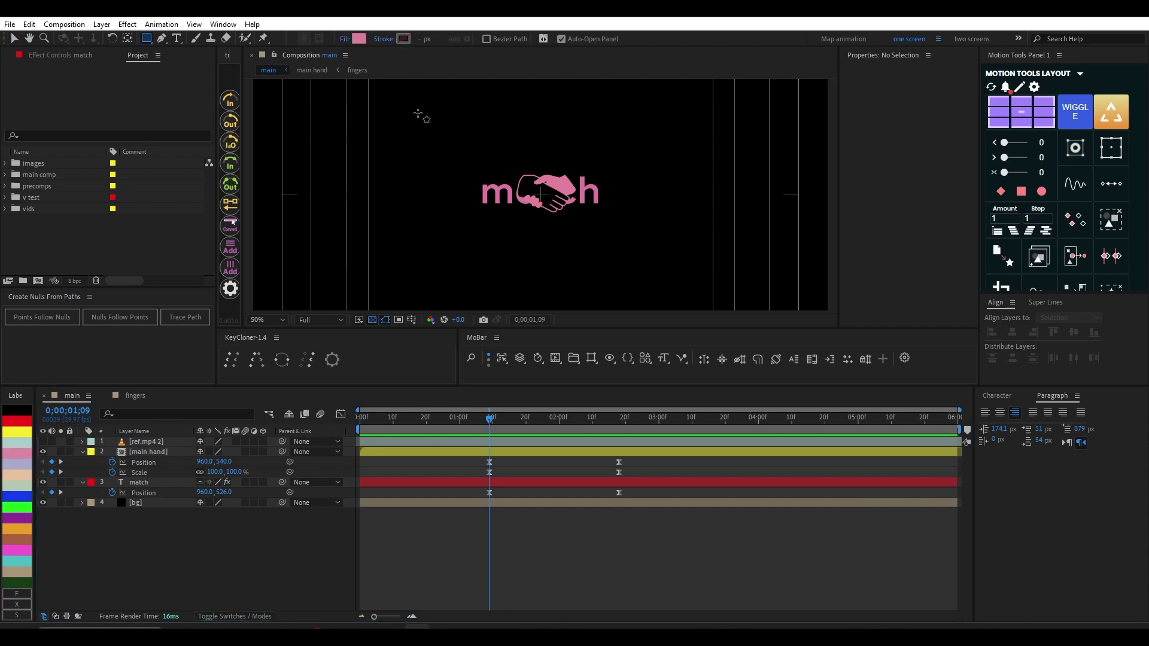
click(359, 39)
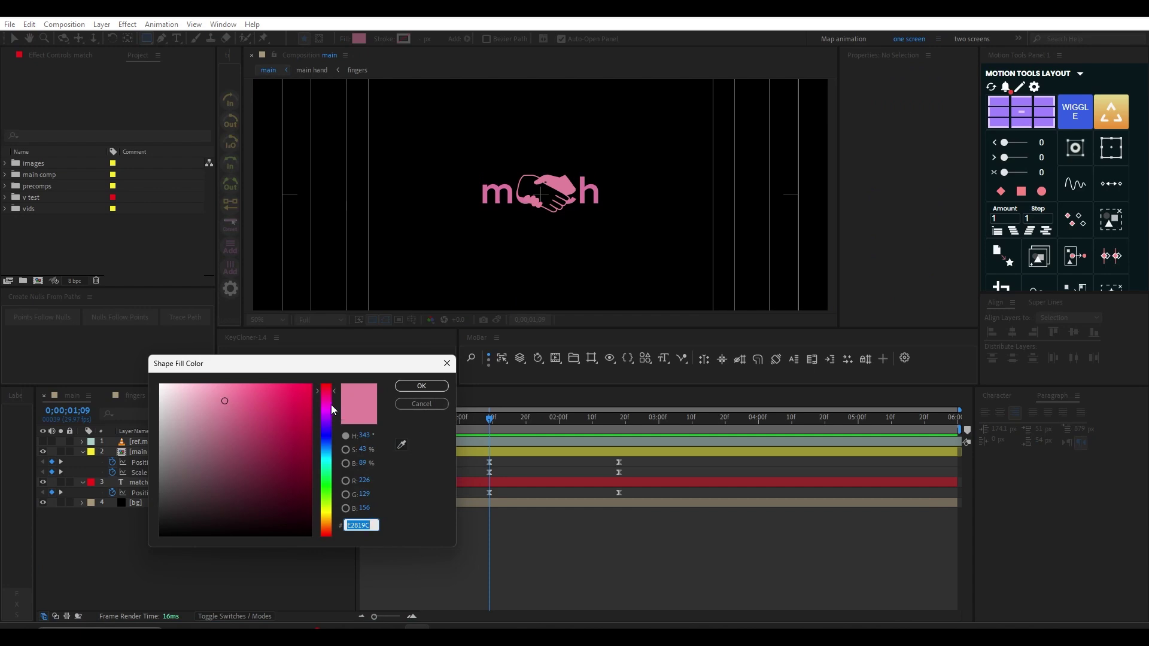
click(308, 385)
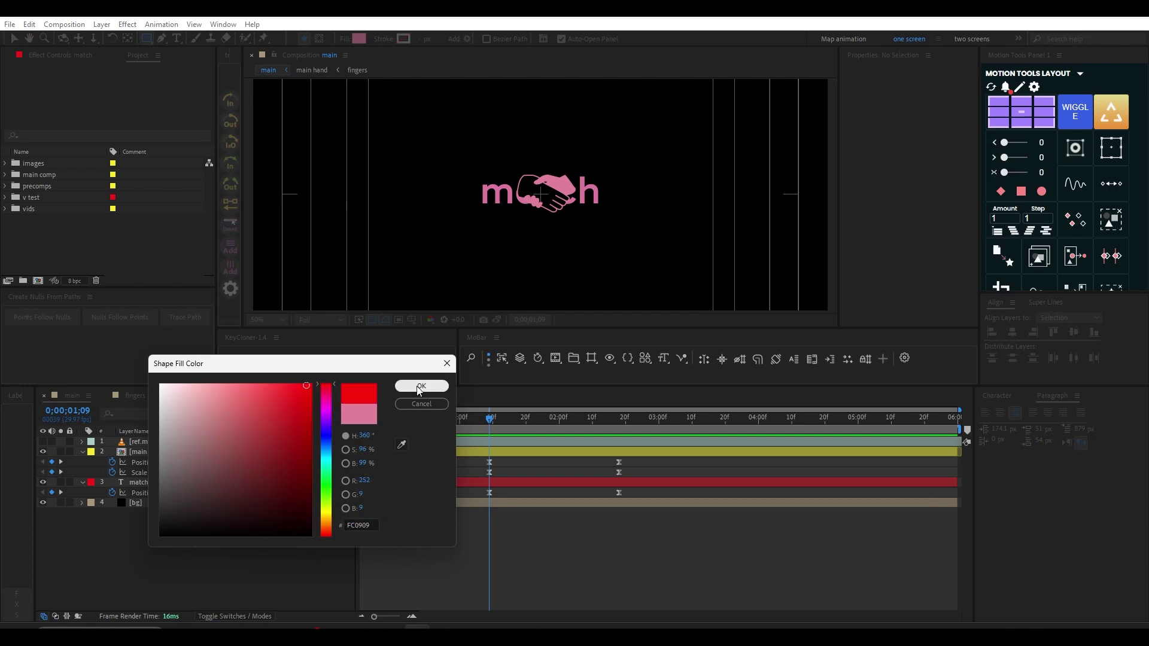
click(421, 386)
drag(541, 172, 691, 219)
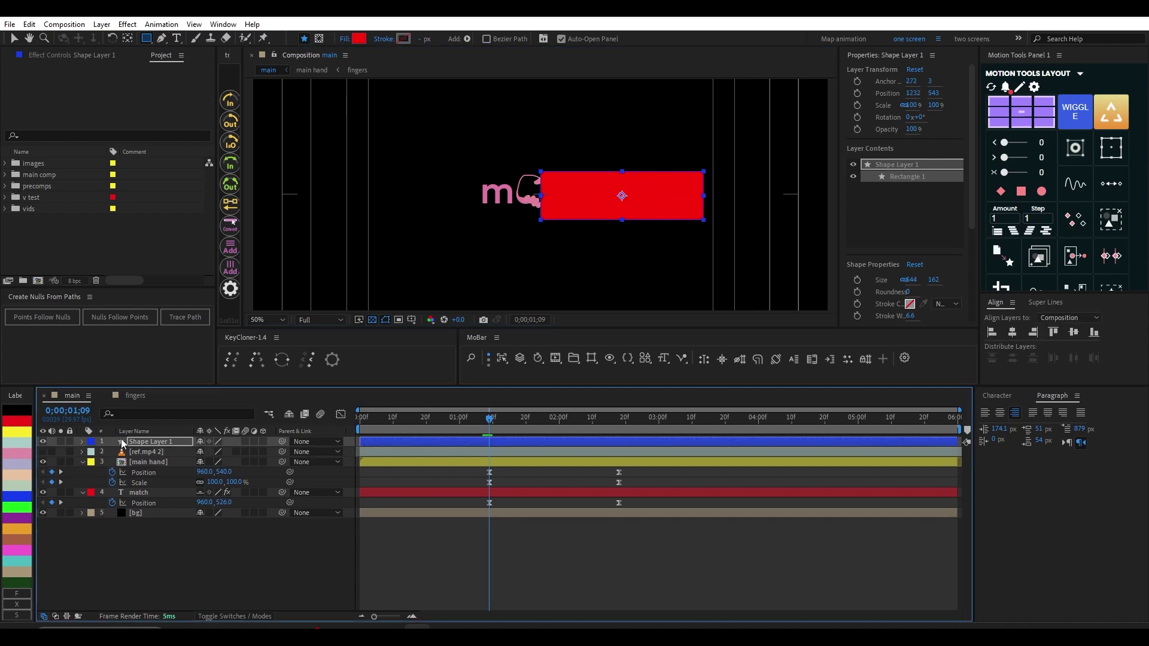
Step: Rename the new rectangle shape layer "txt mask" and give it a red label
click(138, 444)
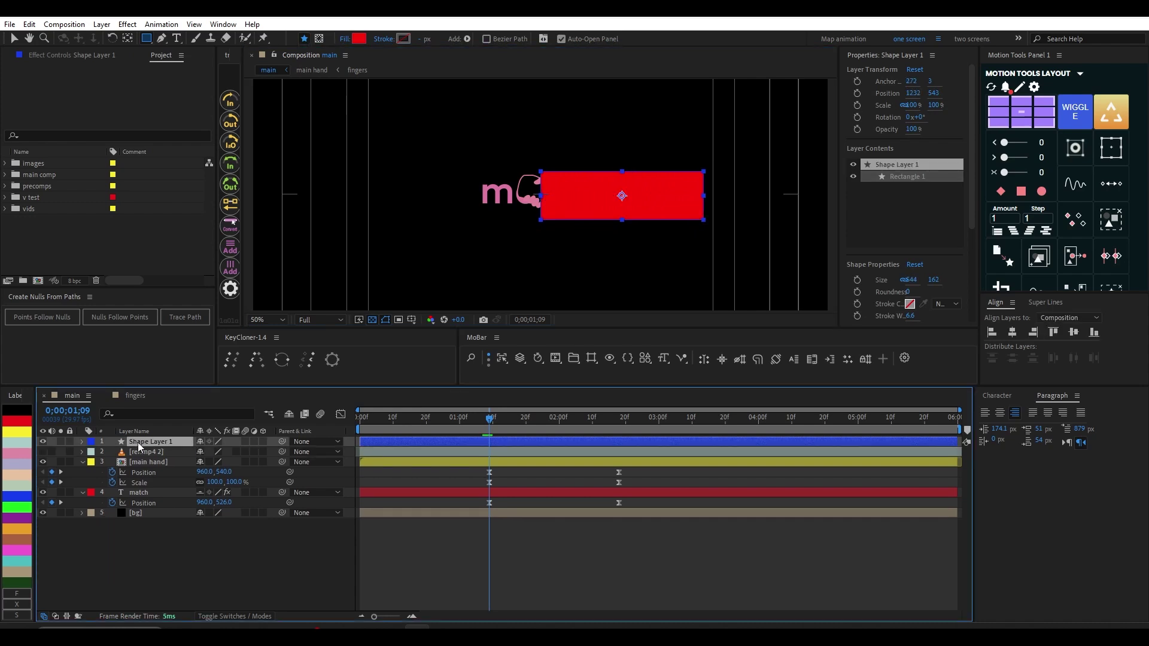
key(Return)
text(txt mas)
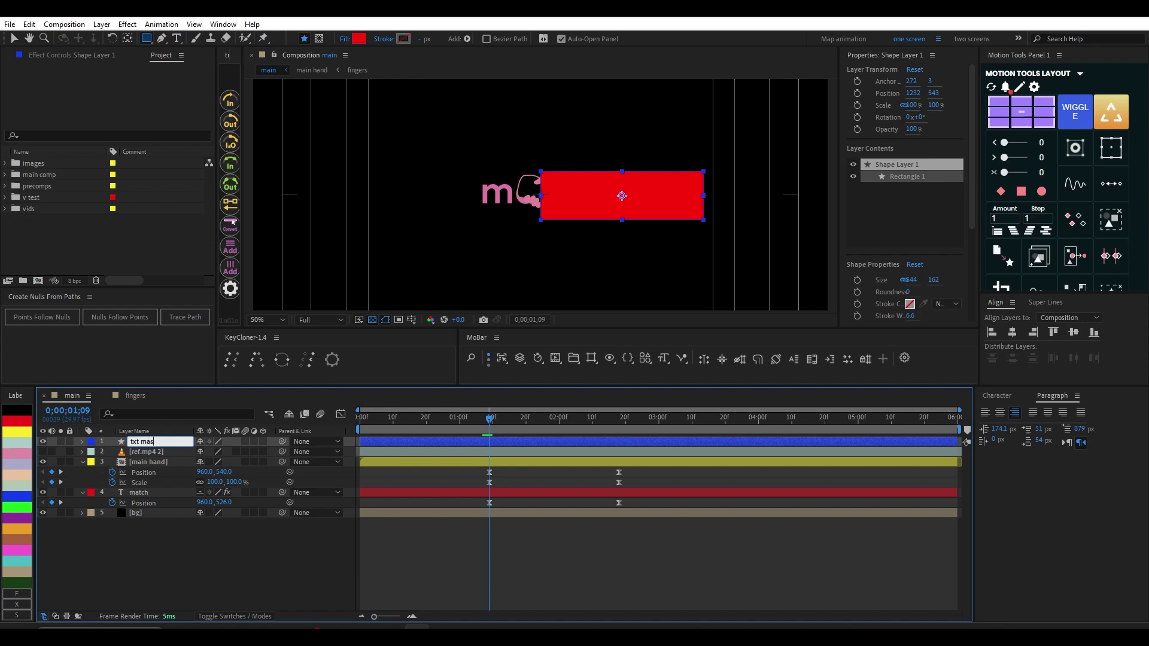
text(k)
key(Return)
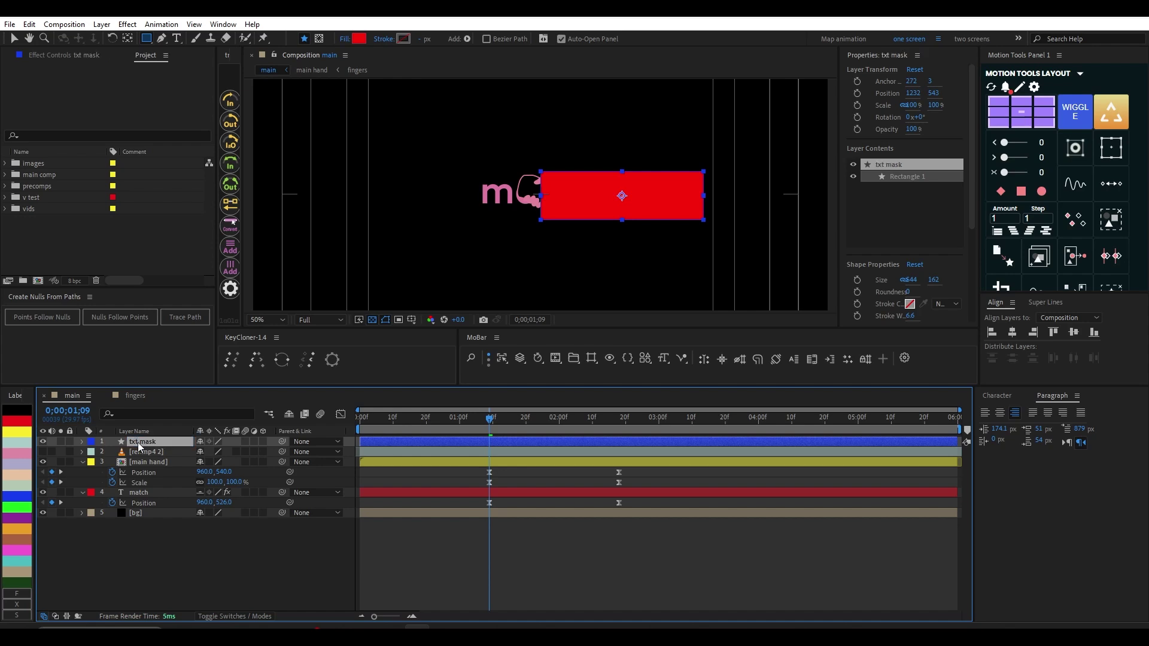
click(96, 441)
click(142, 224)
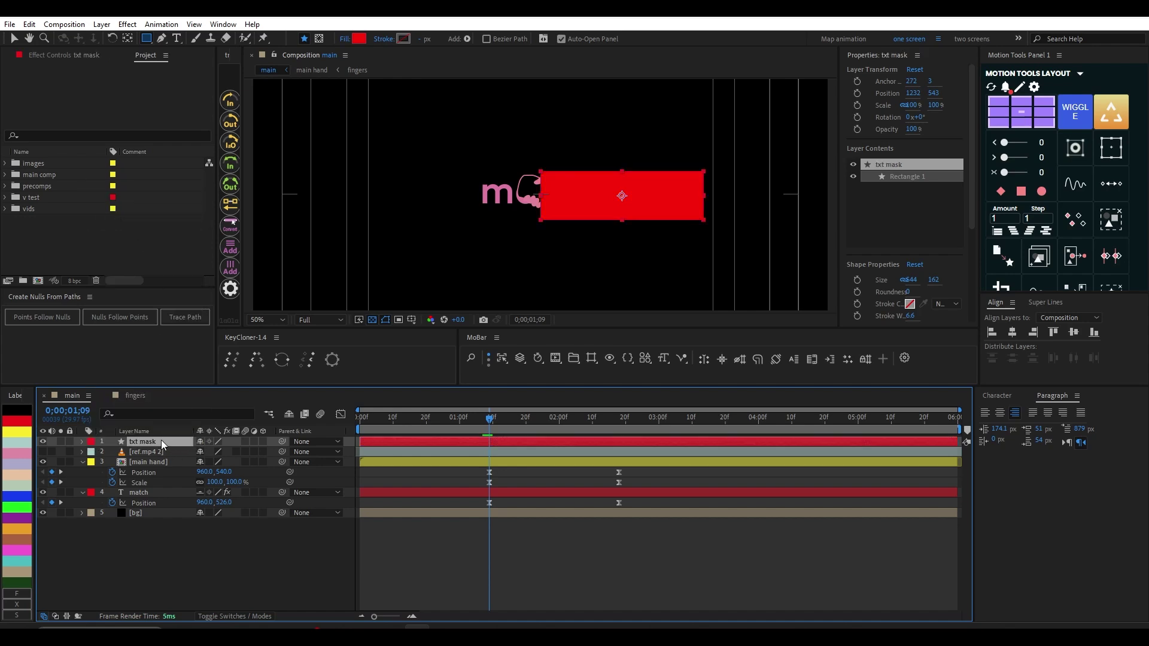
Step: Place the txt mask layer directly above match and assign it as match's inverted alpha track matte
key(ctrl+bracketleft)
key(ctrl+bracketleft)
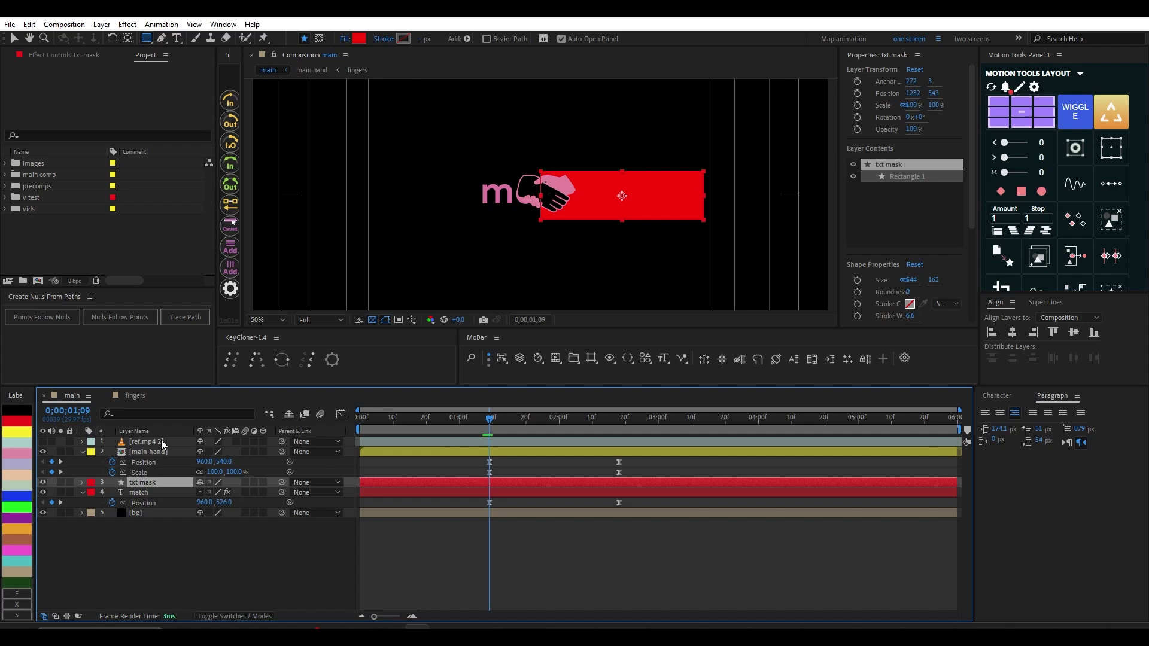
click(82, 493)
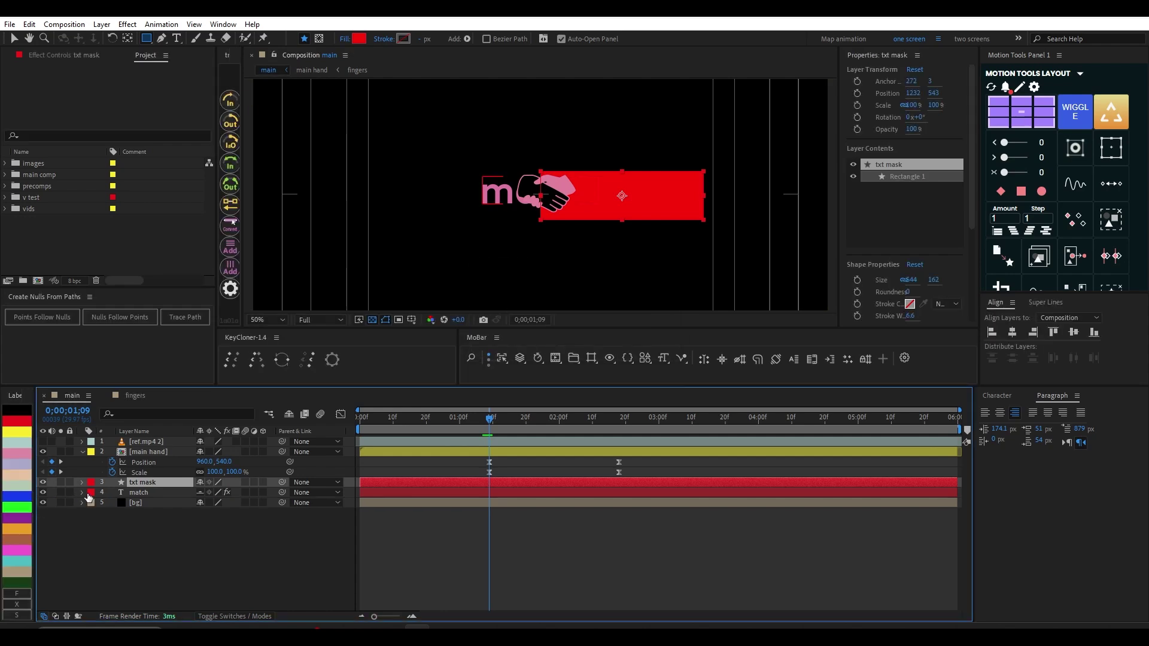
click(142, 494)
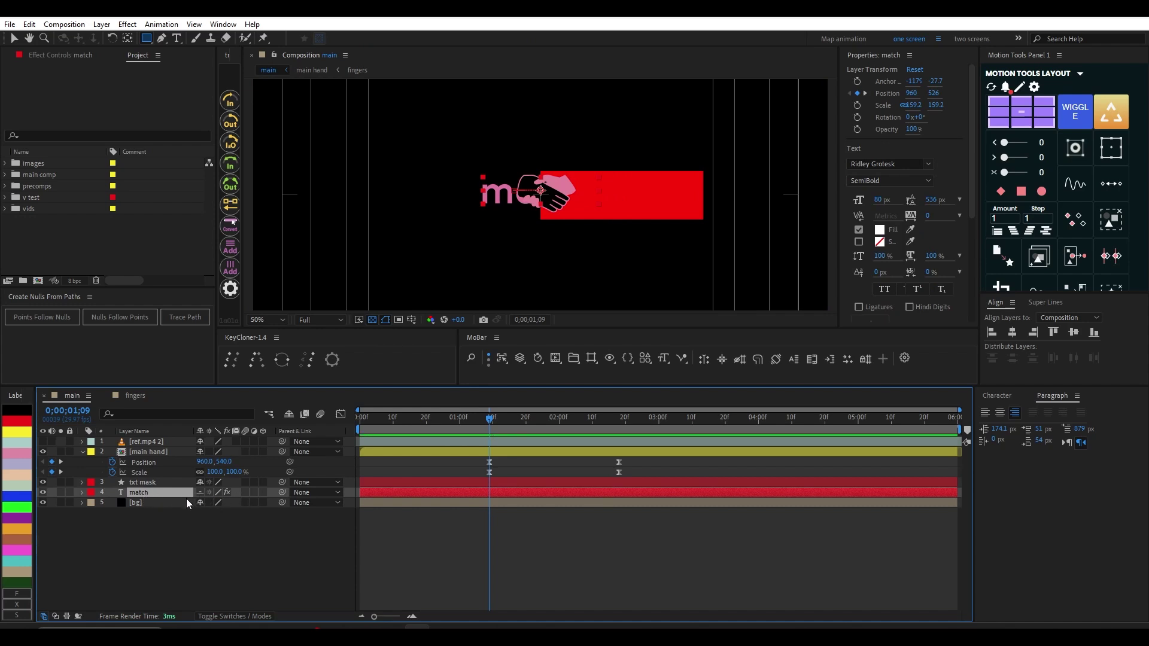
click(57, 615)
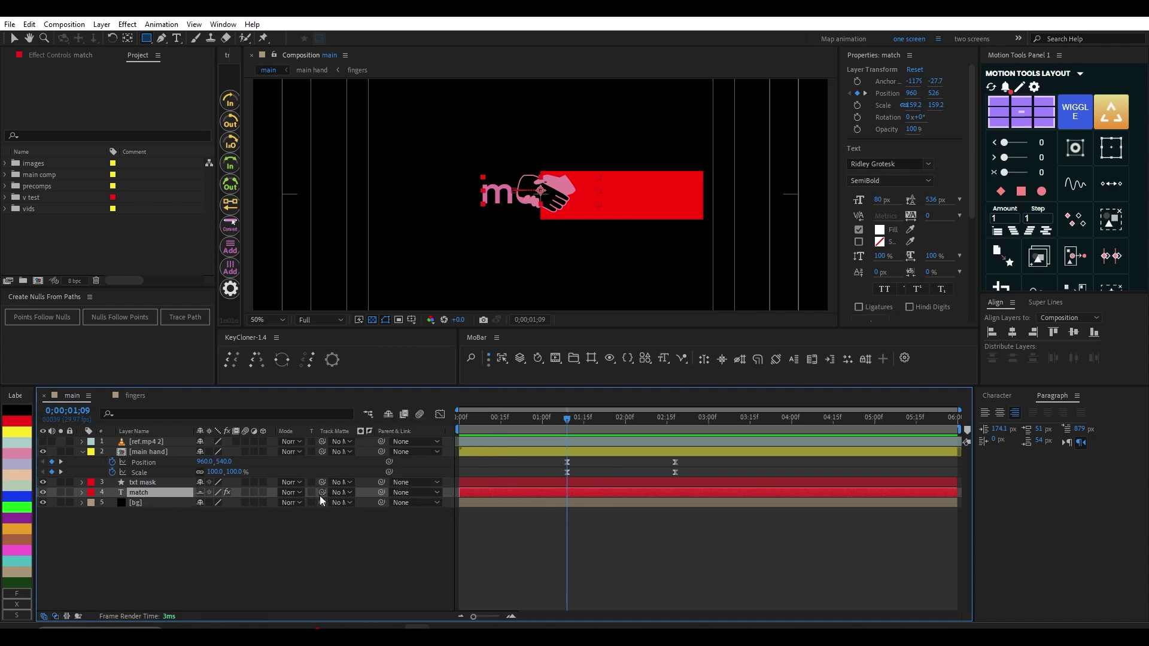
drag(322, 492, 145, 482)
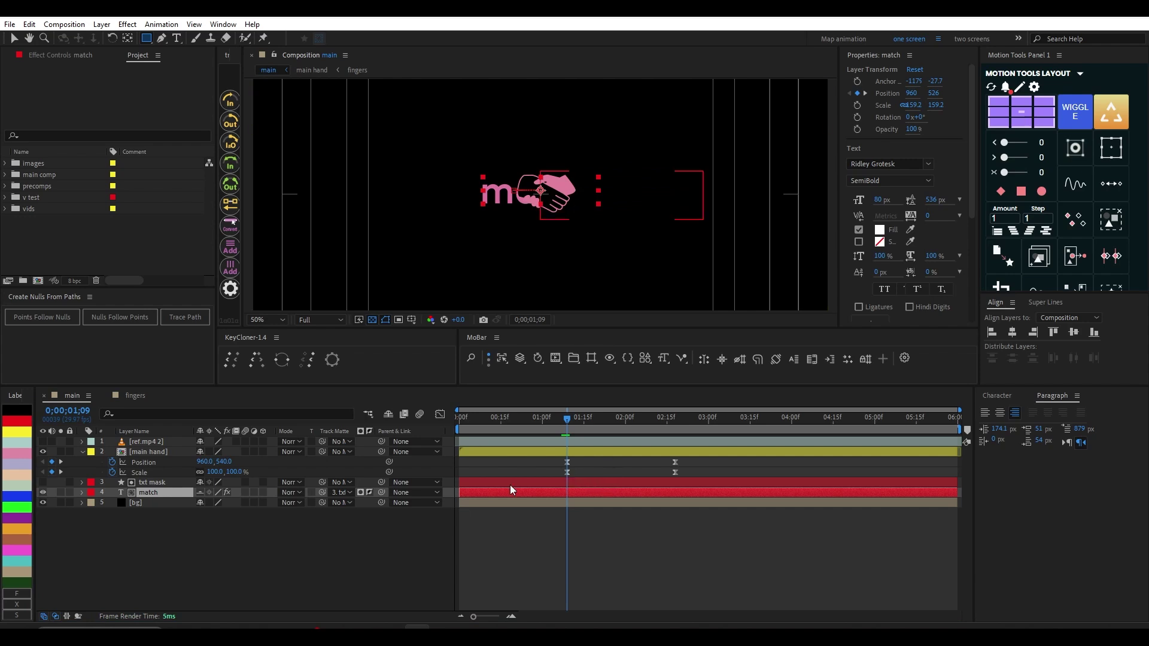
Step: Set the match layer's start Position at 0;00;01;09 to 1181, 526 so the text starts behind the mask
click(581, 493)
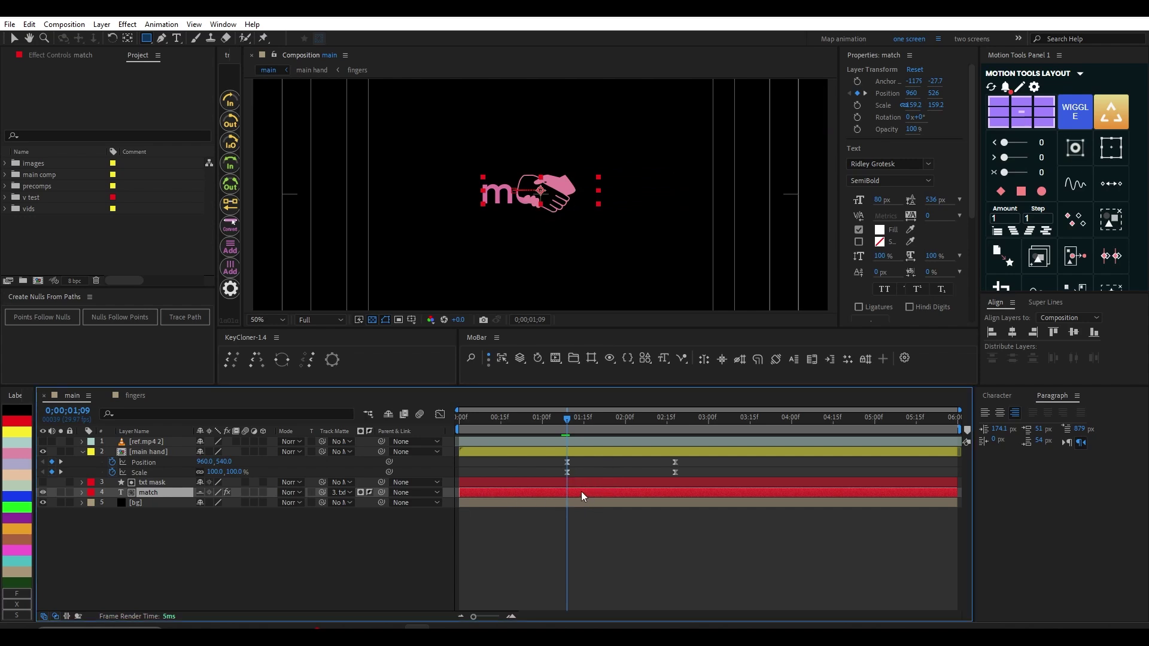
key(p)
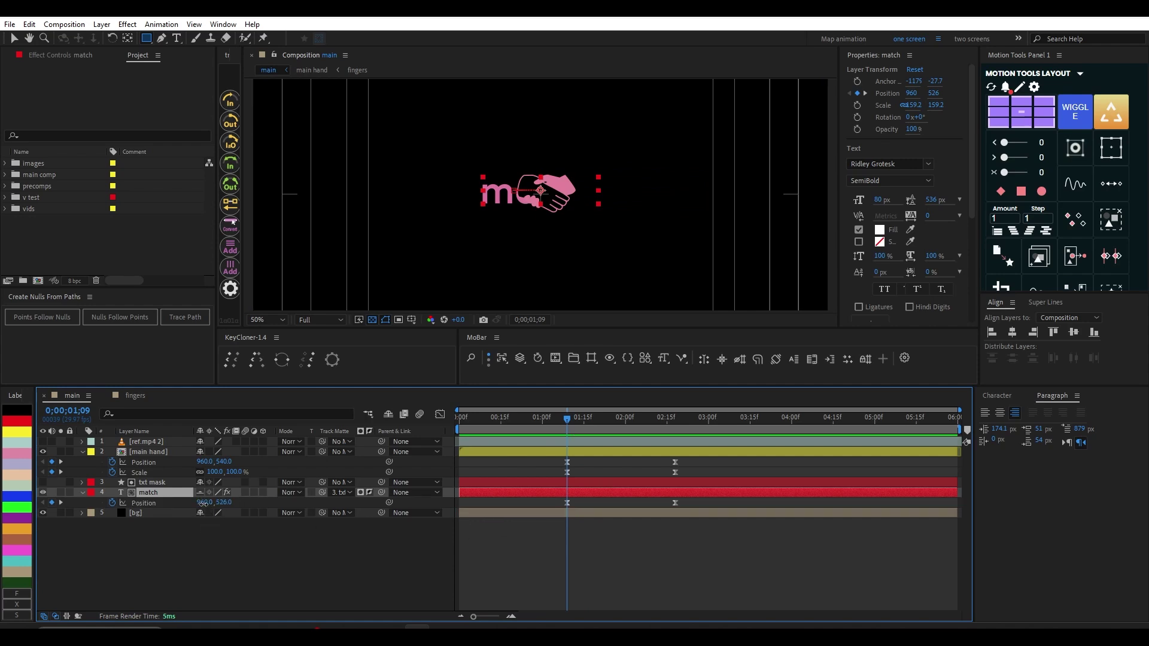
drag(204, 505, 335, 504)
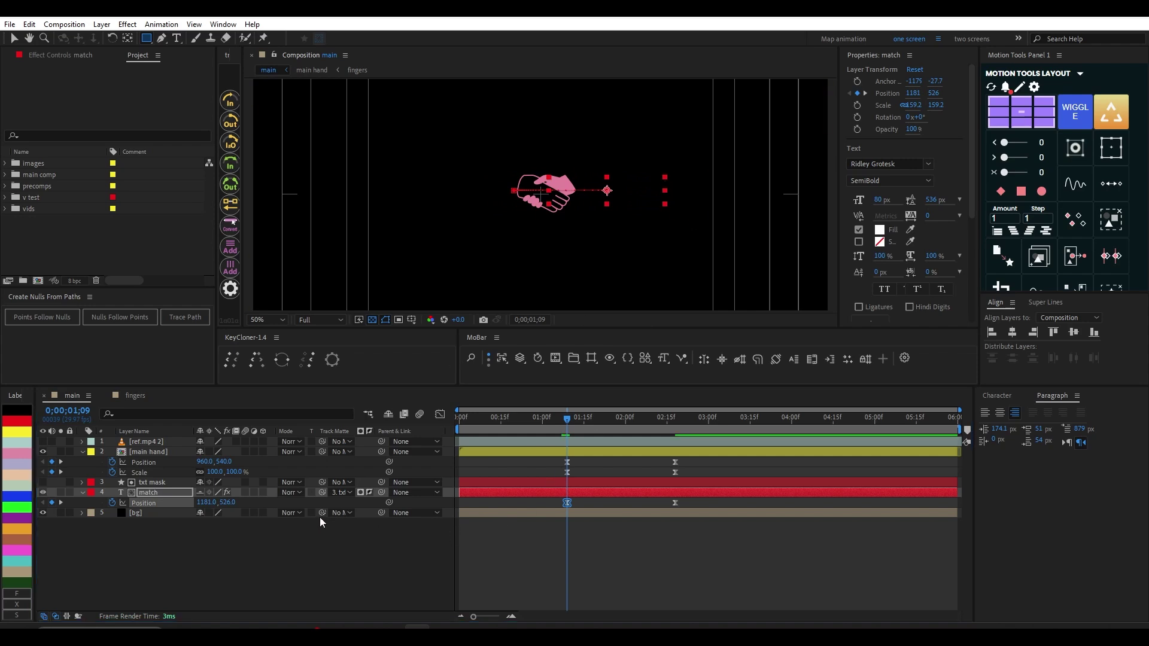
drag(220, 503, 353, 510)
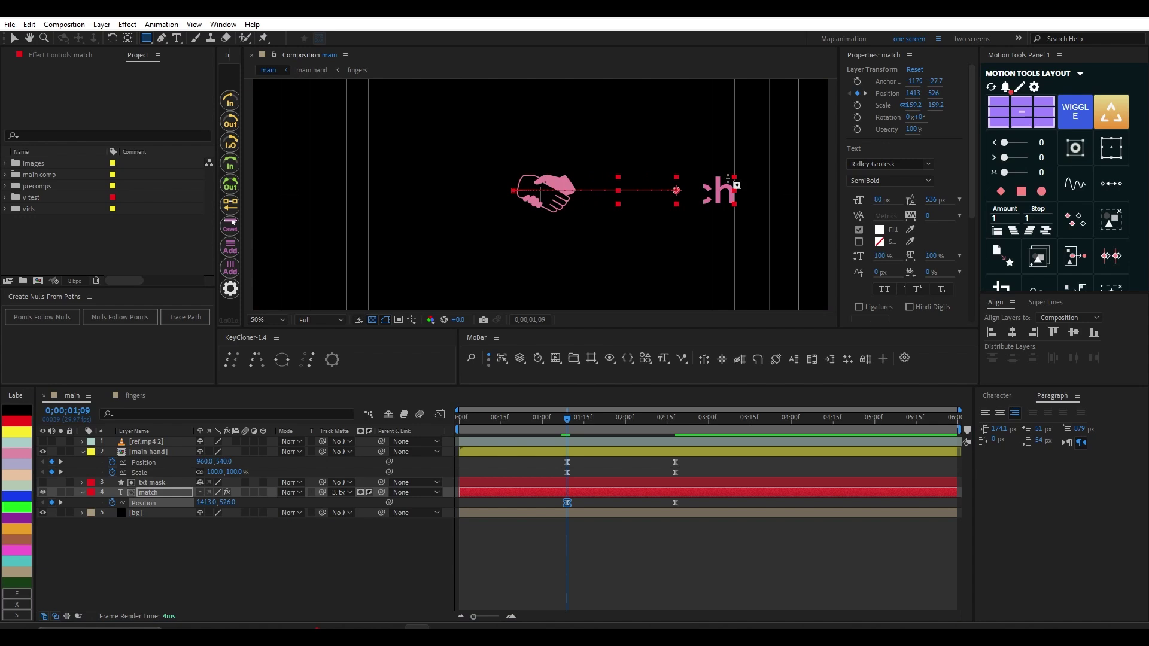
key(ctrl+z)
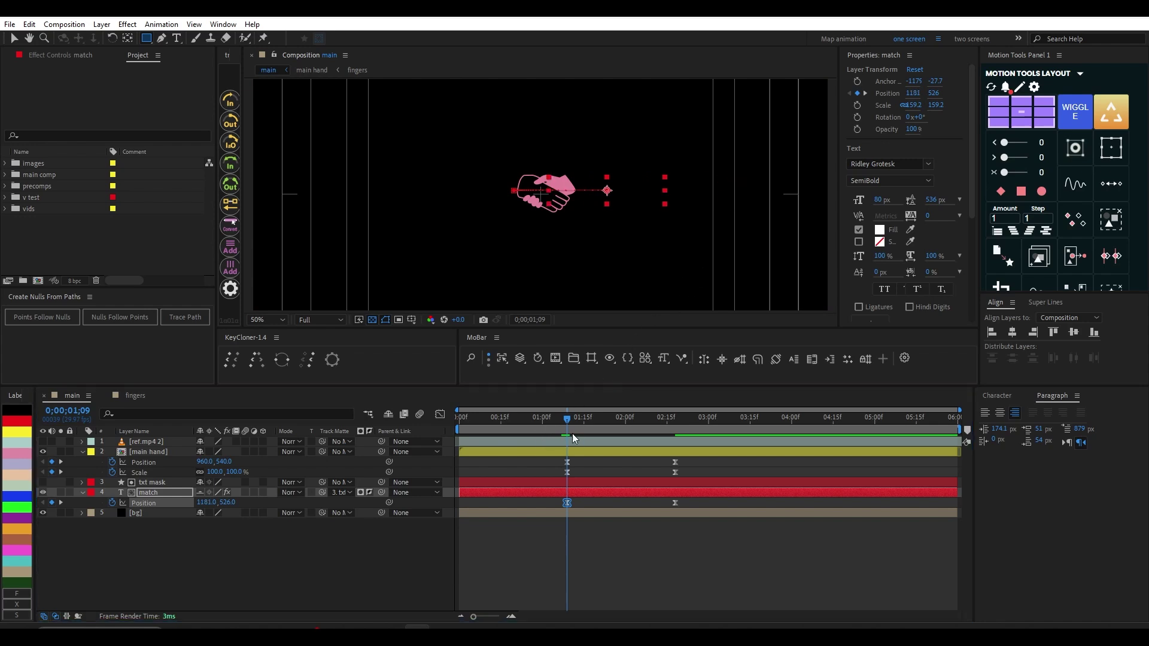
Step: Add a Position keyframe to txt mask with the current time at 0;00;02;18, and move it back to about 0;00;01;18
drag(568, 419, 673, 439)
click(666, 483)
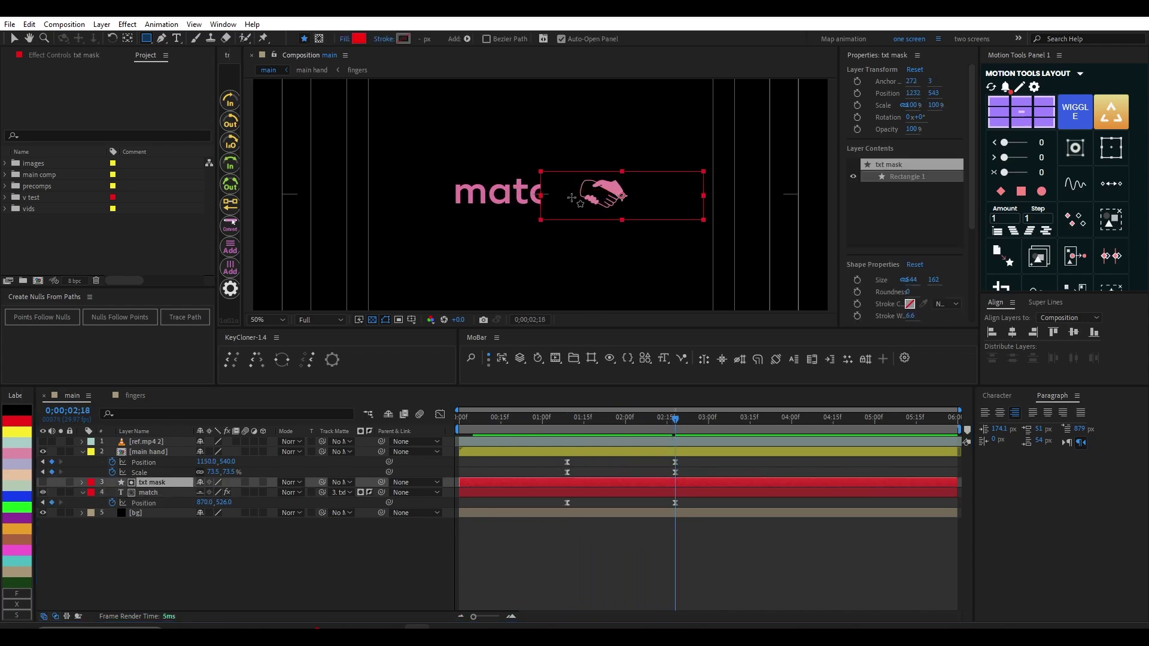
key(p)
click(112, 492)
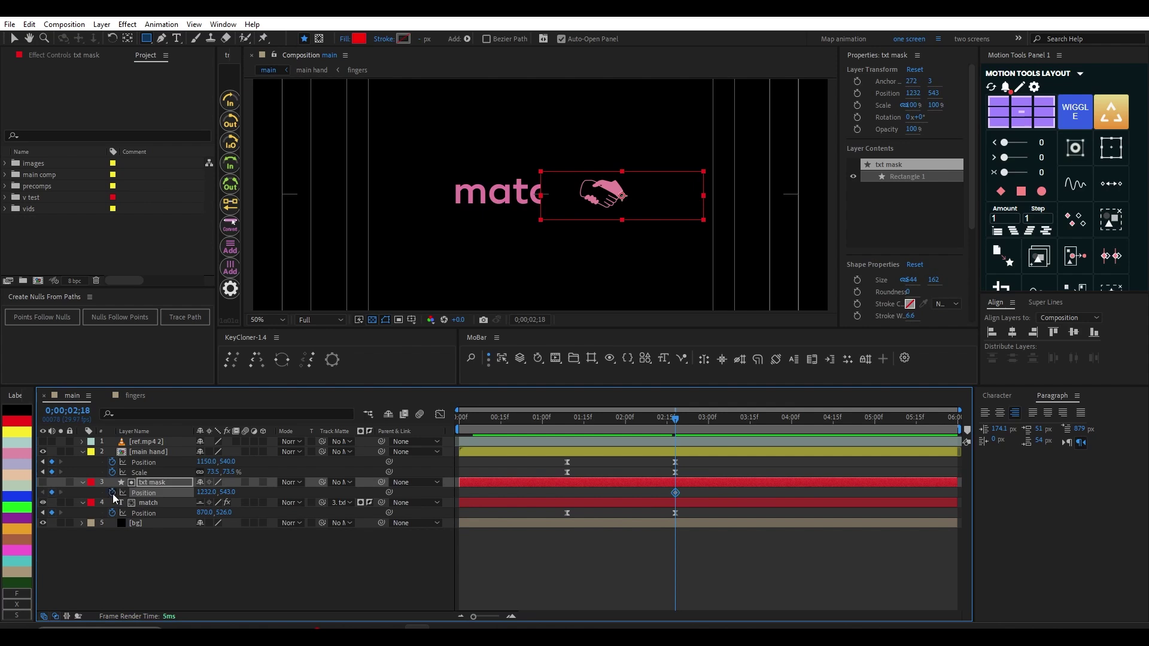
drag(675, 494, 592, 508)
click(593, 504)
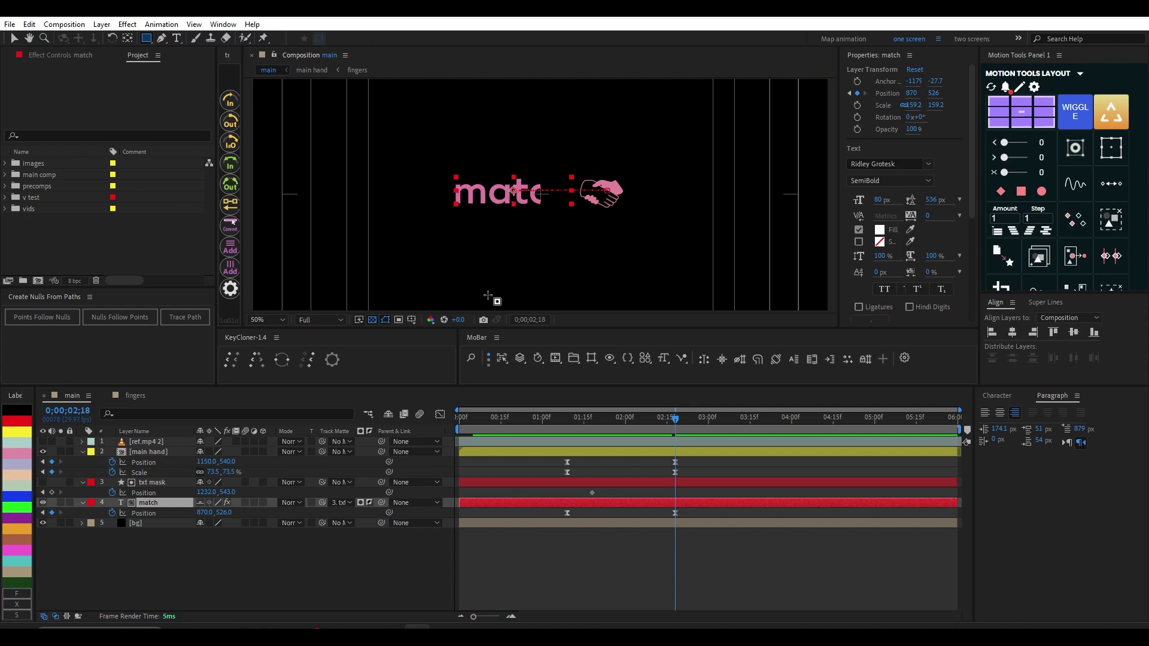
Step: Set txt mask's Position at 0;00;02;18 to 1469, 543 and apply Easy Ease to both Position keyframes
click(133, 484)
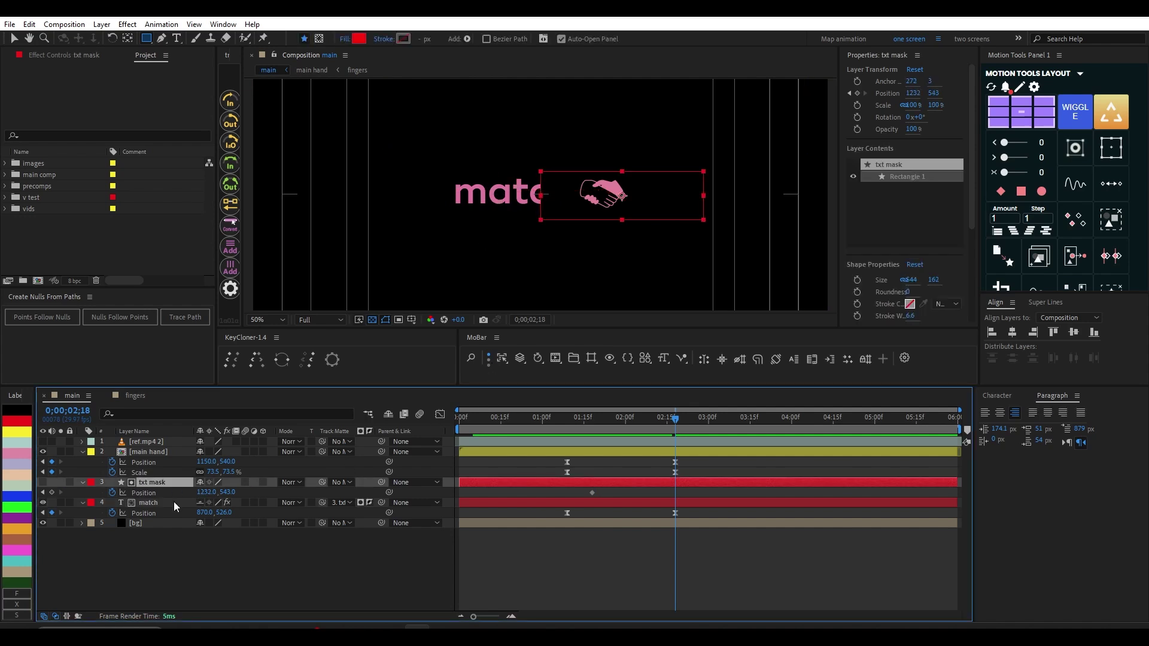
drag(199, 493, 341, 495)
drag(685, 494, 578, 501)
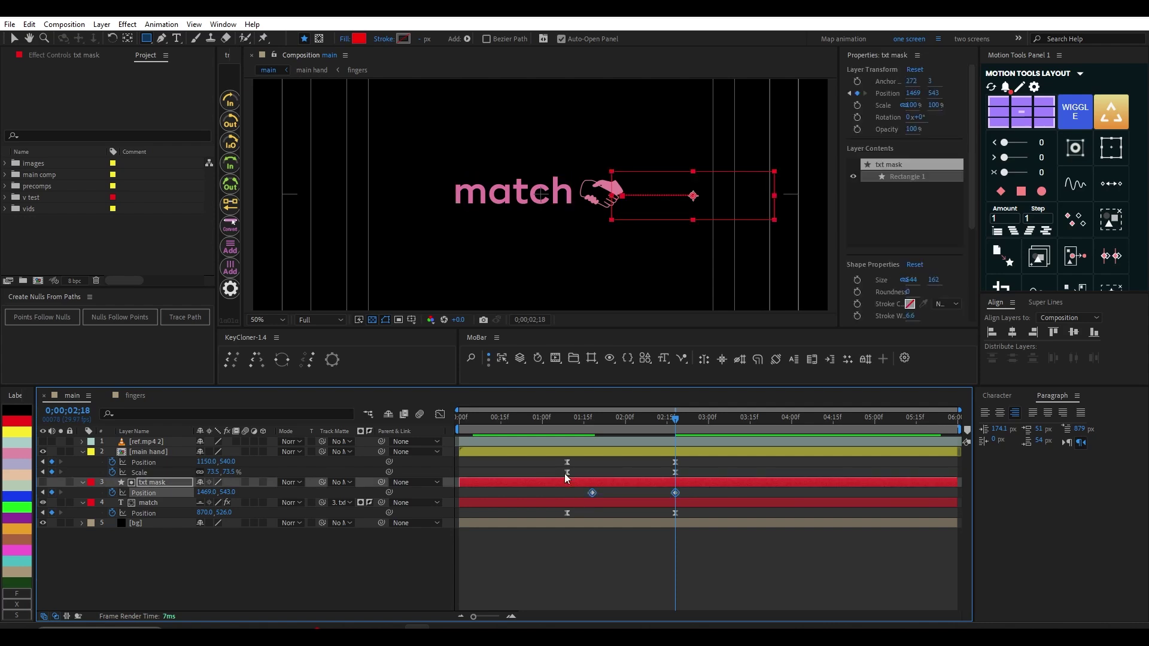
key(F9)
Step: Move txt mask's first Position keyframe to 0;00;01;09, in line with the other layers' start keyframes, and check the movement
click(617, 502)
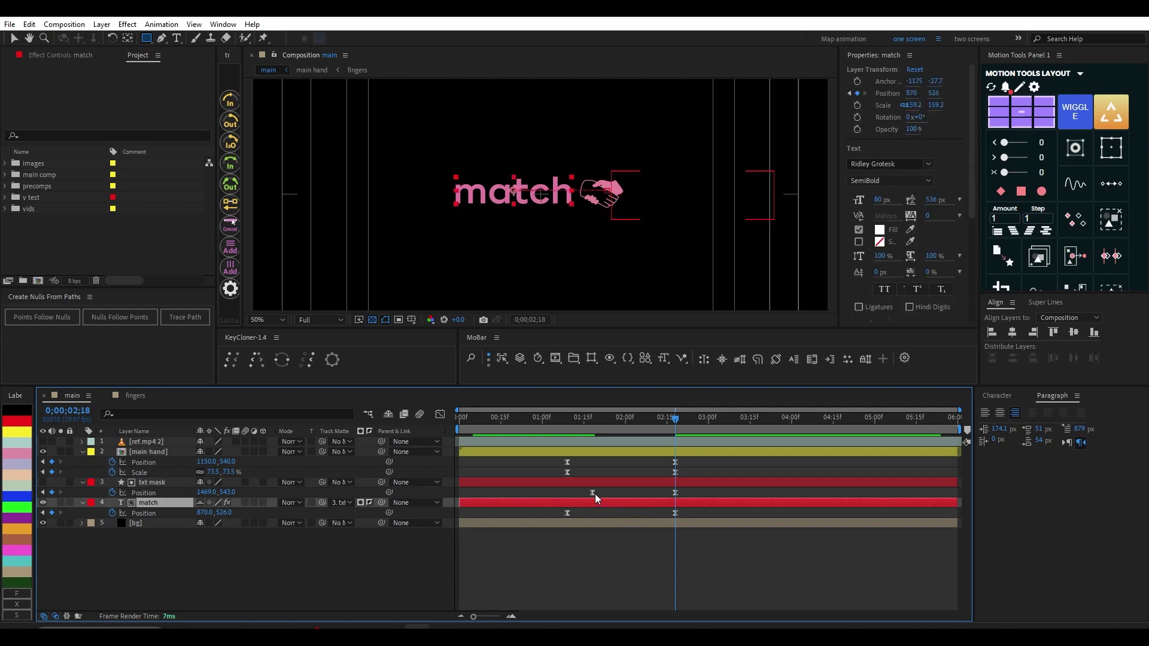
drag(593, 492, 567, 494)
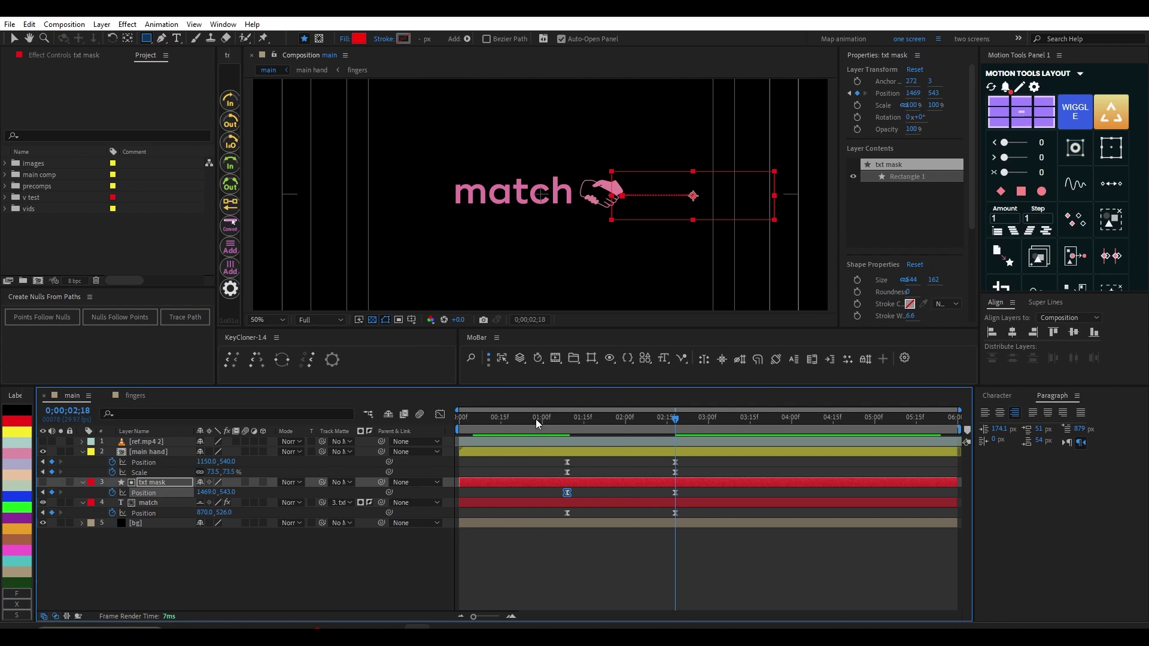
drag(542, 419, 582, 436)
Step: In the speed graph, lengthen the incoming ease of txt mask's end Position keyframe almost back to the start keyframe
click(581, 493)
key(shift+F3)
click(674, 581)
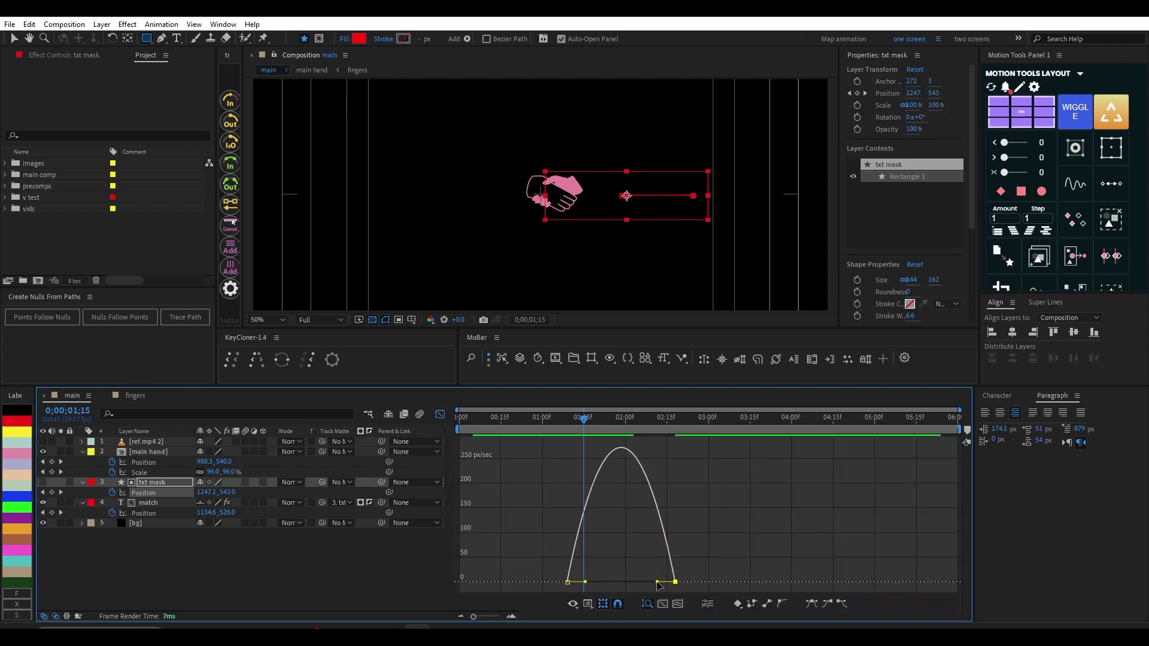
drag(659, 580, 574, 580)
key(shift+F3)
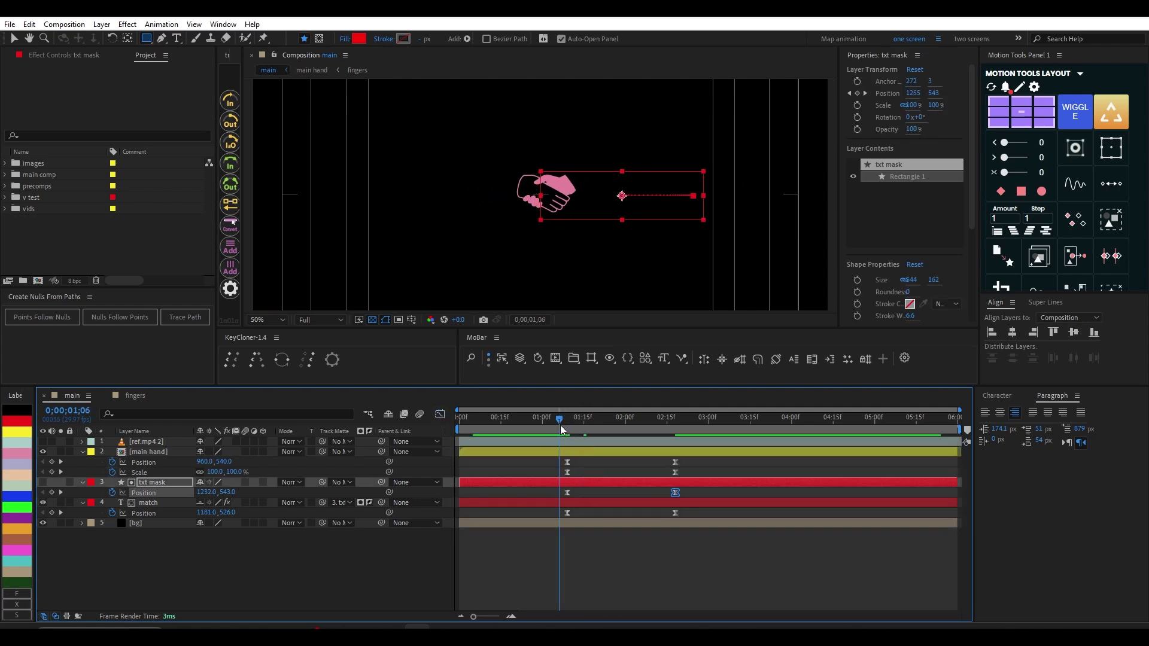
Step: Preview the masked logo animation and collapse the properties of all layers
drag(560, 425, 648, 444)
key(space)
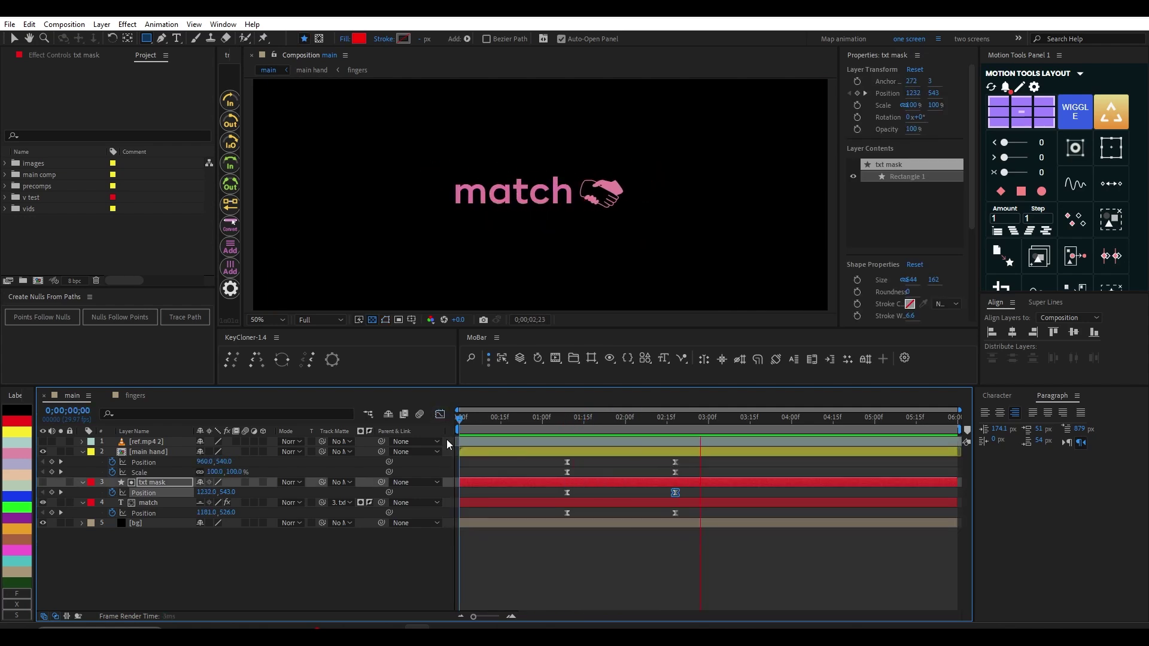
key(space)
key(ctrl+a)
key(u)
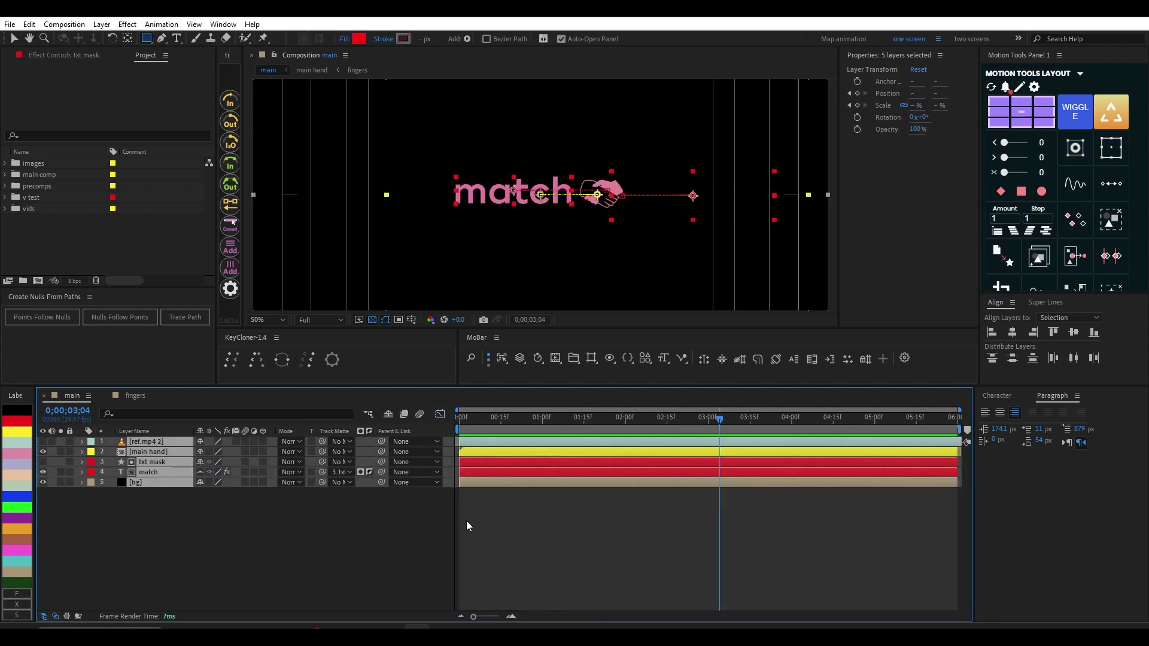
click(515, 534)
key(space)
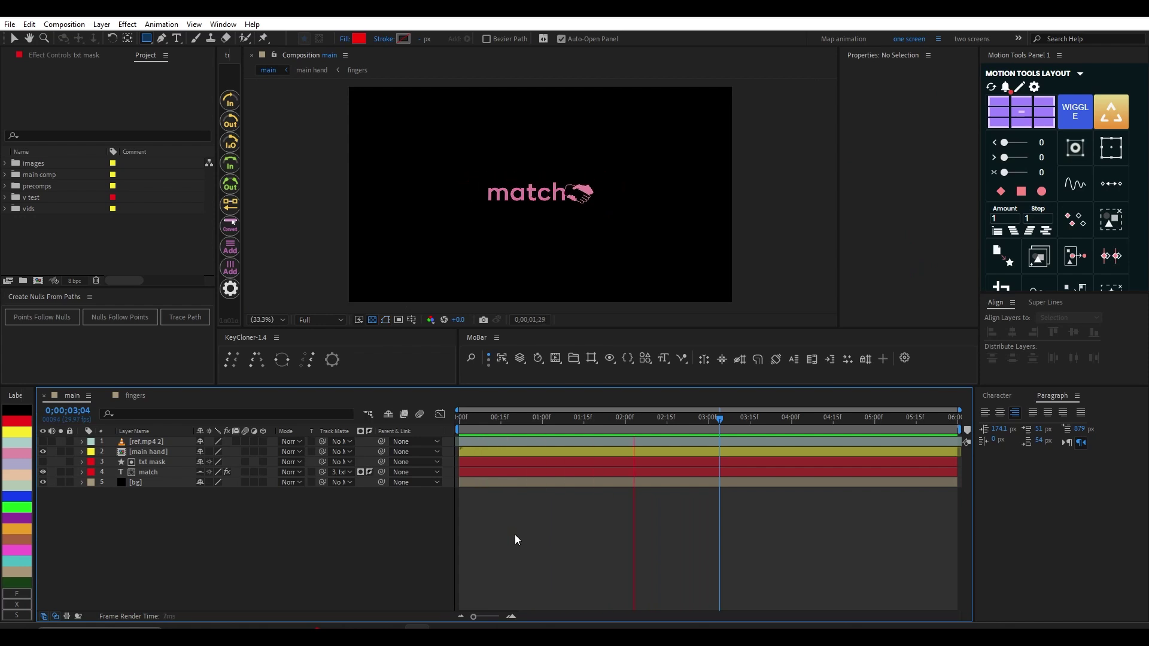
key(apostrophe)
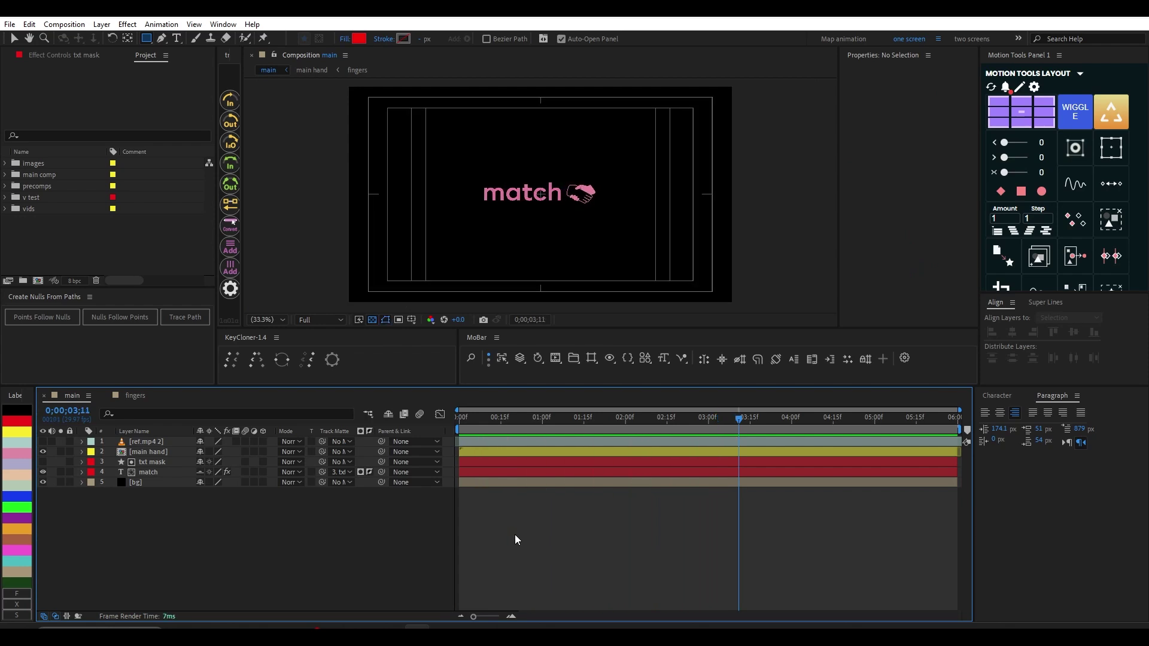
Step: Show the ref.mp4 2 layer and review the reference animation from the start of the composition
drag(483, 414, 458, 417)
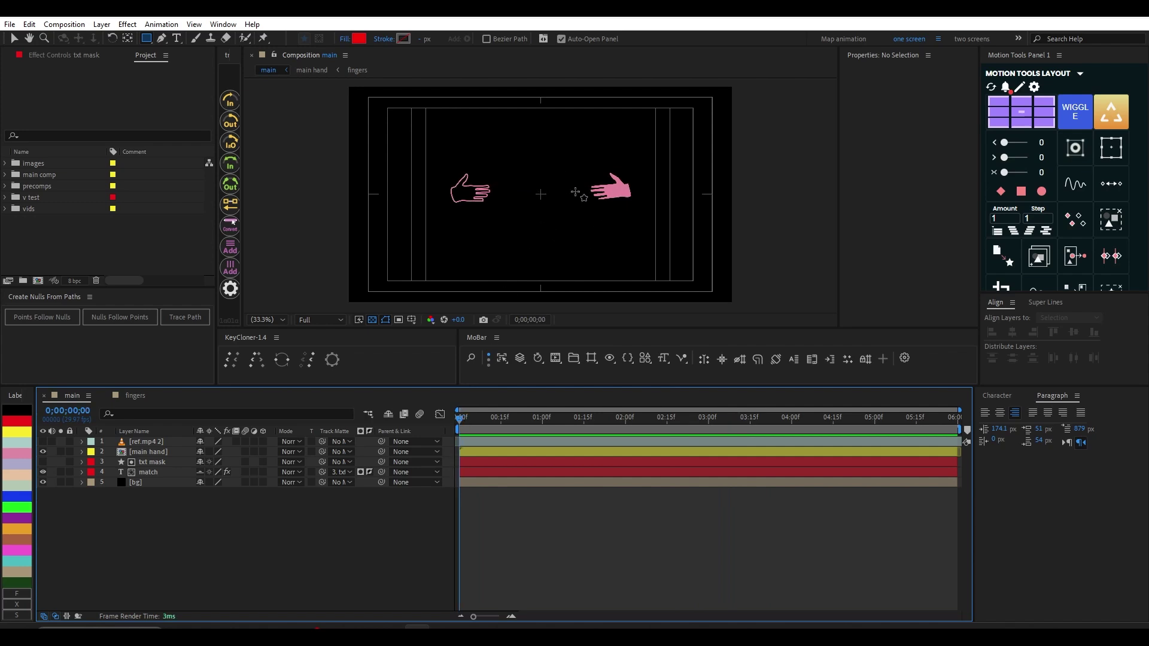
click(43, 443)
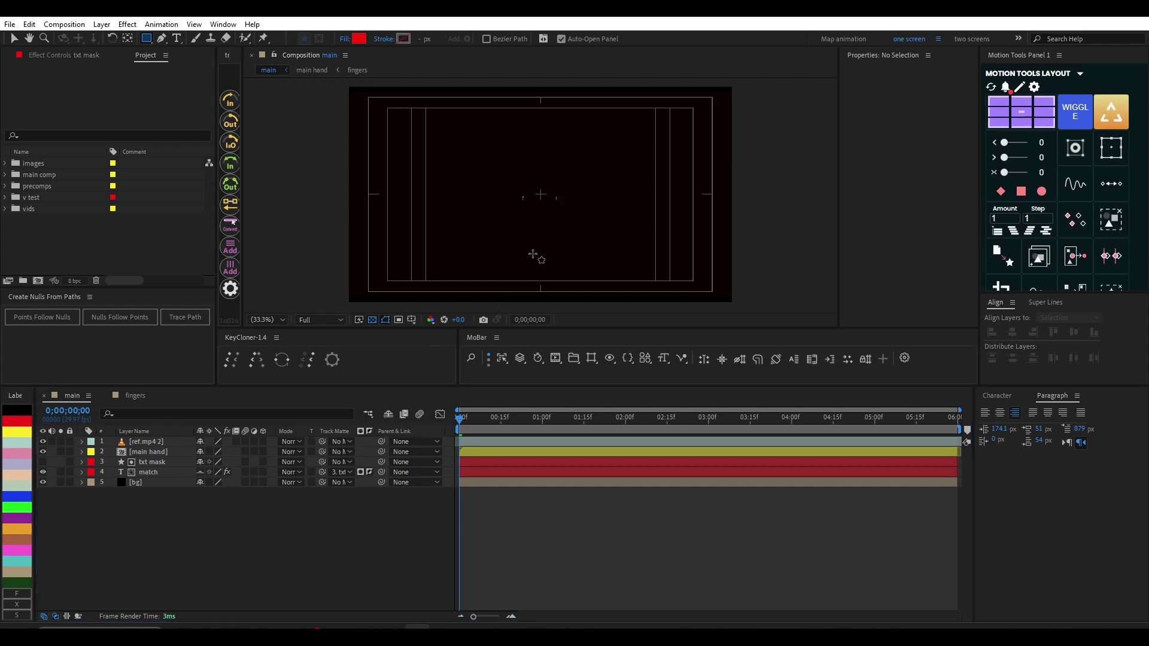
key(period)
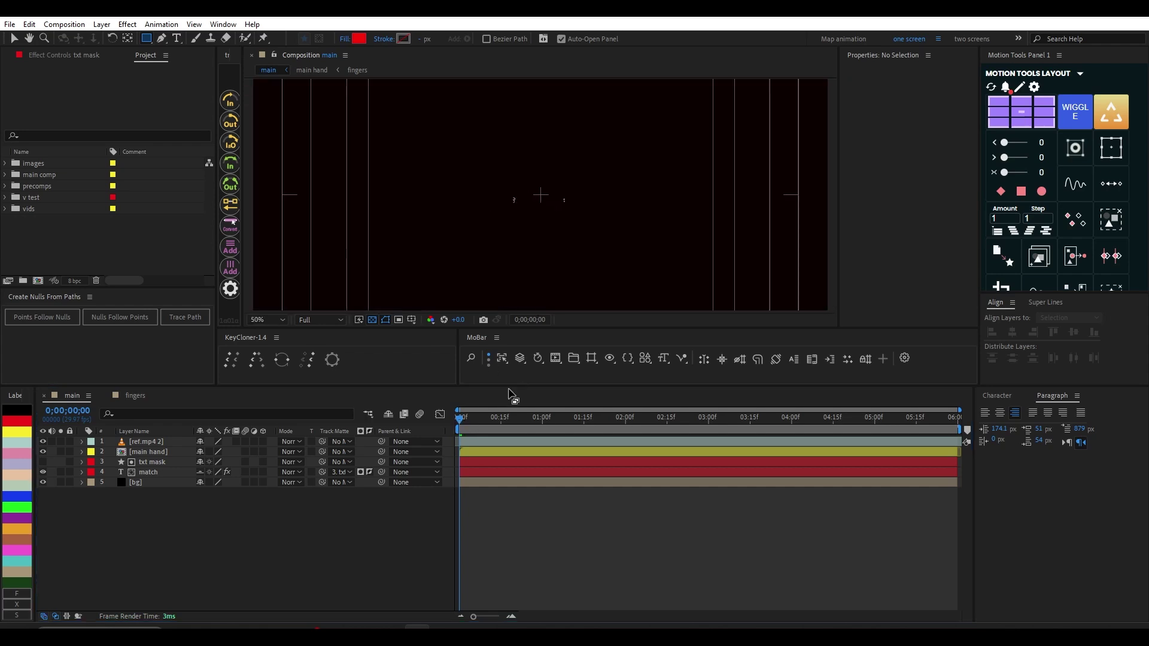
drag(466, 419, 417, 426)
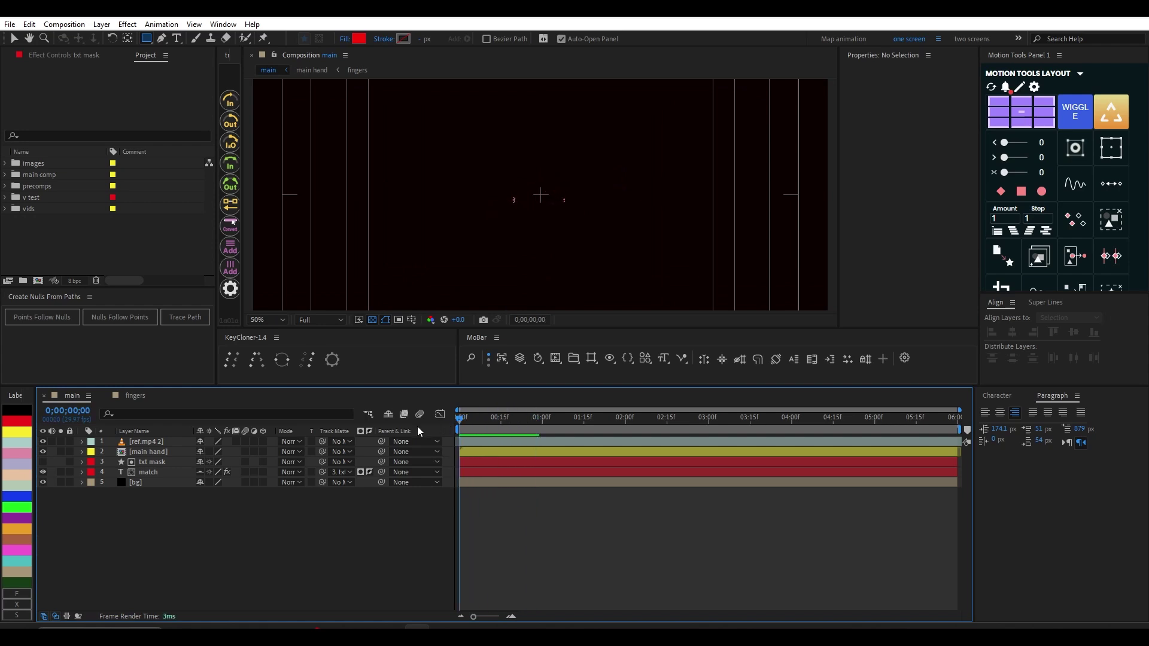
Step: Hide the ref.mp4 2 layer and draw a red rectangle shape about 500 × 544 px between the two hands
click(43, 442)
key(comma)
key(comma)
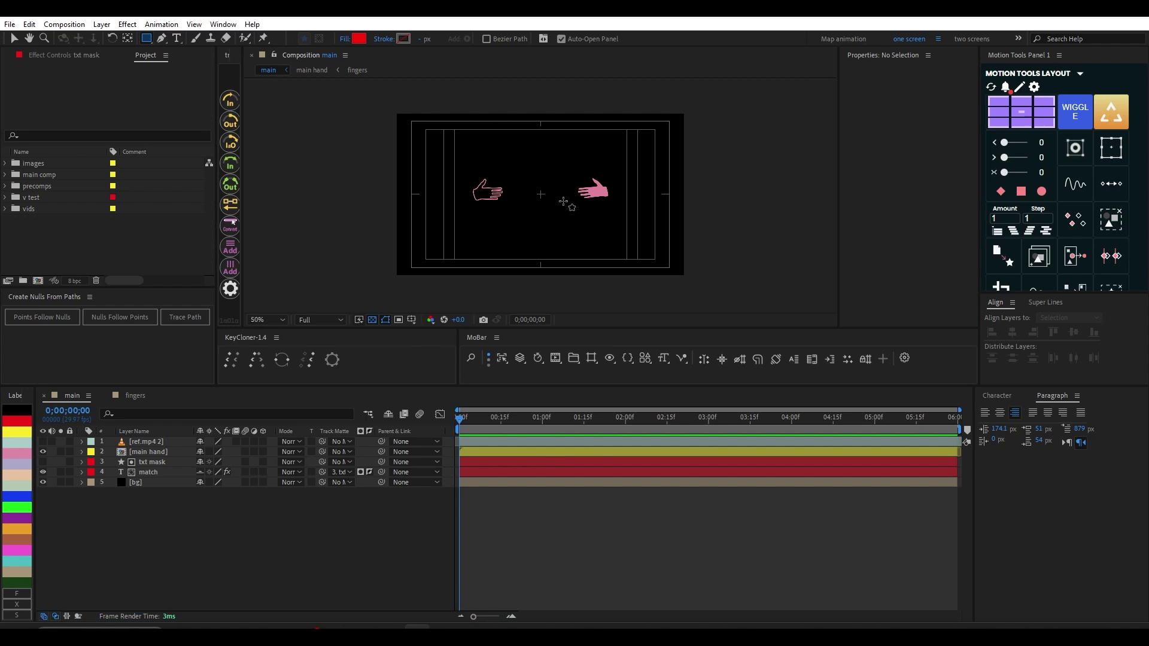
key(period)
key(comma)
click(185, 508)
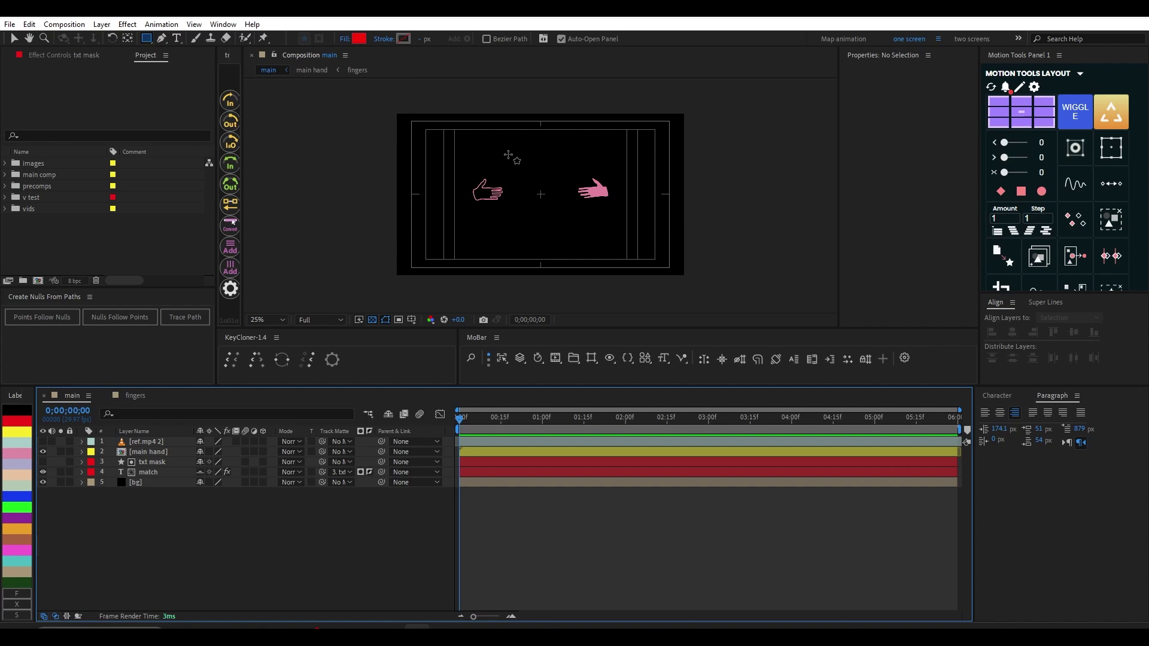
drag(507, 154, 580, 234)
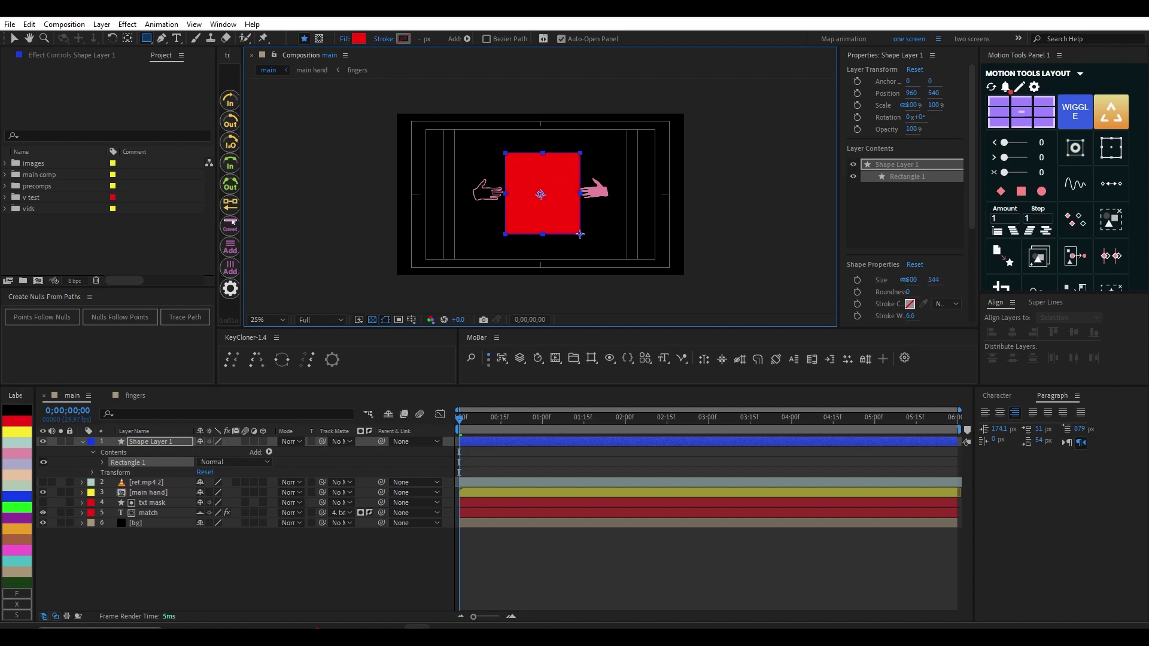
Step: Centre the rectangle's anchor point on the shape and centre the layer in the composition
key(ctrl+alt+Home)
key(period)
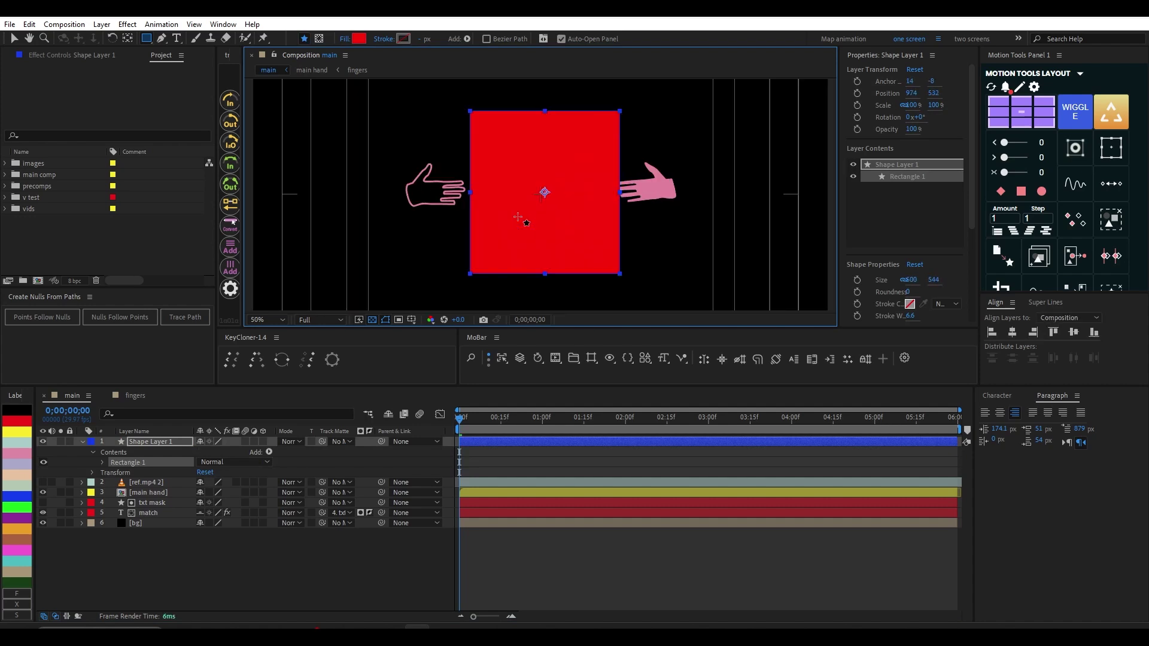
key(Left)
key(Left)
key(Left)
key(Left)
key(Left)
key(Left)
key(Left)
key(Left)
key(Left)
key(Left)
key(Left)
key(Left)
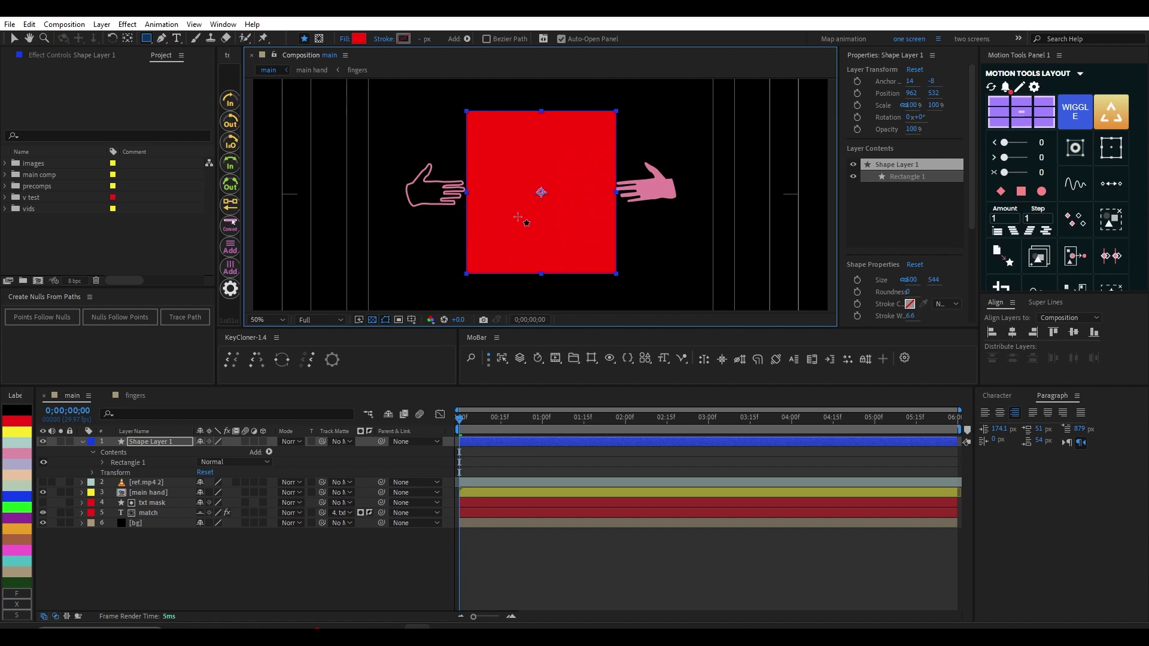
key(ctrl+Home)
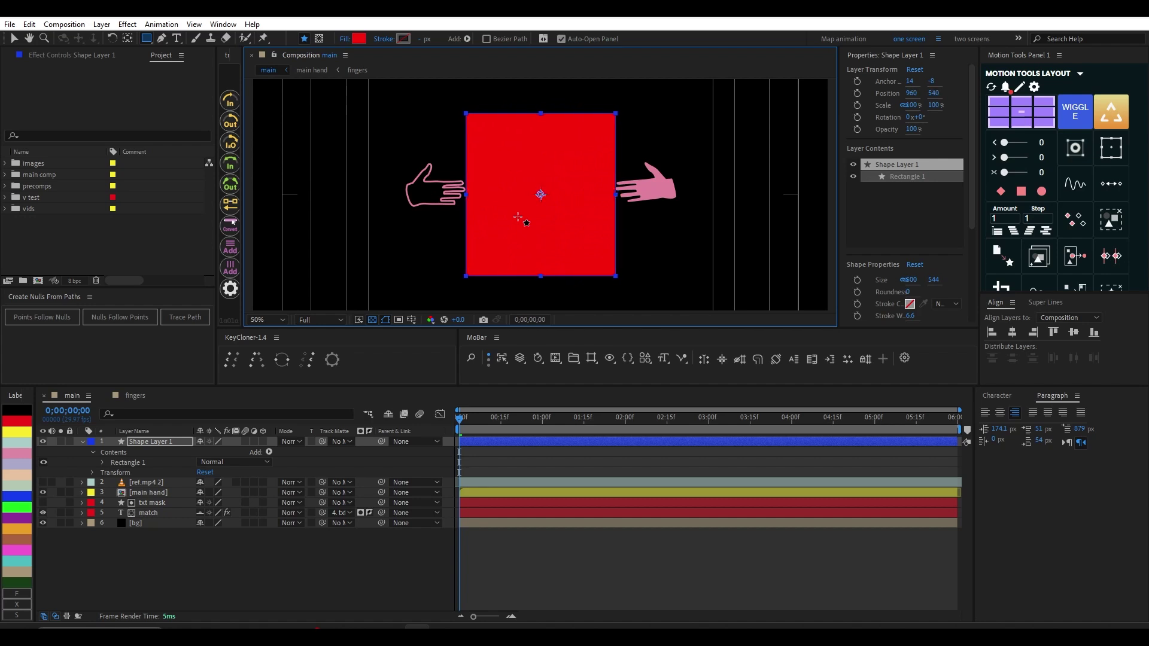
Step: Collapse the new shape layer's properties and rename the layer "hand mask"
click(83, 442)
click(138, 446)
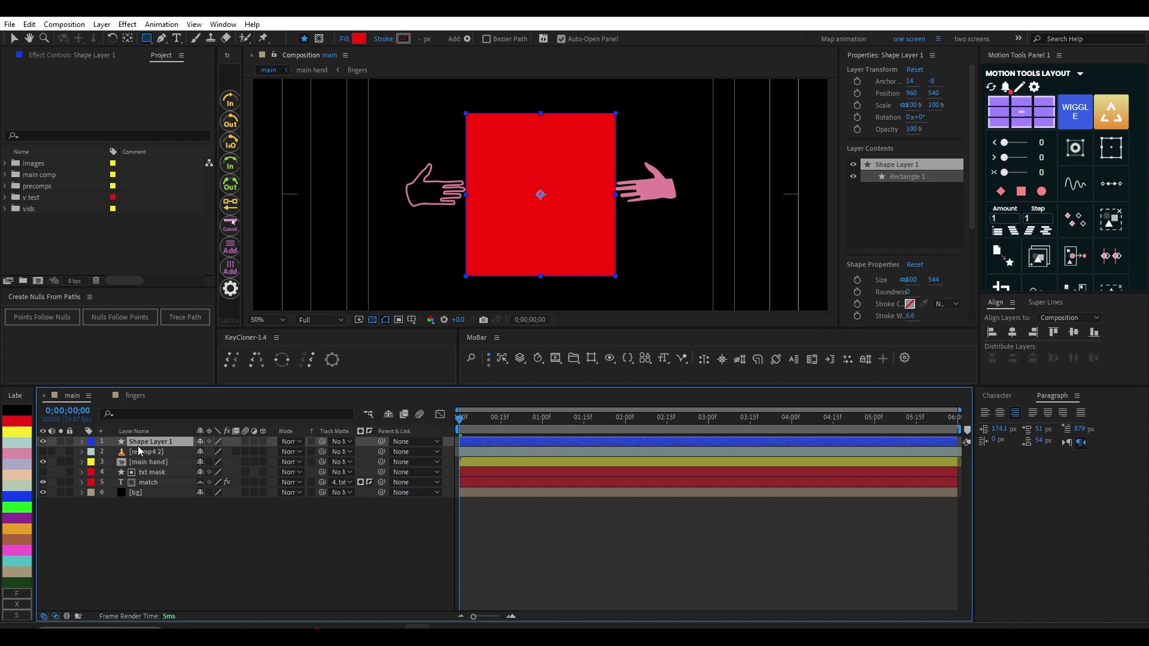
key(Return)
text(han)
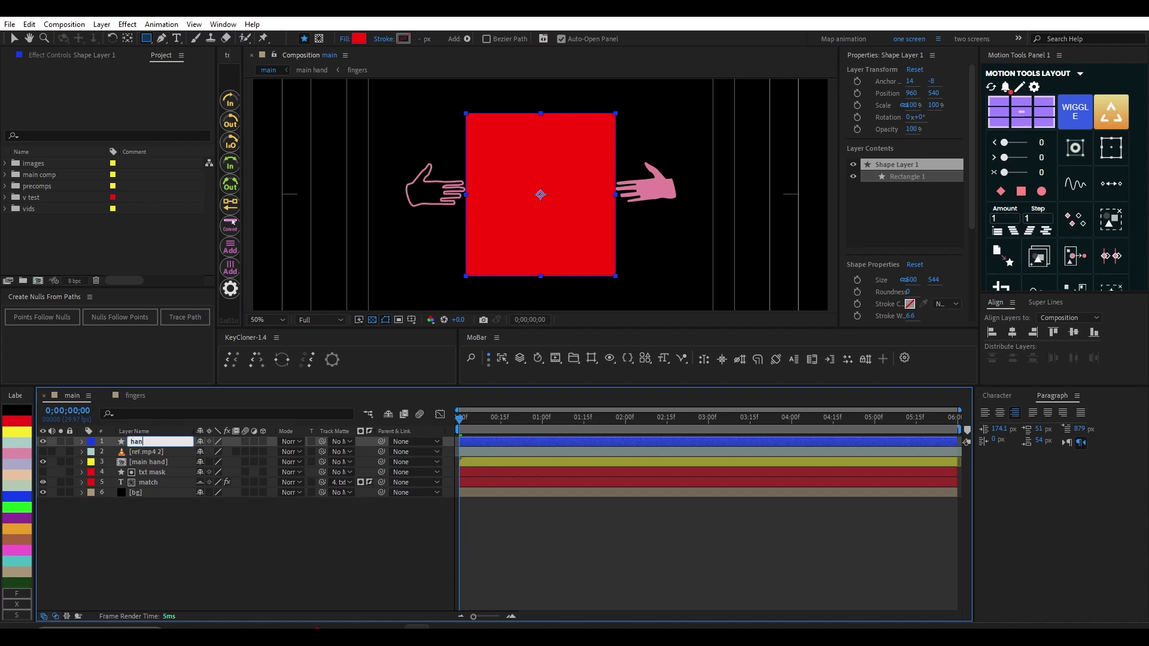
text(d mask)
key(Return)
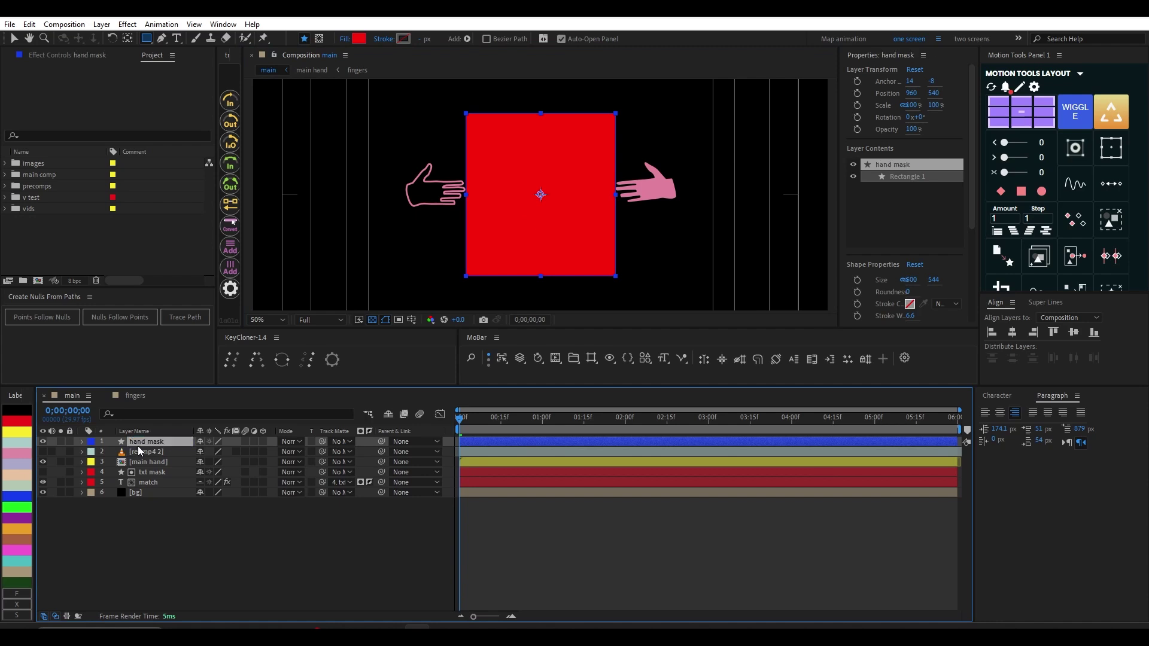
Step: Give the hand mask layer a Yellow label and move it below ref.mp4 2
click(91, 442)
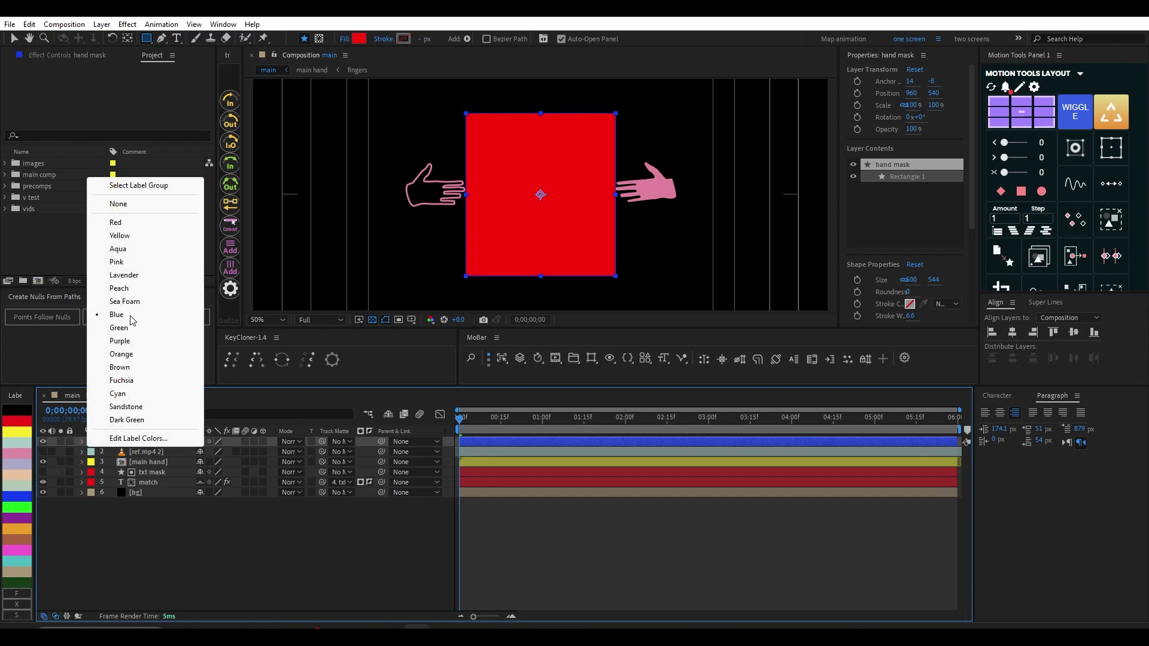
click(119, 237)
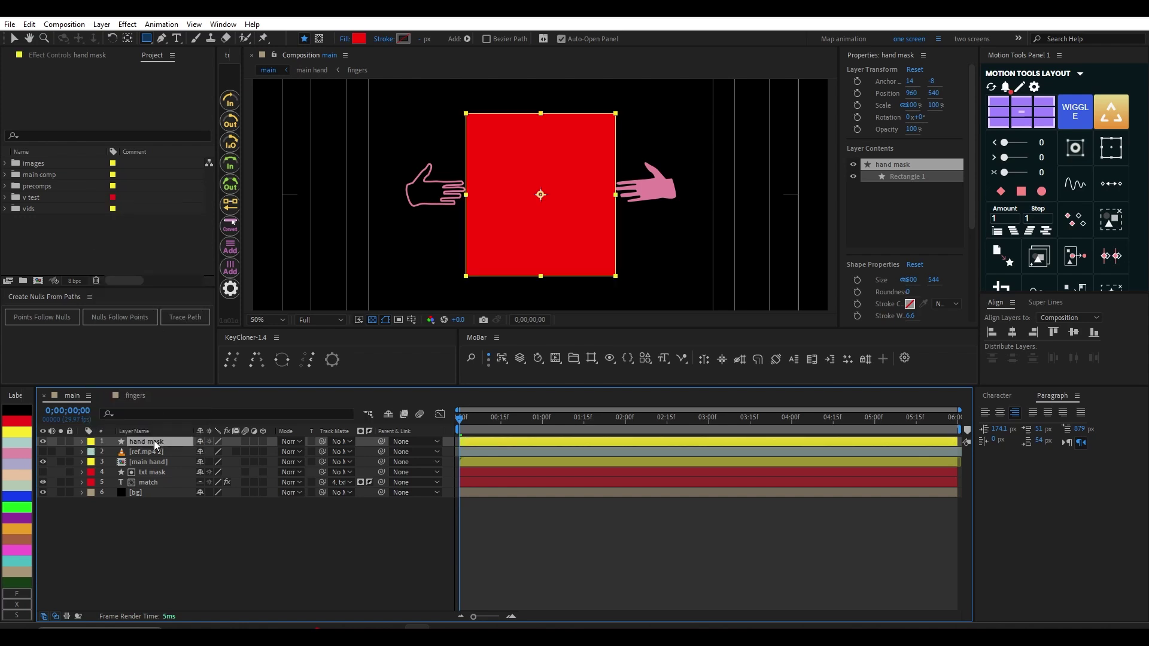
key(ctrl+bracketleft)
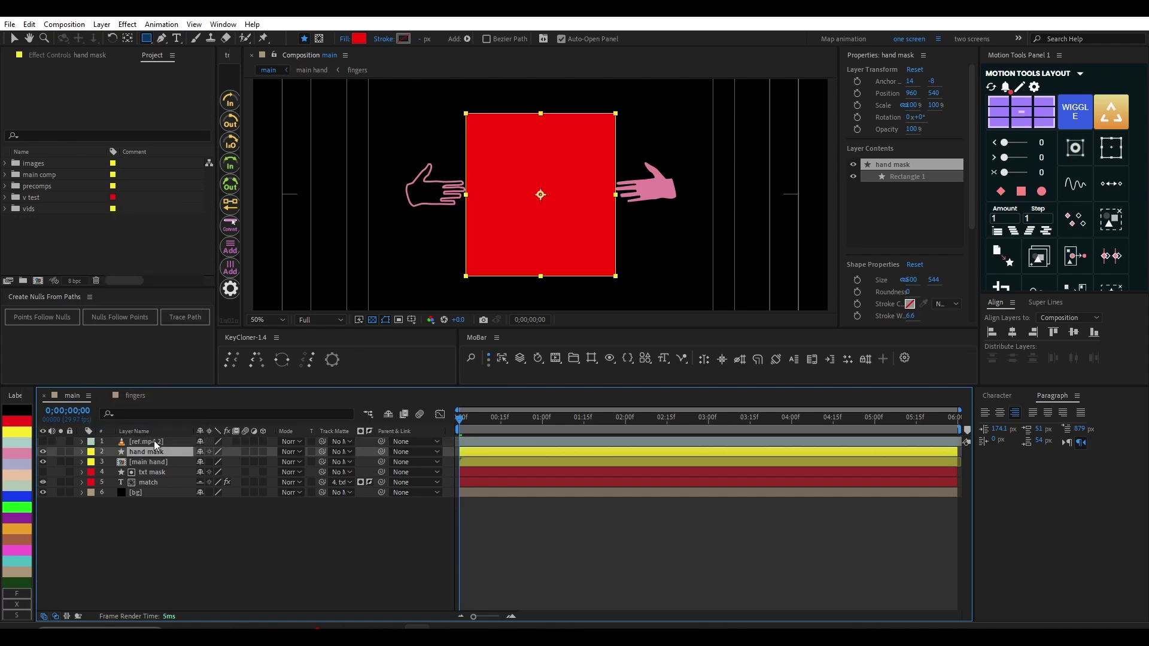
Step: Set hand mask as the track matte of the main hand layer and preview the animation from the start
click(119, 461)
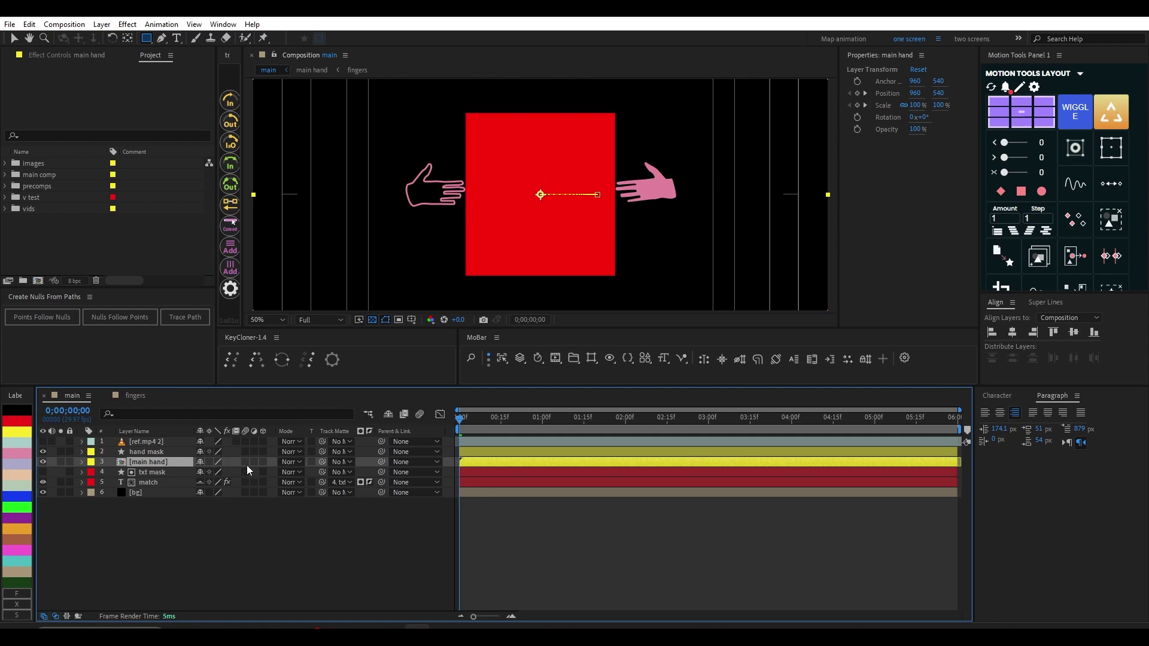
drag(322, 465, 152, 454)
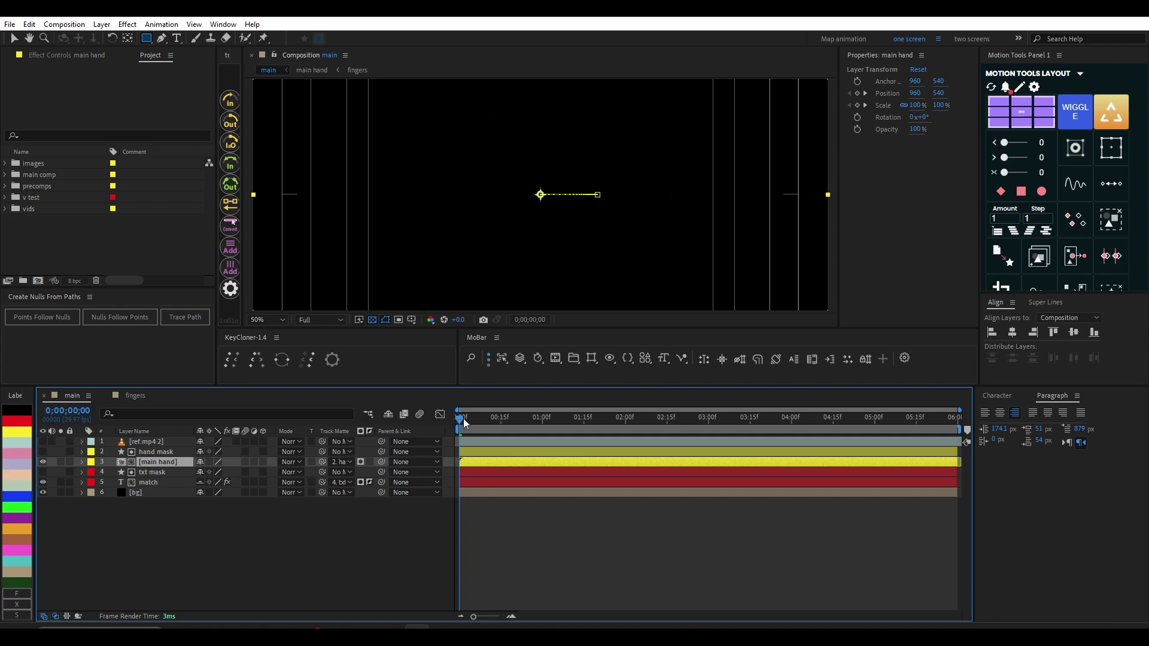
drag(463, 419, 407, 439)
key(space)
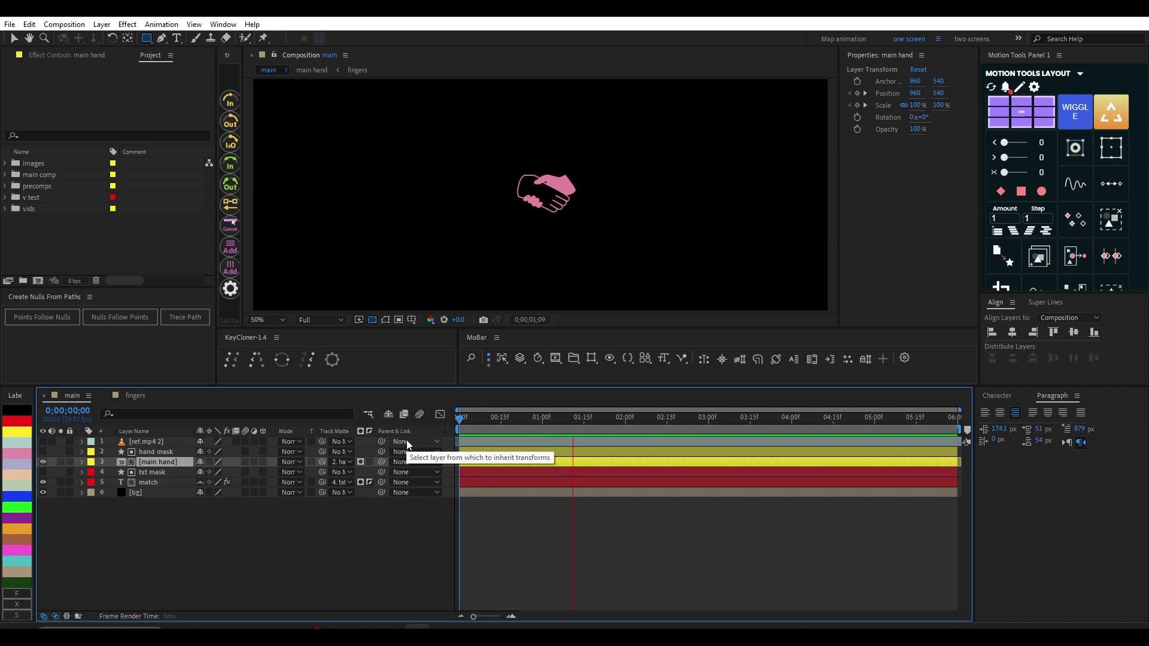
key(space)
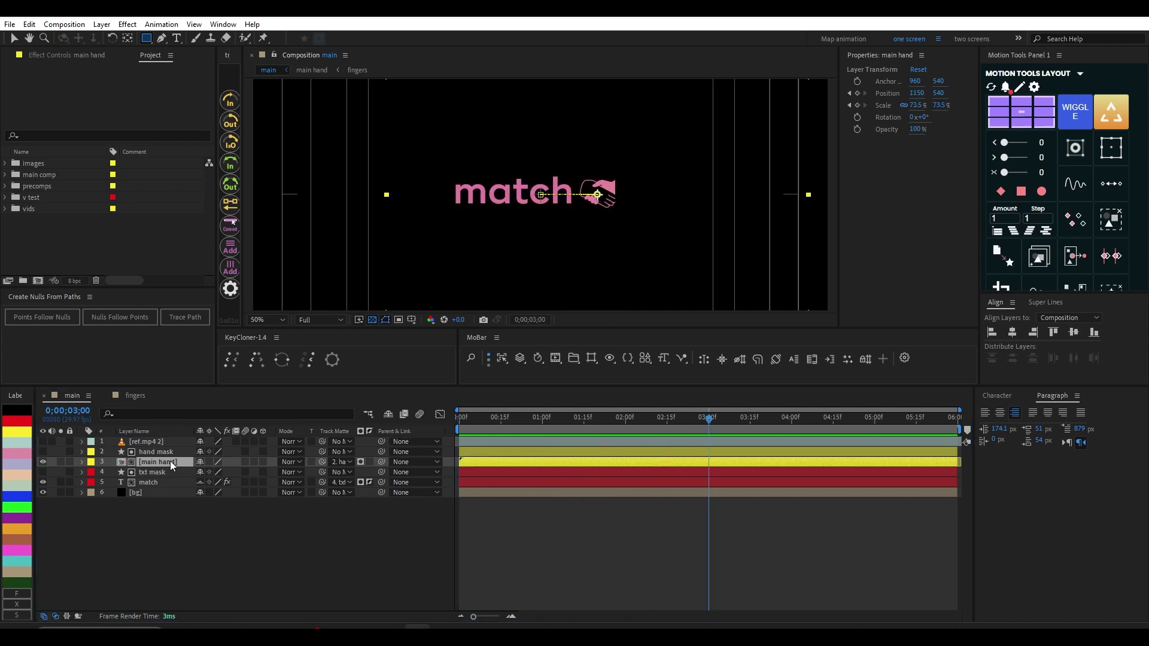
Step: Keyframe hand mask's Scale at 100% around 1.5 seconds and at 133% width, 100% height at 0;00;02;15
click(154, 453)
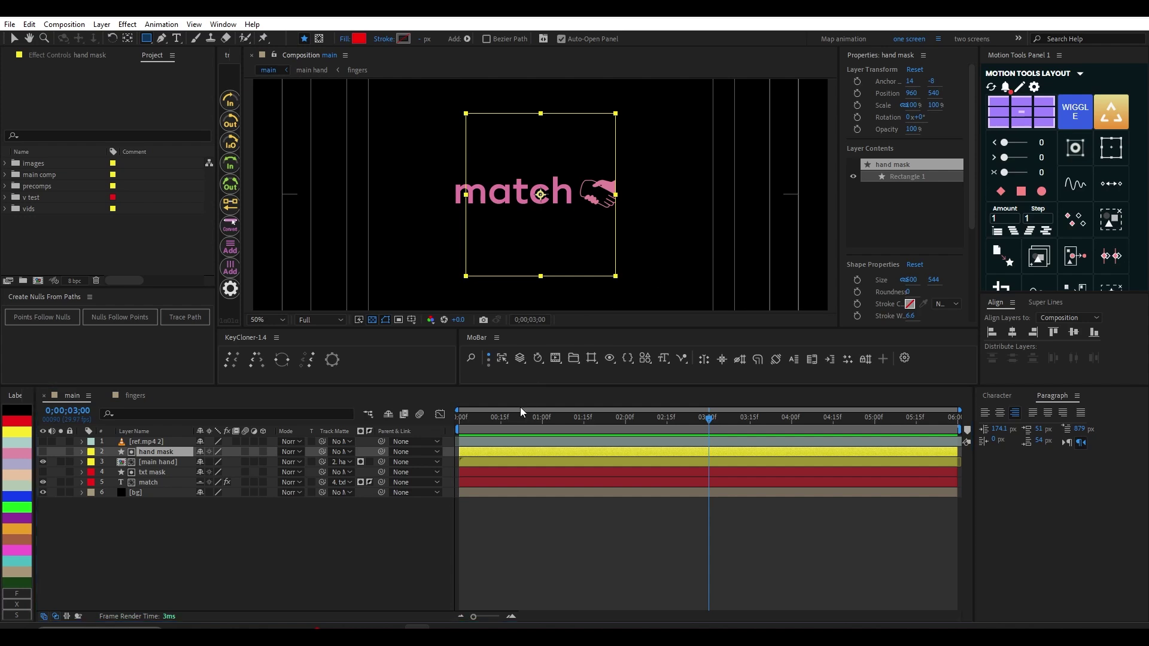
key(s)
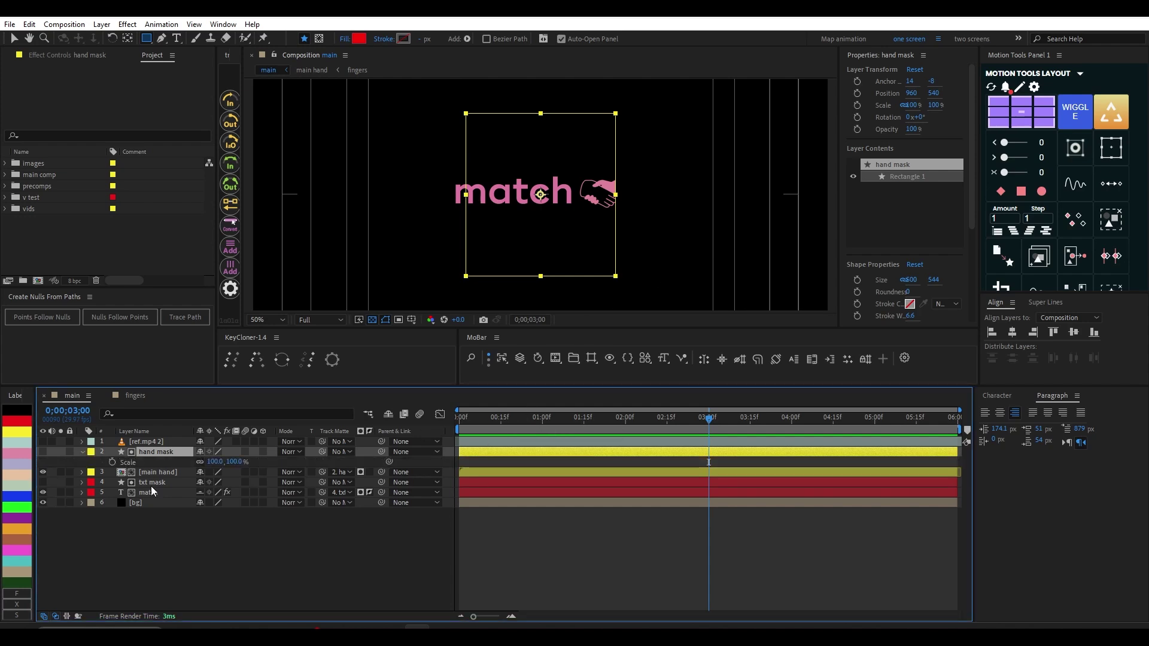
key(alt+shift+s)
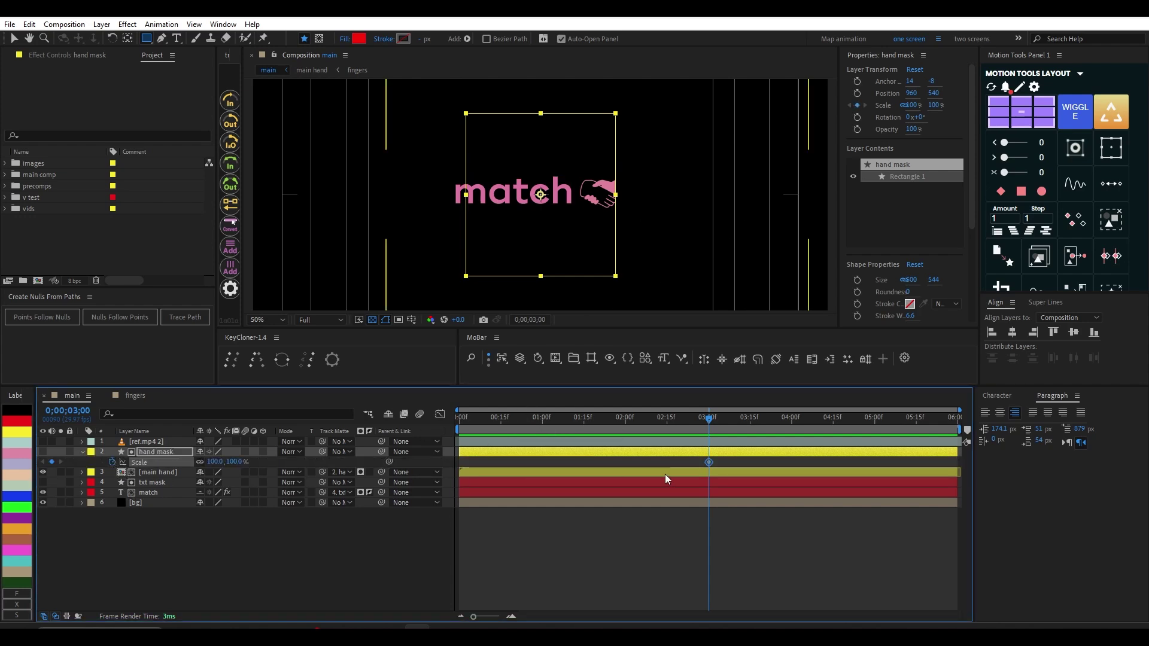
drag(708, 464, 587, 464)
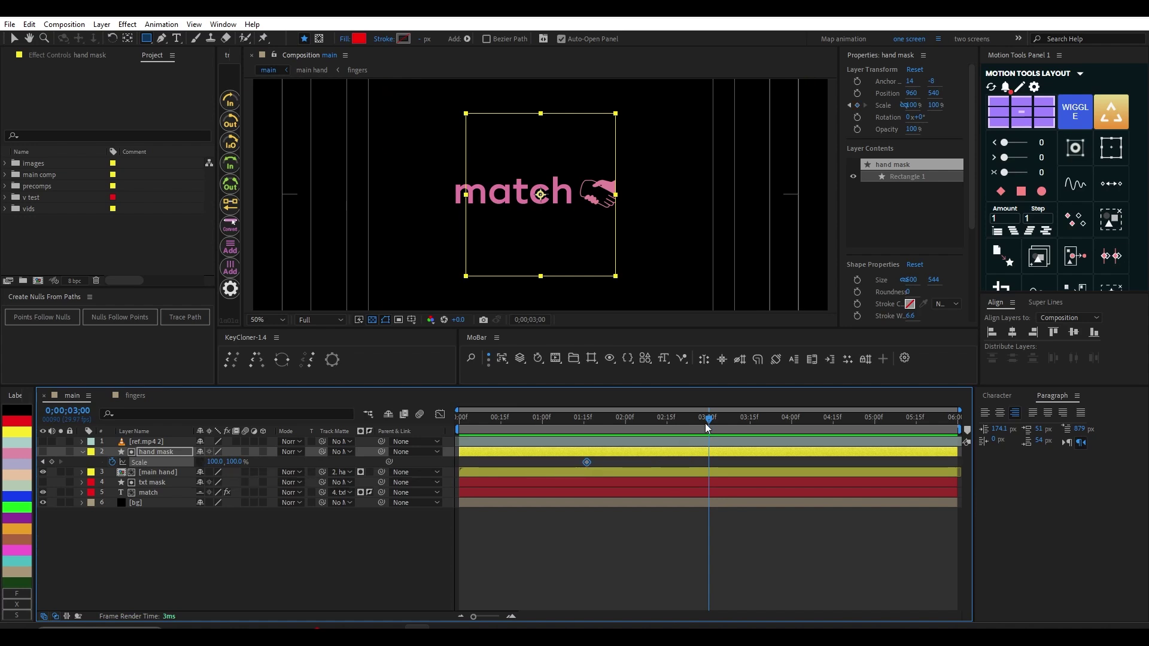
drag(708, 419, 666, 433)
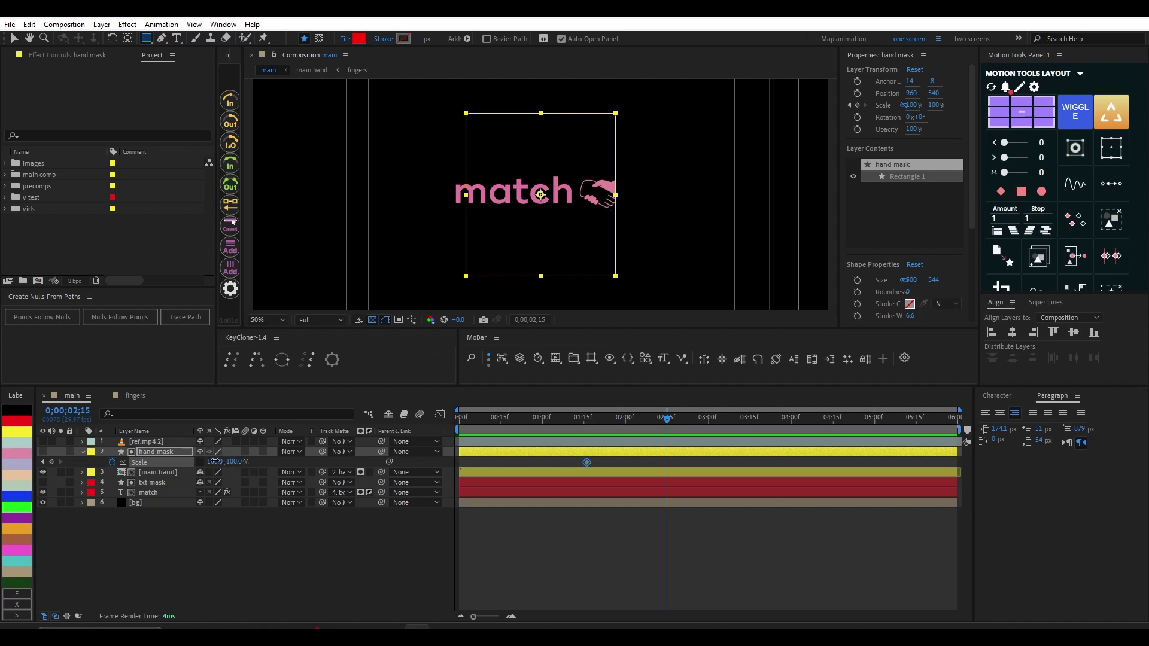
drag(231, 463, 238, 466)
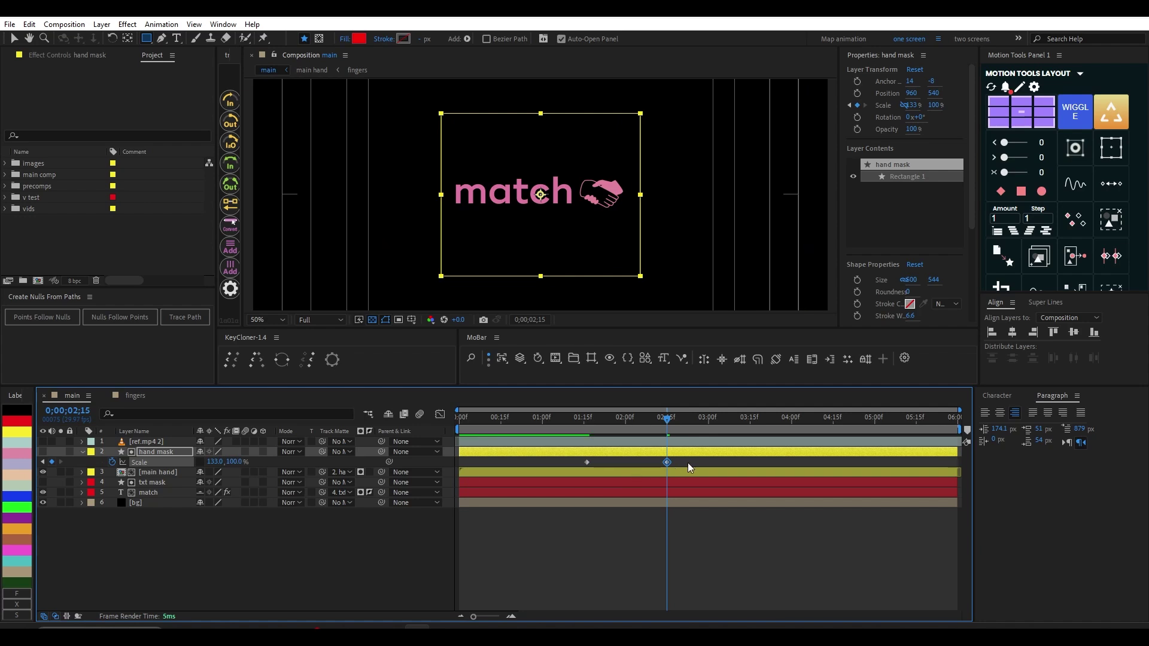
Step: Apply Easy Ease to both hand mask Scale keyframes and move the end keyframe to just after 2 seconds
drag(690, 462, 578, 465)
key(F9)
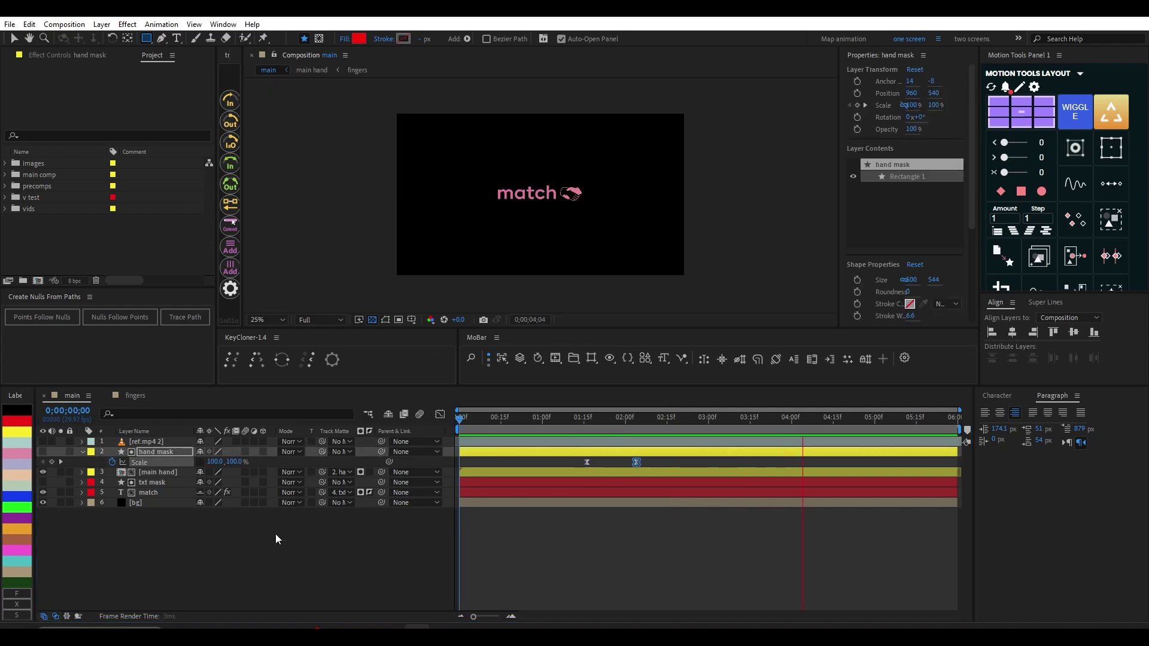
Step: Finish previewing the eased hand mask and end the work area at 0;00;03;07
key(space)
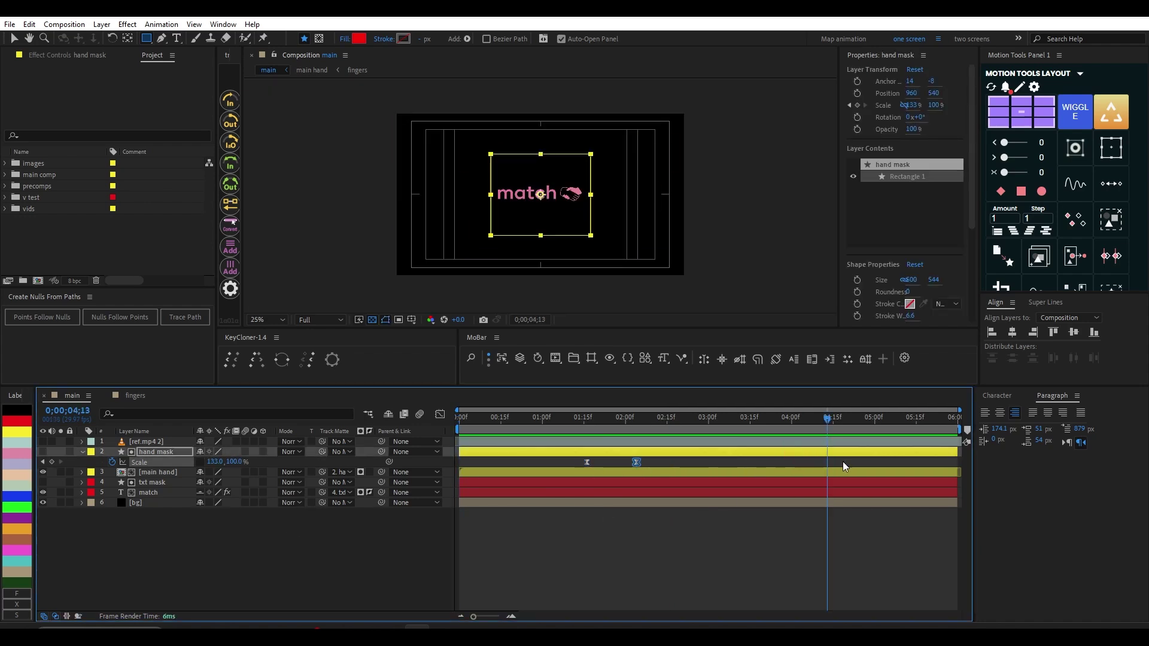
click(728, 422)
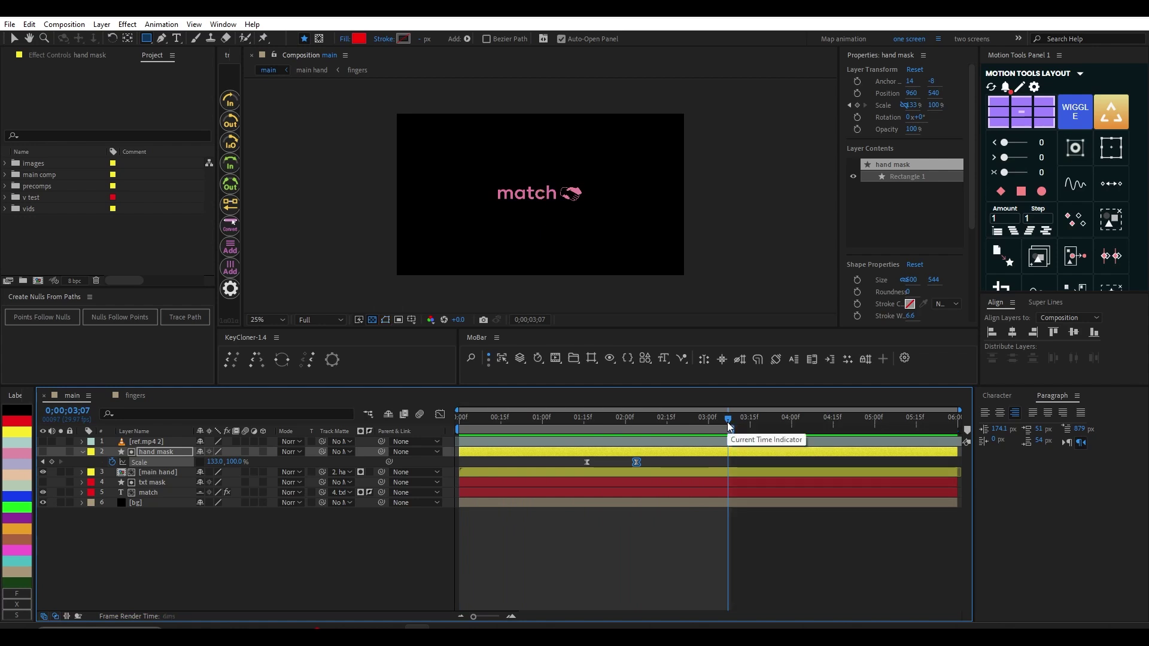